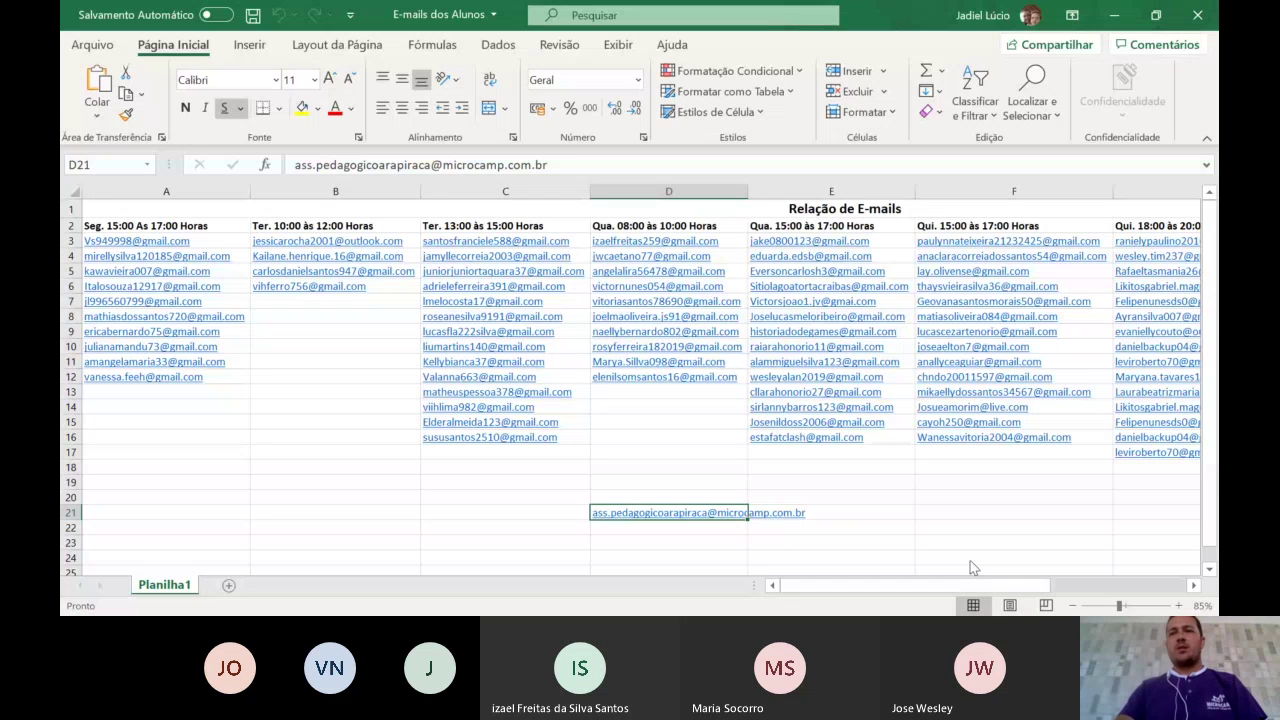
- Switch from the e-mail list workbook to the blank workbook Pasta1
left_click(381, 530)
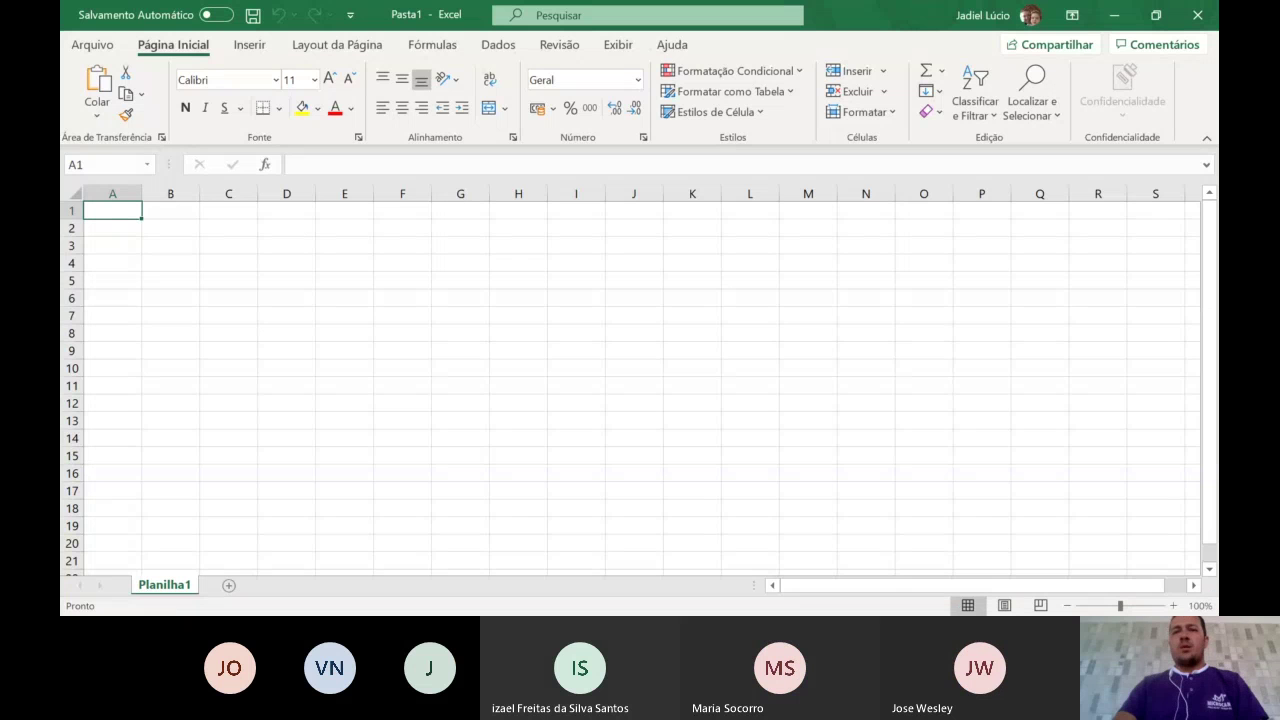
key("alt+Tab")
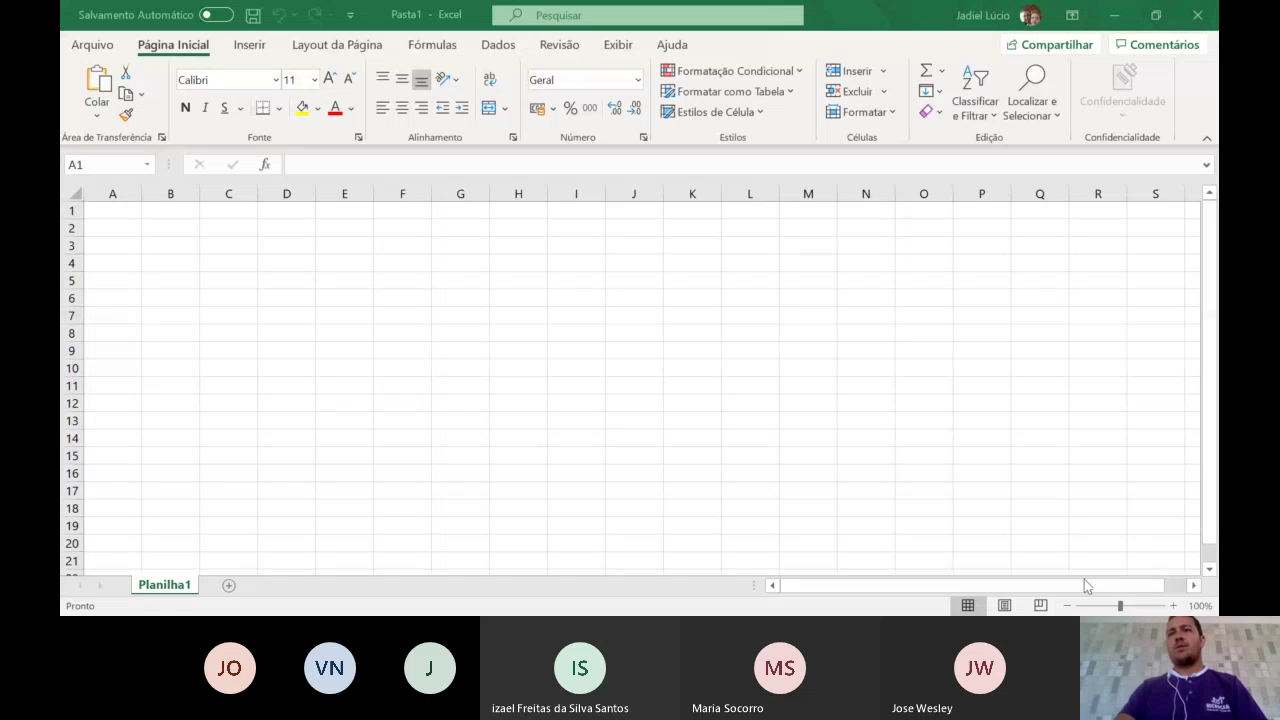
left_click(416, 331)
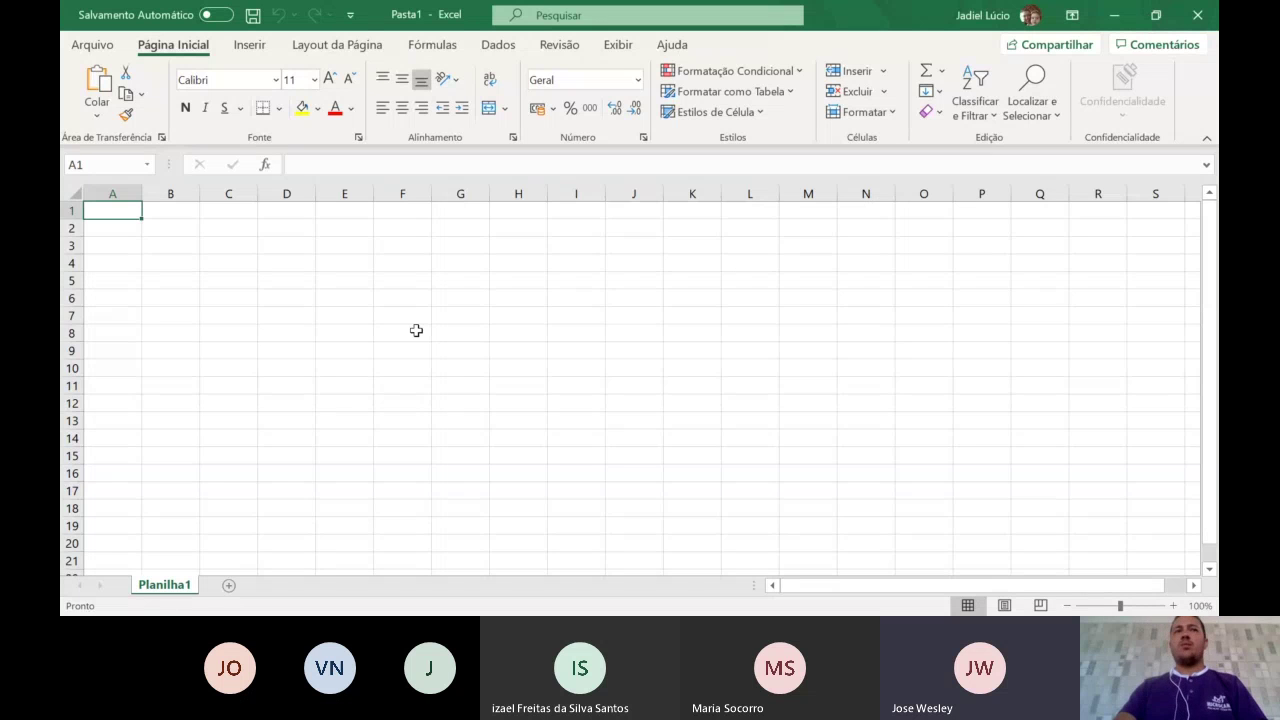
left_click(416, 331)
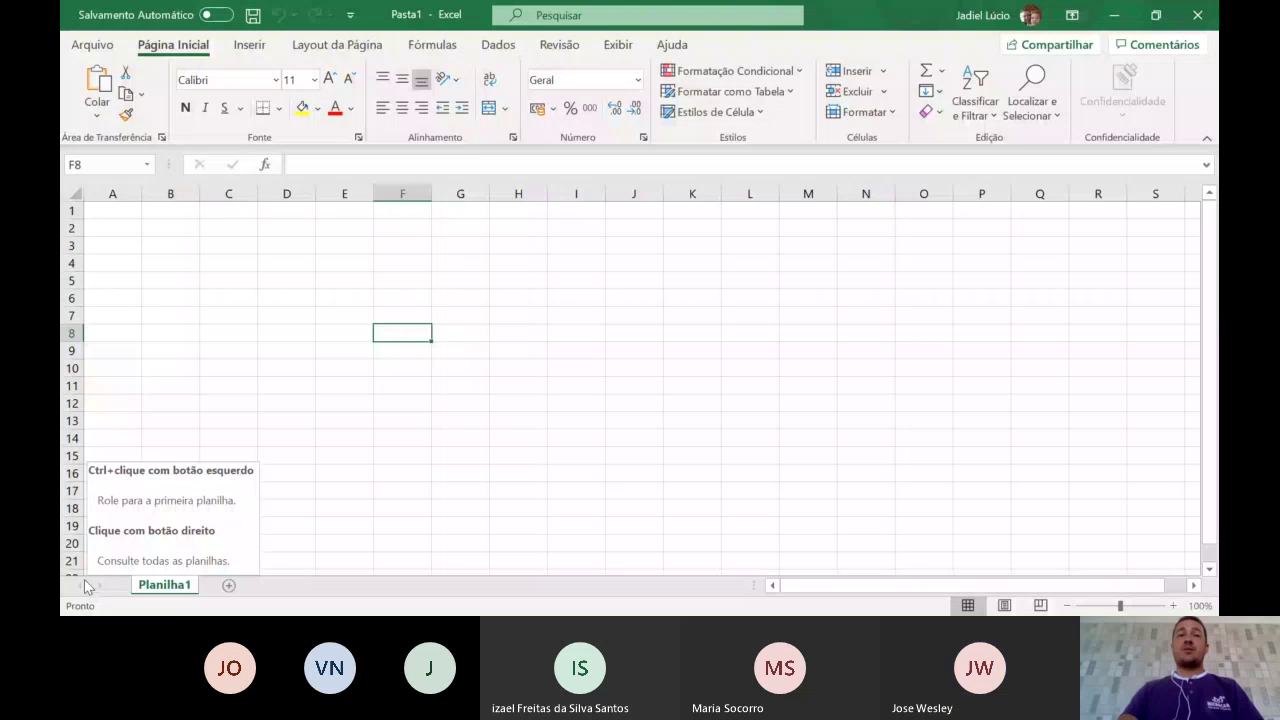
left_click(228, 368)
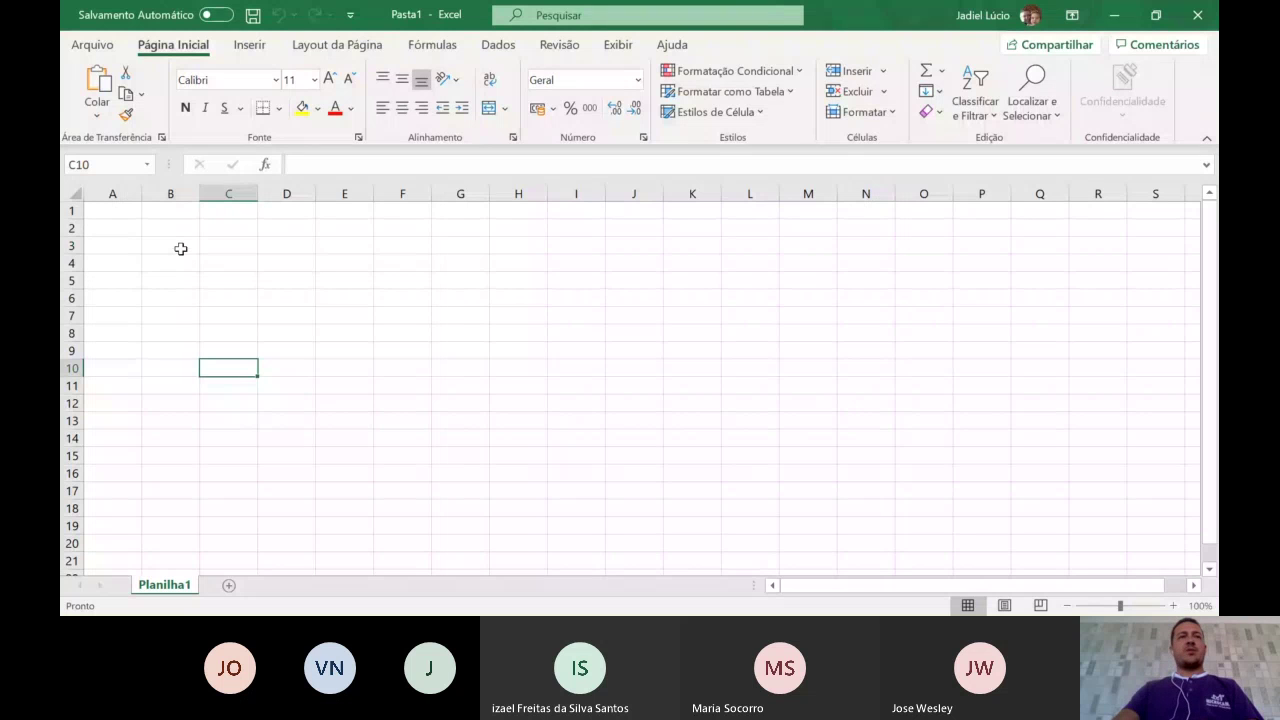
left_click(385, 297)
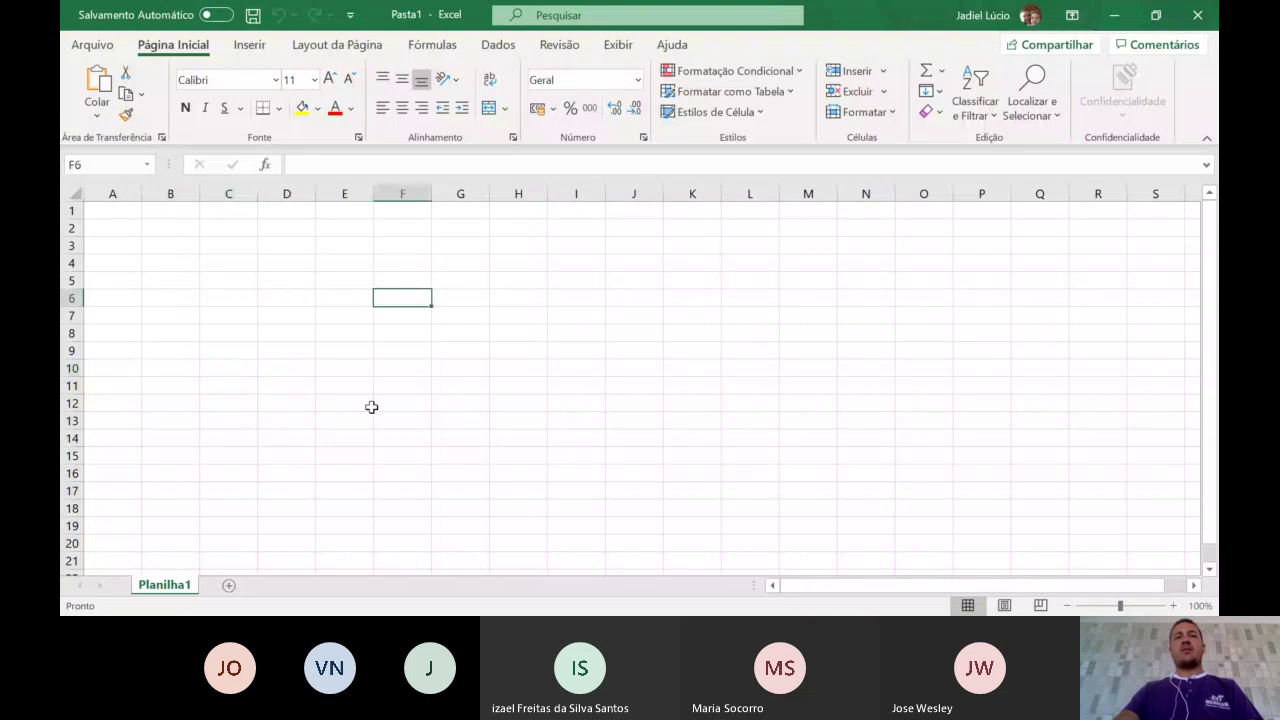
left_click(329, 349)
left_click(297, 292)
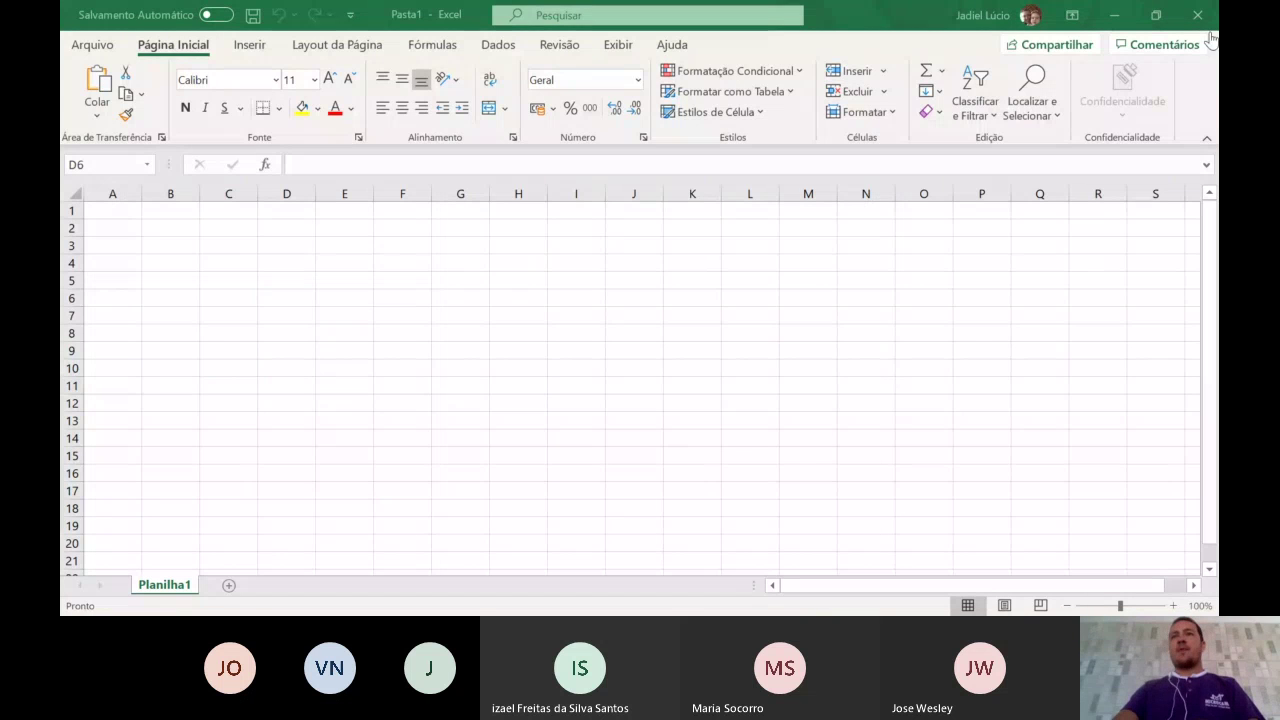
left_click(1146, 16)
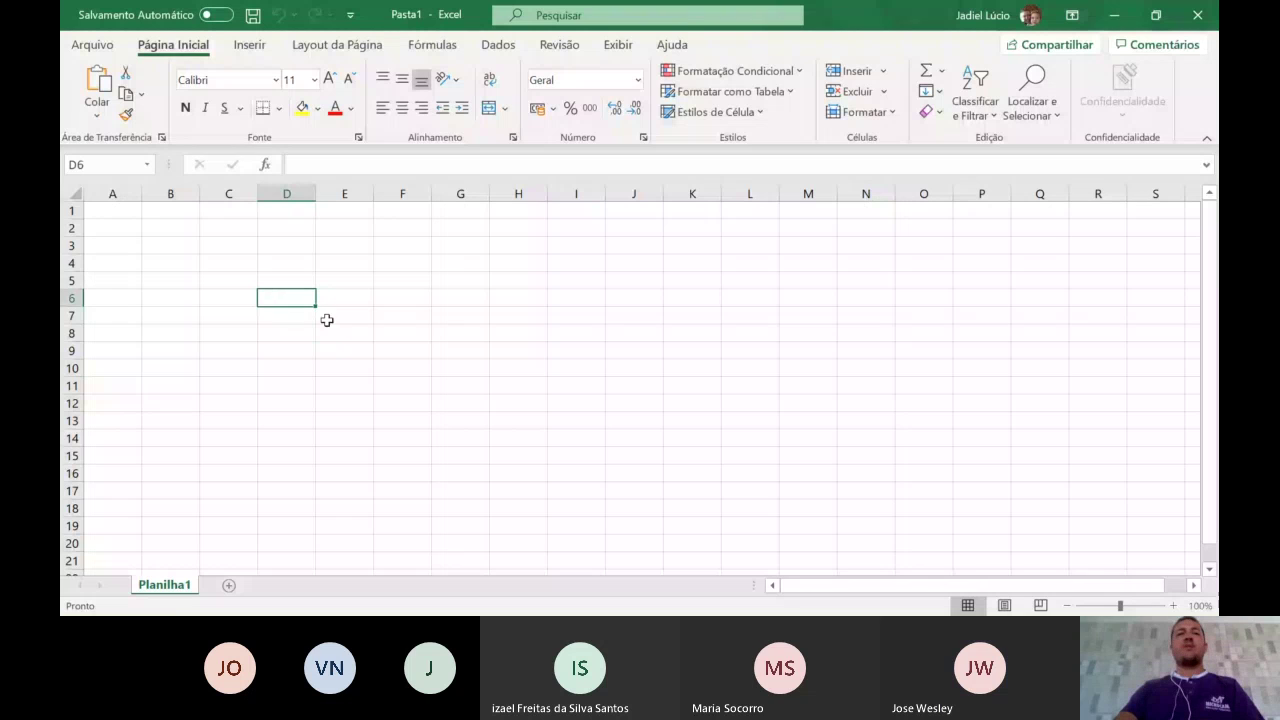
key("Right")
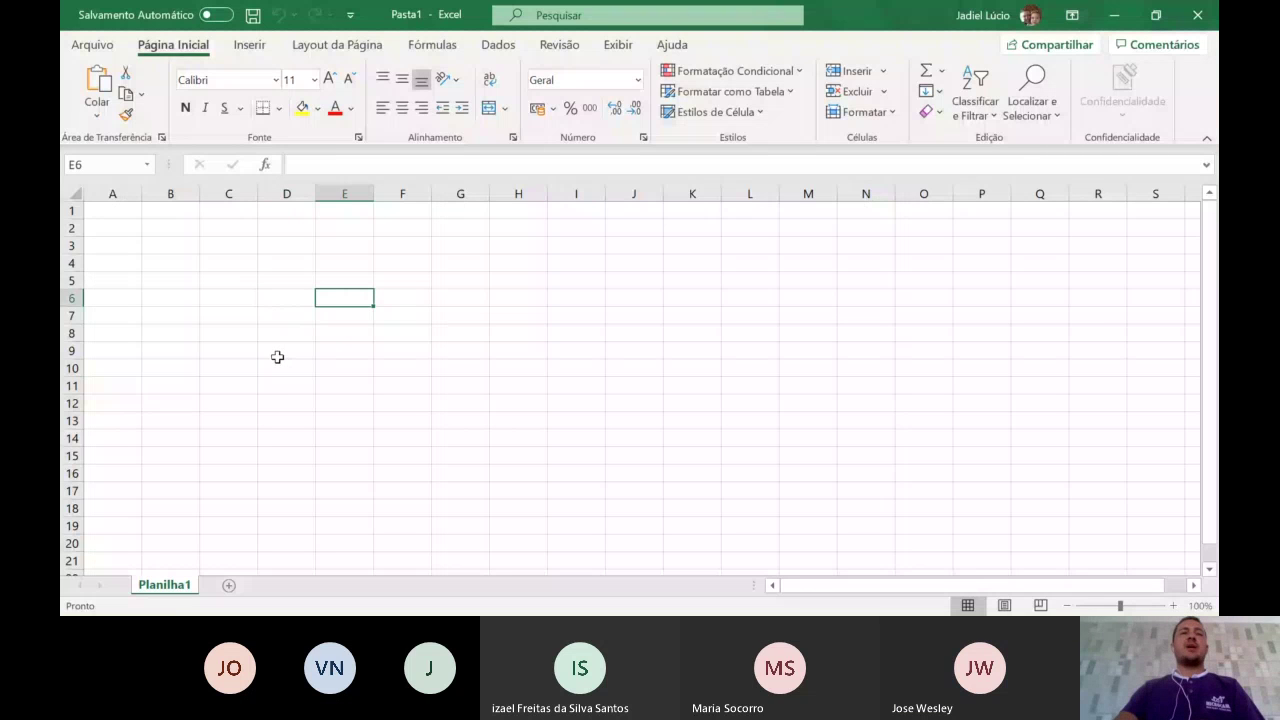
key("Left")
key("Up")
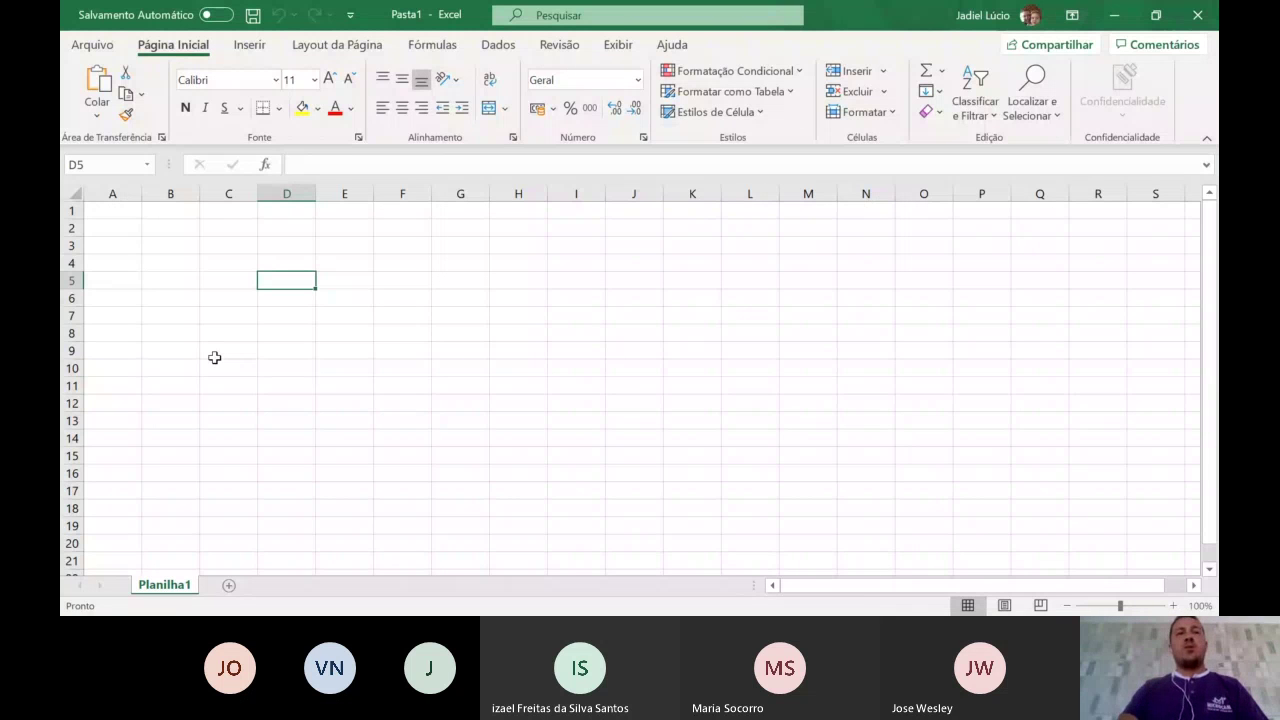
- Enter the symbol + in cell A1 and the label "Adção" in B1
key("ctrl+Home")
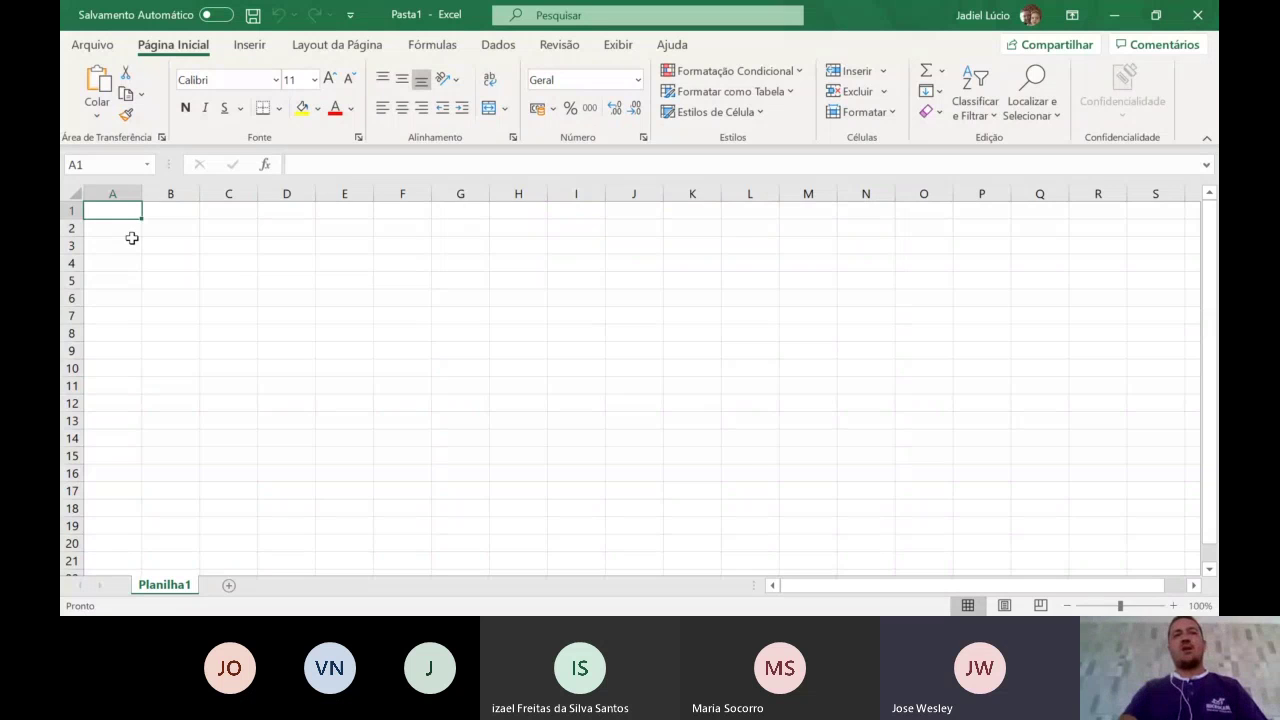
scroll(139, 249, "up", 4)
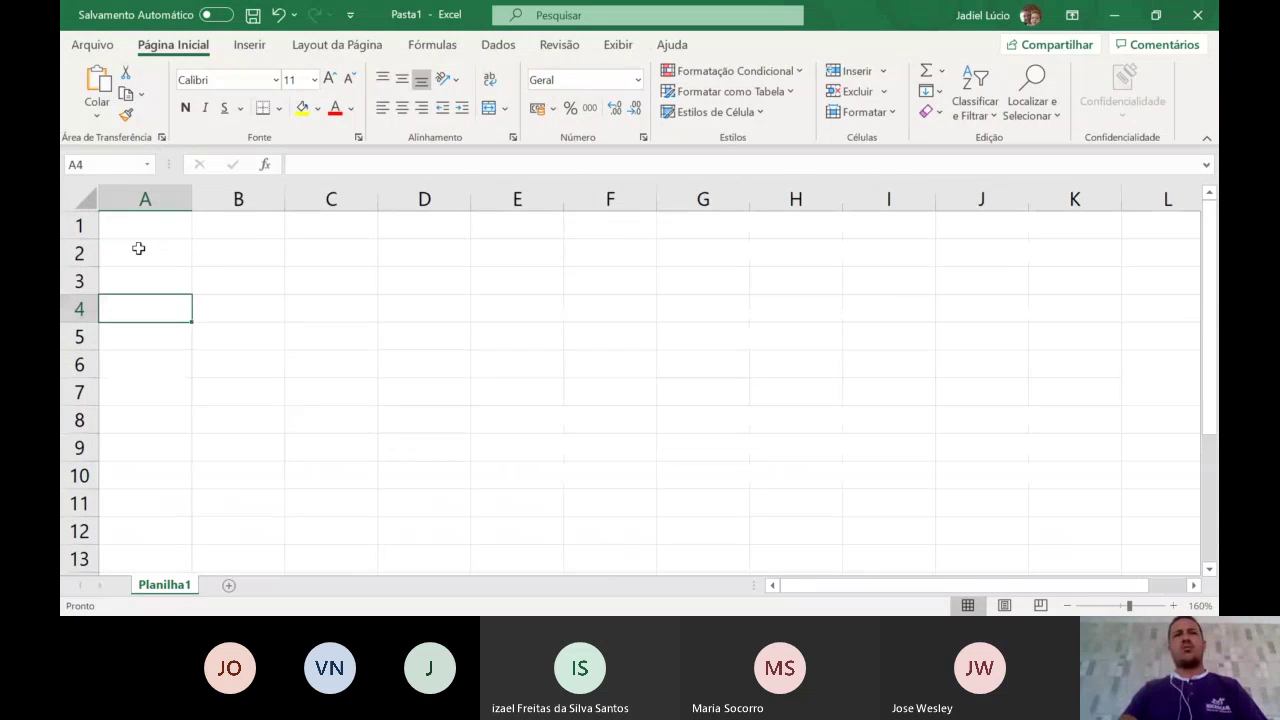
scroll(139, 249, "up", 4)
left_click(139, 249)
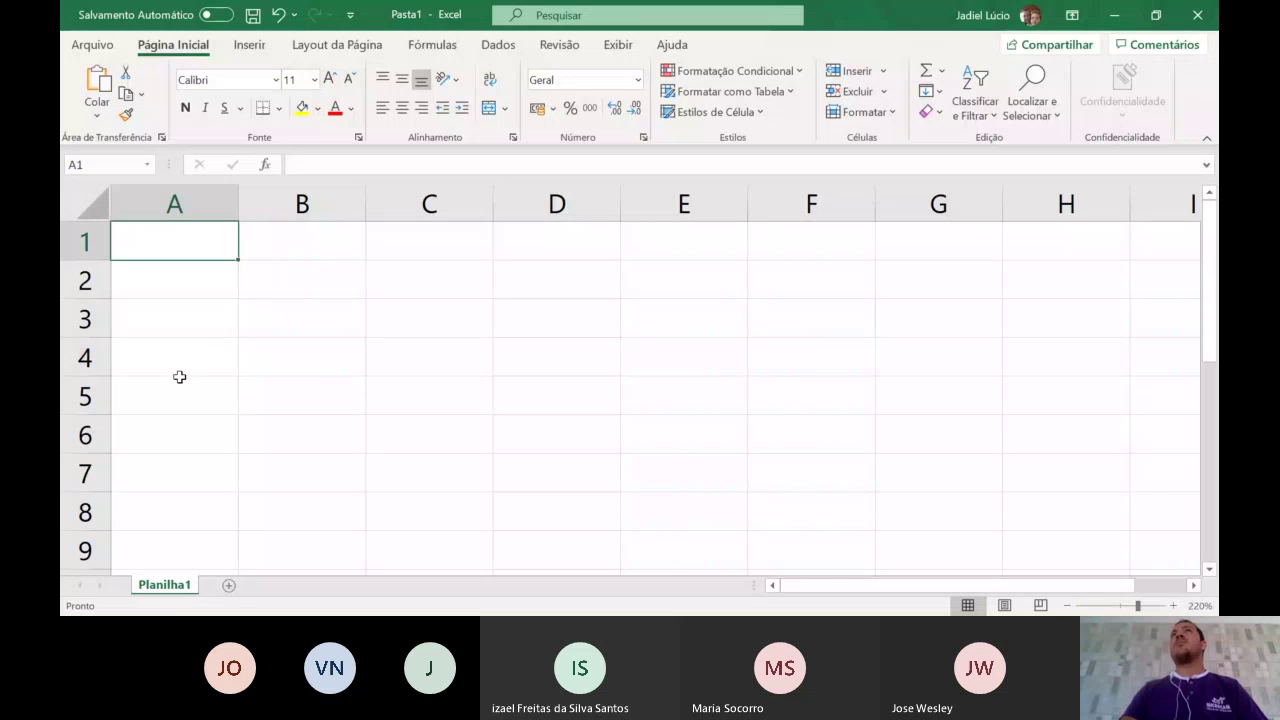
type("+")
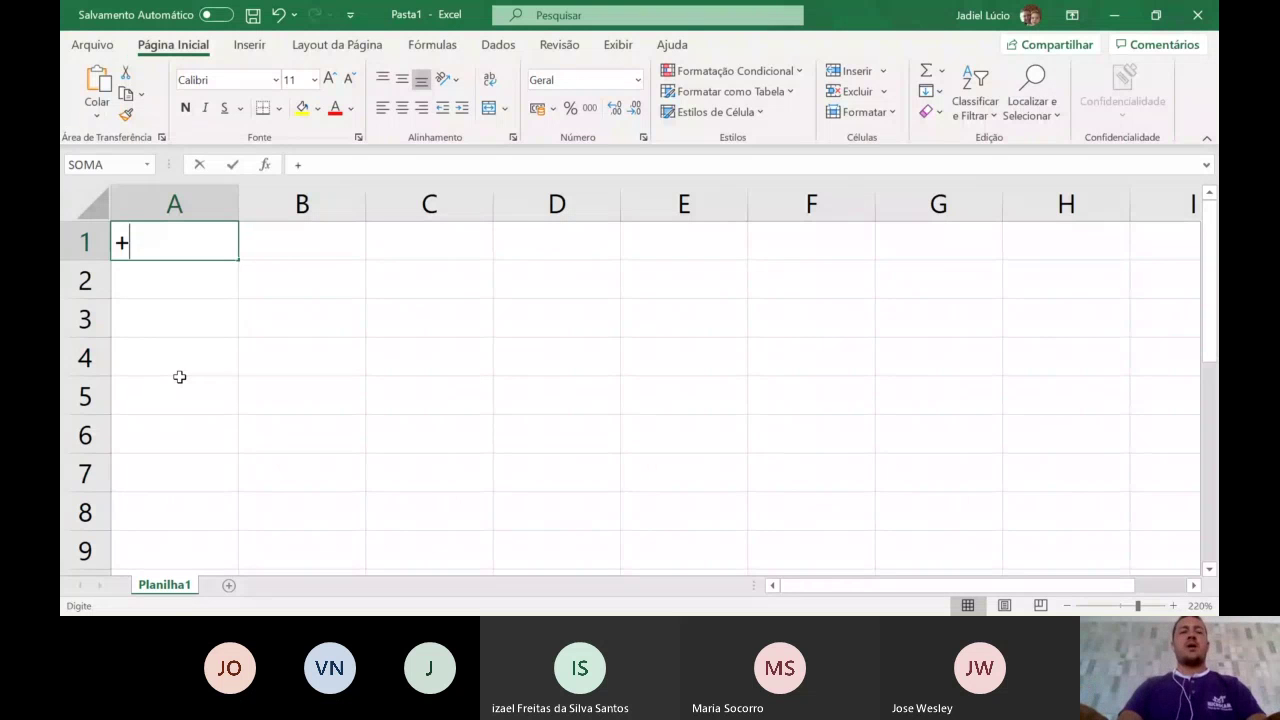
key("Tab")
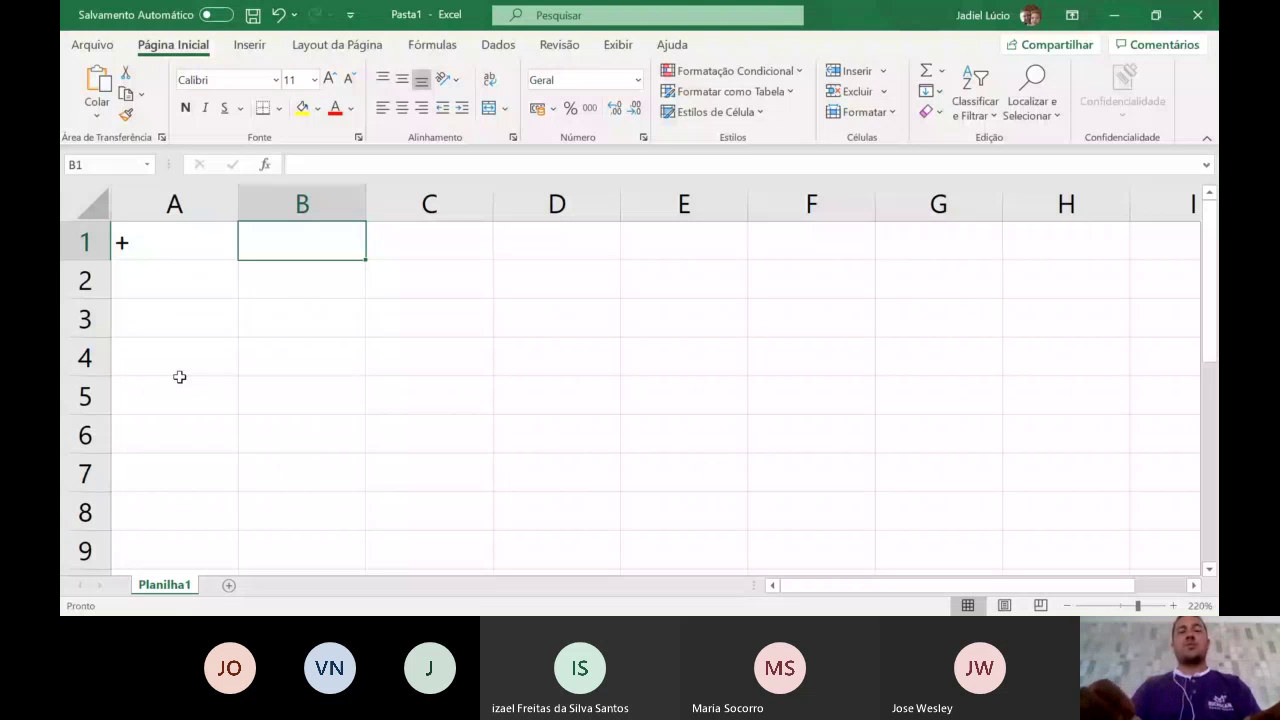
type("Adção")
key("Return")
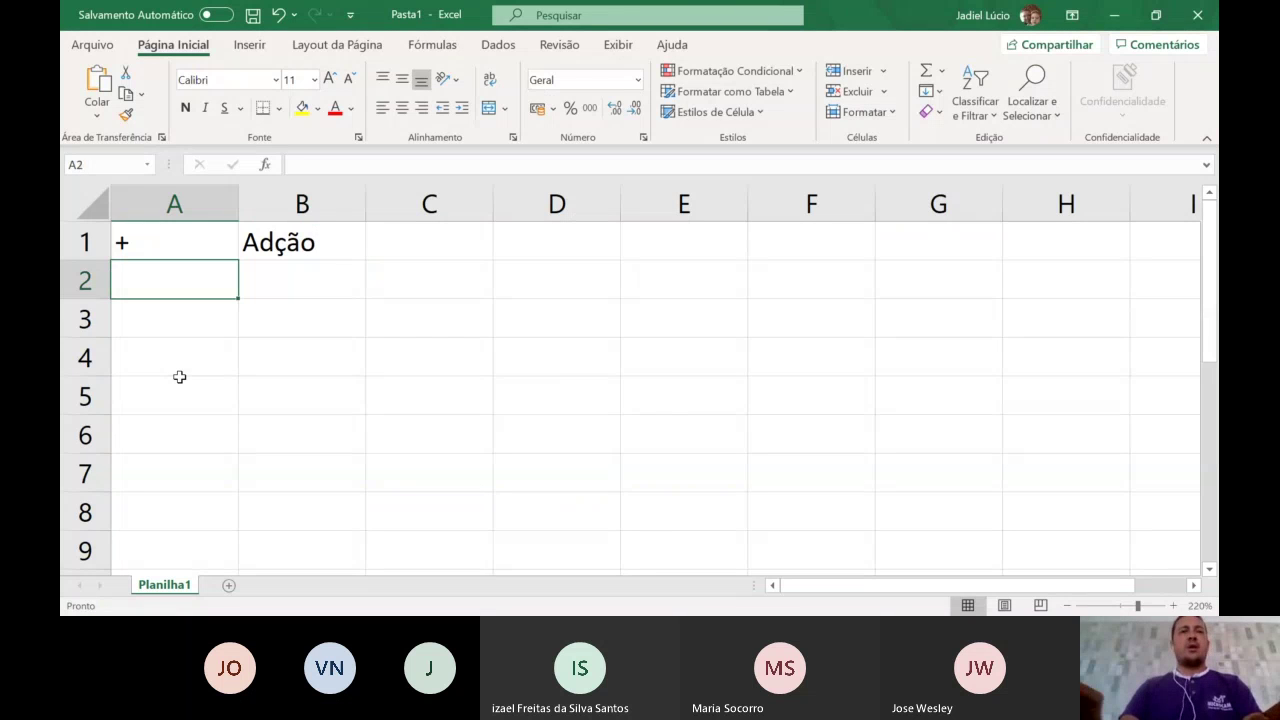
- Correct the spelling of the label in cell B1 to "Adição"
left_click(287, 224)
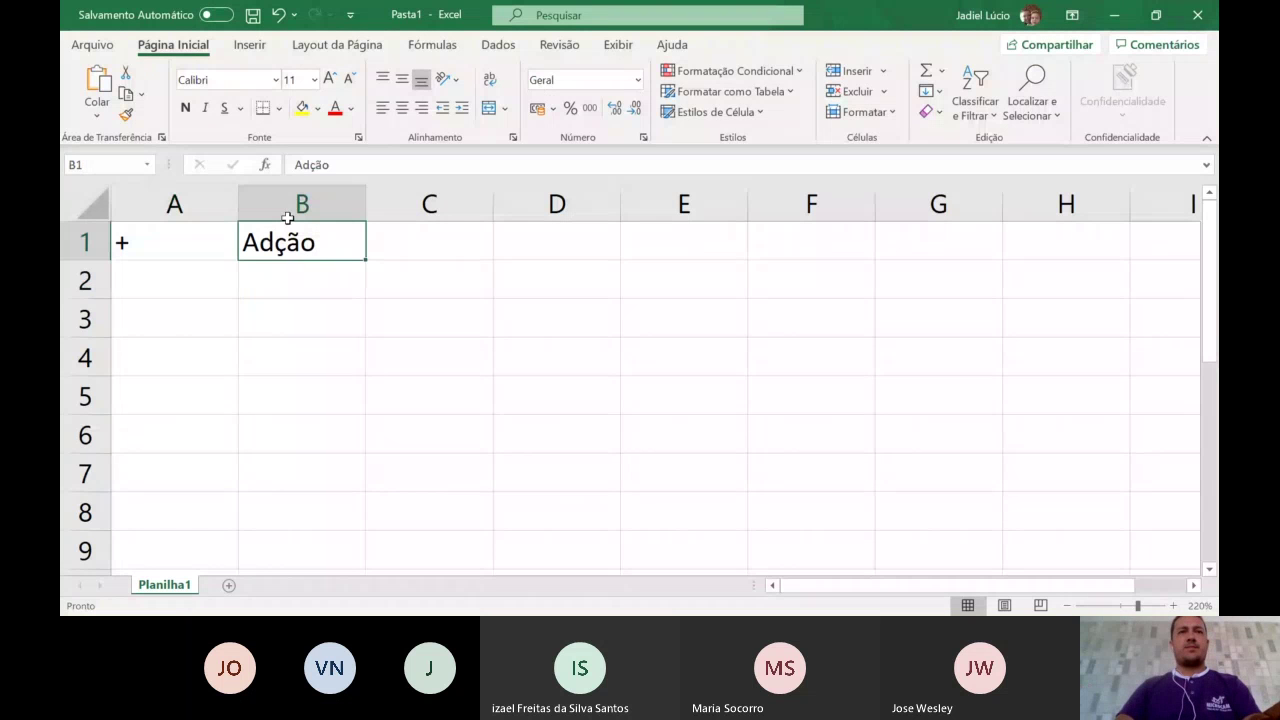
double_click(287, 222)
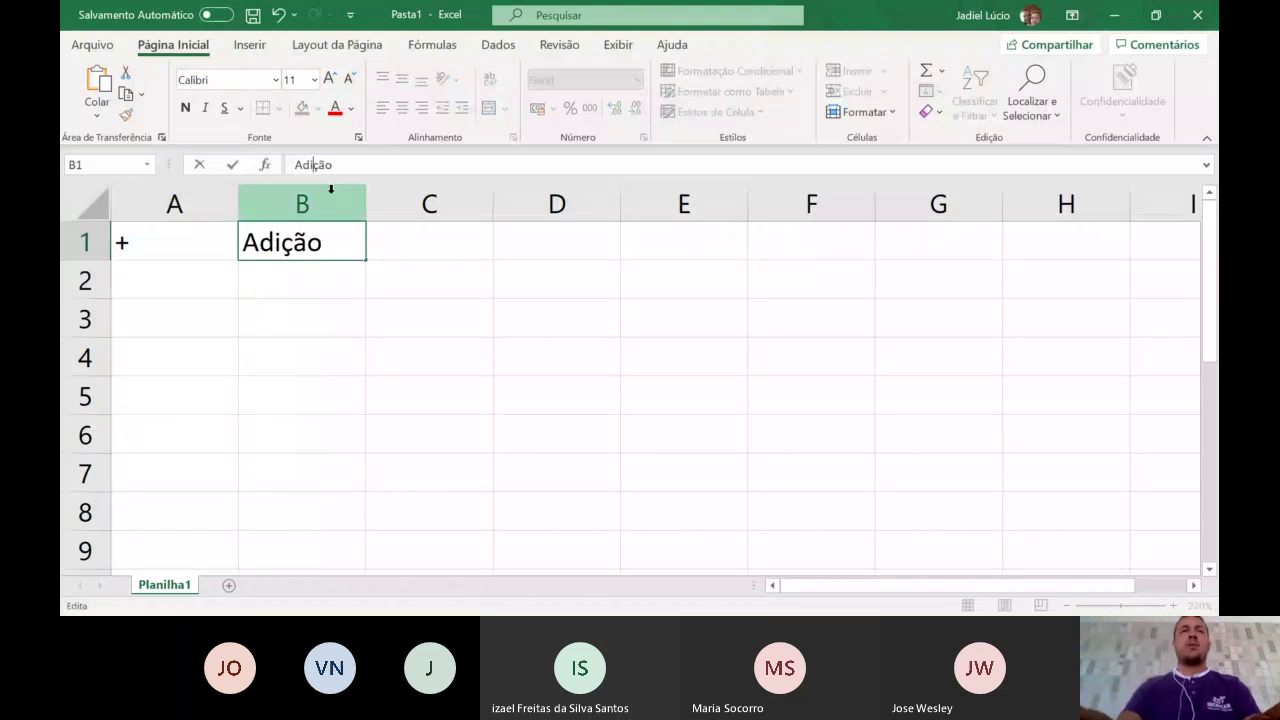
type("i")
key("Return")
- Fill row 2 with - and "Subtração", and row 3 with * and "Multiplicação", in columns A and B
key("Left")
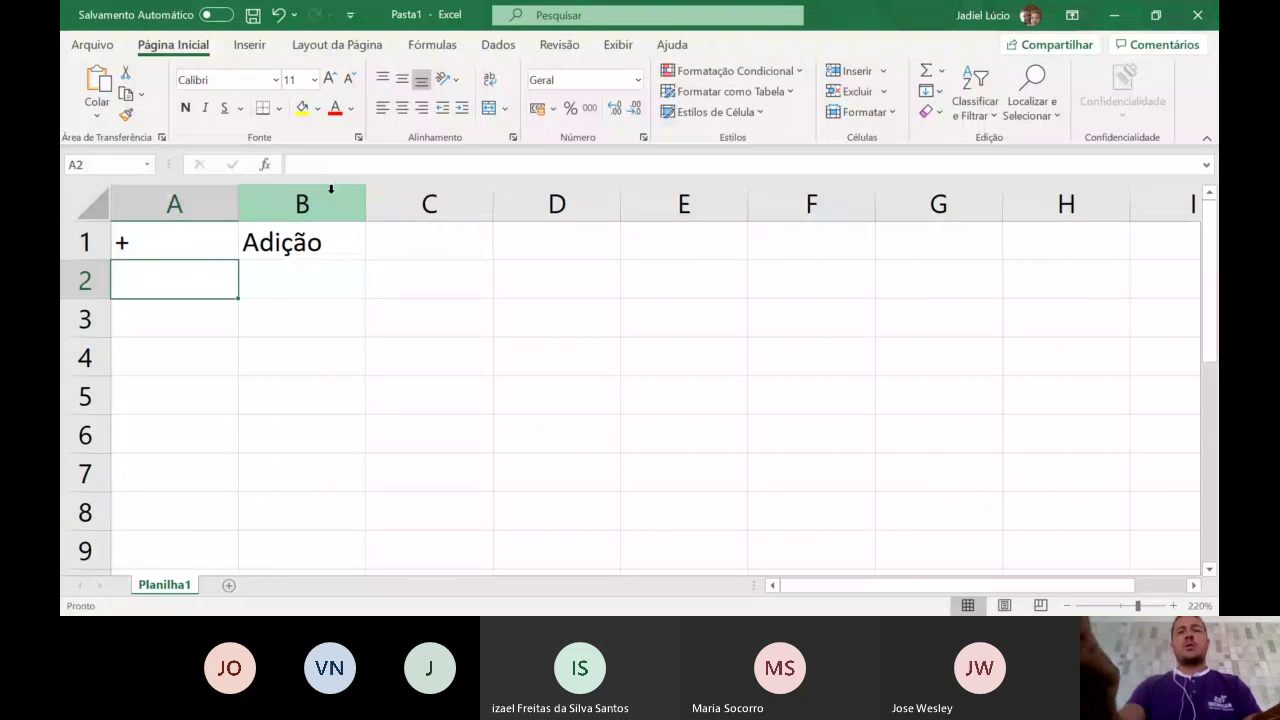
type("-")
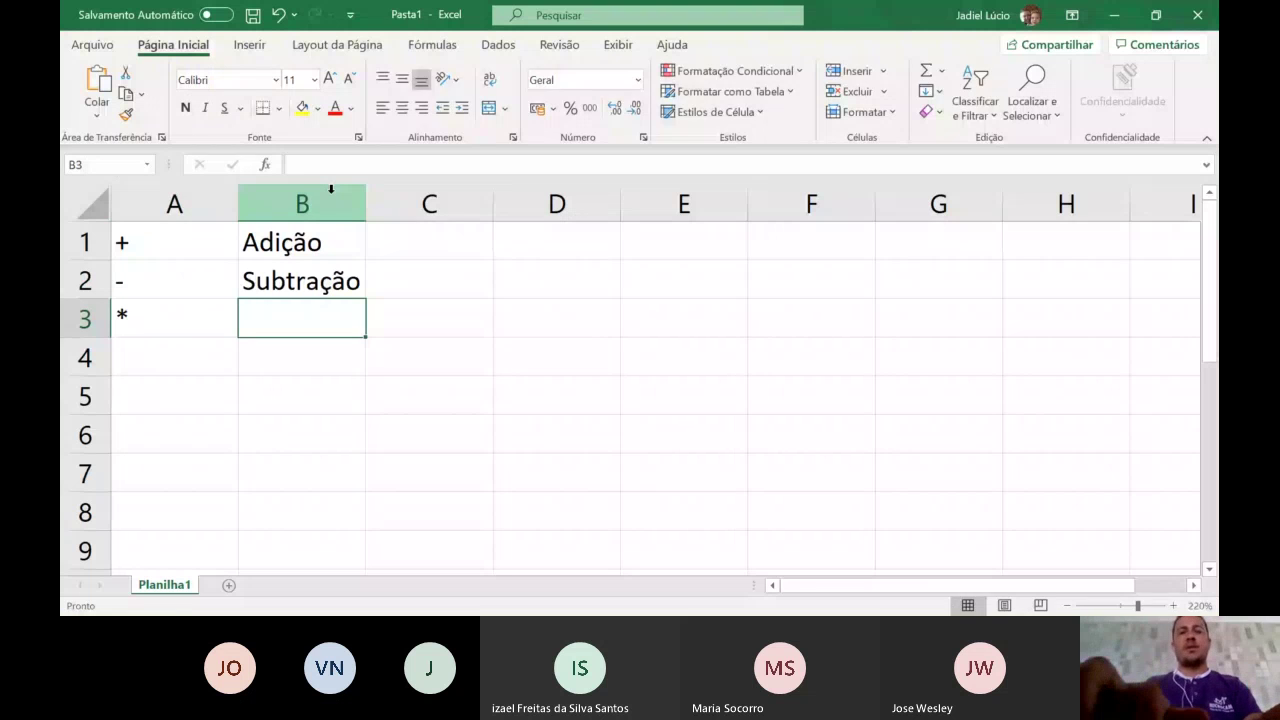
type("Multi")
type("plicaçã")
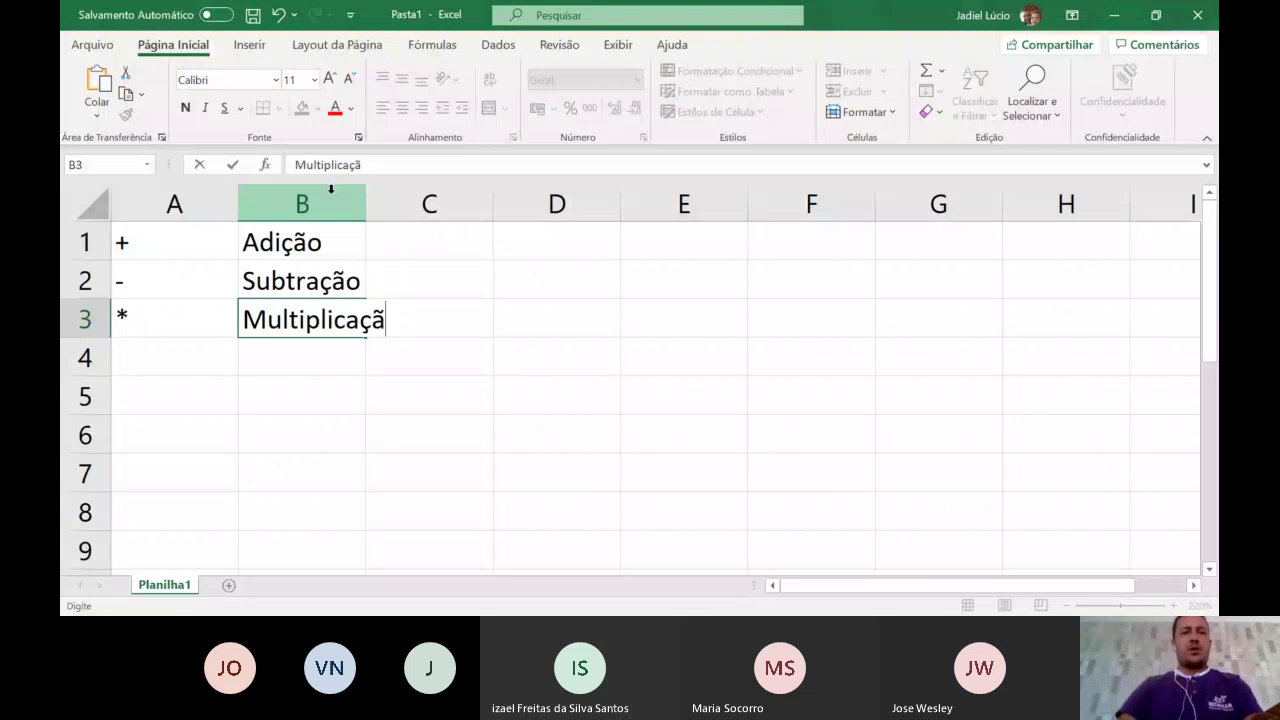
type("o")
key("Return")
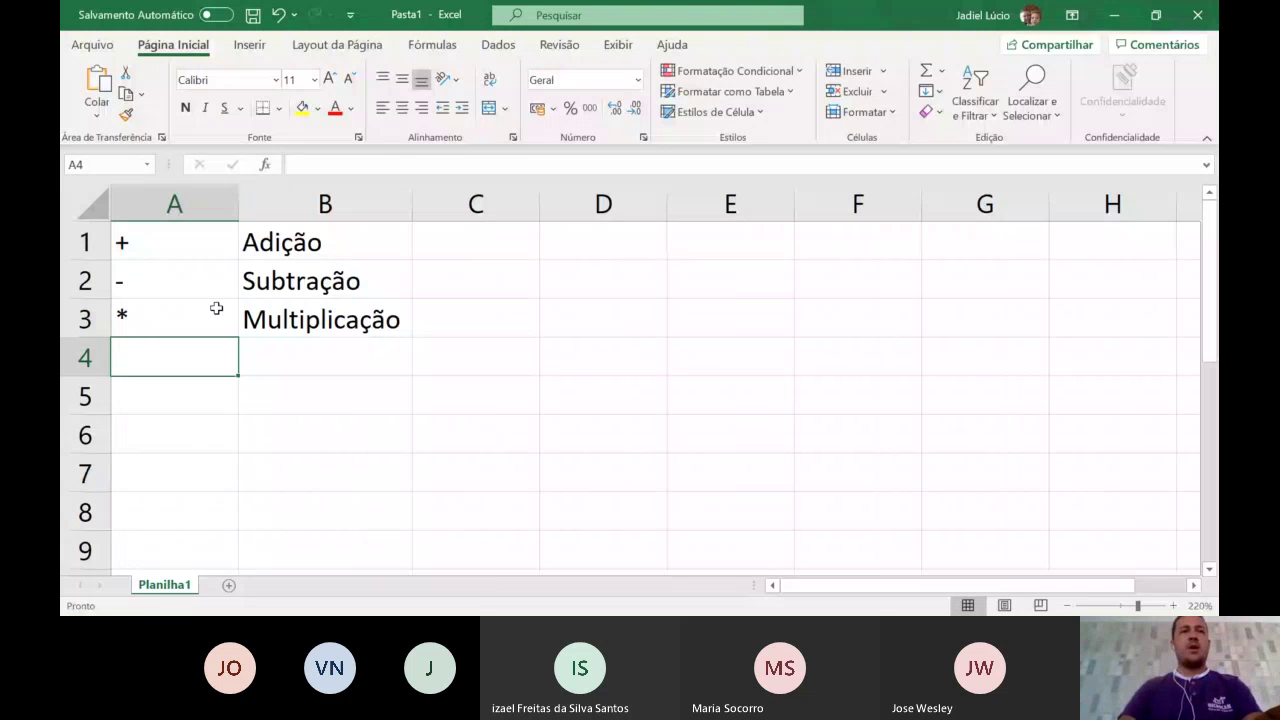
- Enter the symbol / in cell A4 and the label "divisão" in B4
type("/")
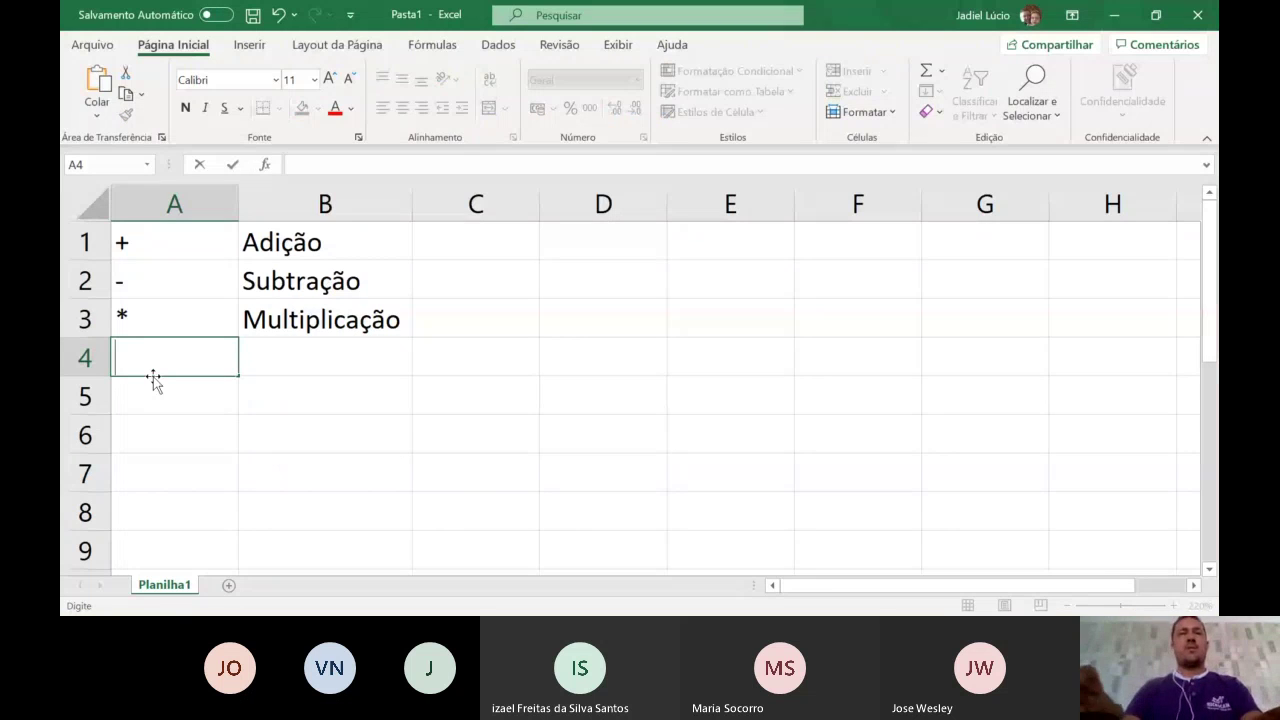
key("Tab")
type("d")
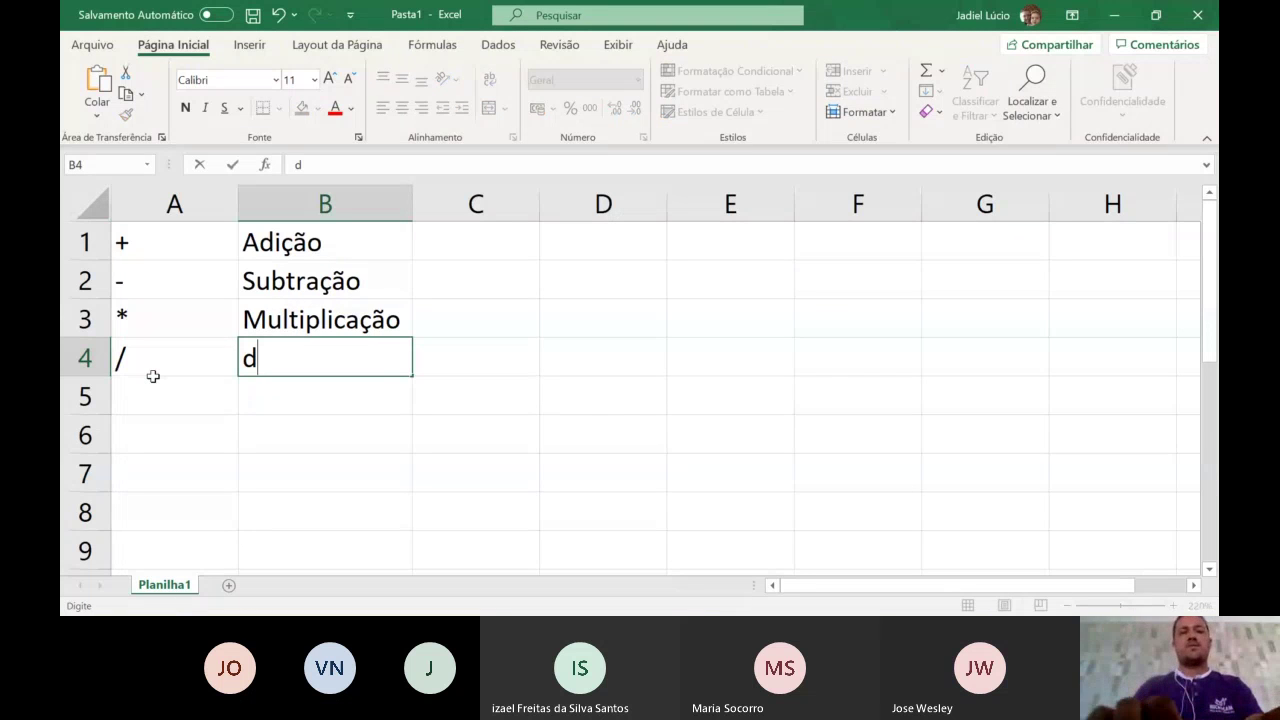
type("ivisão")
key("Return")
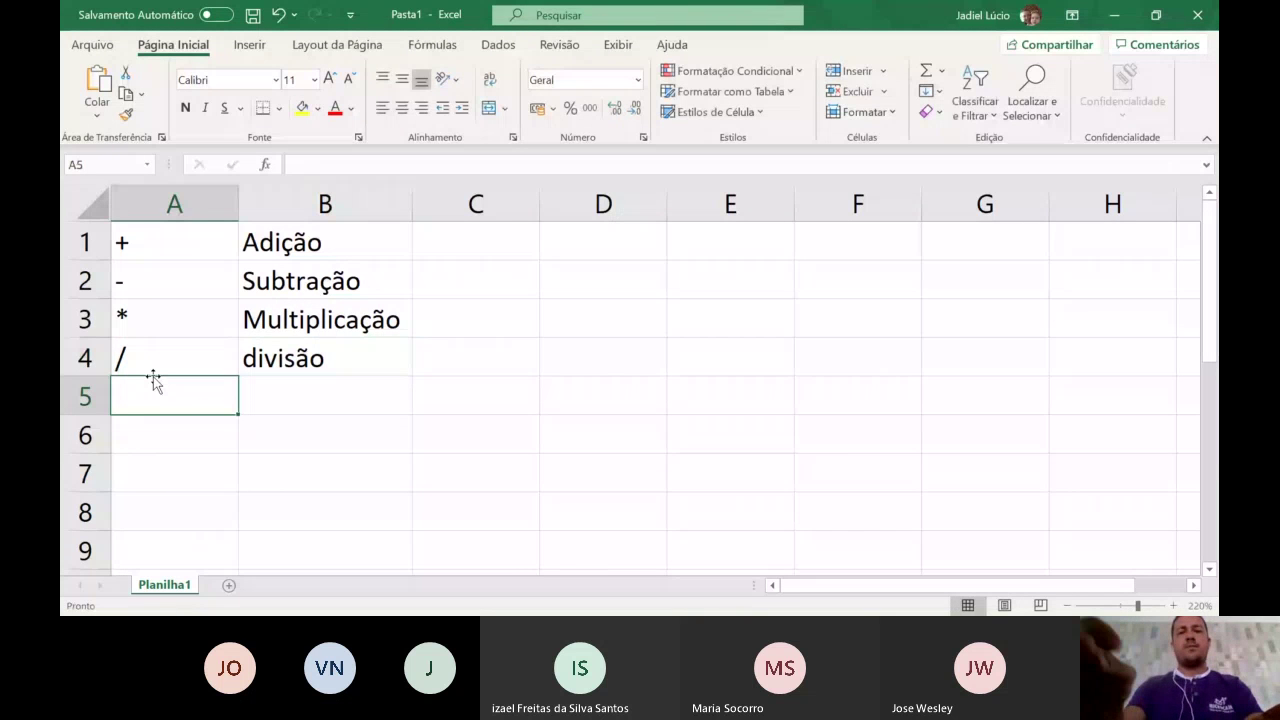
- Enter the symbol ^ in cell A5 and the label "exponenciação" in B5
type("^")
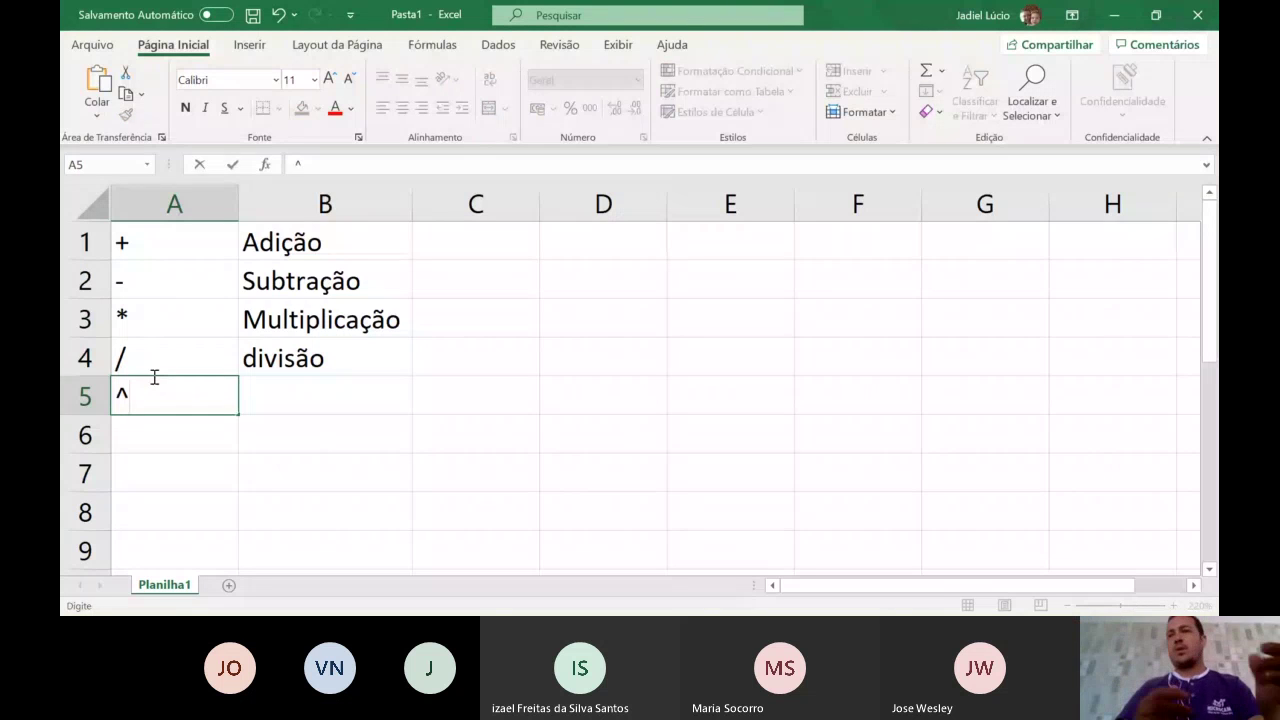
key("Tab")
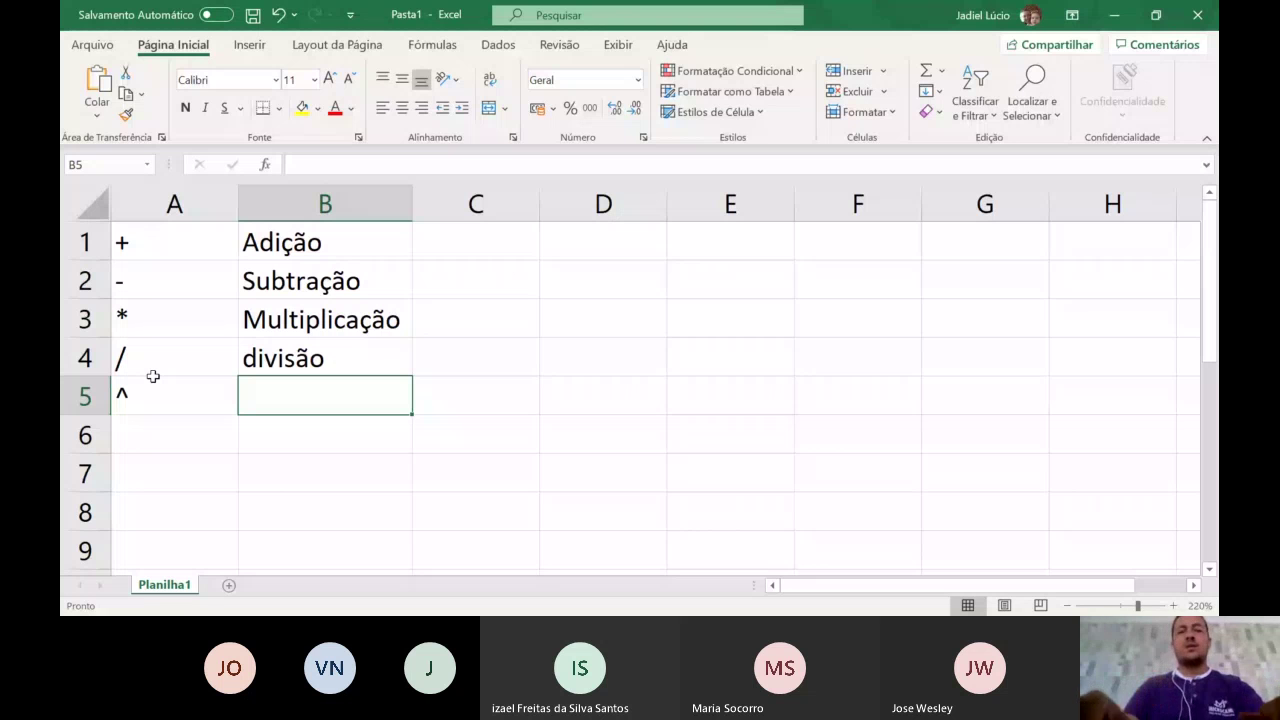
type("ex")
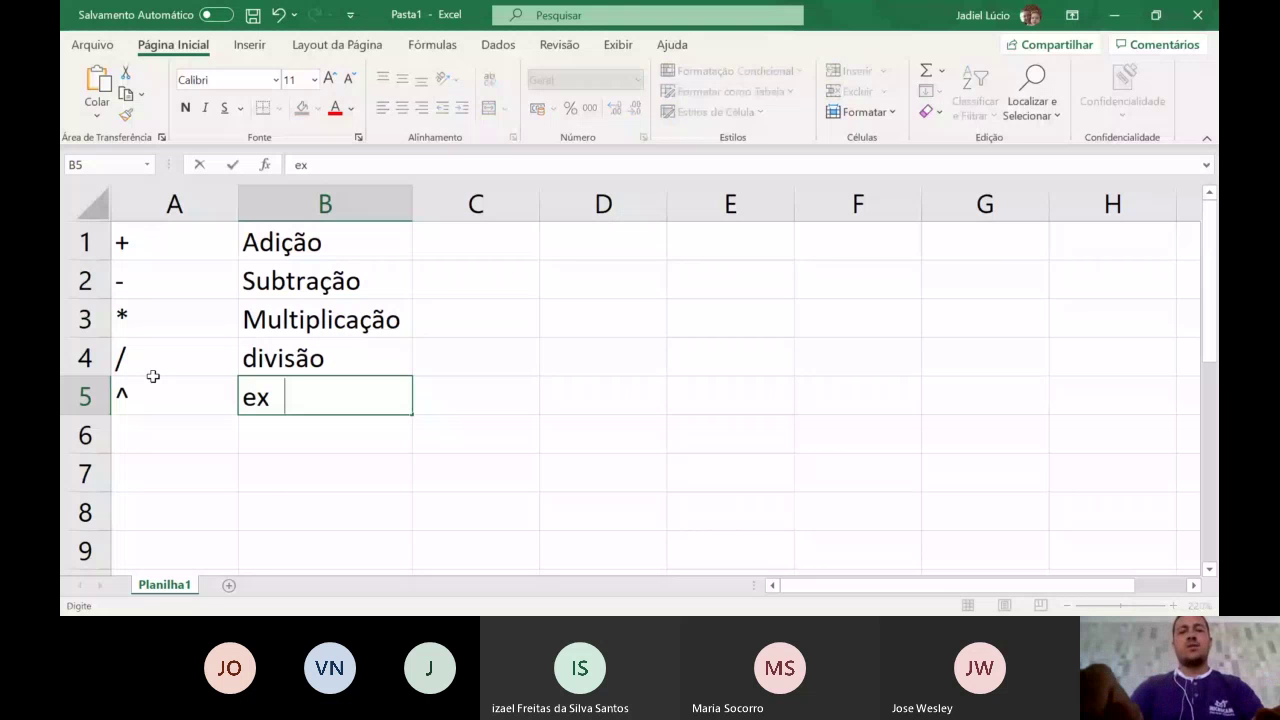
type("ponenciação")
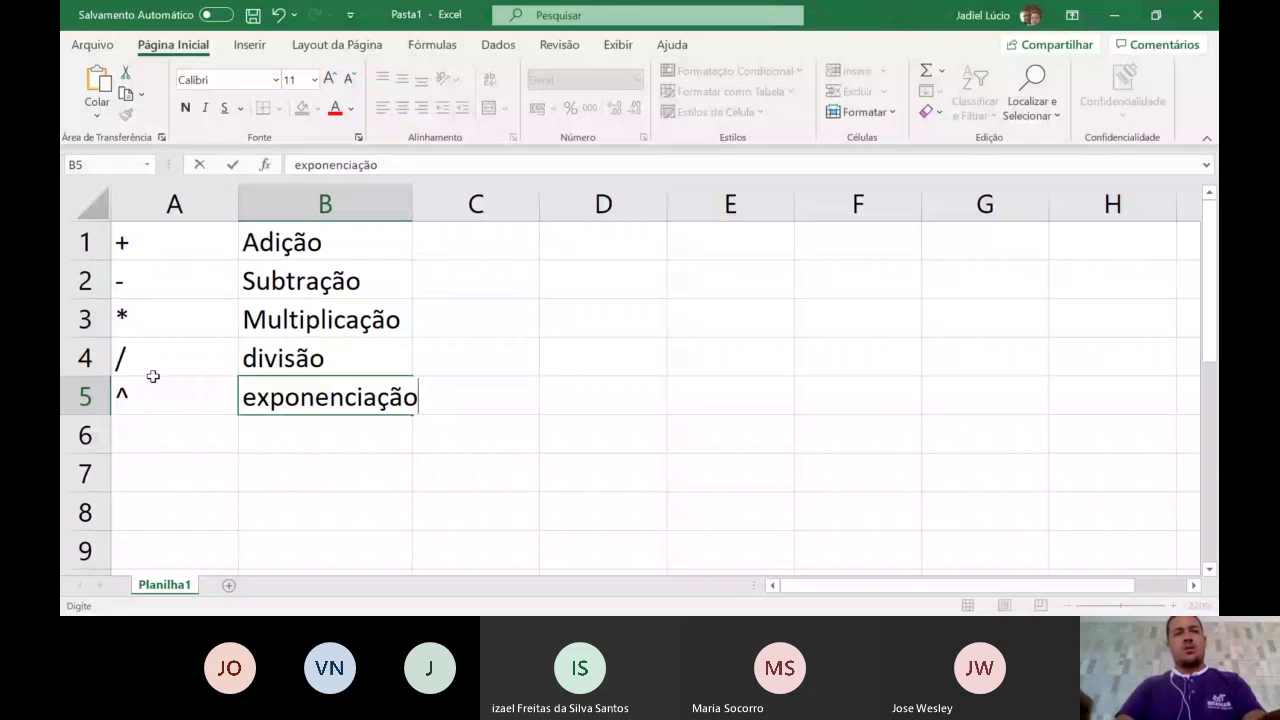
key("Tab")
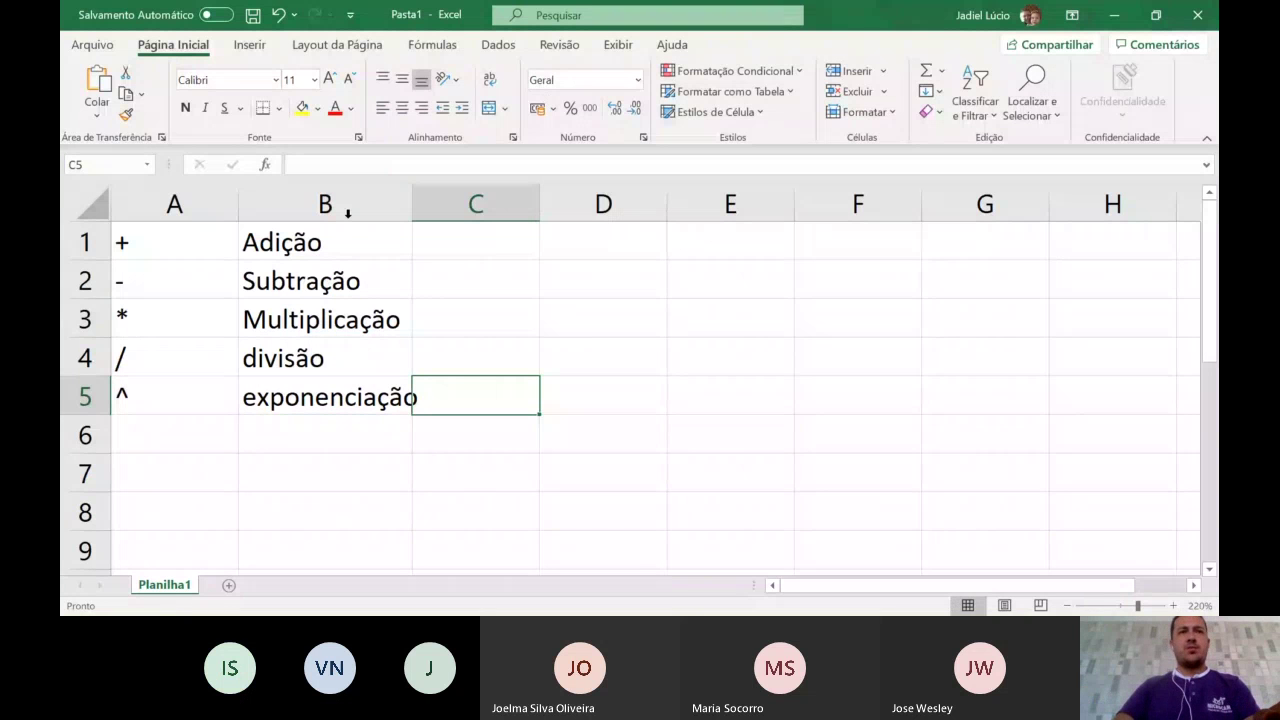
- Insert an empty row above the first row of the operator list
right_click(86, 243)
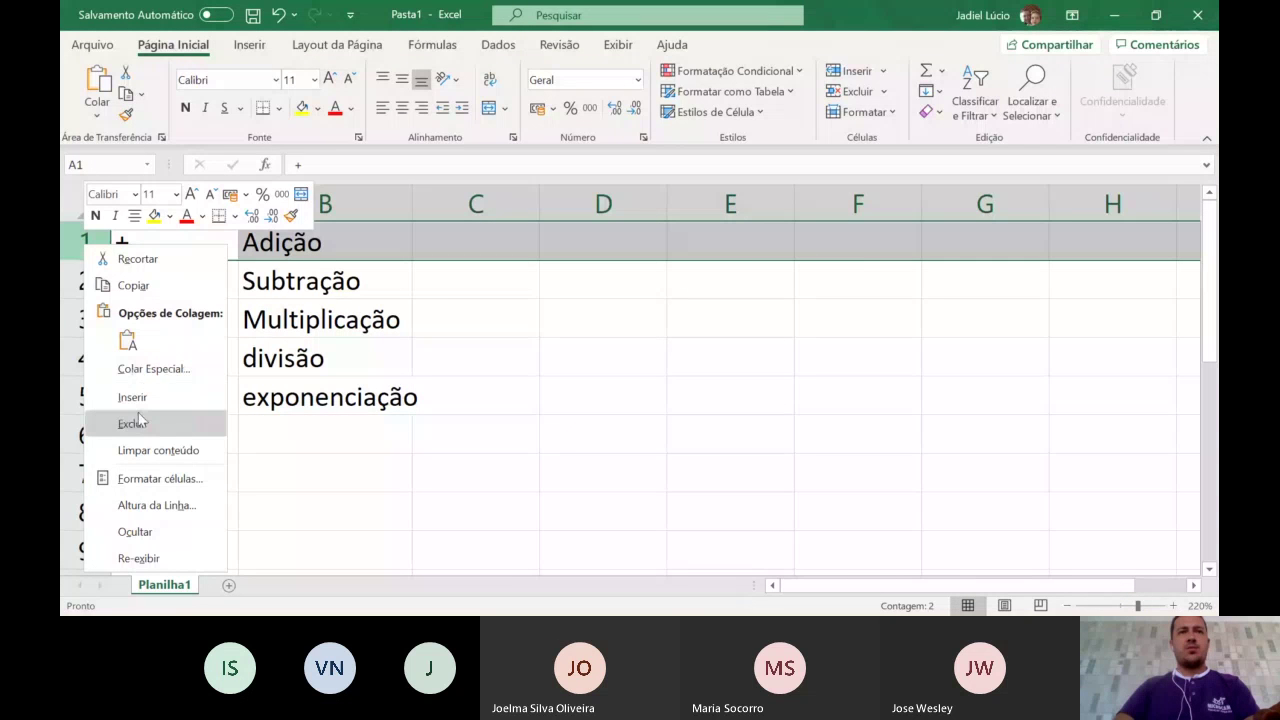
left_click(132, 398)
left_click(647, 447)
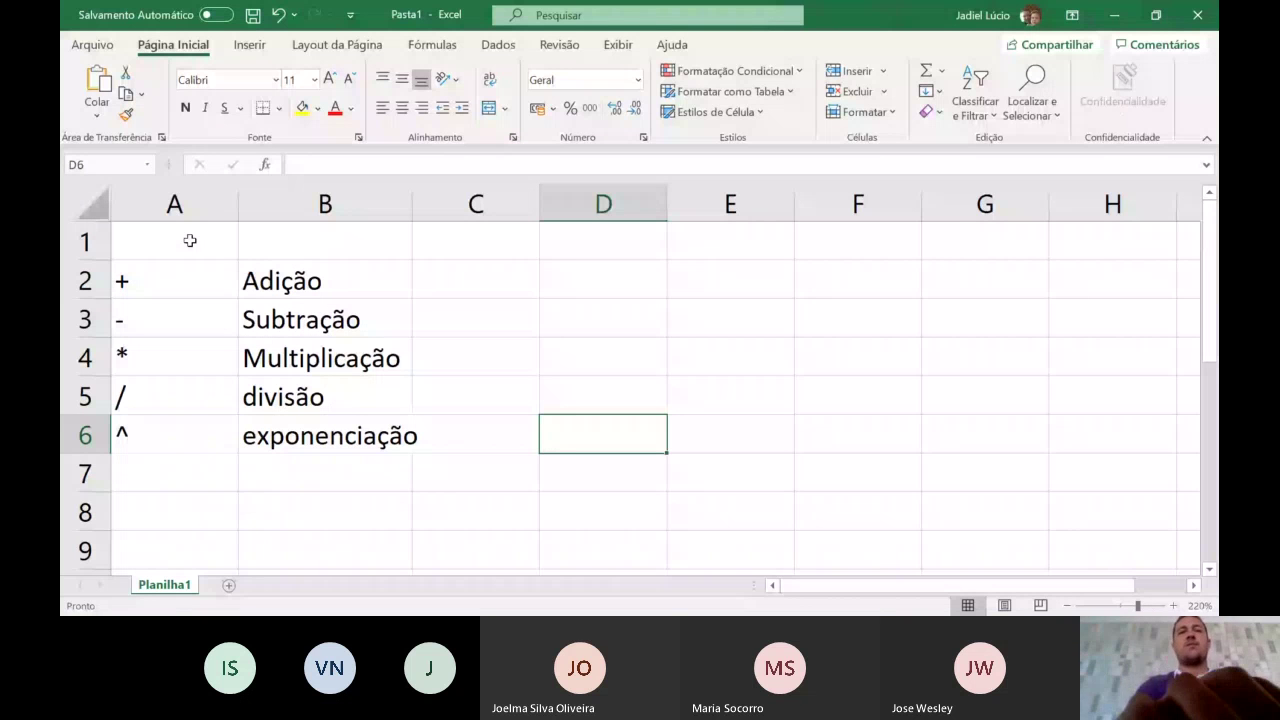
- Enter the title "Opreadores Aritiméticos" in cell A1 and autofit column B to its contents
left_click_drag(190, 240, 299, 245)
type("Oprea")
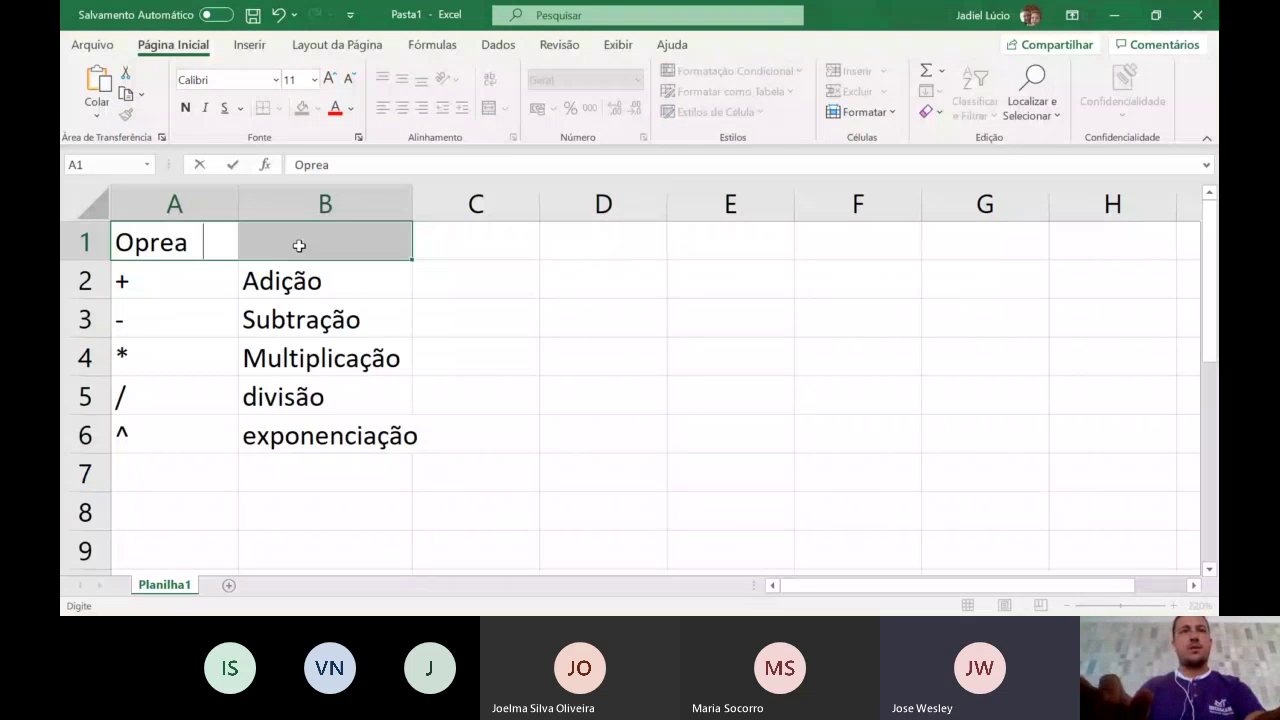
type("dores Aritim")
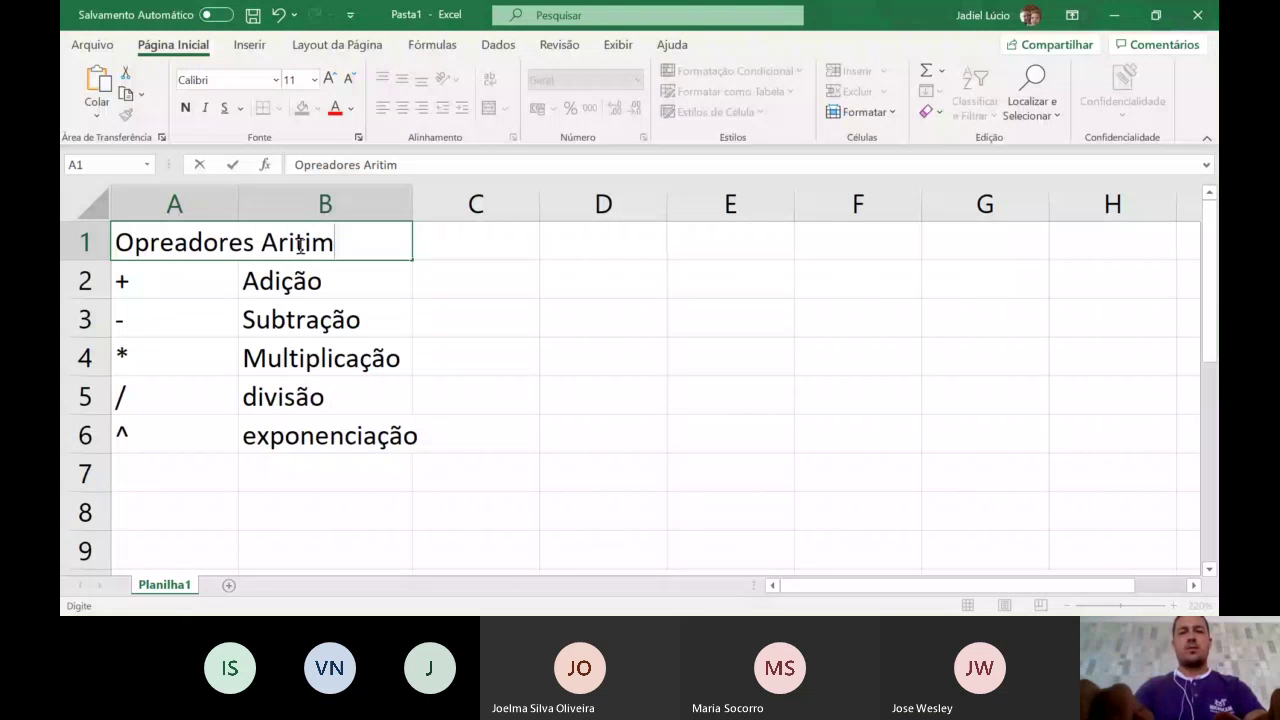
type("éticos")
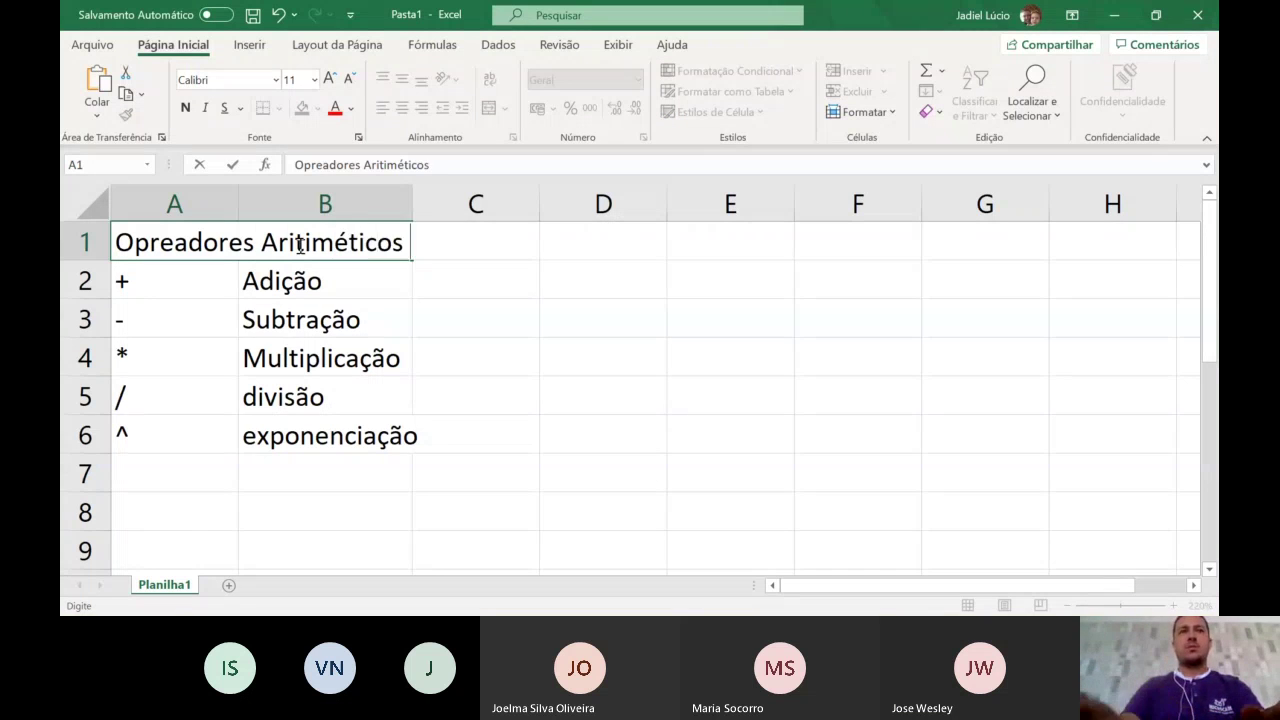
key("Return")
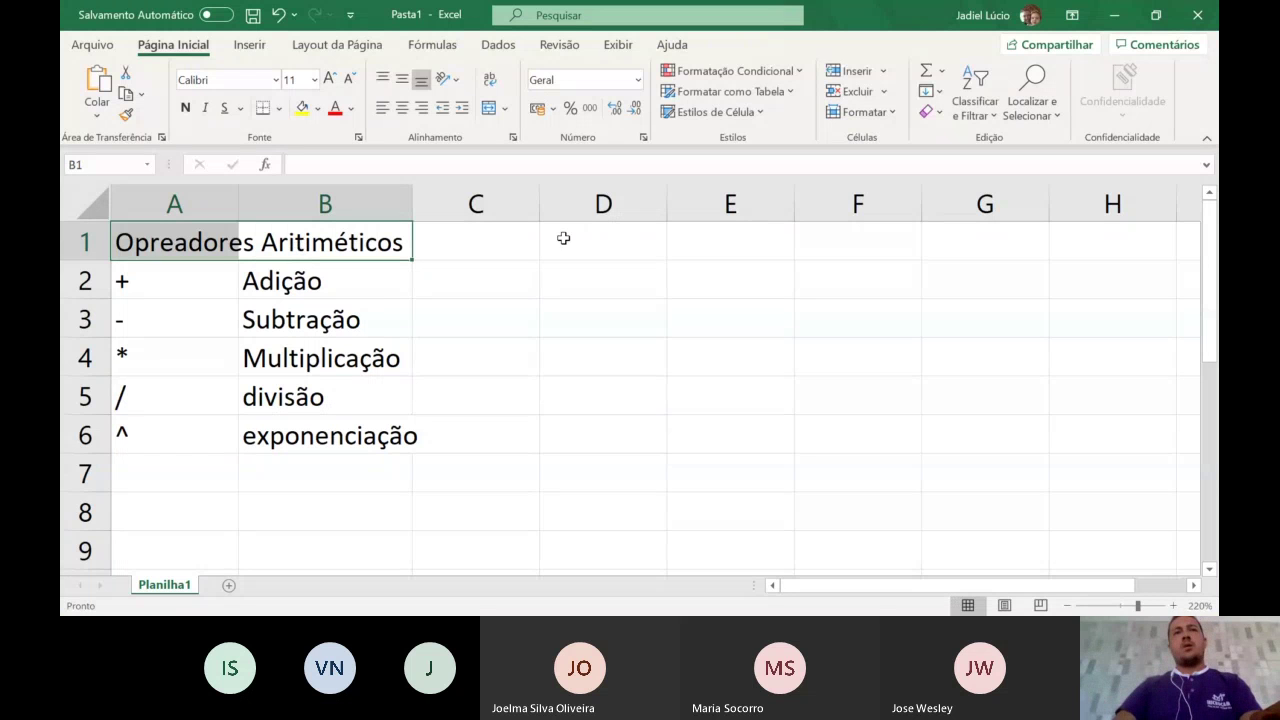
double_click(411, 203)
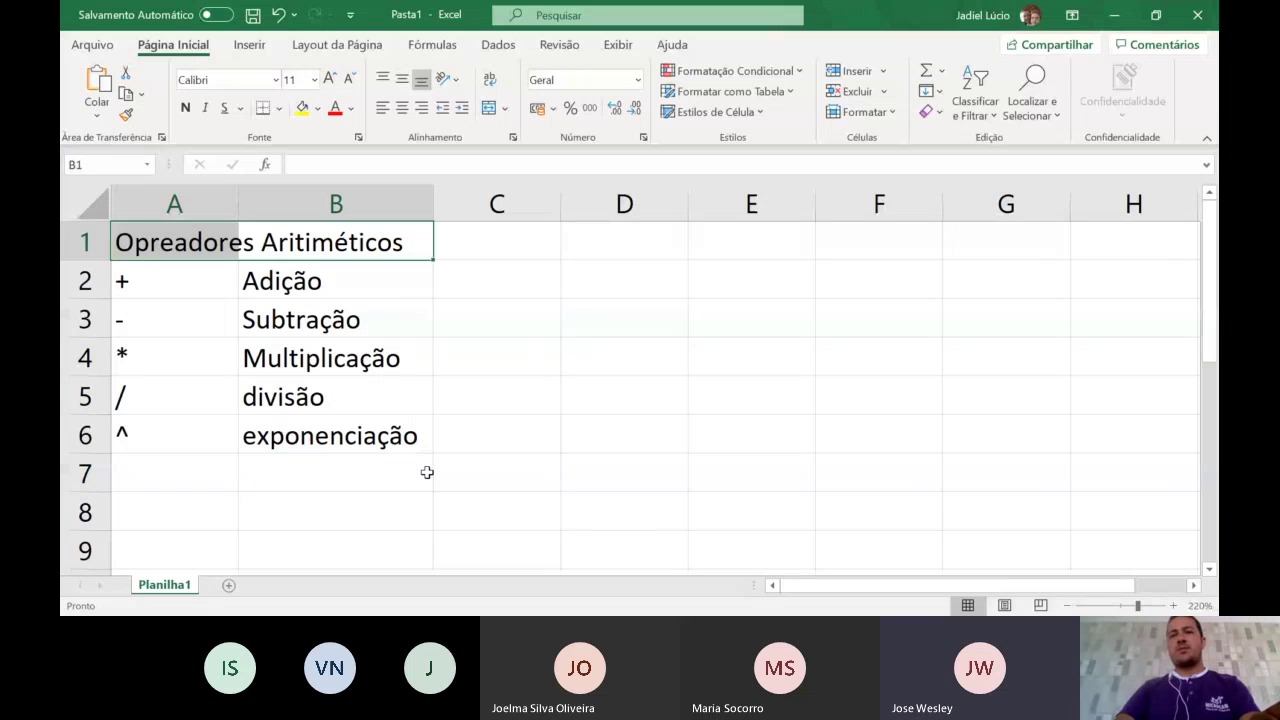
key("alt+Tab")
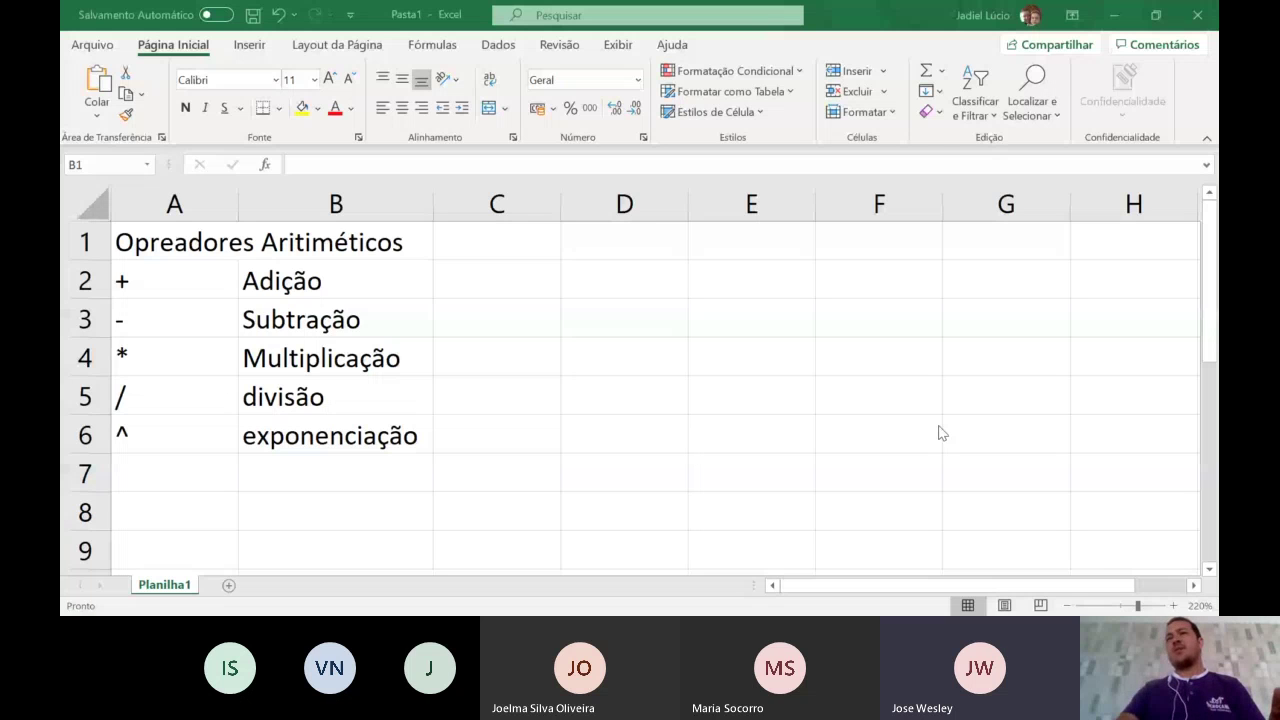
key("shift+Left")
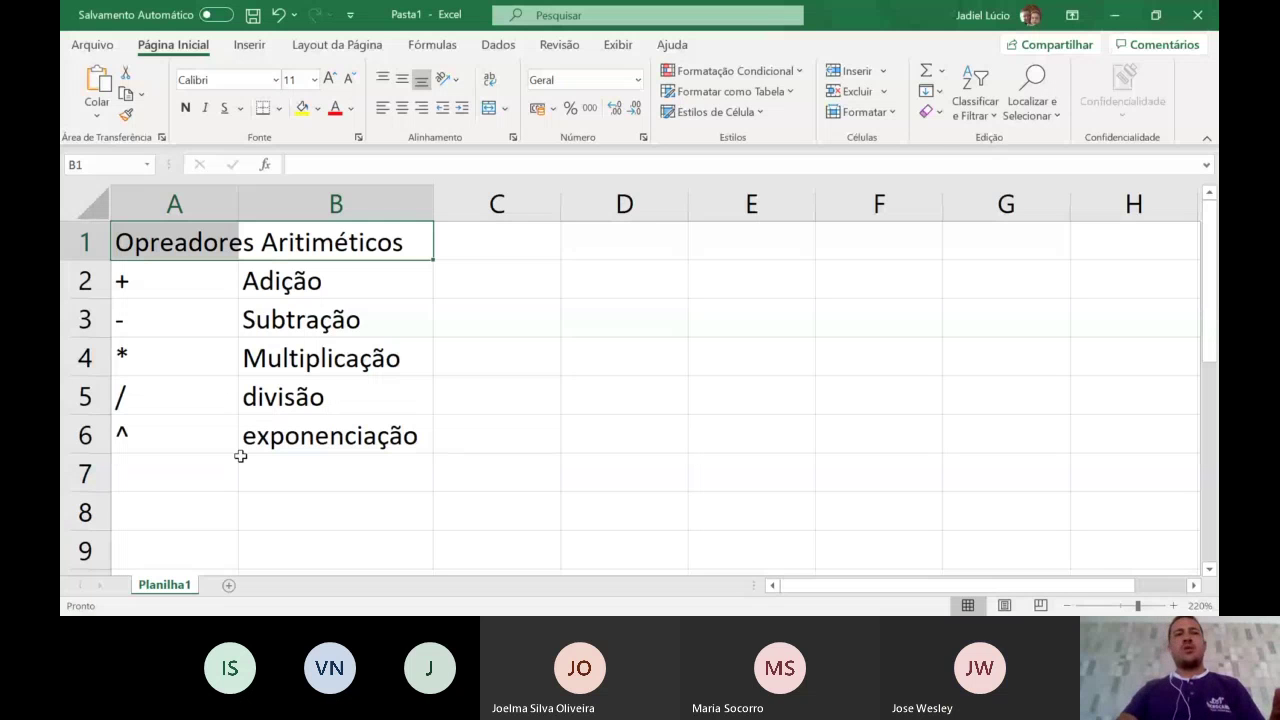
- Start an addition example with an equals sign in cell C2, beside "Adição"
left_click(550, 287)
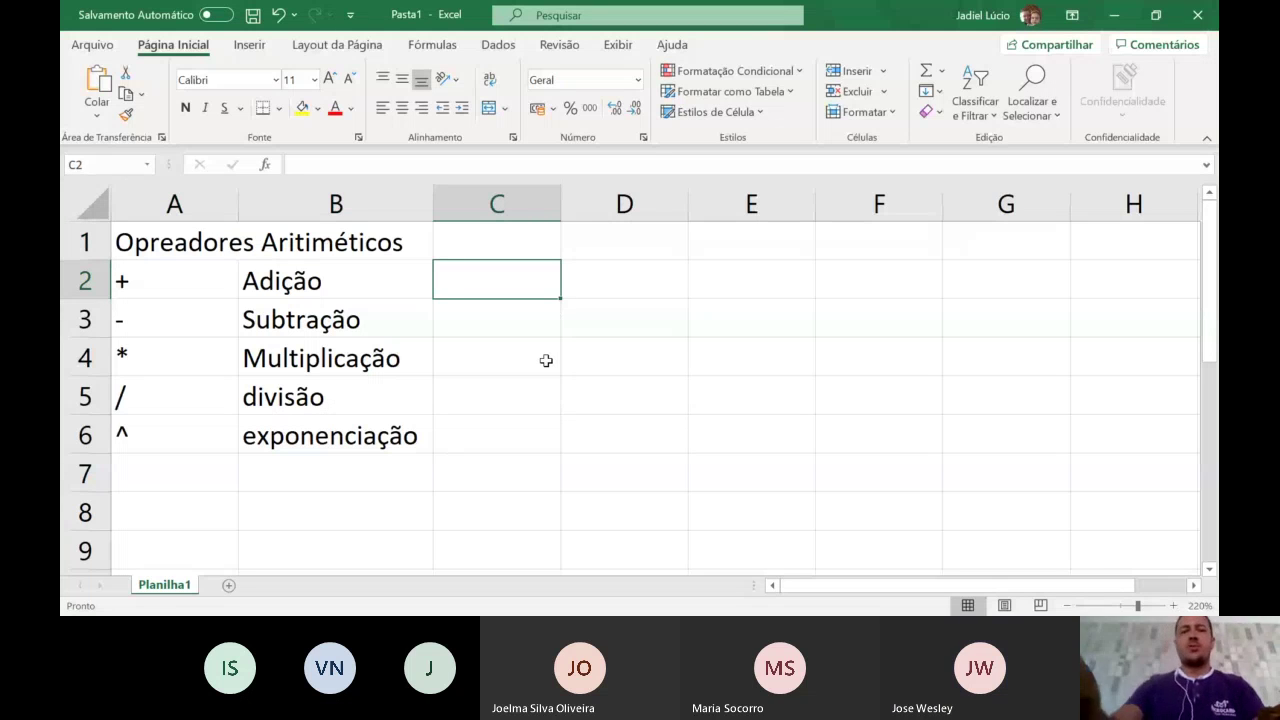
type("=")
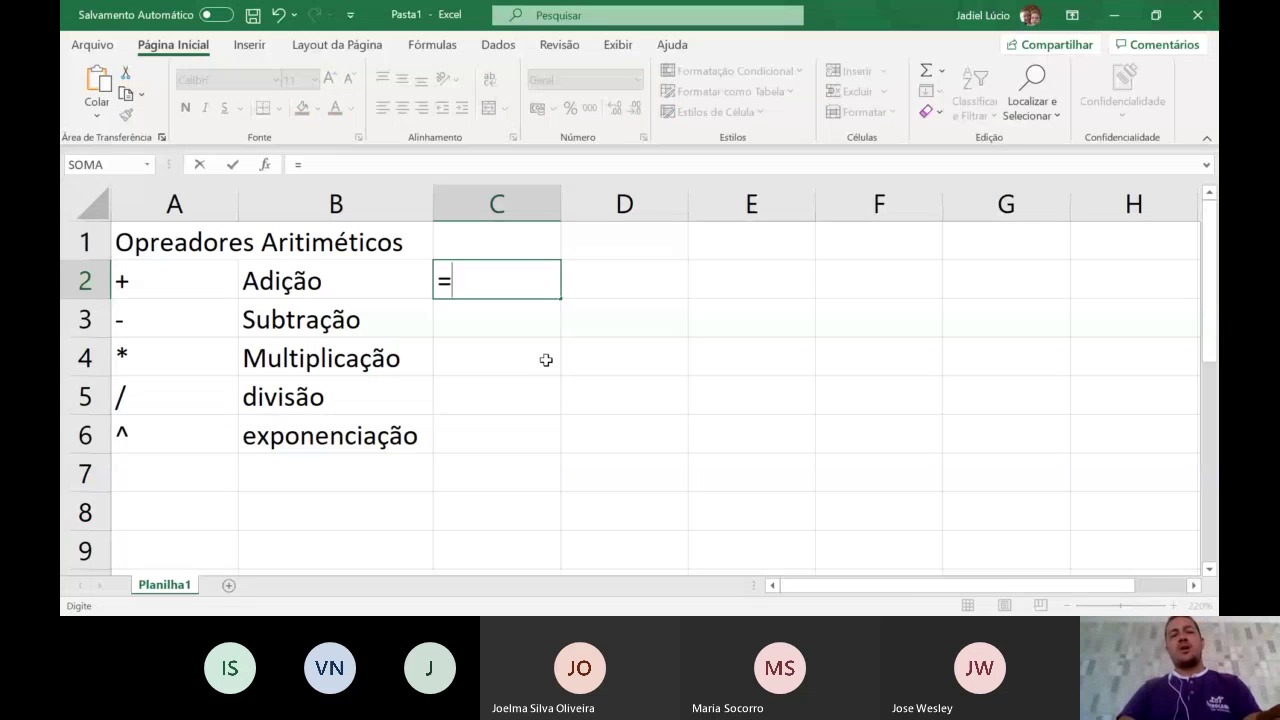
type("a1")
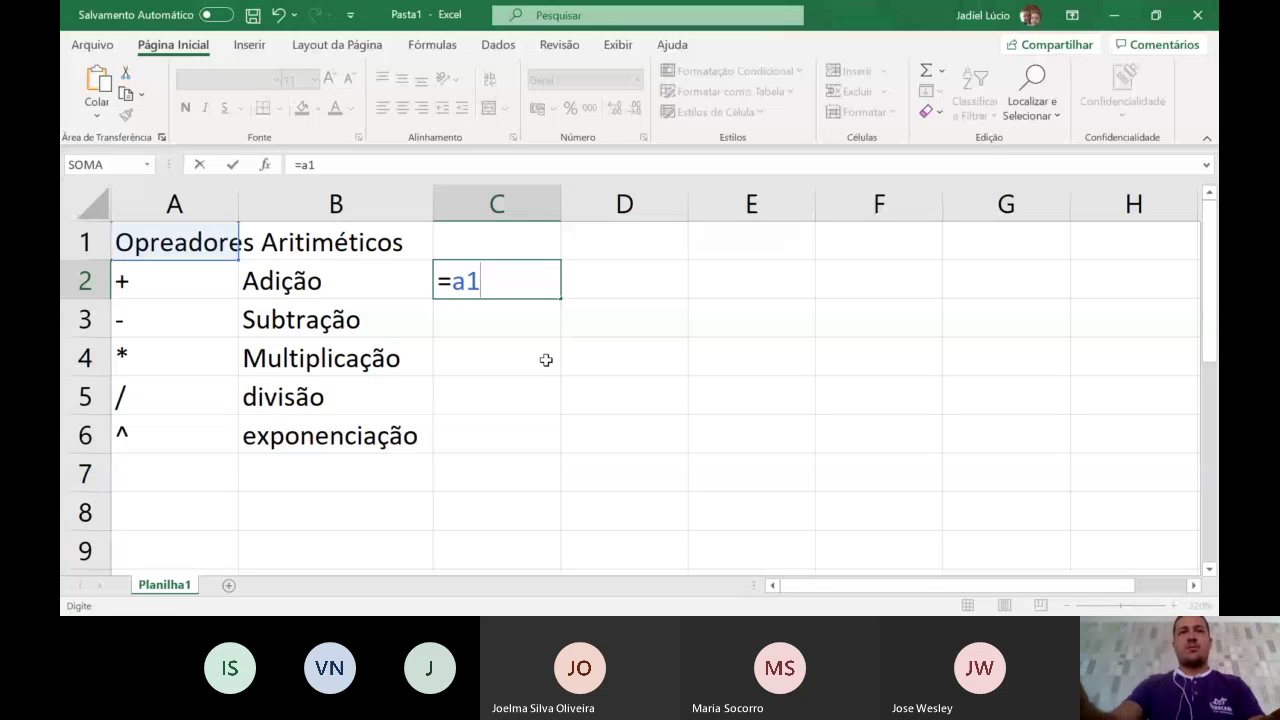
type("+")
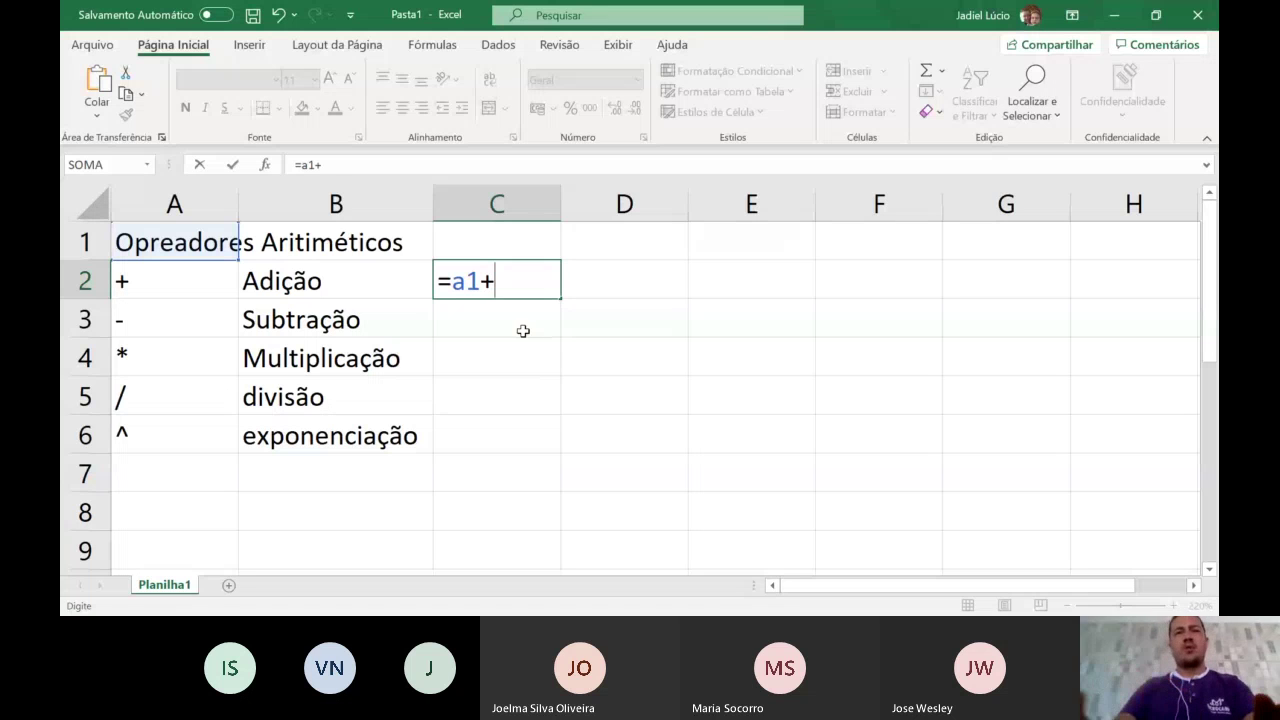
type("b1")
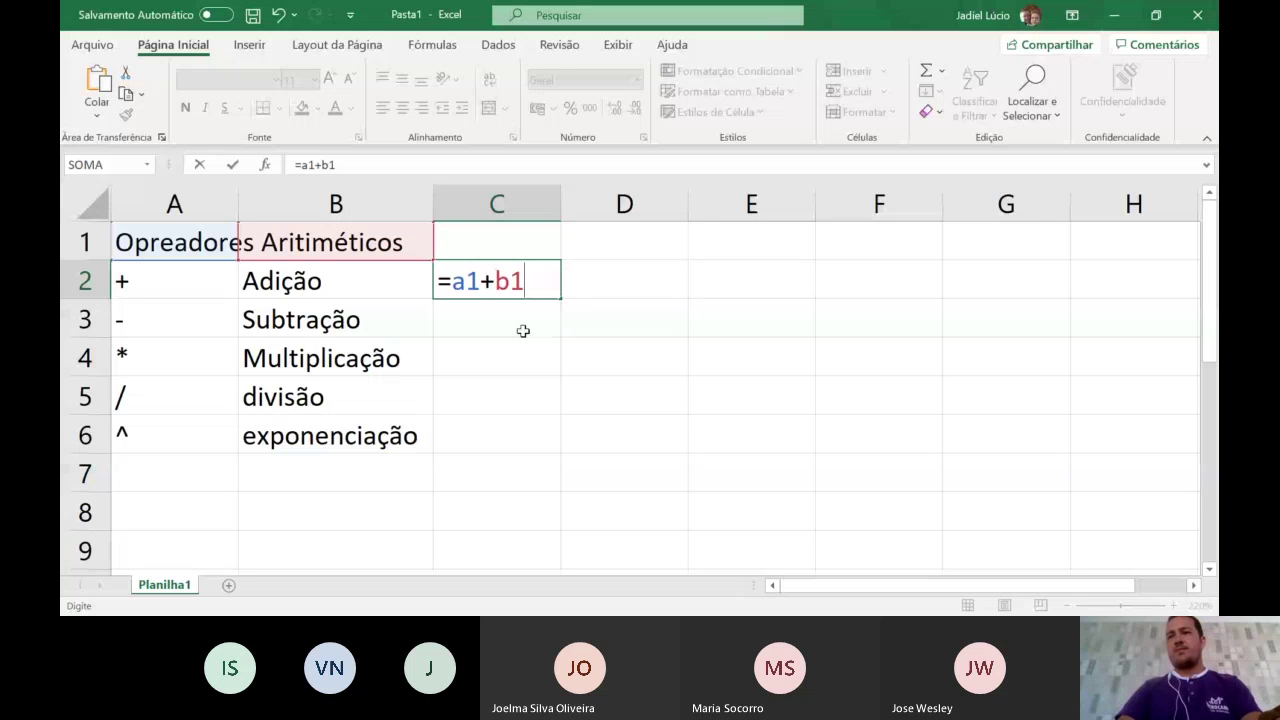
key("BackSpace")
key("BackSpace")
key("BackSpace")
key("BackSpace")
key("BackSpace")
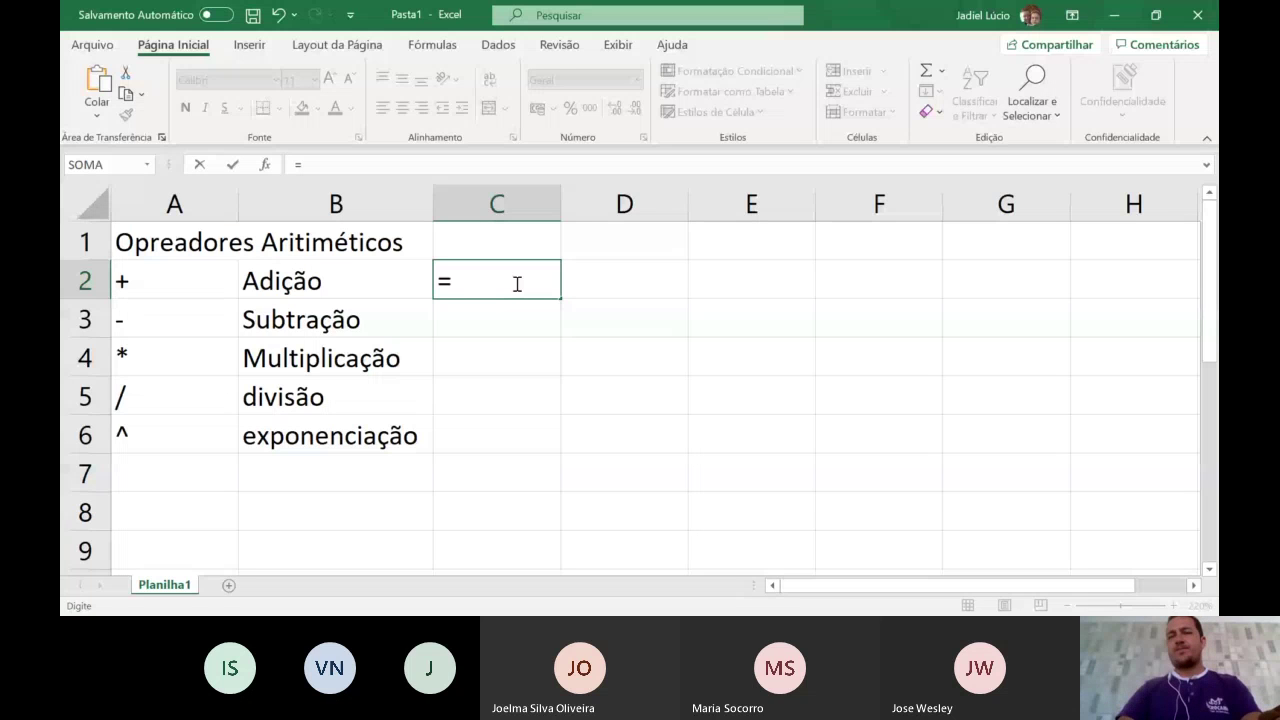
- Complete the addition example in C2 by adding cells C8 and C7, leaving it as the plain text C8+C7
left_click(477, 515)
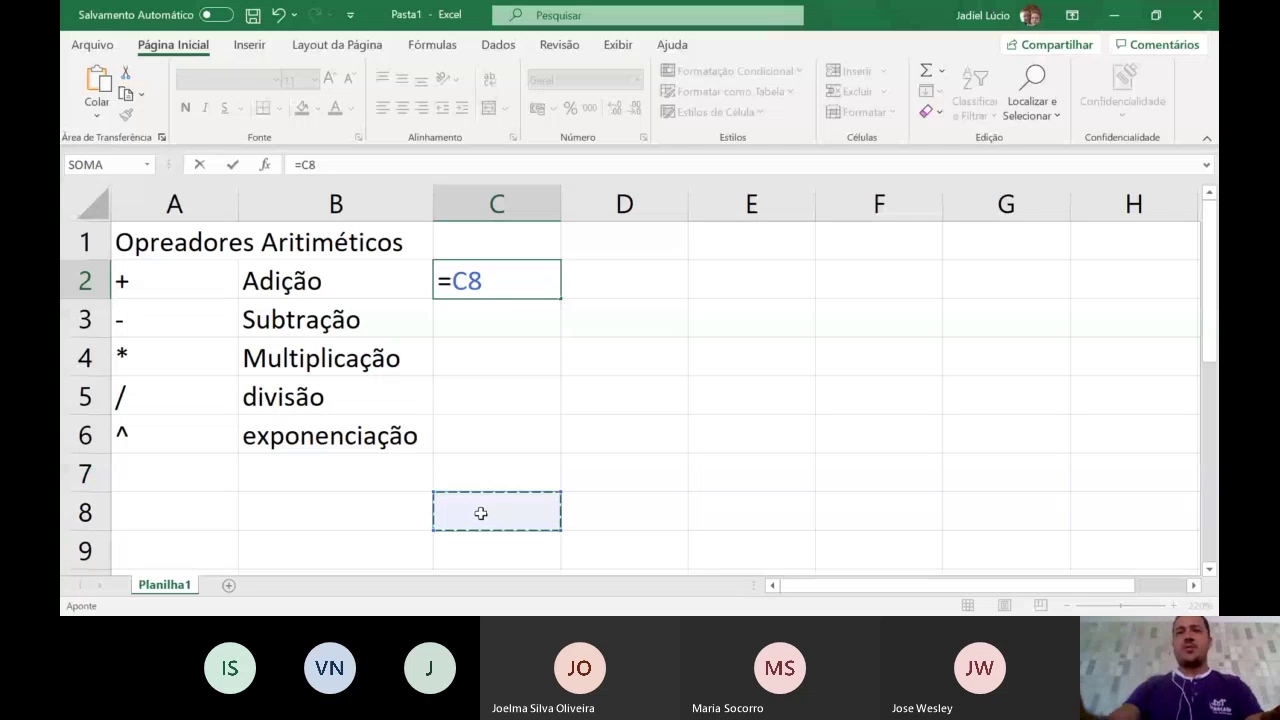
type("+")
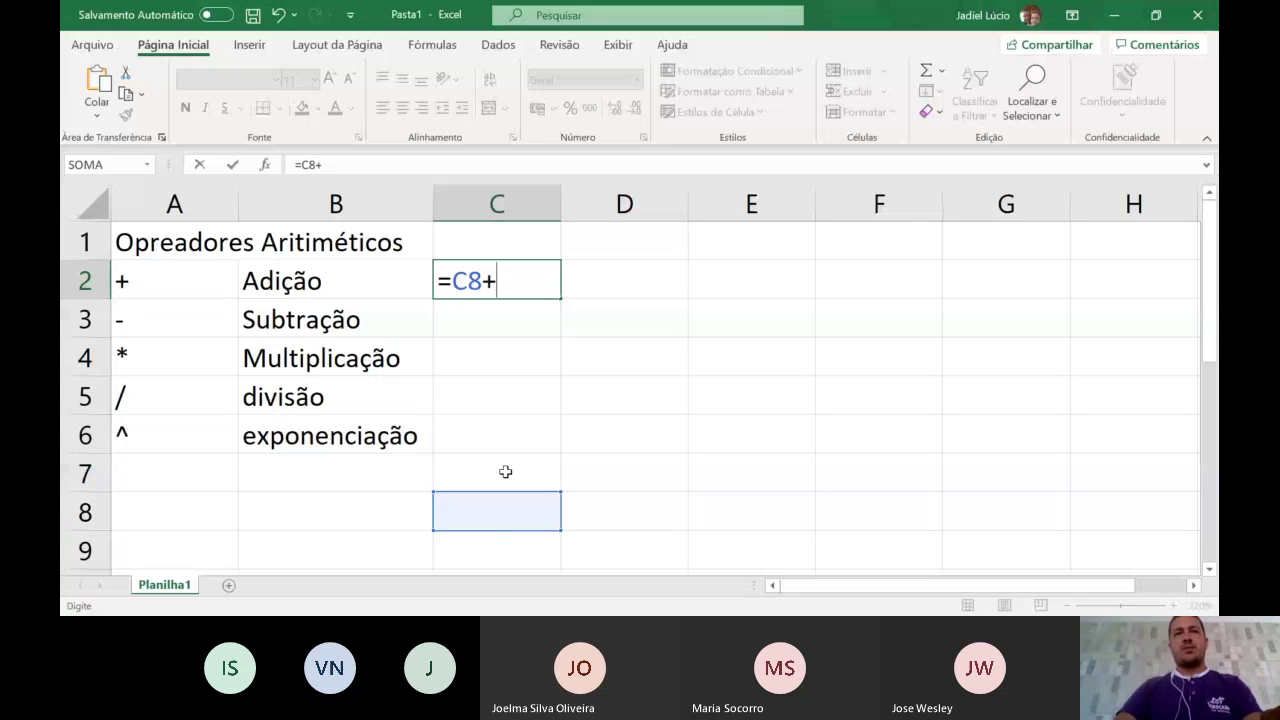
left_click(505, 474)
key("Return")
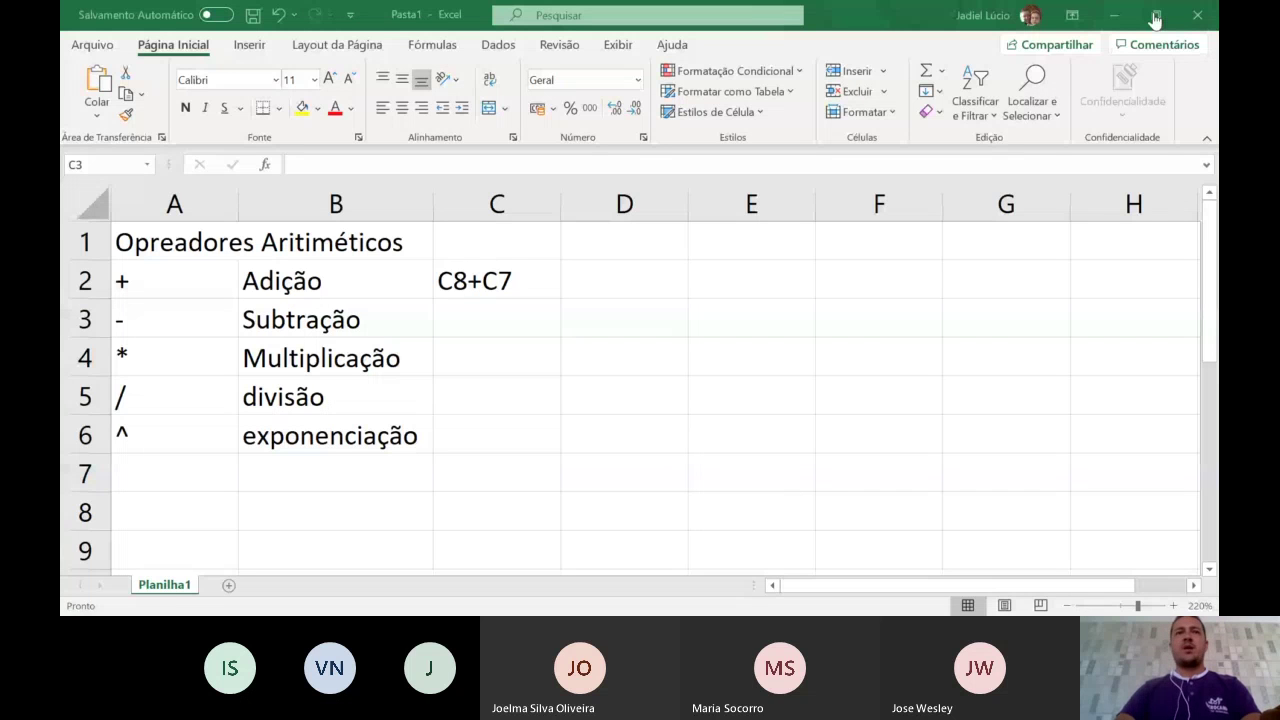
- Fill the addition example from C2 down to C3 and change its operator to a minus so it reads C8-C8
left_click(531, 335)
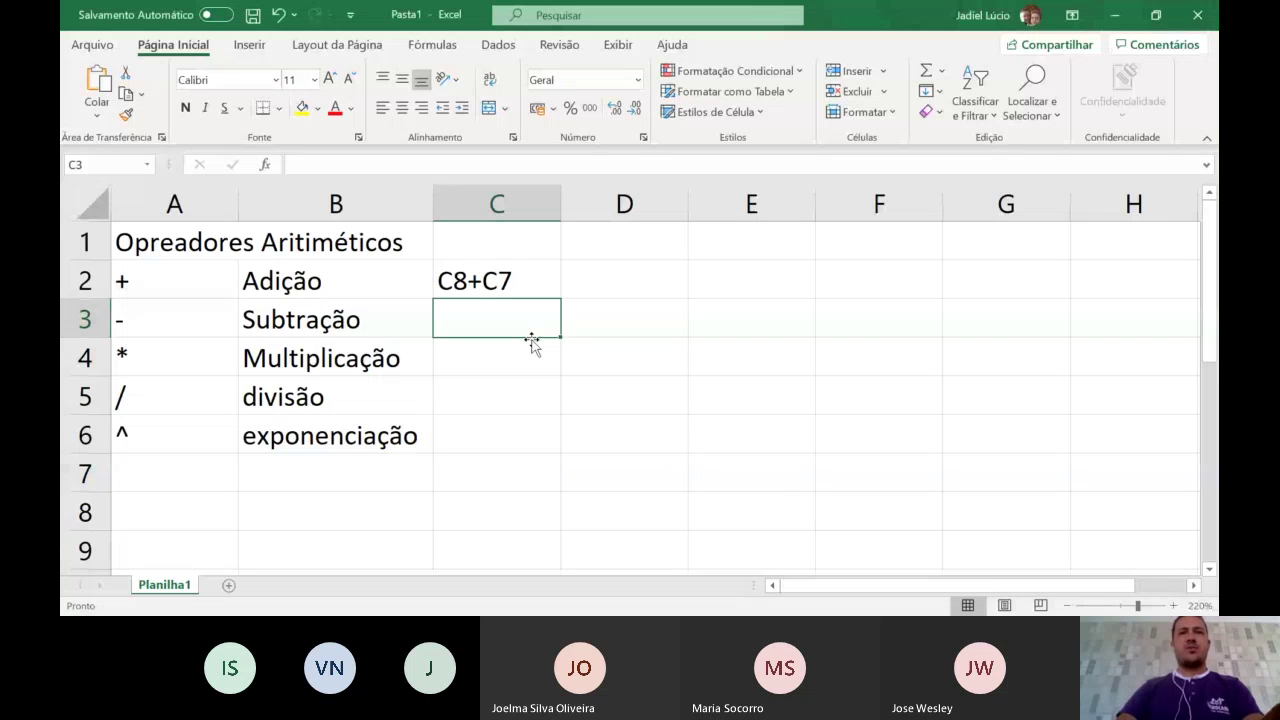
left_click(517, 275)
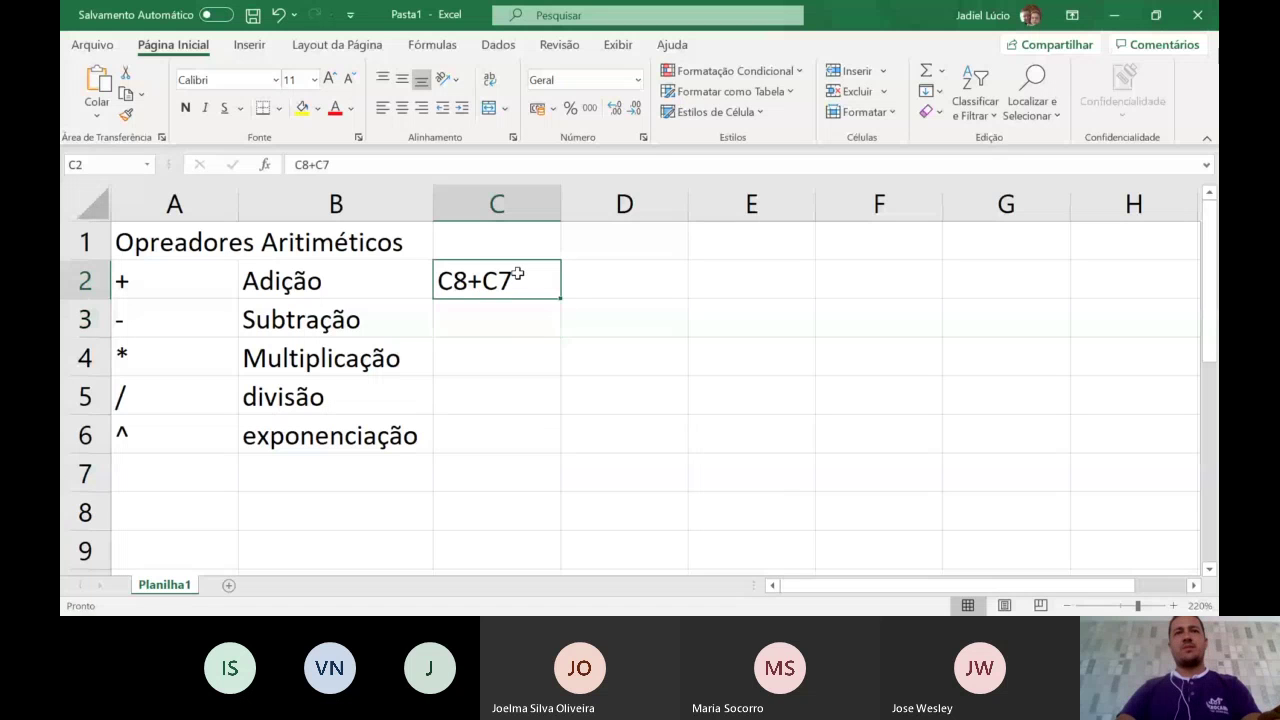
left_click_drag(560, 298, 525, 330)
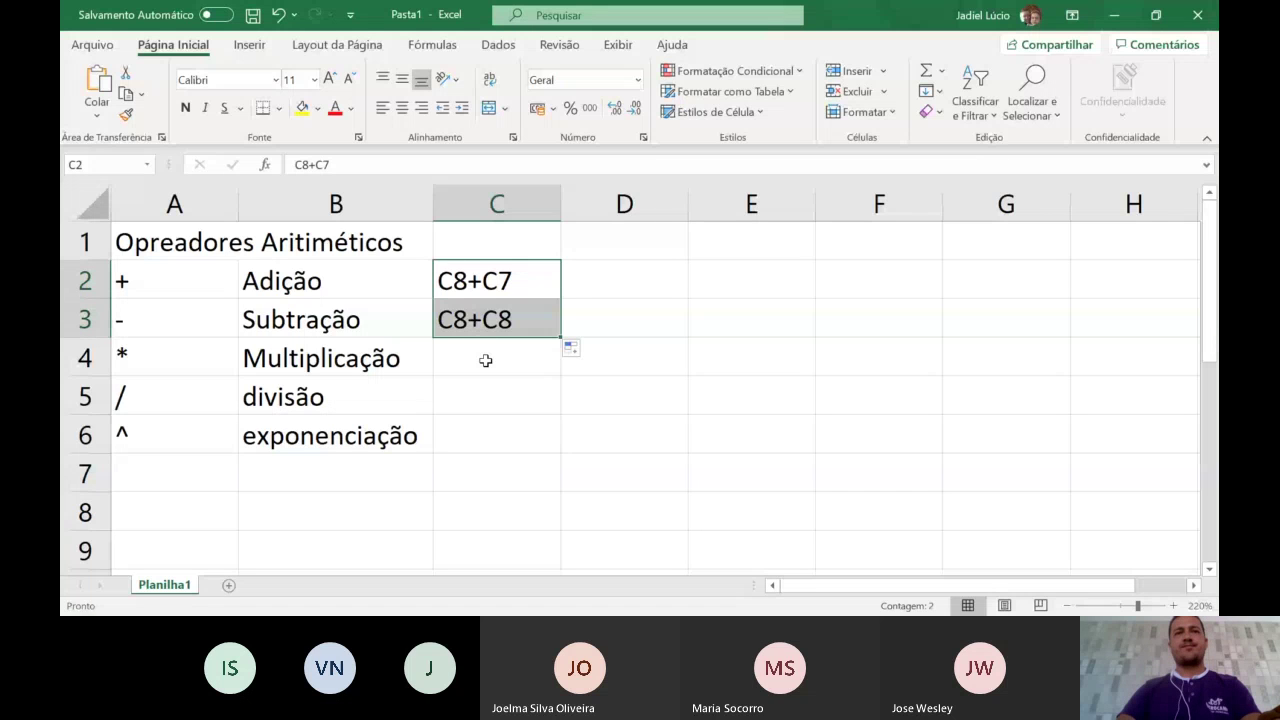
double_click(467, 320)
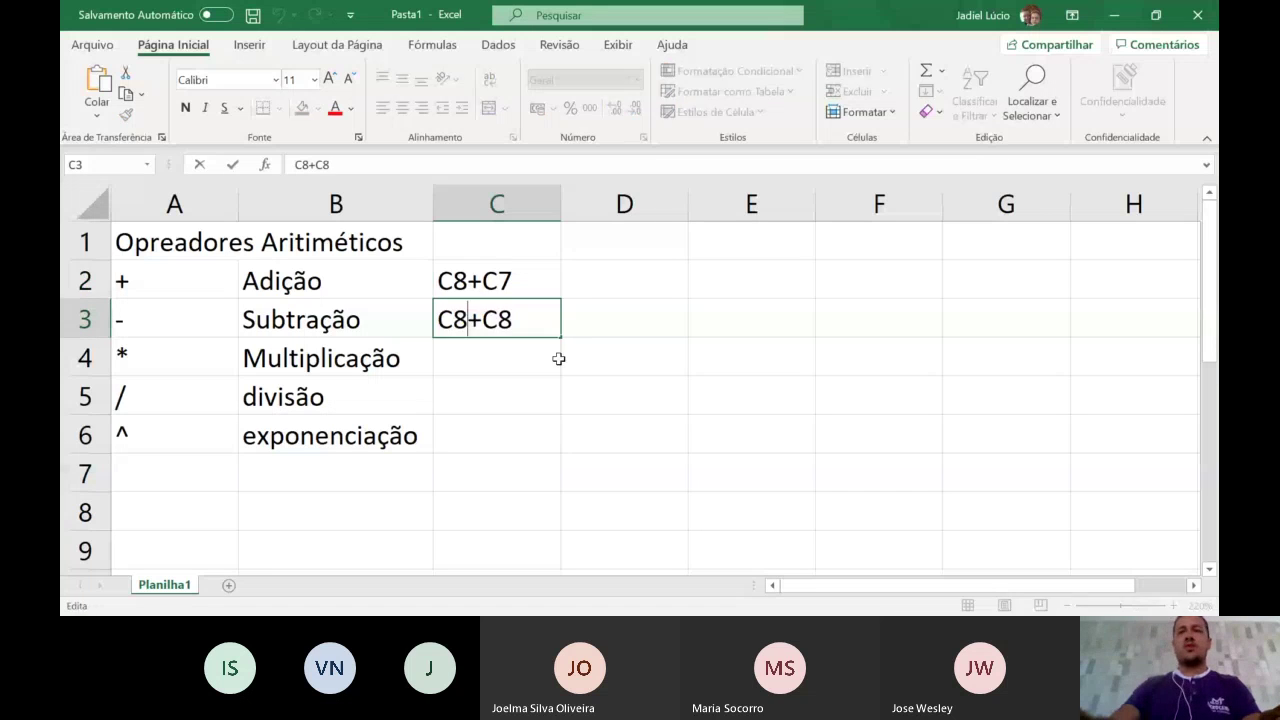
key("Delete")
type("-")
key("Return")
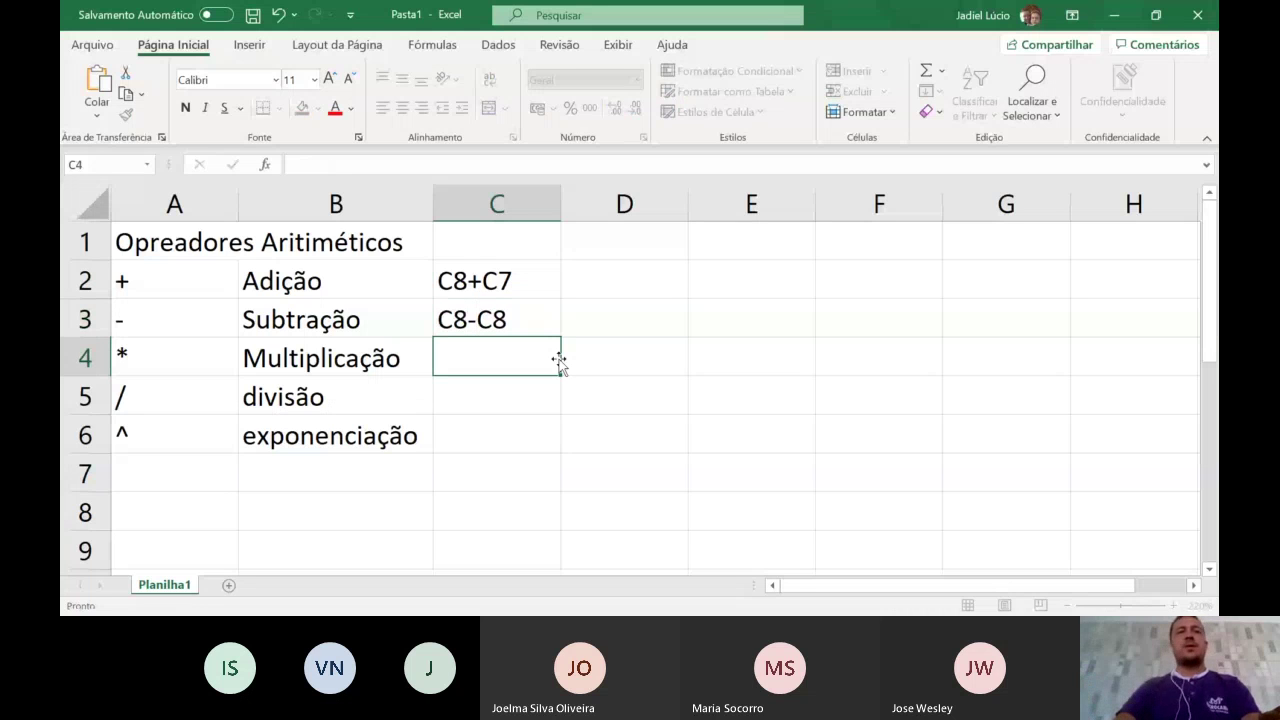
- Fill the subtraction example from C3 down to C4 and replace its operator with an asterisk to read C8*C9
left_click(555, 332)
left_click_drag(560, 337, 571, 380)
left_click(519, 374)
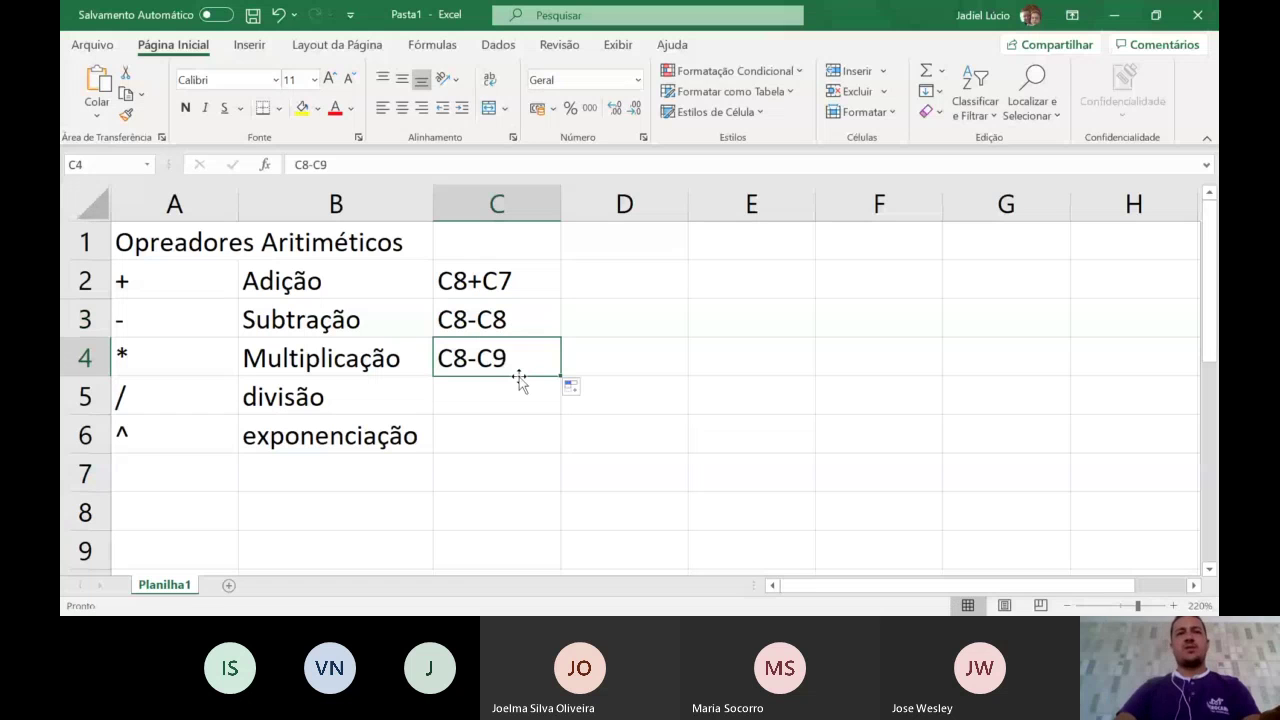
double_click(507, 363)
key("Left")
key("Left")
key("BackSpace")
type("*")
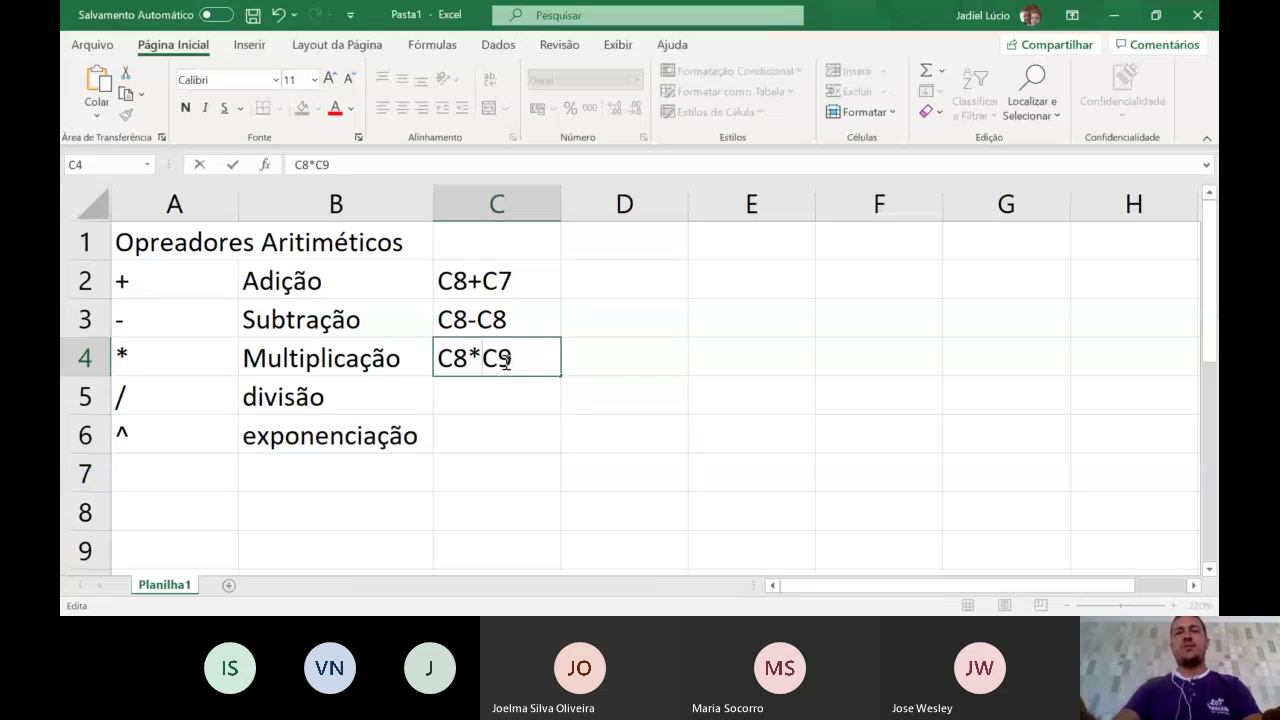
key("Return")
- Fill the multiplication example from C4 down to C5 and replace its operator with a slash to read C8/C10
left_click(516, 360)
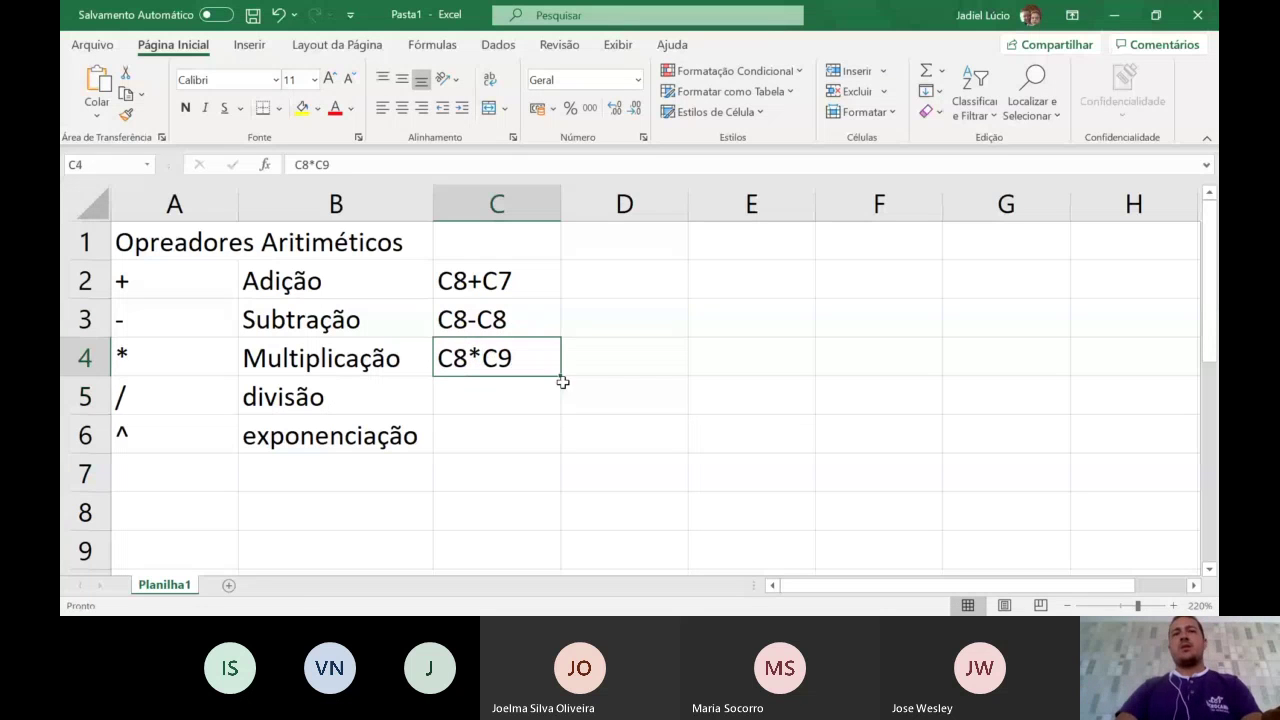
left_click_drag(563, 382, 565, 405)
double_click(490, 397)
key("BackSpace")
type("/C10")
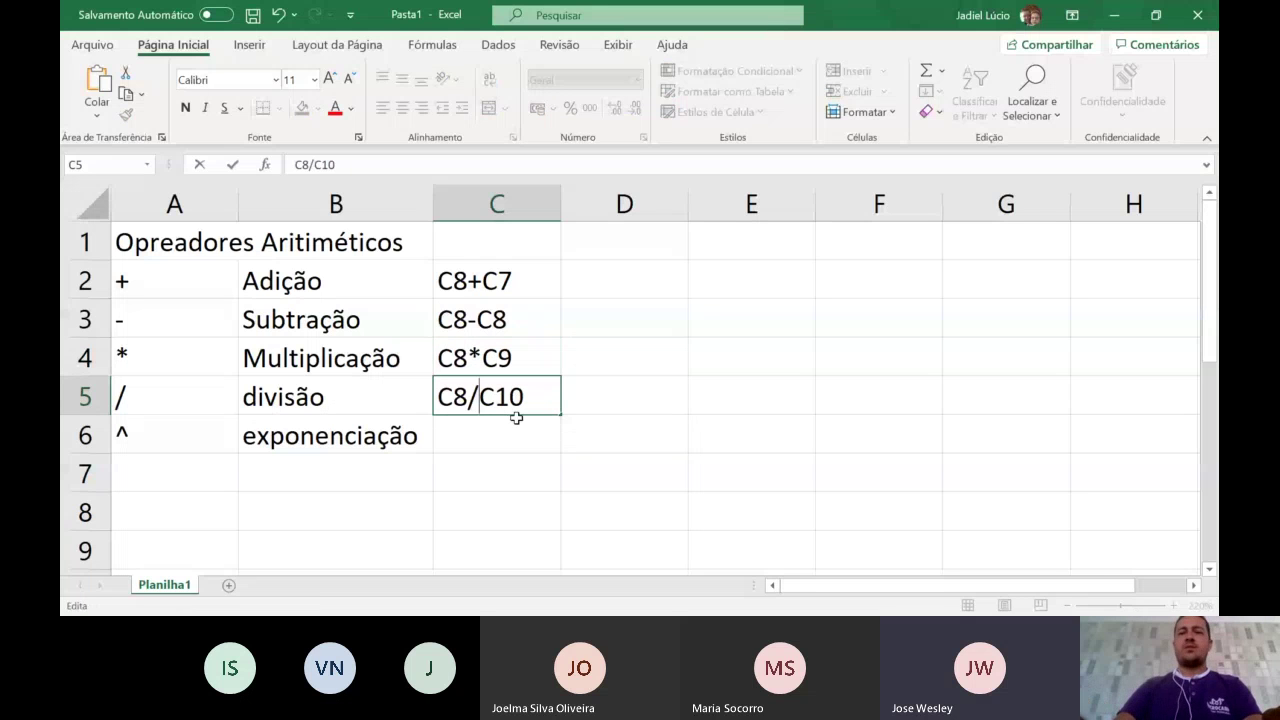
key("Return")
- Fill the division example from C5 down to C6 and replace its operator with a caret to read C8^C11
left_click(541, 399)
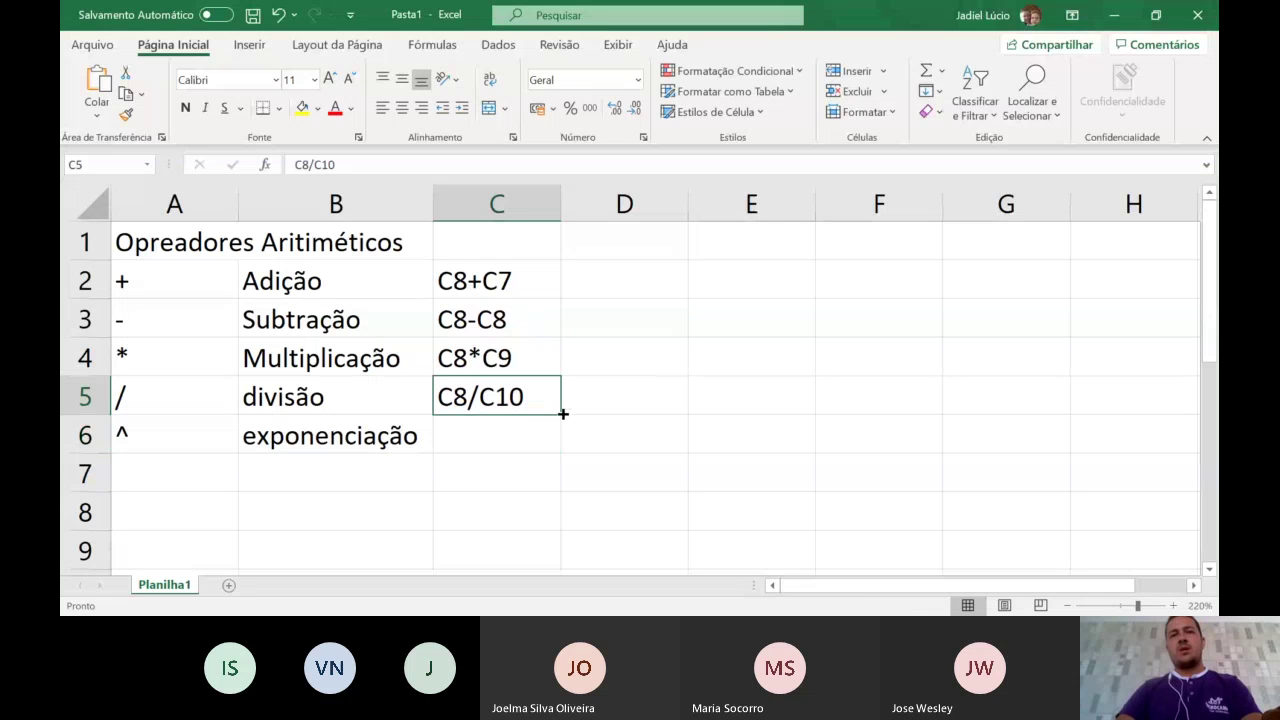
left_click_drag(563, 413, 563, 442)
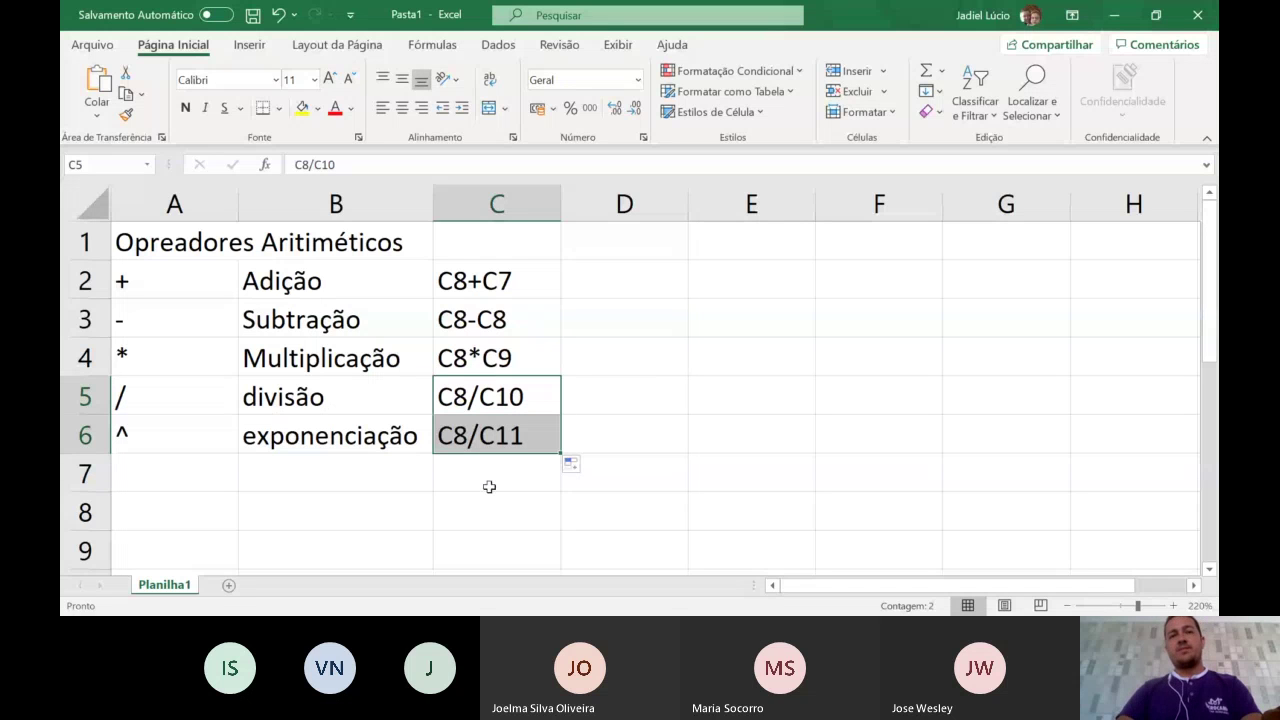
left_click(480, 462)
left_click(470, 437)
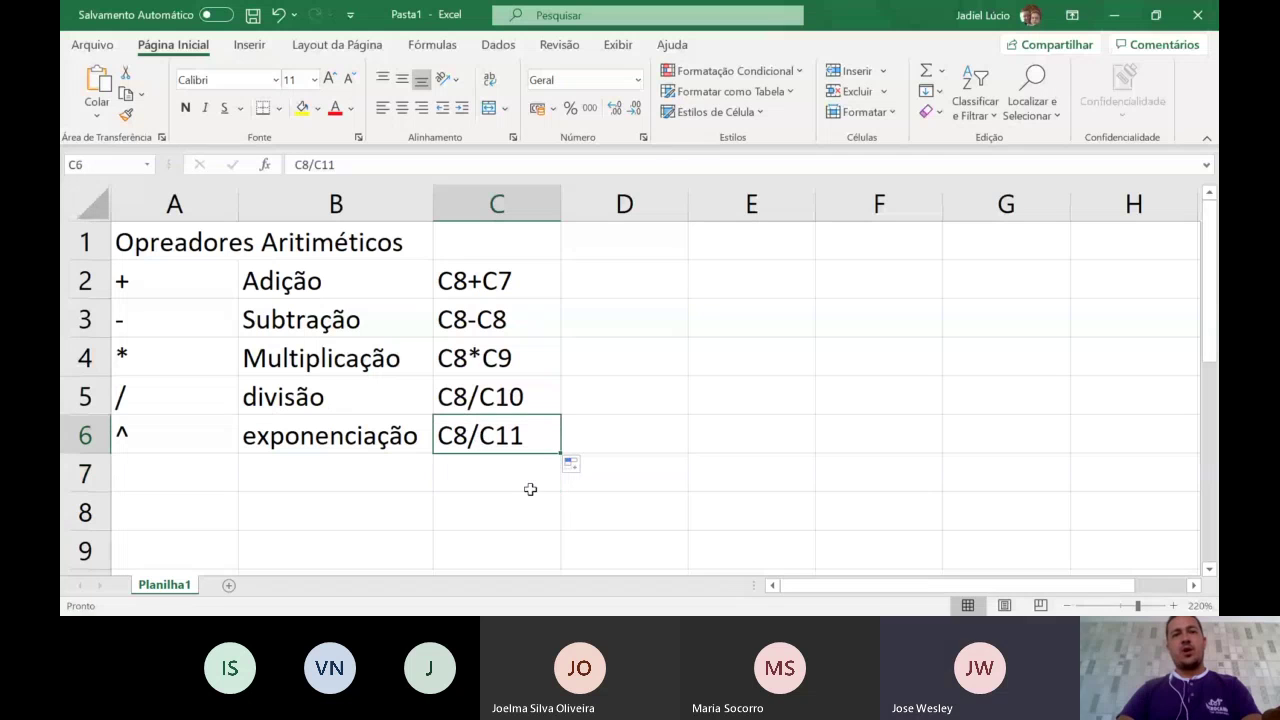
double_click(478, 438)
key("Delete")
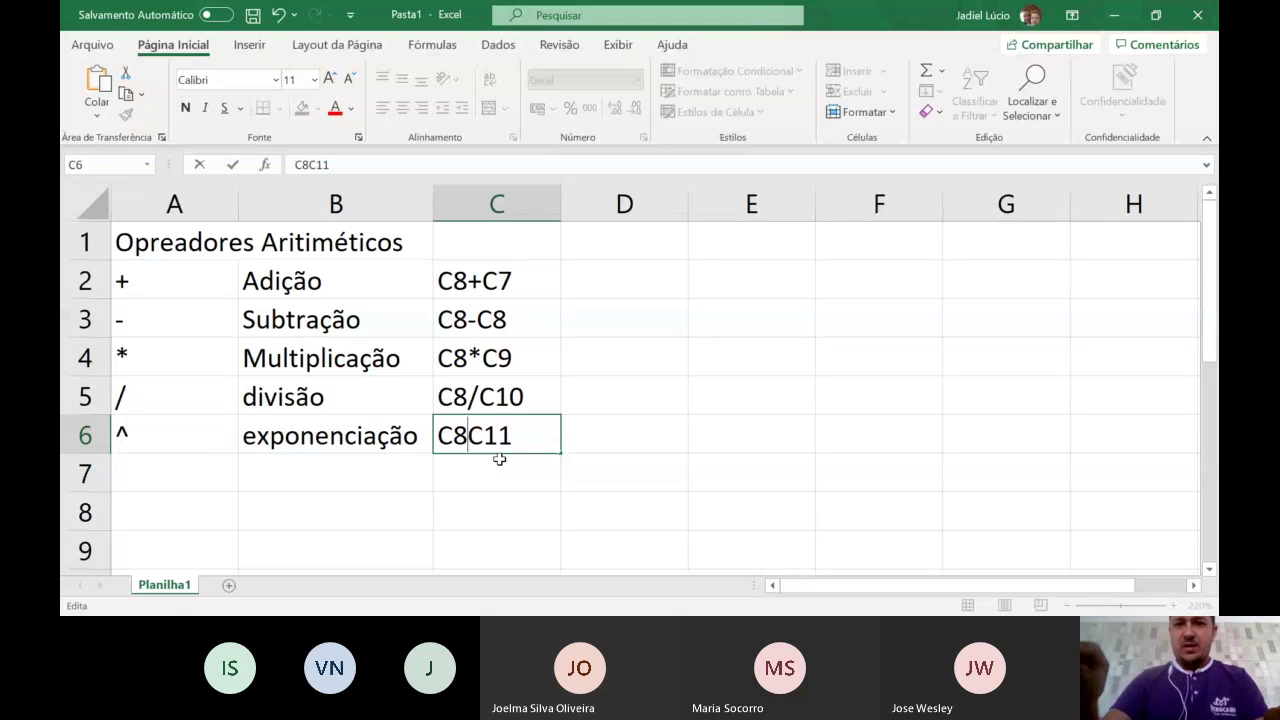
type("^")
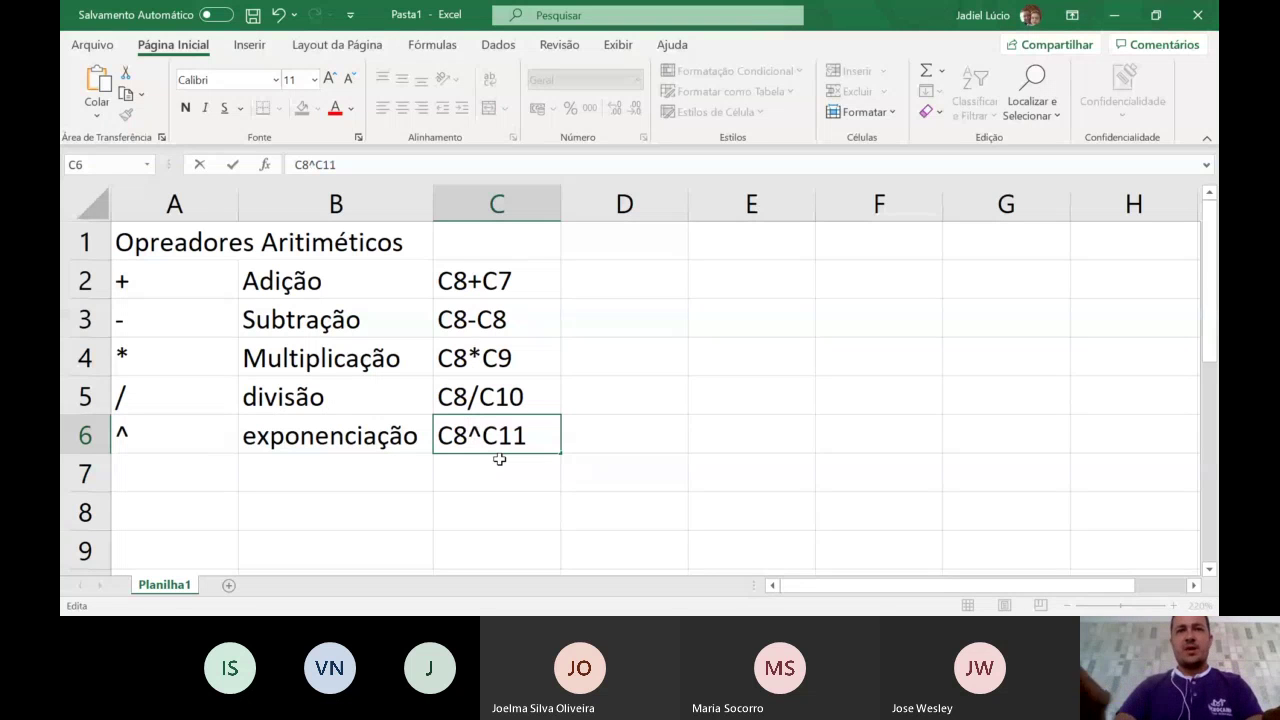
key("Tab")
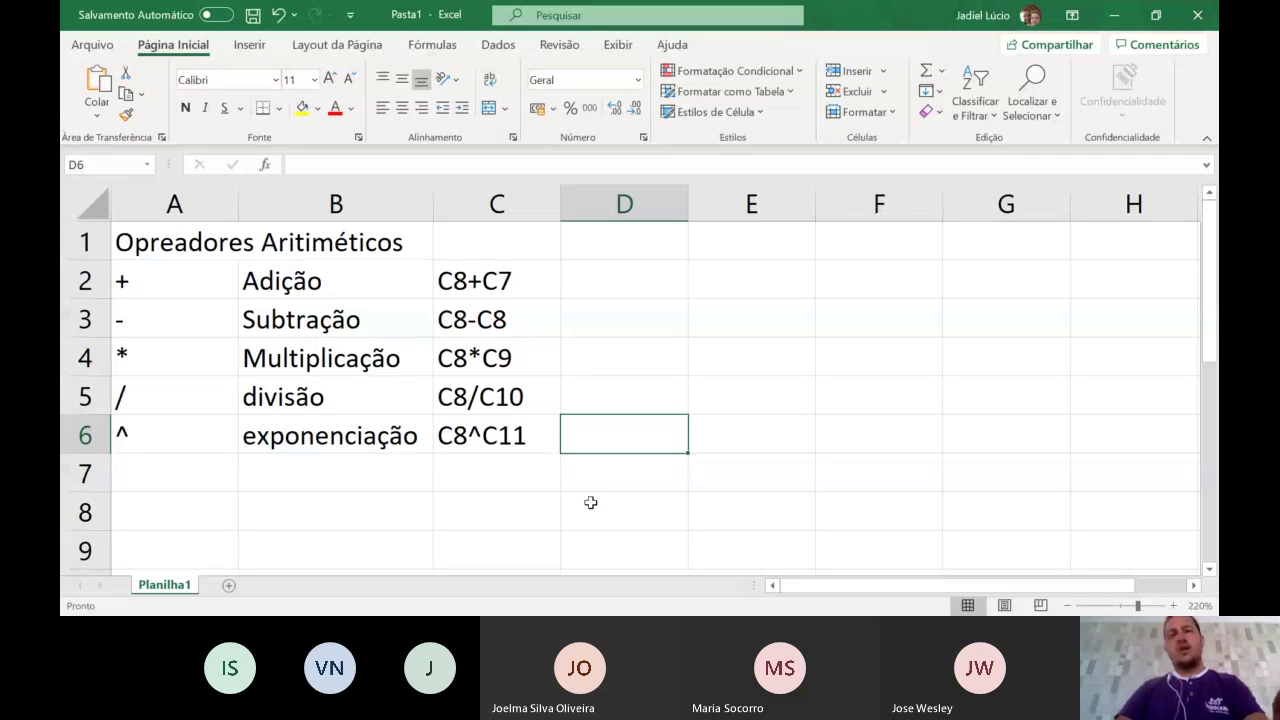
- Enter the power notation 6³ in cell D6, beside the exponentiation example
type("6")
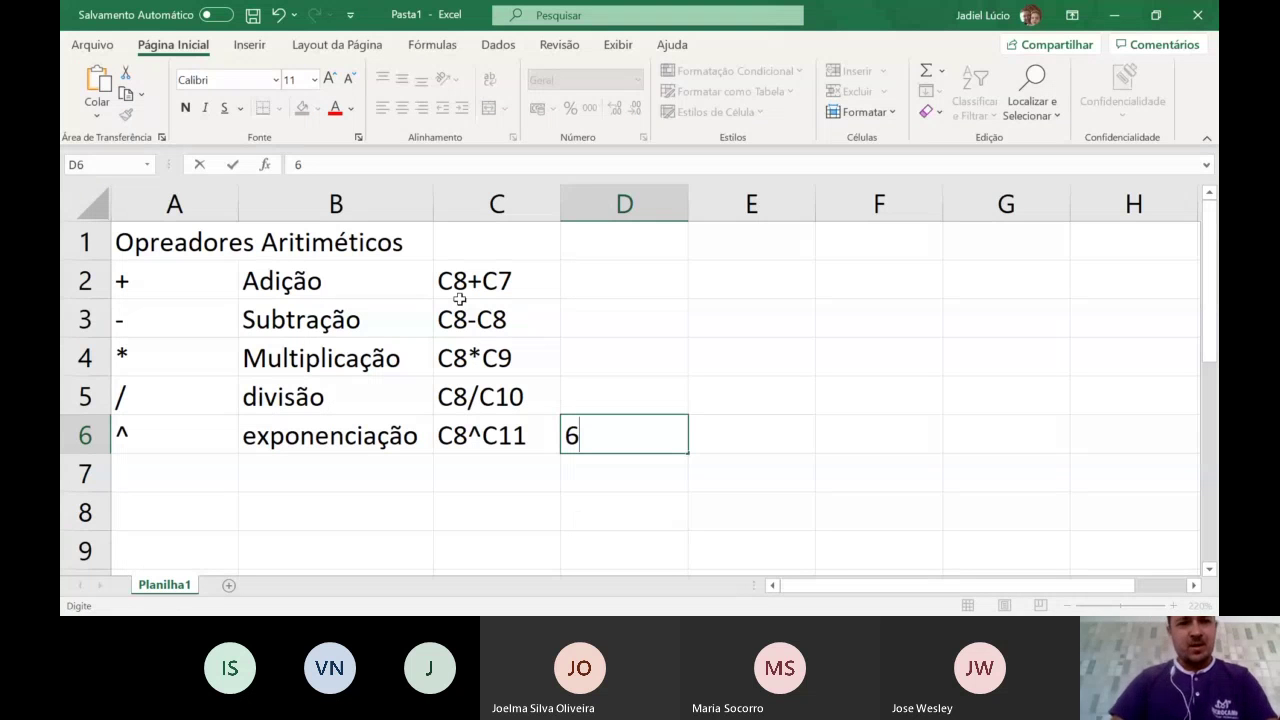
type("³")
key("Return")
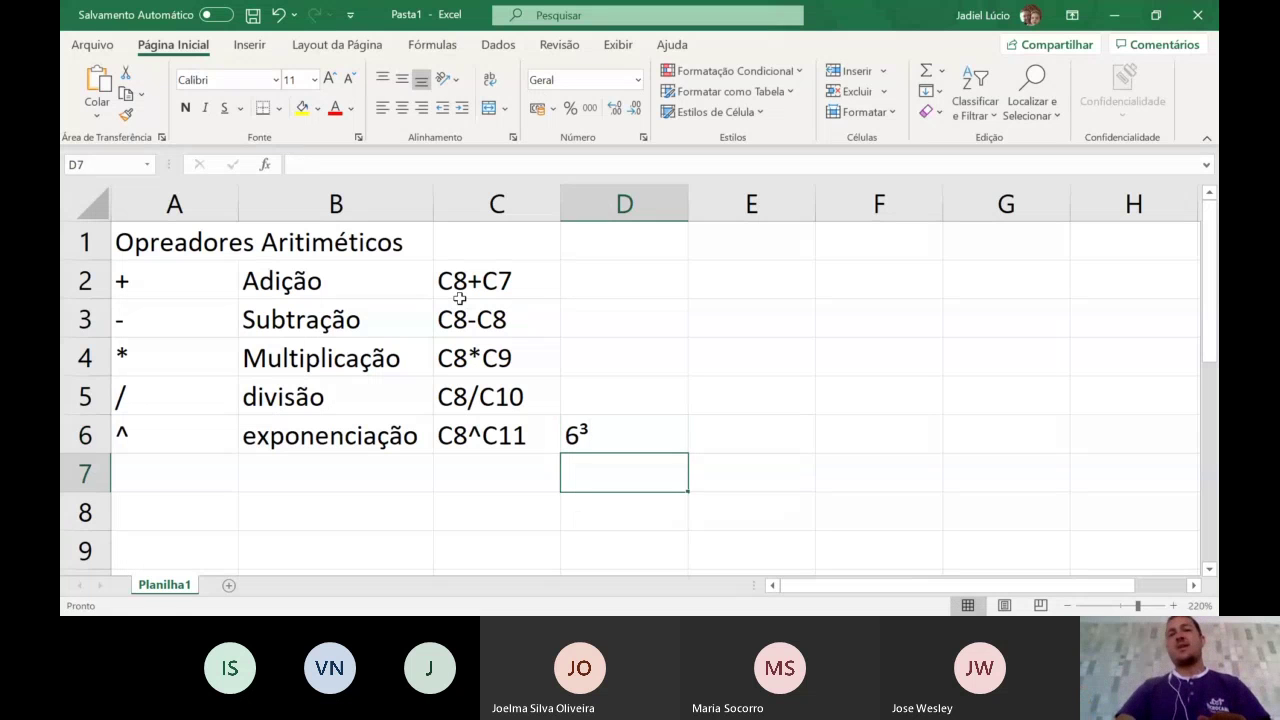
left_click(591, 448)
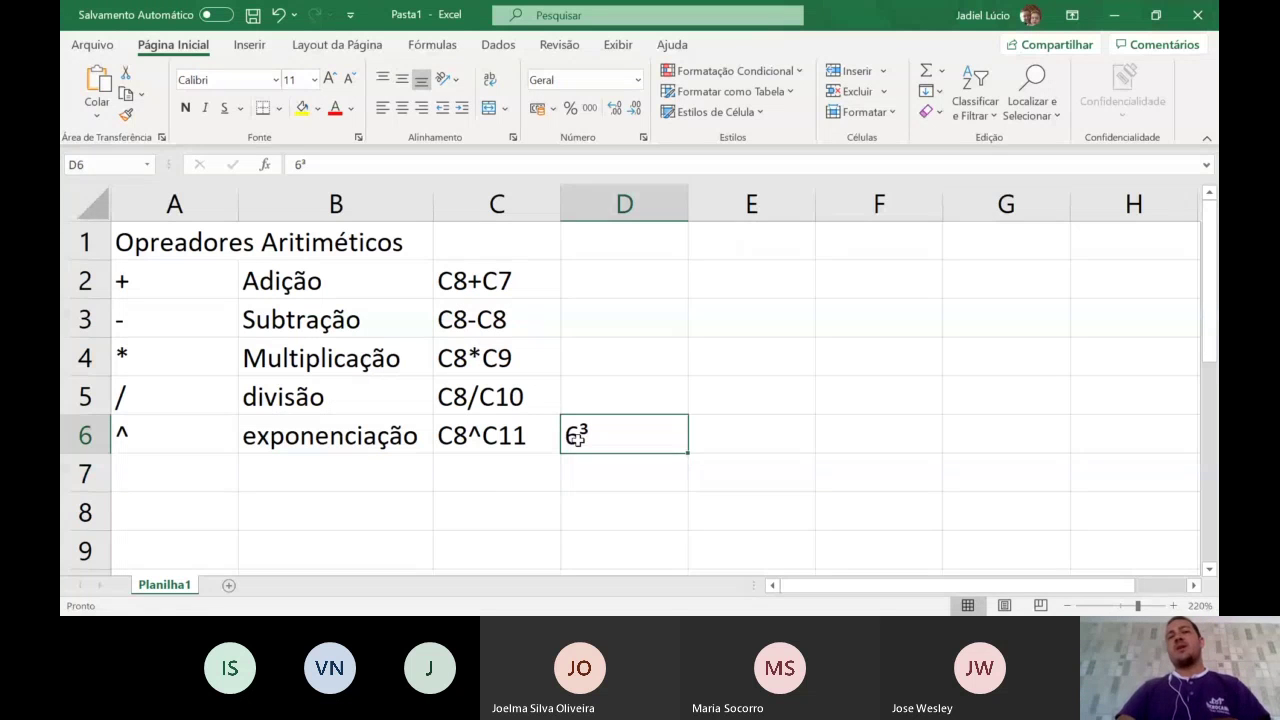
key("Left")
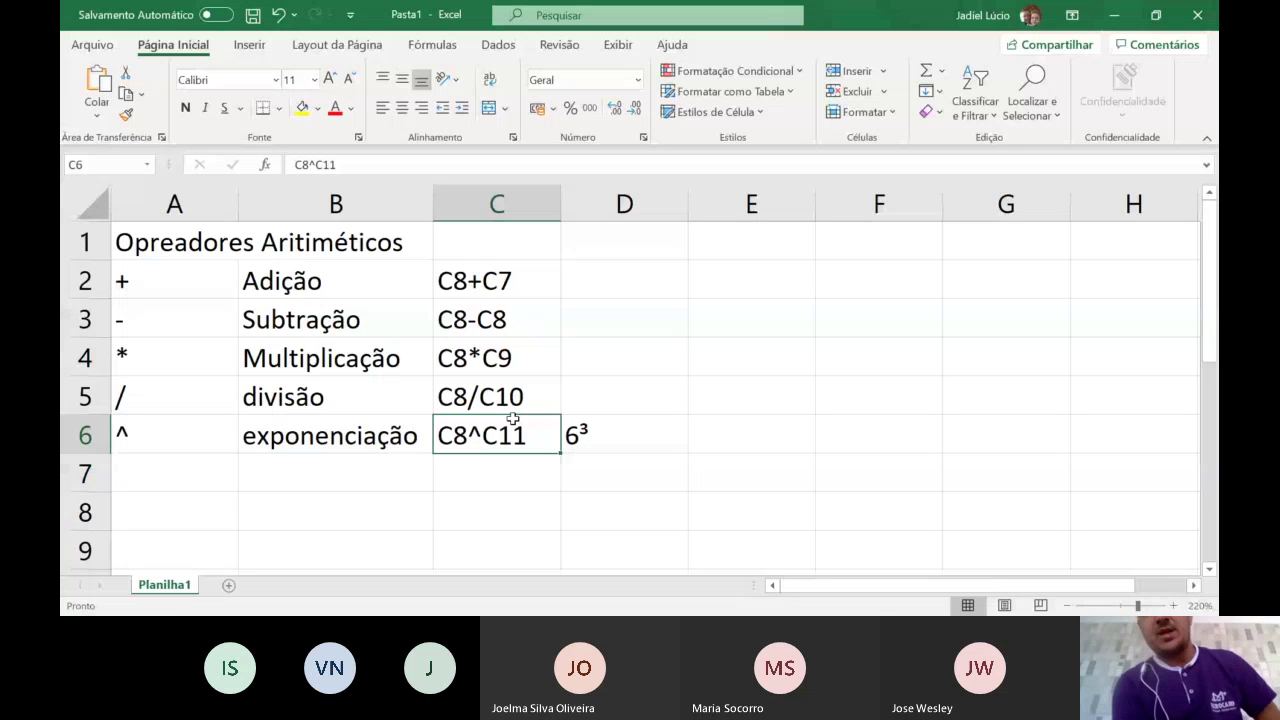
- Replace the exponentiation example in C6 with 6^3 and narrow column D to about the width of its content
type("6^3")
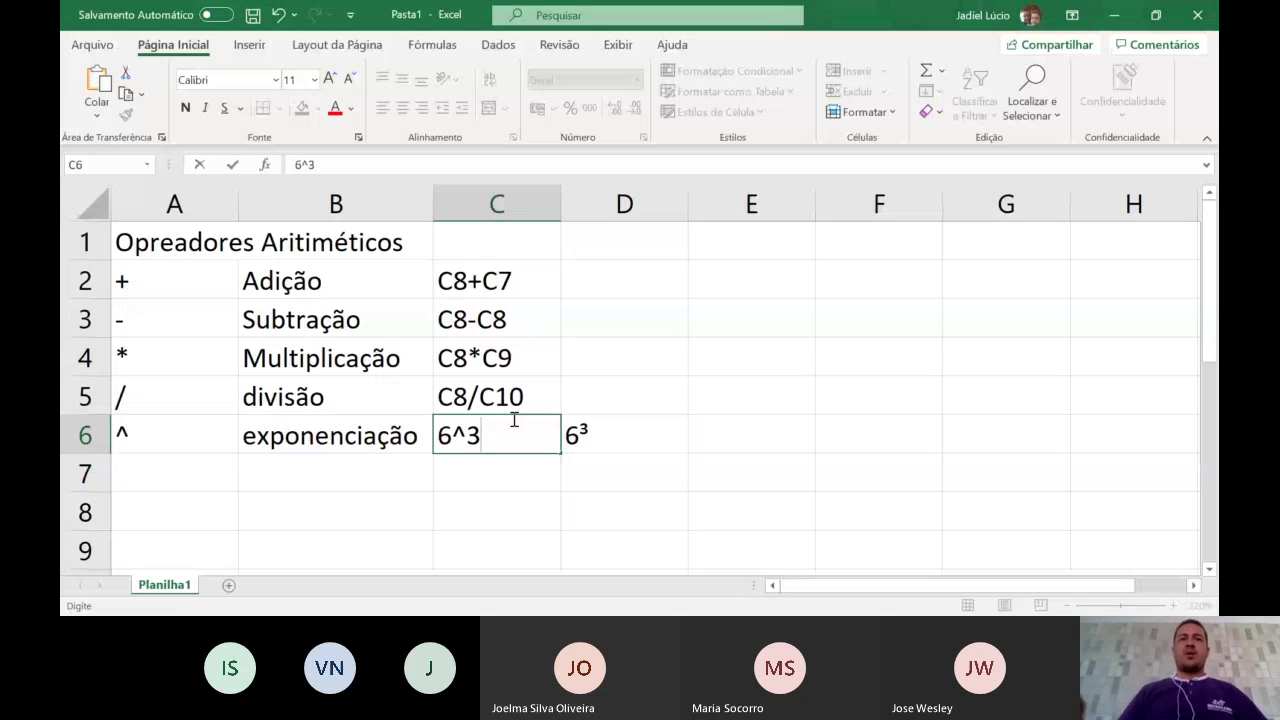
key("Return")
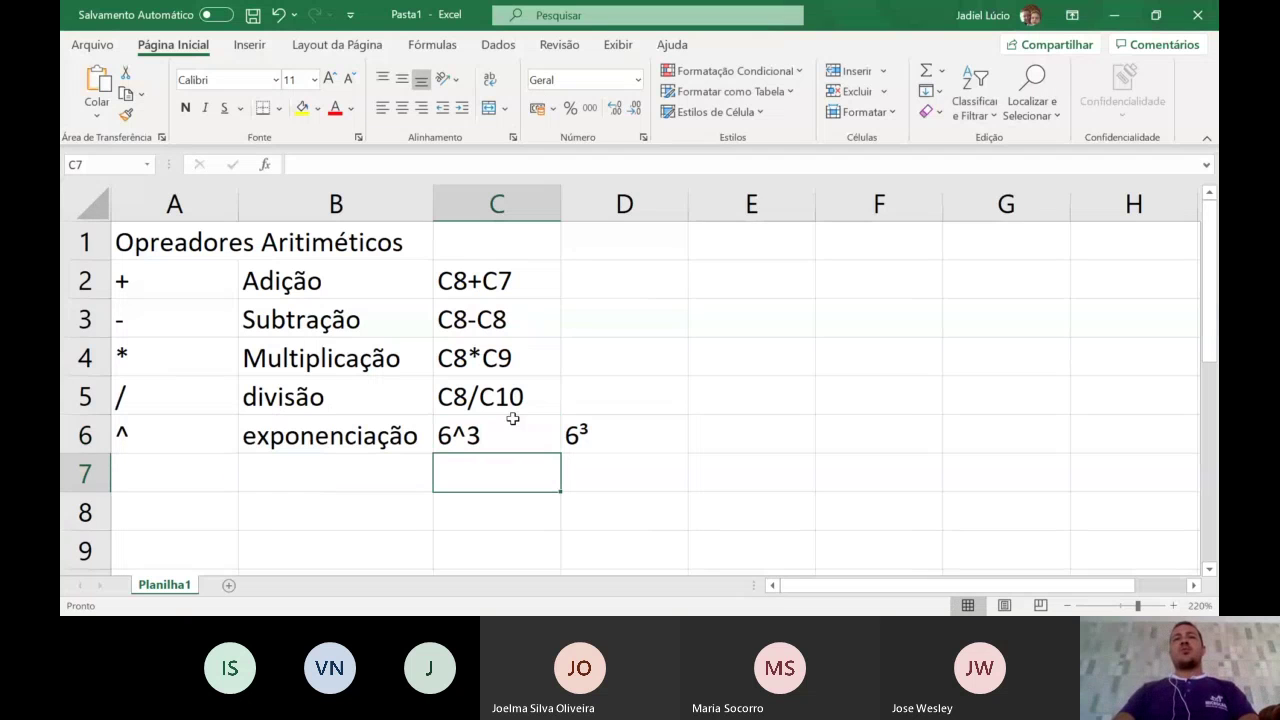
left_click_drag(687, 201, 600, 222)
- Enter the power notation 6³ with a superscript exponent in cell E6
left_click(671, 432)
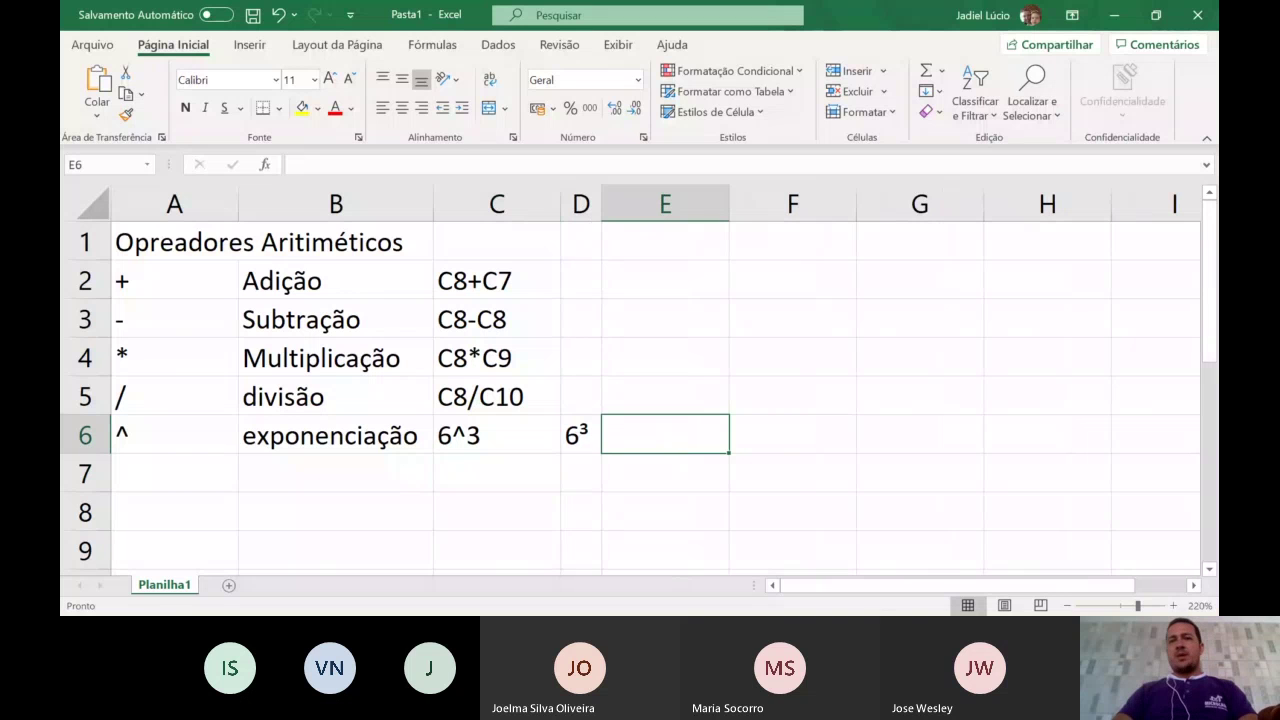
left_click(1032, 532)
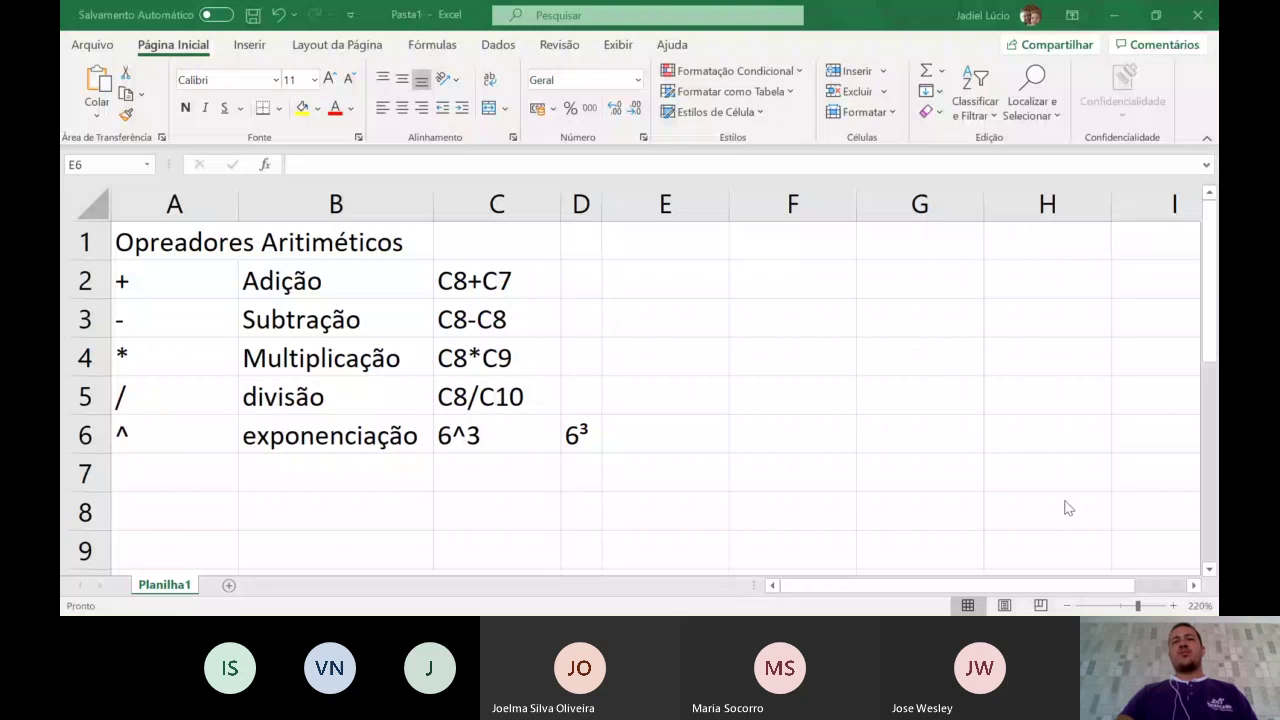
left_click(620, 434)
type("6")
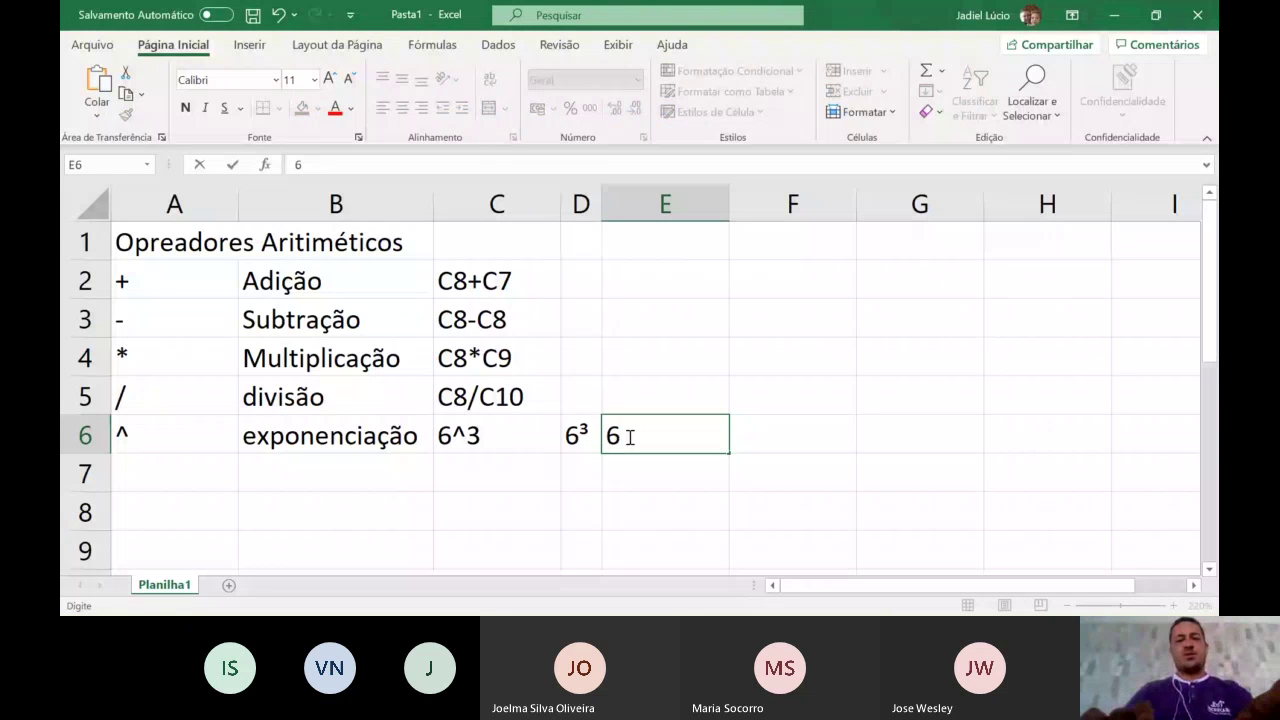
type("¢")
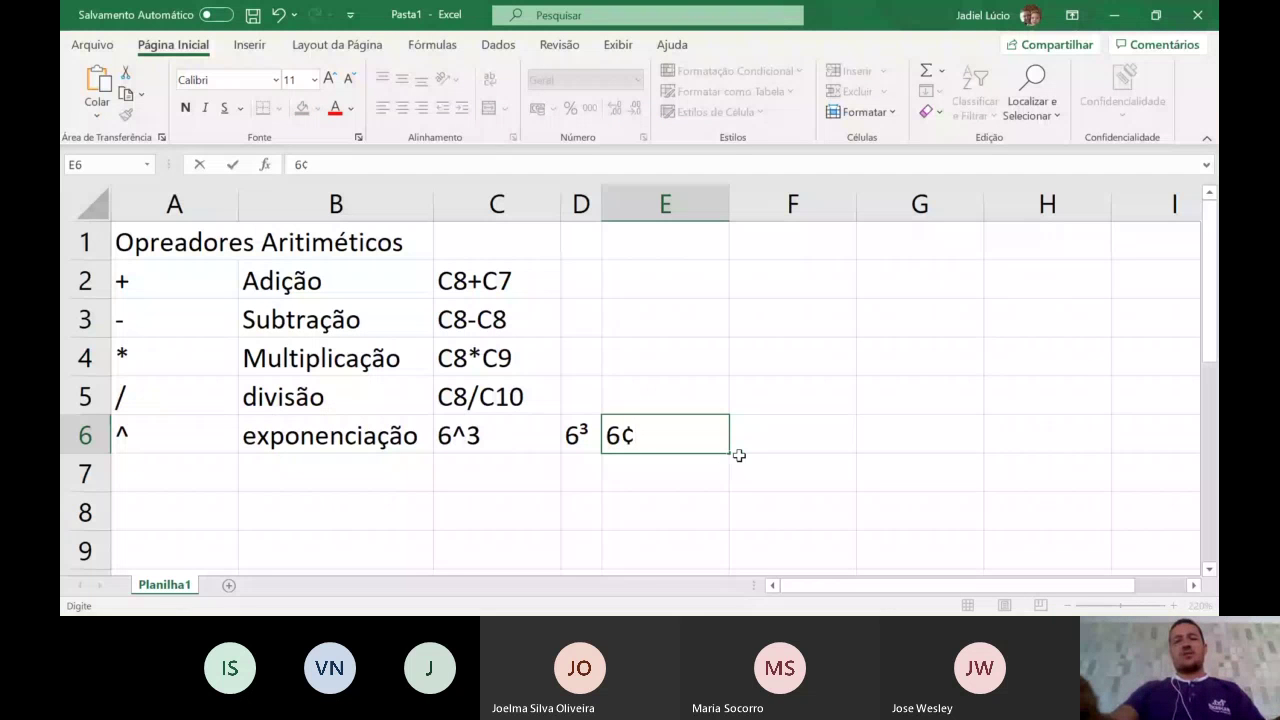
key("BackSpace")
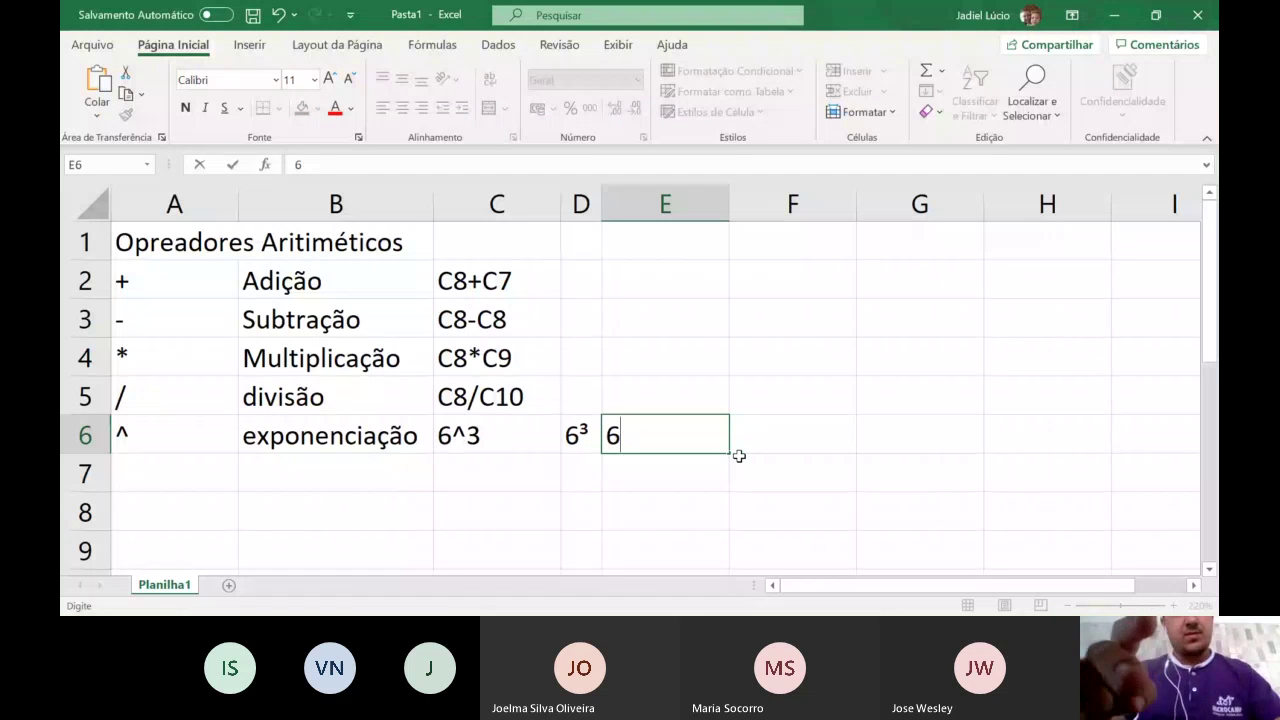
type("5")
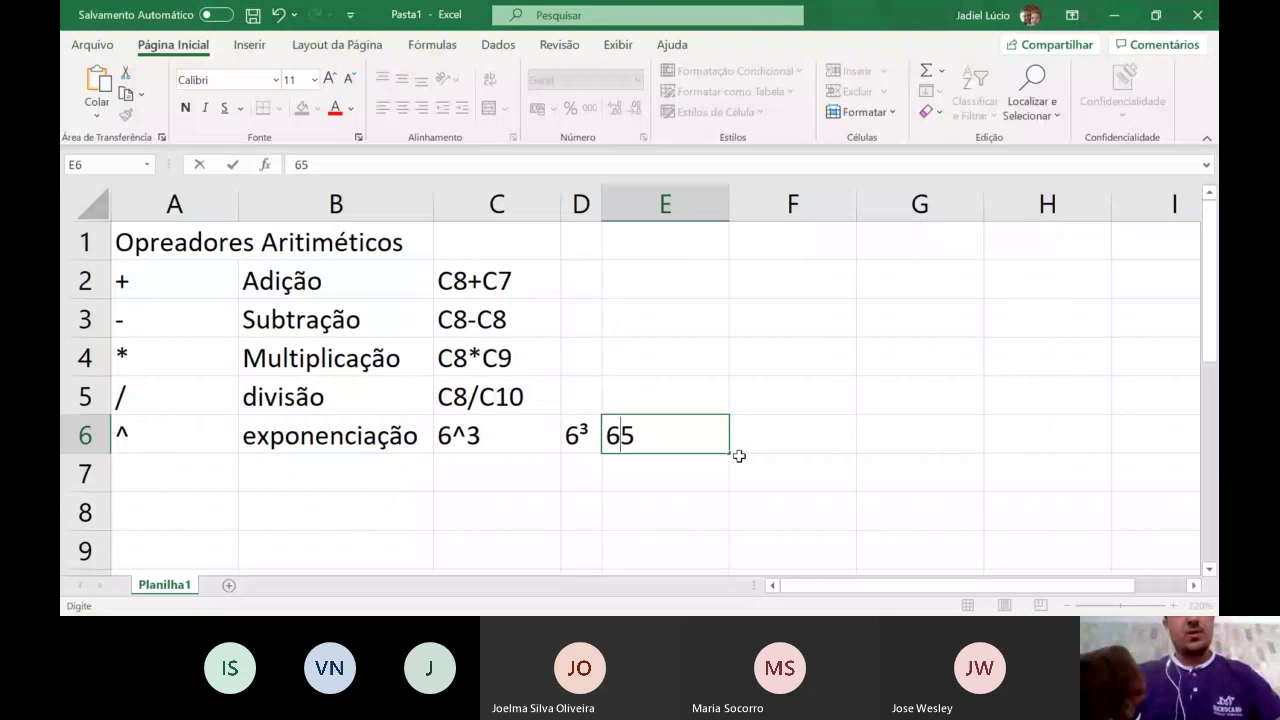
key("BackSpace")
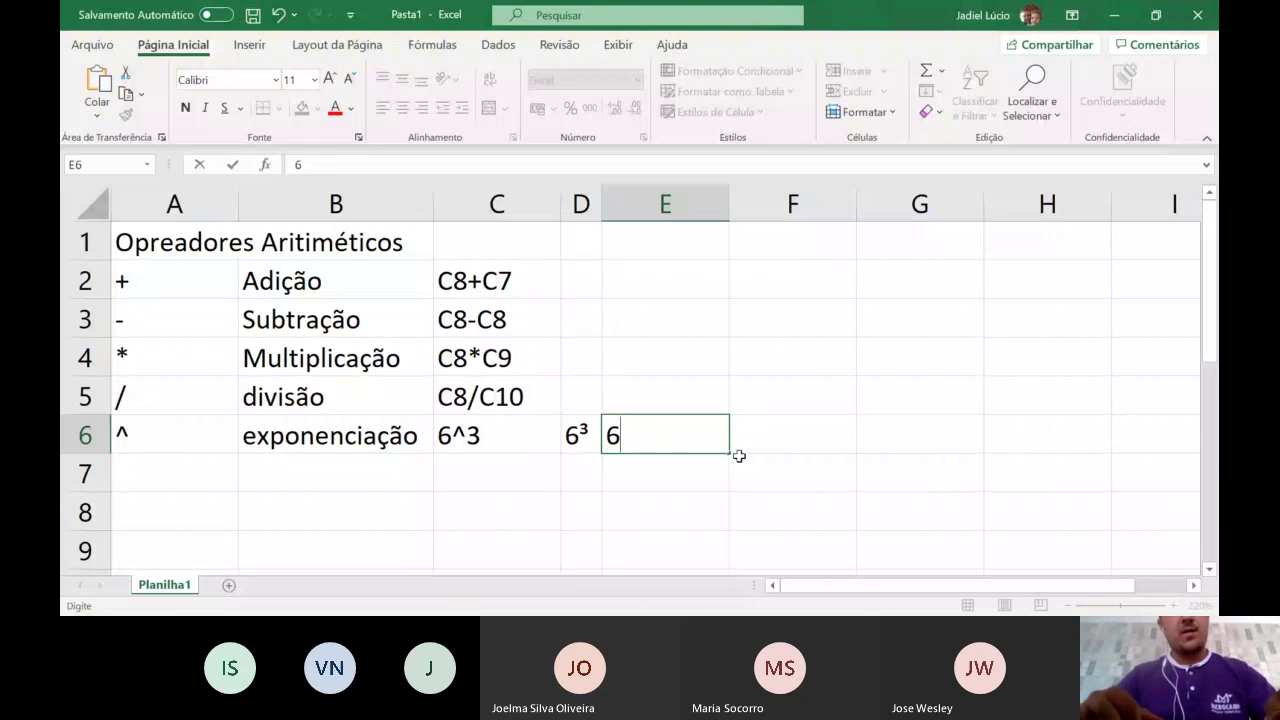
type("£")
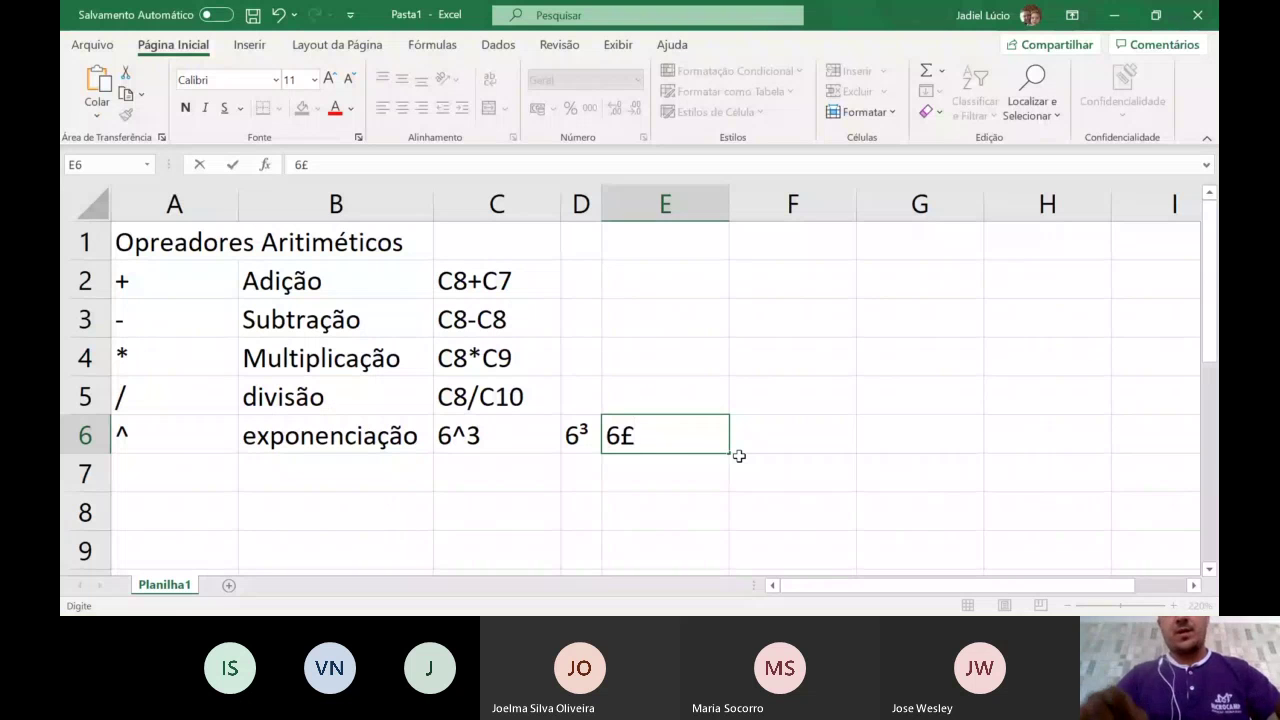
key("BackSpace")
type("³")
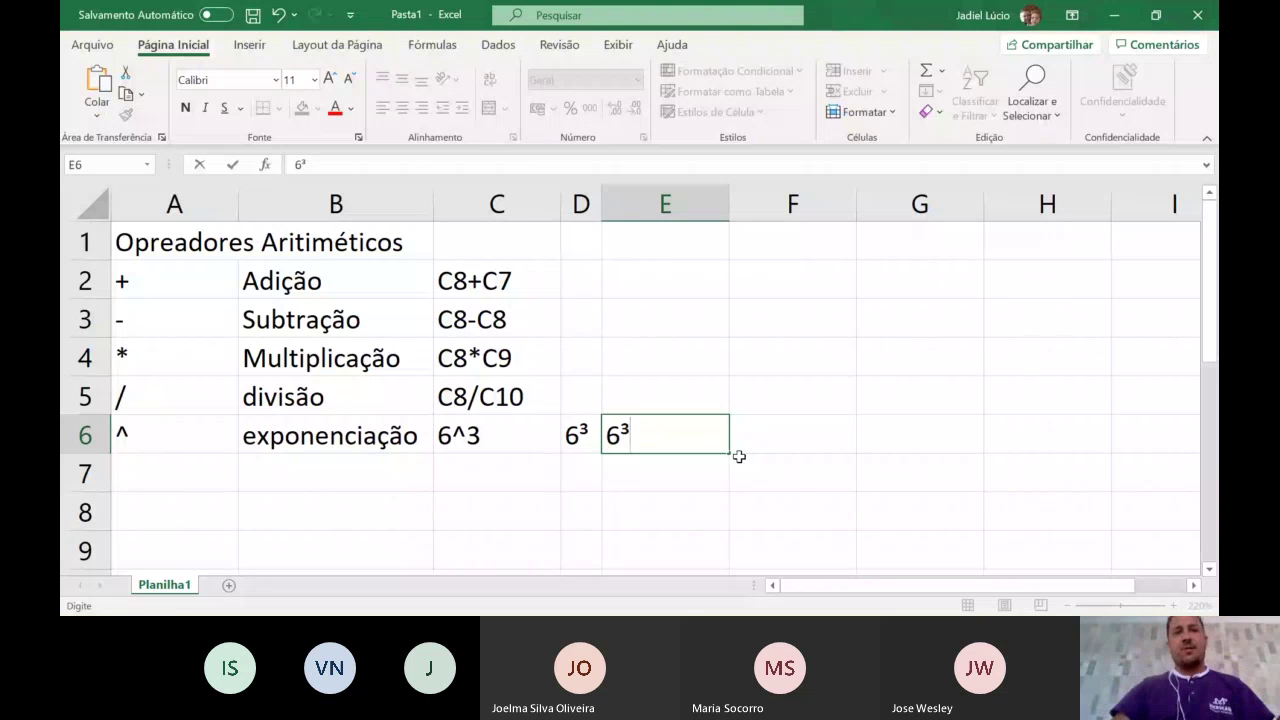
key("Return")
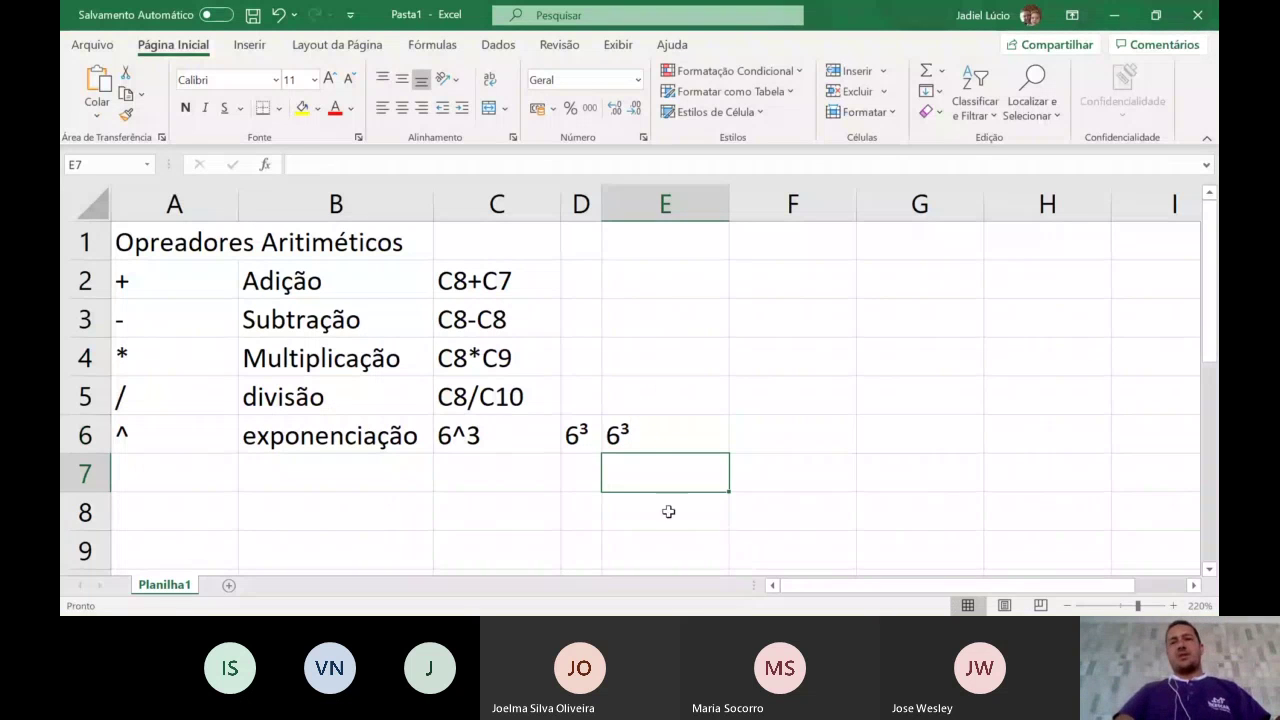
- Replace the content of cell E6 with the expanded multiplication 6*6*6
left_click(648, 446)
key("Delete")
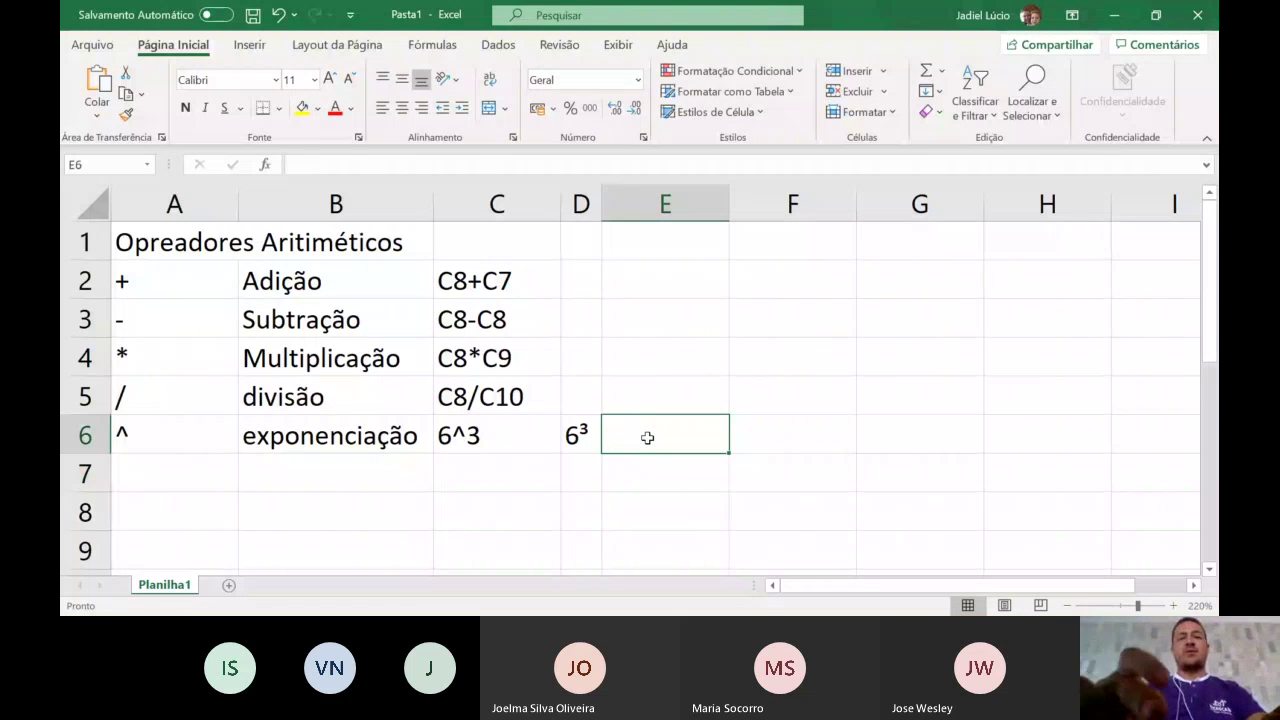
type("6*6*6")
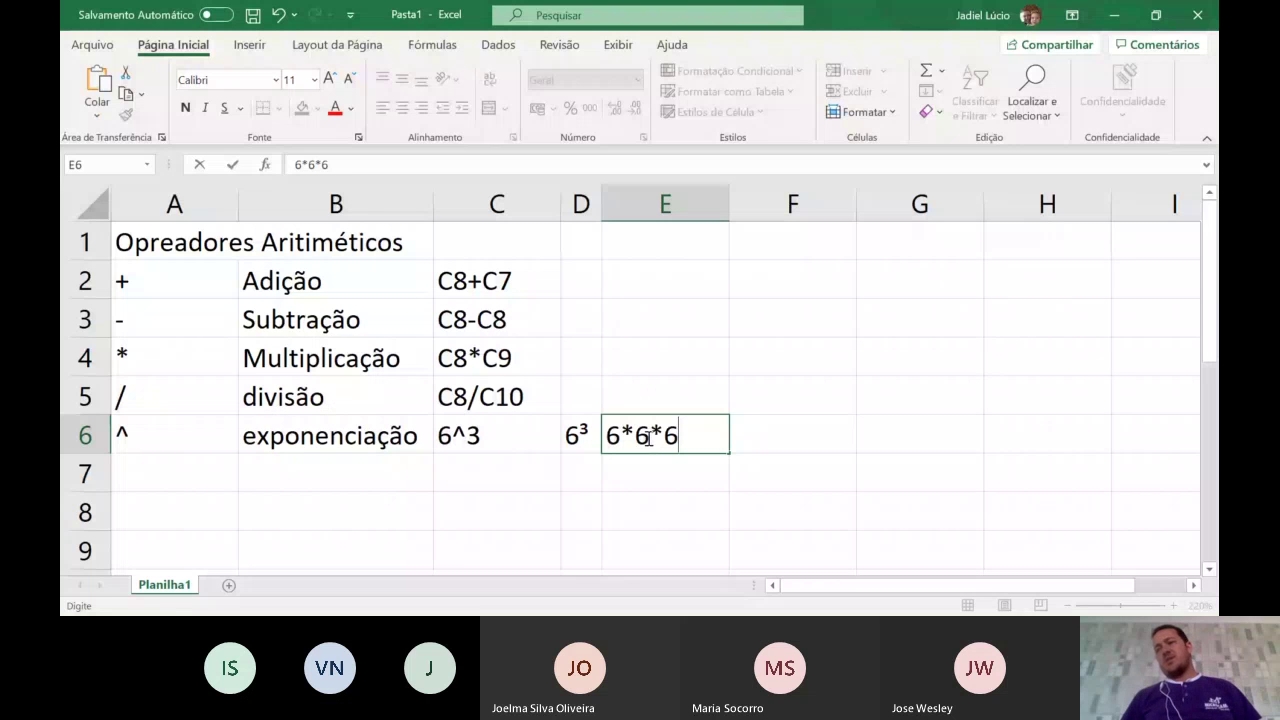
key("Return")
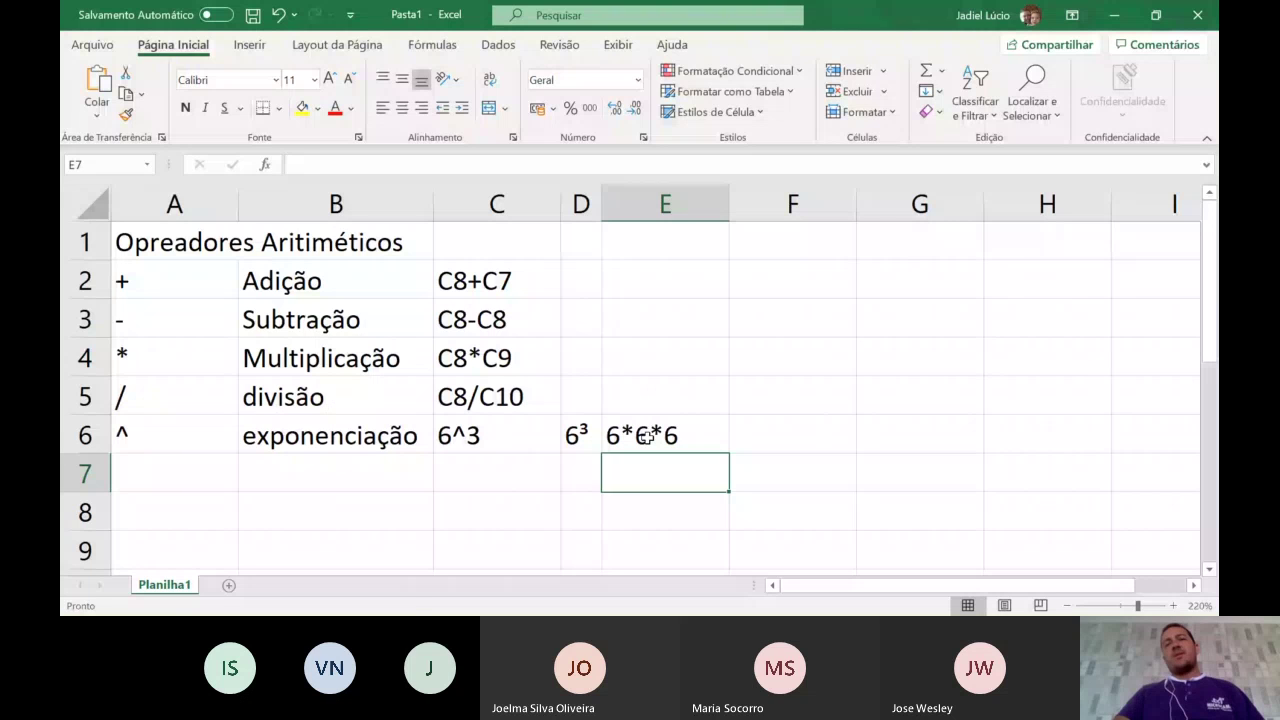
left_click(580, 434)
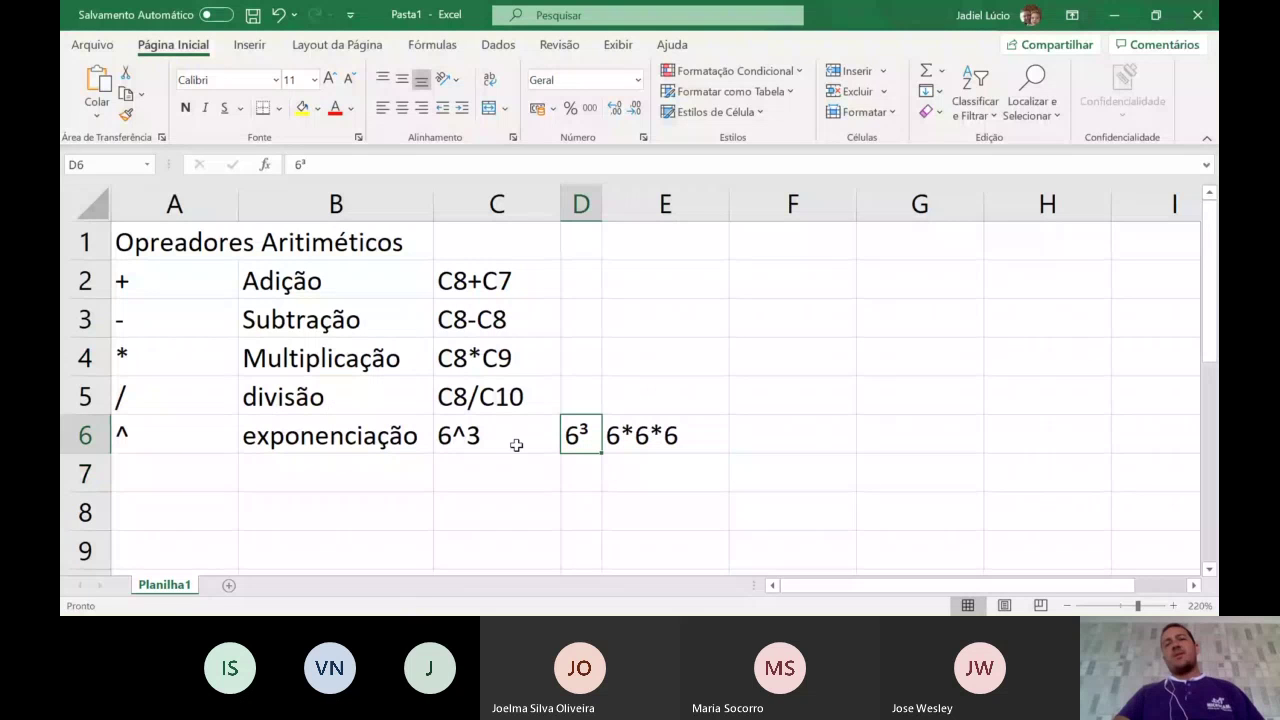
left_click_drag(480, 440, 698, 442)
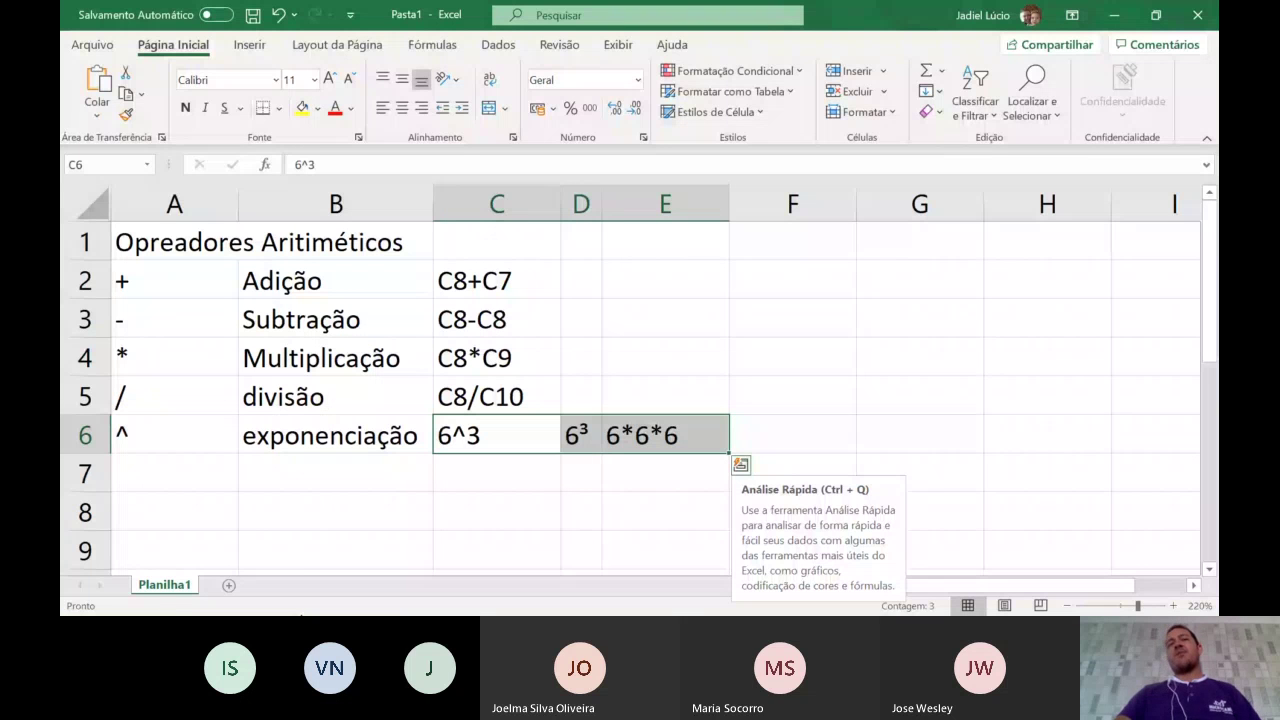
left_click(490, 437)
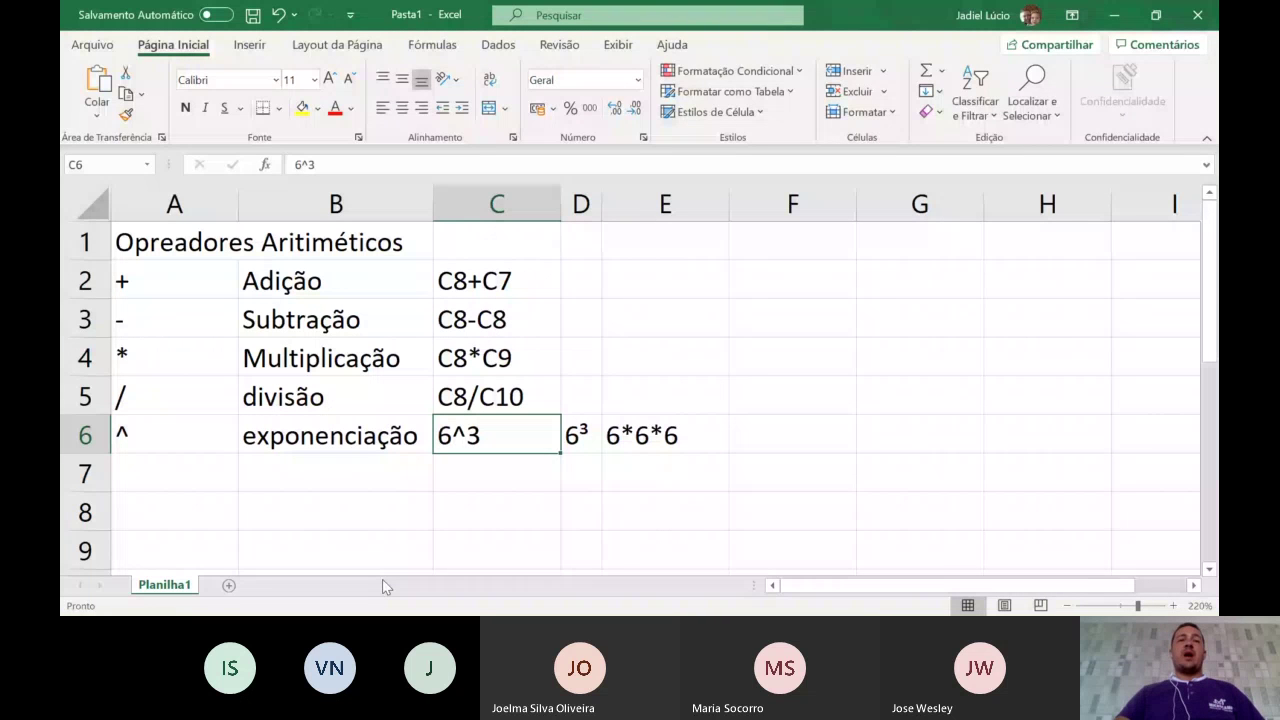
left_click(572, 436)
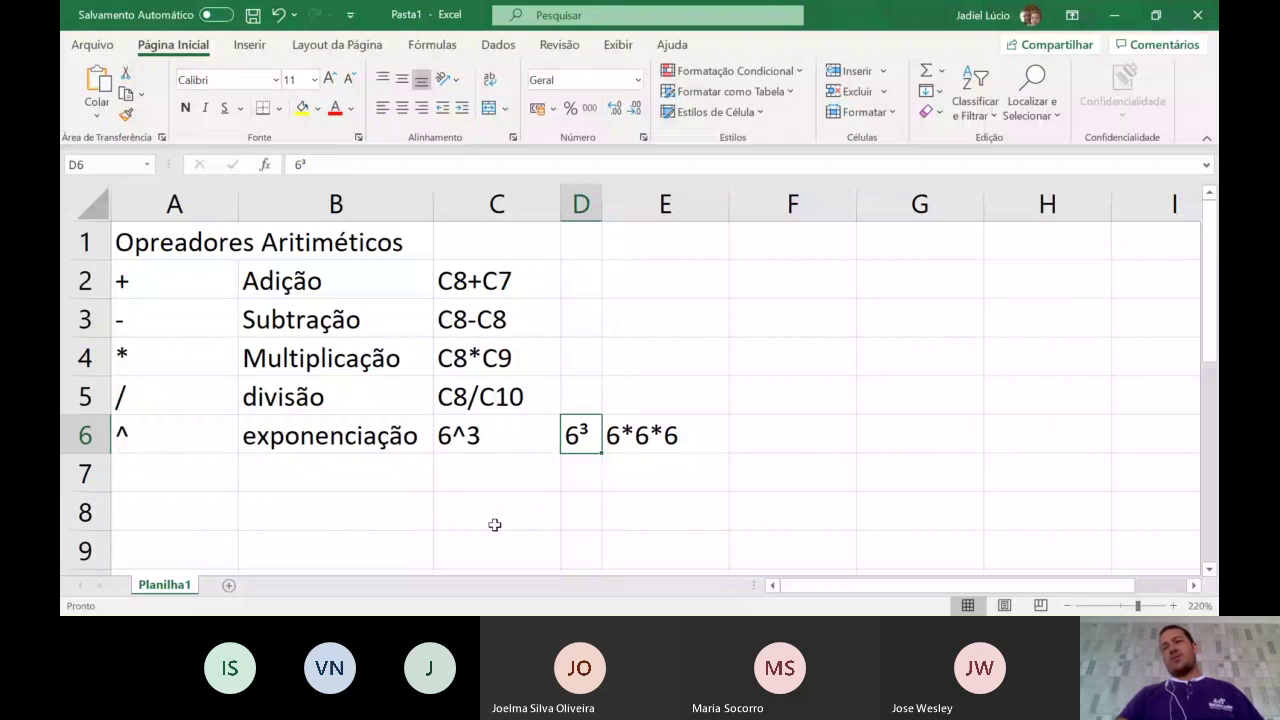
left_click(661, 431)
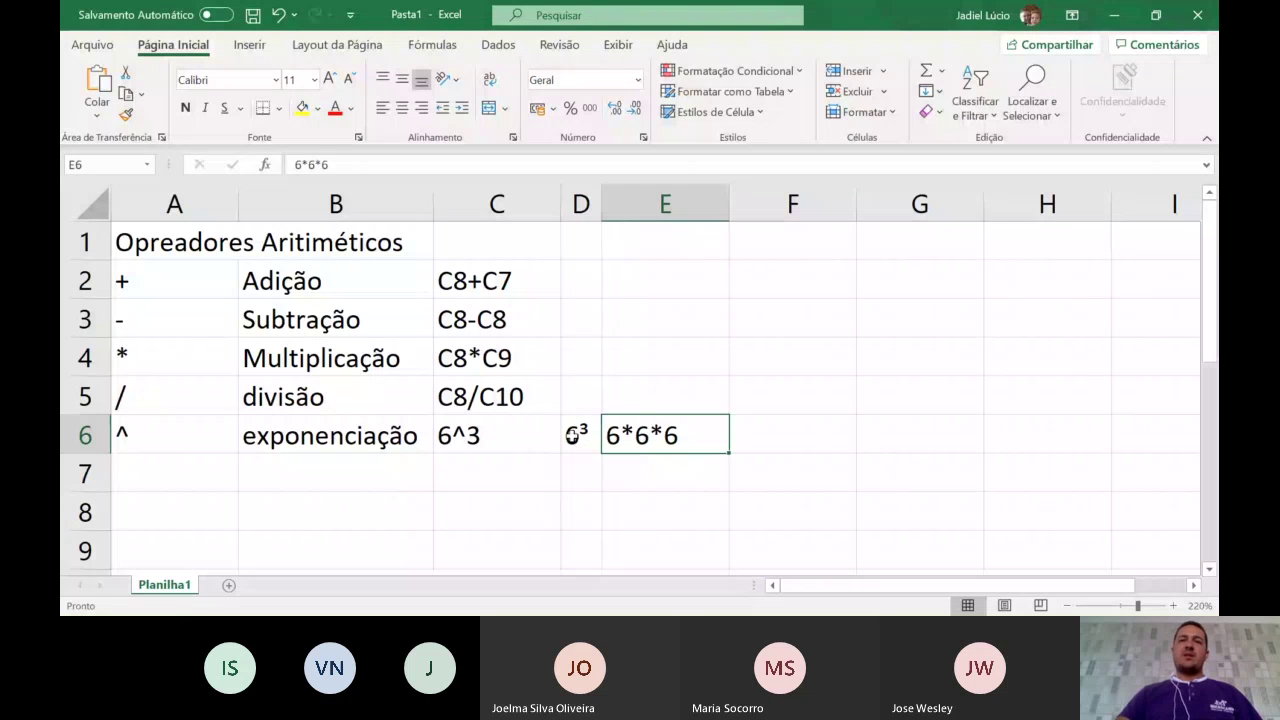
left_click(463, 444)
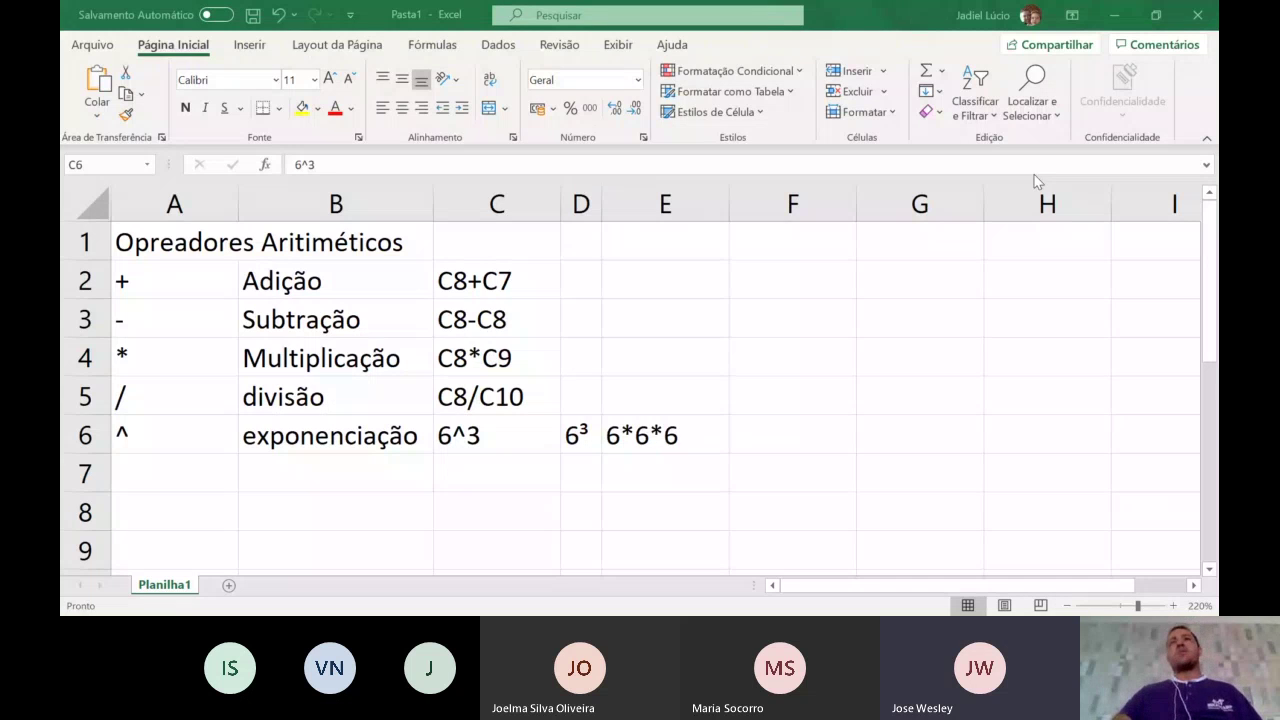
left_click(1138, 18)
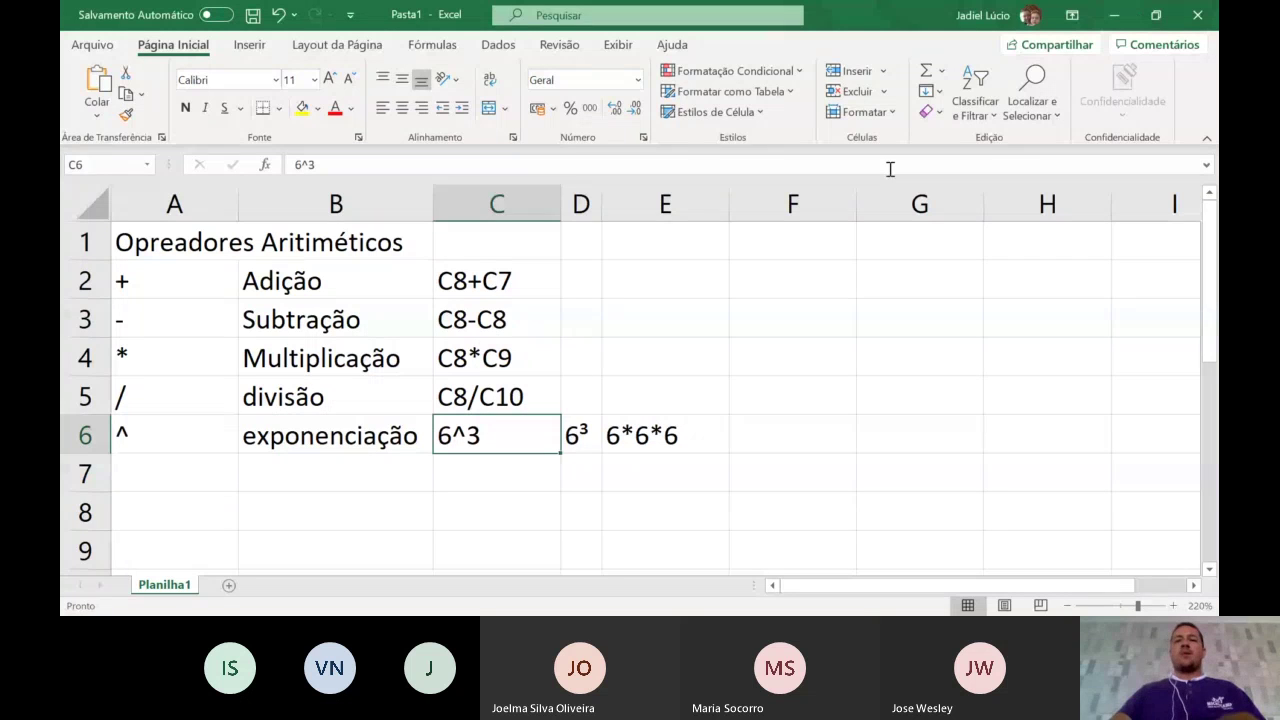
- Clear the extra exponentiation notes from cells E6 and D6, keeping only the example in C6
left_click(700, 420)
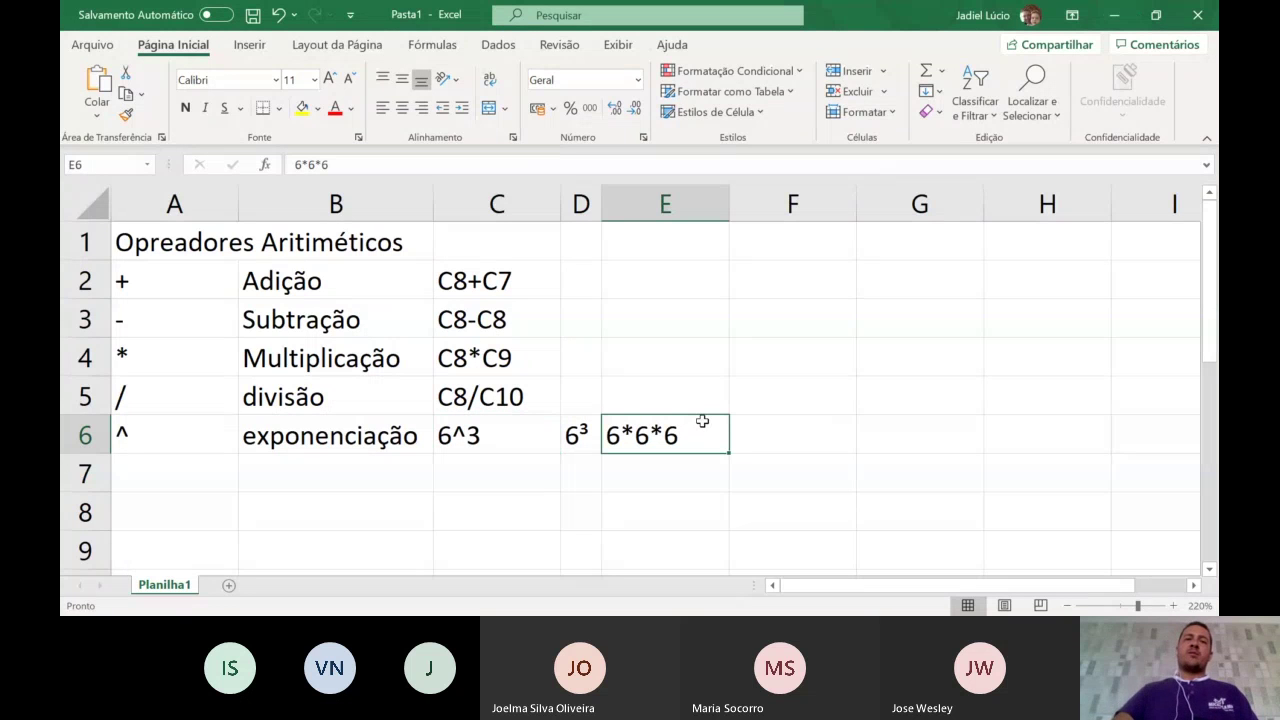
key("Delete")
left_click(578, 433)
key("Delete")
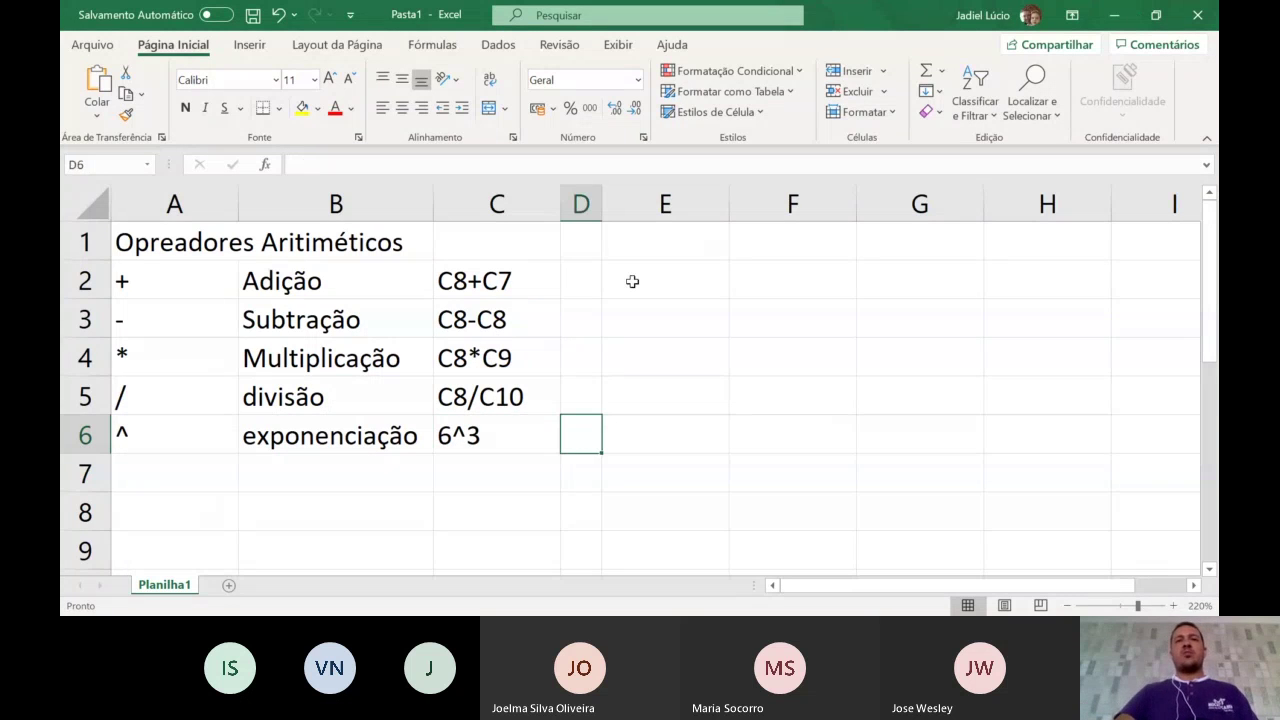
- Add the percent symbol % in cell A7, below the exponentiation operator
left_click(635, 250)
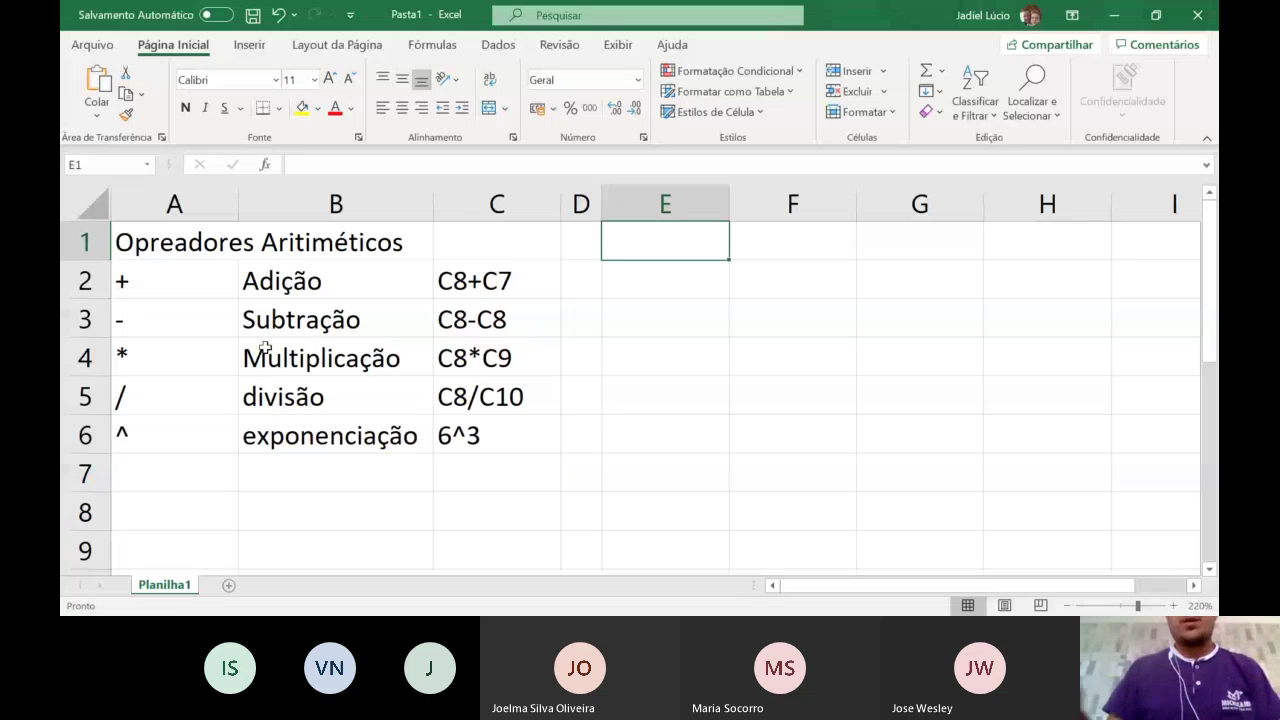
left_click(171, 470)
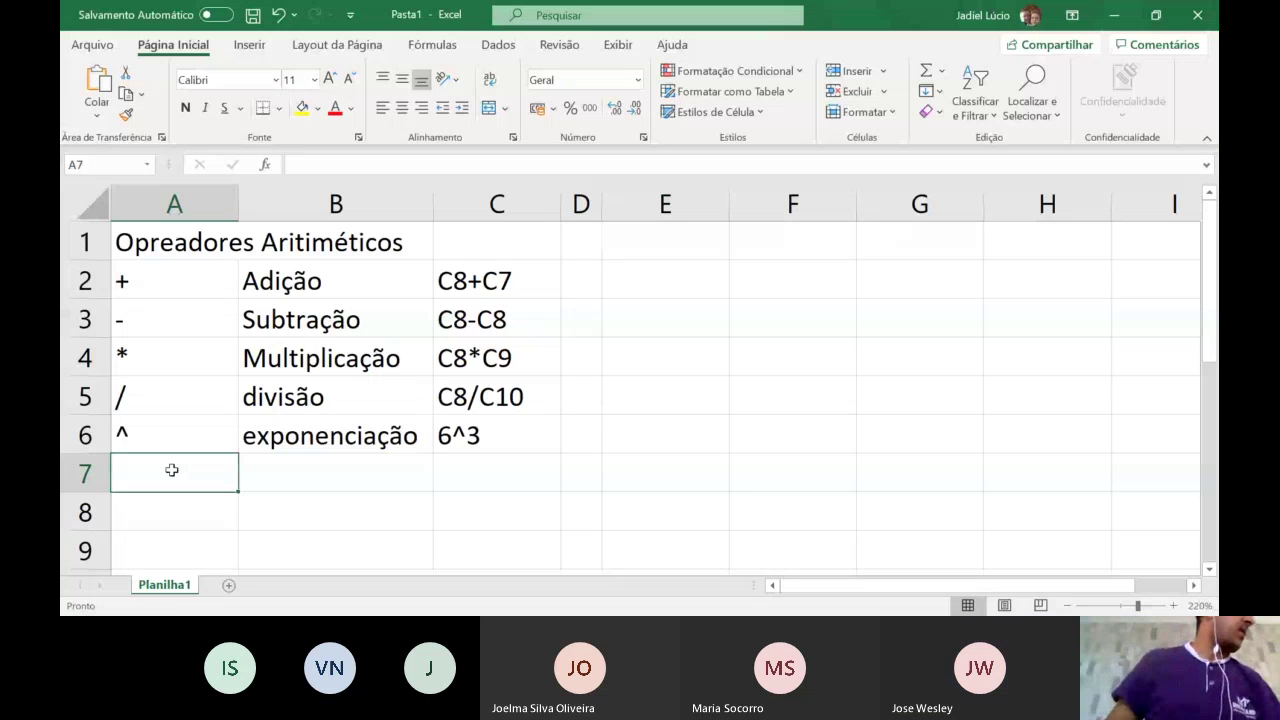
type("%")
key("Return")
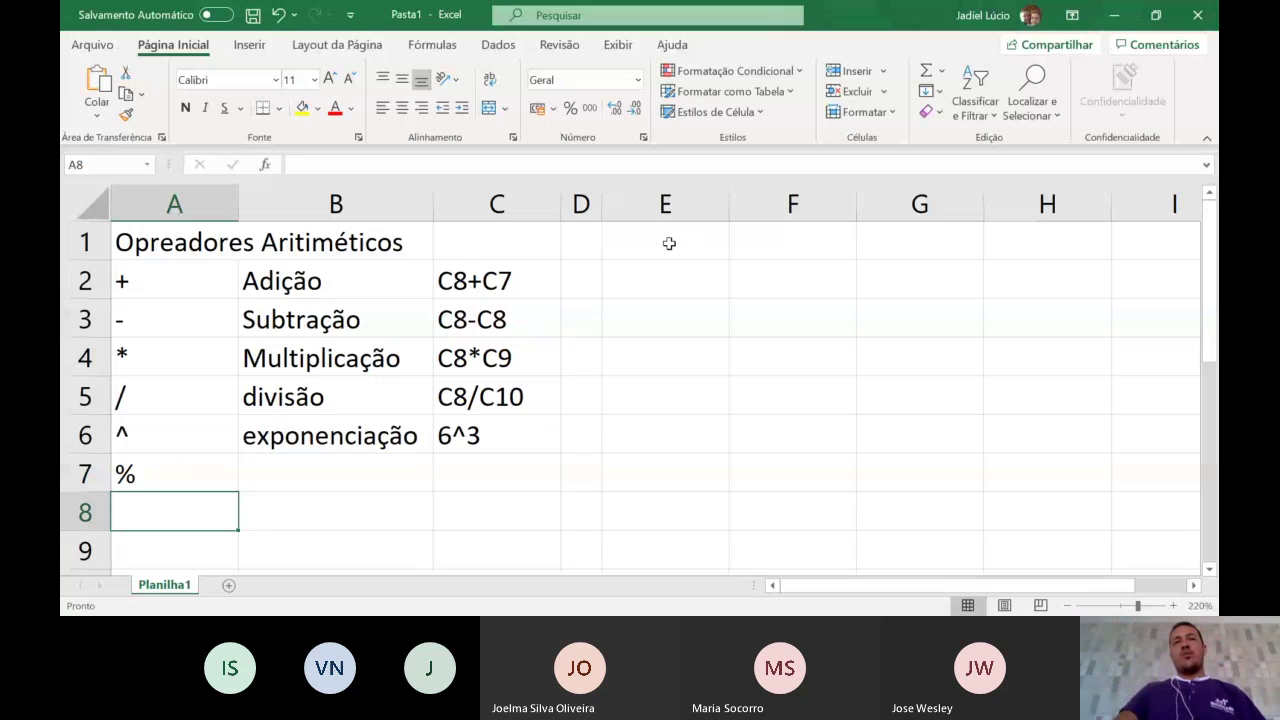
- Start a comparison operator list in column E with = as text, > and < in cells E2 to E4
left_click(668, 276)
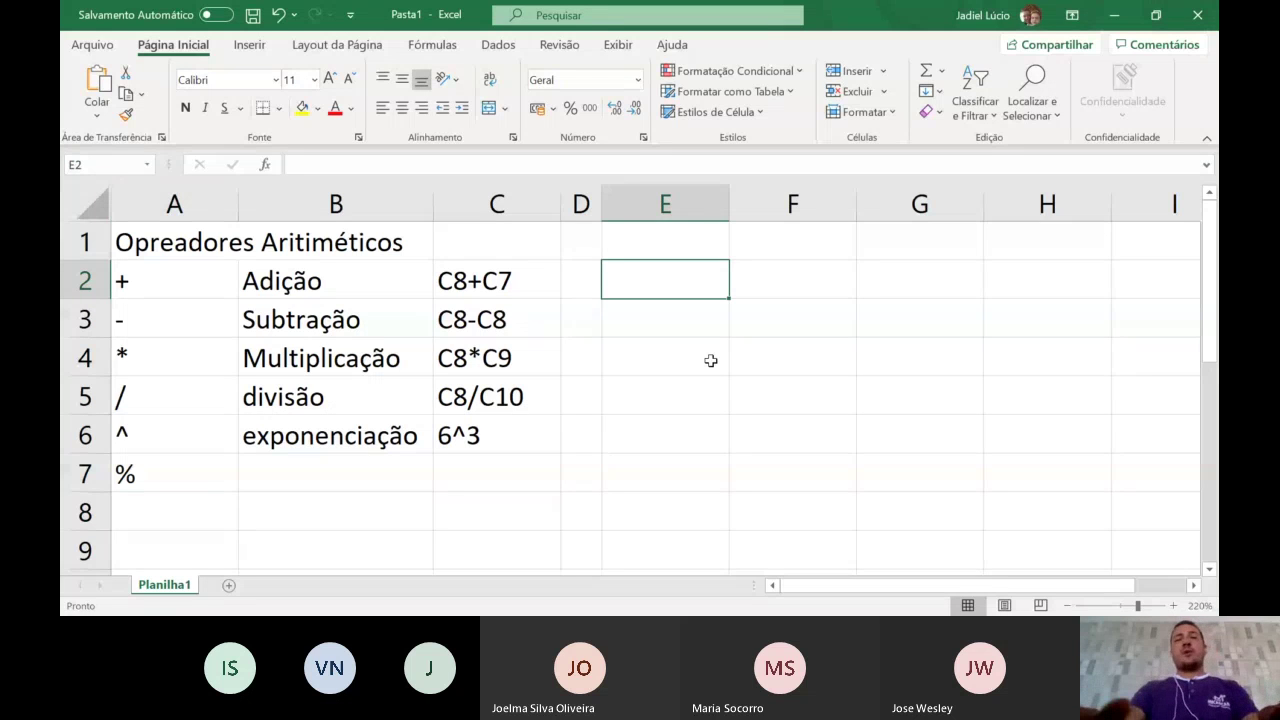
type("'=")
key("Return")
type(">")
key("Return")
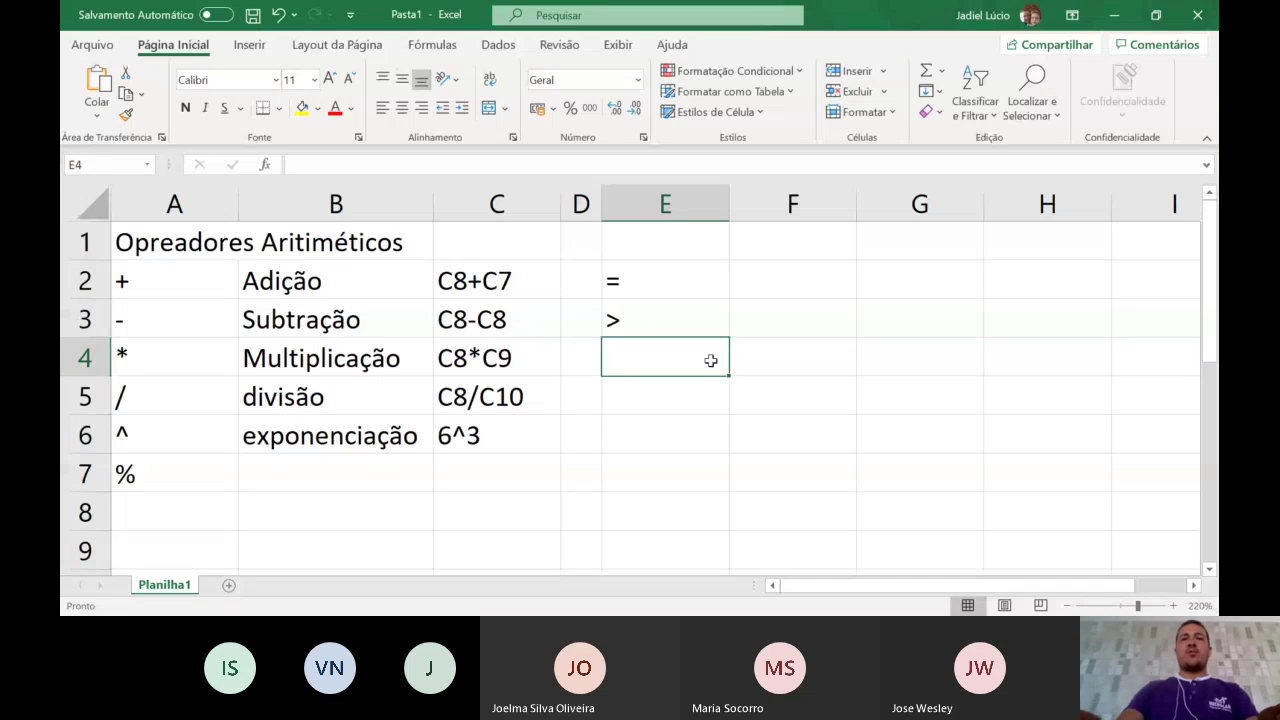
type("<")
key("Return")
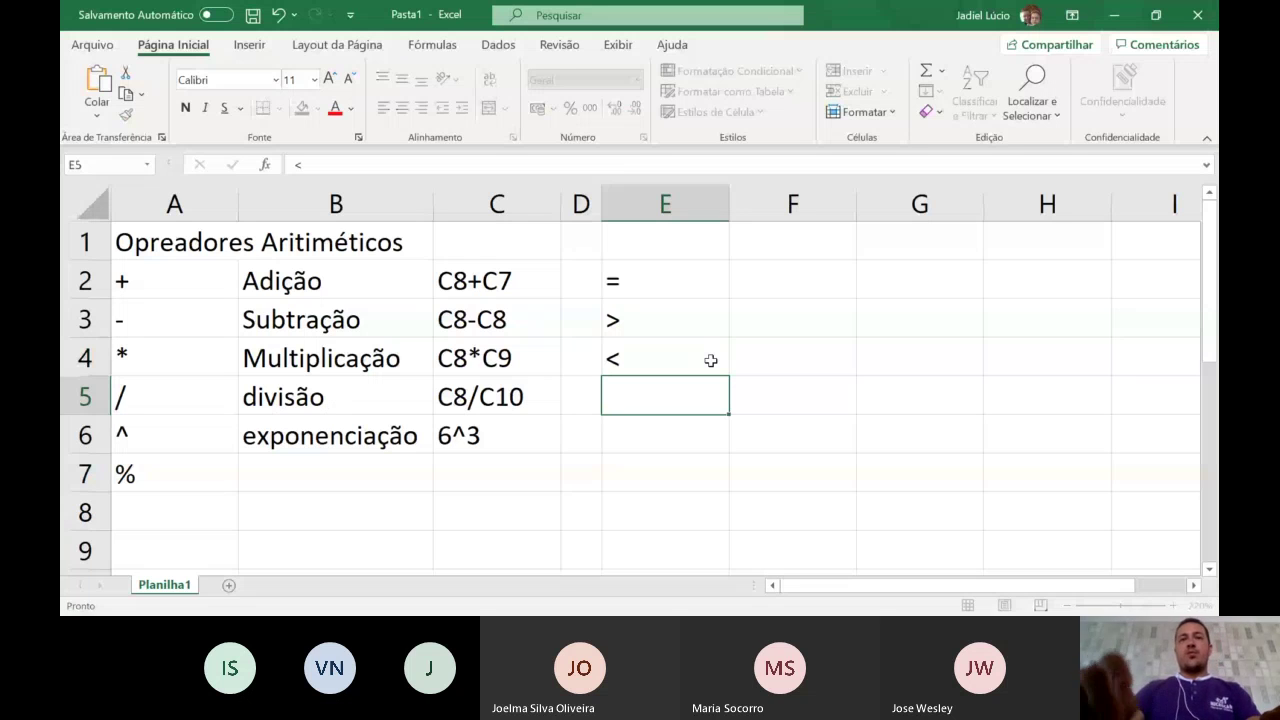
- Continue the comparison operator list with >=, <= and <> in cells E5 to E7
type(">=")
key("Return")
type("<")
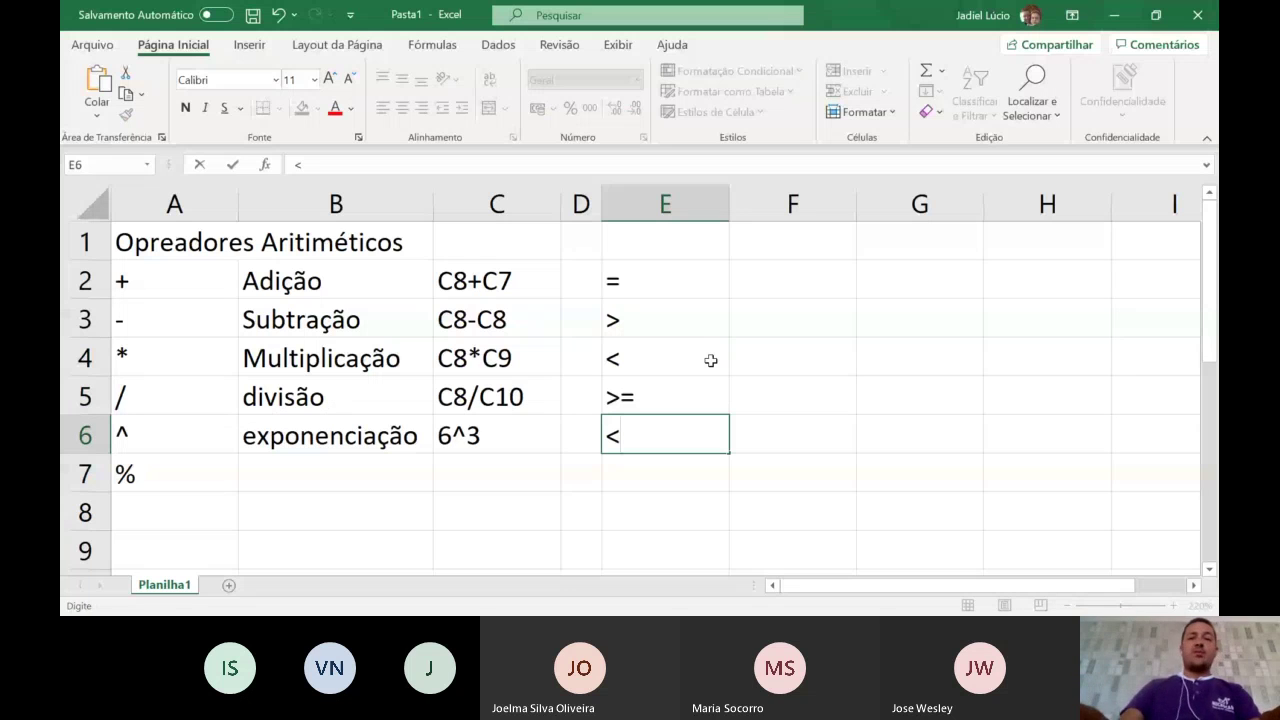
type("=")
key("Return")
type("<")
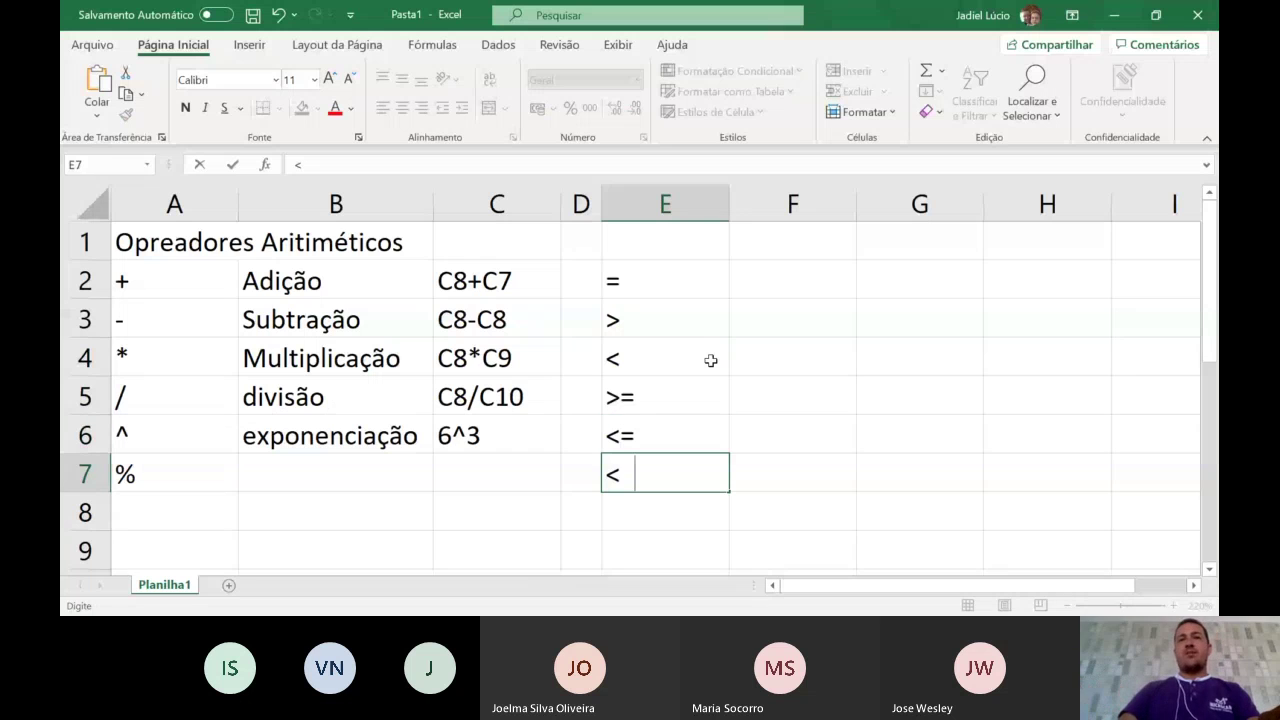
type(">")
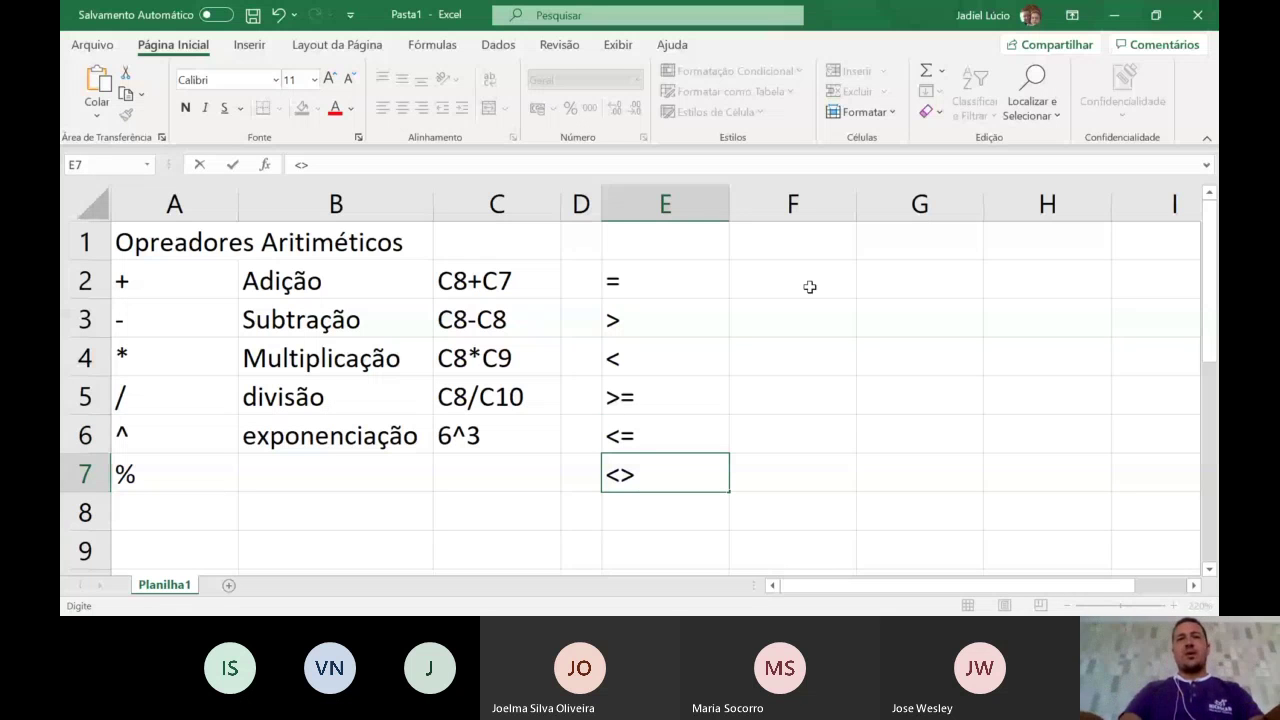
- Name the first three comparison operators in cells F2 to F4 as igual, maior and menor
left_click(810, 287)
type("igual")
key("Return")
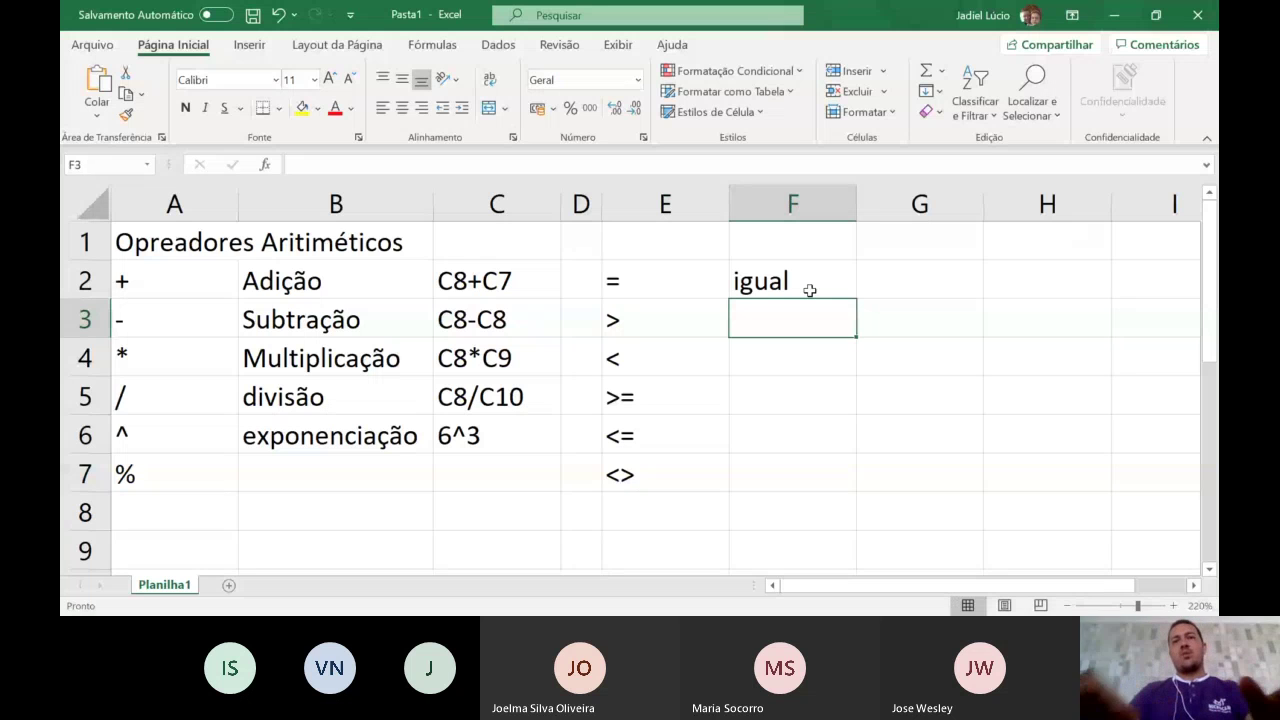
type("maior")
key("Return")
type("menor")
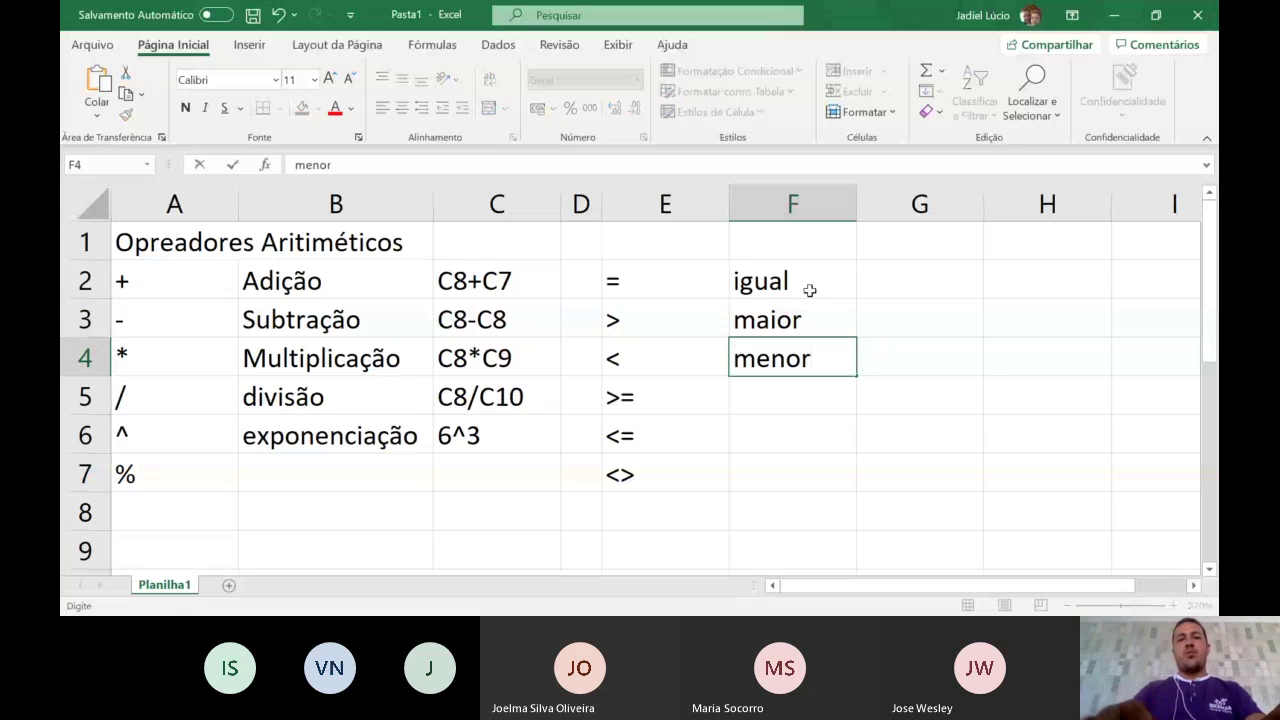
- Complete the comparison operator names in F5 to F7 with maio ou igual, menor ou igual and diferente
key("Return")
type("maio ou ig")
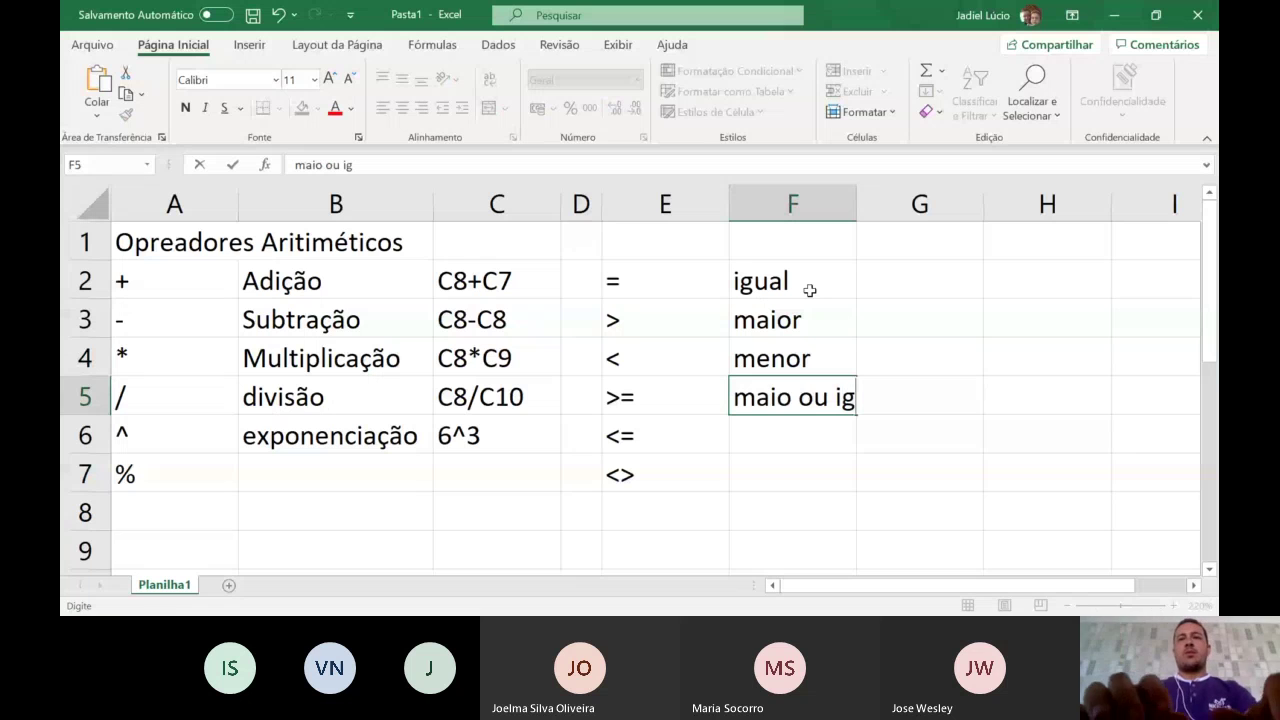
type("ual")
key("Return")
type("menor ou i")
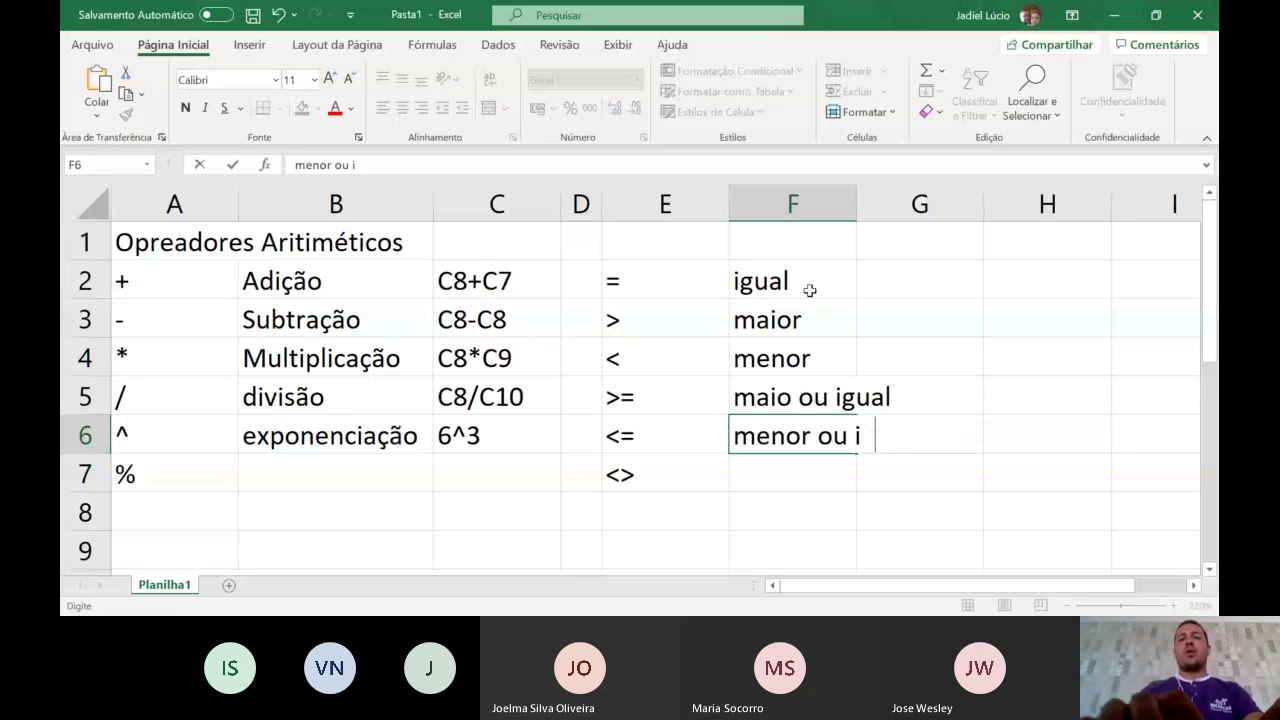
type("gual")
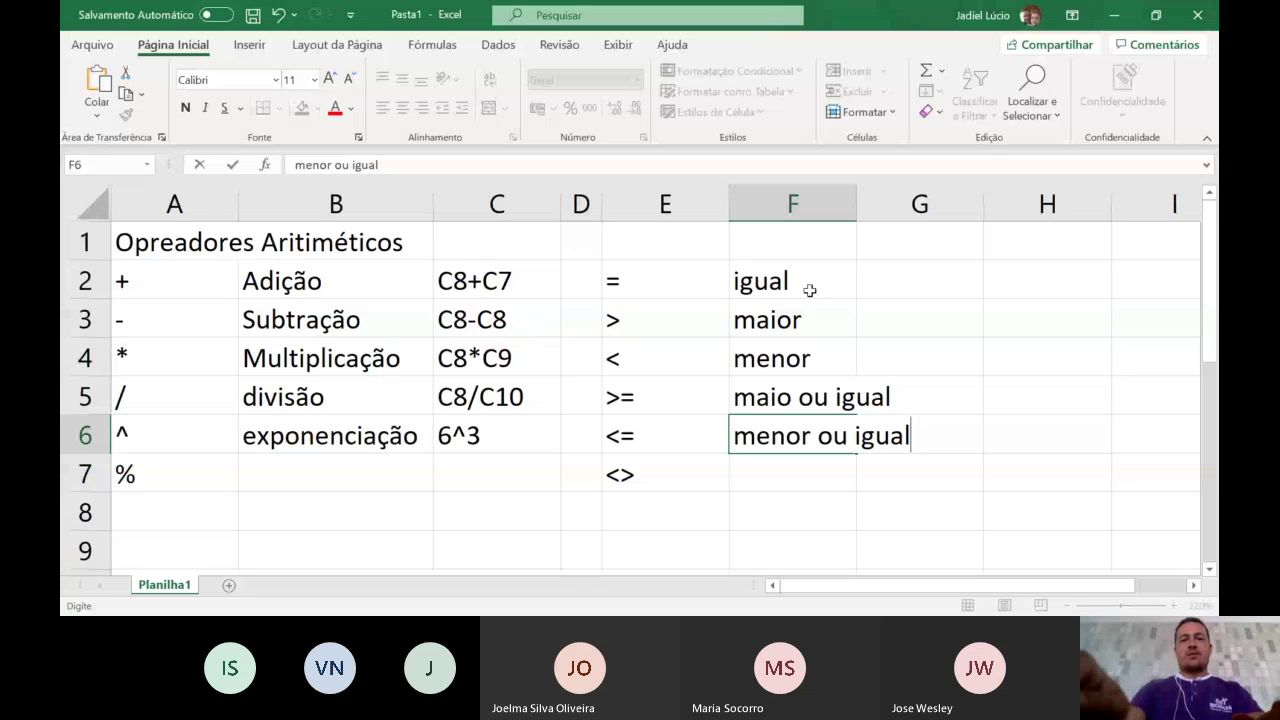
key("Return")
type("diferente")
- Enter the title Operadores de Comparação in cell F1 above the operator names
left_click(785, 242)
type("Operadores de Co")
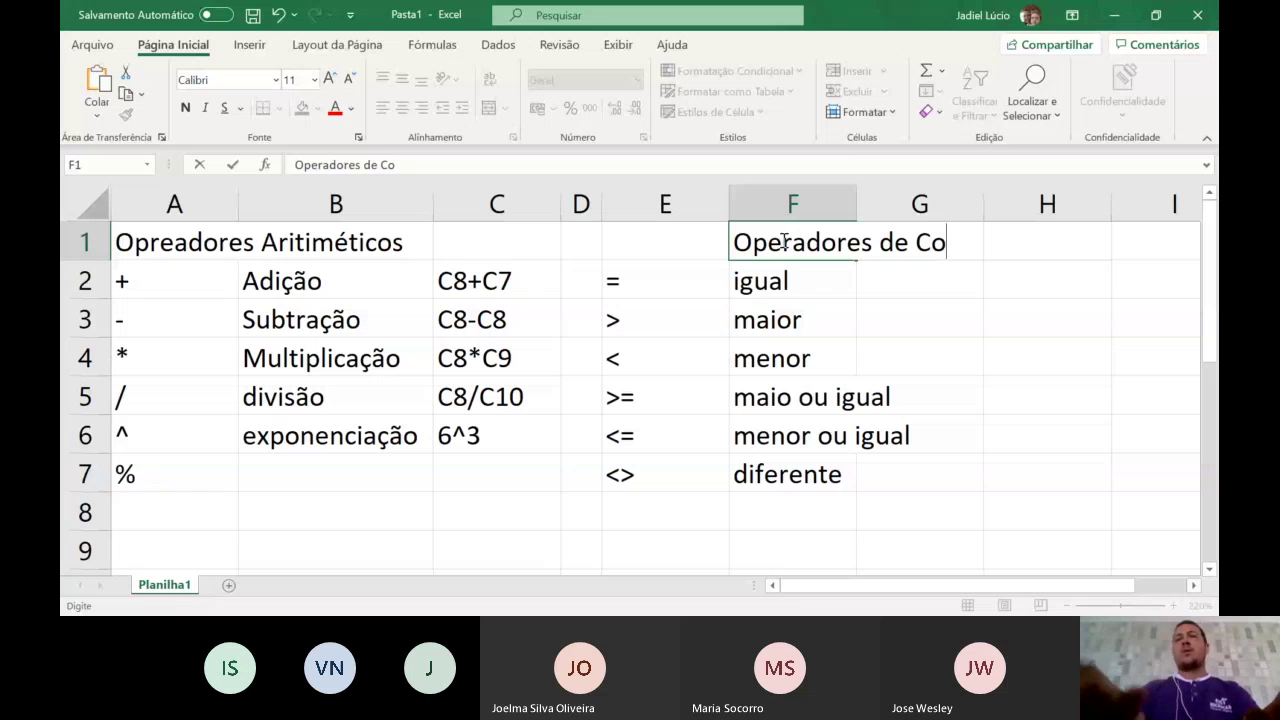
type("mparação")
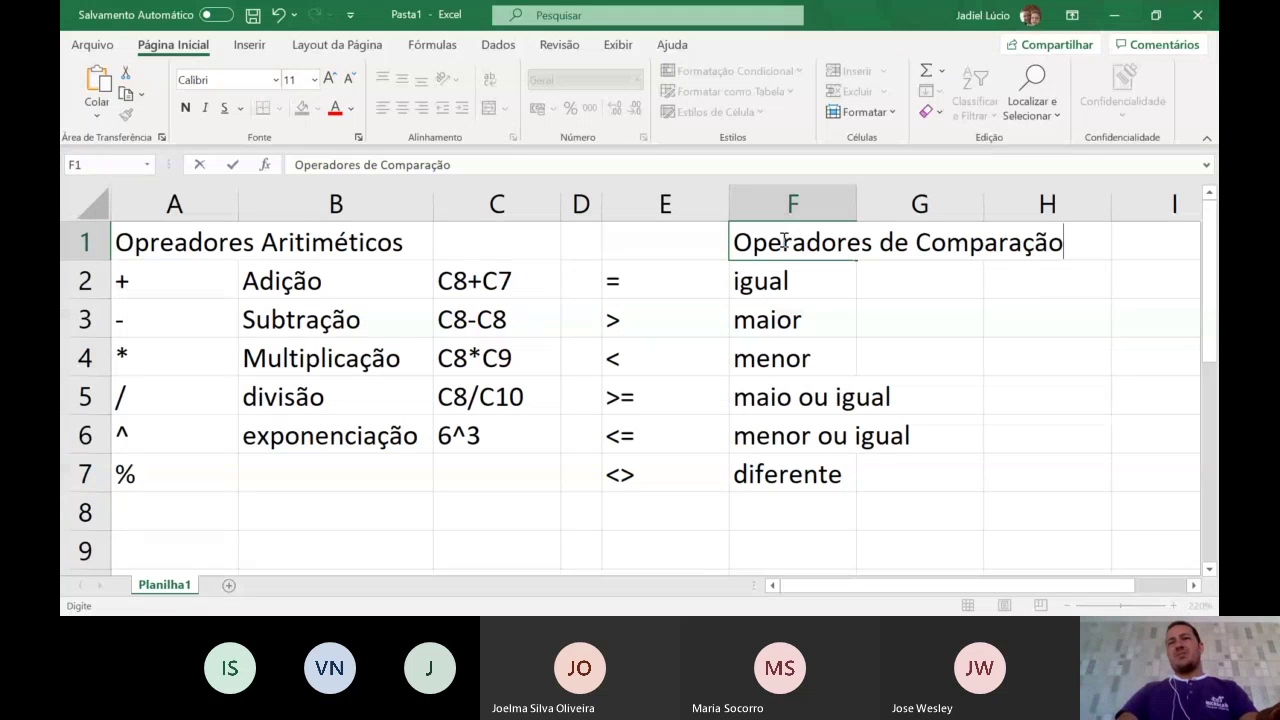
key("Return")
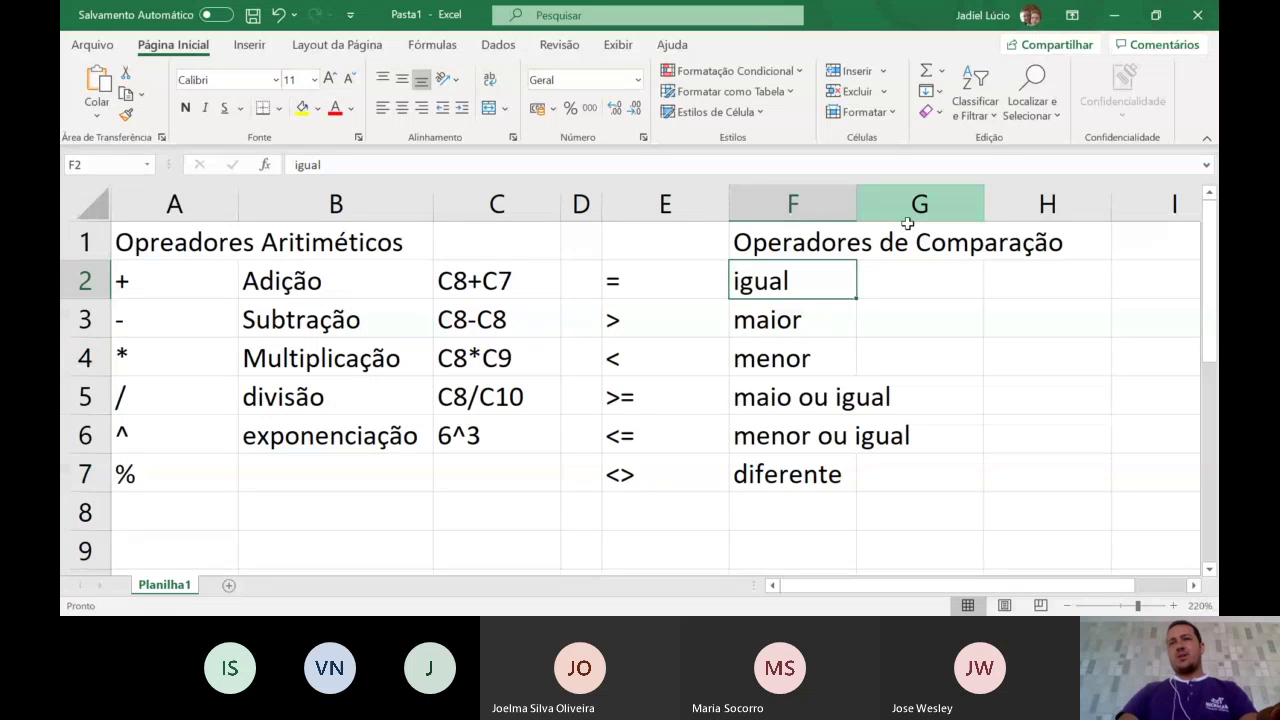
- Widen columns G and F so the title and the comparison operator names fit
left_click_drag(984, 204, 1069, 204)
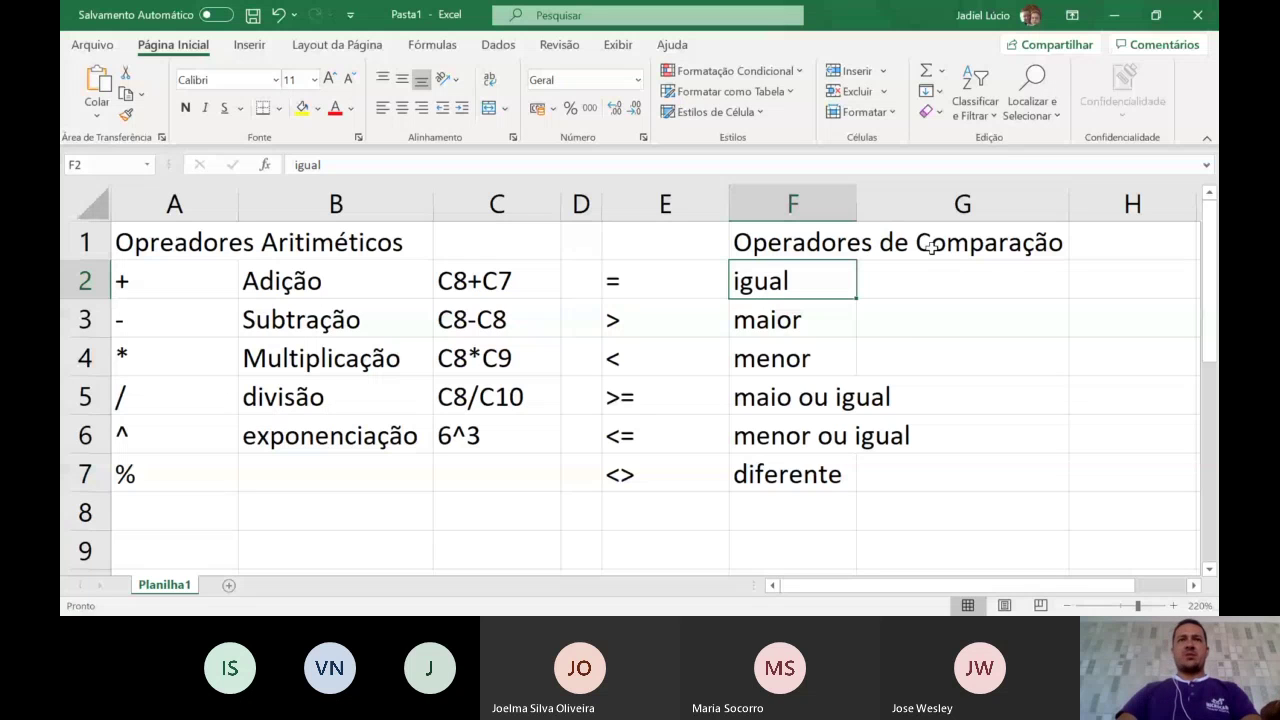
left_click_drag(856, 204, 921, 204)
left_click_drag(825, 243, 965, 243)
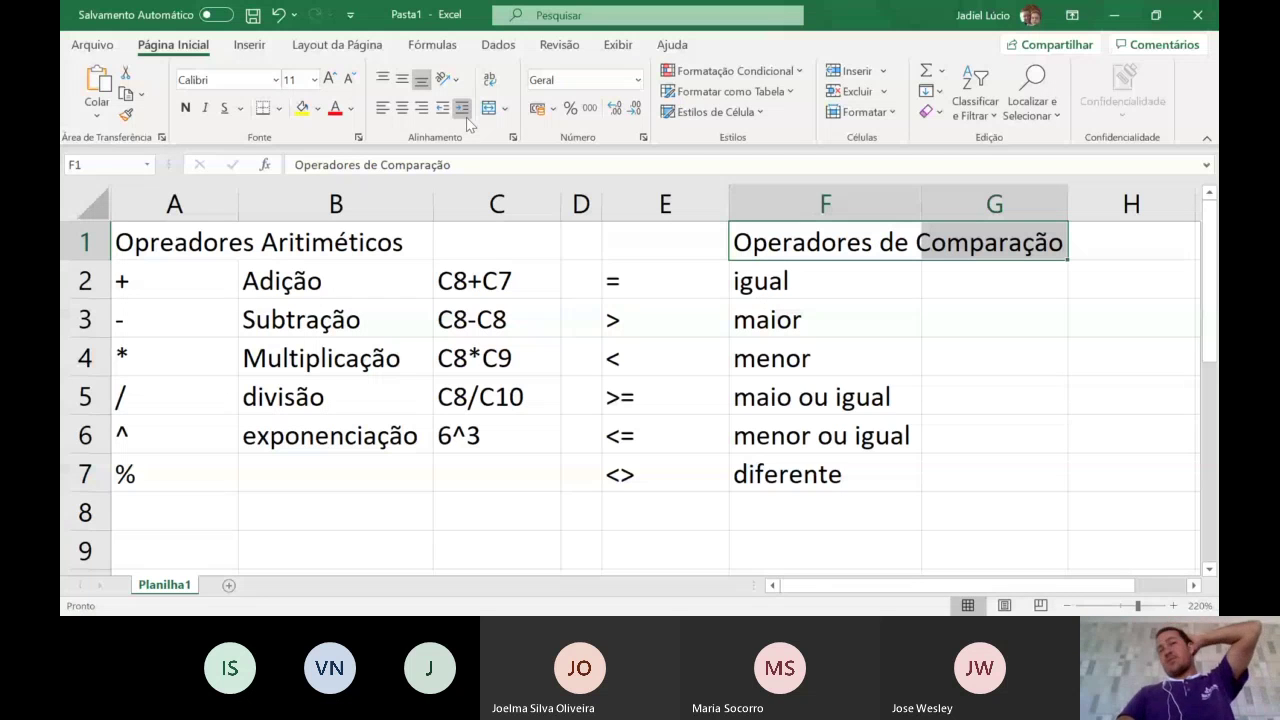
left_click(950, 272)
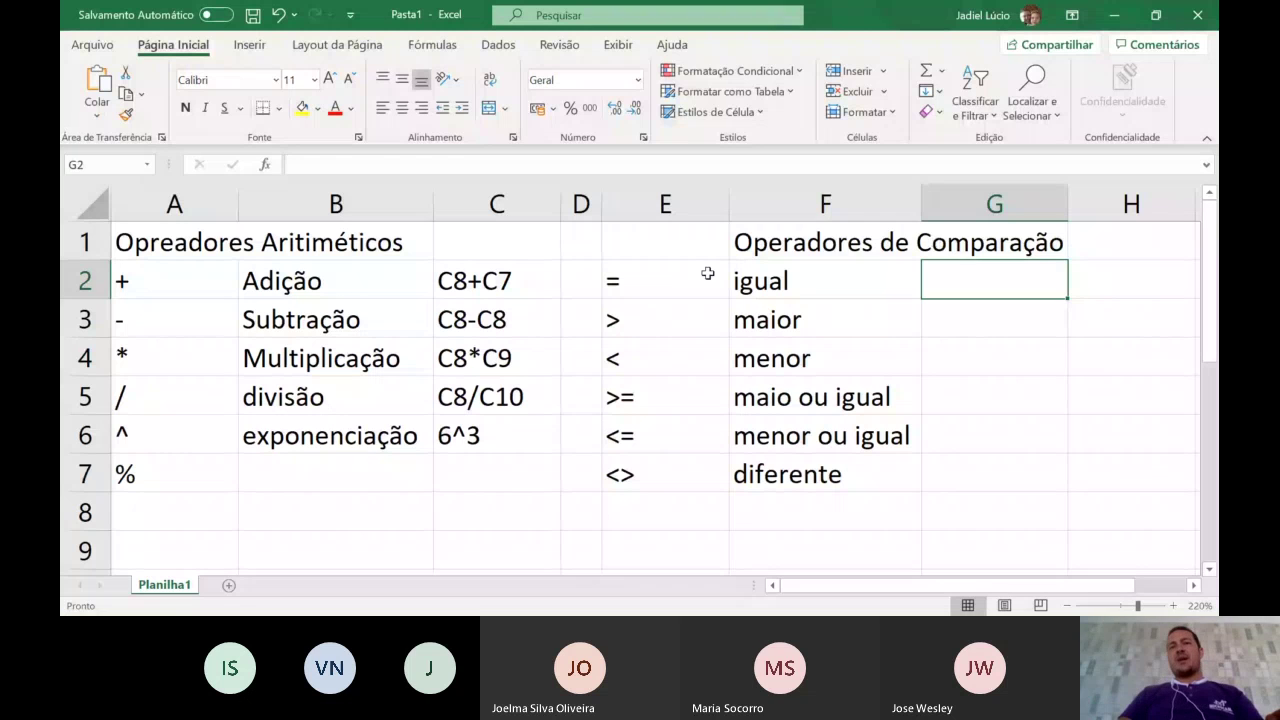
- Merge and center the comparison operators title across cells E1 to G1
left_click_drag(700, 245, 926, 230)
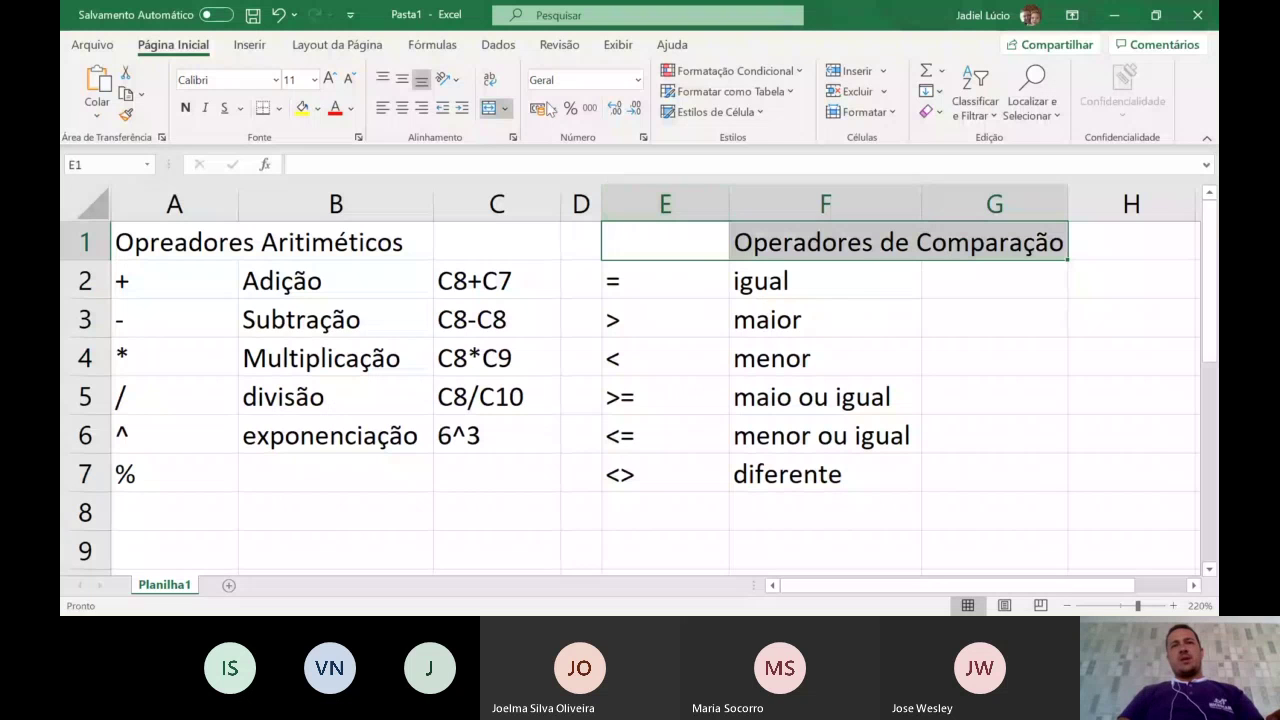
left_click(489, 107)
left_click(994, 395)
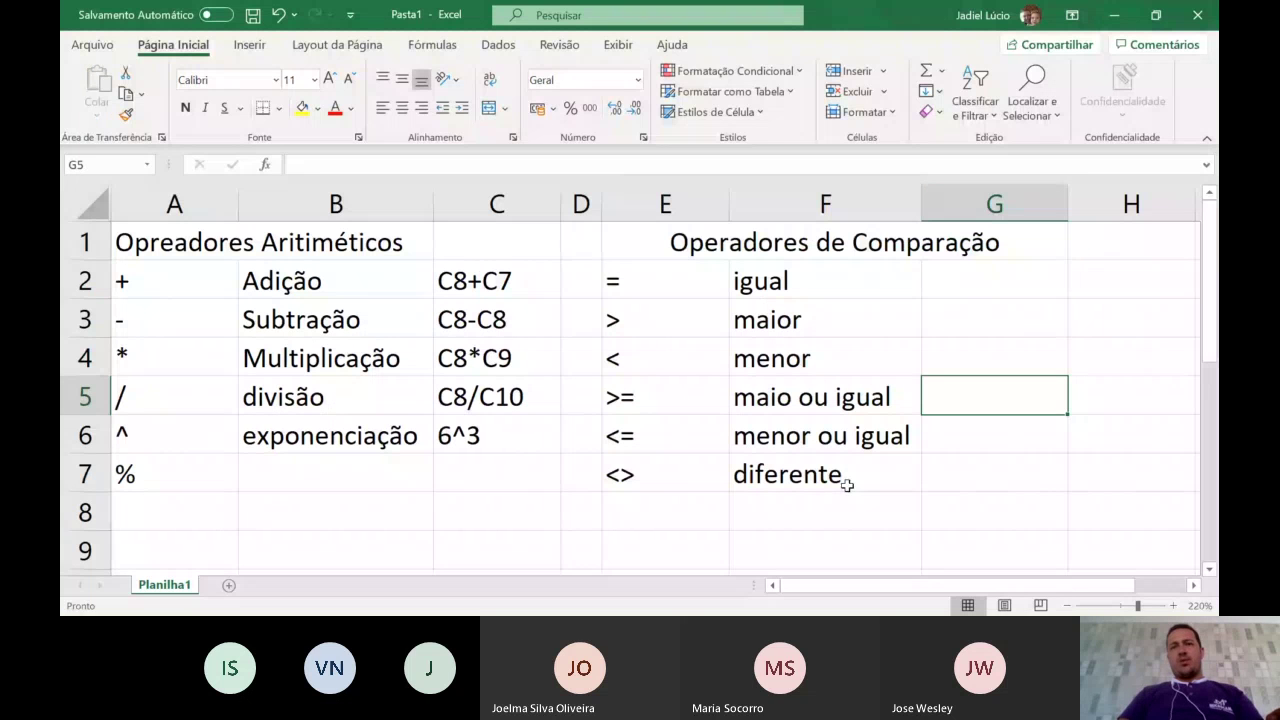
- In F8, enter an SE formula that returns "Bonito" when E8 equals a given first name and "Feior" otherwise
left_click(806, 523)
type("=se(")
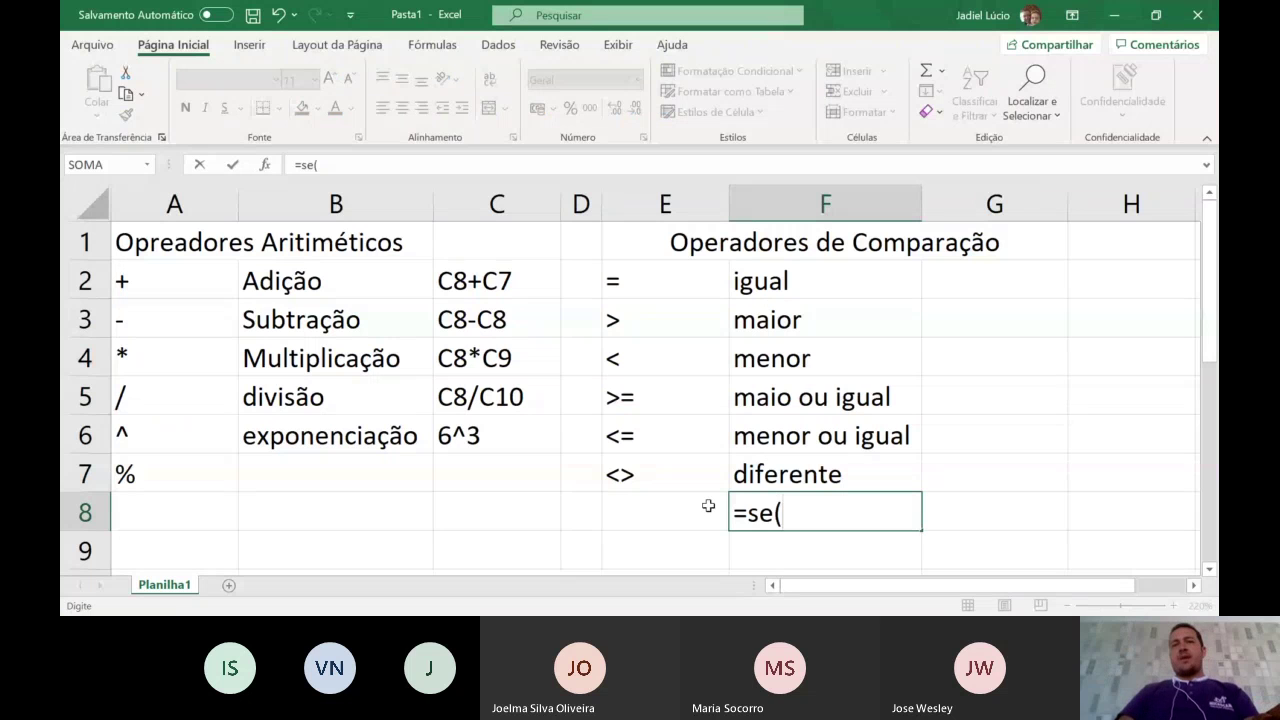
left_click(708, 506)
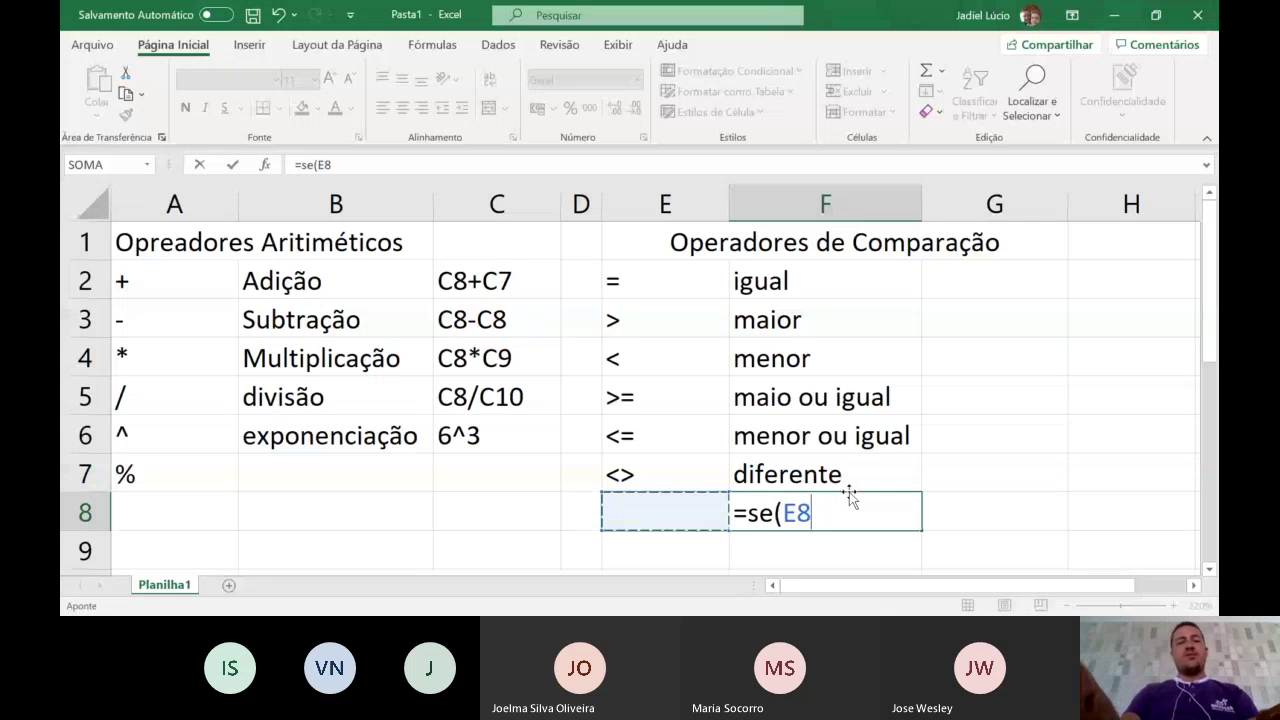
type("=;\"")
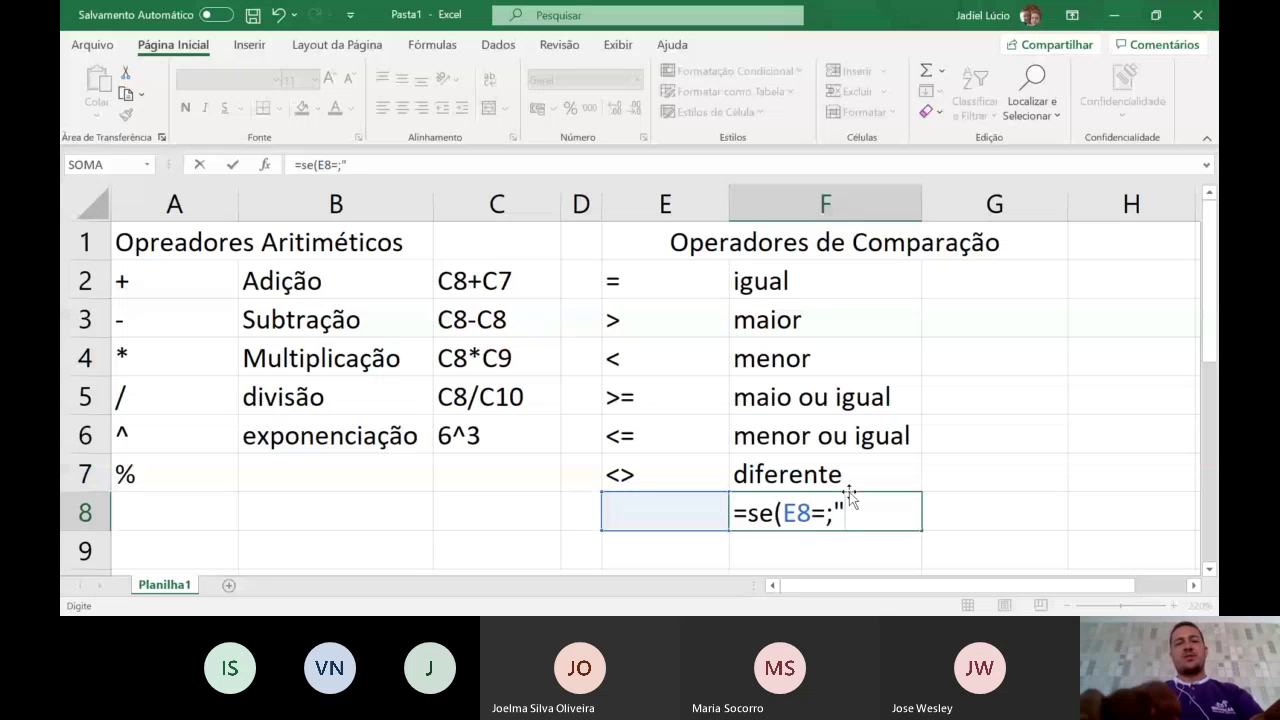
type("Jadiel")
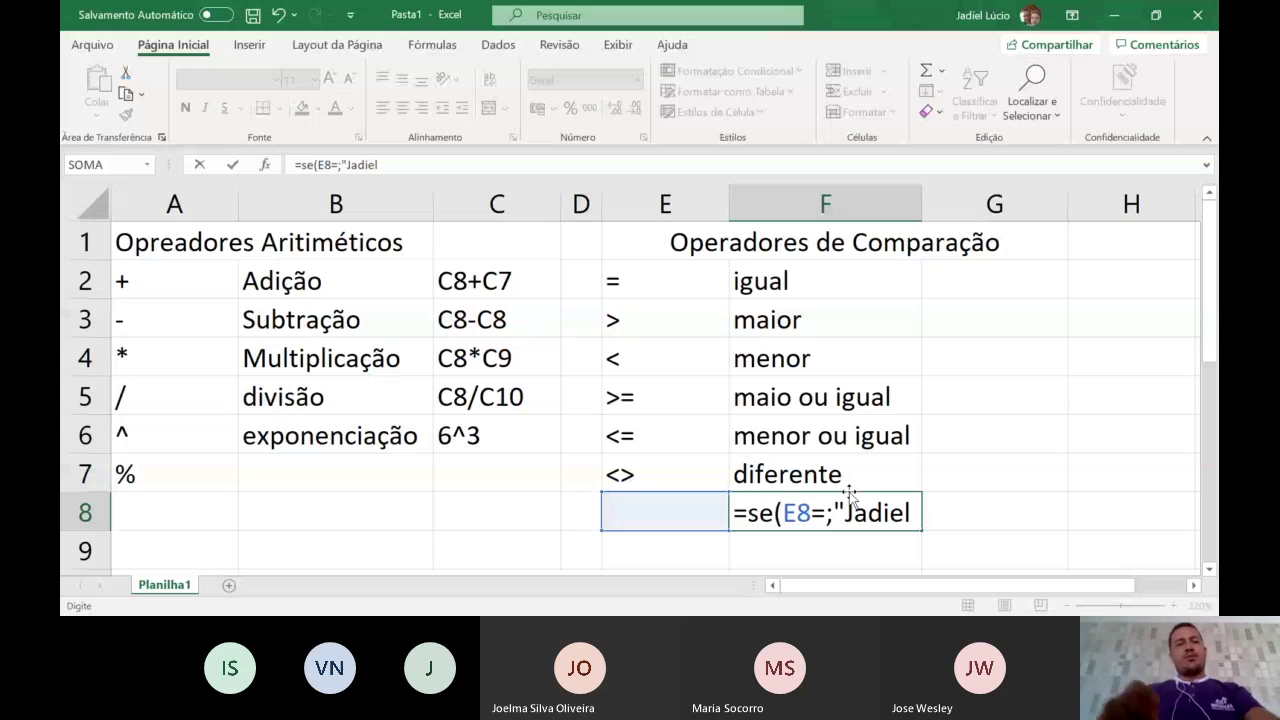
type("\";")
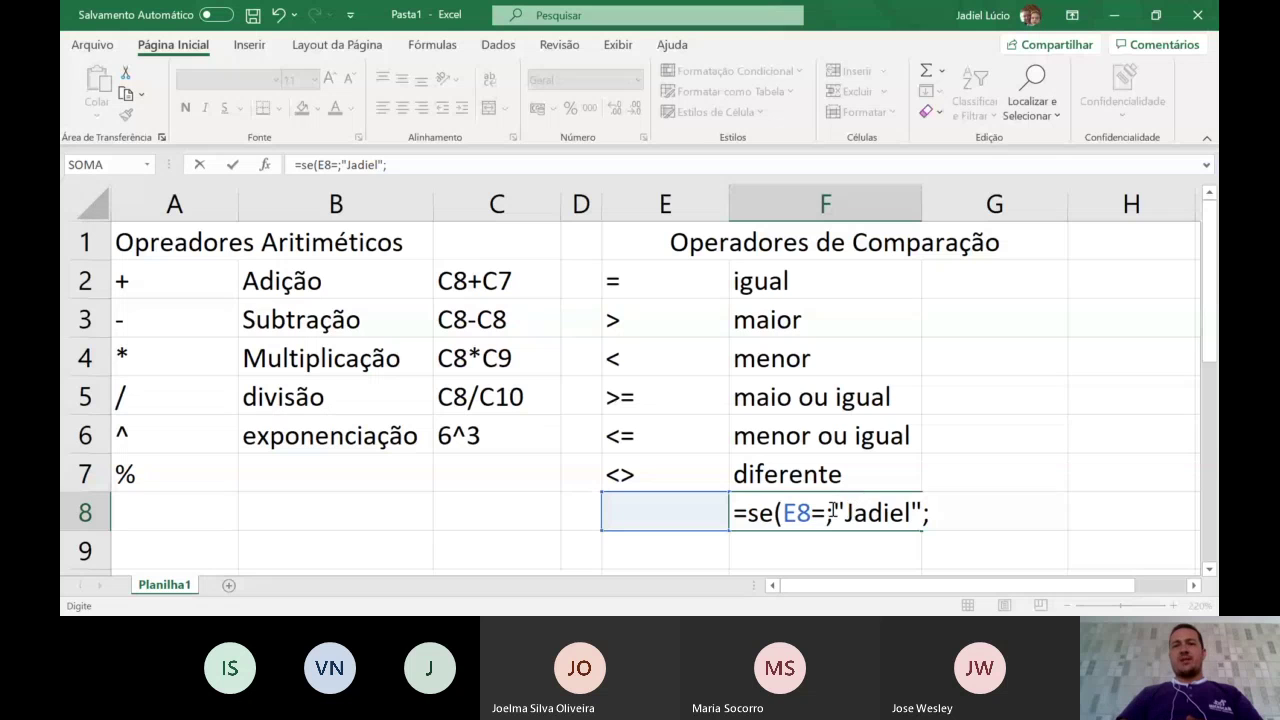
left_click(833, 511)
key("BackSpace")
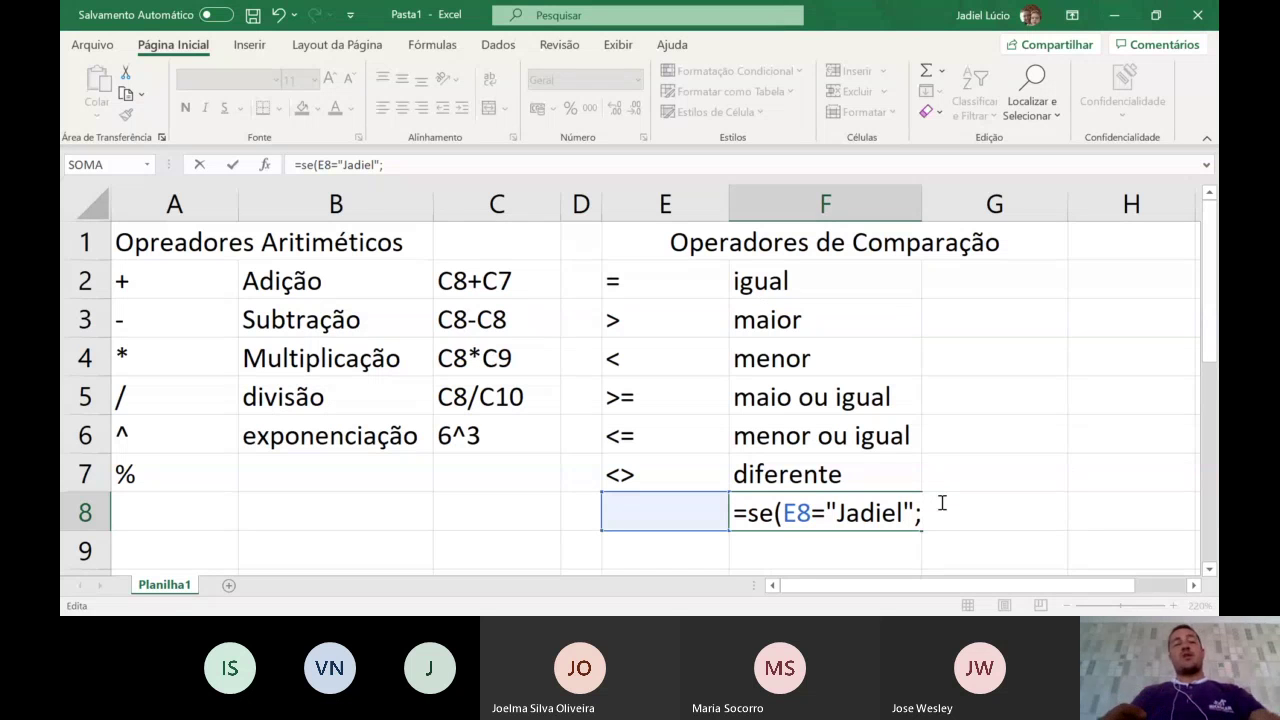
type("\"")
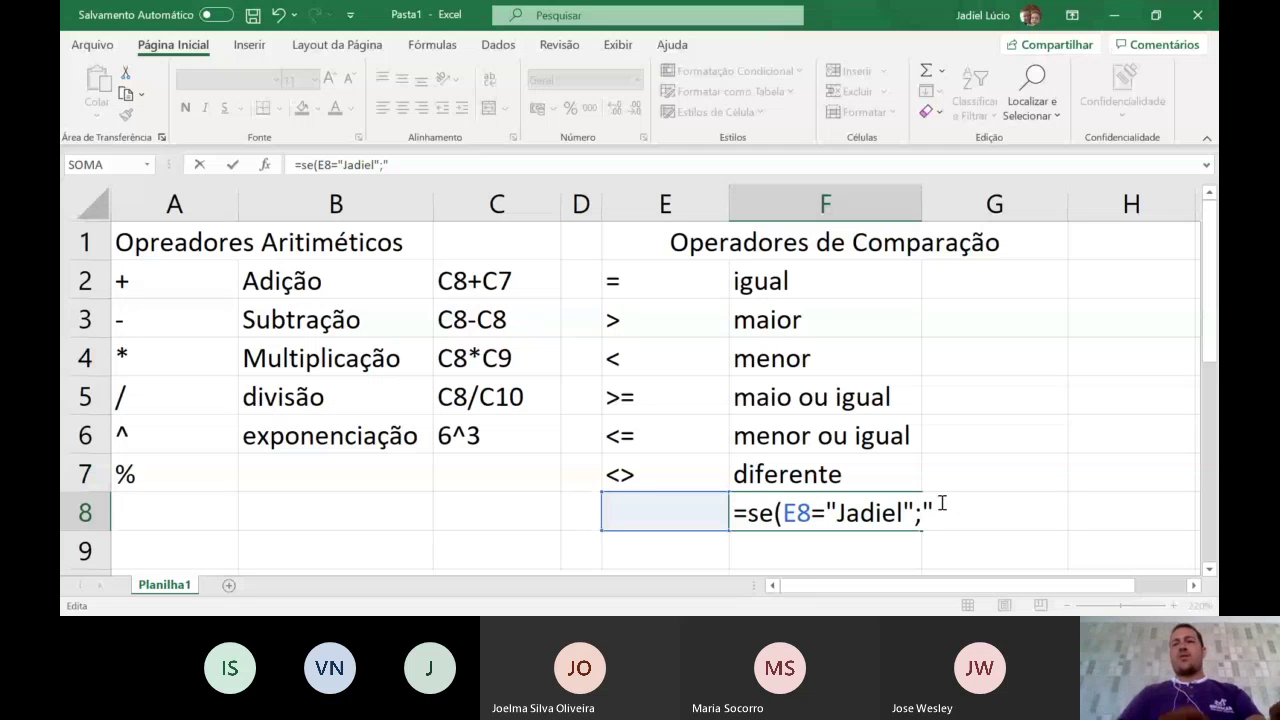
type("Bonito\";")
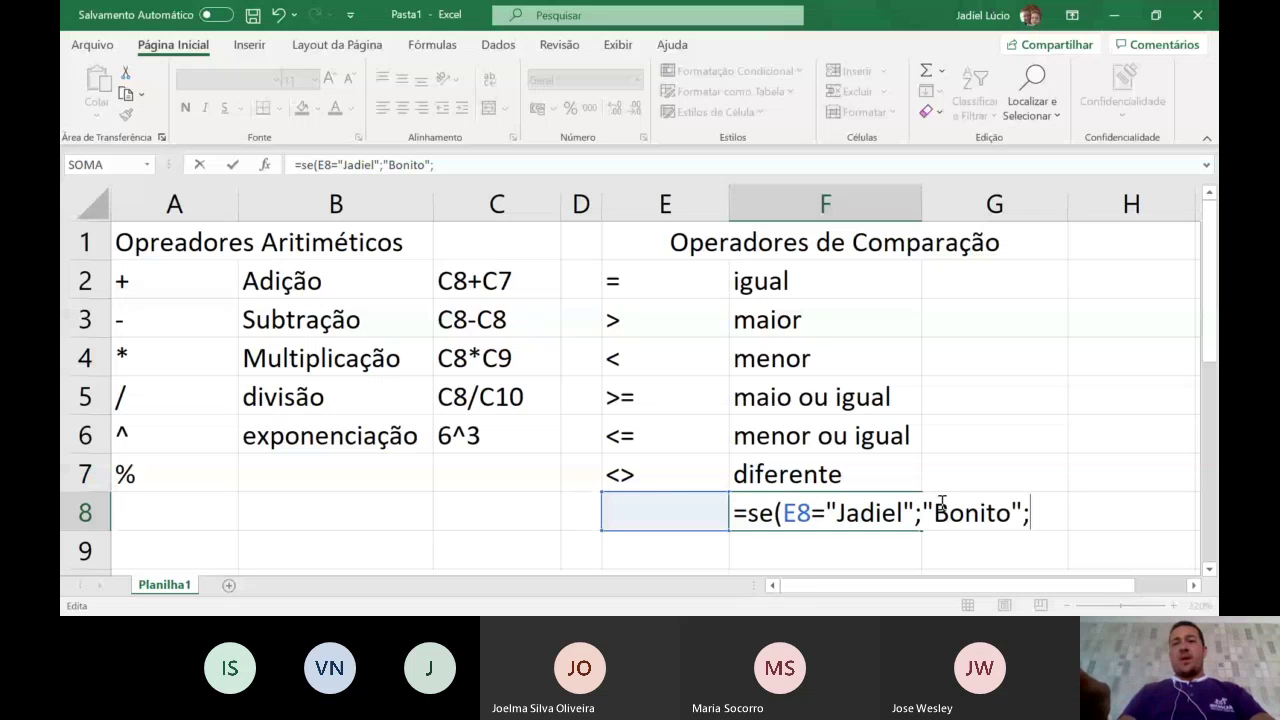
type("\"Feior\"")
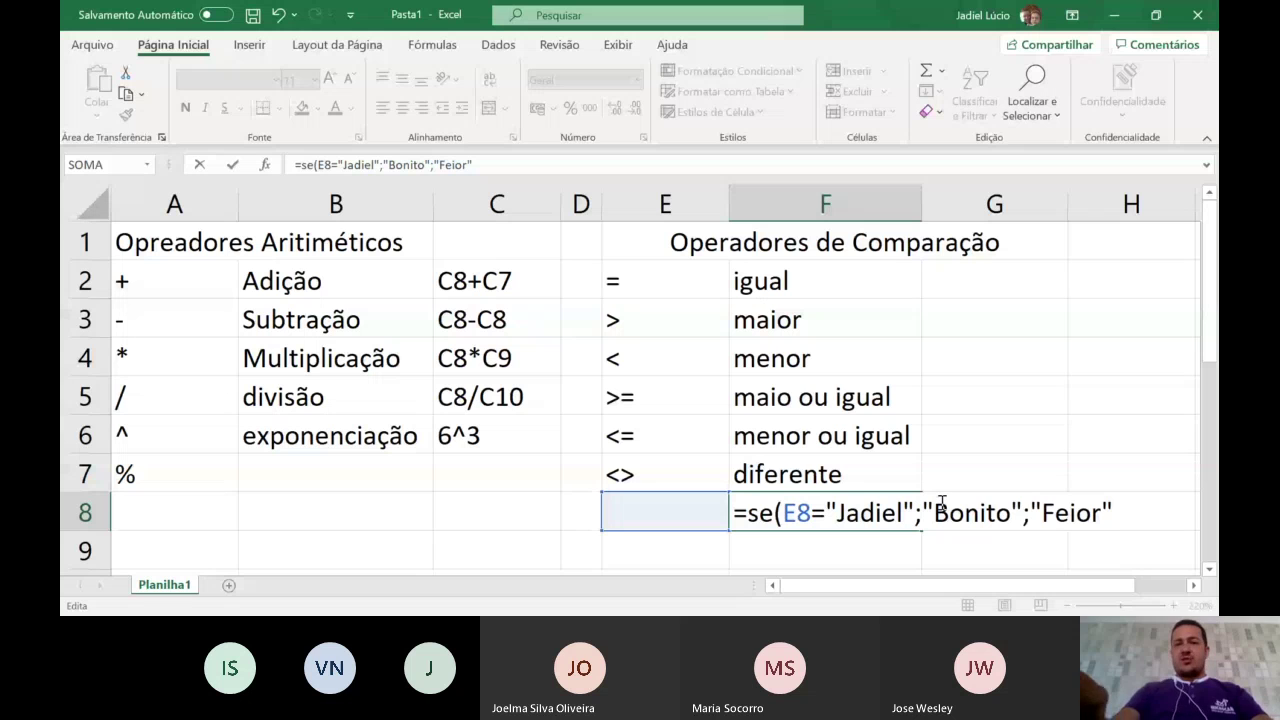
type(")")
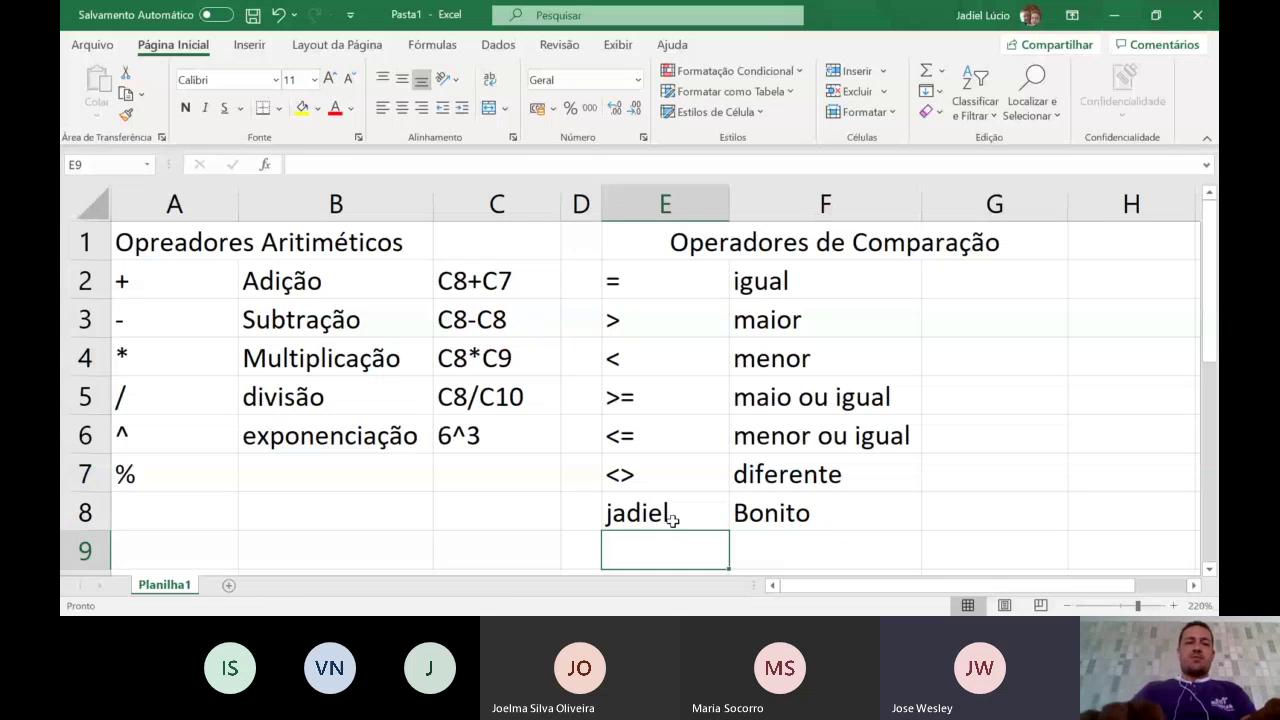
- Test the SE formula by entering several other first names in E8, ending with the name used in its condition
left_click(672, 519)
type("vict")
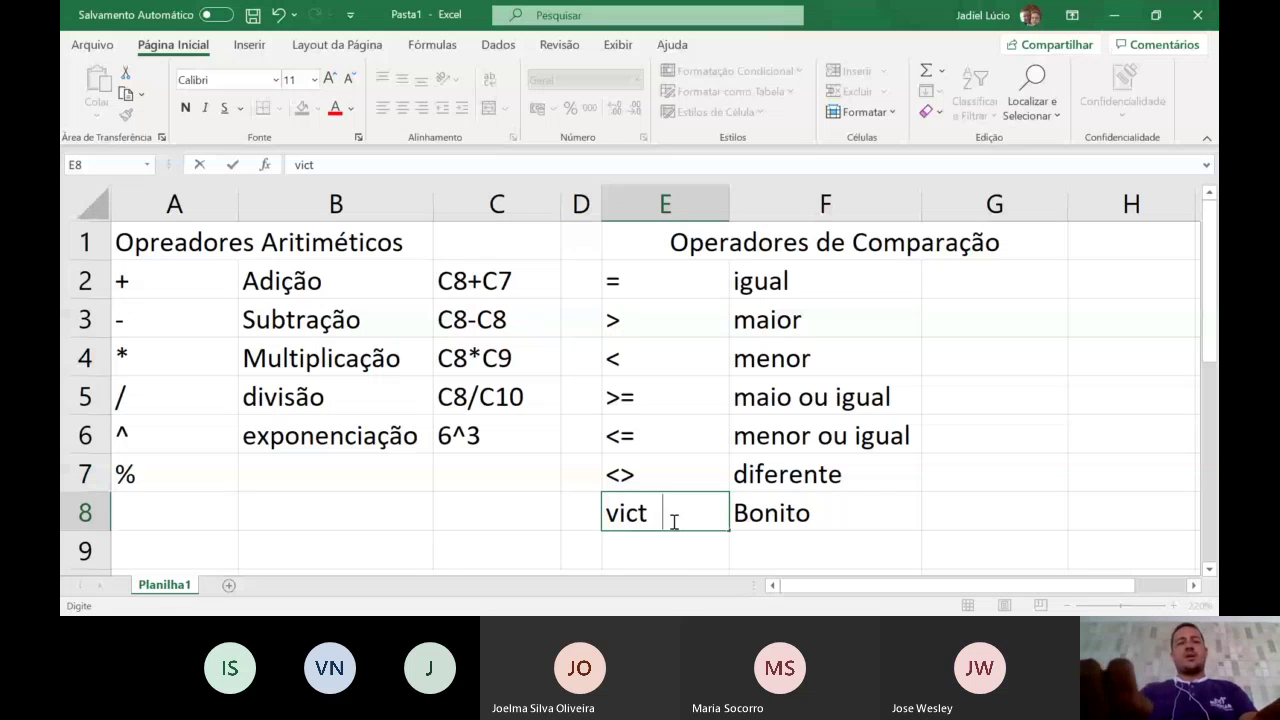
key("Return")
left_click(674, 520)
type("izael")
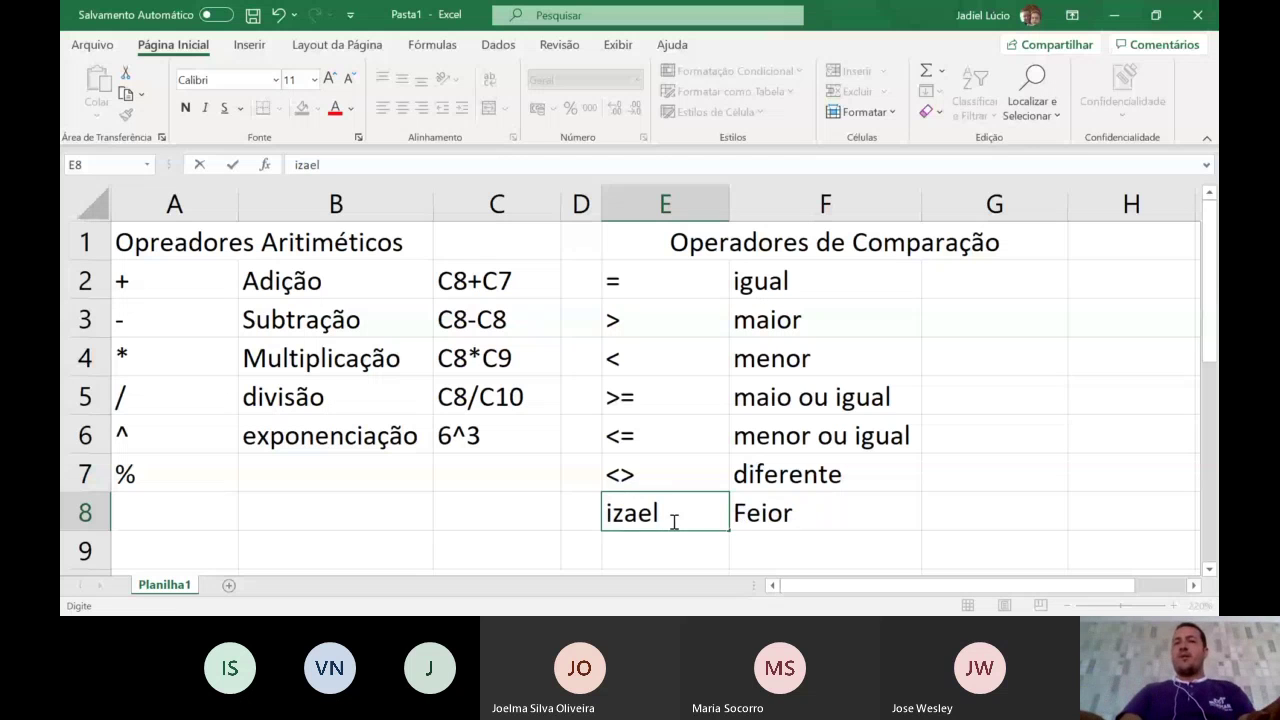
key("Return")
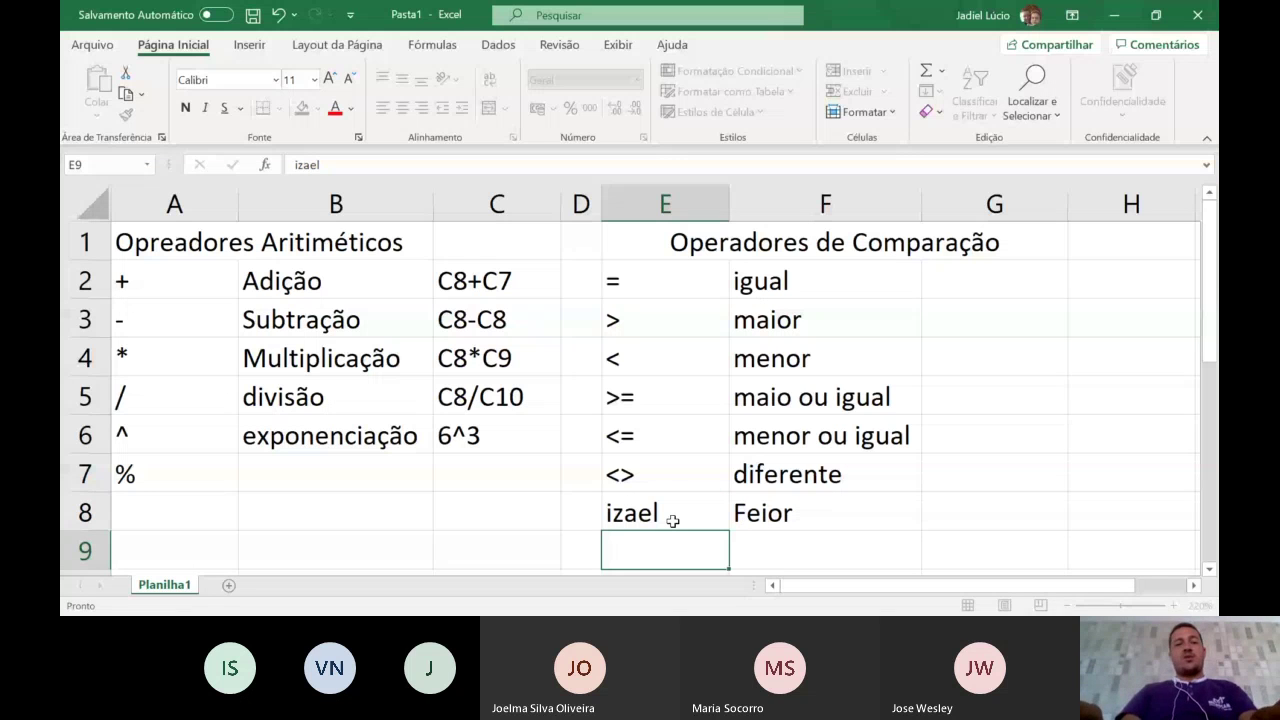
left_click(673, 520)
type("wesley")
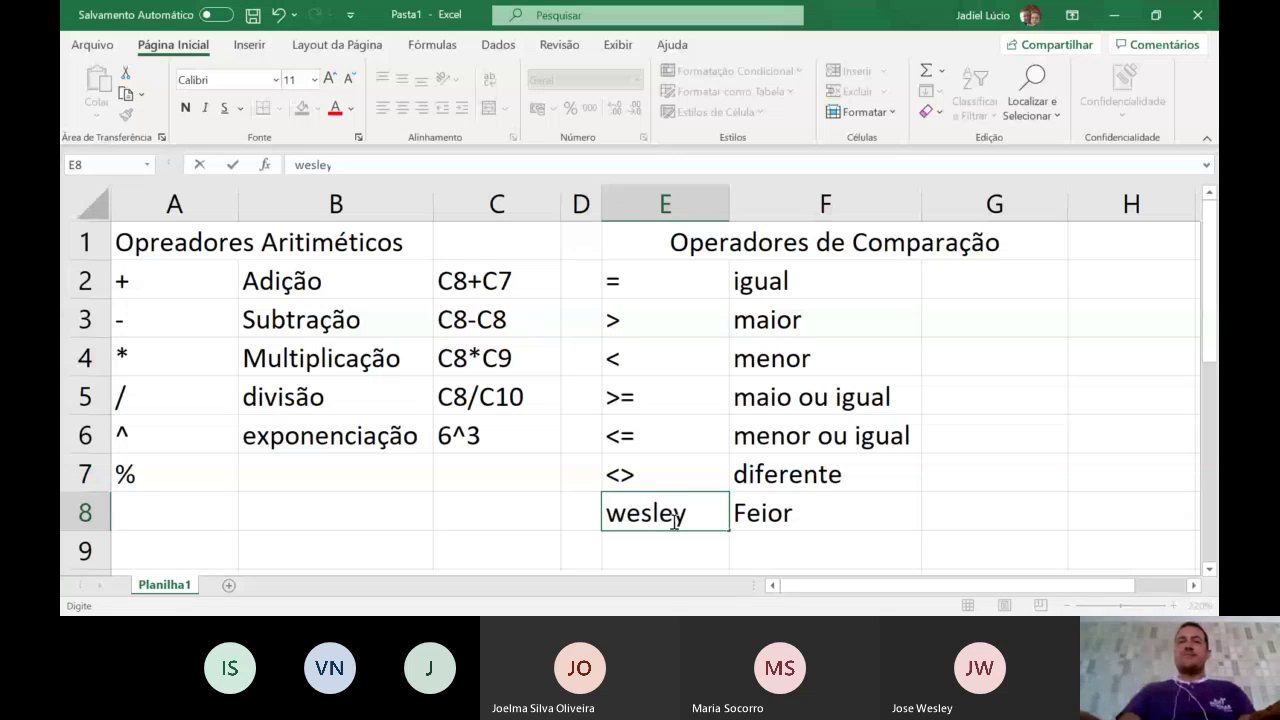
key("Return")
left_click(674, 520)
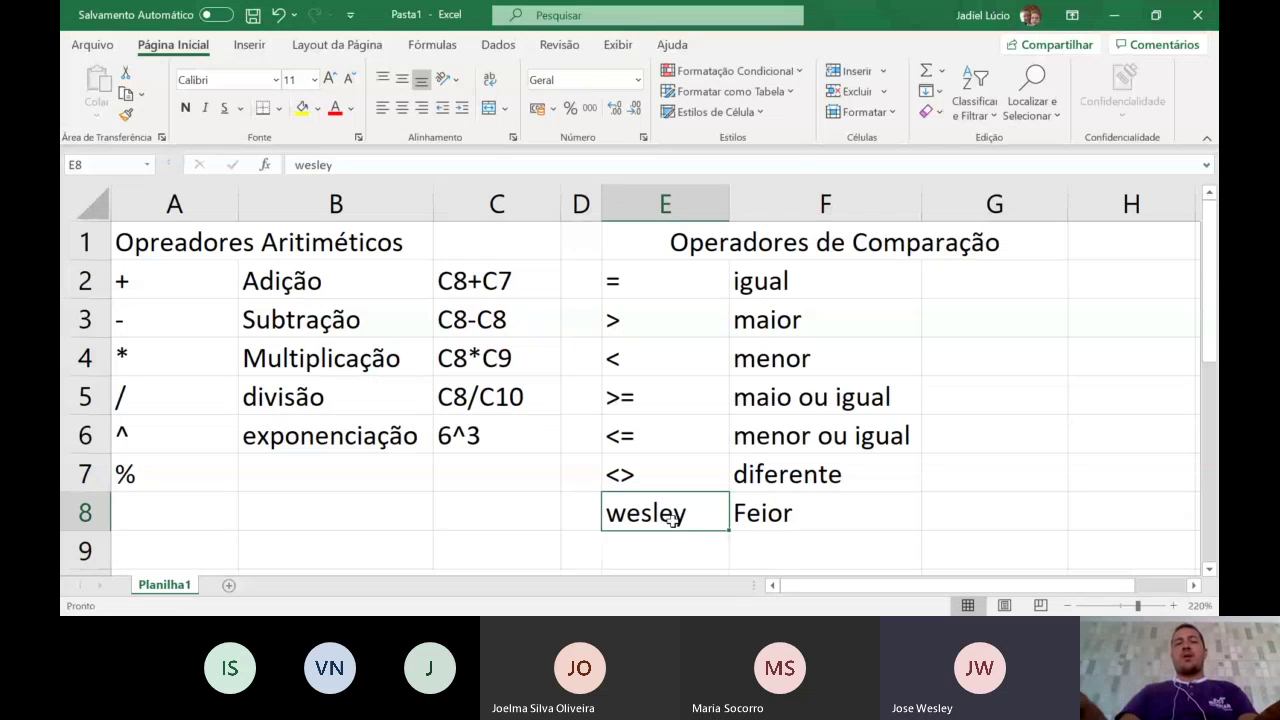
type("j")
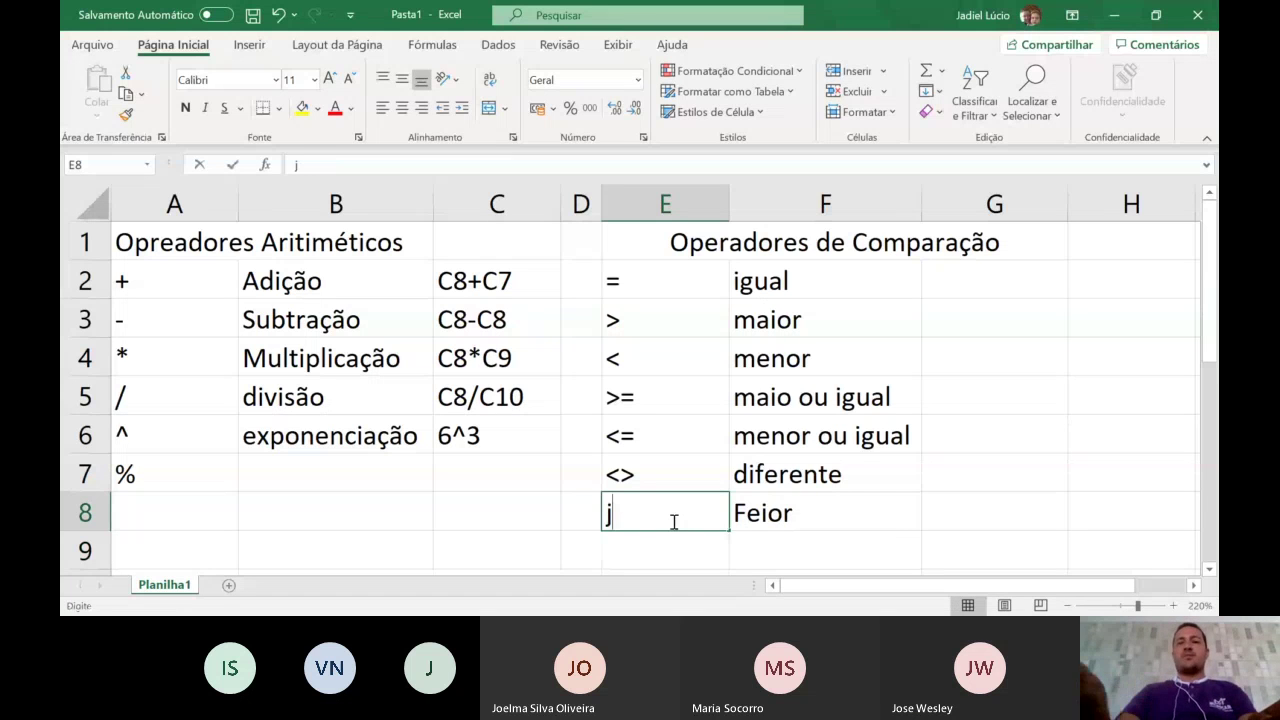
type("adiel")
key("Return")
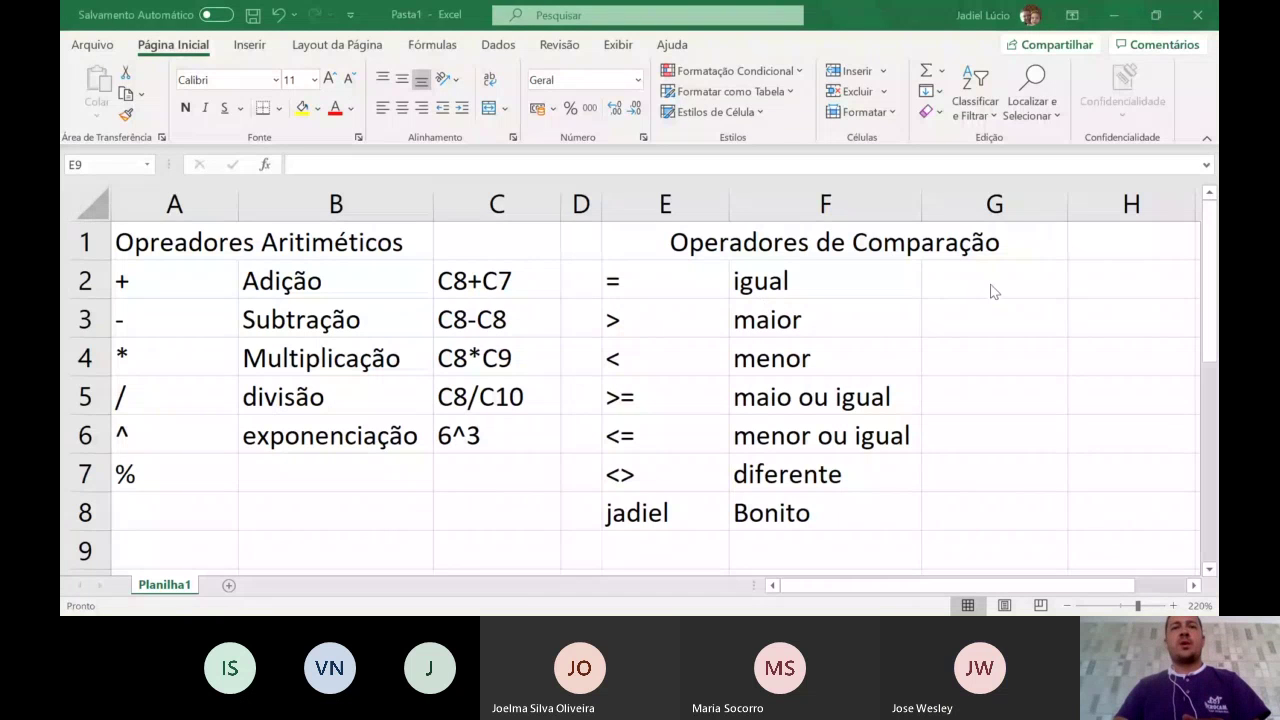
- Clear the test name and the SE formula from cells E8 and F8
left_click(646, 508)
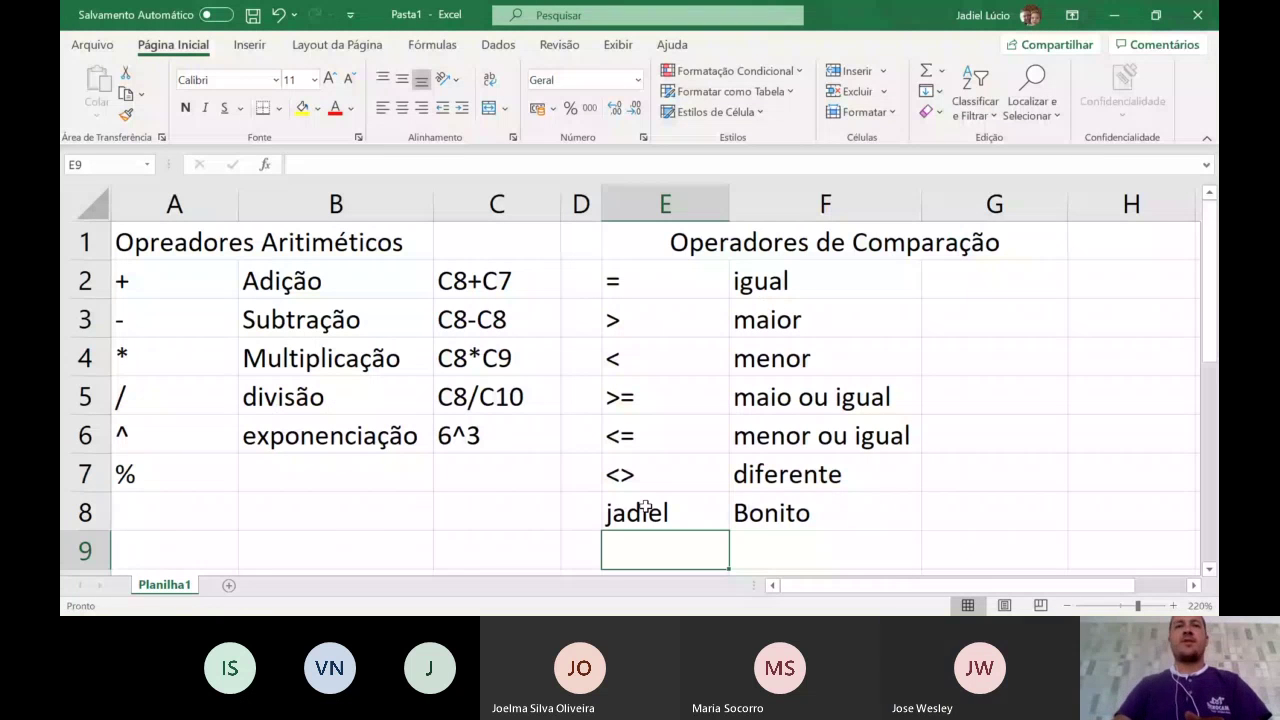
left_click_drag(646, 508, 820, 511)
key("Delete")
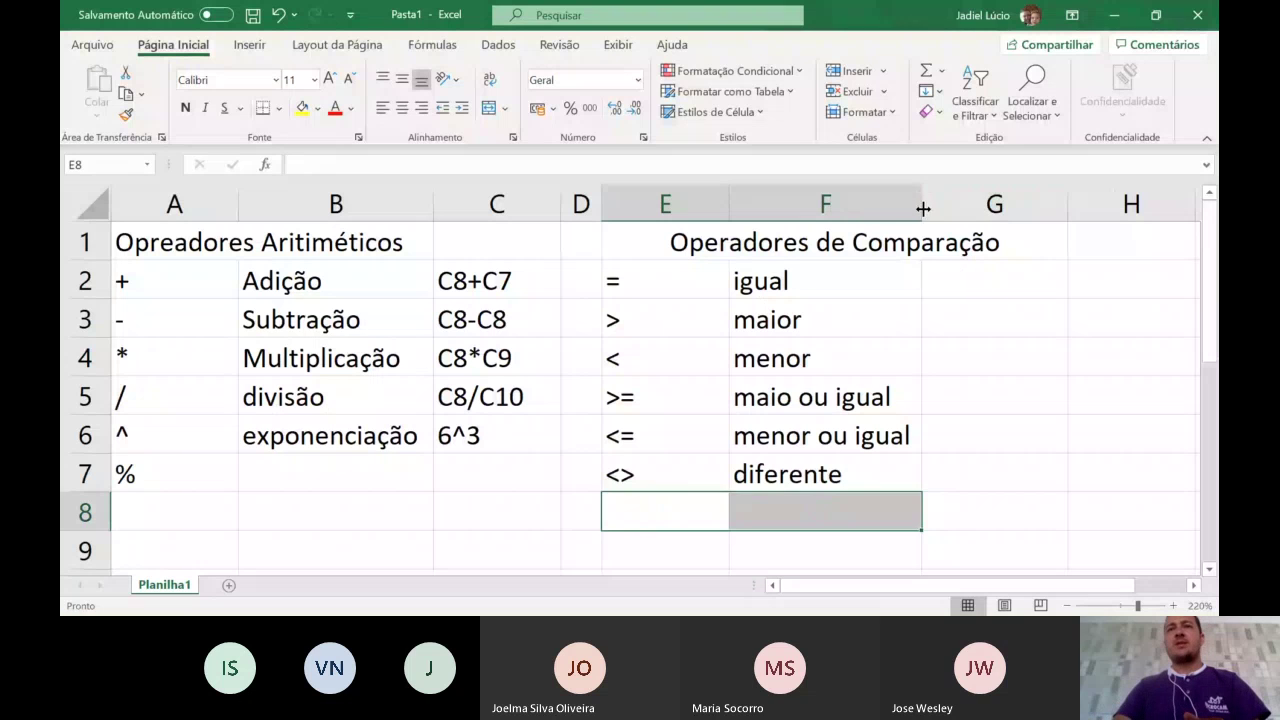
- Undo the comparison title's three-column merge and merge and center it across E1 to F1 instead
left_click(883, 253)
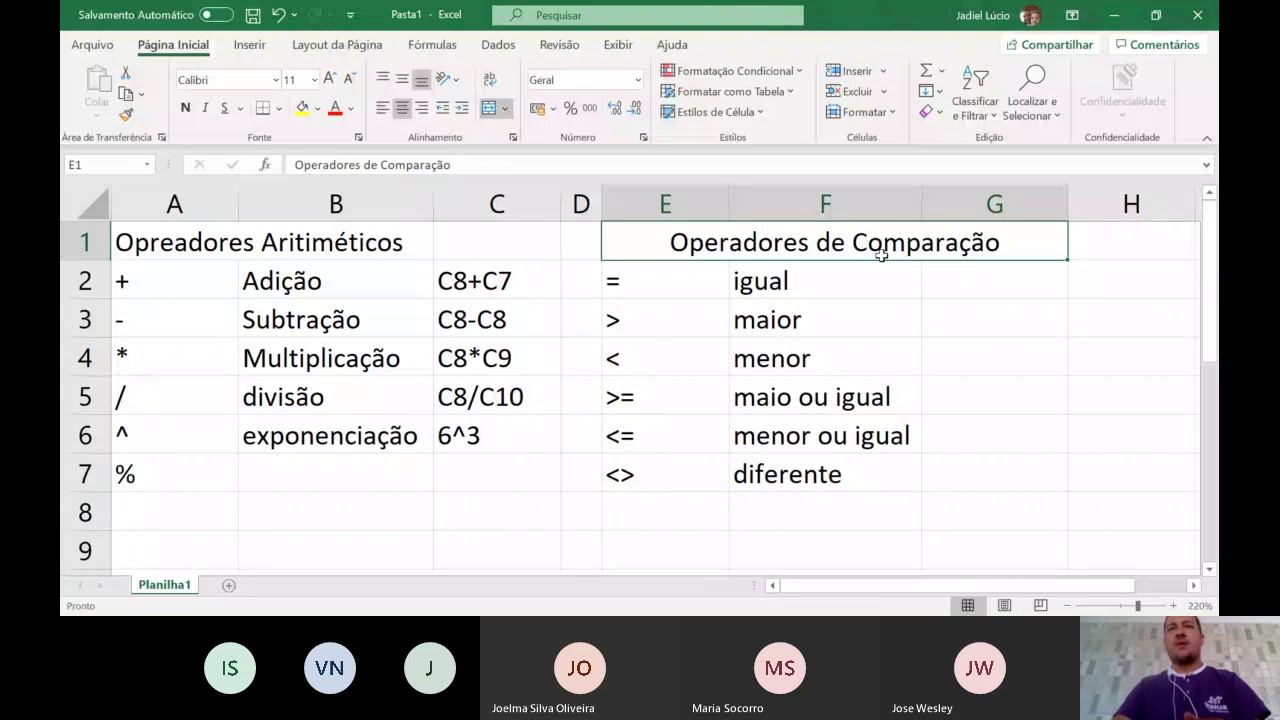
key("ctrl+z")
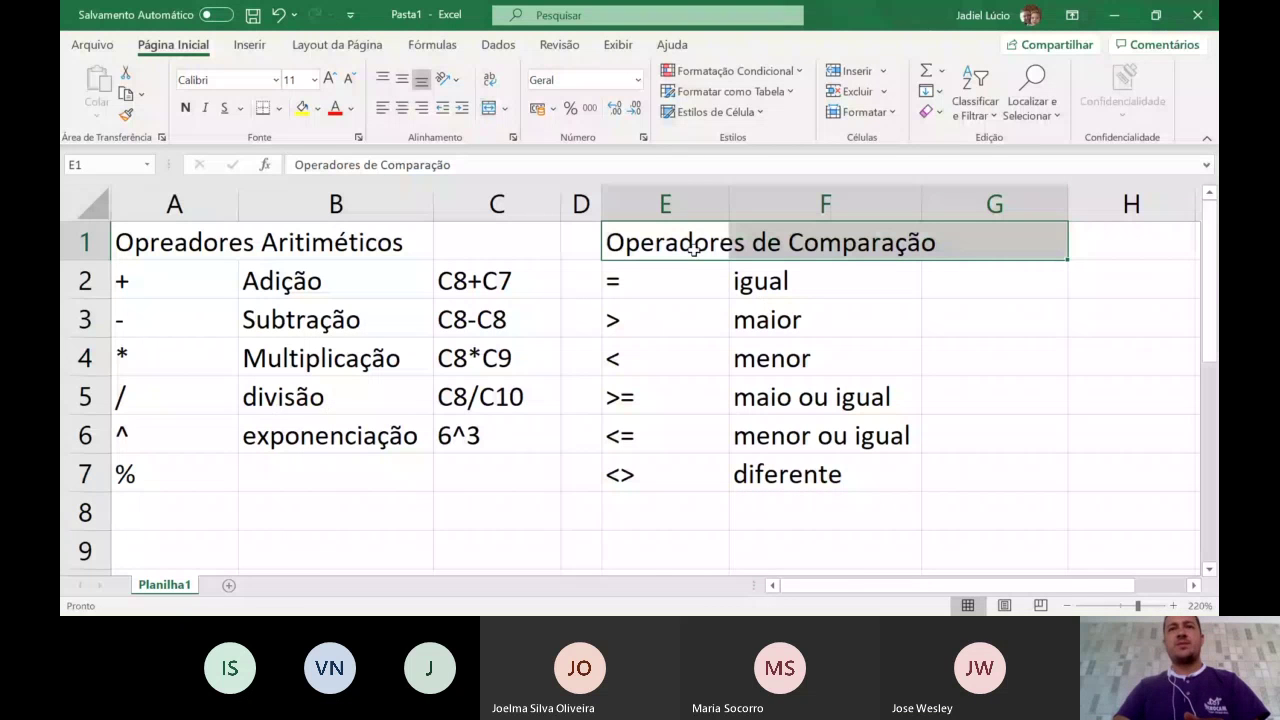
key("shift+Left")
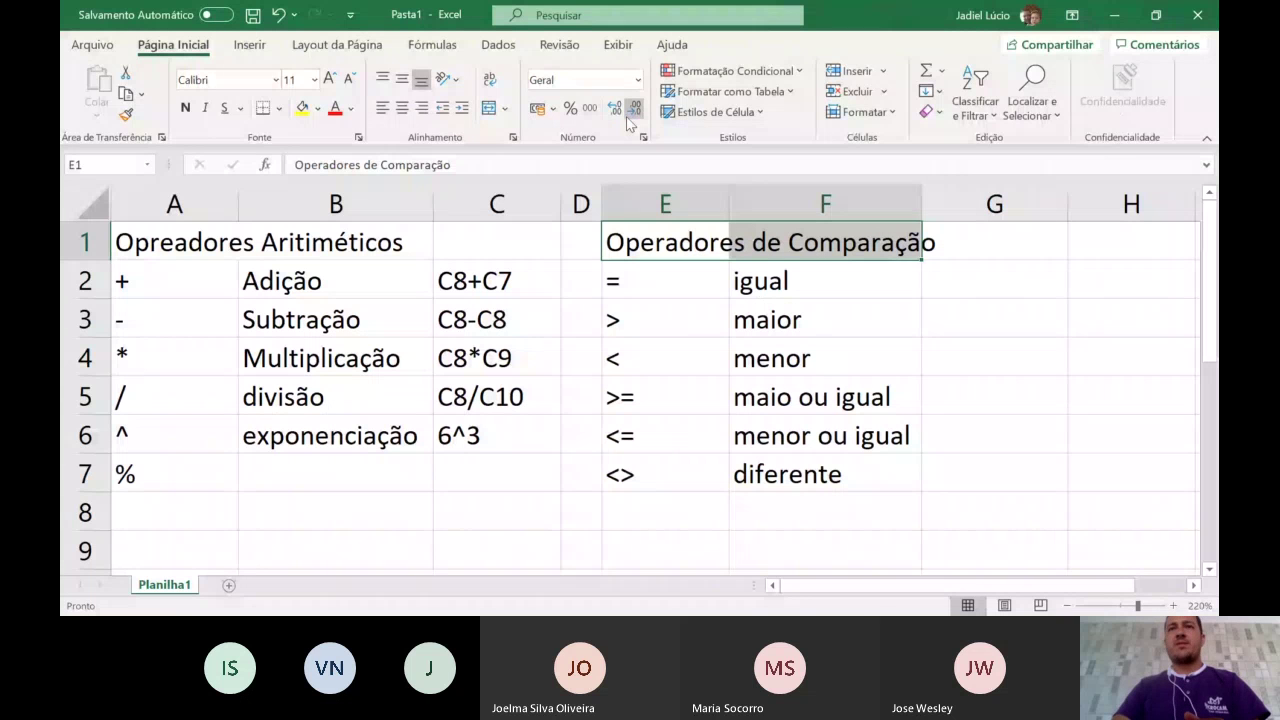
- Widen column F until the comparison operators title fits, and narrow columns C and D
left_click(916, 195)
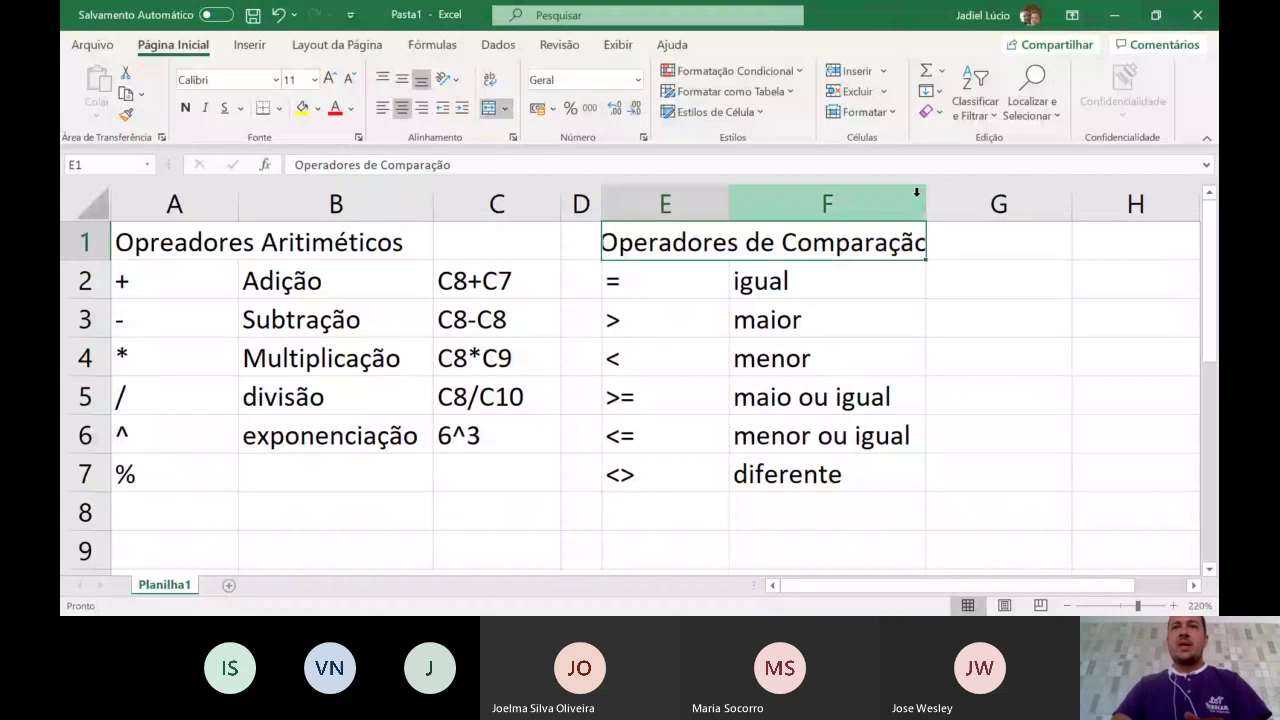
double_click(926, 204)
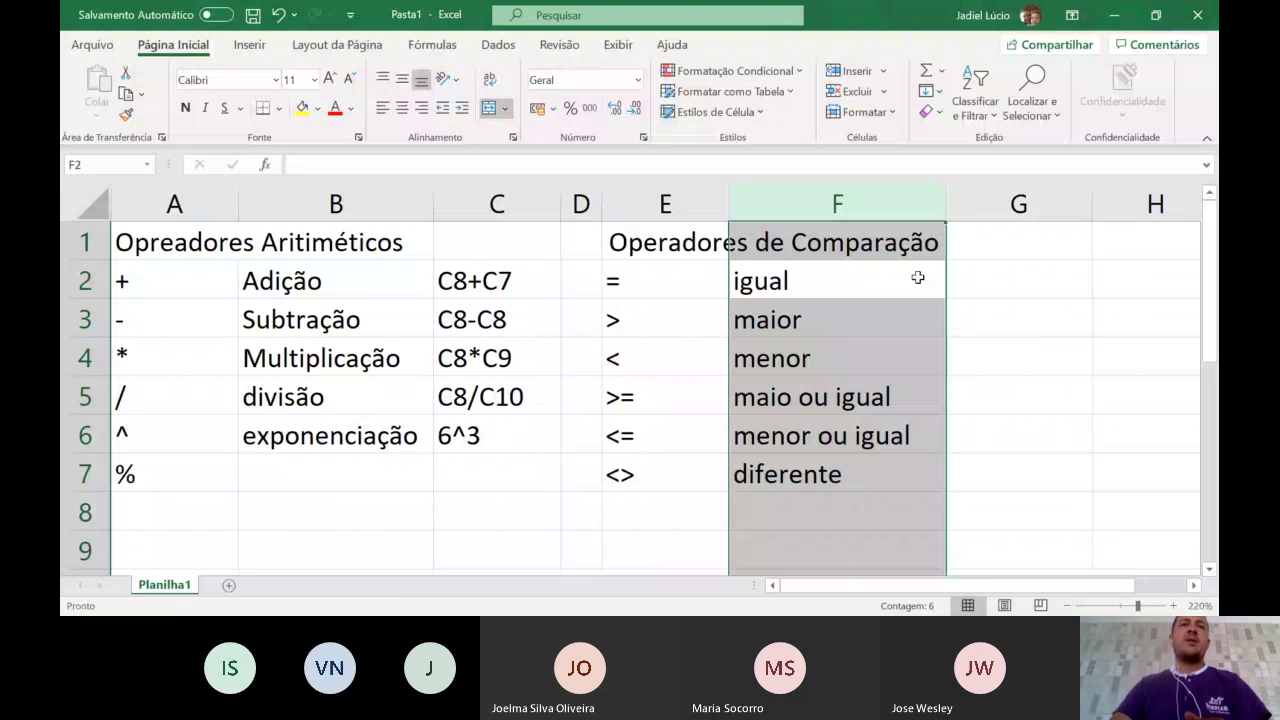
left_click_drag(602, 204, 547, 207)
- Enter the "&" operator in cell G3 and clear it again
left_click(968, 318)
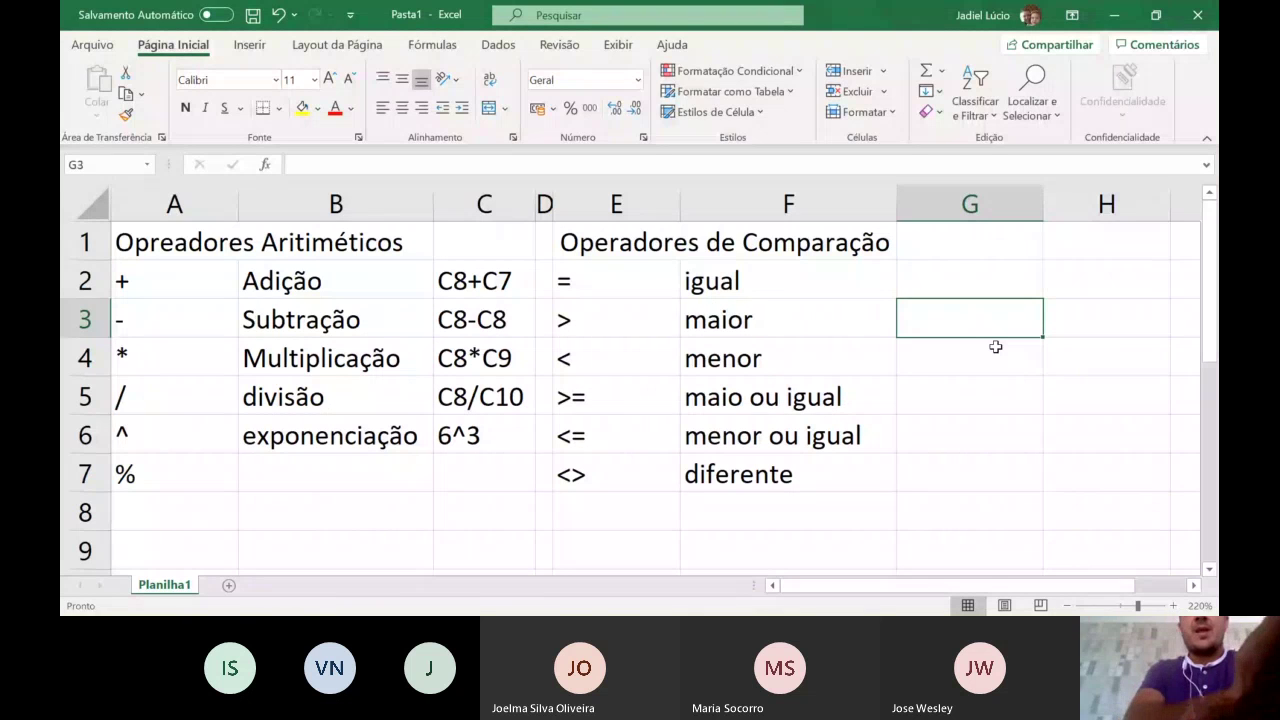
type("&")
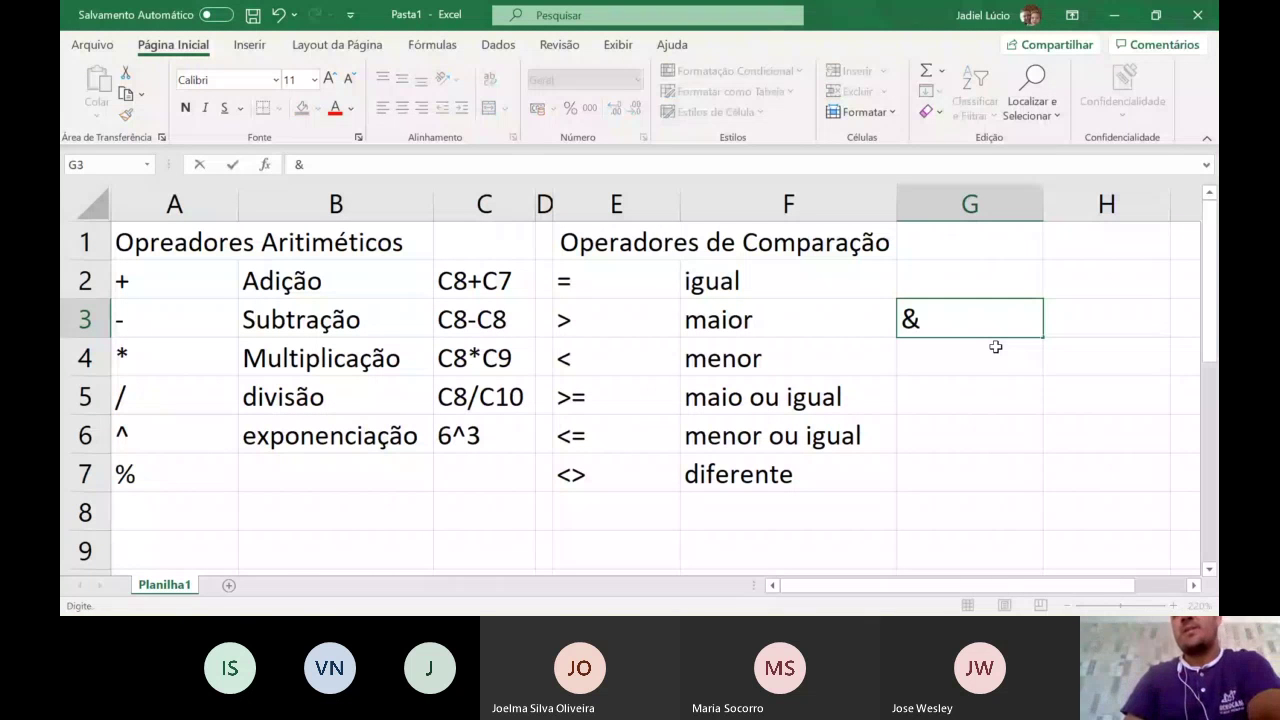
key("Return")
left_click(957, 328)
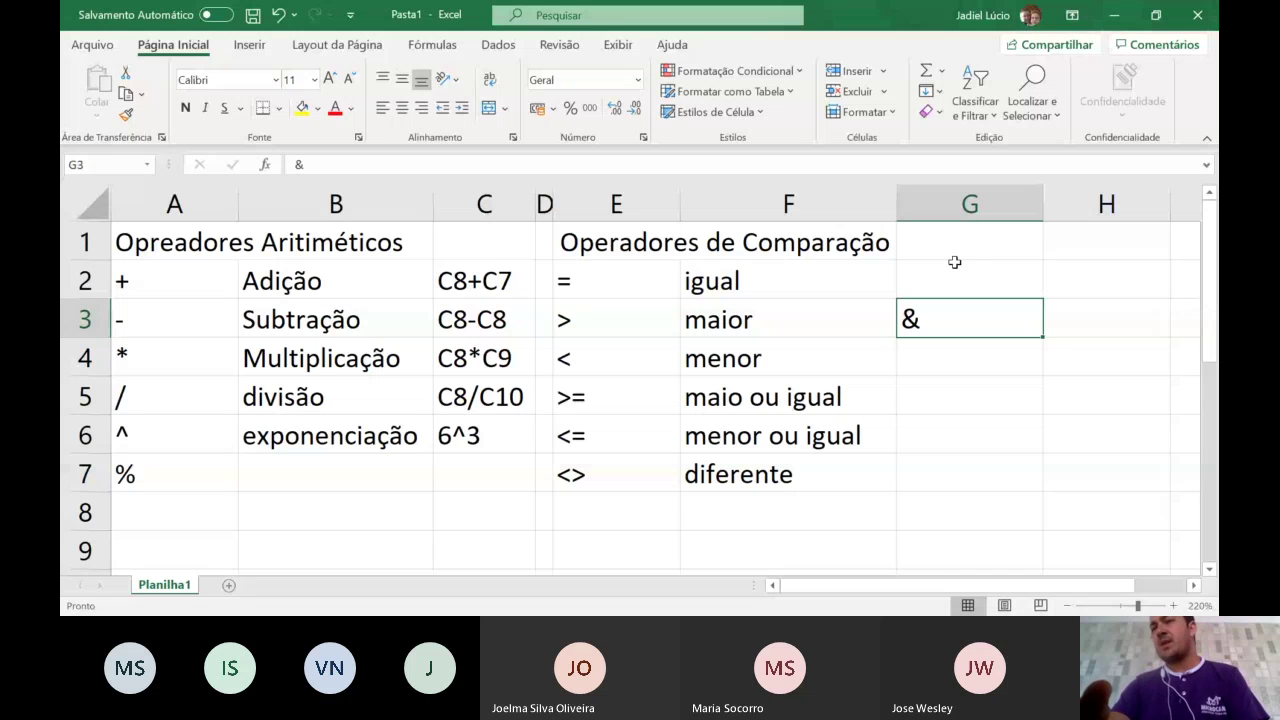
key("Delete")
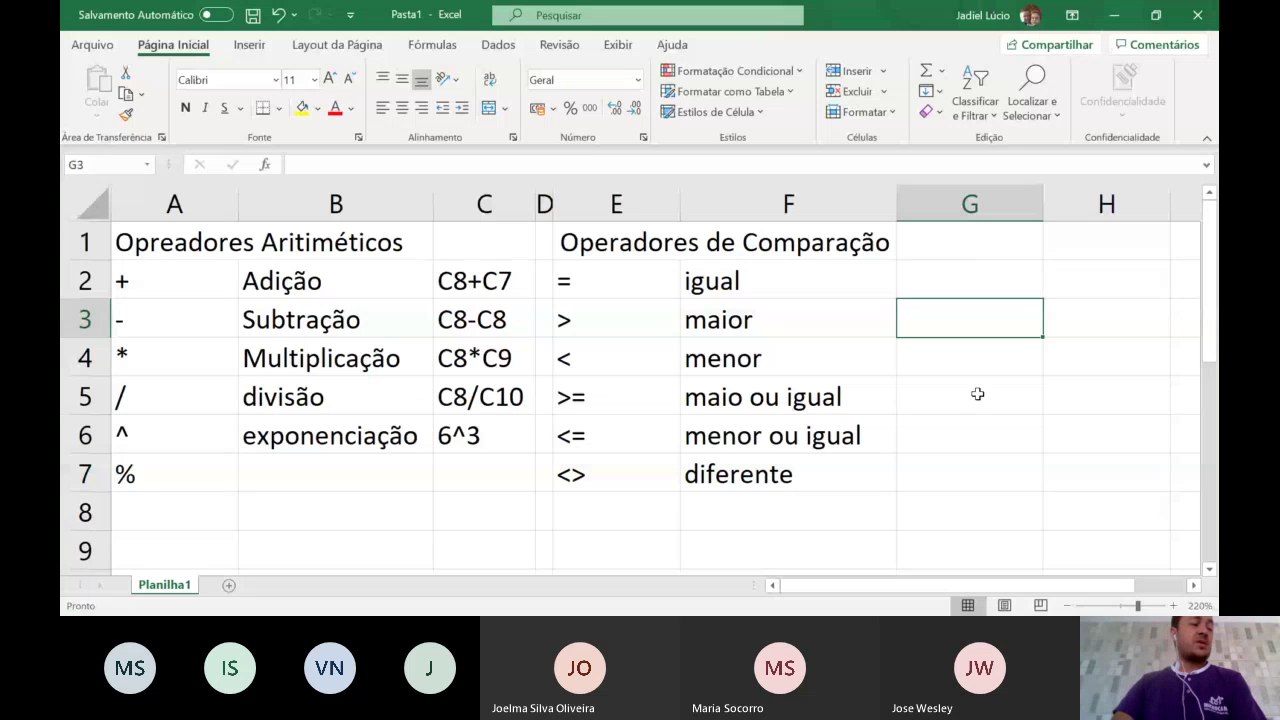
- Enter the title "Operadores de Referência" in G1 and widen column H so the title fits over columns G and H
key("Up")
key("Up")
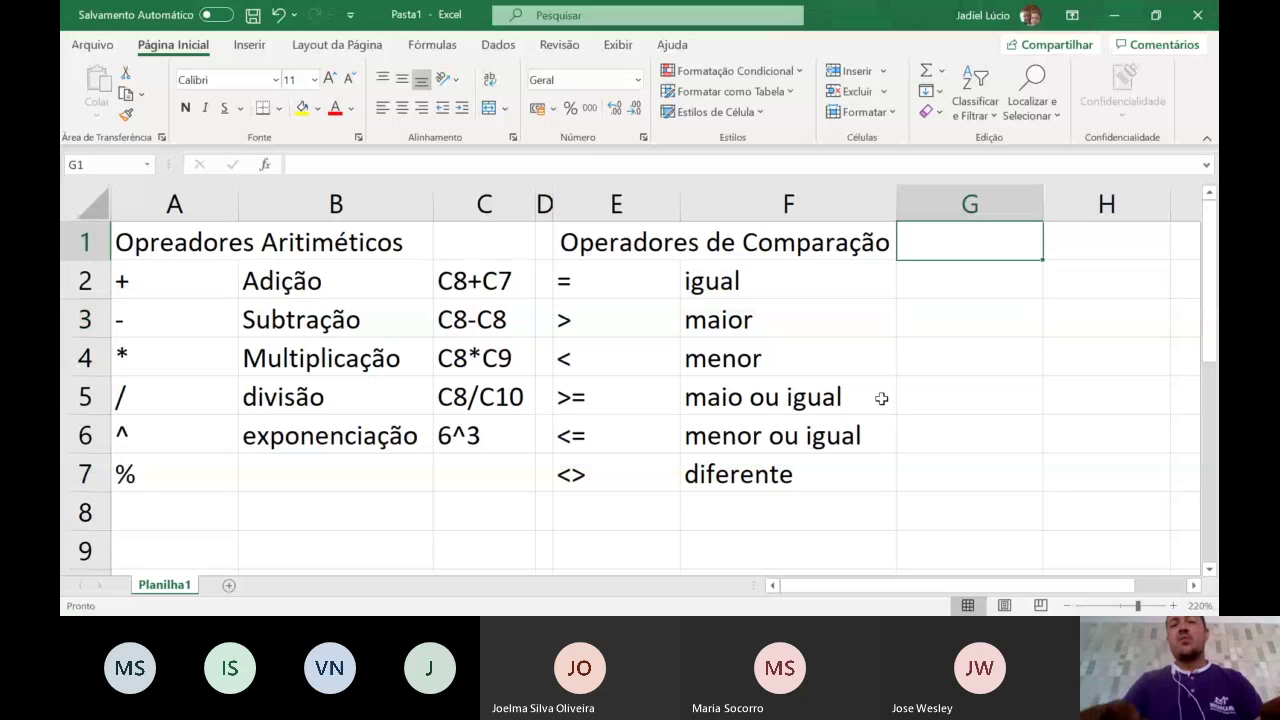
type("Operadoe")
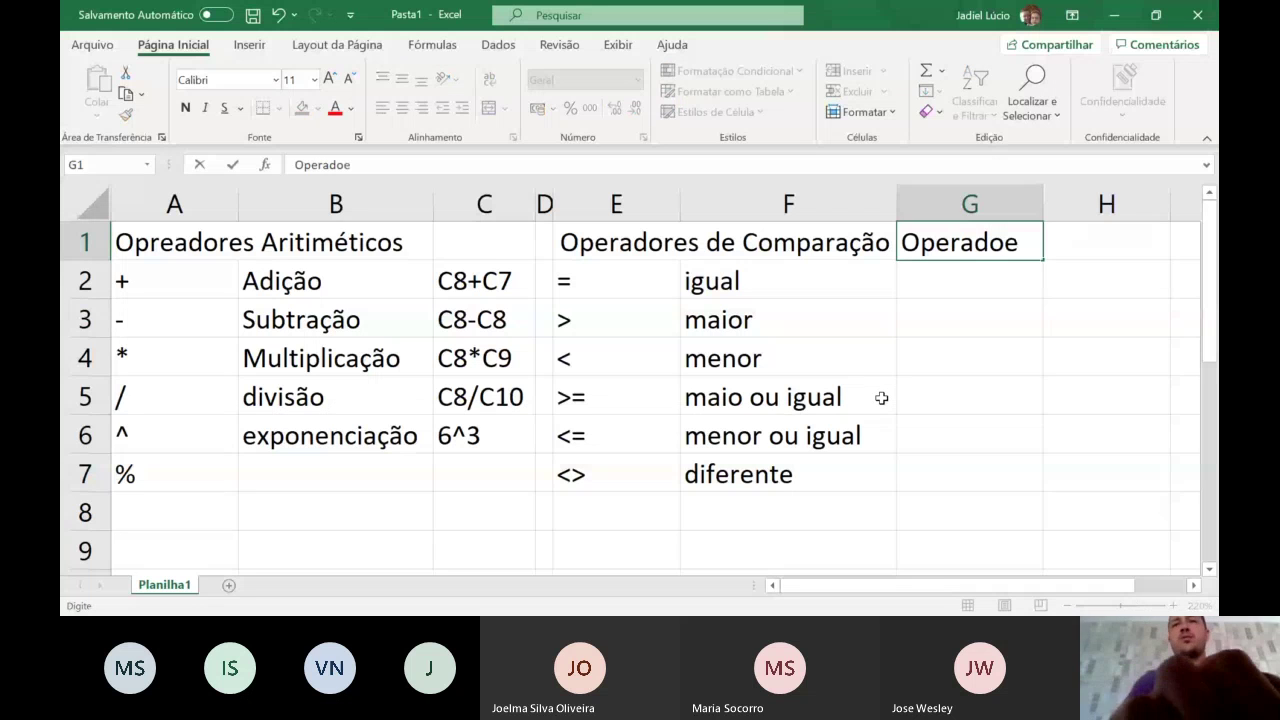
key("Left")
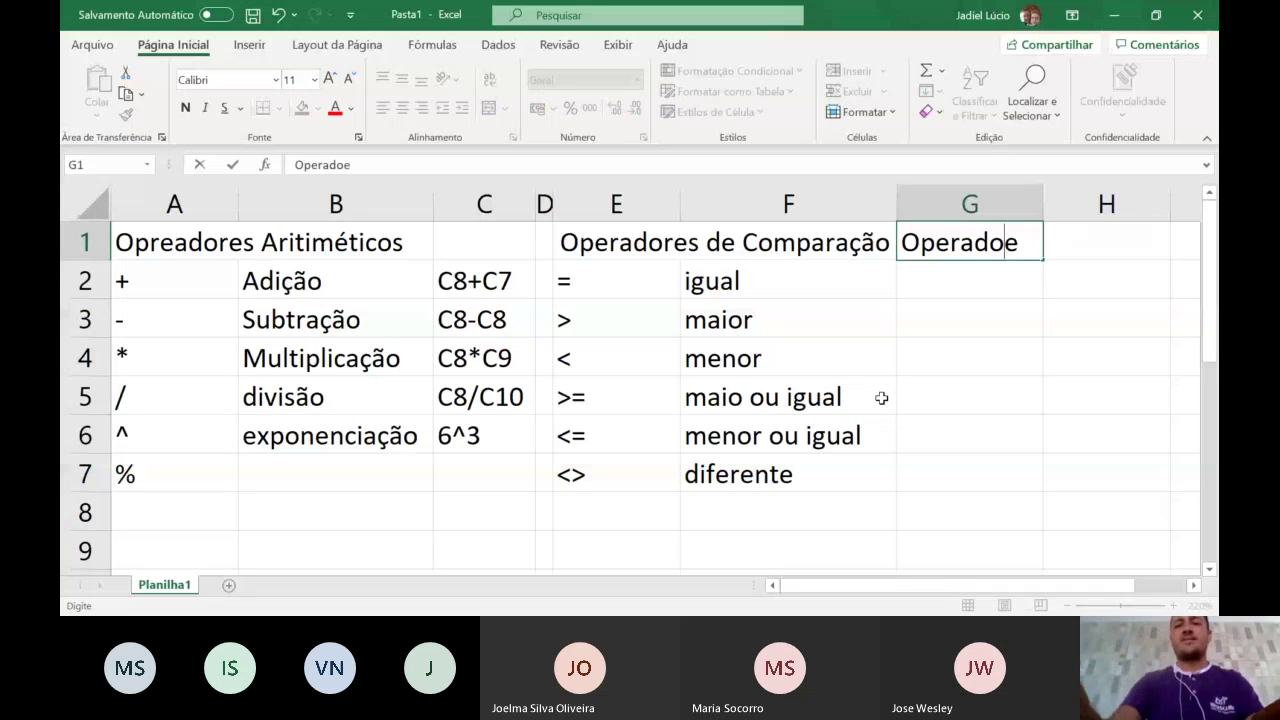
type("r")
key("Right")
type("s de Refer")
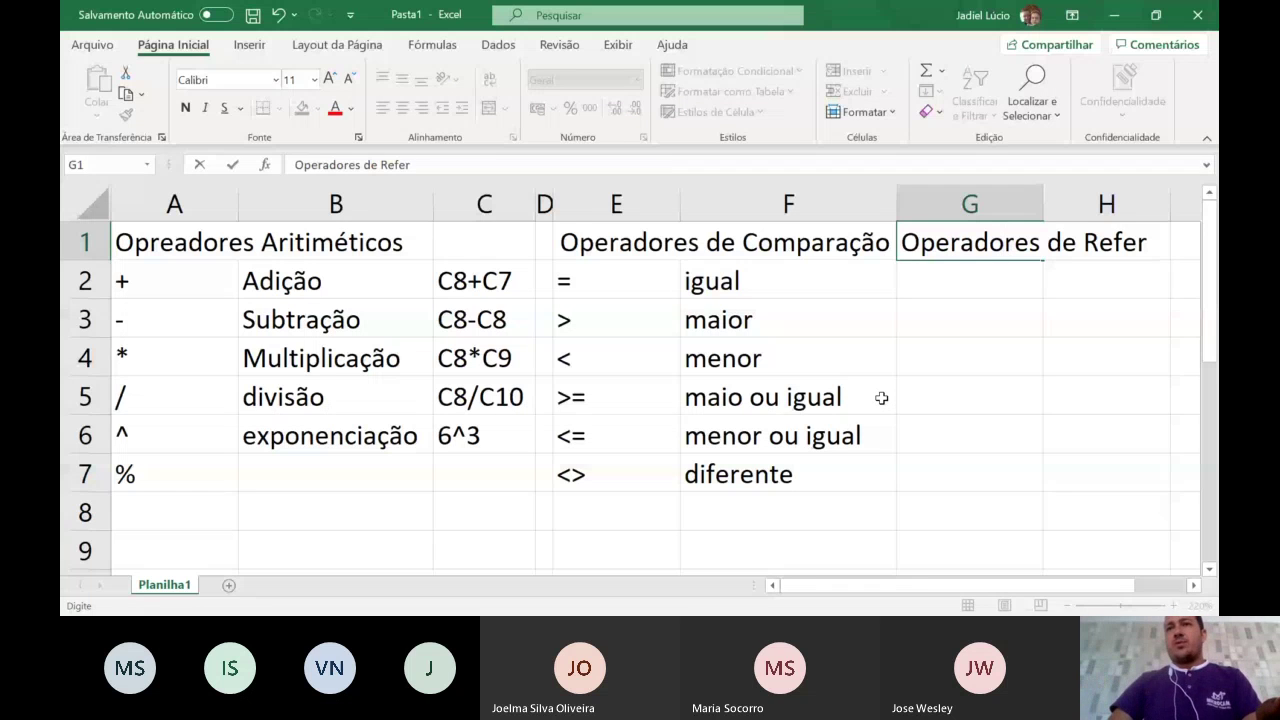
type("ência")
key("Return")
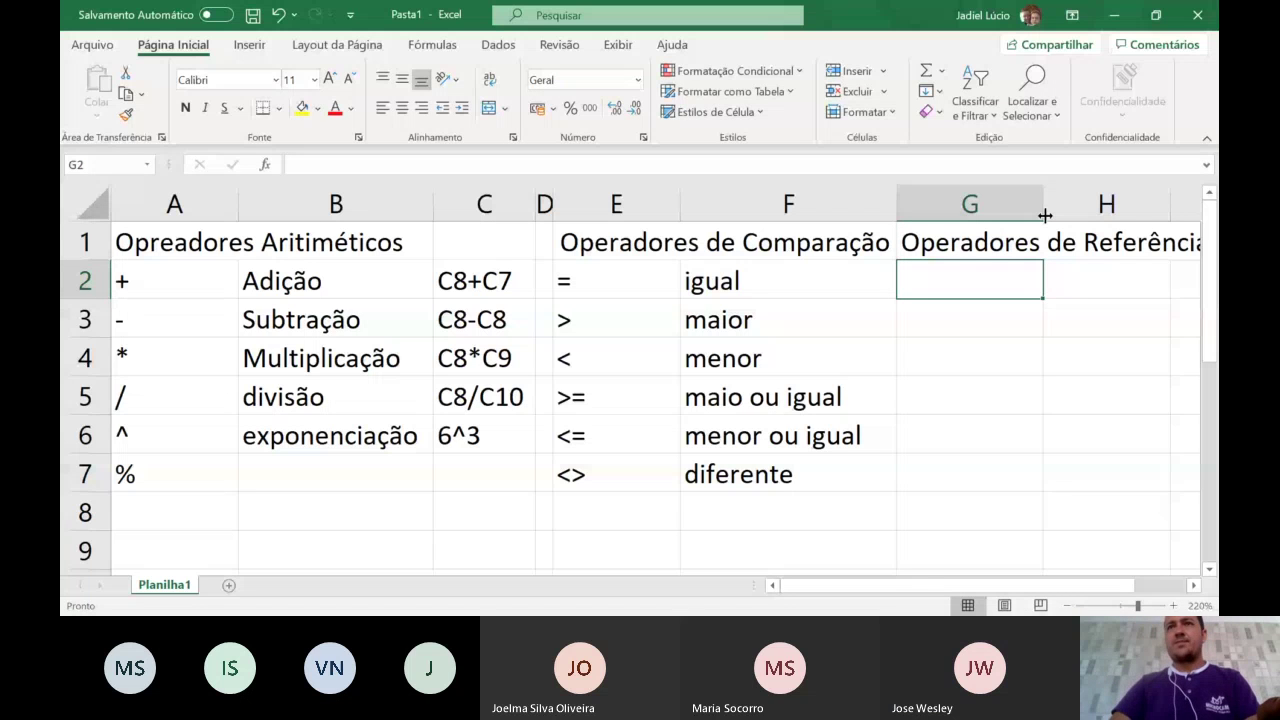
scroll(1088, 233, "right", 2)
left_click_drag(1073, 210, 1091, 214)
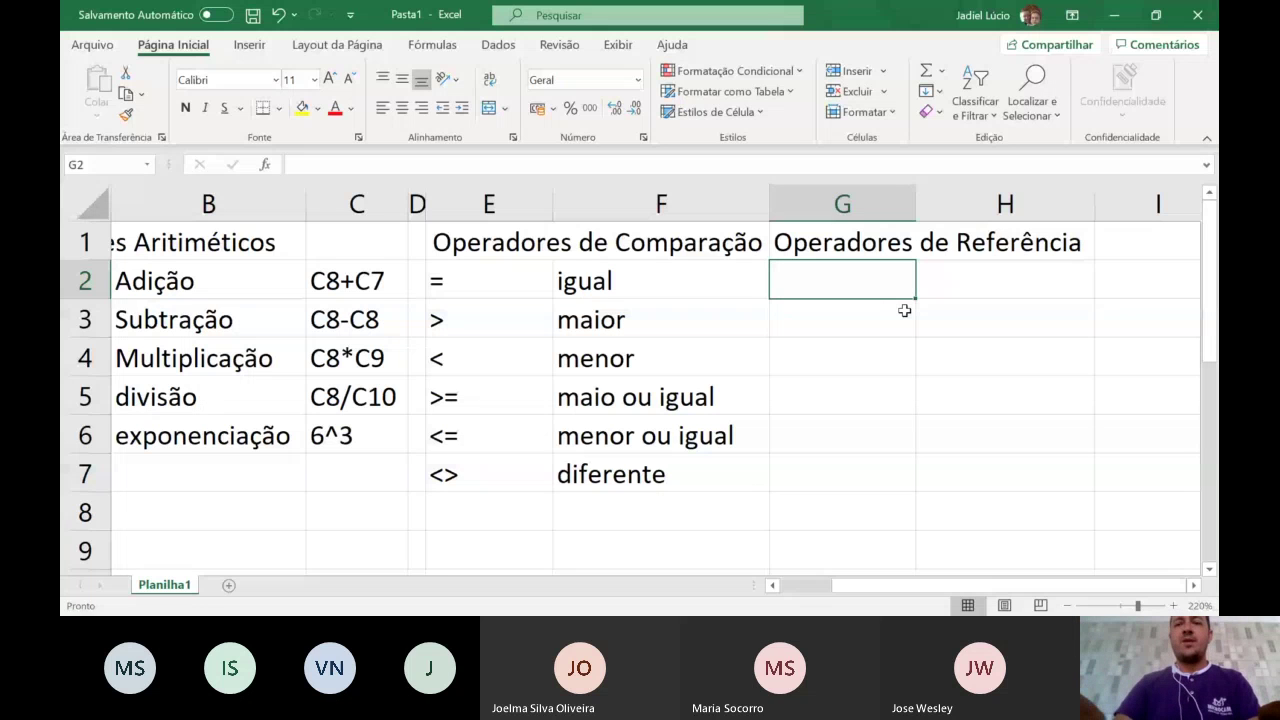
- List the reference operators ":" and ";" in G2 and G3 with their meanings "até" and "e" in H2 and H3
type(":")
key("Return")
type(";")
key("Return")
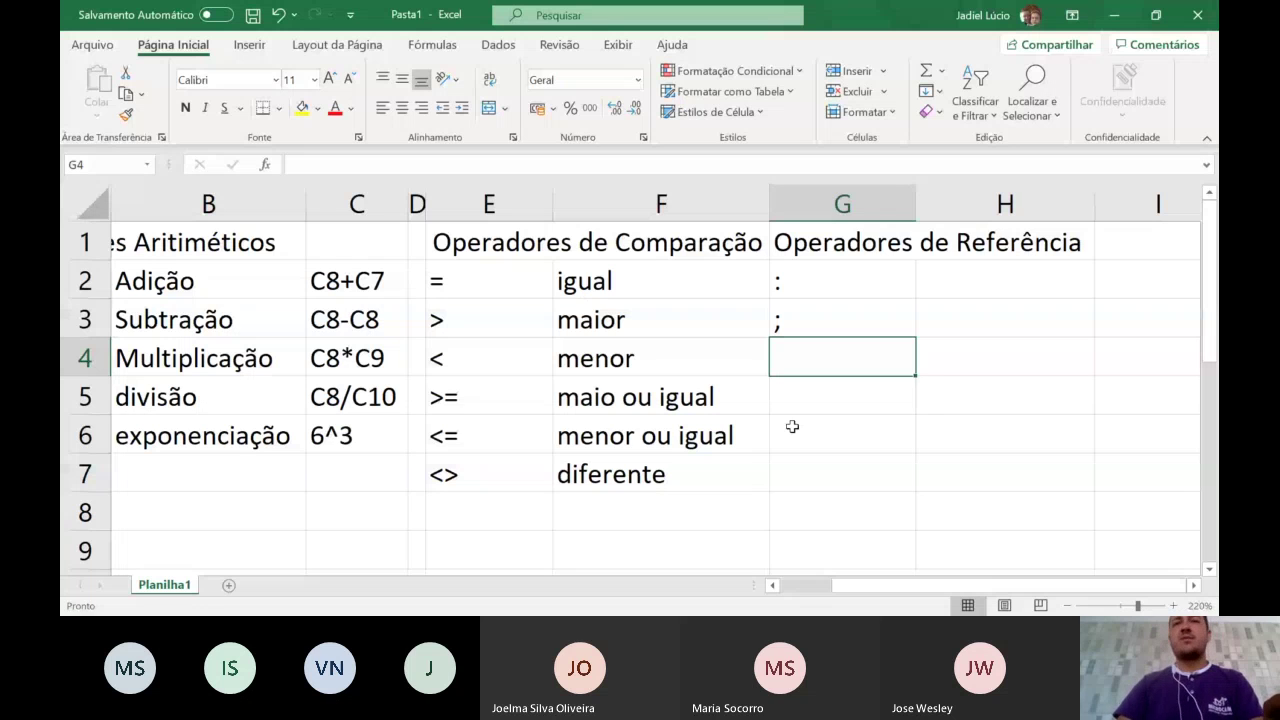
left_click(968, 284)
type("até")
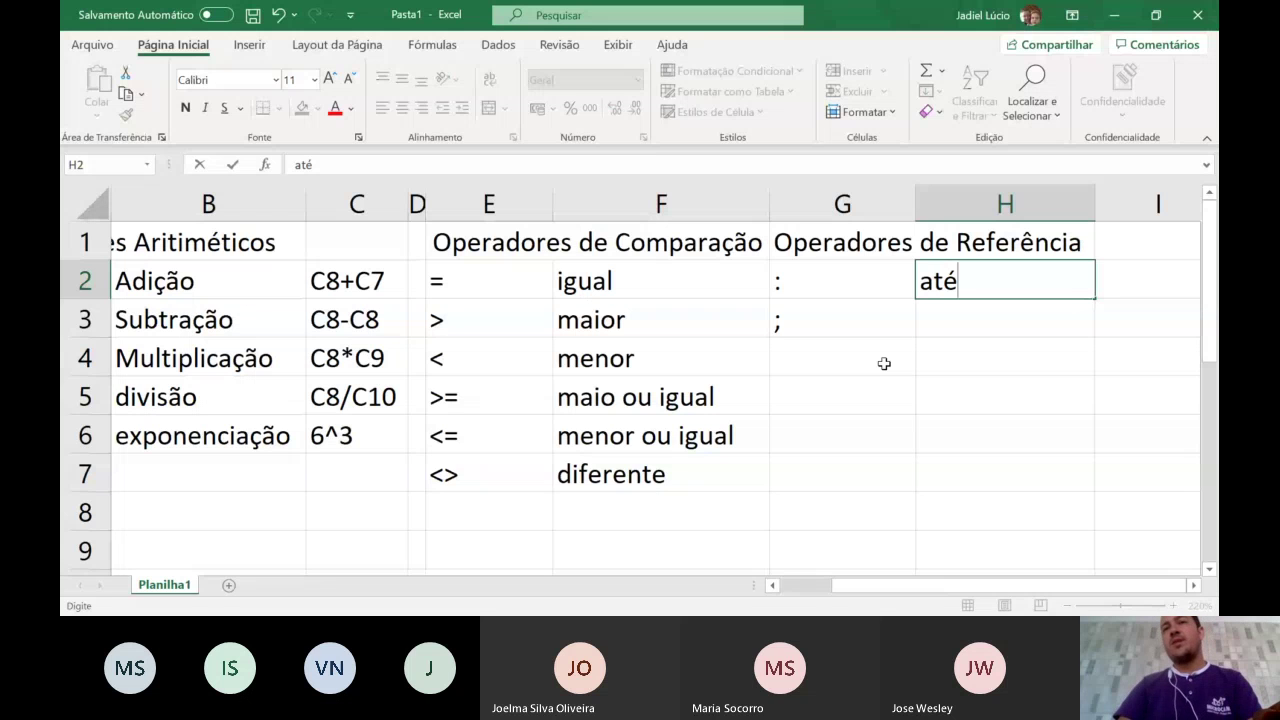
key("Return")
type("e")
left_click(857, 445)
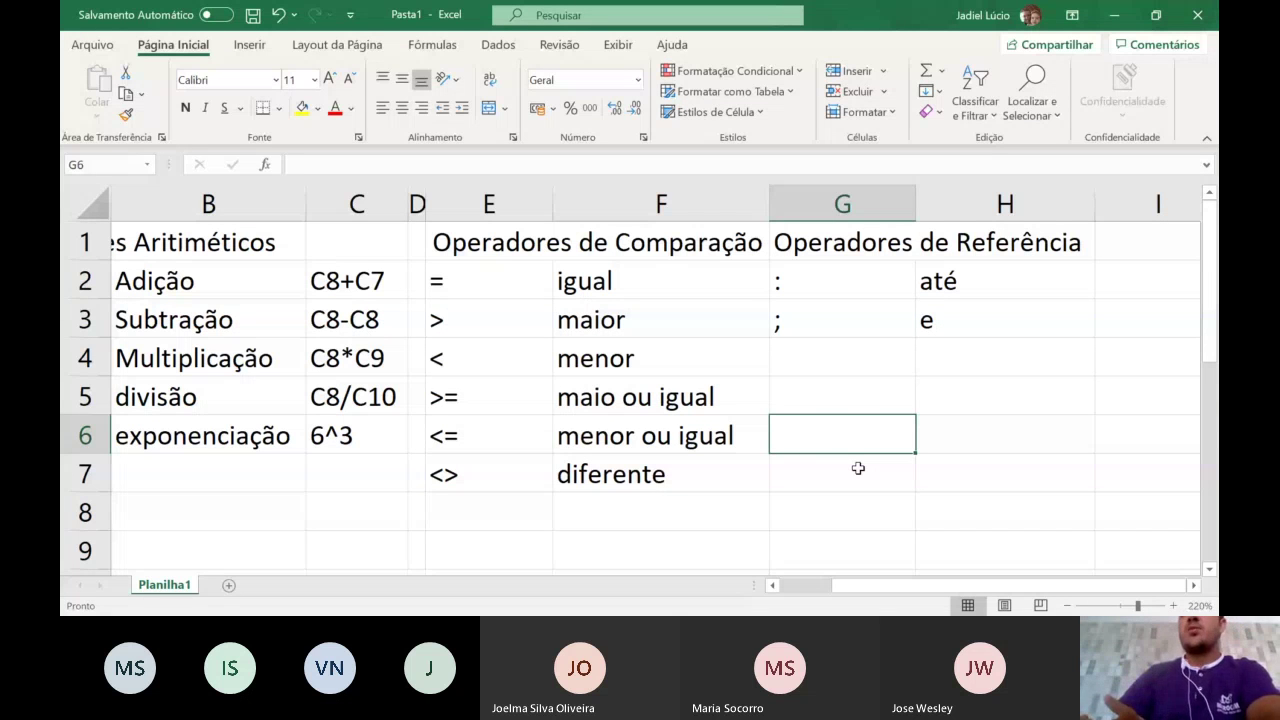
- In G8, write the formula =SOMA(F8:F12) to demonstrate the range operator
left_click(866, 511)
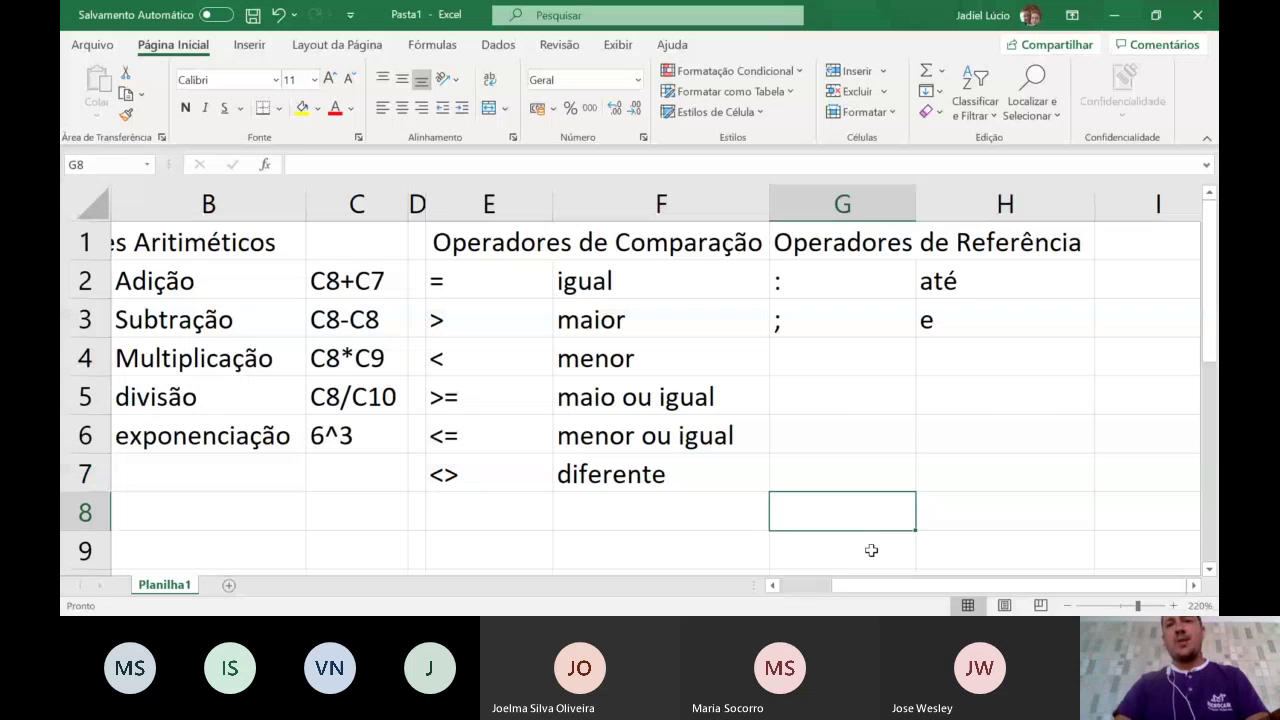
scroll(871, 550, "down", 1)
type("=SOMA(F8:F12")
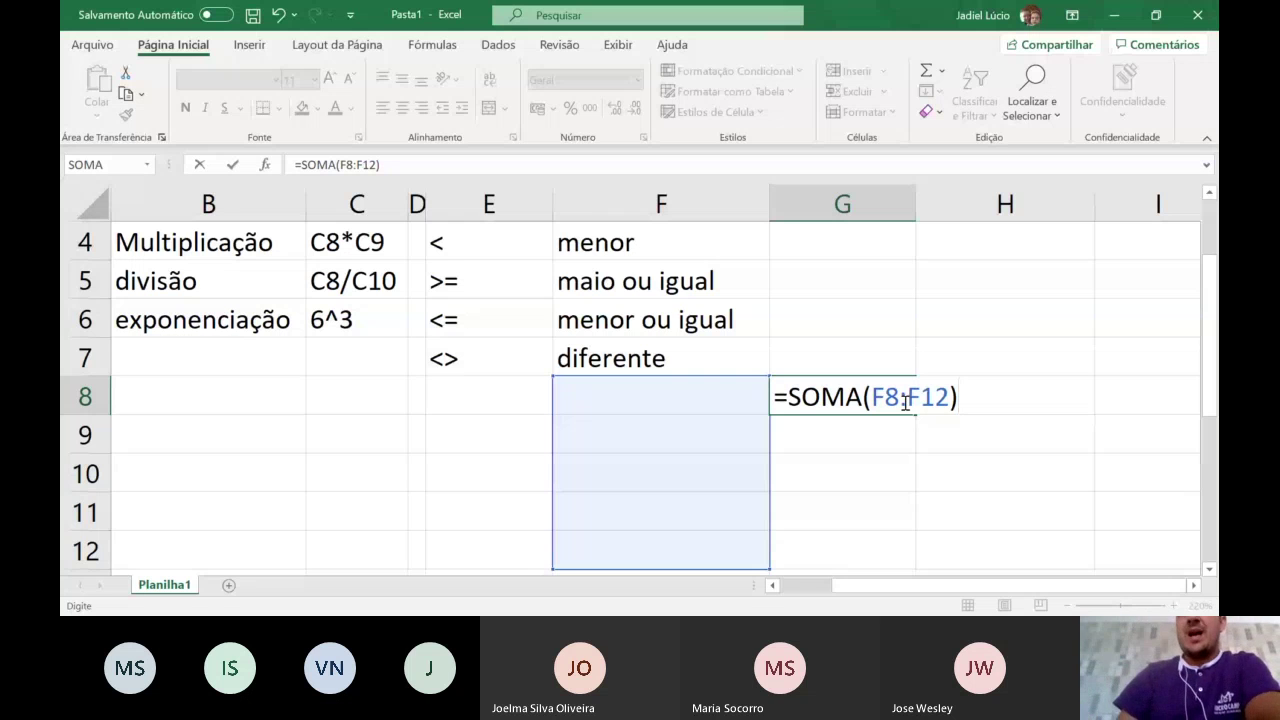
- Replace the colon in the G8 formula with a semicolon so that it reads =SOMA(F8;F12)
left_click(907, 396)
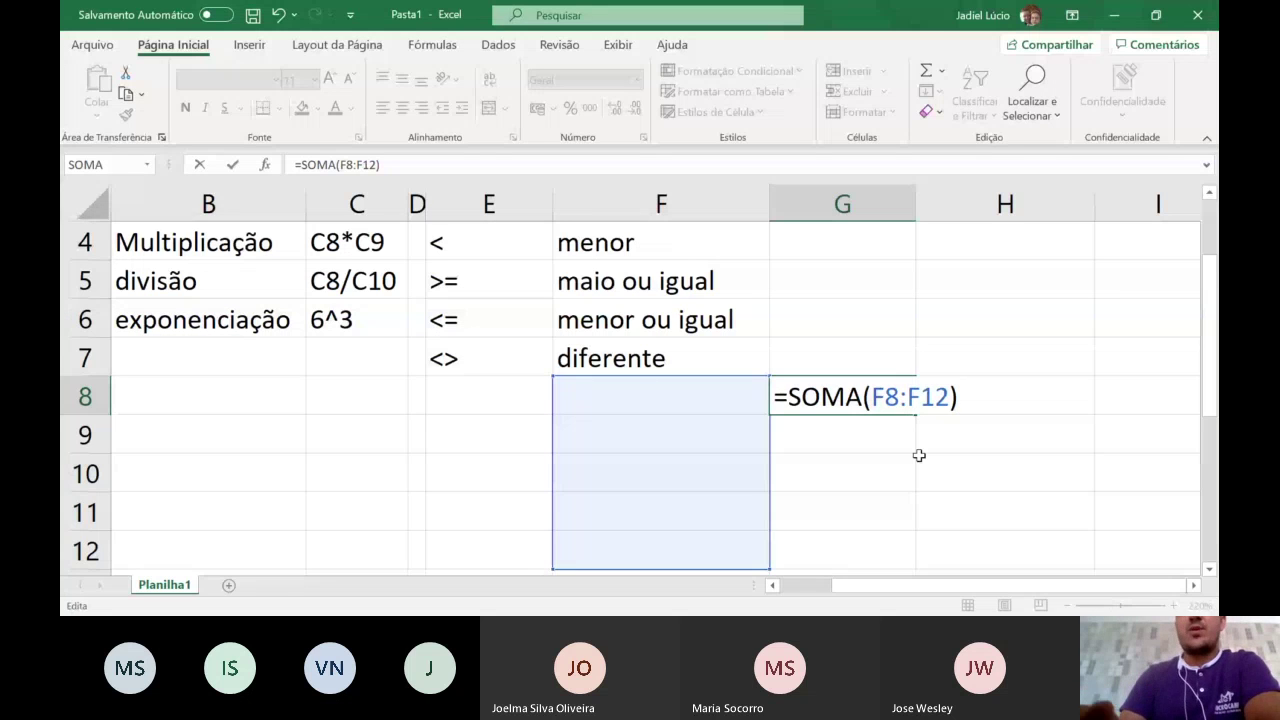
key("BackSpace")
type(";")
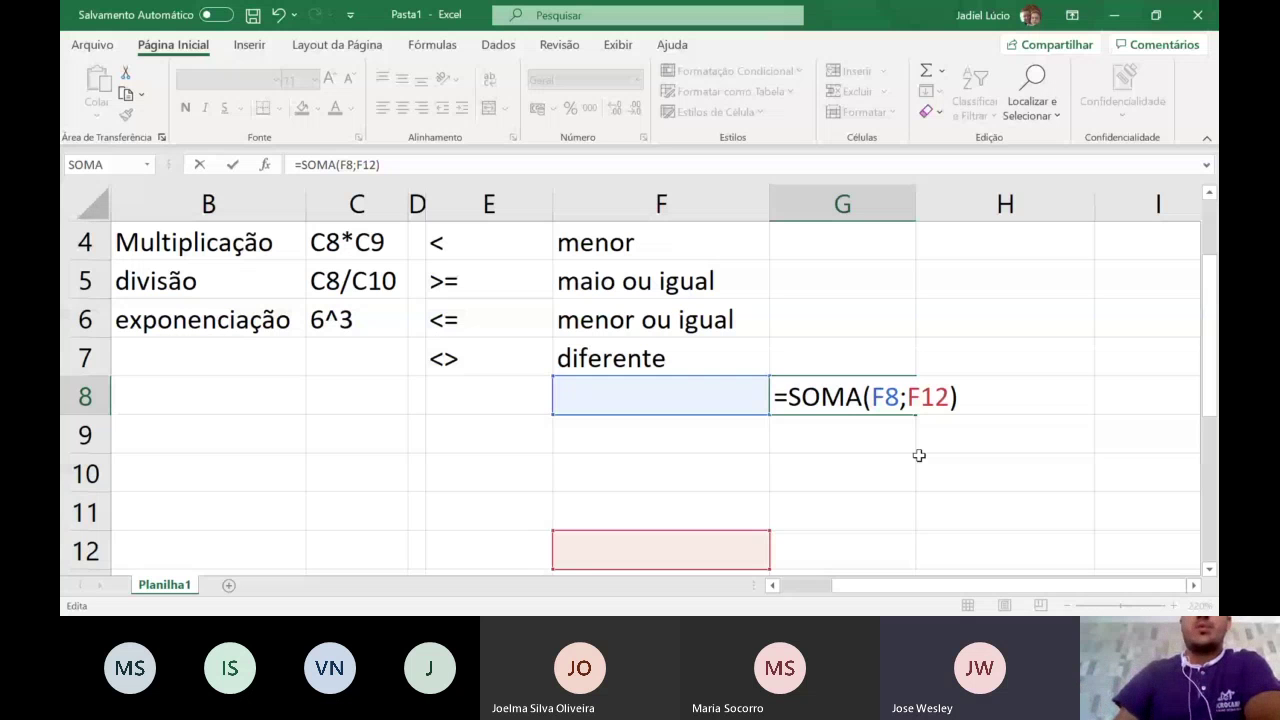
key("Return")
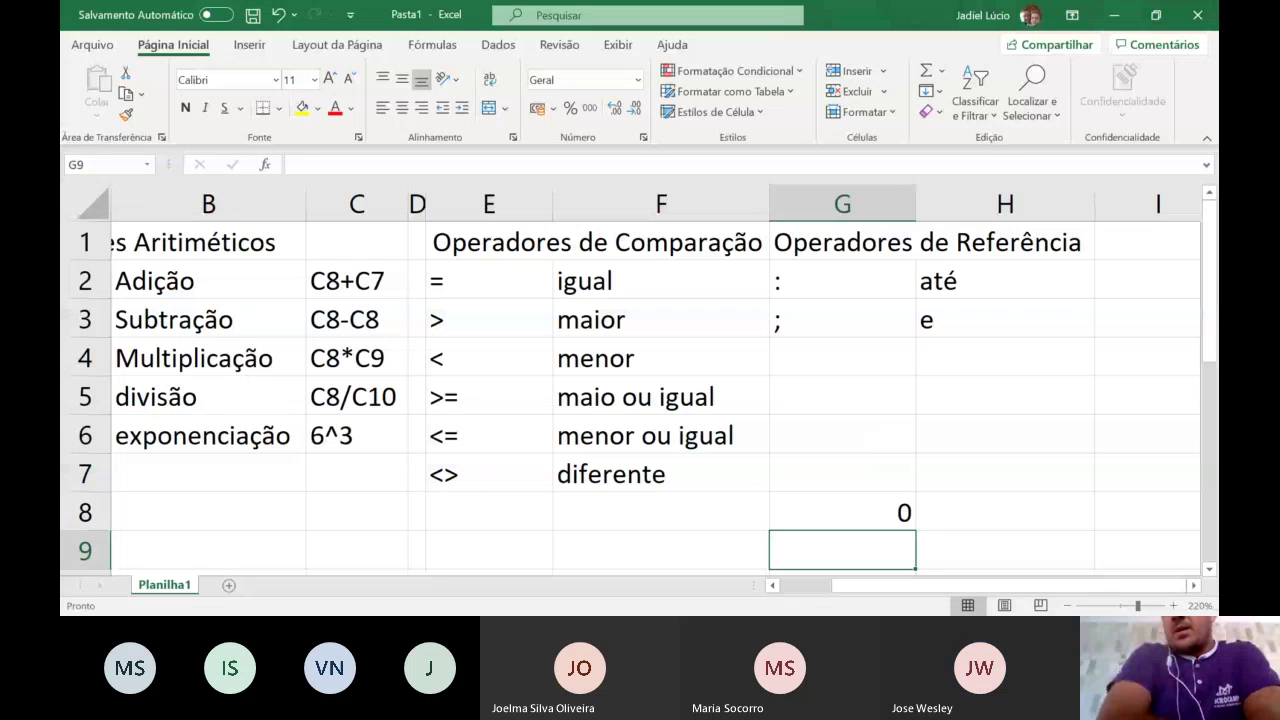
left_click(1170, 487)
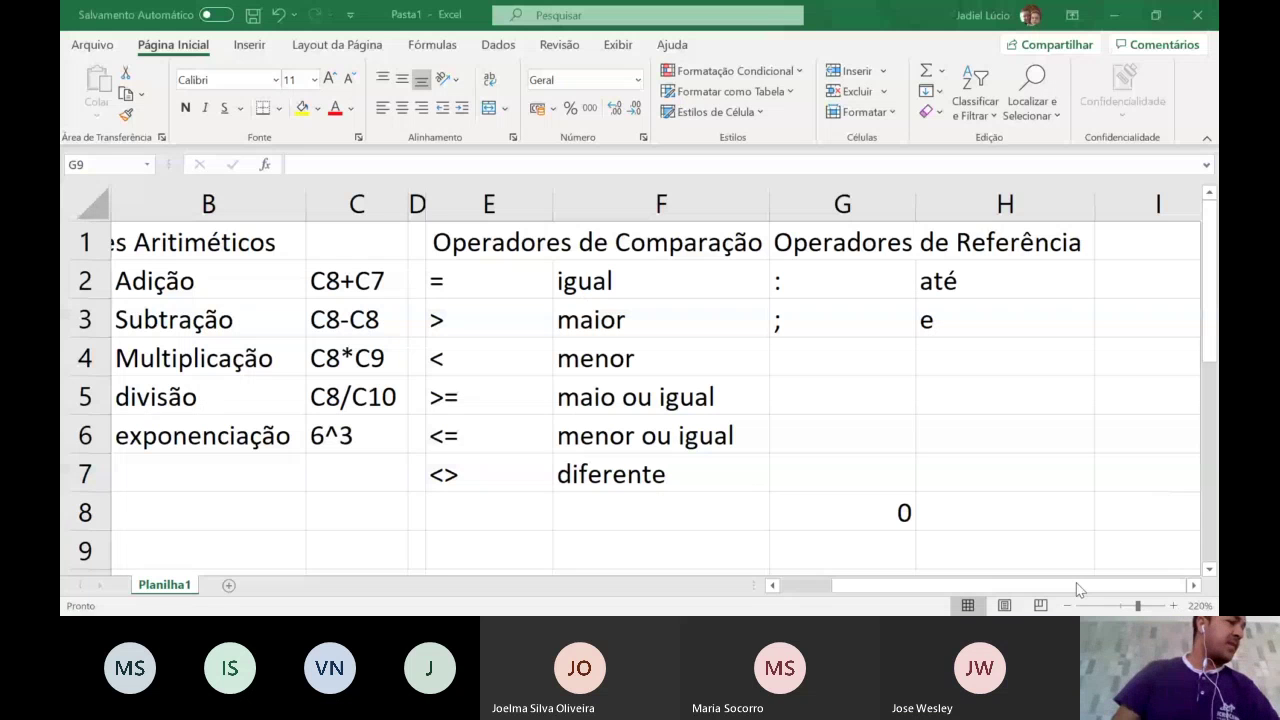
left_click(960, 433)
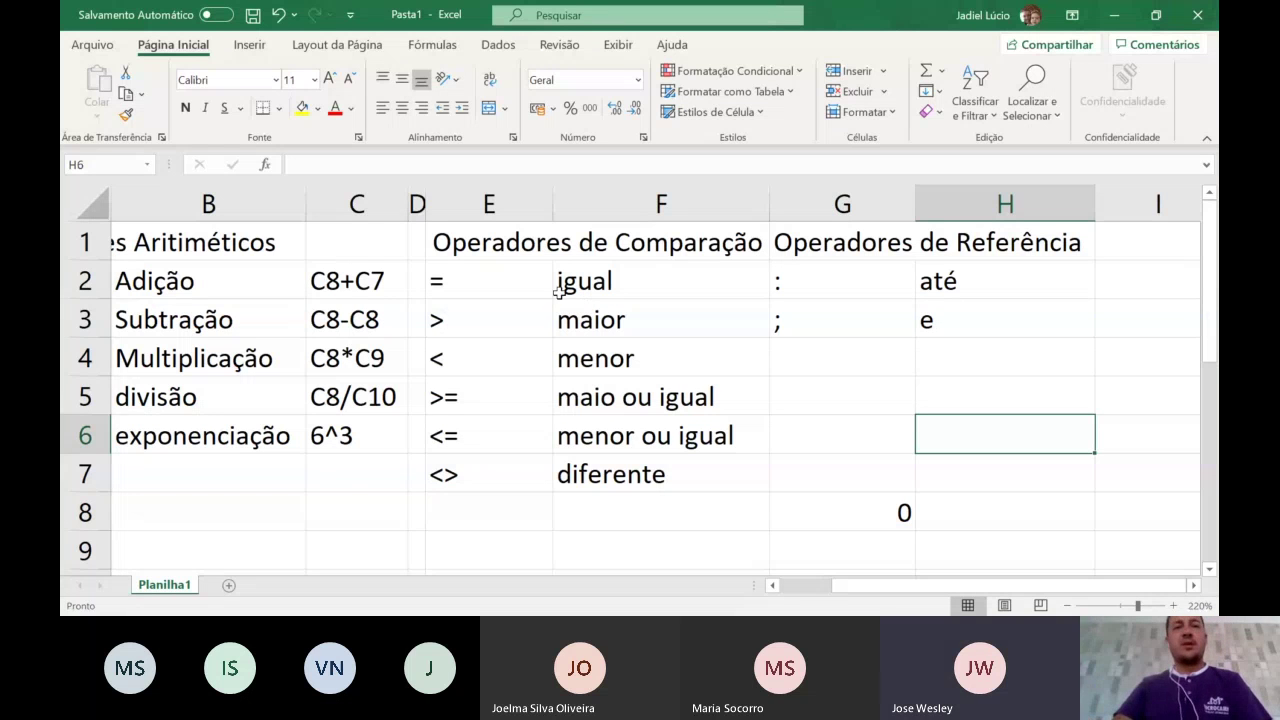
left_click(361, 525)
- In E8, enter the formula =B2+B3 to try adding two text cells
scroll(810, 590, "left", 2)
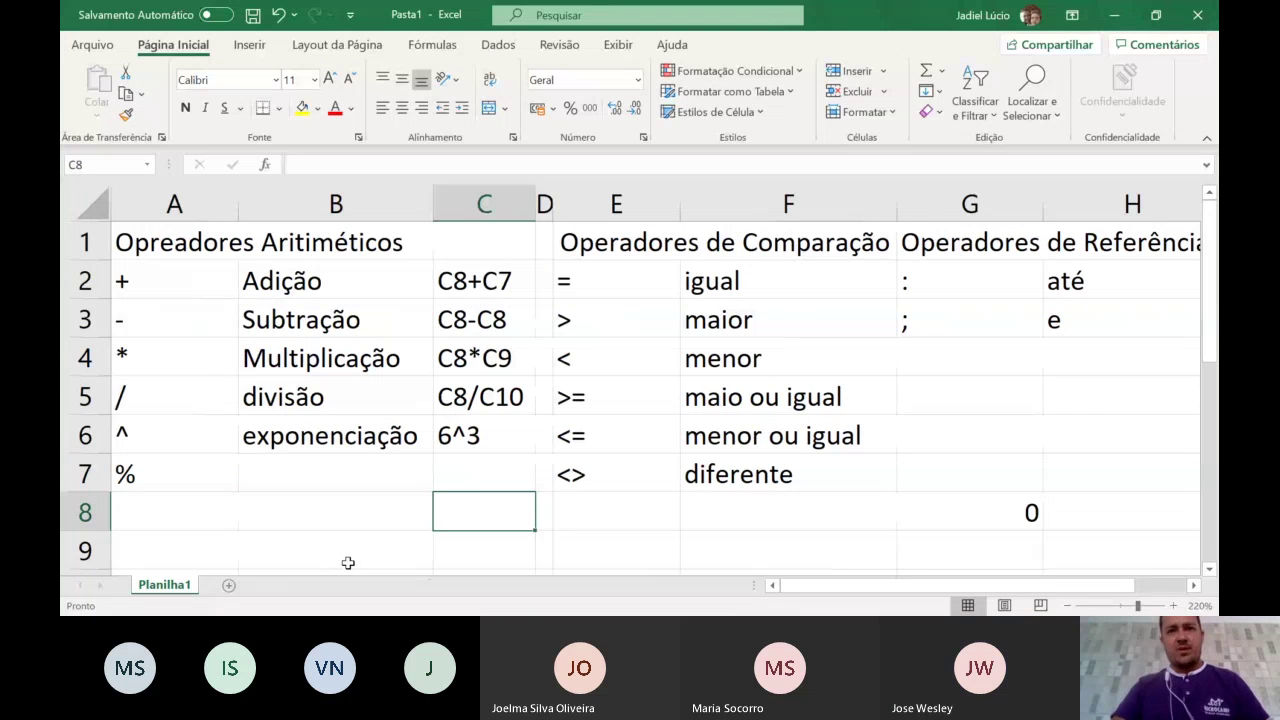
left_click(618, 502)
type("=")
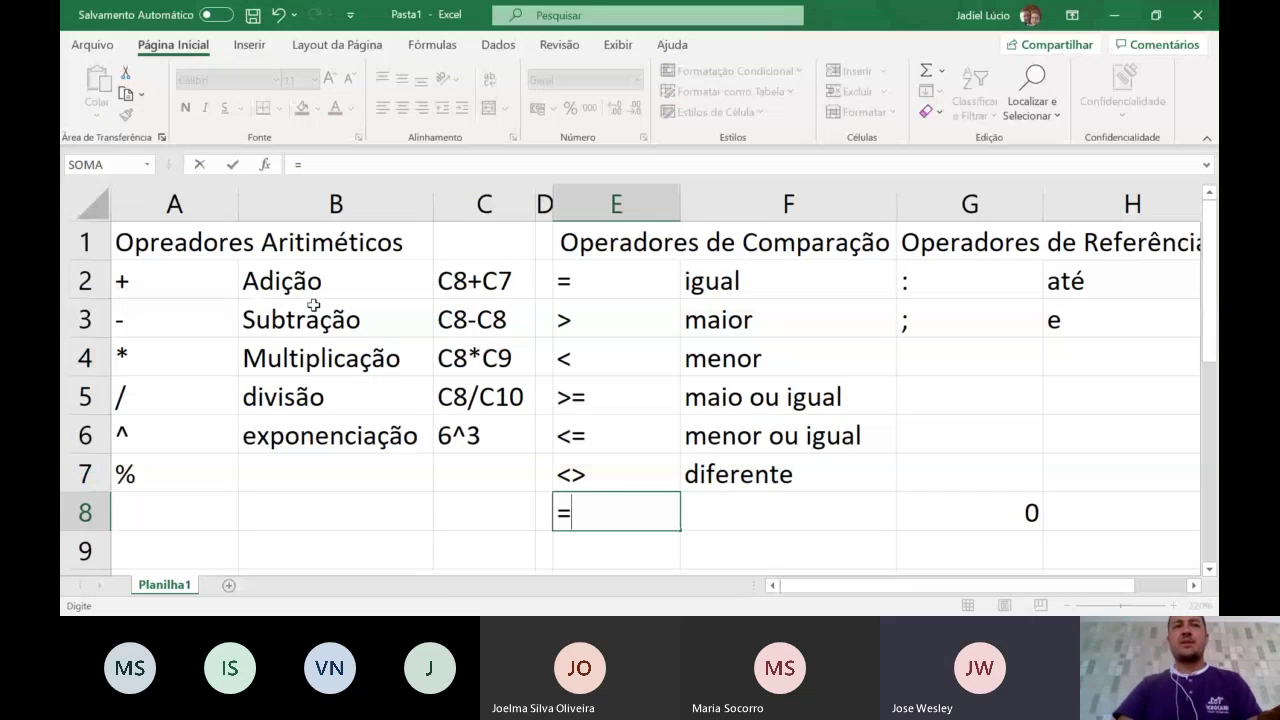
left_click(316, 285)
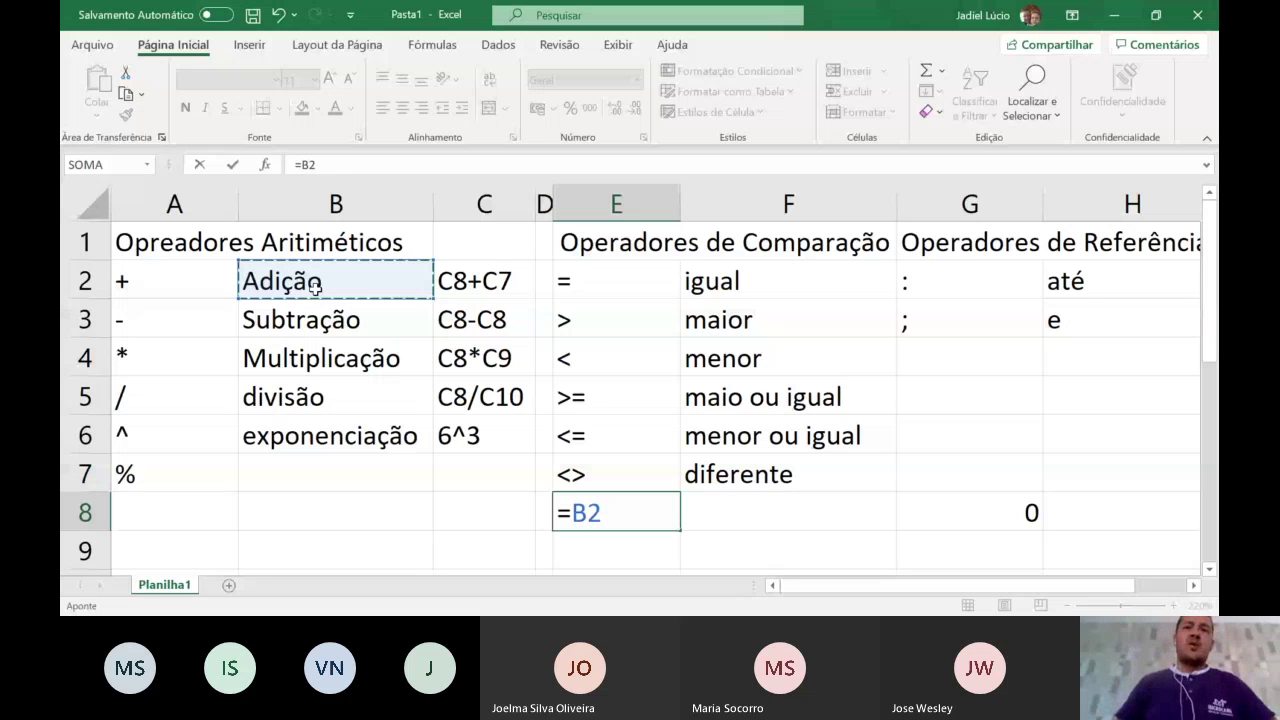
key("Return")
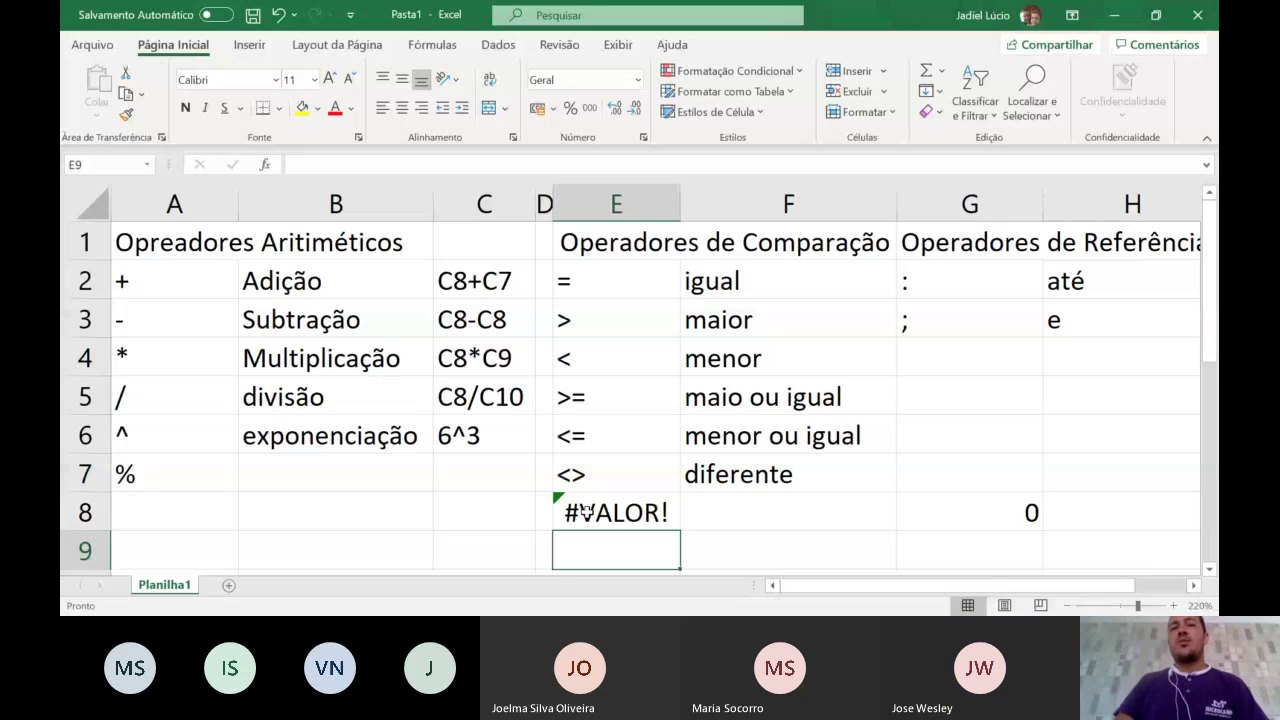
- Check the error indicator on cell E8 and clear the formula from it
left_click(585, 511)
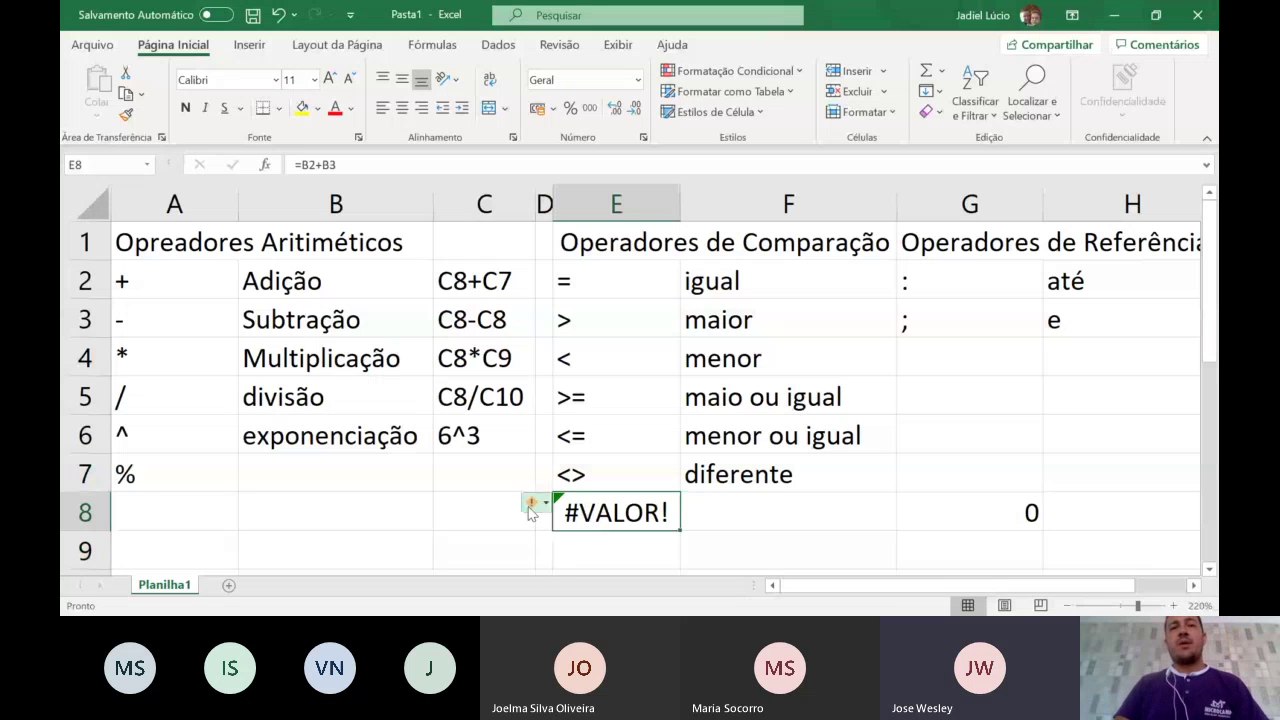
mouse_move(535, 512)
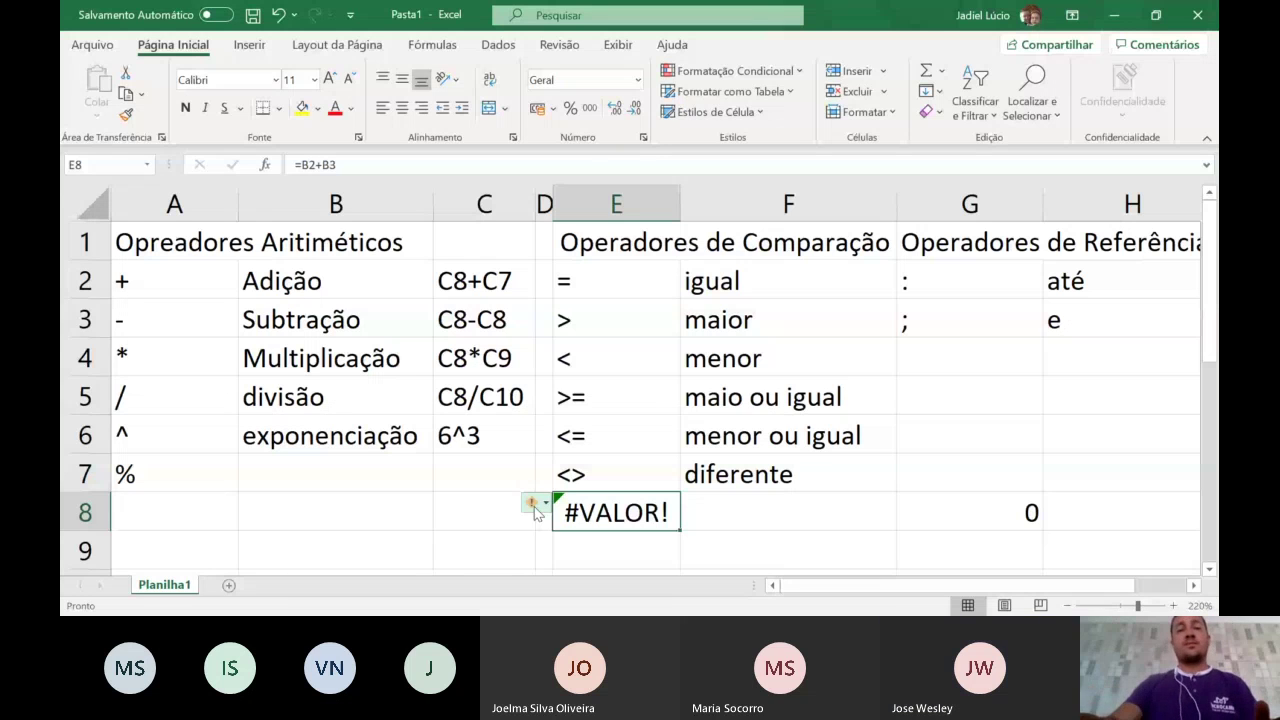
key("Delete")
left_click(523, 521)
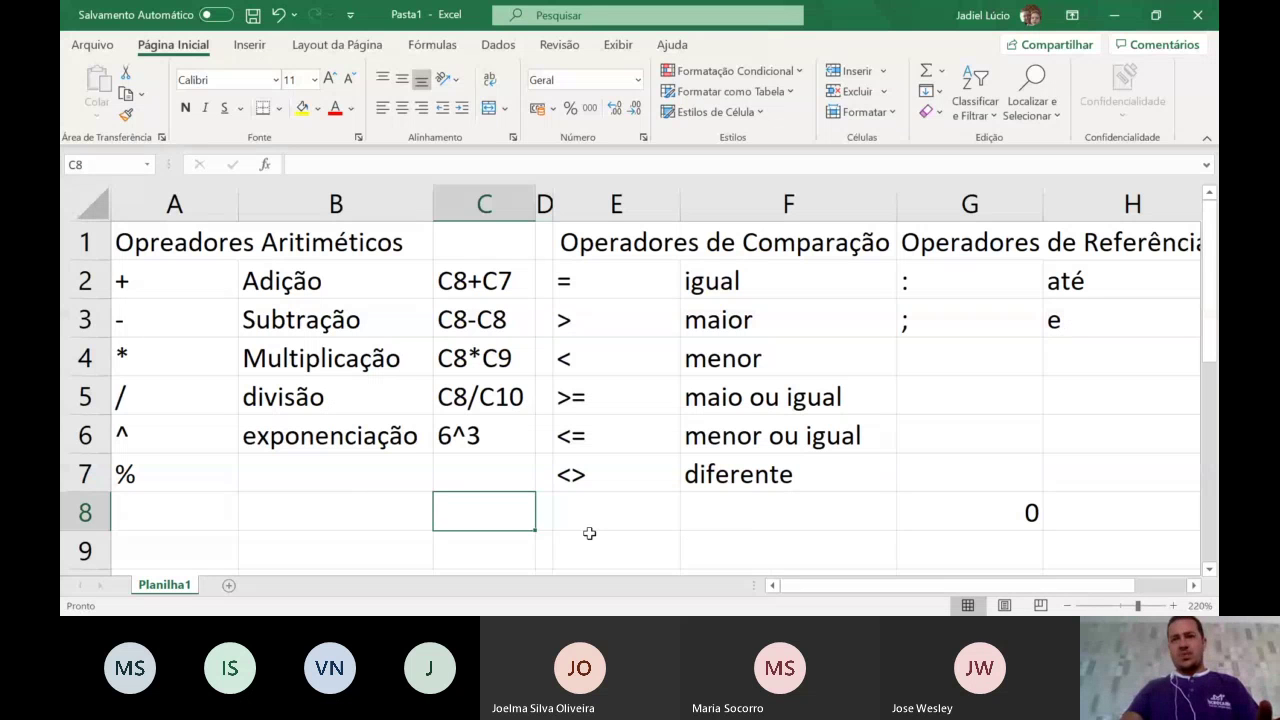
- Enter the example numbers 56, 87, 989 and 554 in cells I2 to I5
left_click_drag(860, 588, 912, 588)
left_click(1147, 280)
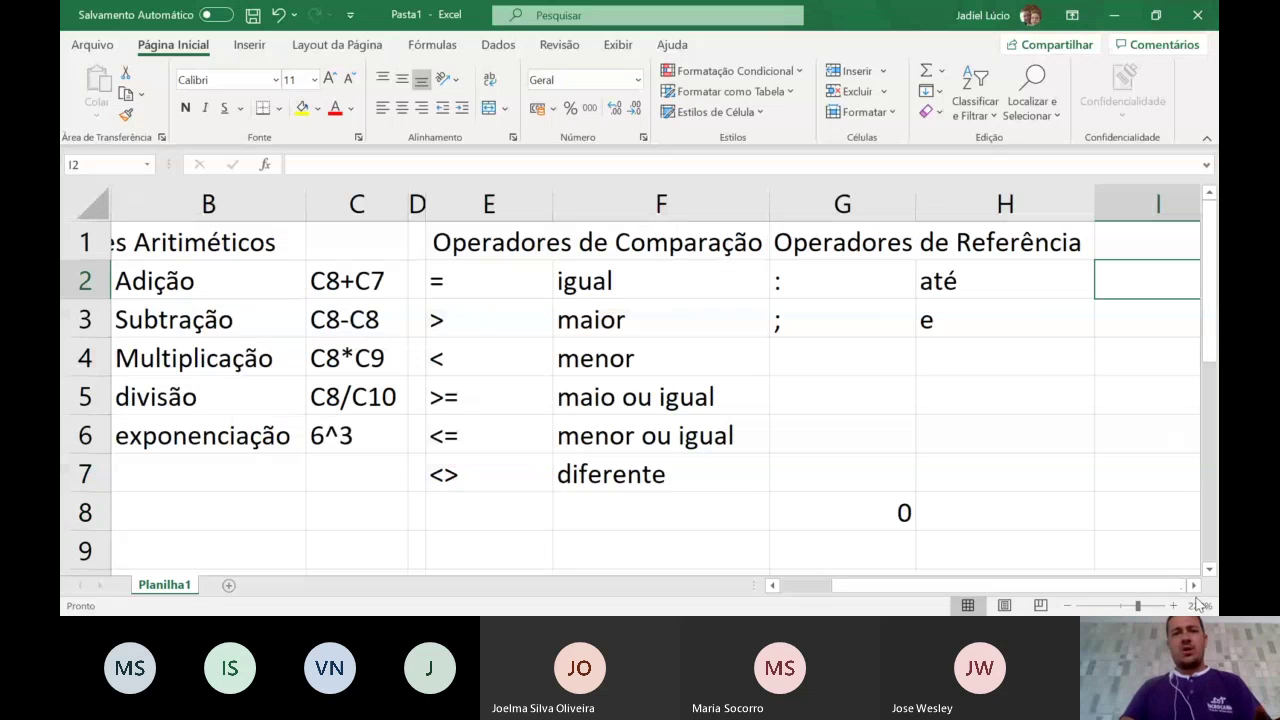
type("56")
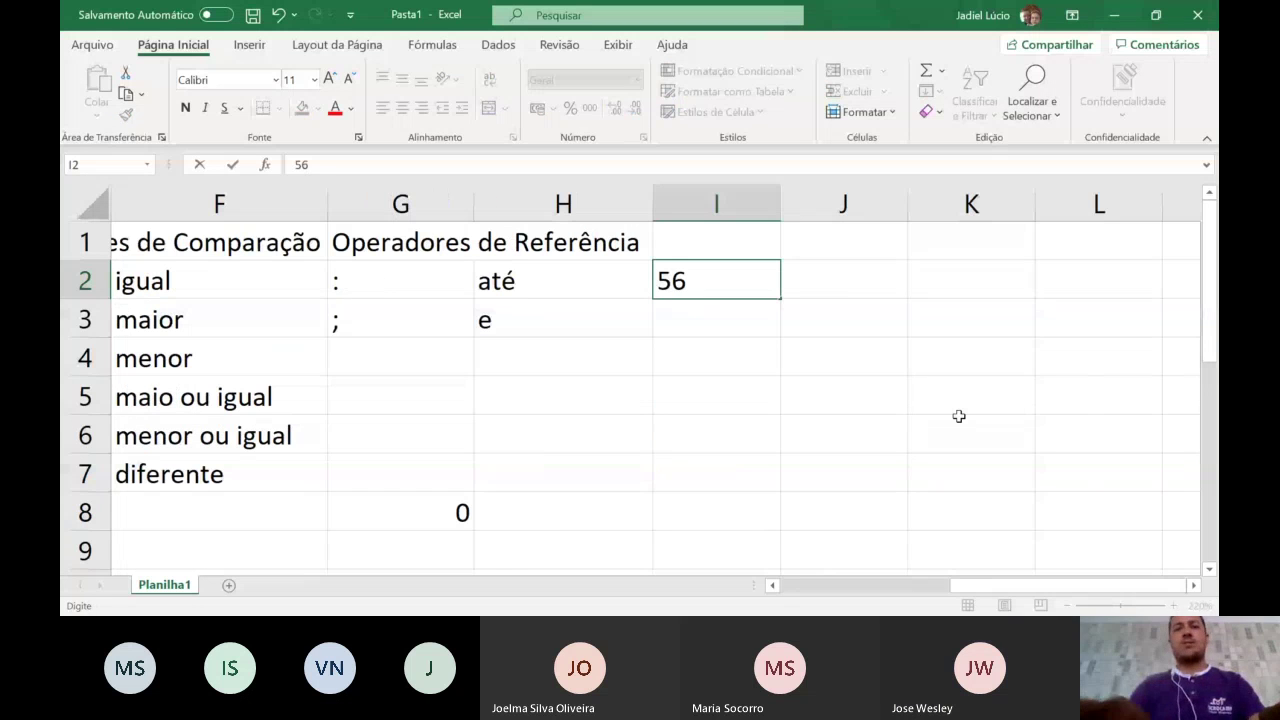
key("Return")
type("87")
key("Return")
type("989")
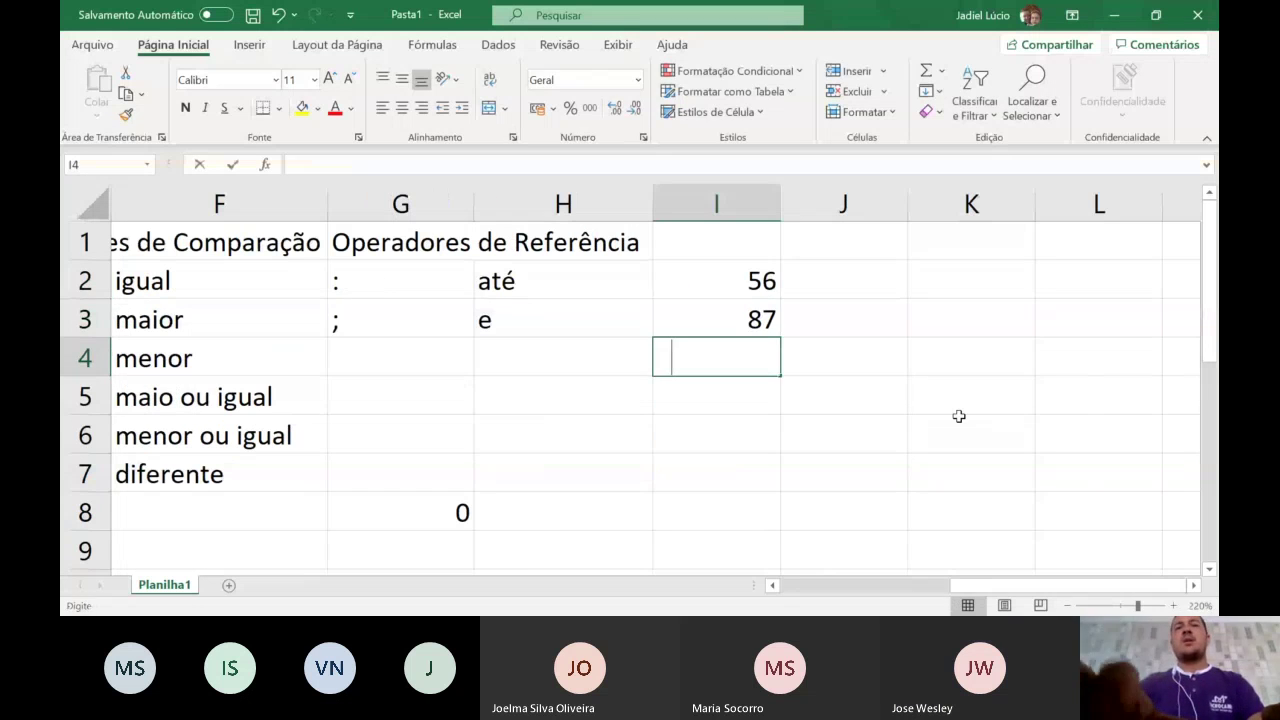
key("Return")
type("5")
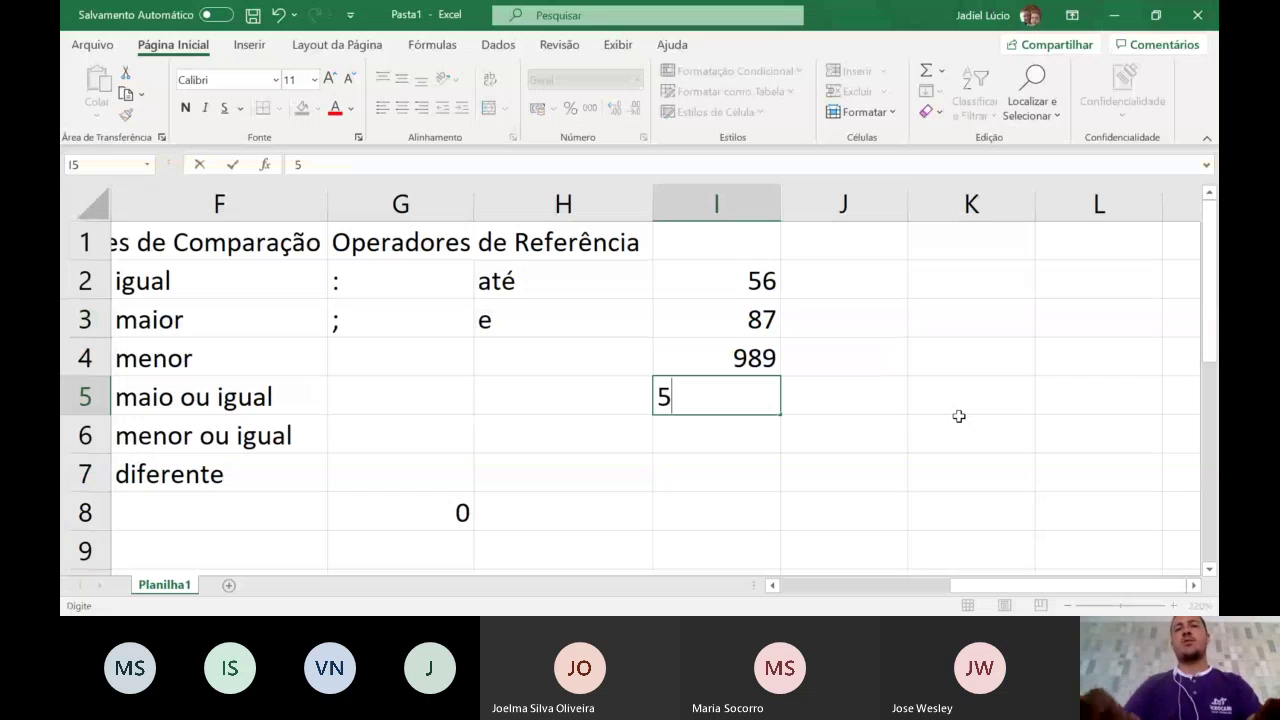
type("54")
key("Return")
- In I6, add the numbers above with the formula =SOMA(I2:I5)
type("=soma")
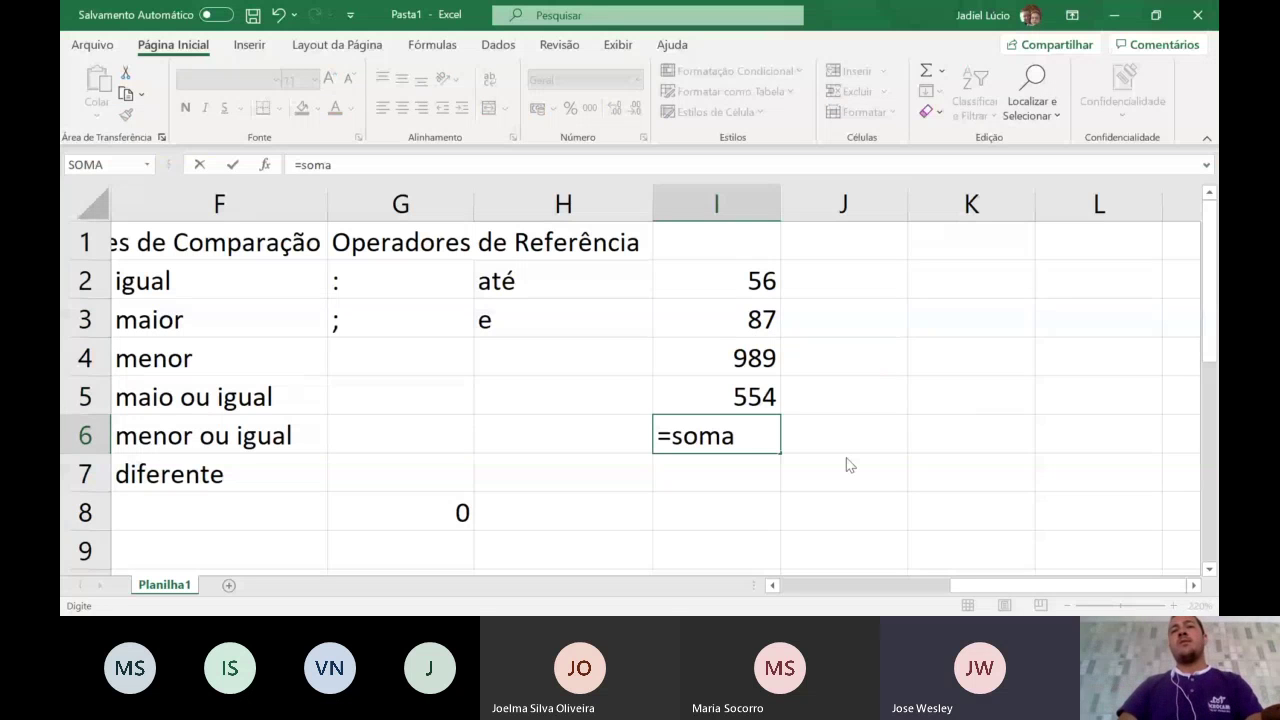
key("Tab")
left_click_drag(730, 281, 743, 390)
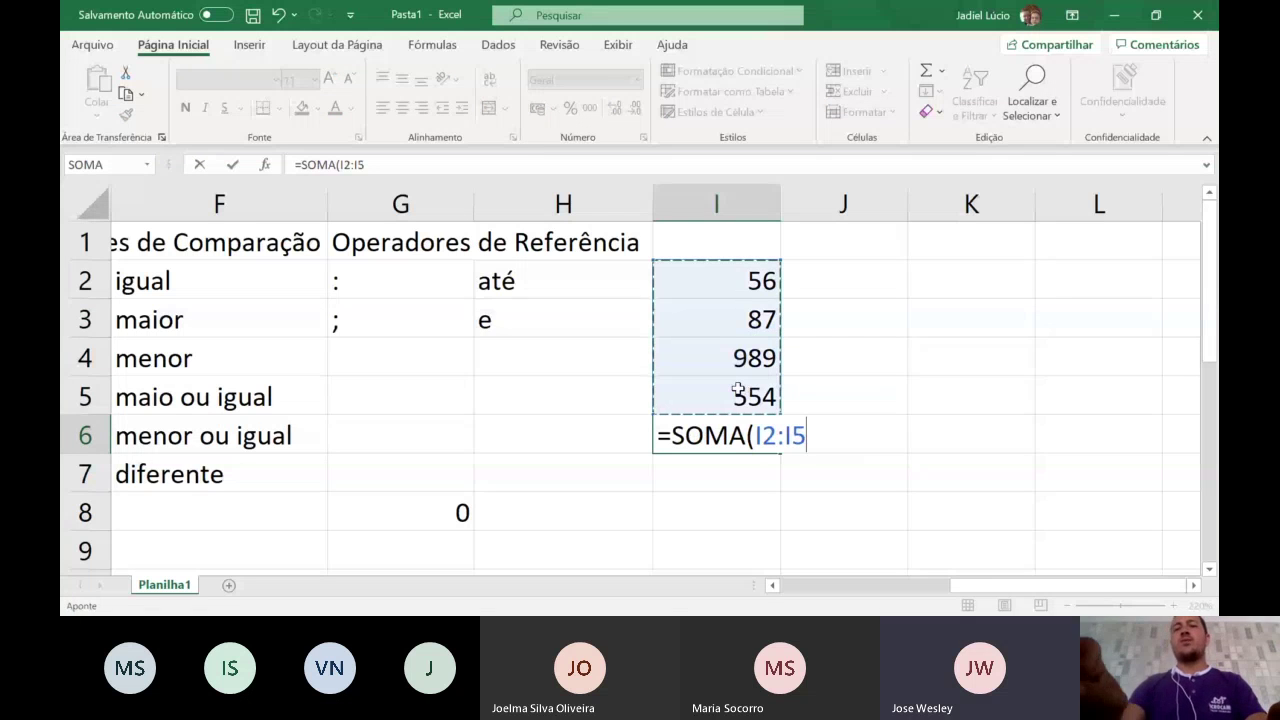
type(")")
key("Return")
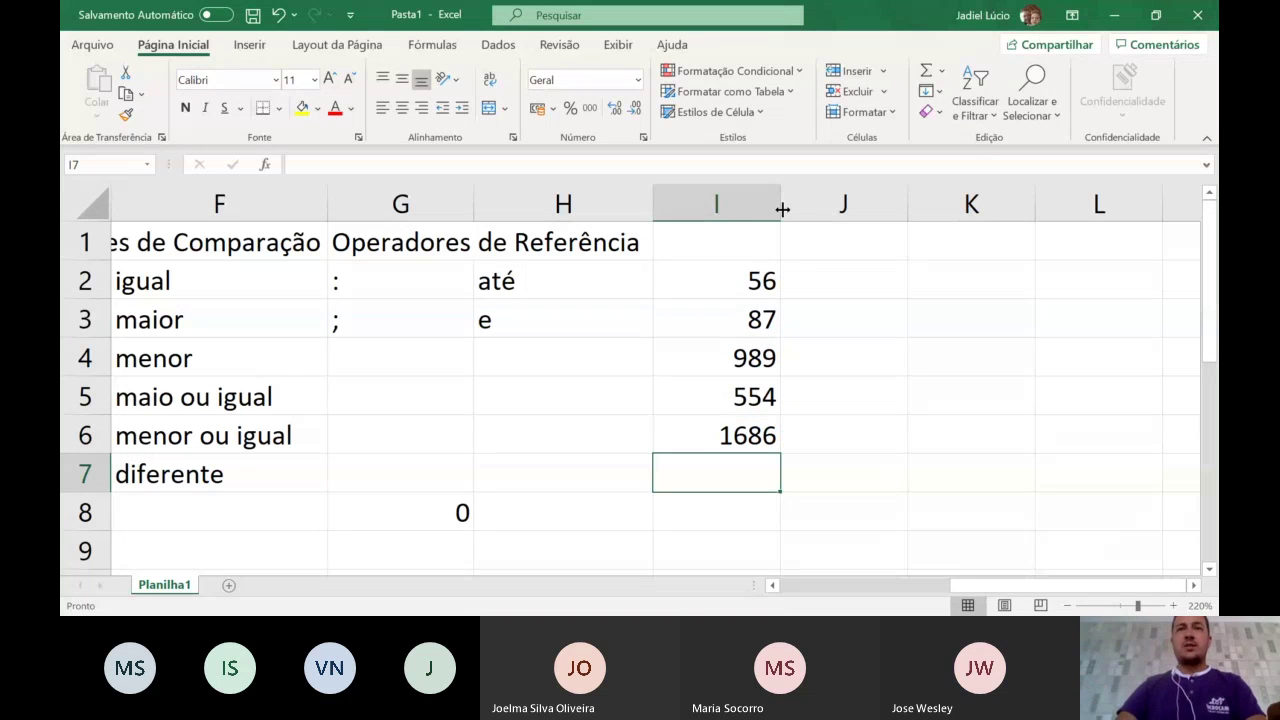
- Narrow column I until the sum in I6 no longer fits, and autofit the column to its contents
left_click_drag(782, 208, 727, 212)
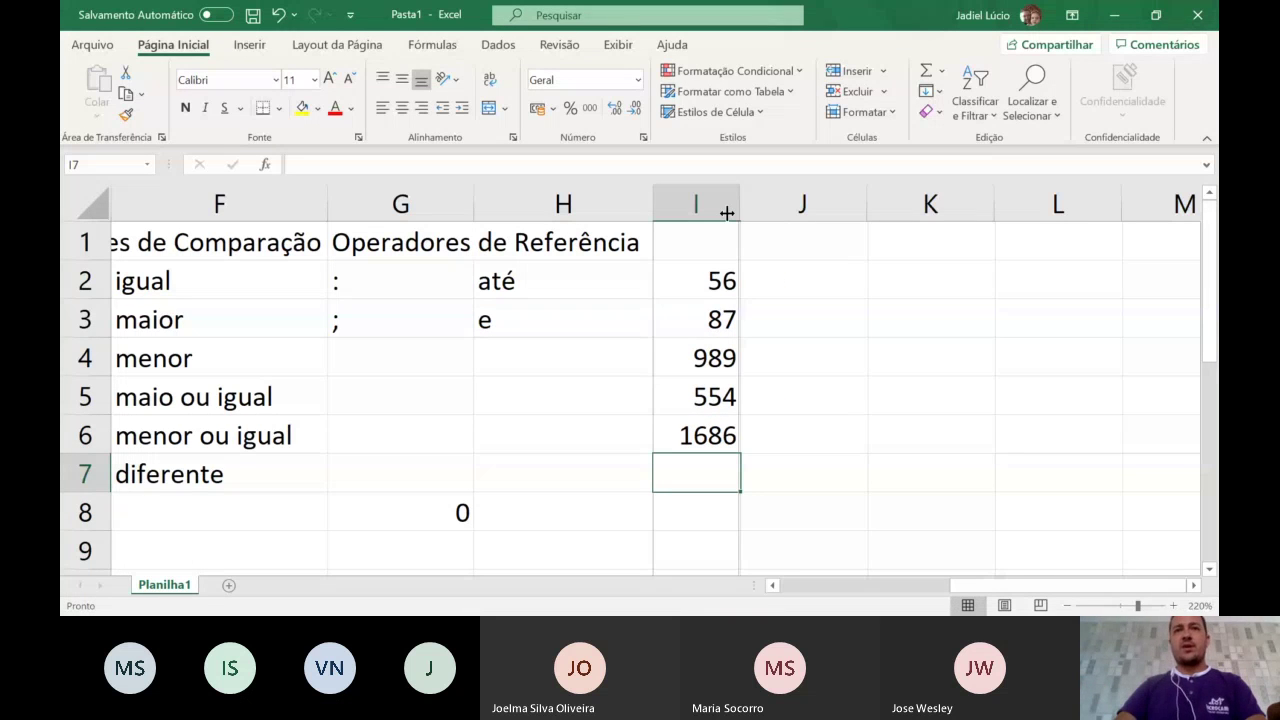
left_click_drag(727, 212, 692, 212)
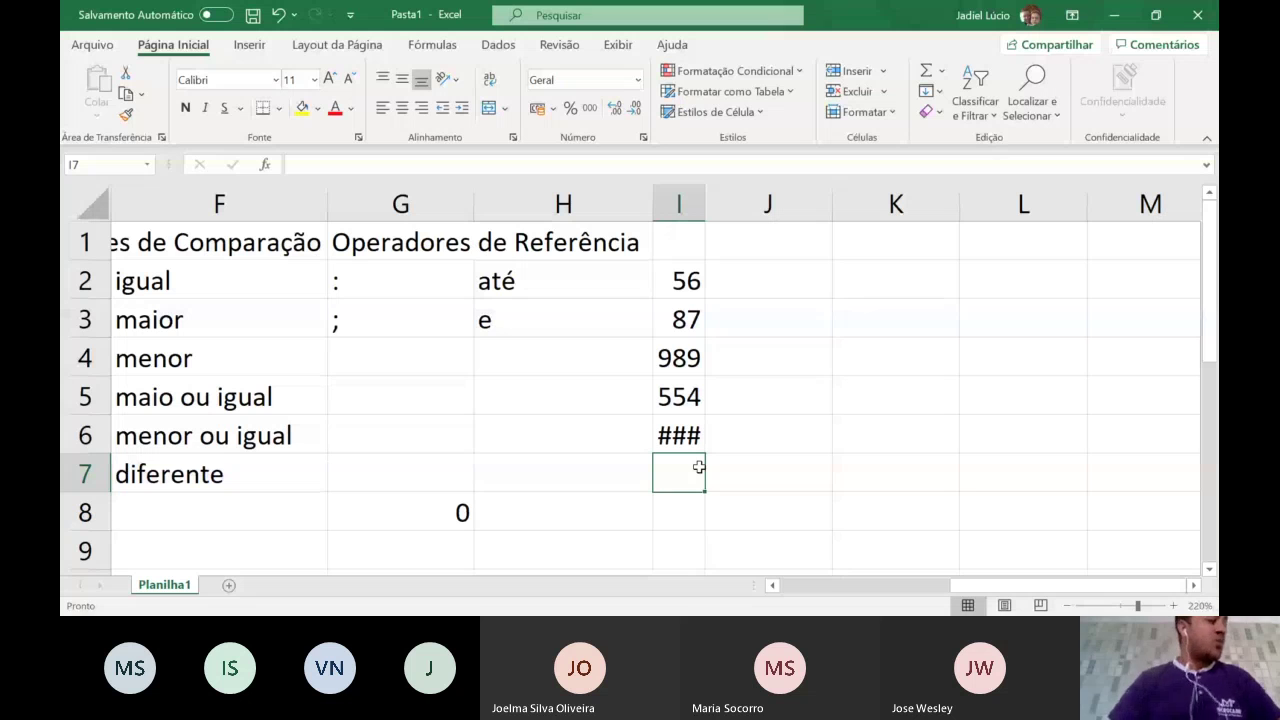
left_click(690, 433)
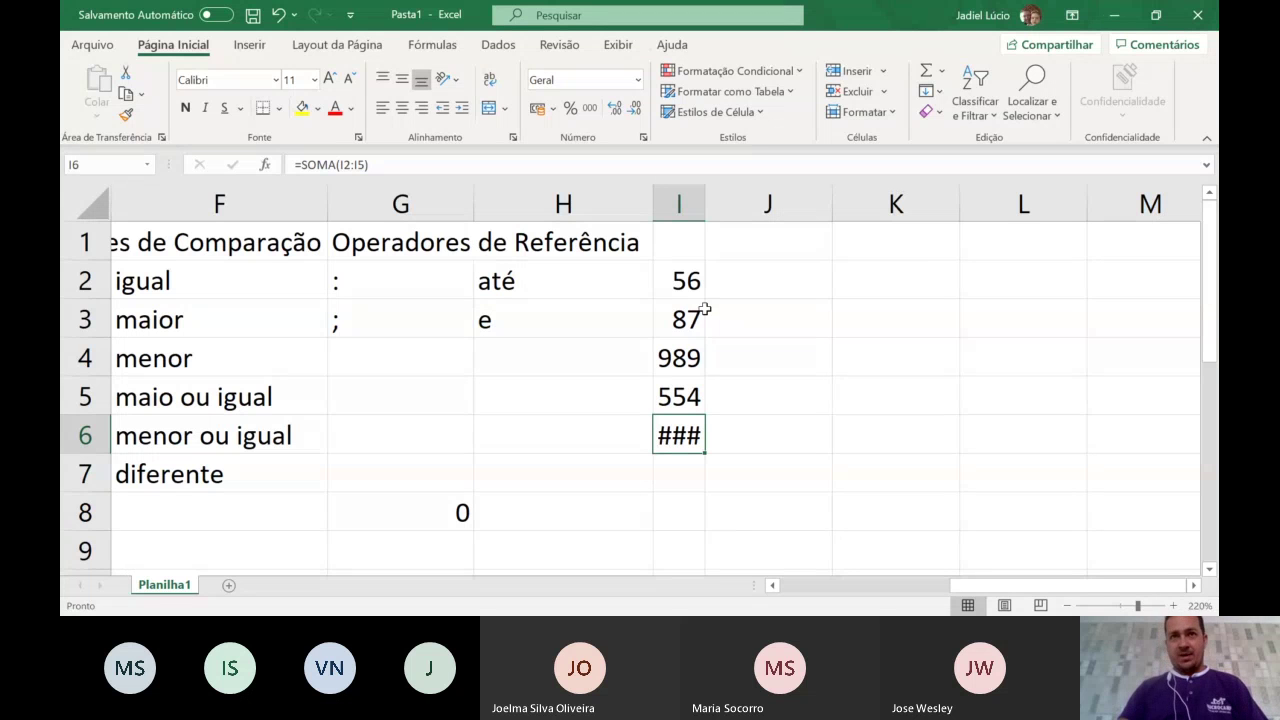
double_click(705, 203)
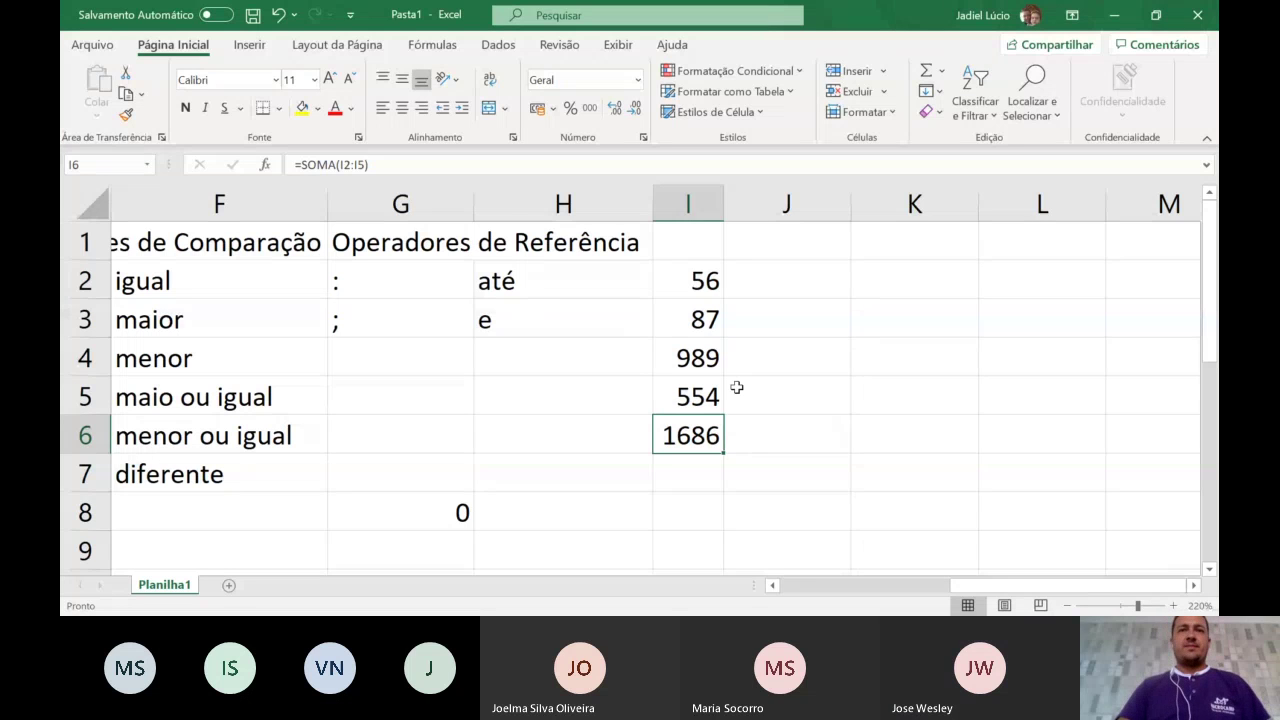
- Clear the example numbers and the sum from I2:I7
key("ctrl+z")
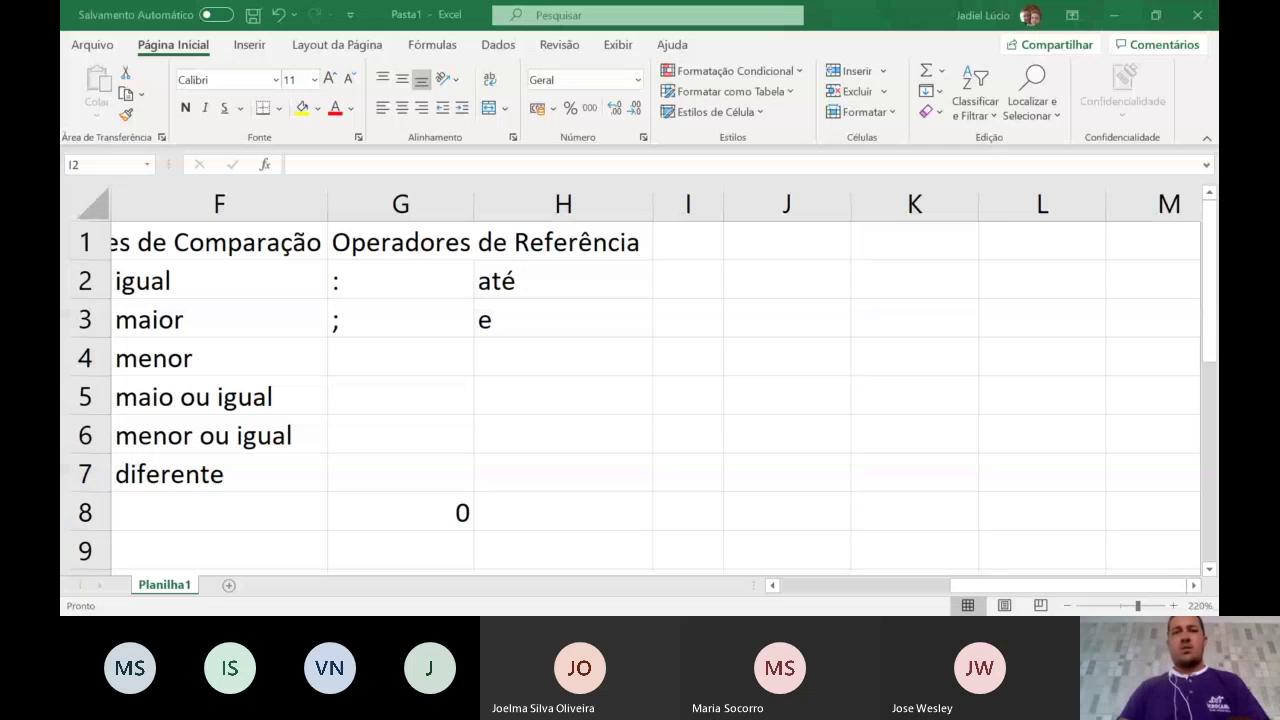
left_click(641, 611)
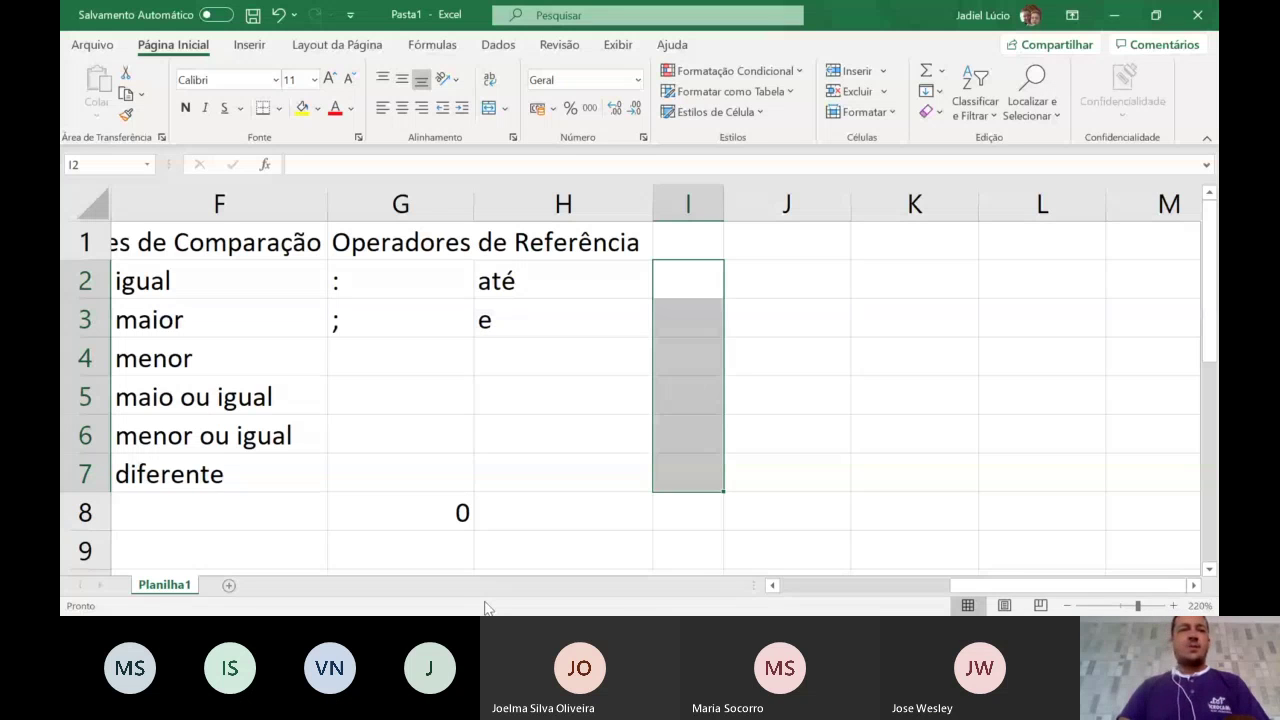
- Add a new worksheet and enter the headings quant., Valor and total in A1 to C1
left_click(228, 585)
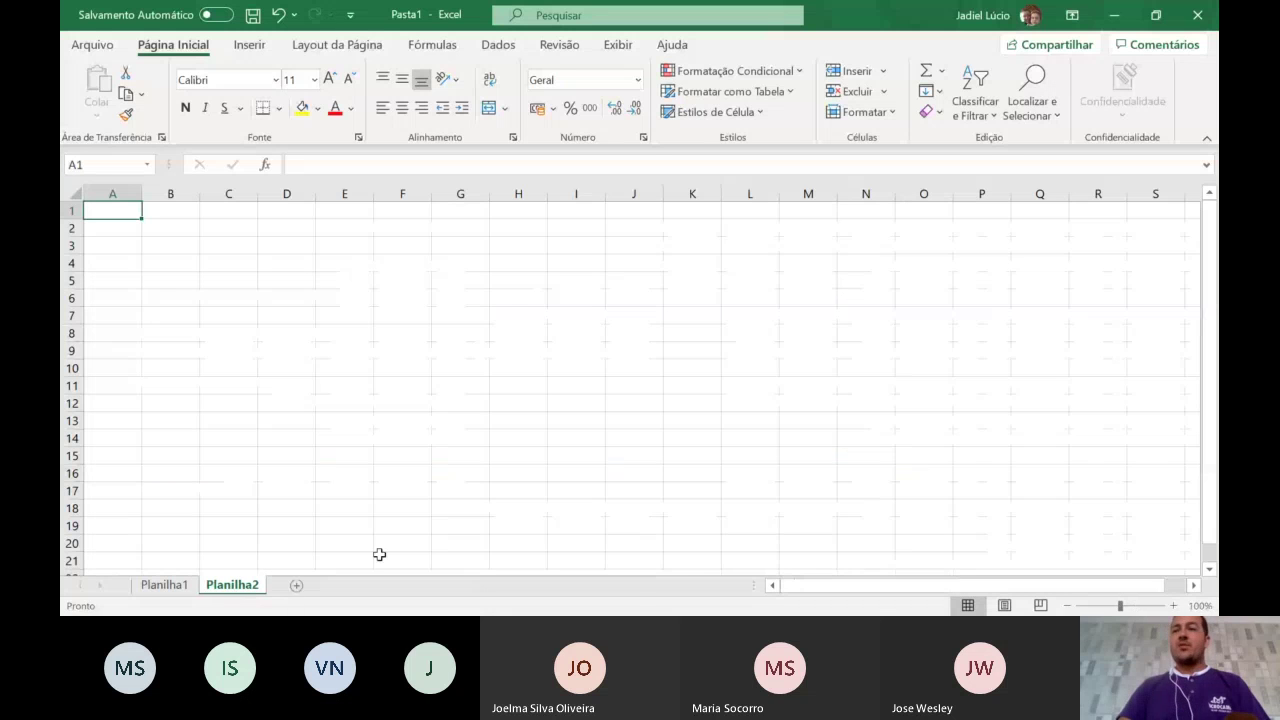
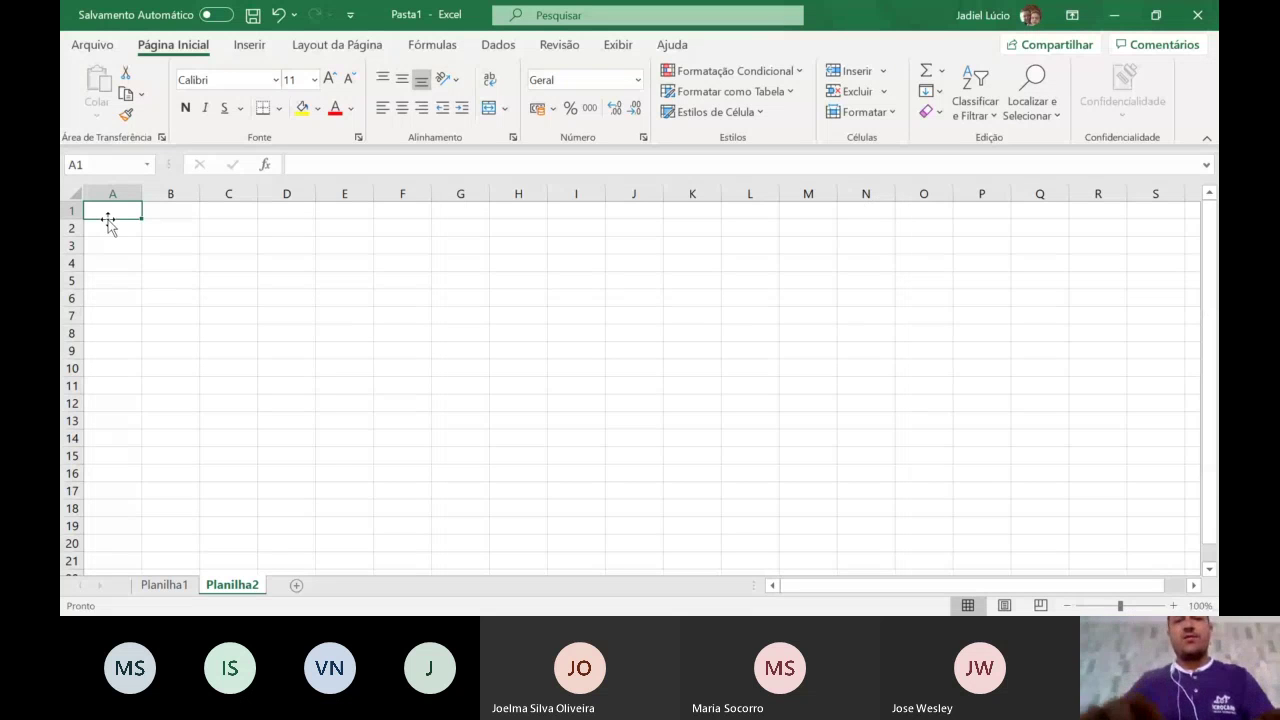
type("quant")
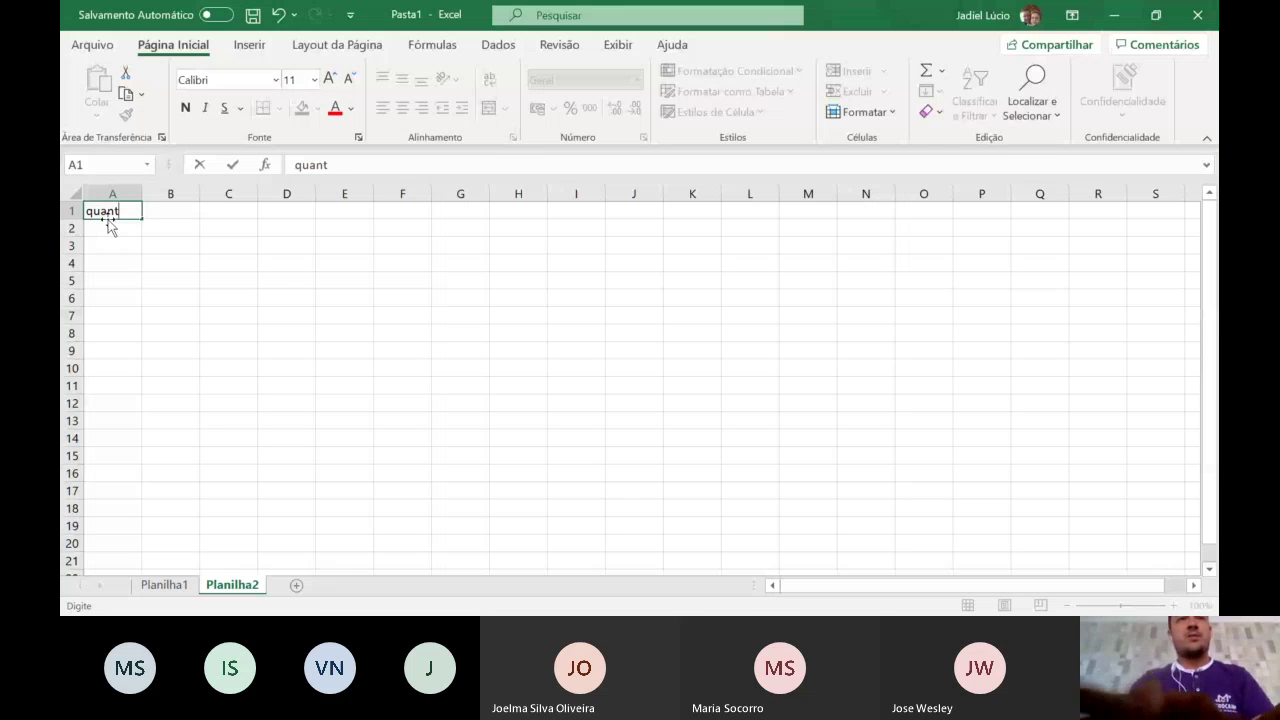
type(".")
key("Tab")
type("Valor")
key("Tab")
type("total")
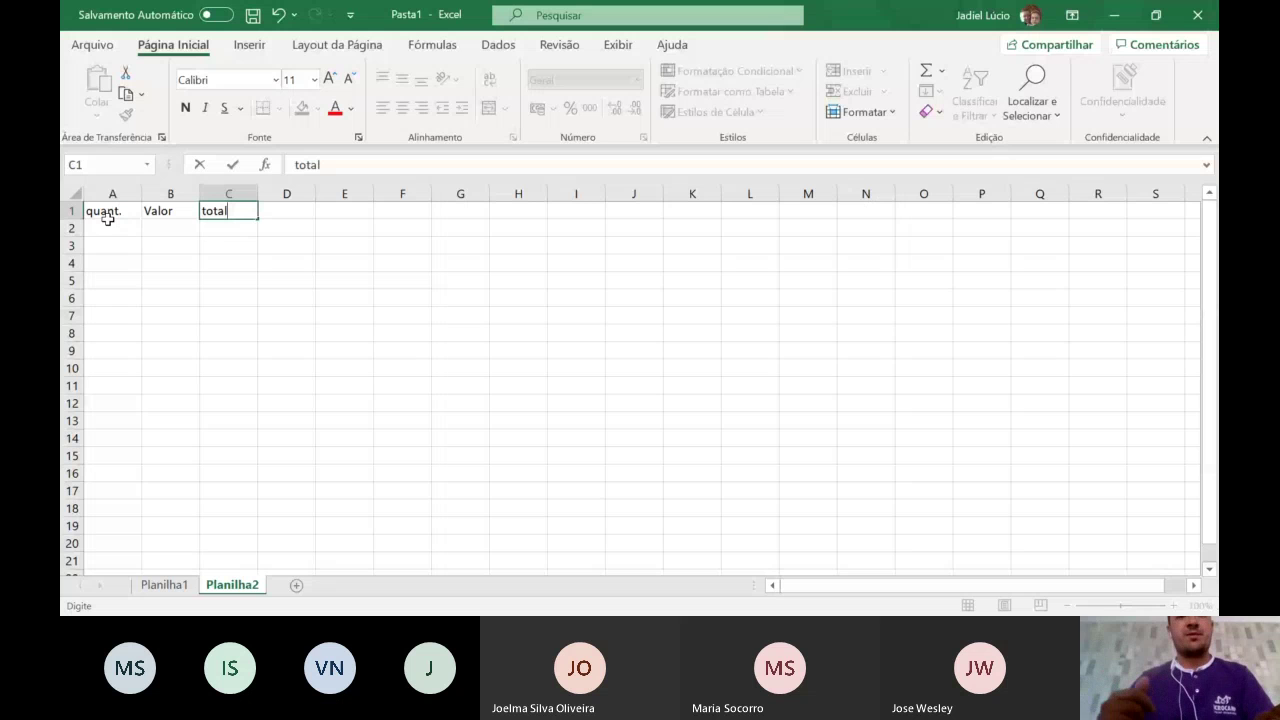
- Fill rows 2 to 5 with the quantities 5, 8, 5, 3 and the values 4, 6, 9, 0
left_click(110, 227)
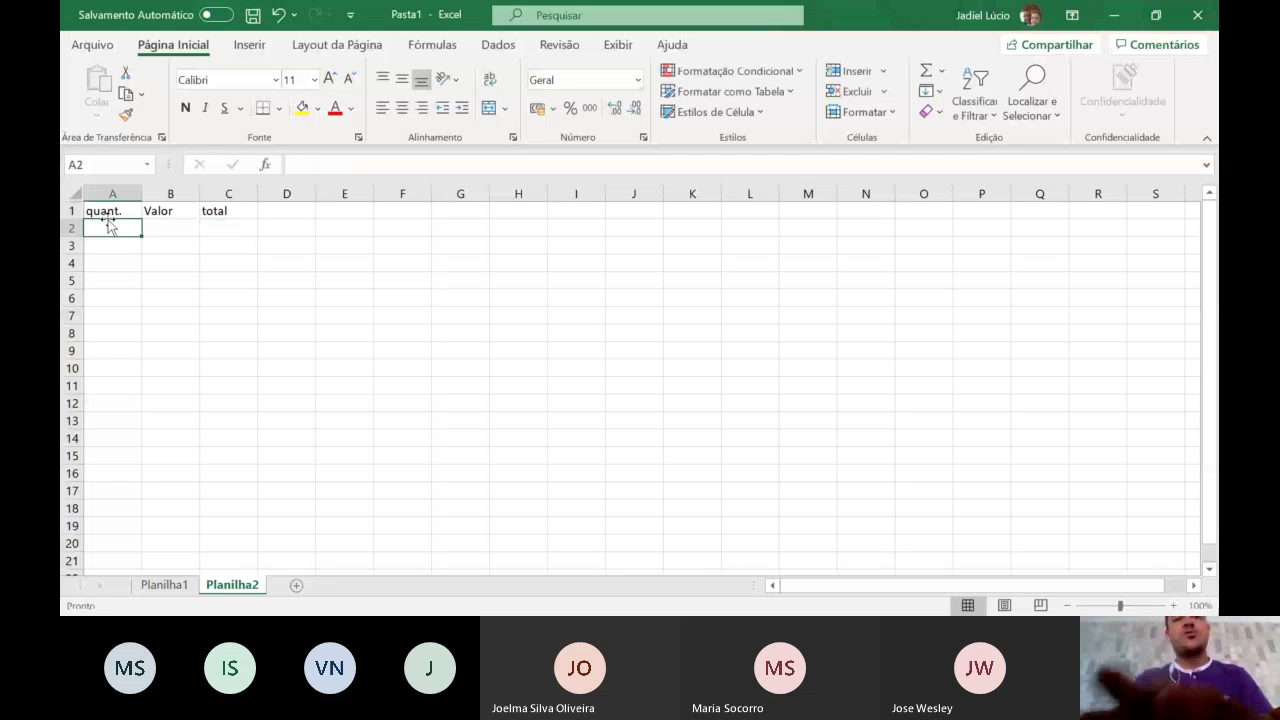
type("5")
key("Tab")
type("4")
key("Tab")
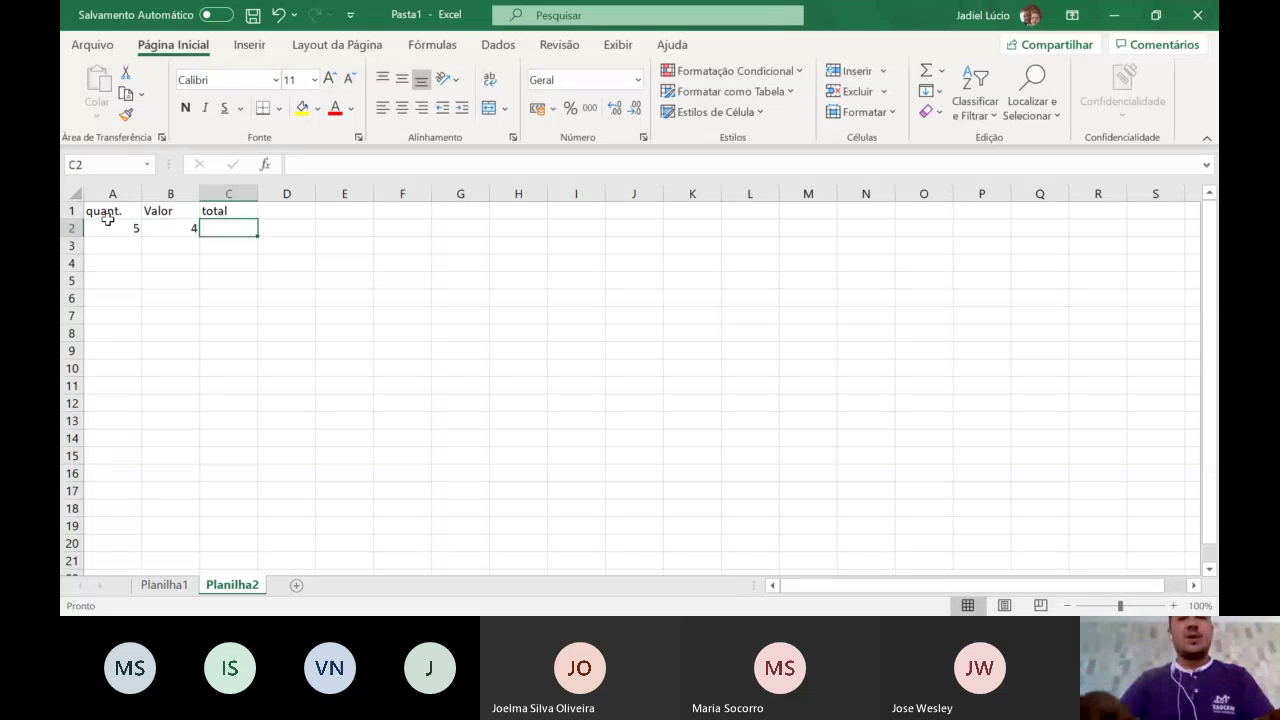
key("Return")
type("8")
key("Tab")
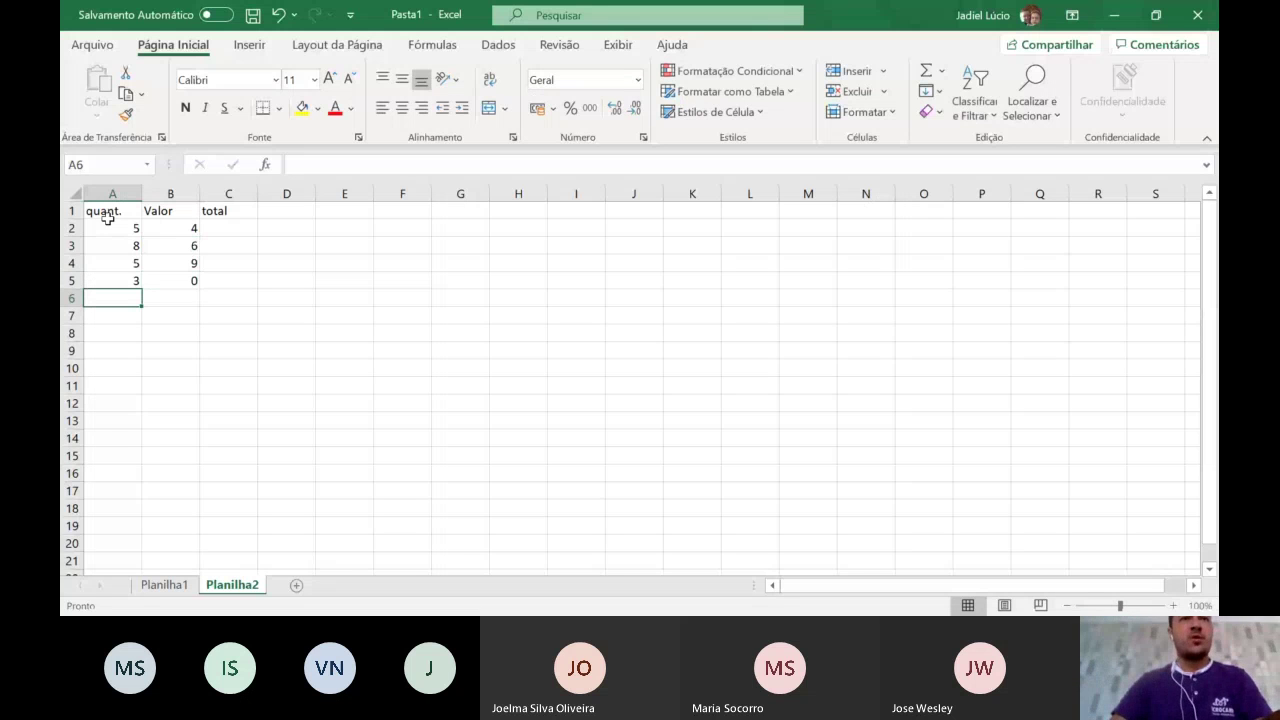
- Change the value in B5 to 7
left_click(188, 281)
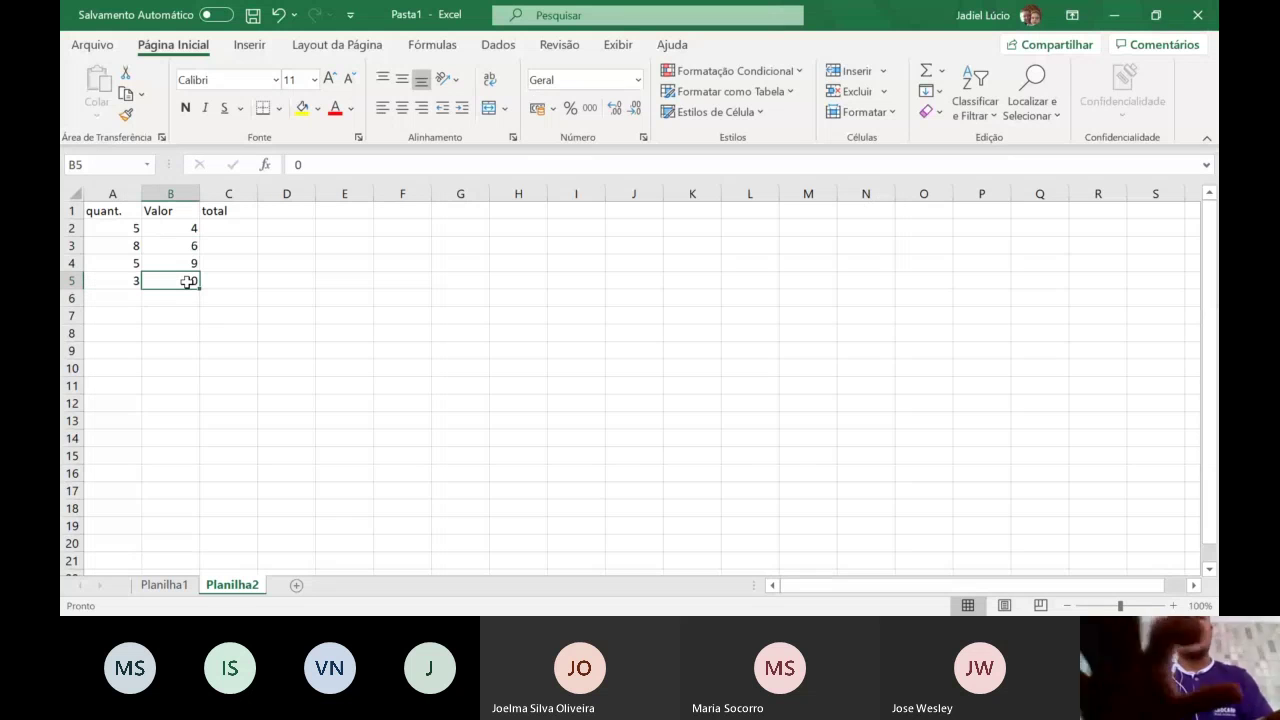
type("7")
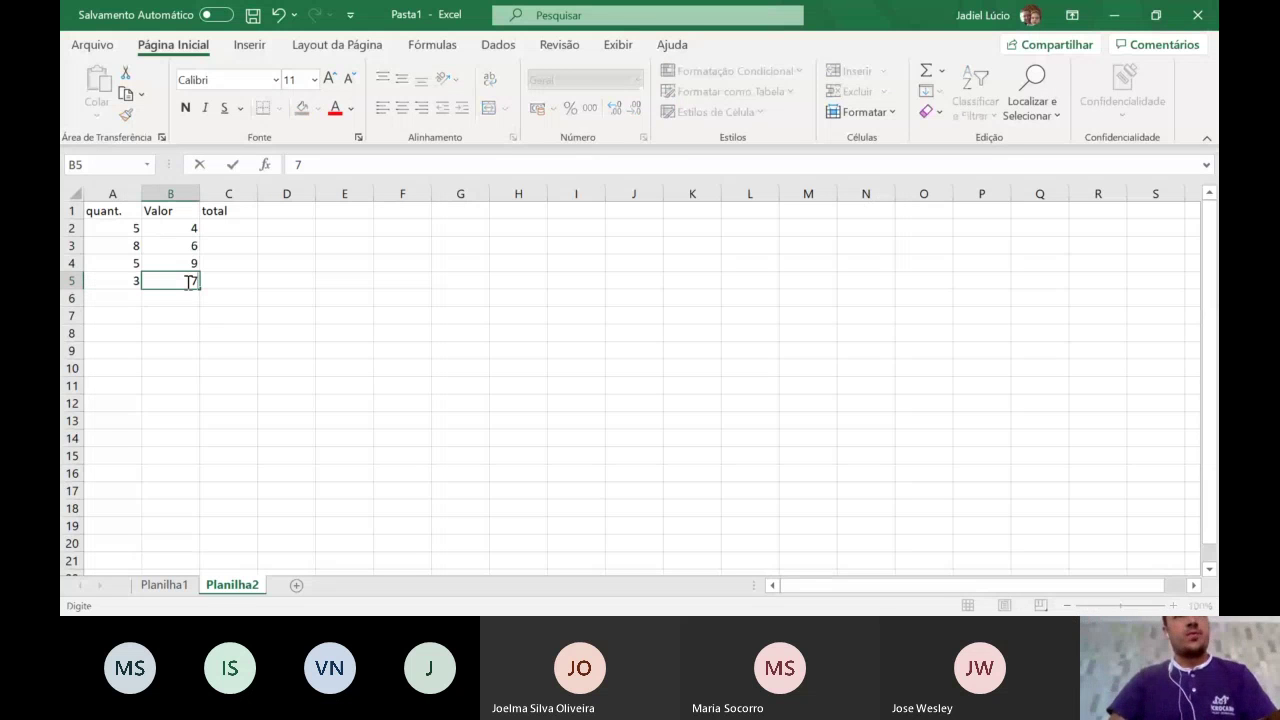
key("Return")
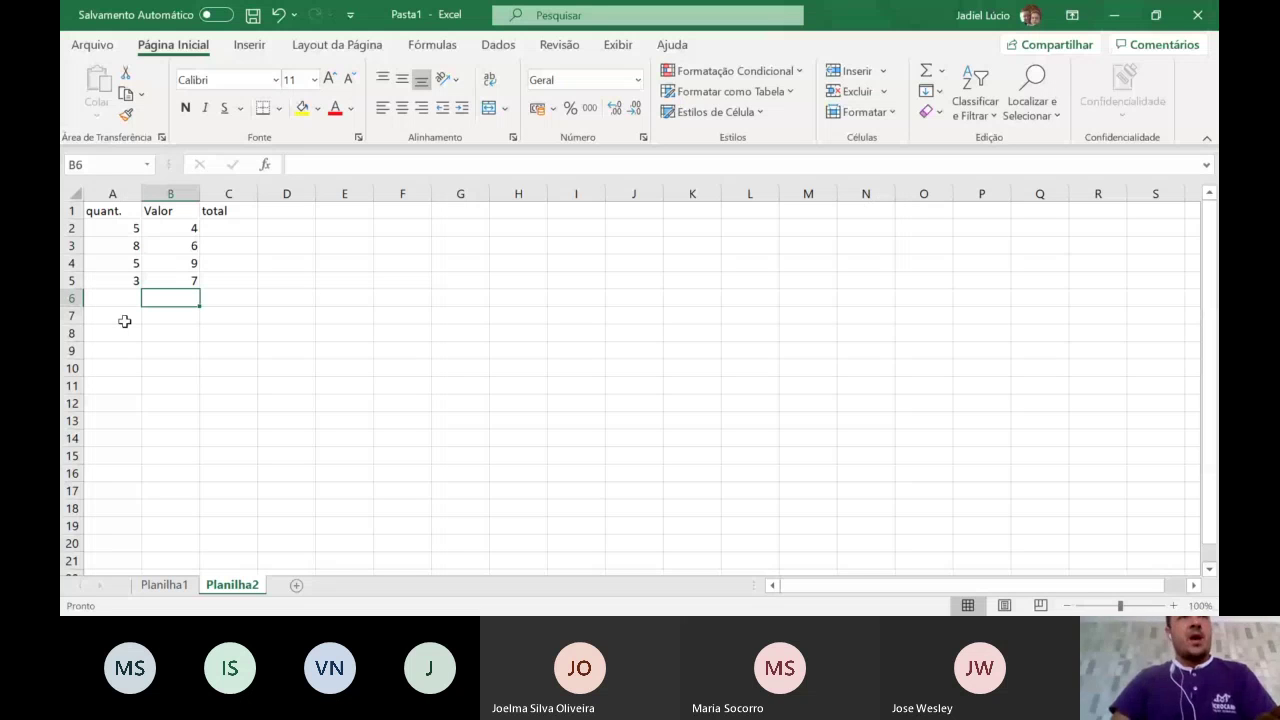
- Enter the label T. Geral in B7 and apply the R$ accounting format to the values in B2:B5
left_click_drag(170, 228, 179, 283)
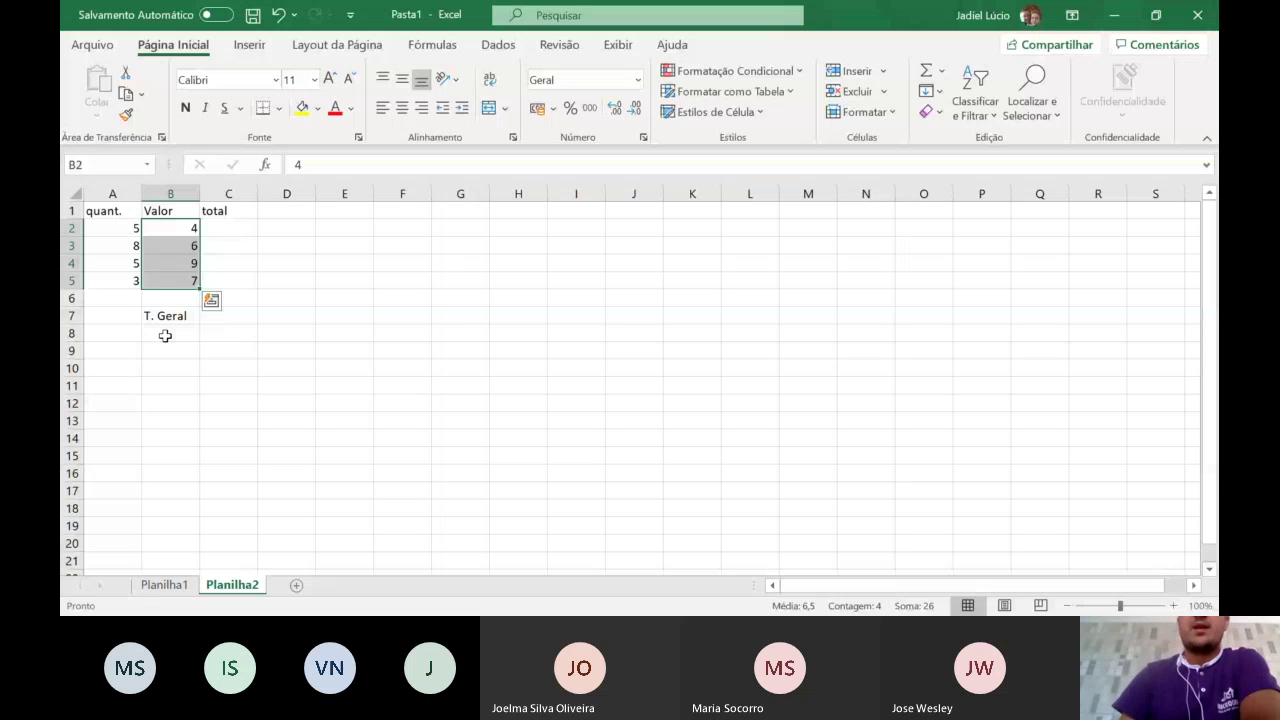
left_click(553, 110)
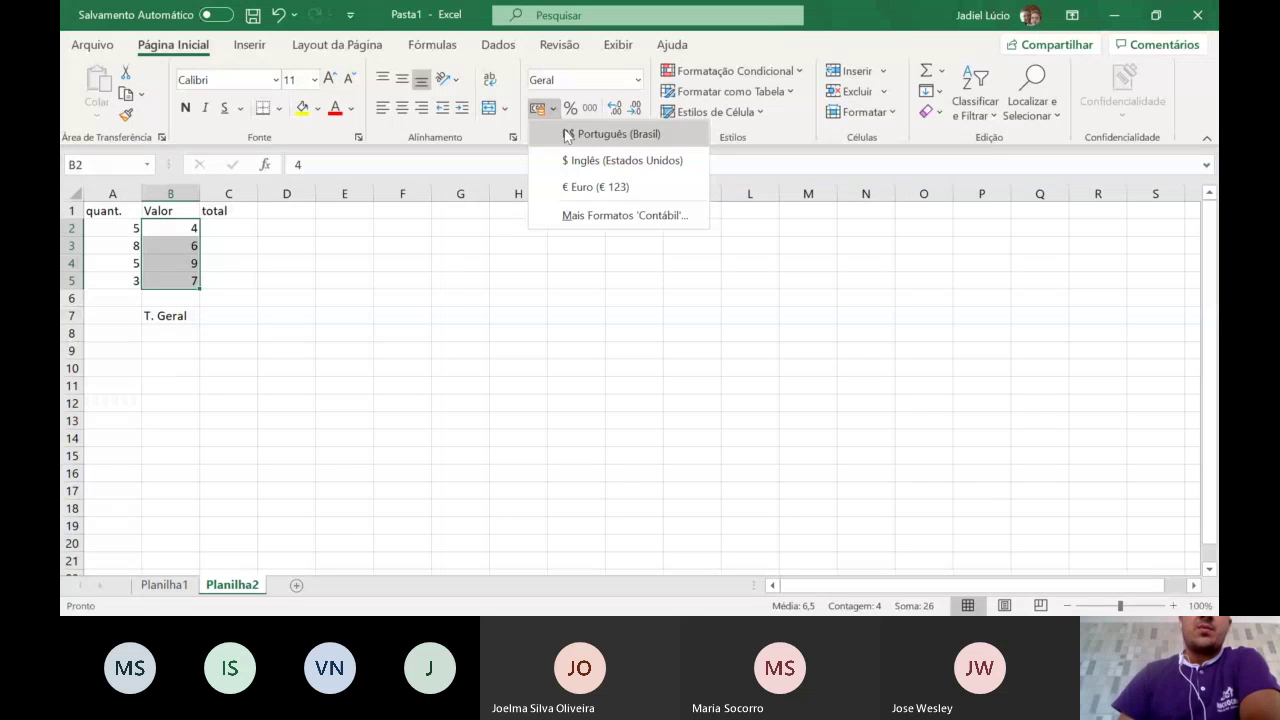
left_click(553, 109)
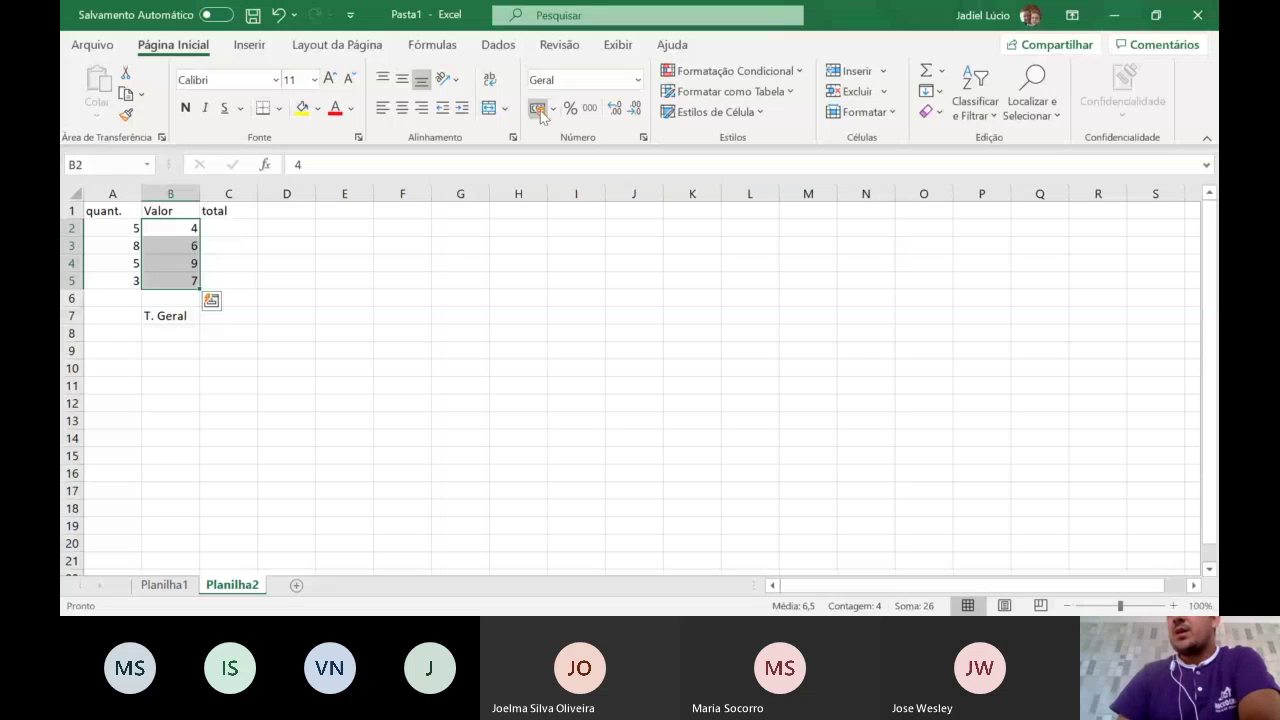
left_click(539, 110)
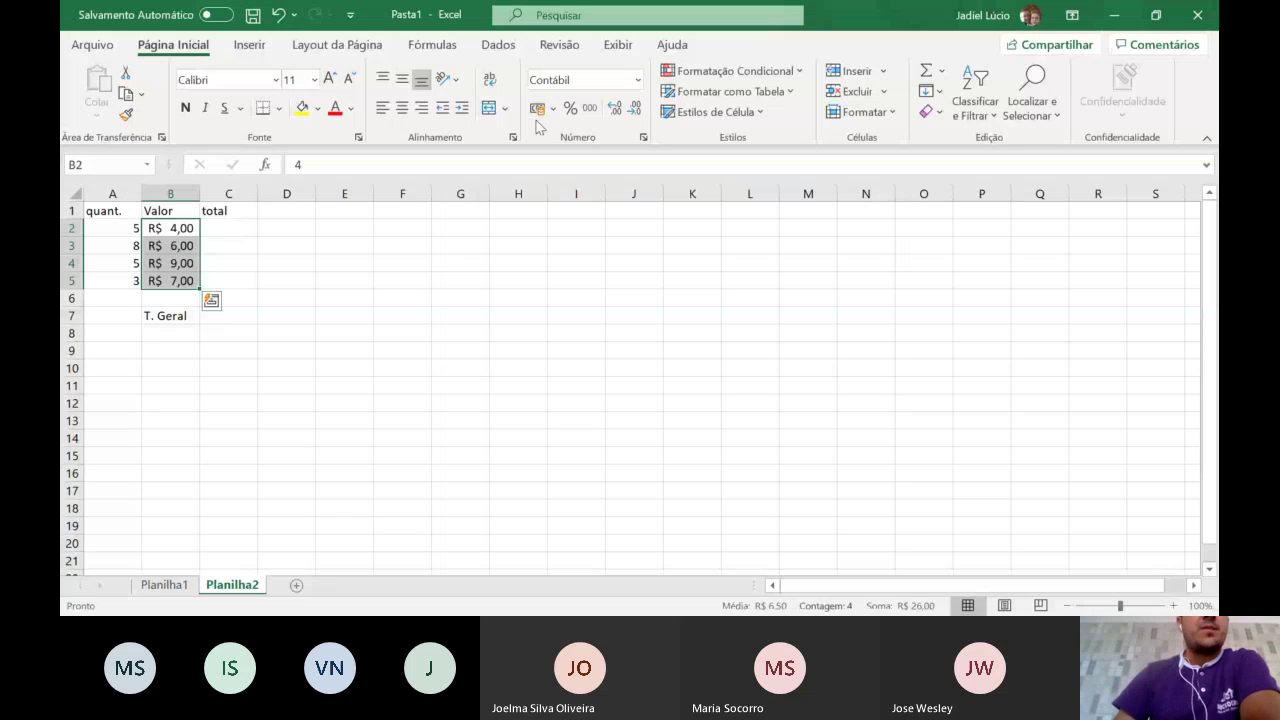
- In C2, calculate the first row's total with the formula =A2*B2
left_click(228, 228)
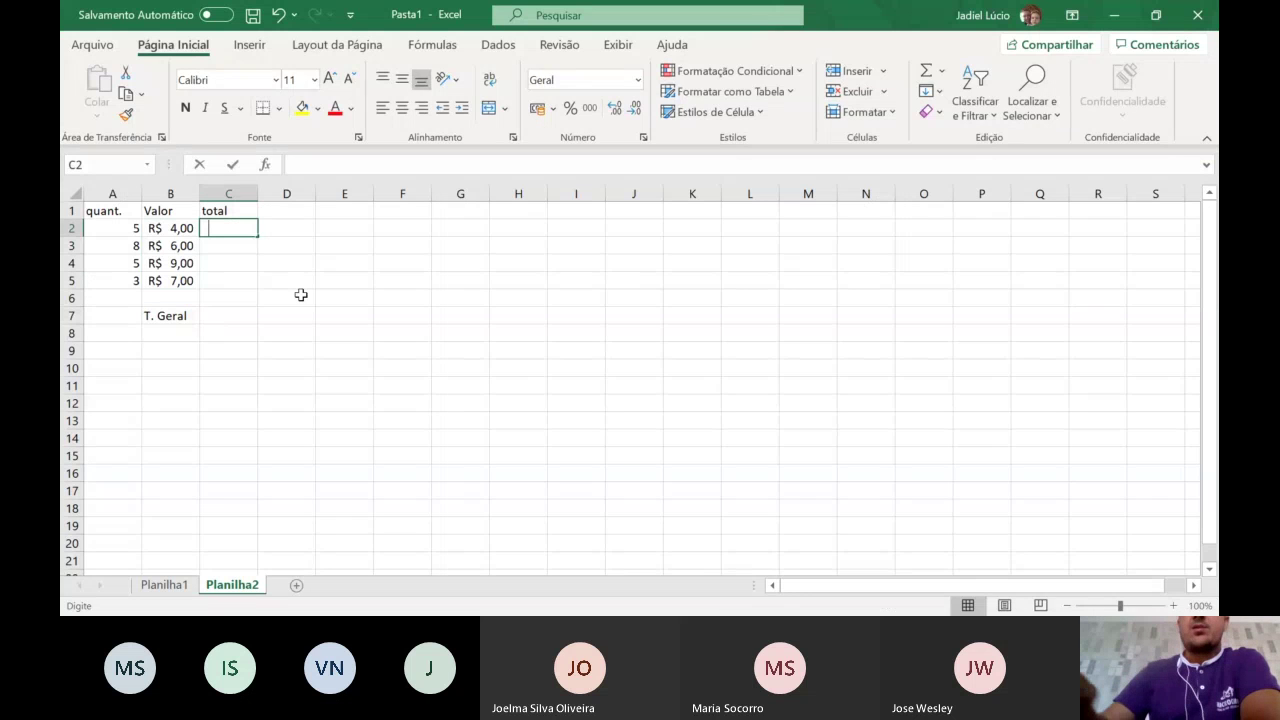
type("=")
left_click(130, 227)
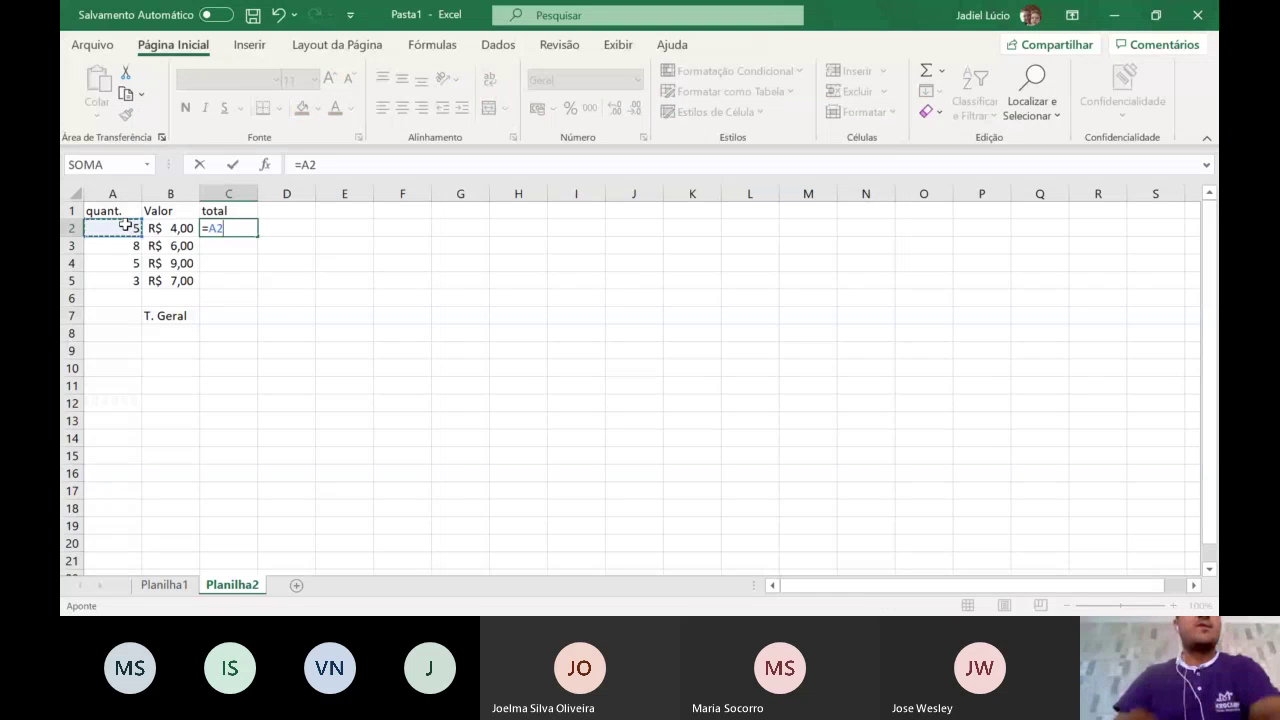
type("*")
left_click(172, 228)
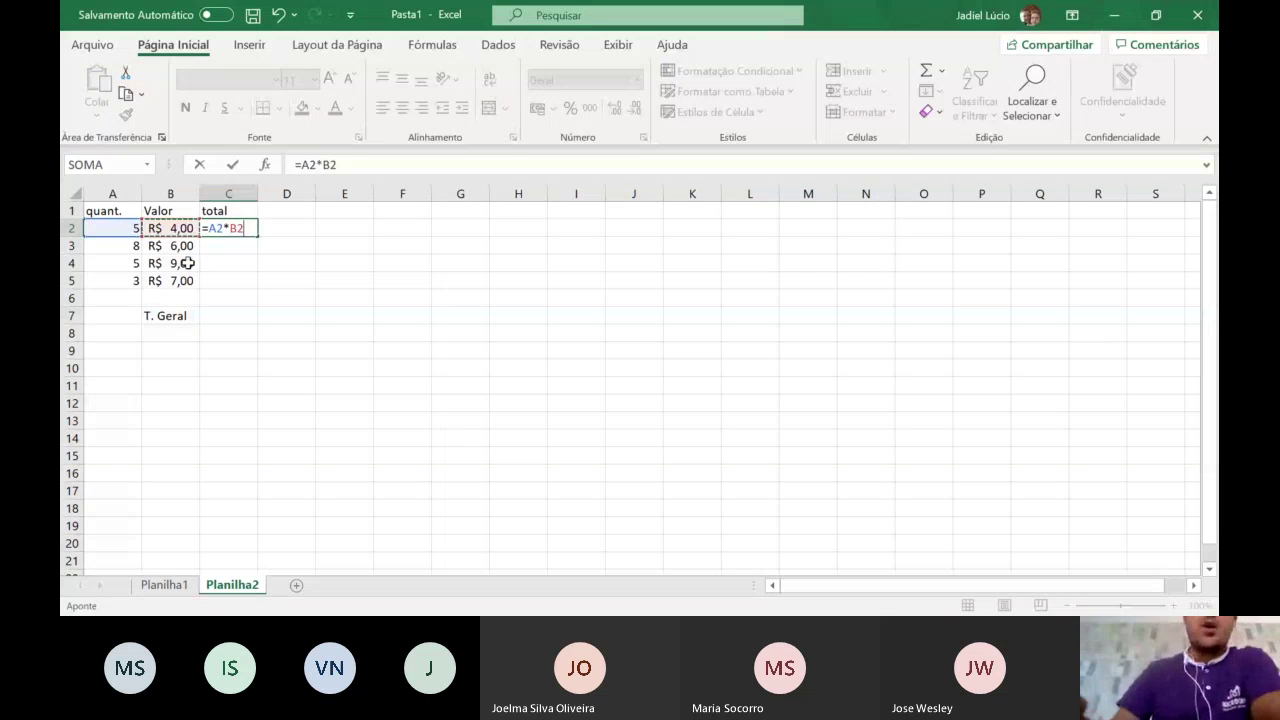
key("Return")
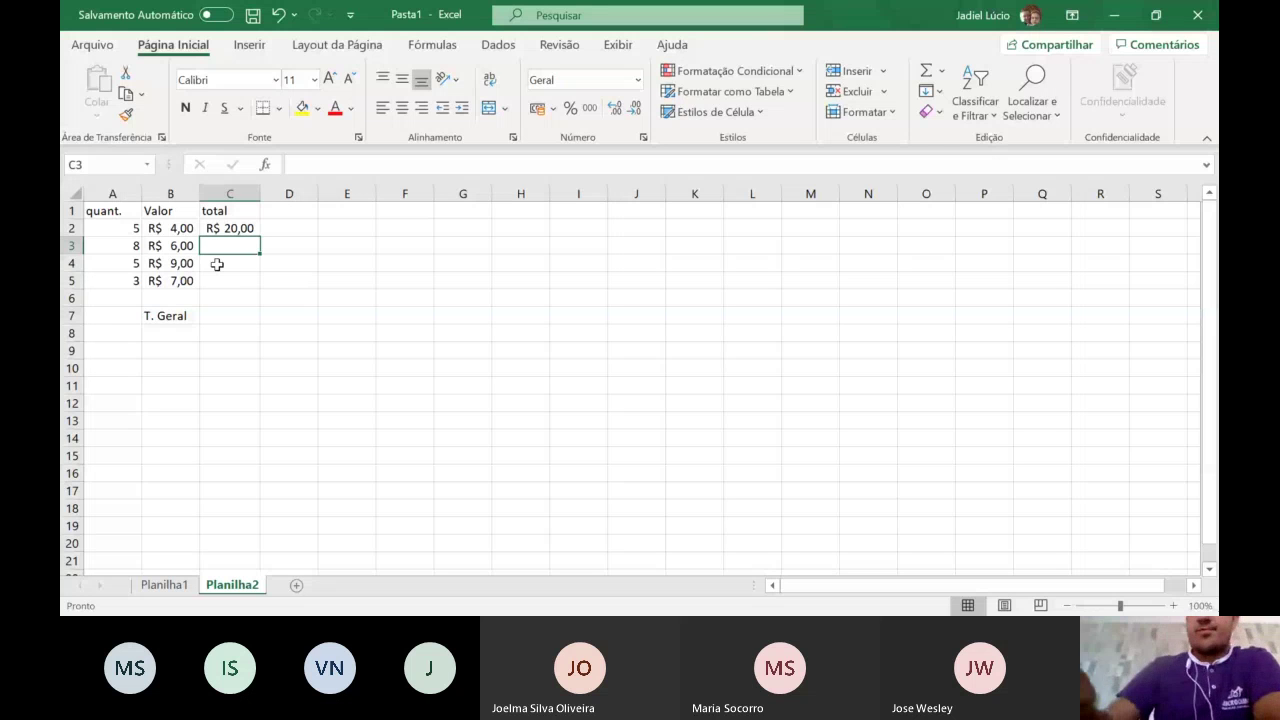
- In C3, calculate the second row's total with the formula =A3*B3
type("=")
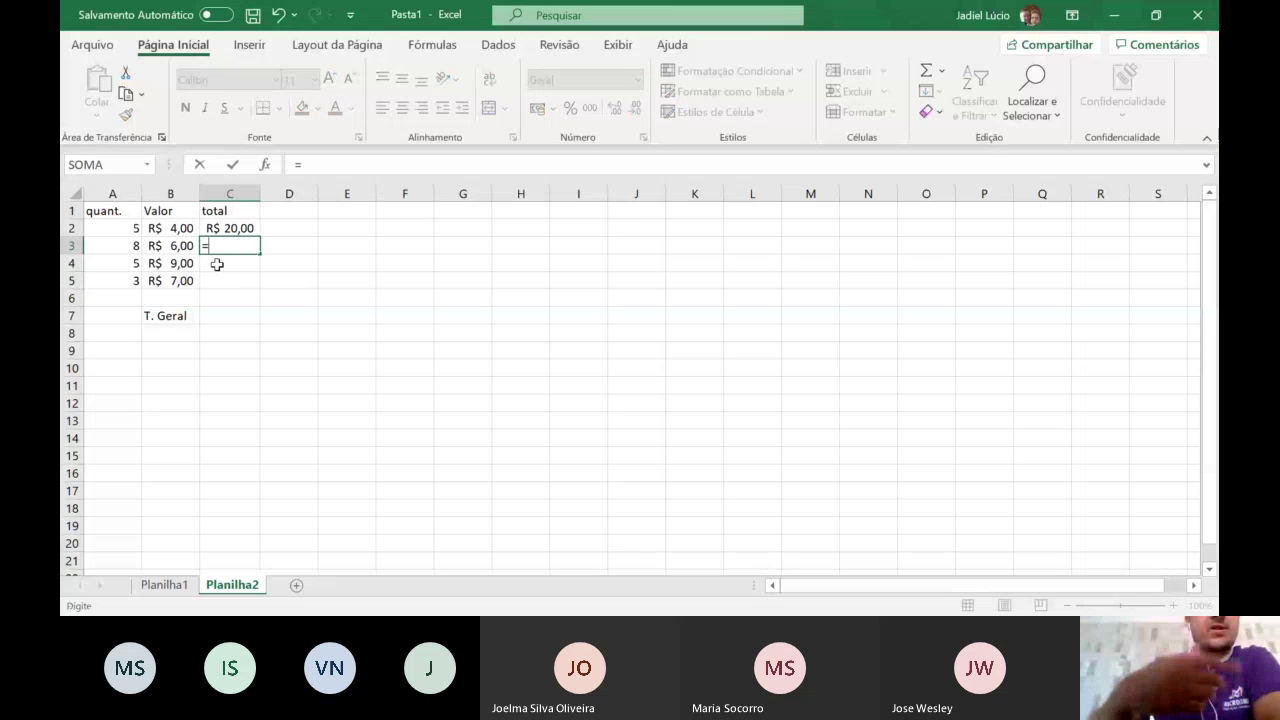
left_click(117, 245)
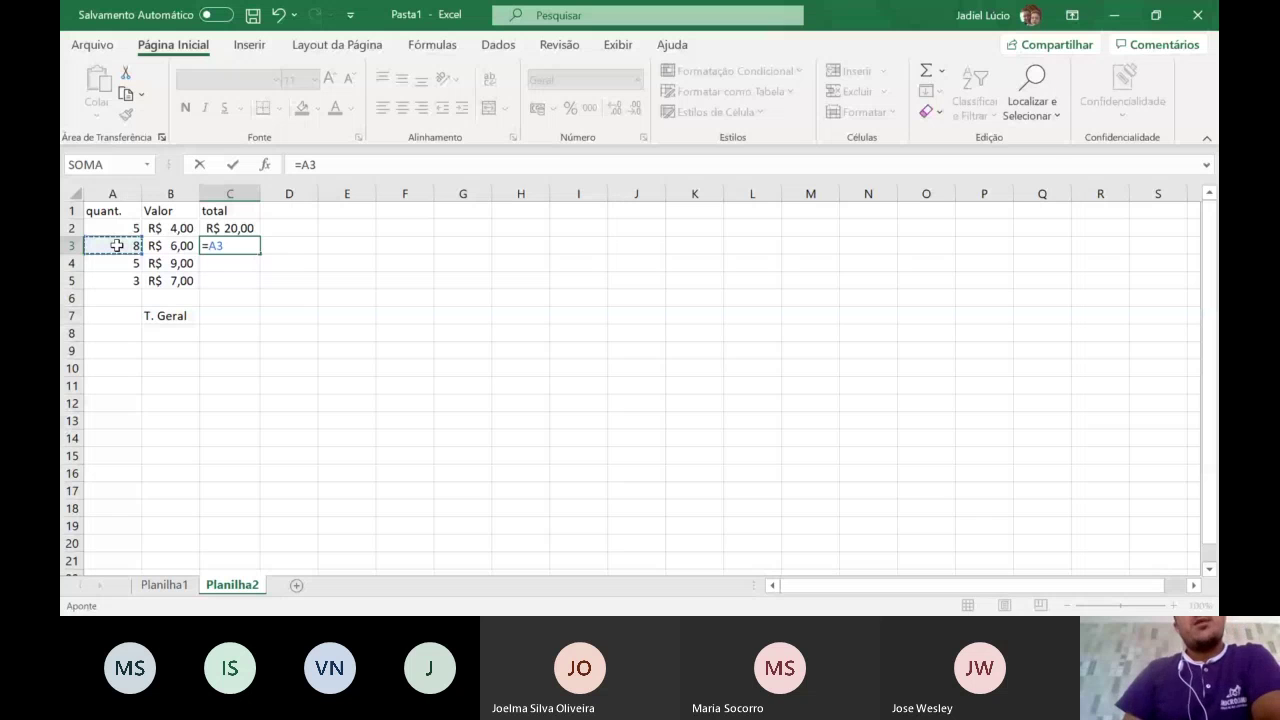
type("*")
left_click(170, 246)
key("Return")
- Fill the total formula from C3 down to C5
left_click(230, 246)
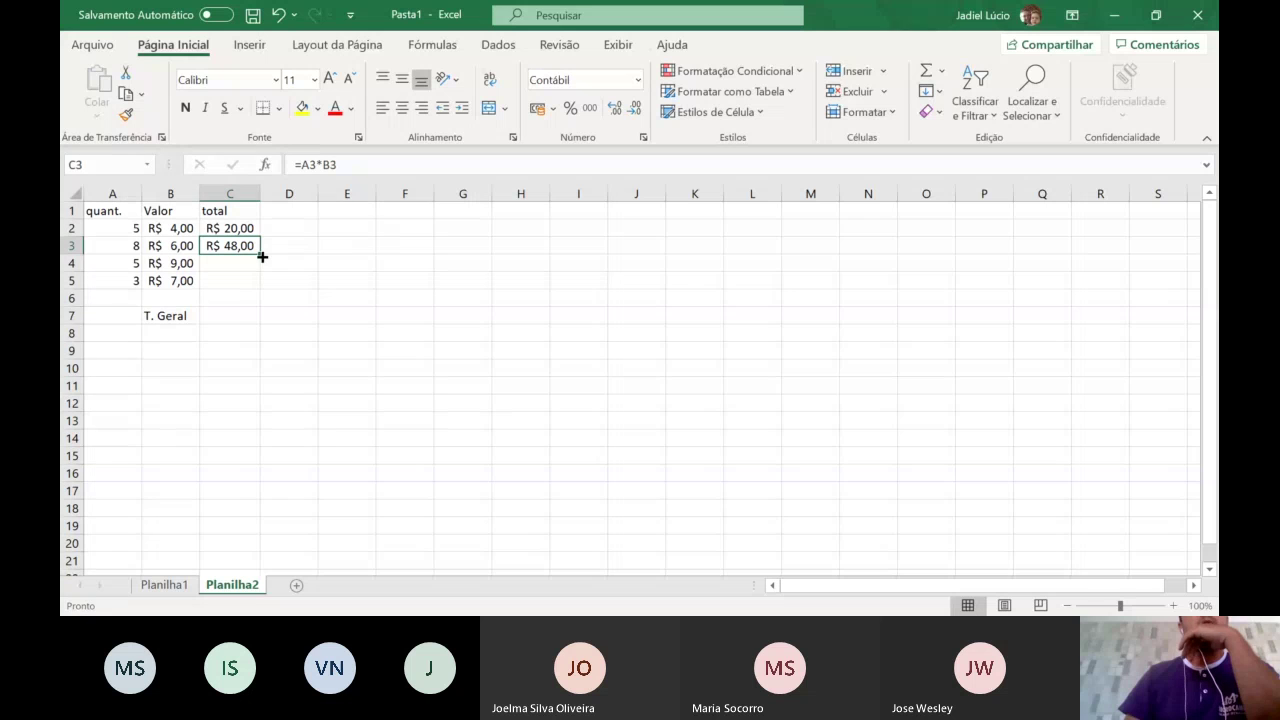
left_click_drag(262, 256, 265, 284)
left_click(288, 350)
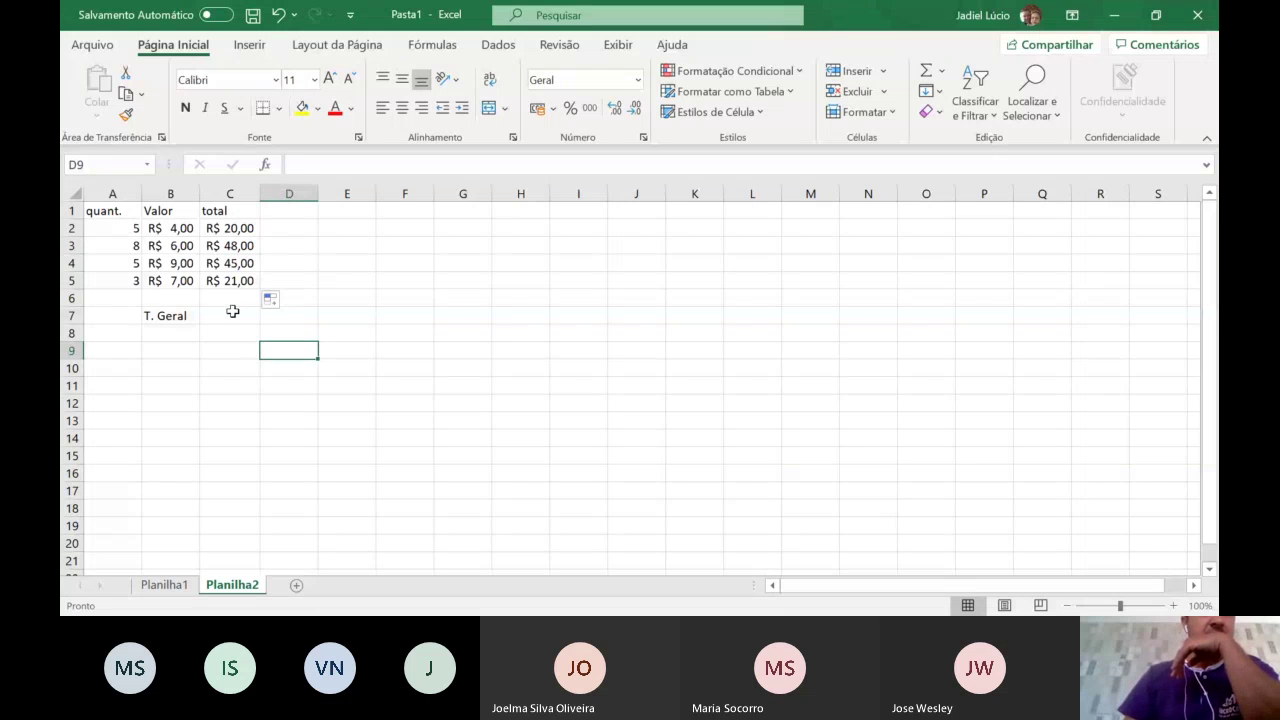
- Calculate the grand total in C7 beside the T. Geral label with the formula =soma(C2:C5)
left_click(232, 314)
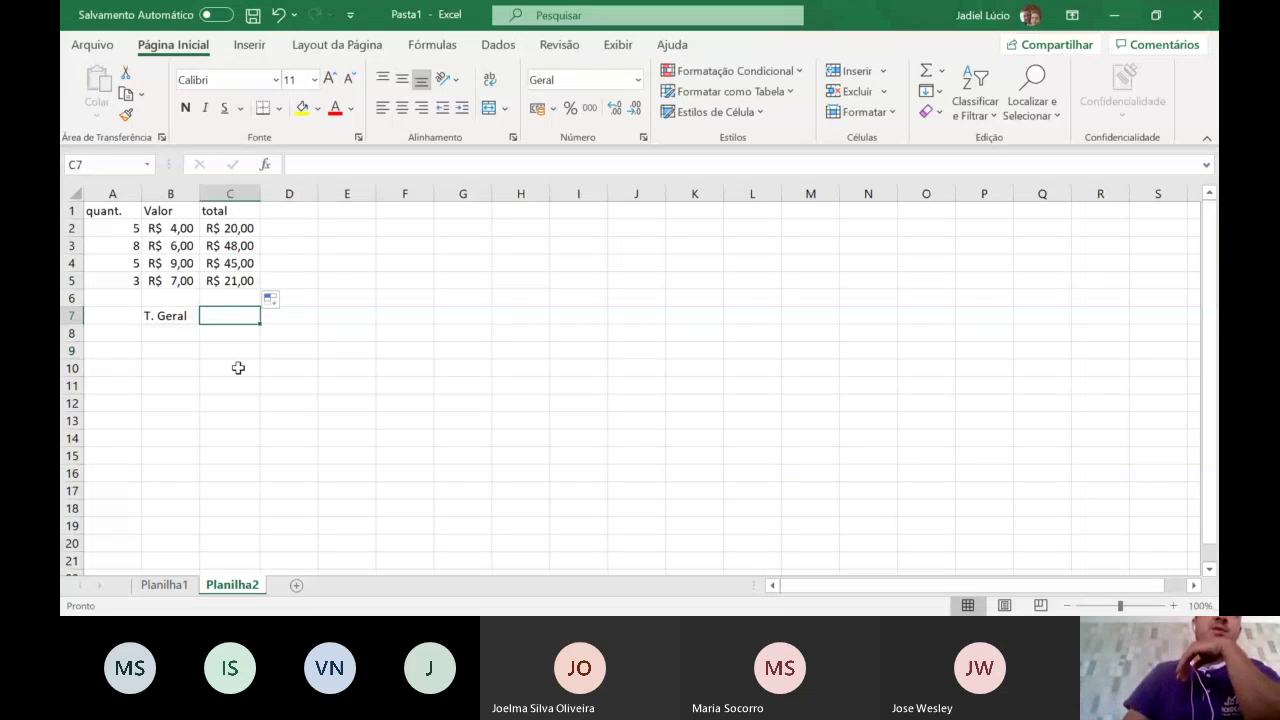
type("=")
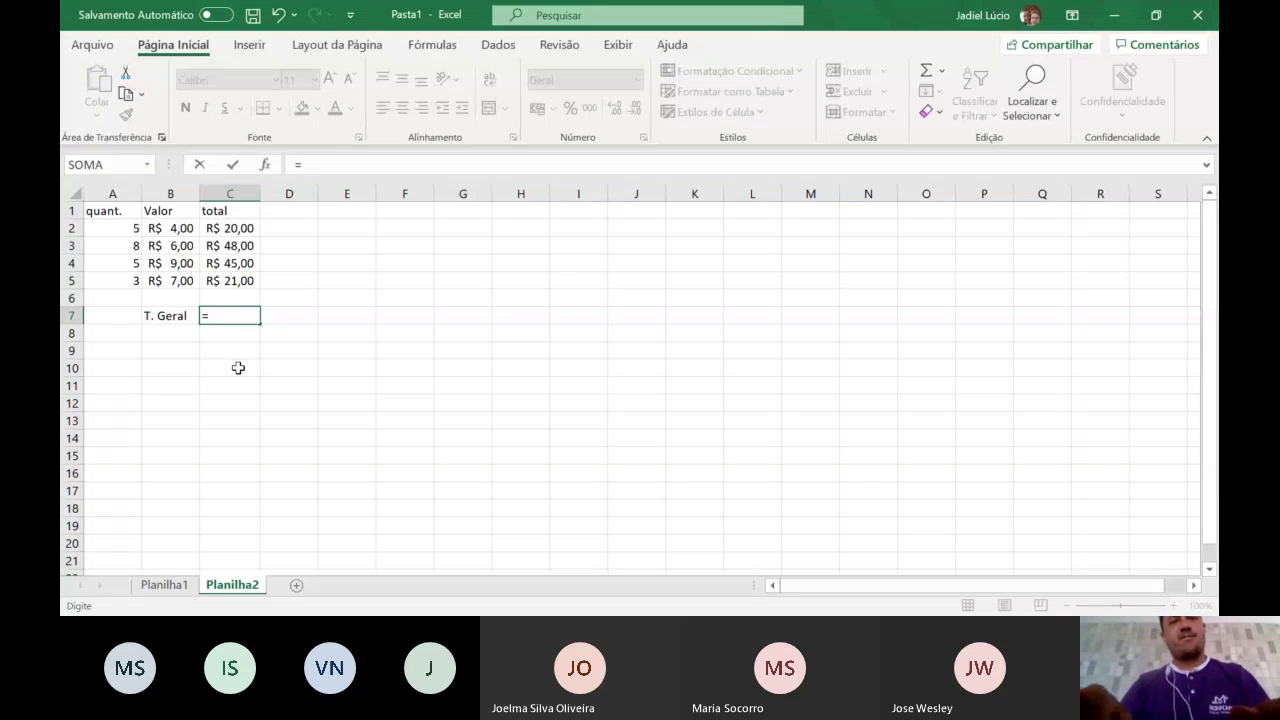
type("soma")
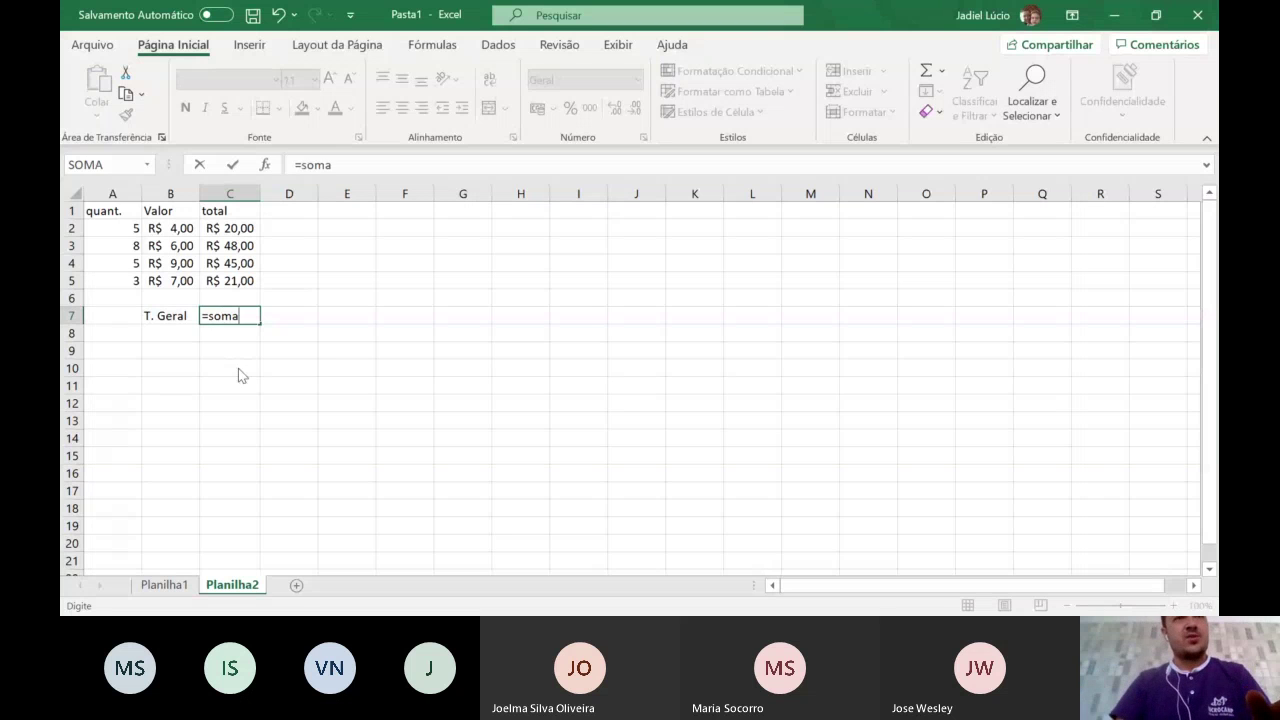
key("Return")
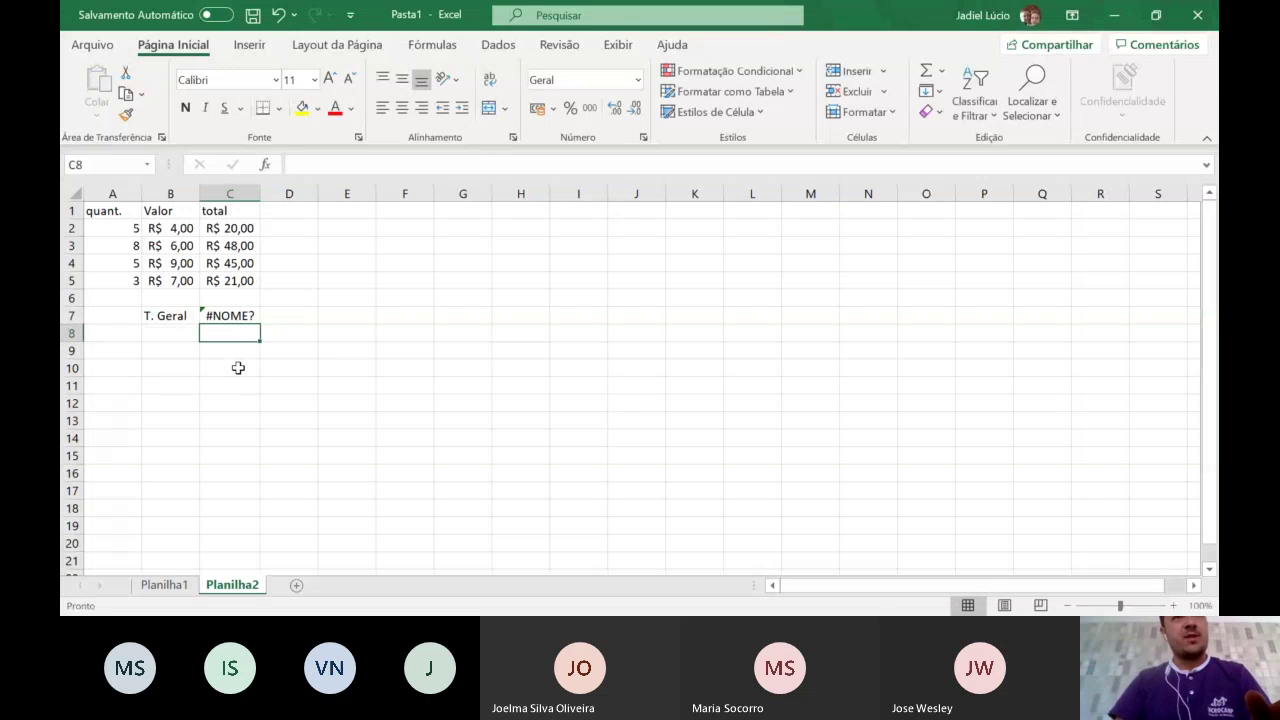
double_click(228, 316)
type("(")
left_click_drag(239, 230, 252, 280)
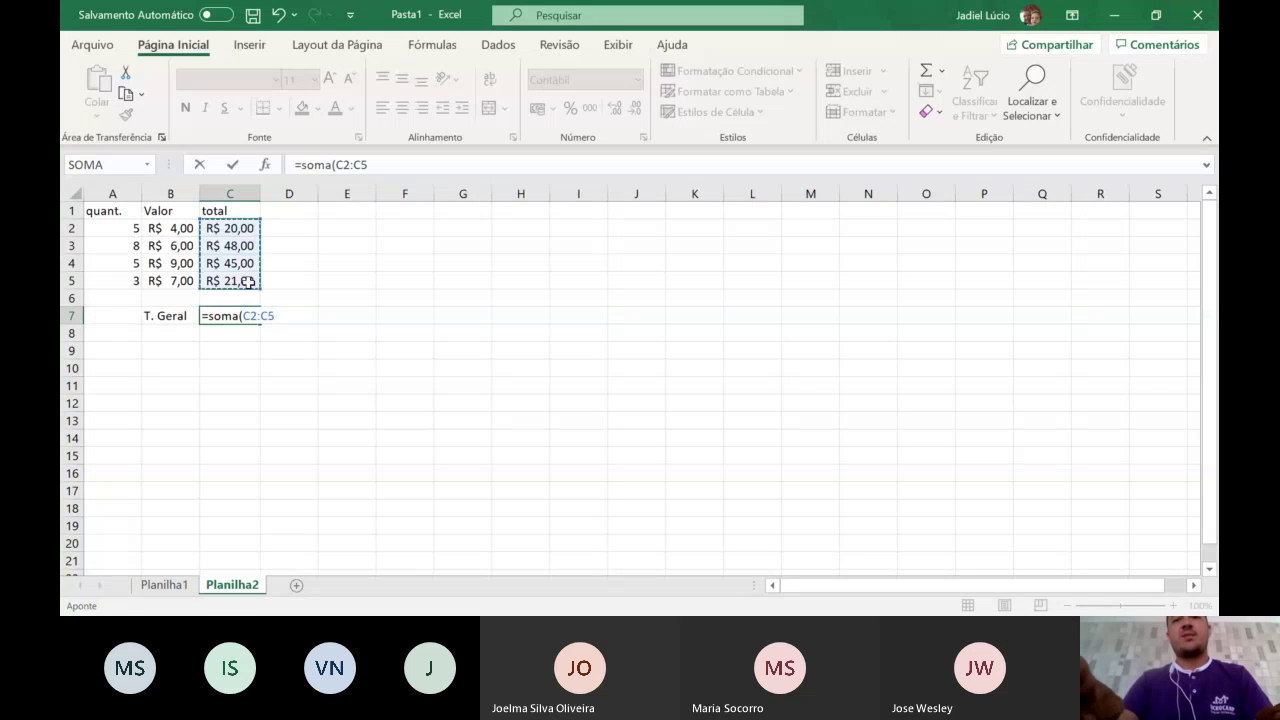
type(")")
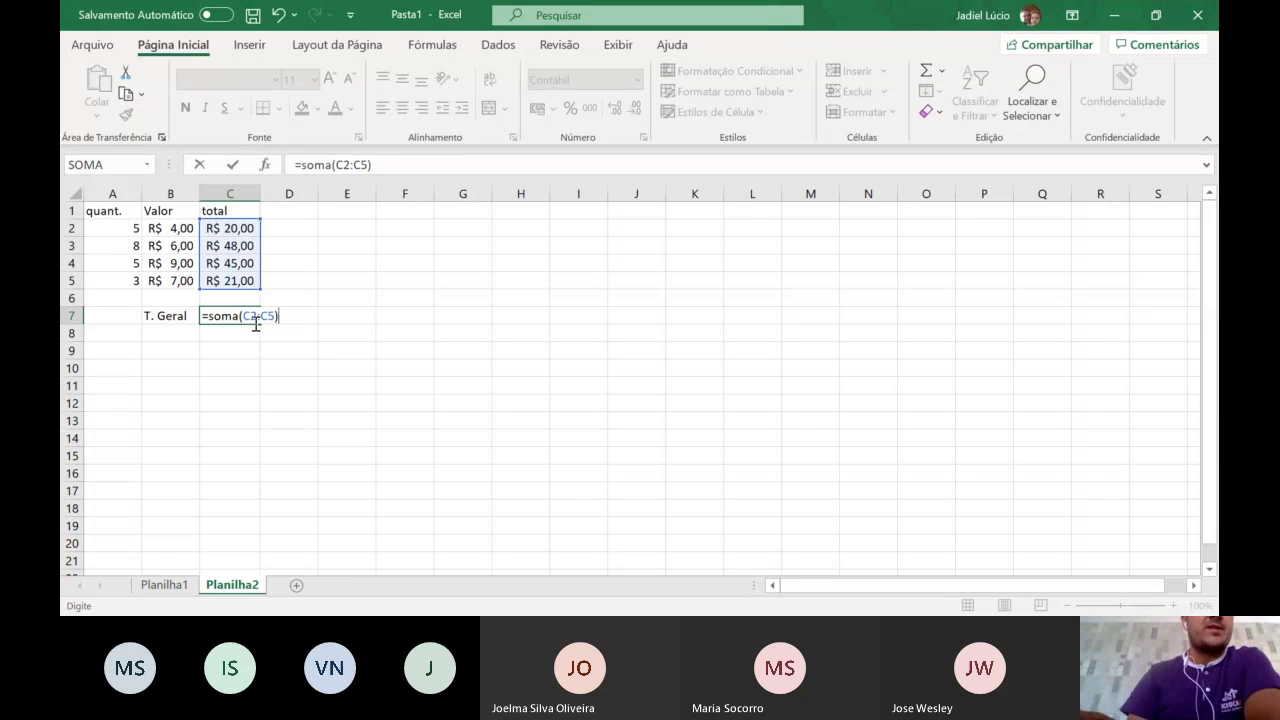
key("Return")
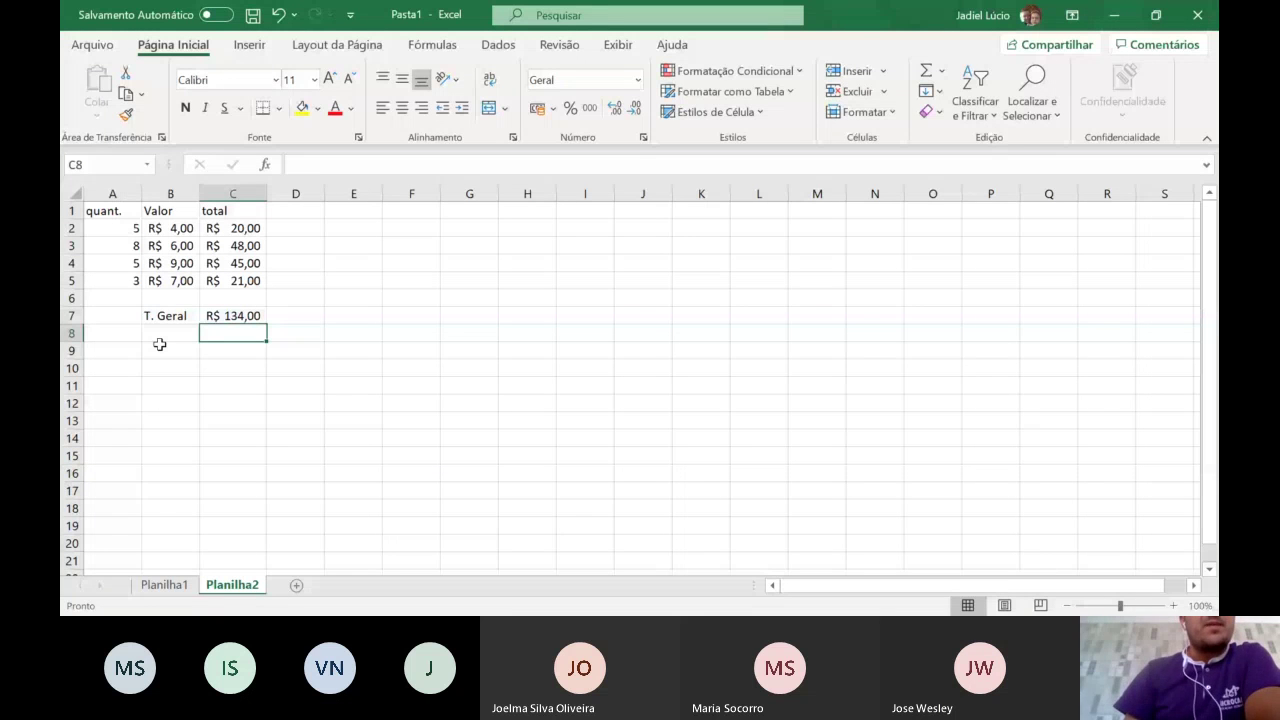
- Change the first two quantities, setting A2 to 7 and A3 to 6
key("Up")
key("Up")
key("Up")
key("Up")
key("Up")
key("Up")
key("Left")
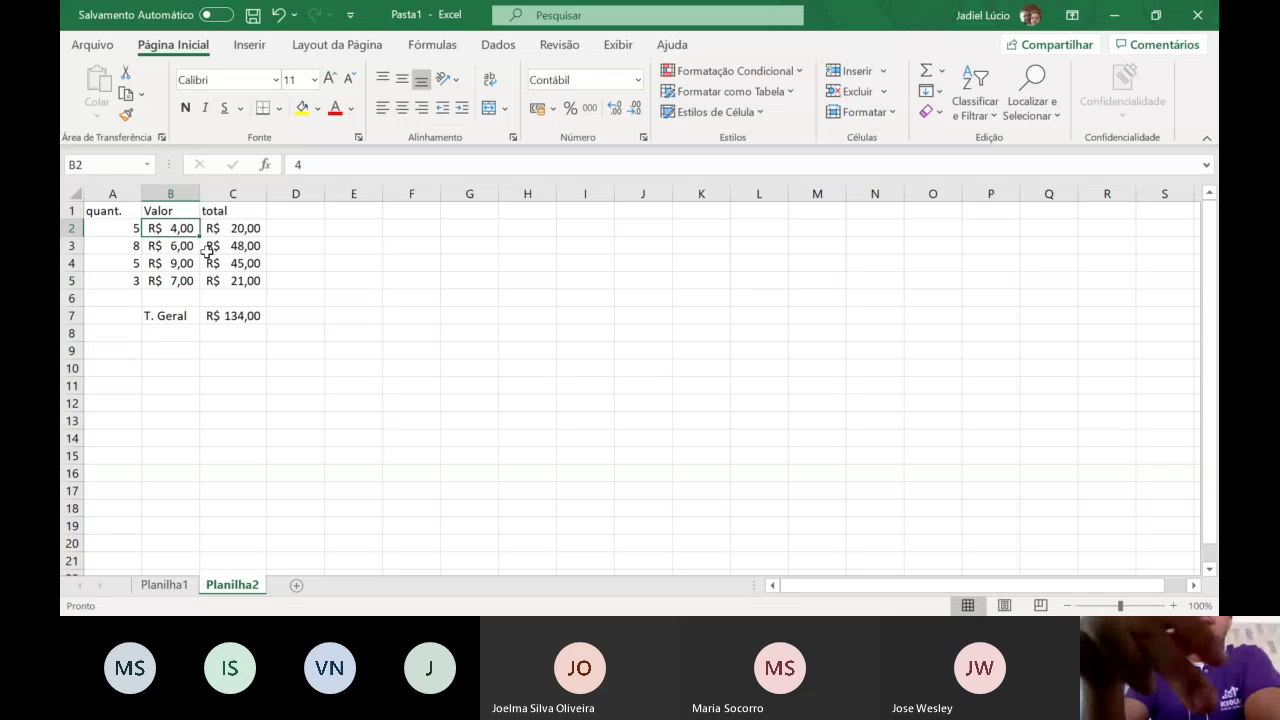
key("Left")
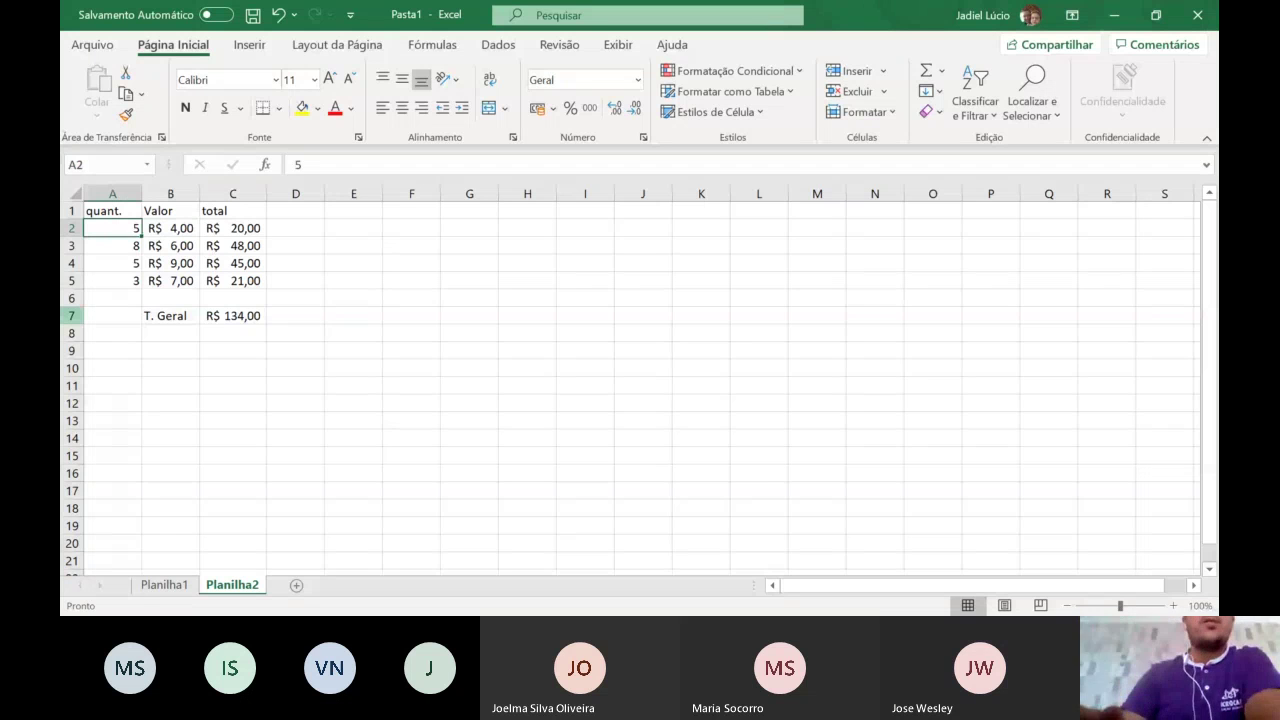
type("7")
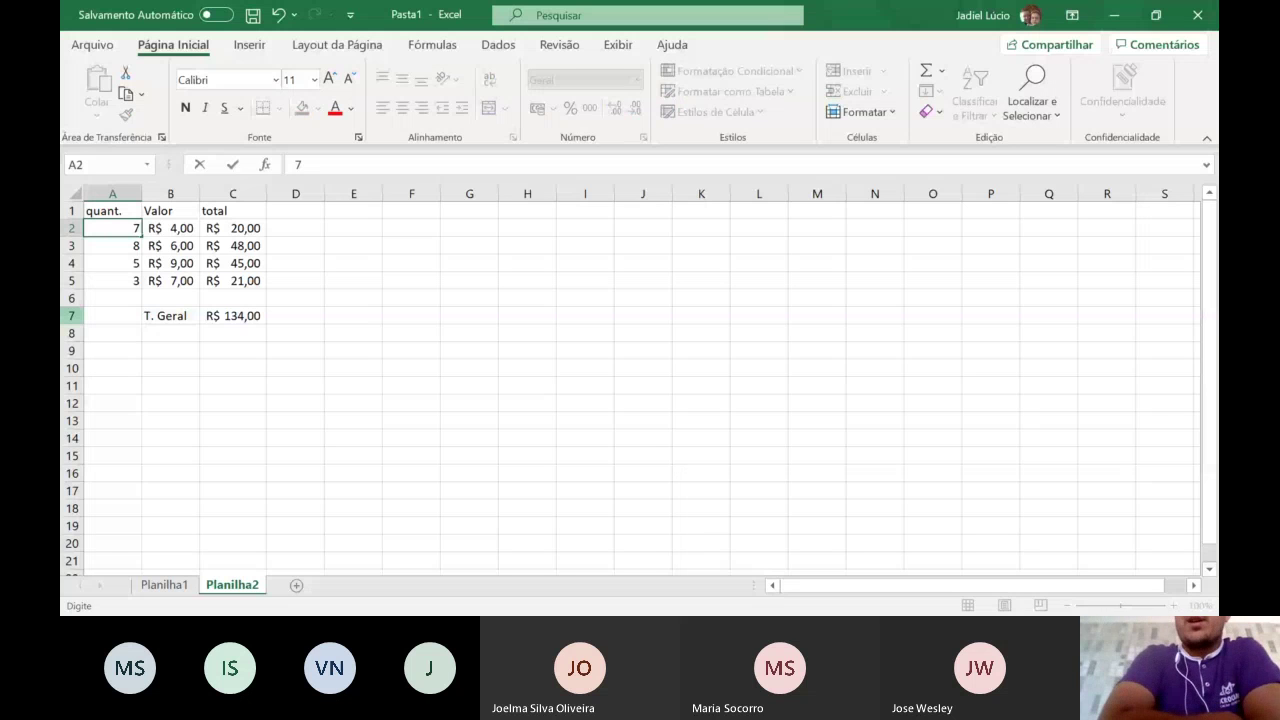
key("Return")
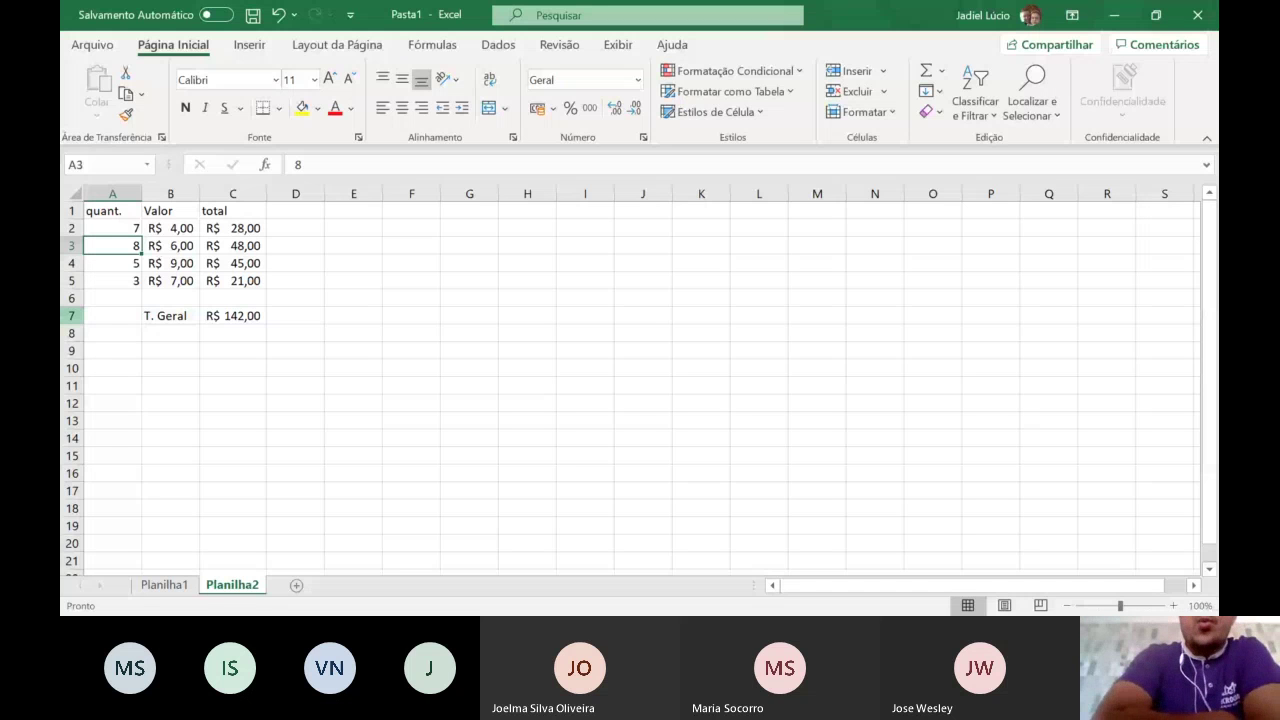
type("6")
key("Return")
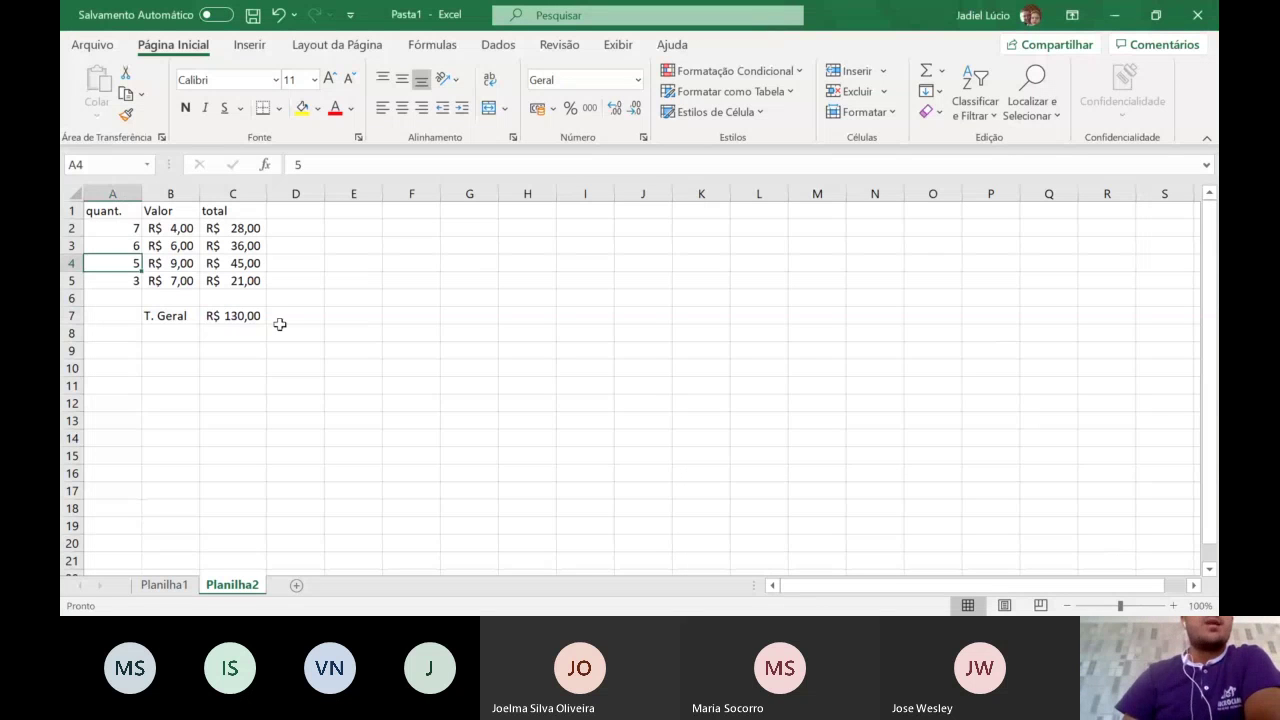
- Replace the first row's total formula in C2 with the fixed-number calculation =7*4
left_click(235, 230)
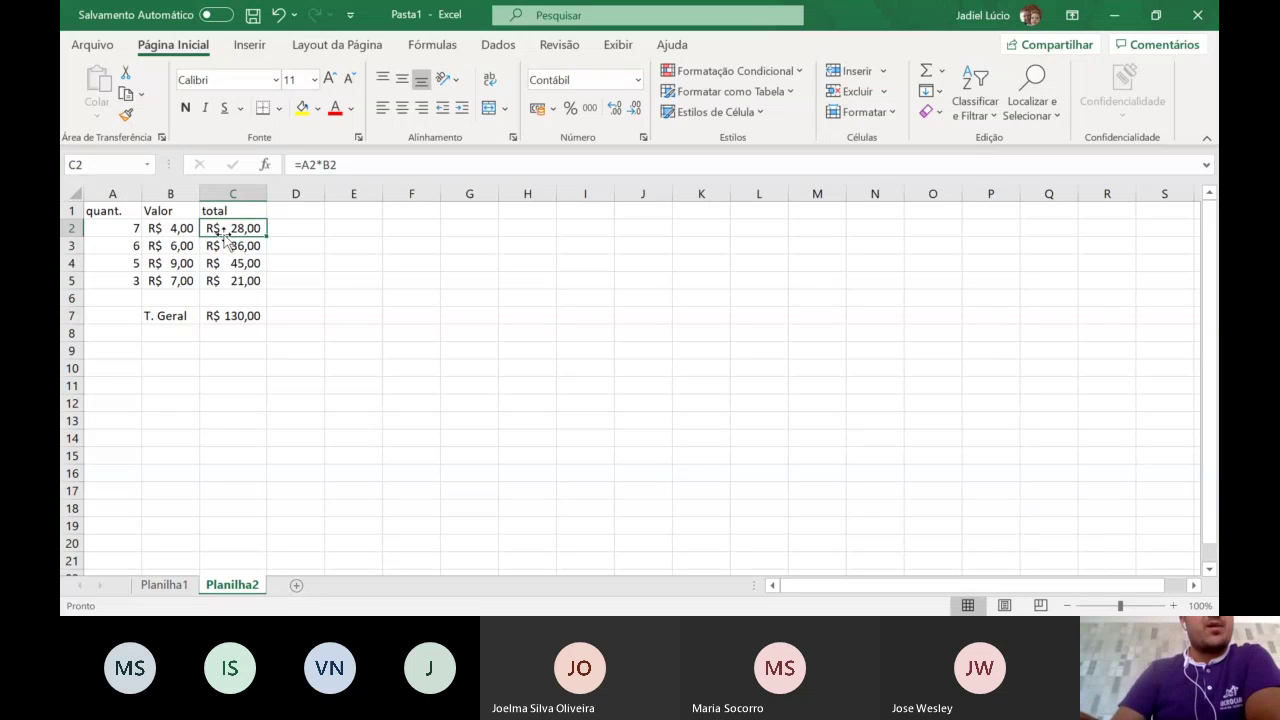
key("Delete")
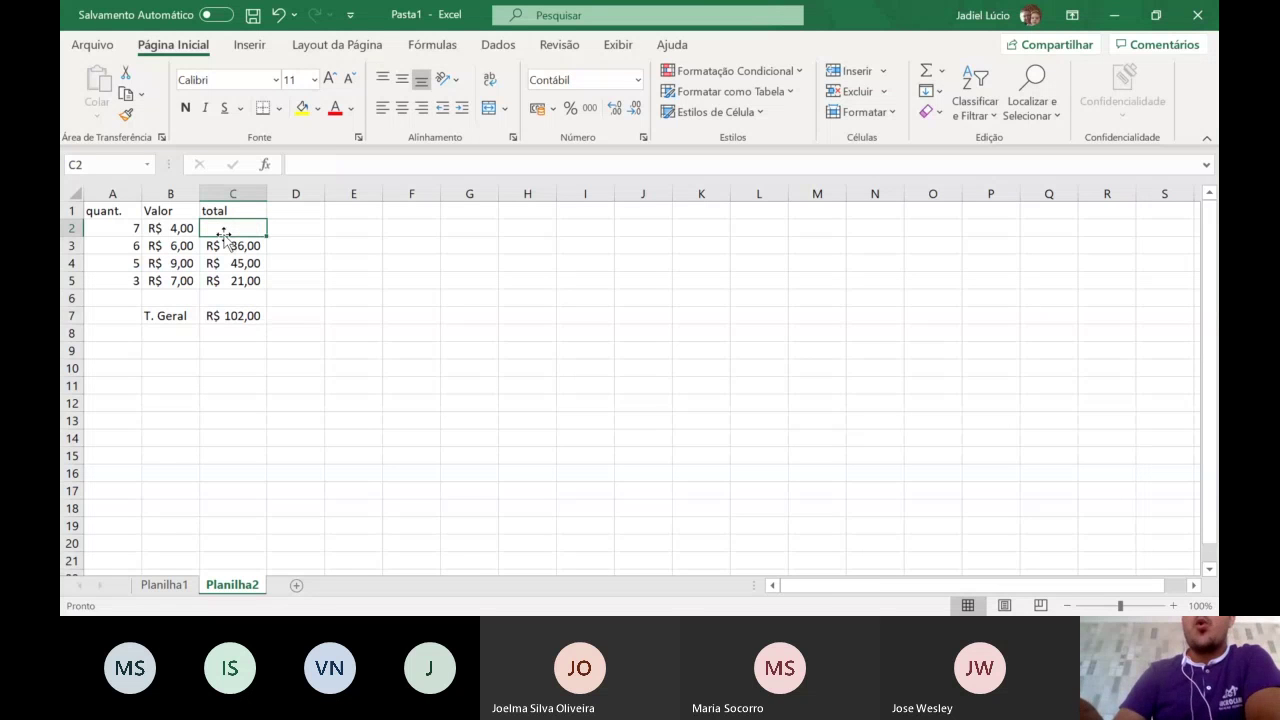
type("=")
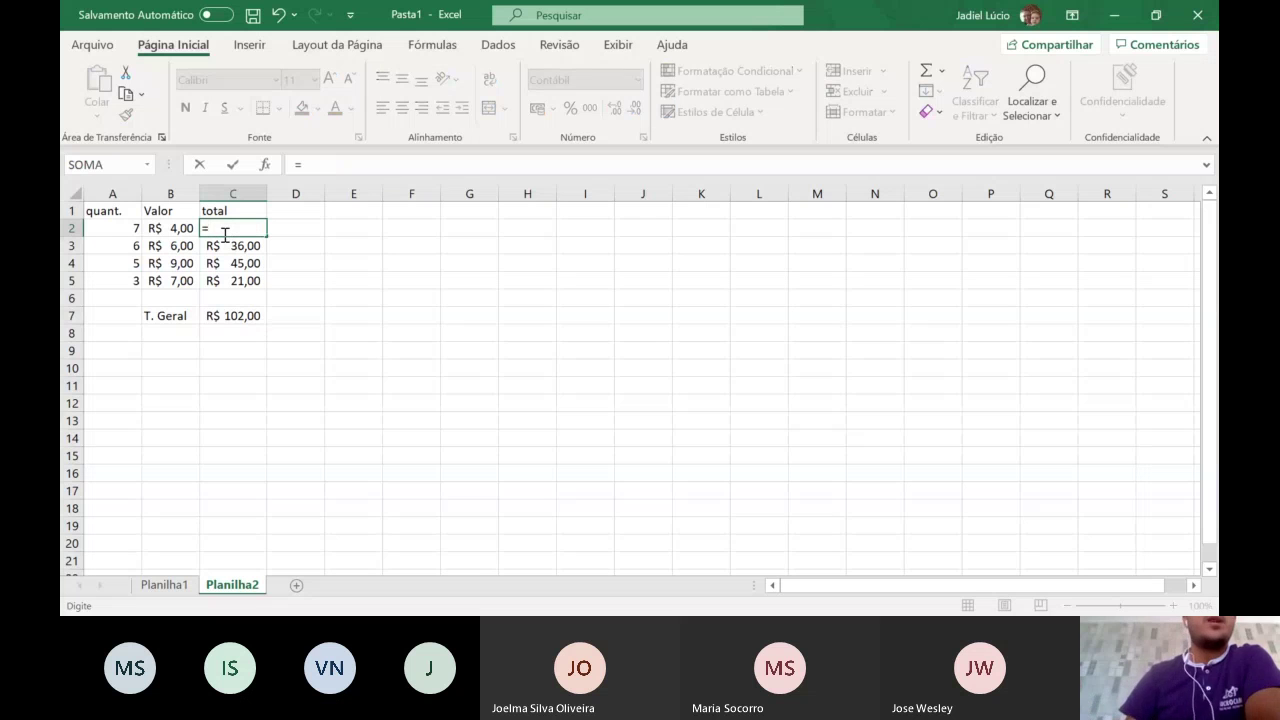
type("7")
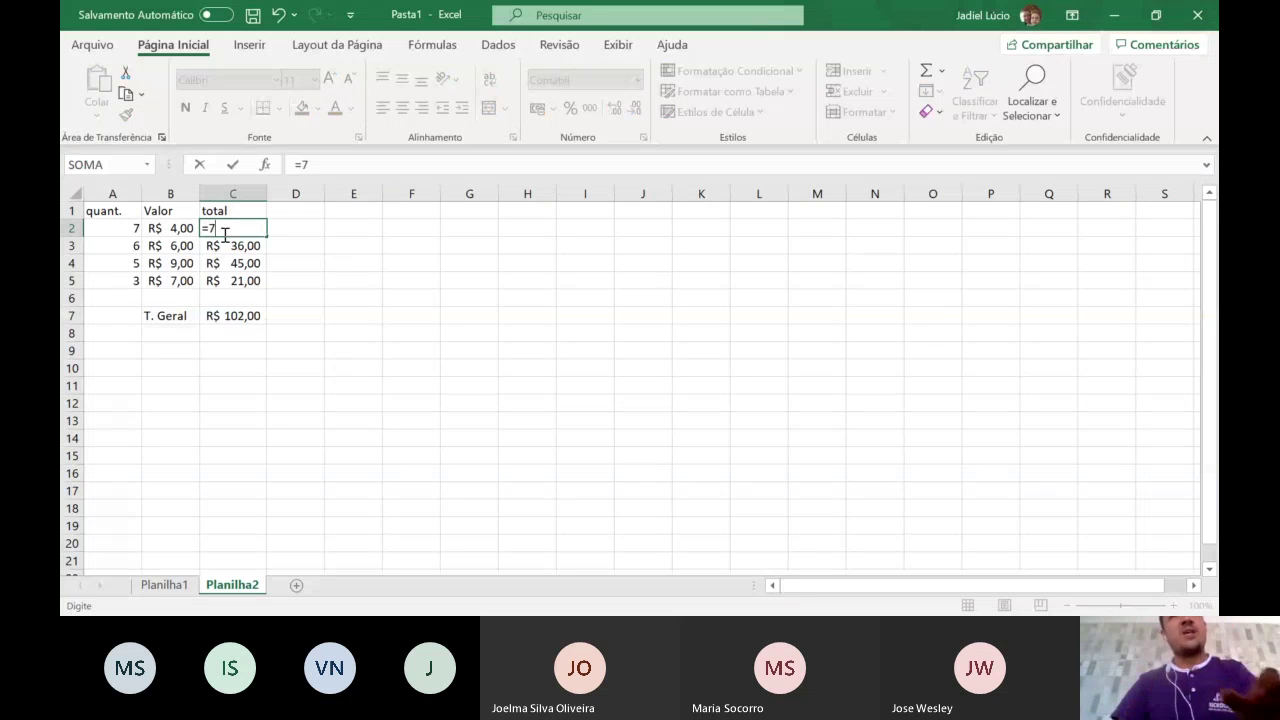
type("*")
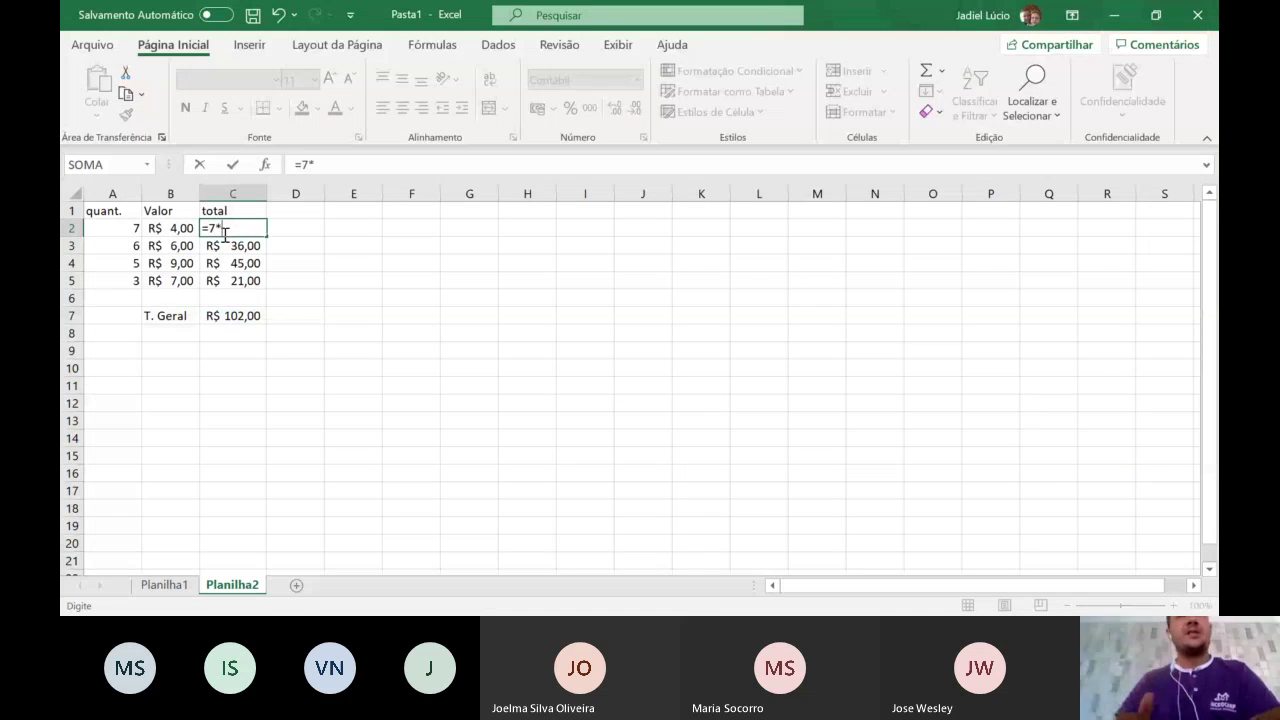
type("4")
key("Return")
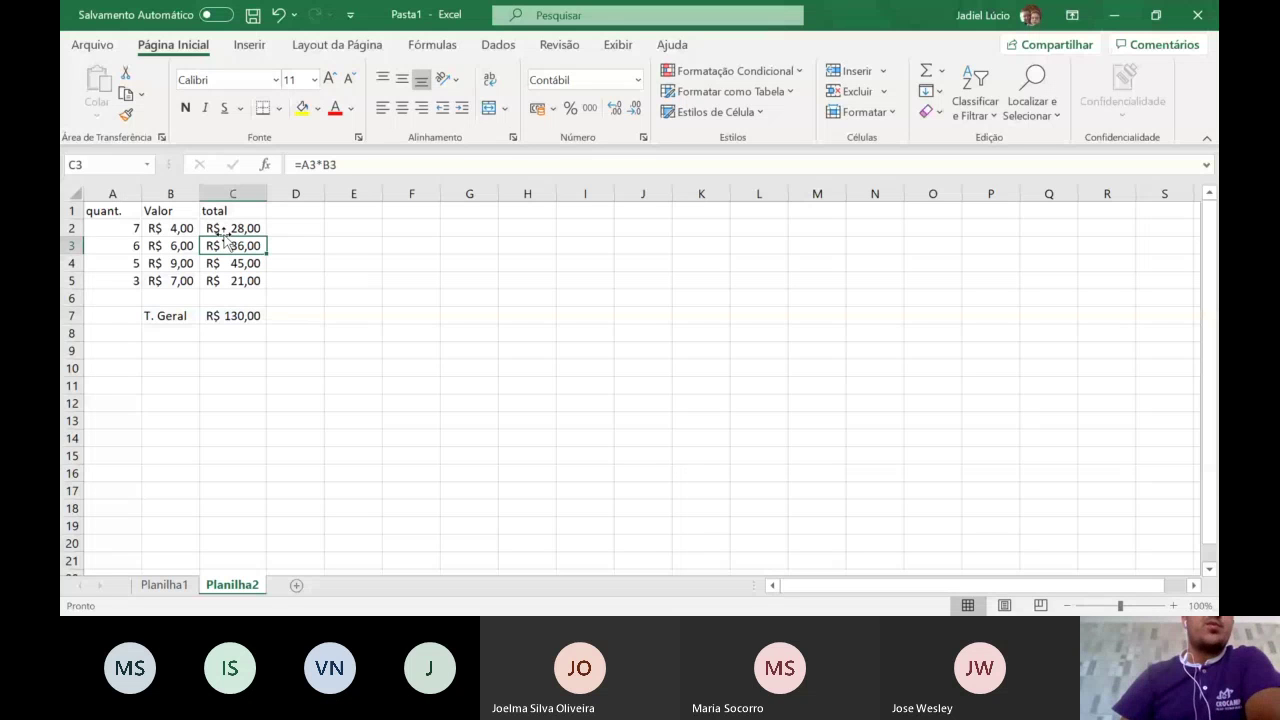
- Set the first row's quantity in A2 to 5
left_click(115, 229)
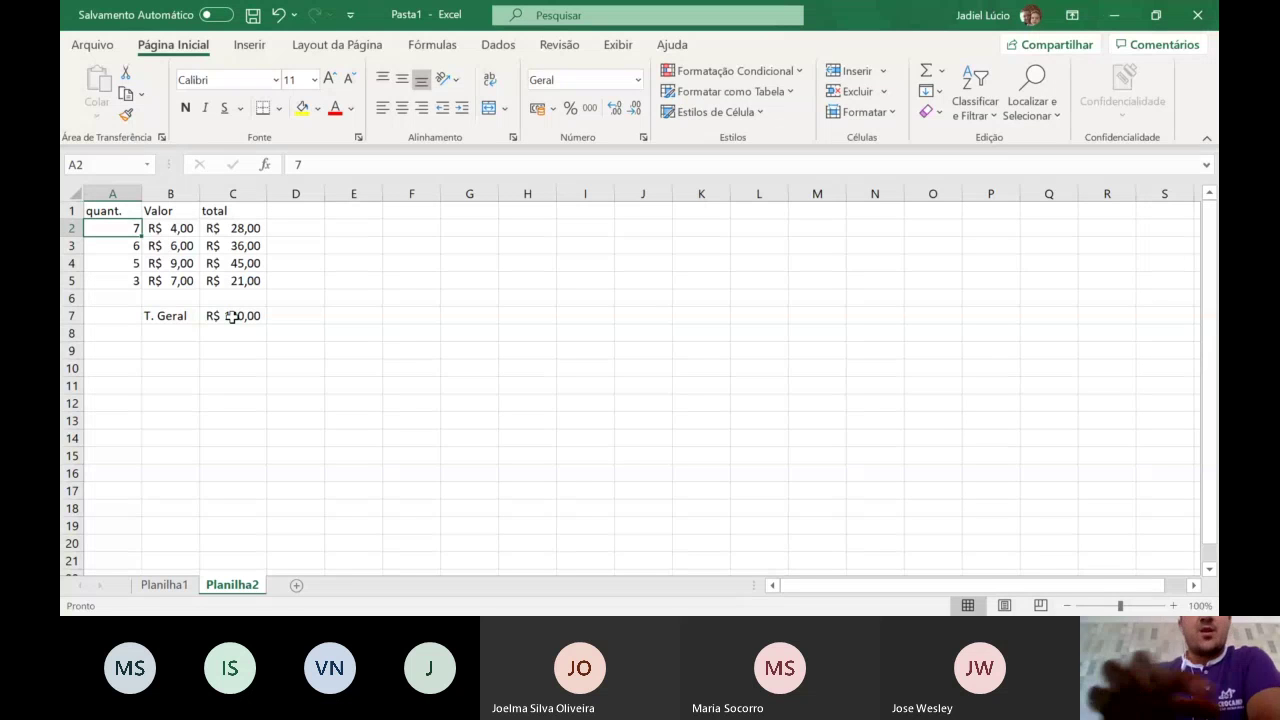
type("5")
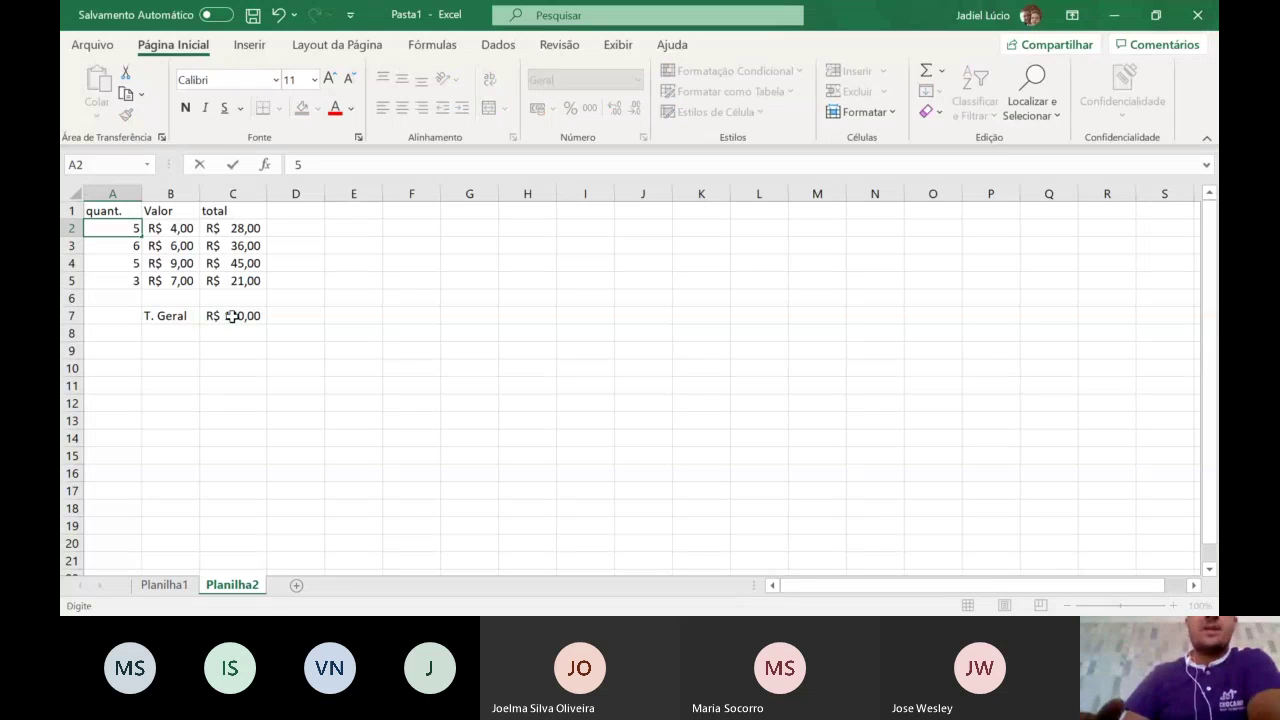
key("Return")
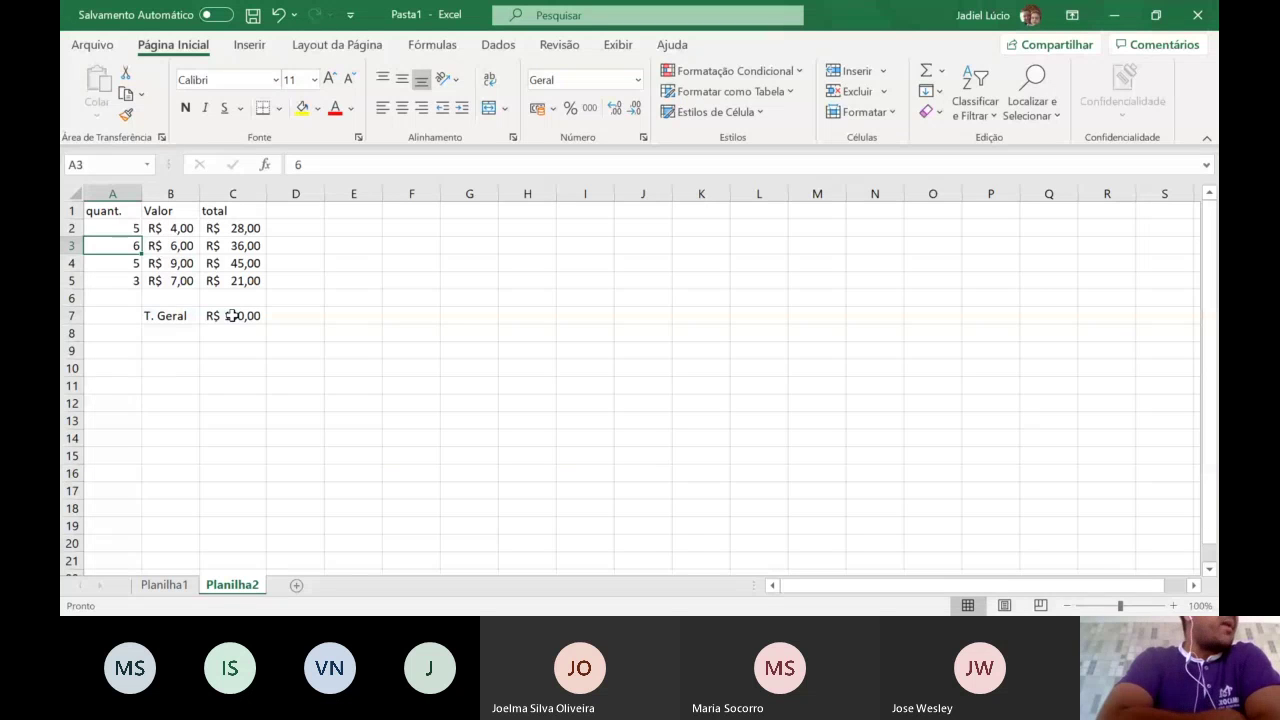
- Rewrite the first row's total in C2 with cell references as =A2*B2
double_click(232, 228)
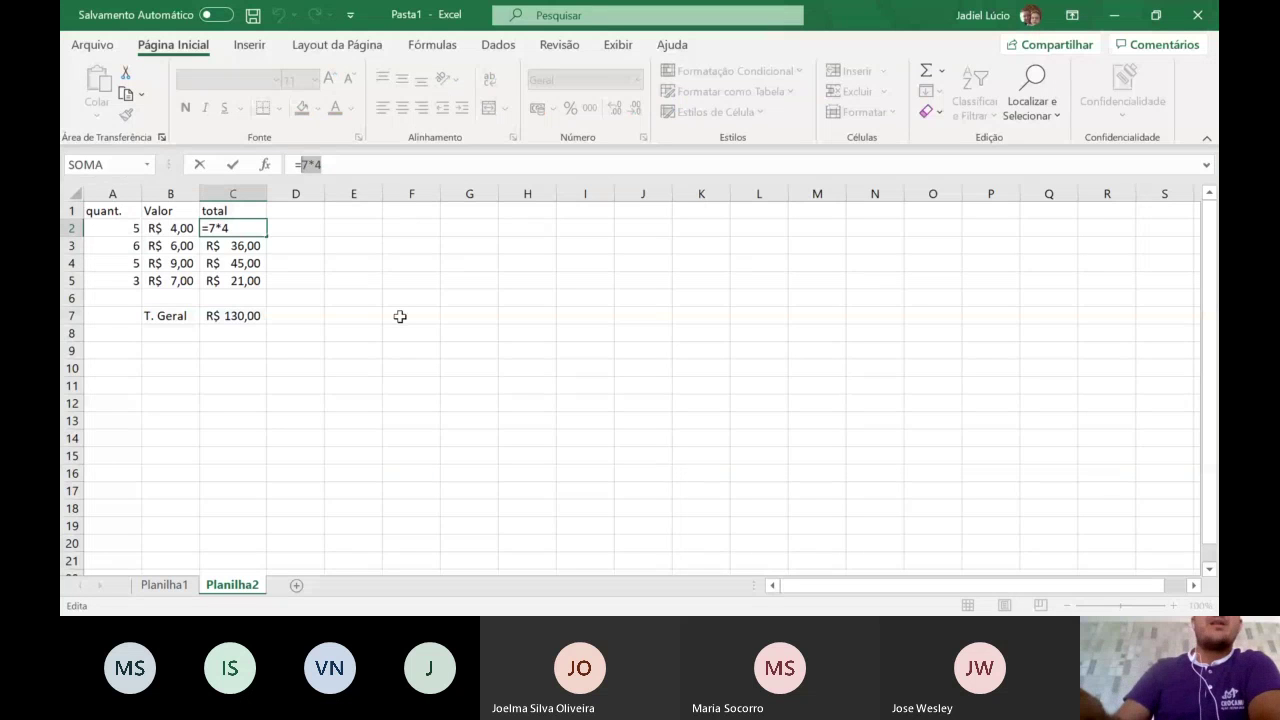
key("BackSpace")
key("BackSpace")
key("BackSpace")
left_click(129, 229)
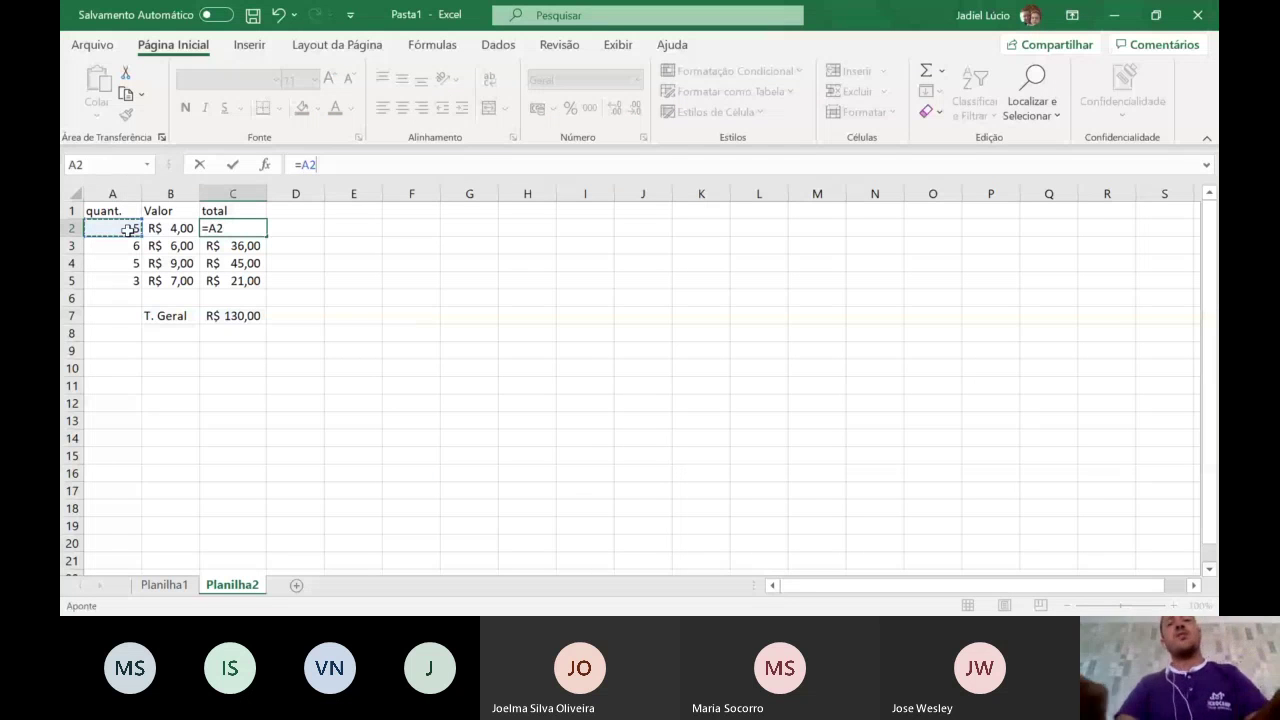
type("*")
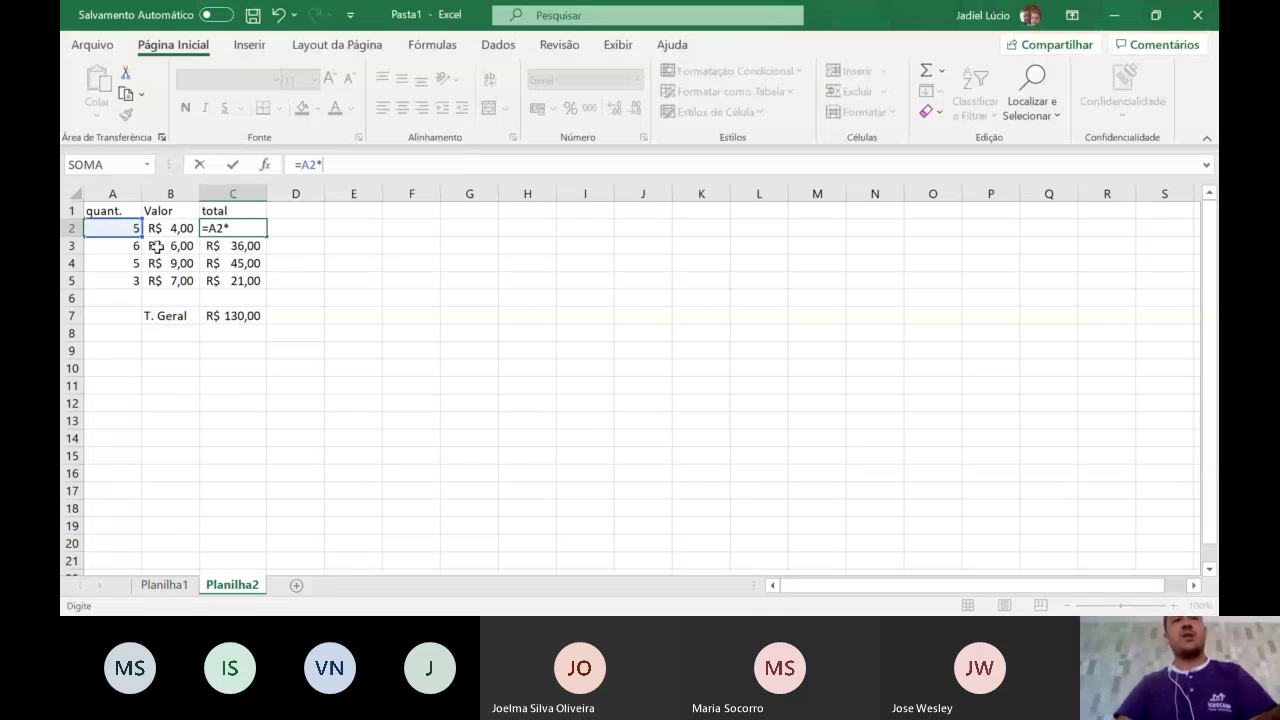
left_click(173, 229)
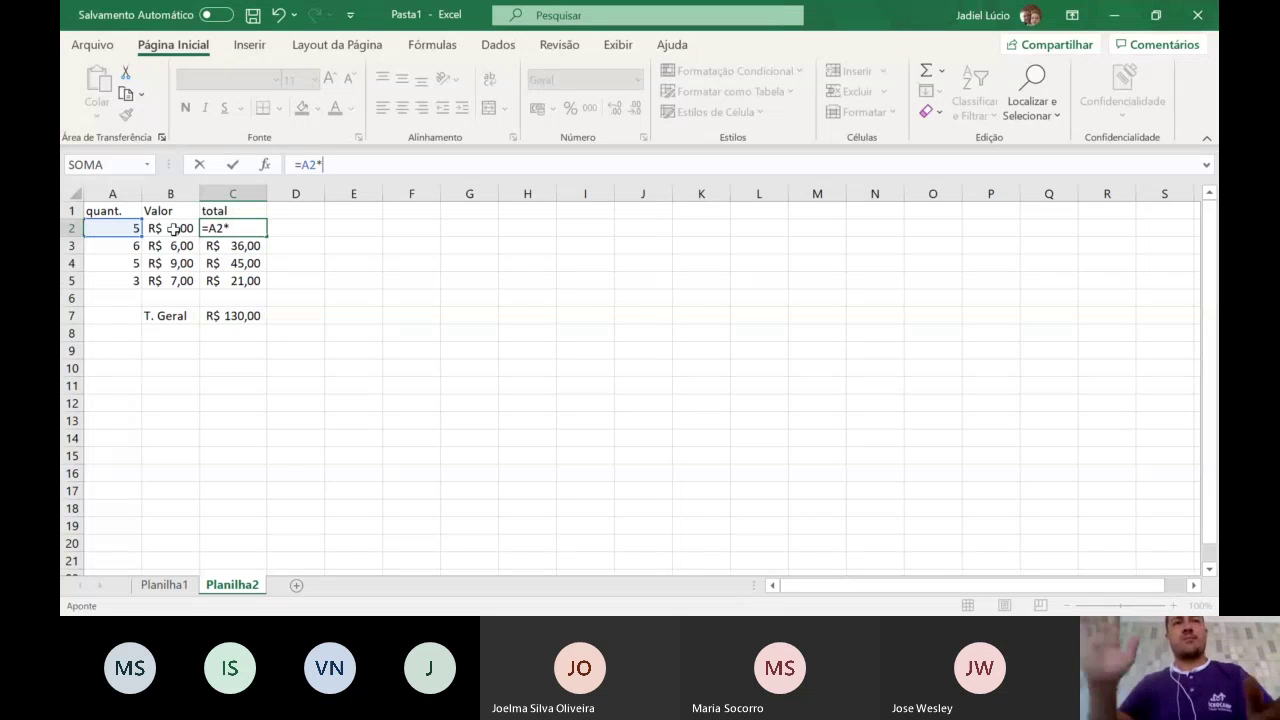
left_click(173, 229)
key("Return")
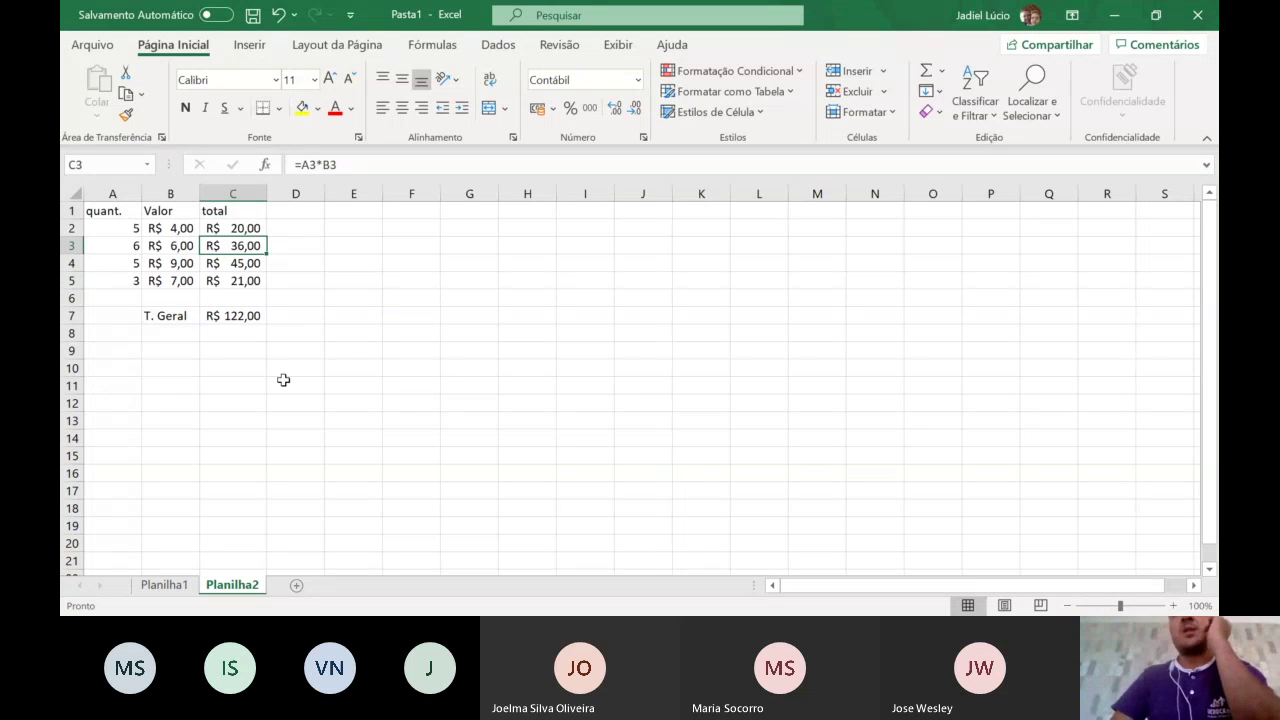
left_click(353, 281)
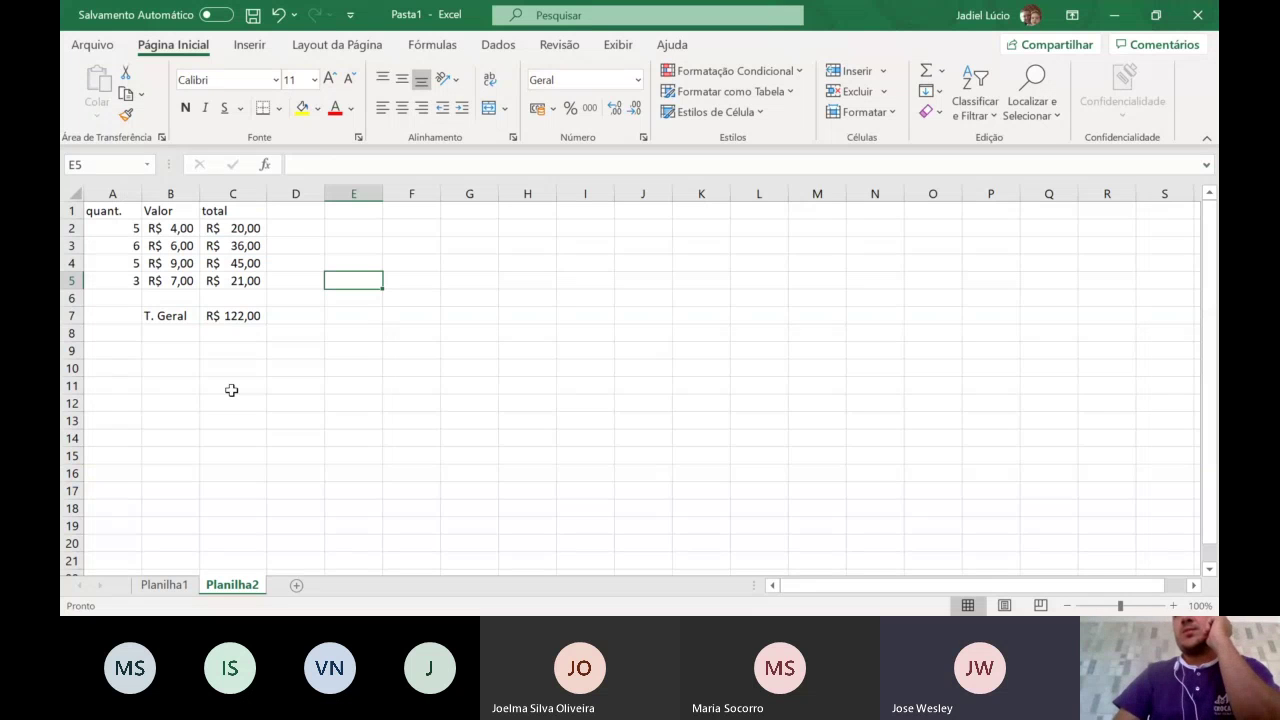
left_click(1086, 420)
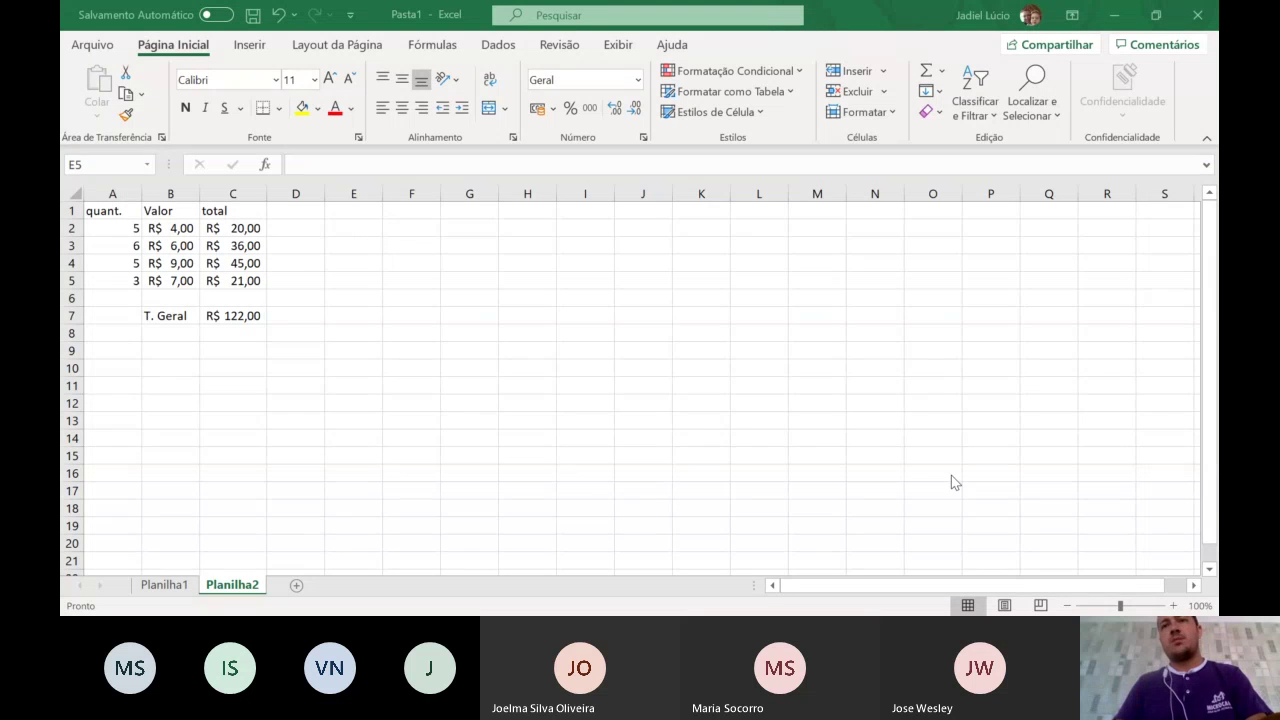
key("alt+Tab")
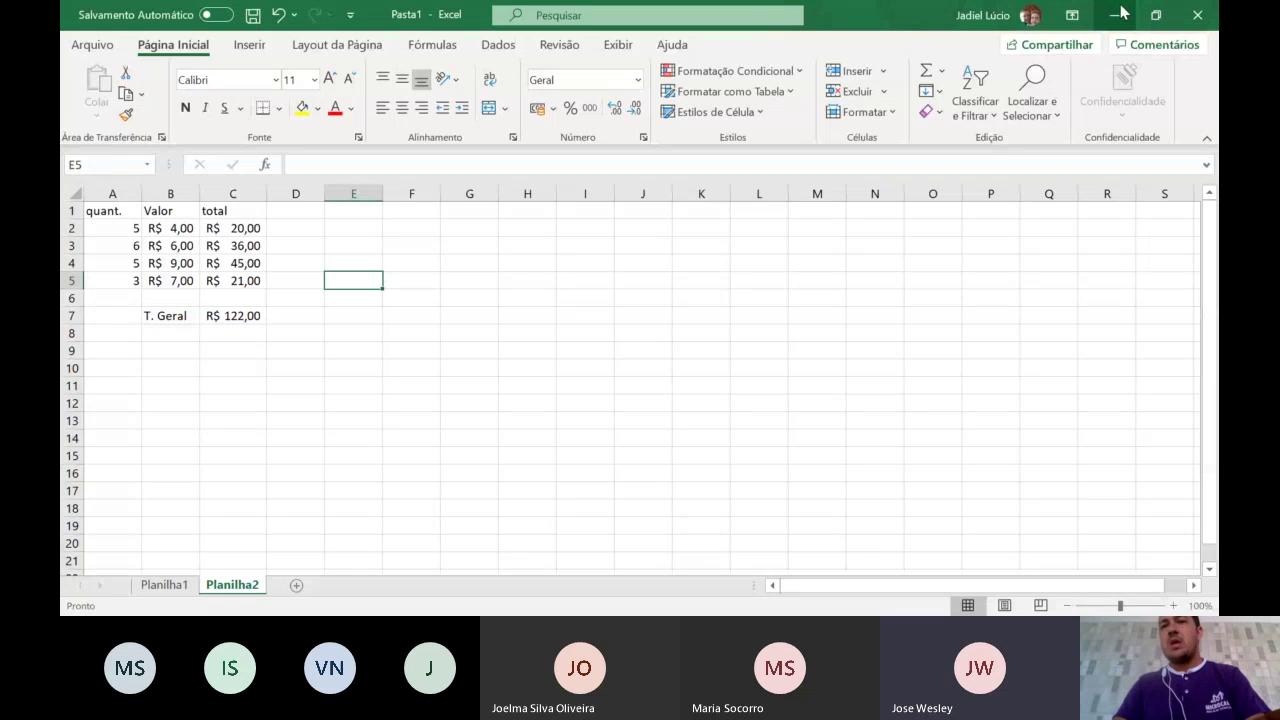
left_click(840, 611)
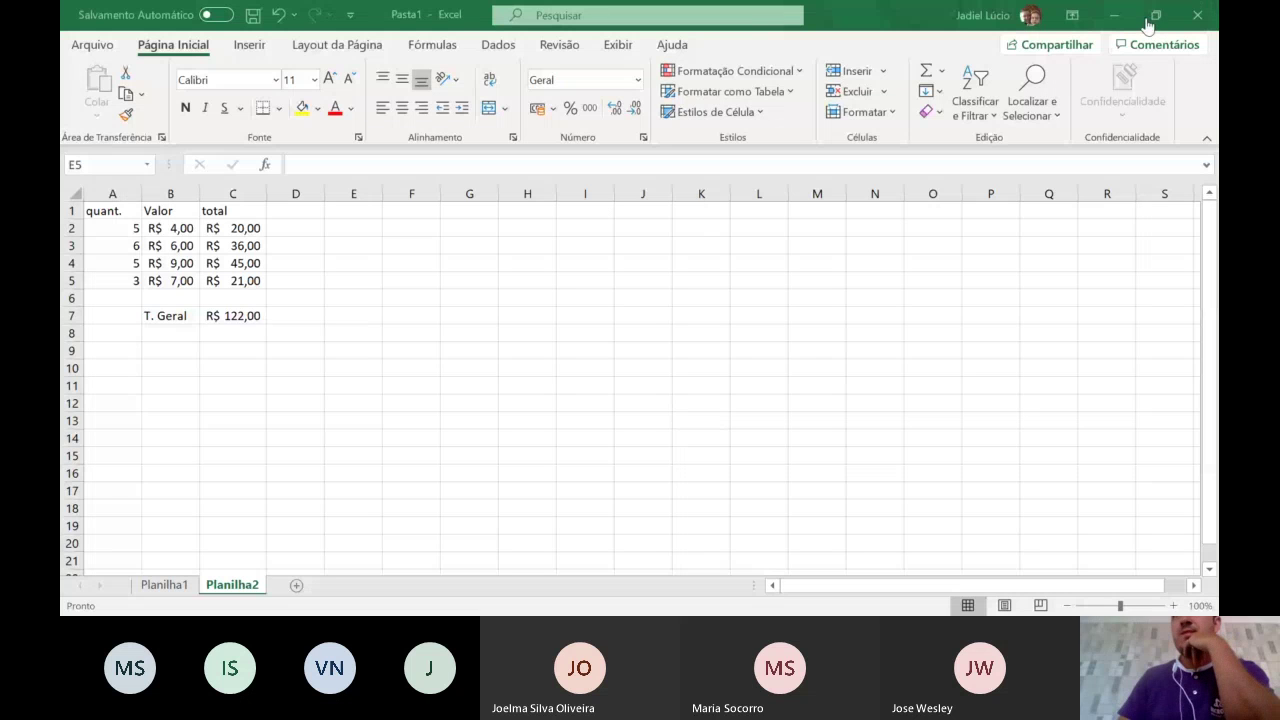
left_click(405, 333)
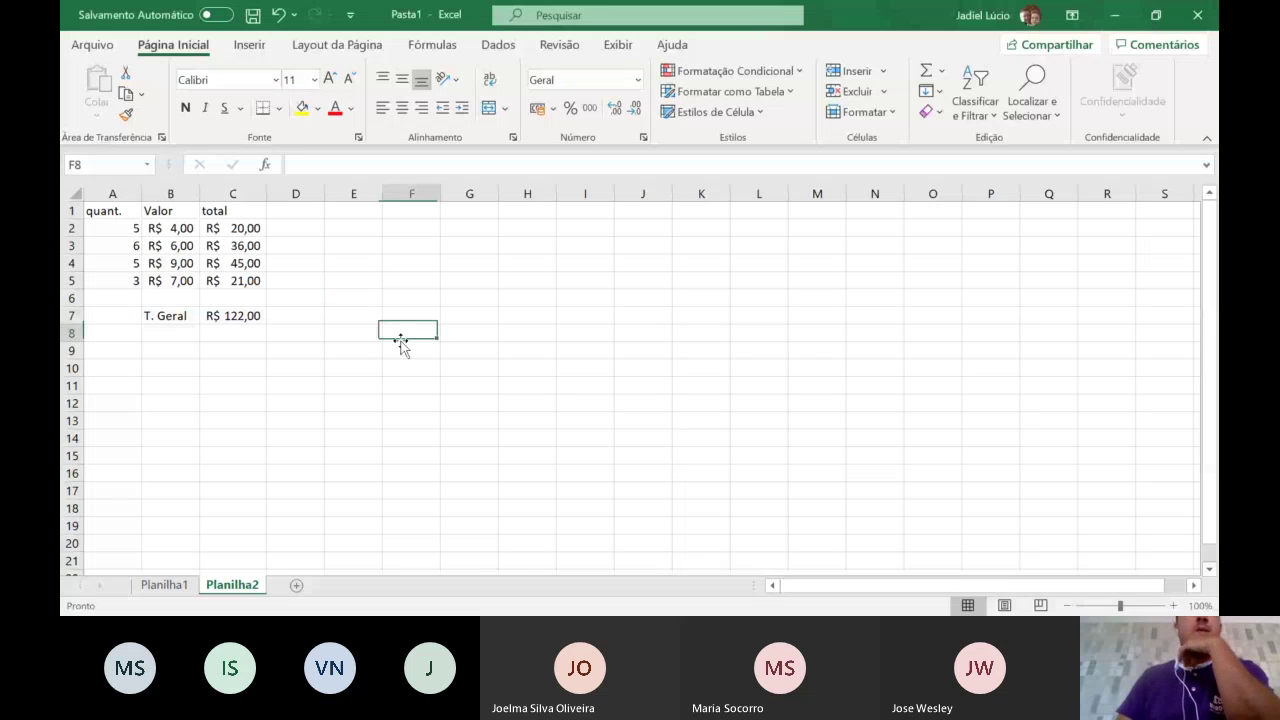
- Examine the total formula in C2 and the quantity cell it refers to
double_click(241, 228)
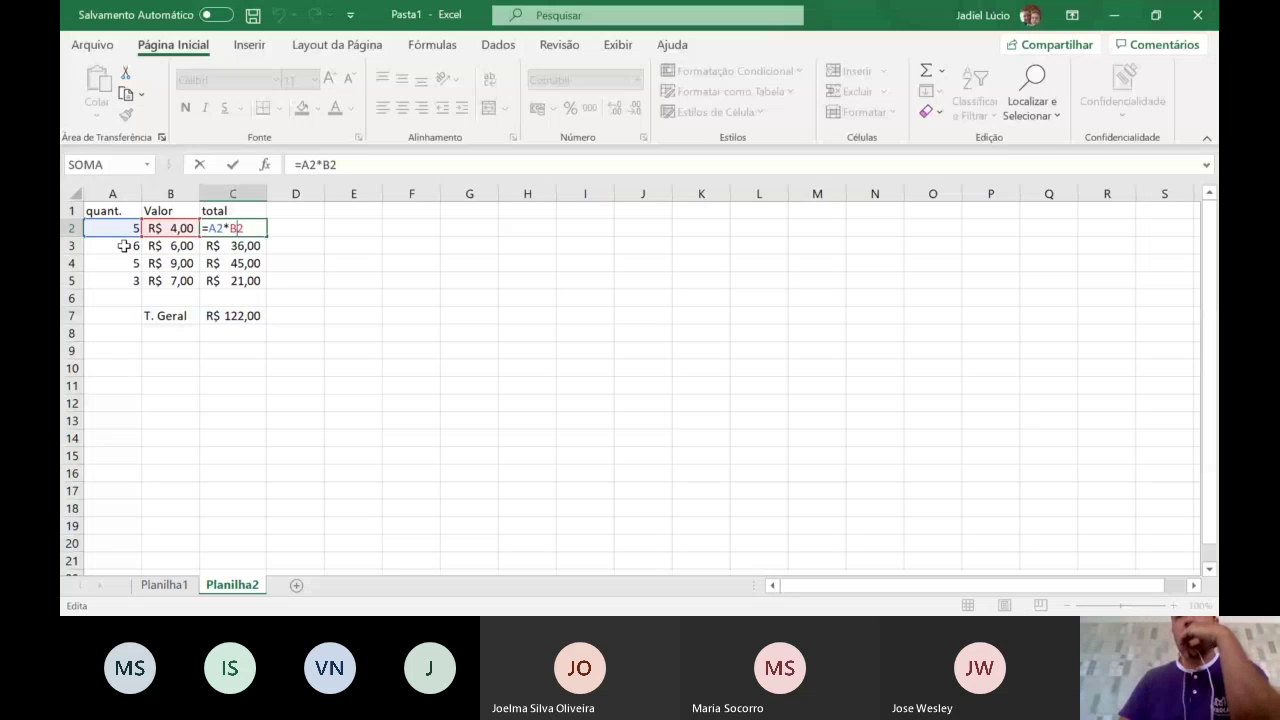
key("alt+Tab")
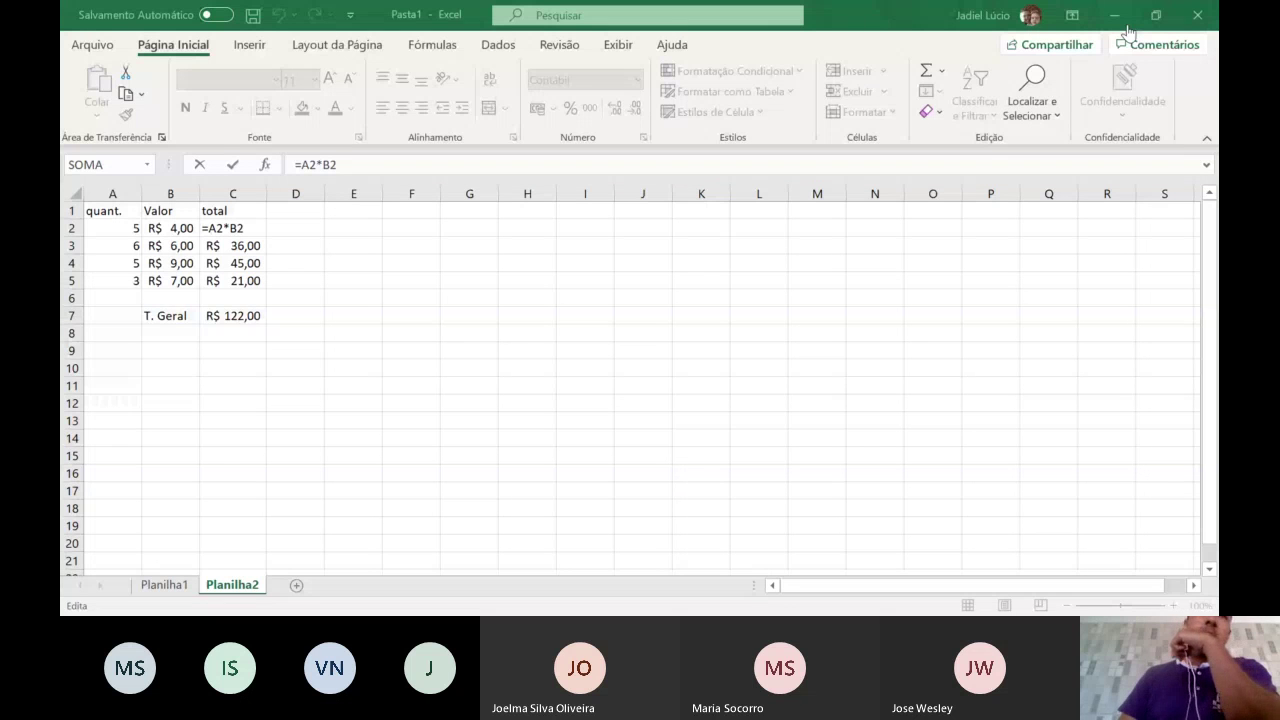
key("Return")
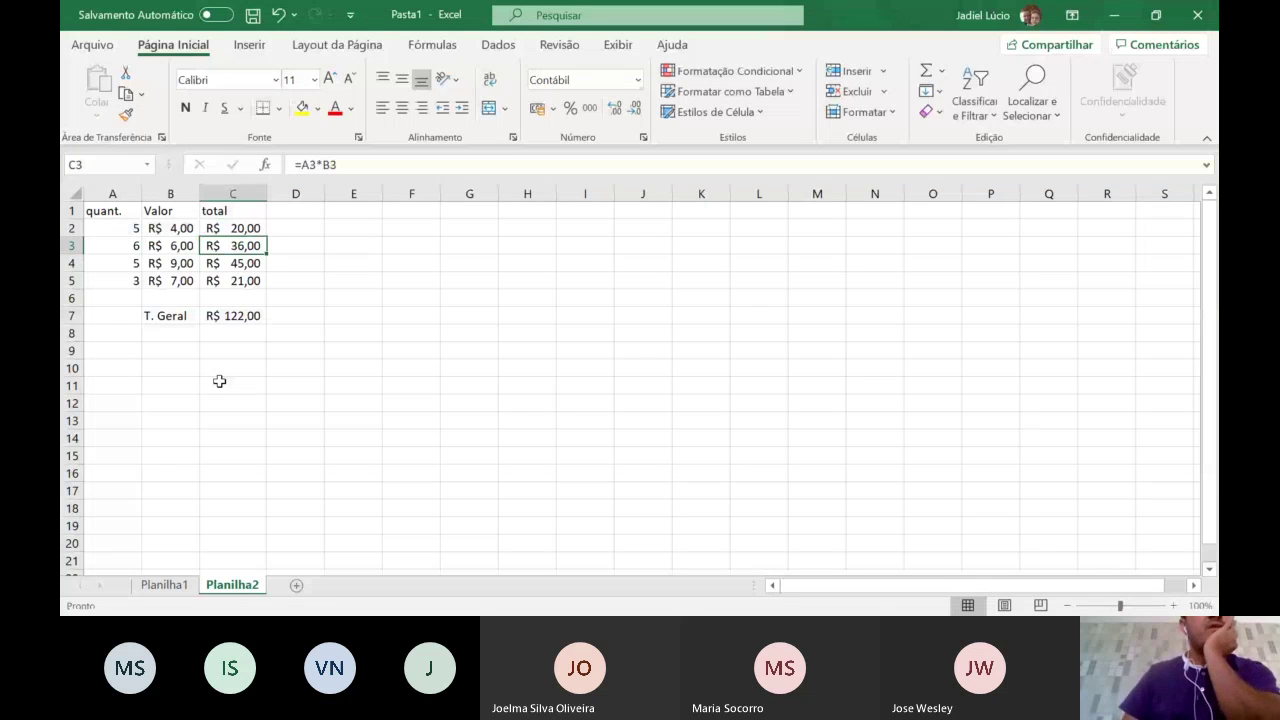
left_click(125, 228)
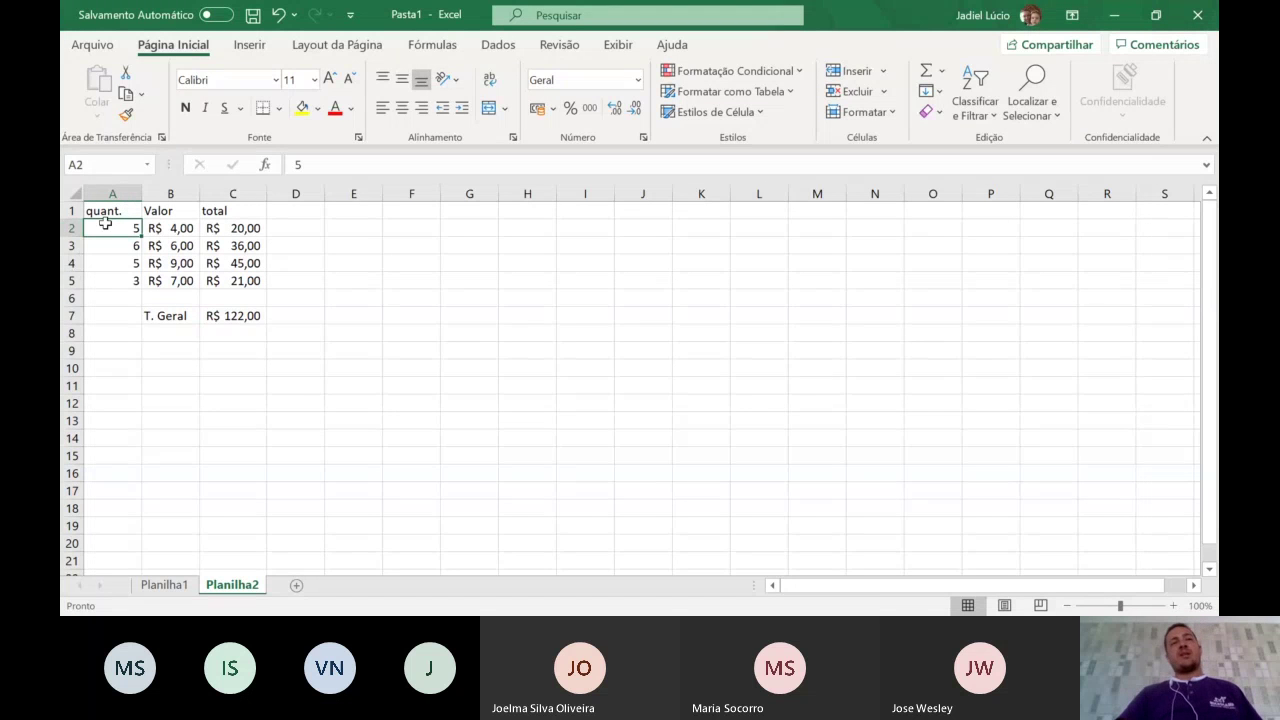
- Examine how column A and row 2 form the address of the first quantity cell, and check its neighbouring value cell B2
left_click(127, 189)
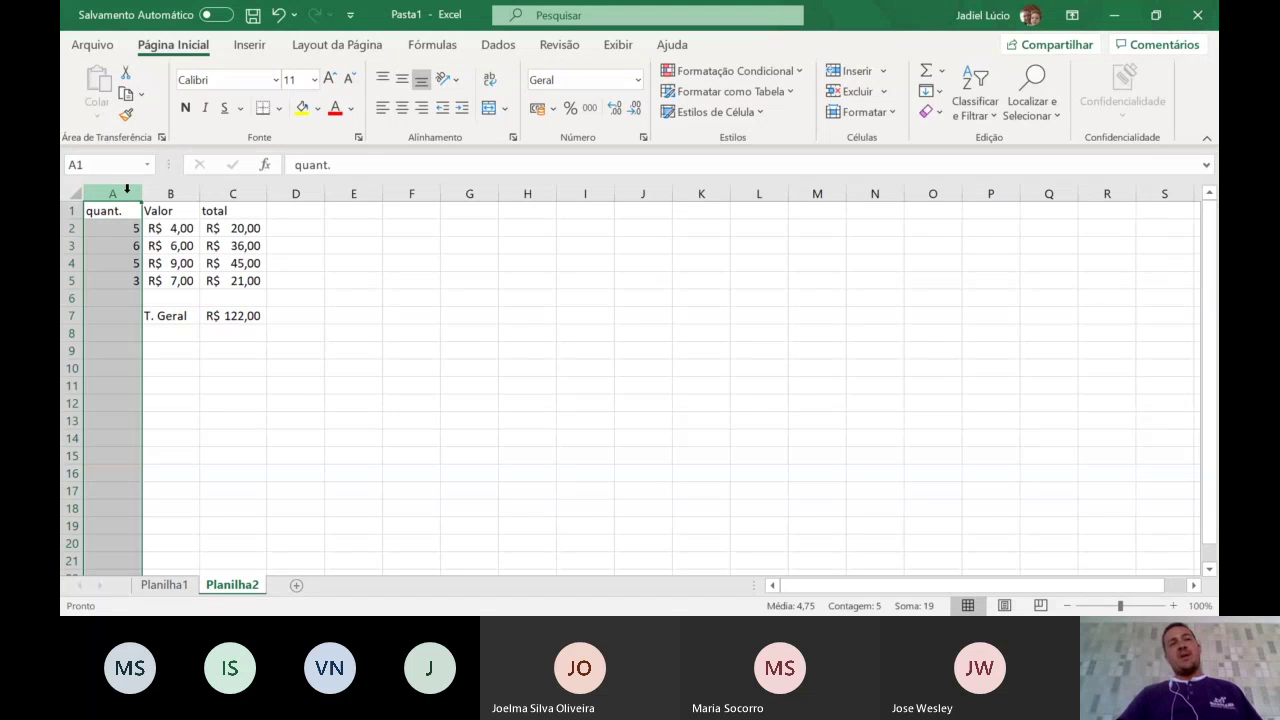
left_click(74, 228)
left_click(113, 228)
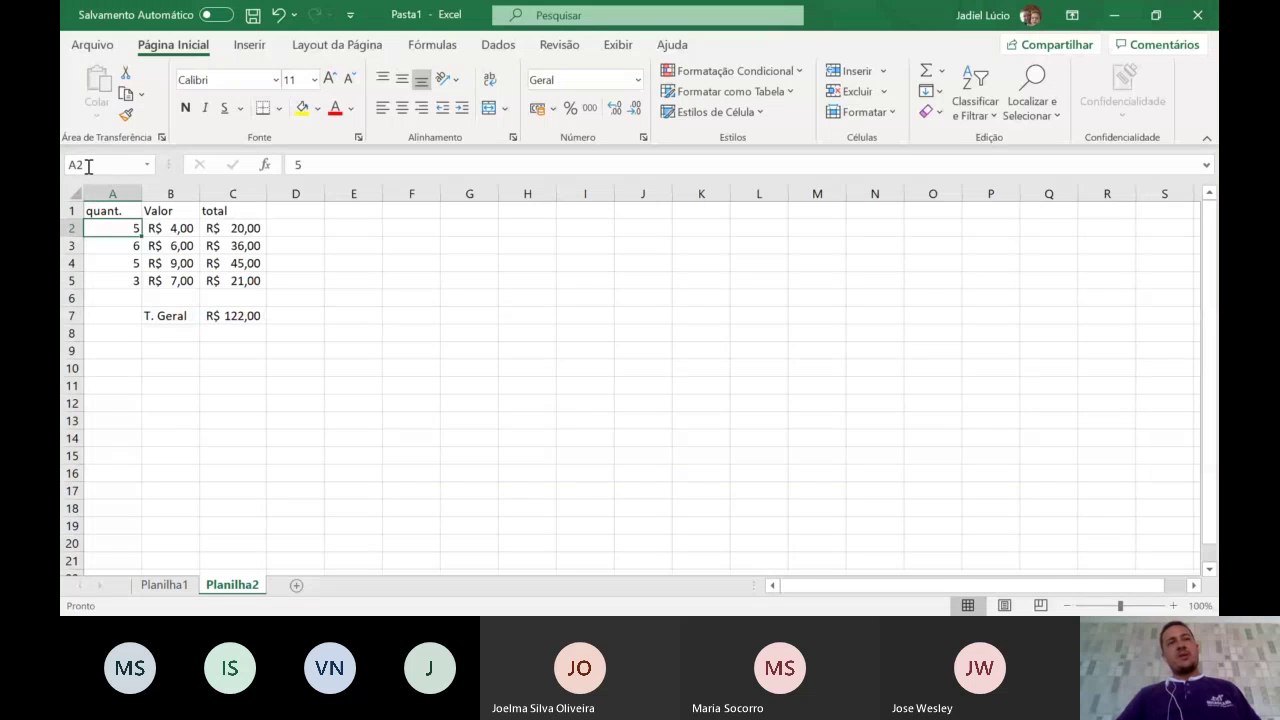
left_click(188, 229)
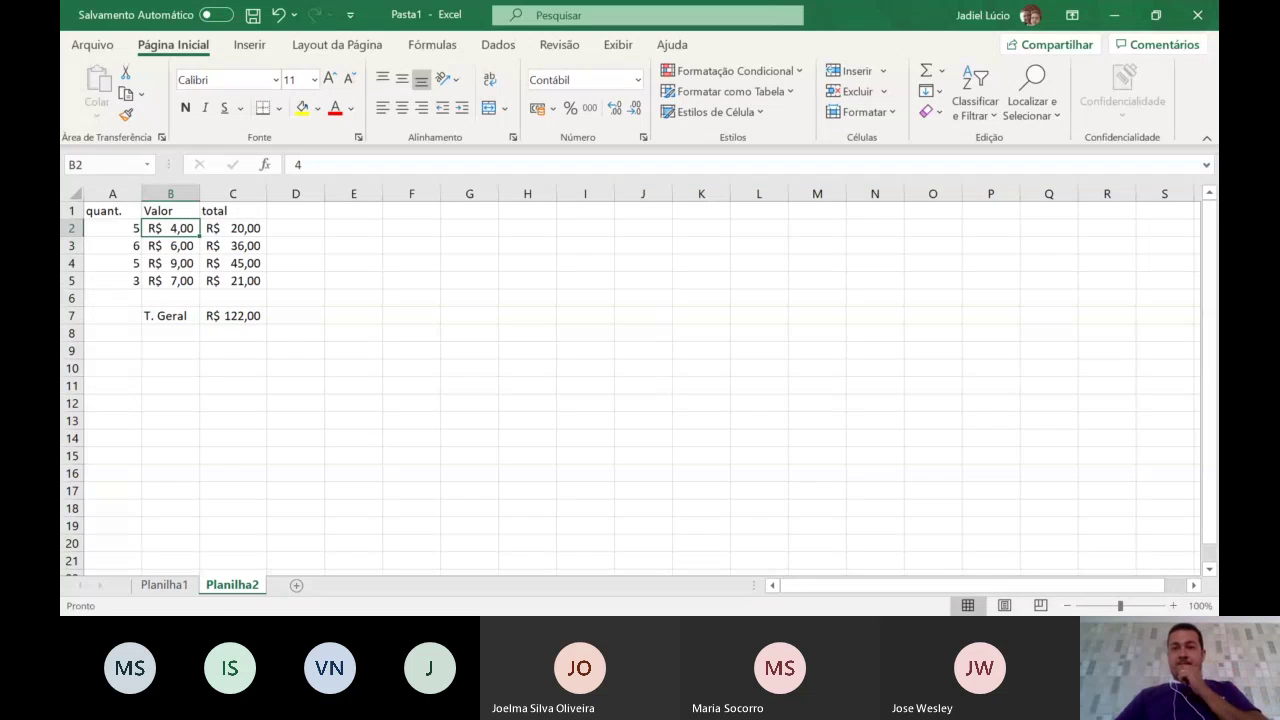
left_click(694, 598)
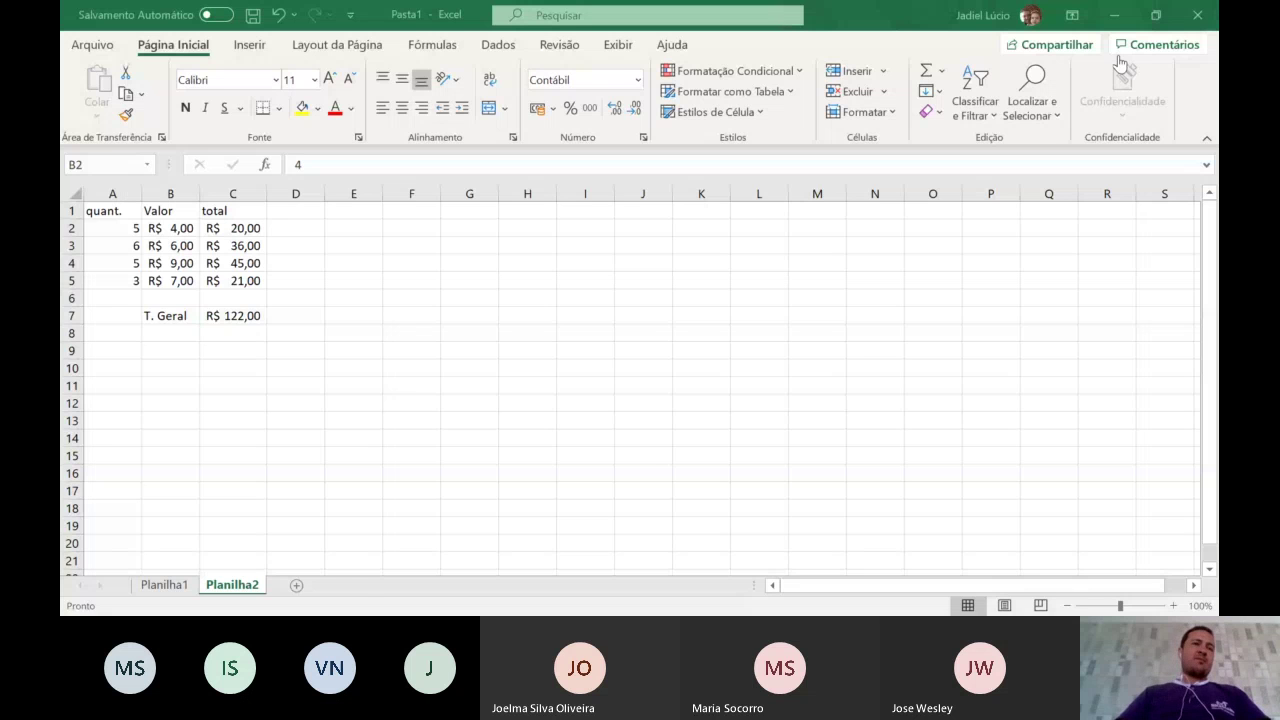
- Add a third worksheet and enter the heading "Valor do dólar" in A1
left_click(296, 585)
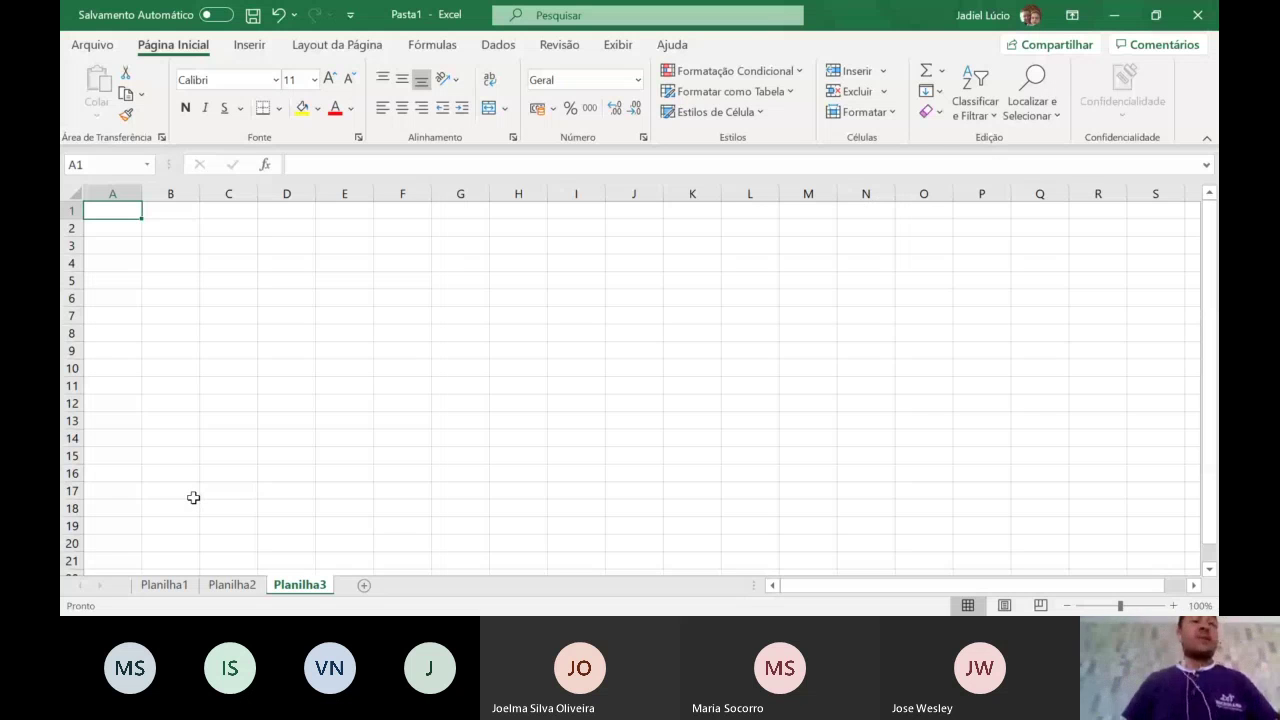
type("Valor")
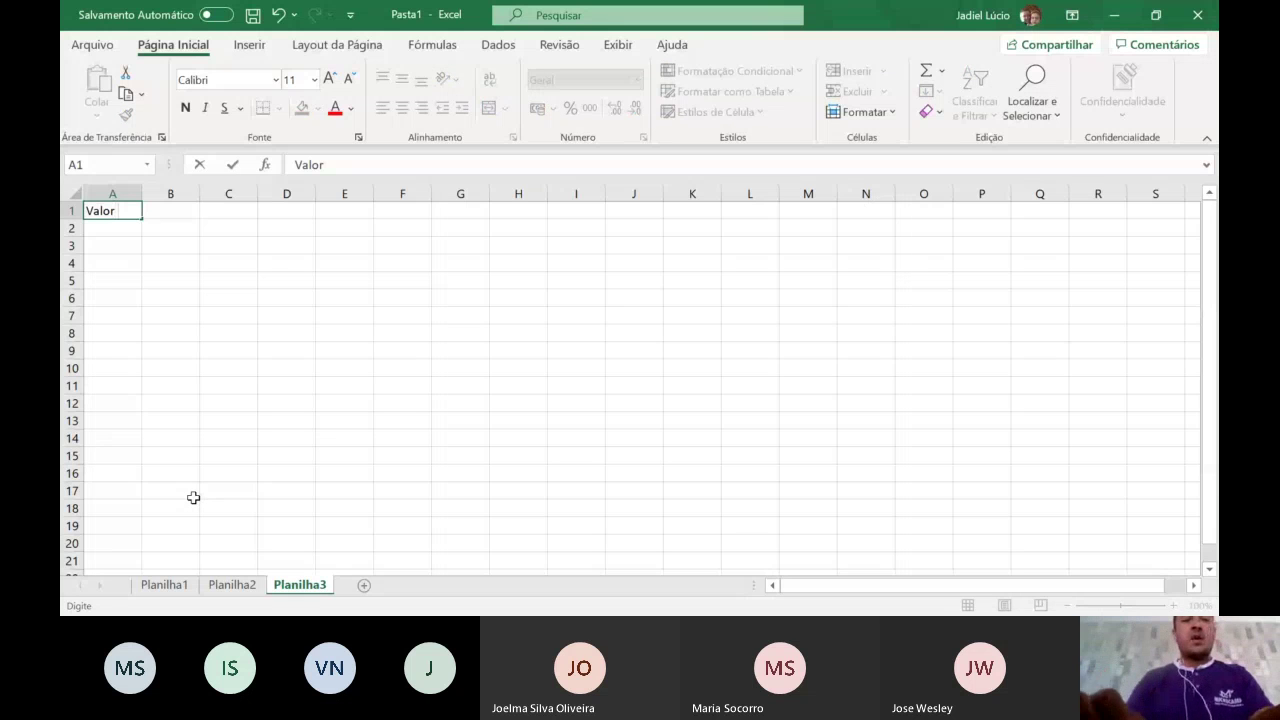
type(" do dó")
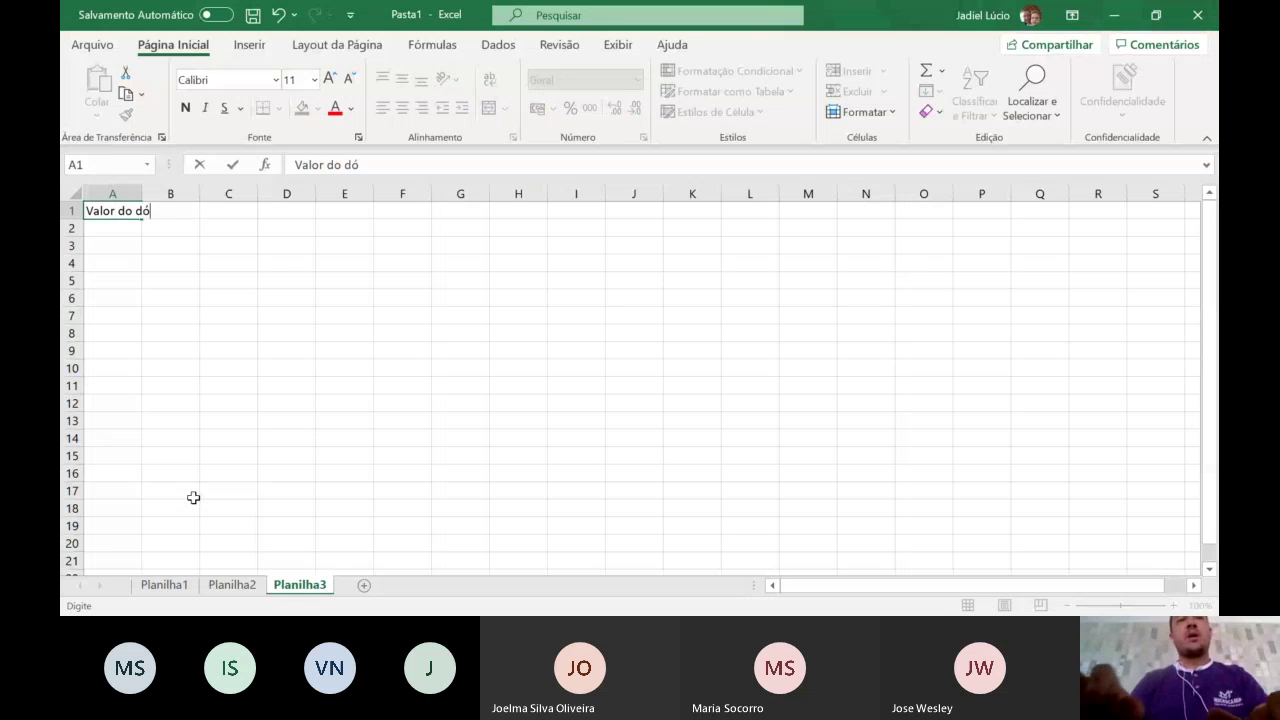
type("lar")
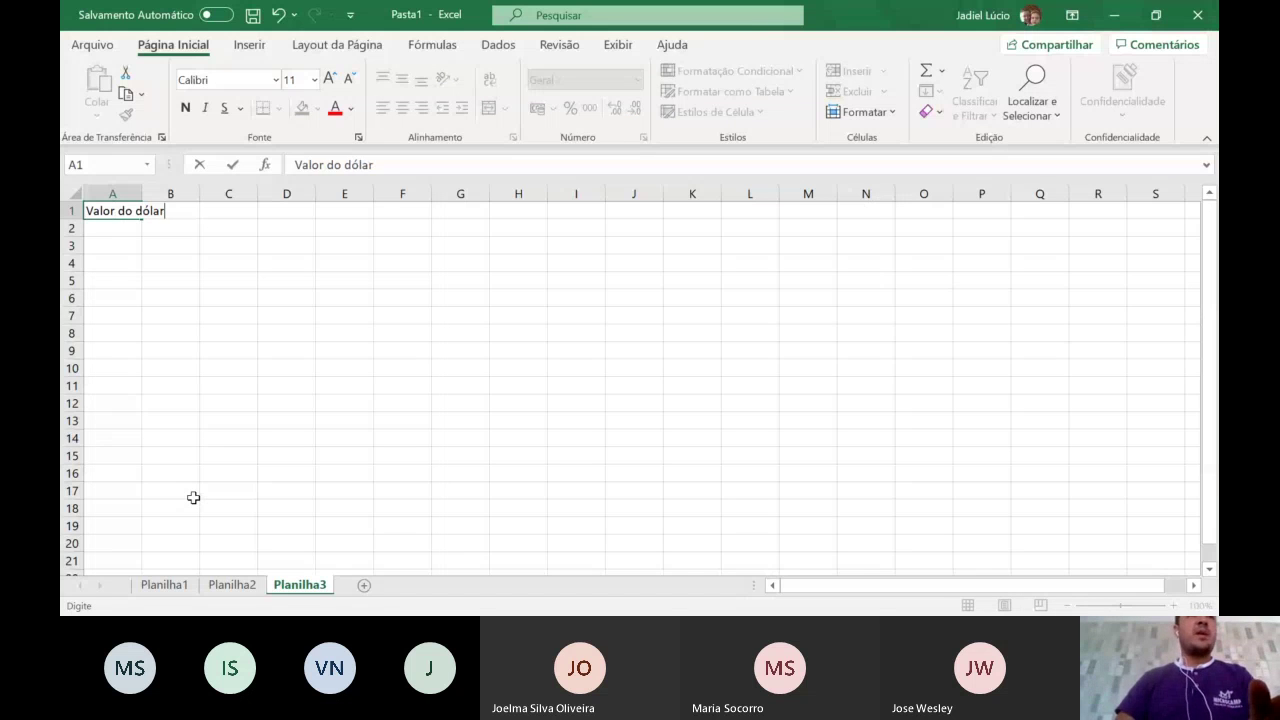
key("Return")
- Wrap the text of the A1 heading and centre it horizontally
left_click(121, 219)
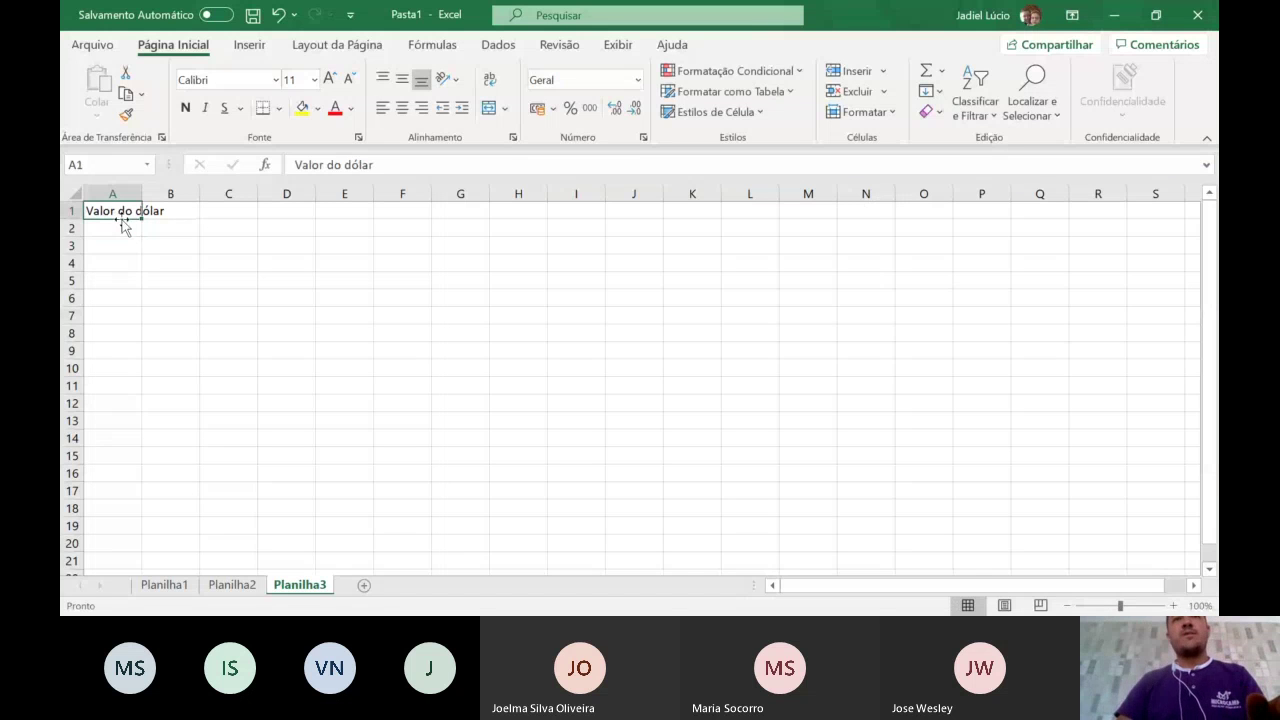
left_click(489, 79)
left_click(401, 107)
- Enter the dollar rate R$ 5,15 in A2 under its heading
left_click(106, 248)
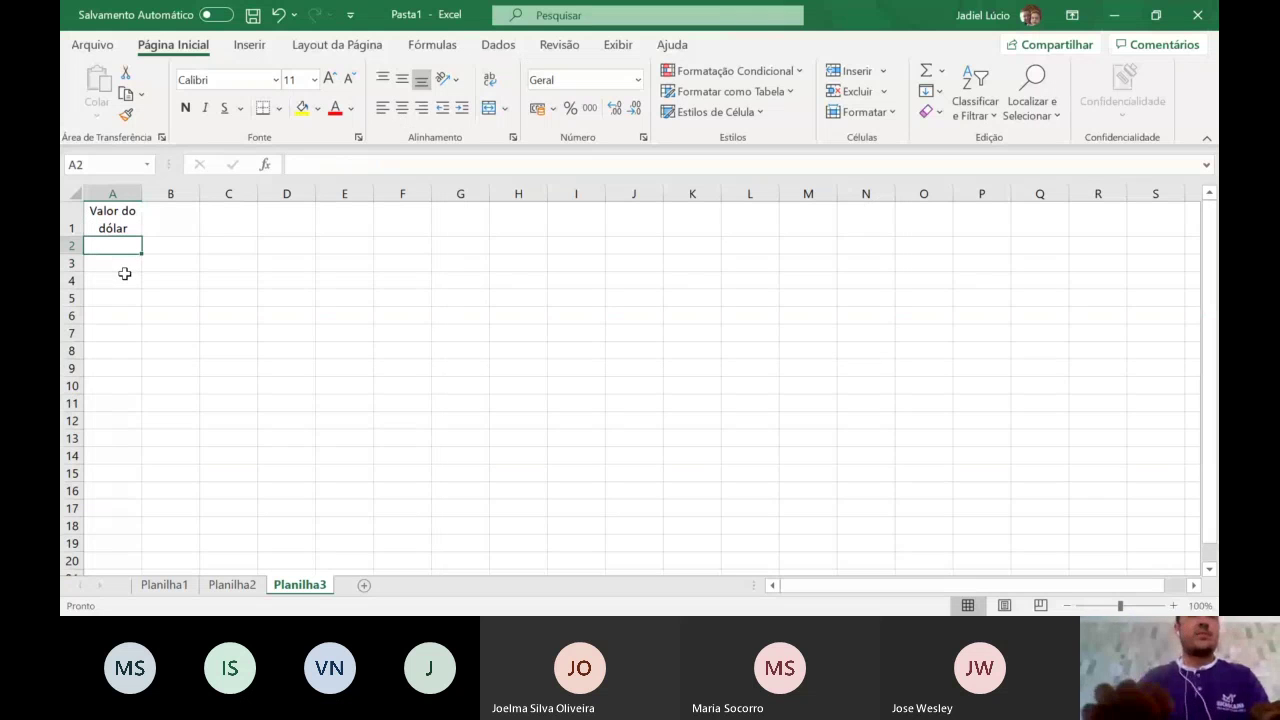
type("R$")
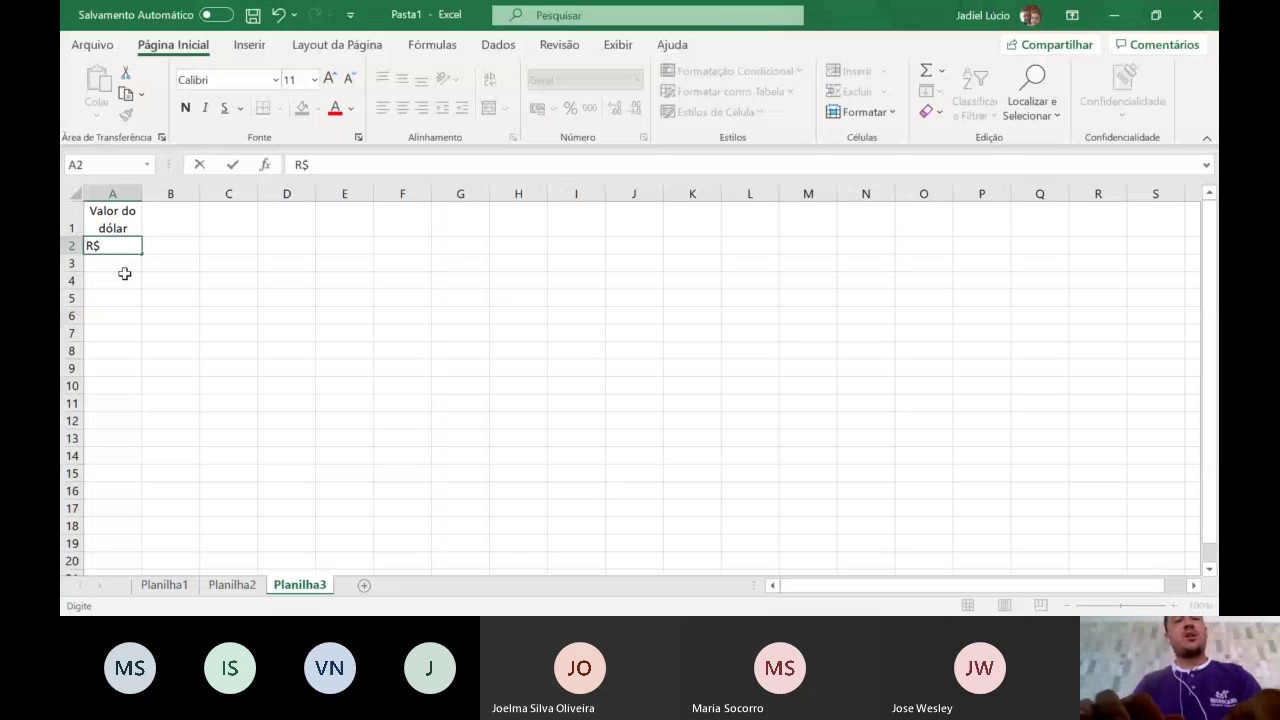
type(" 5,15")
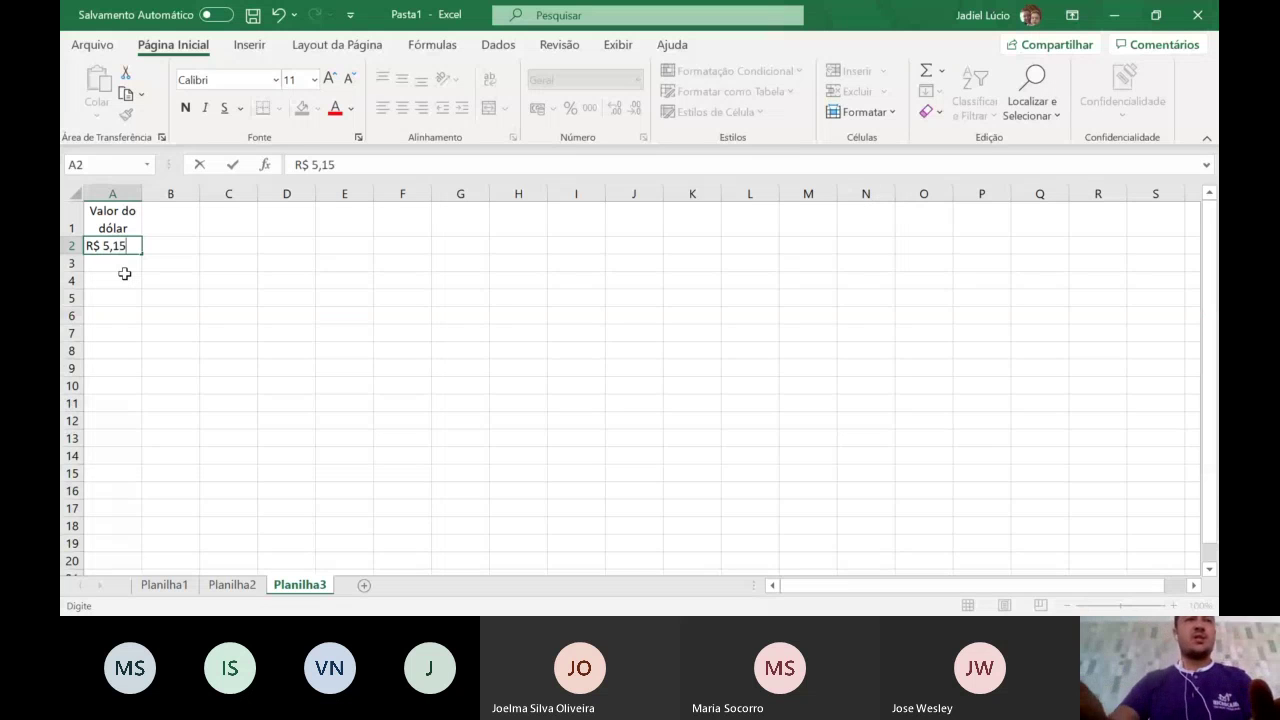
key("Return")
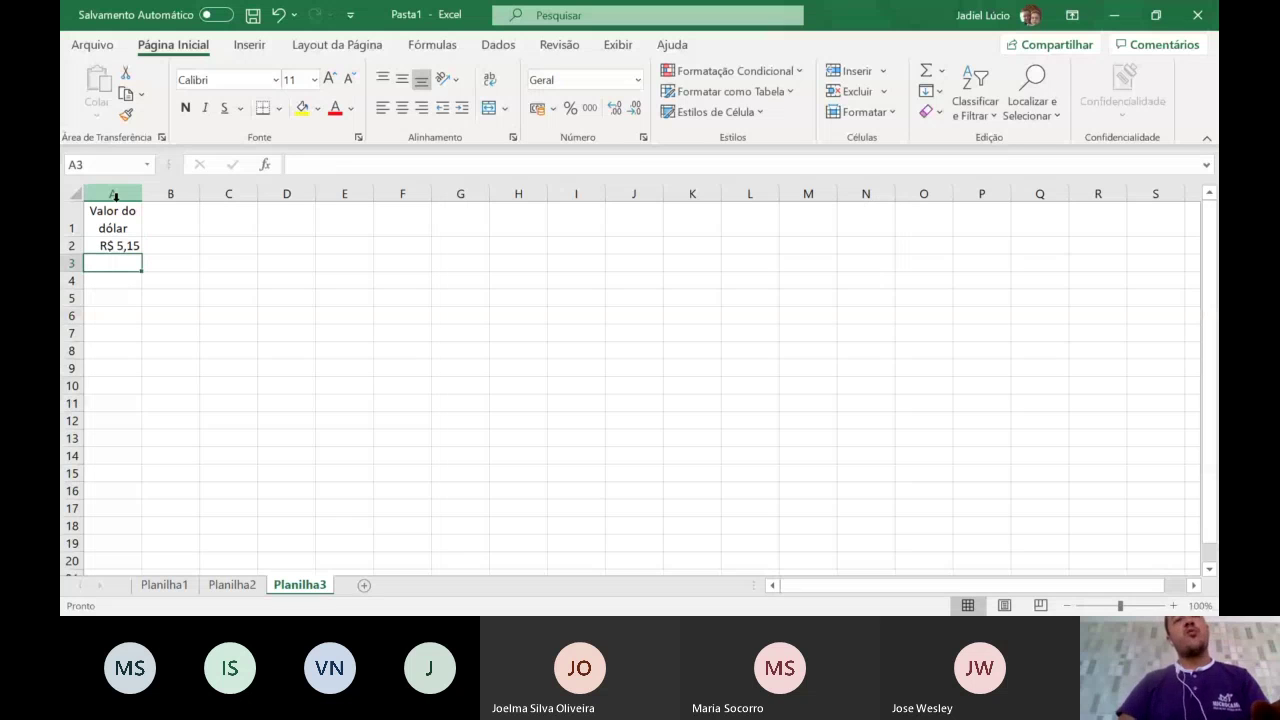
left_click(131, 244)
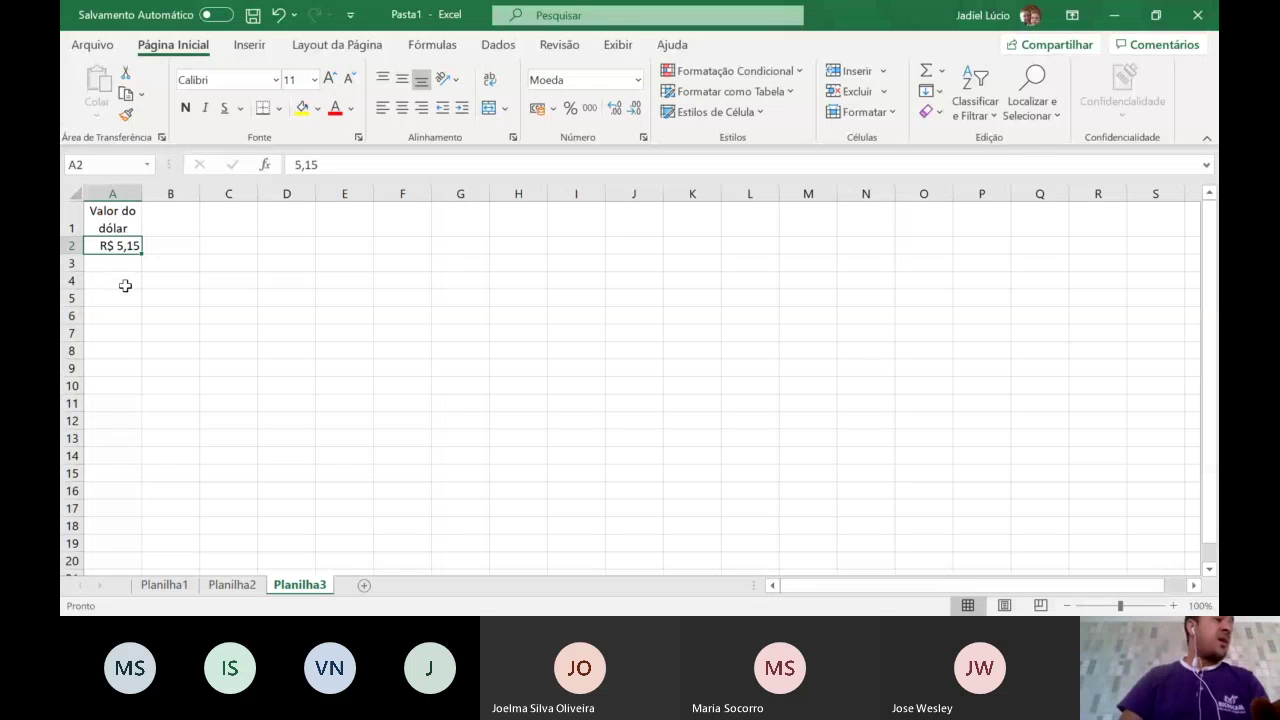
left_click(128, 286)
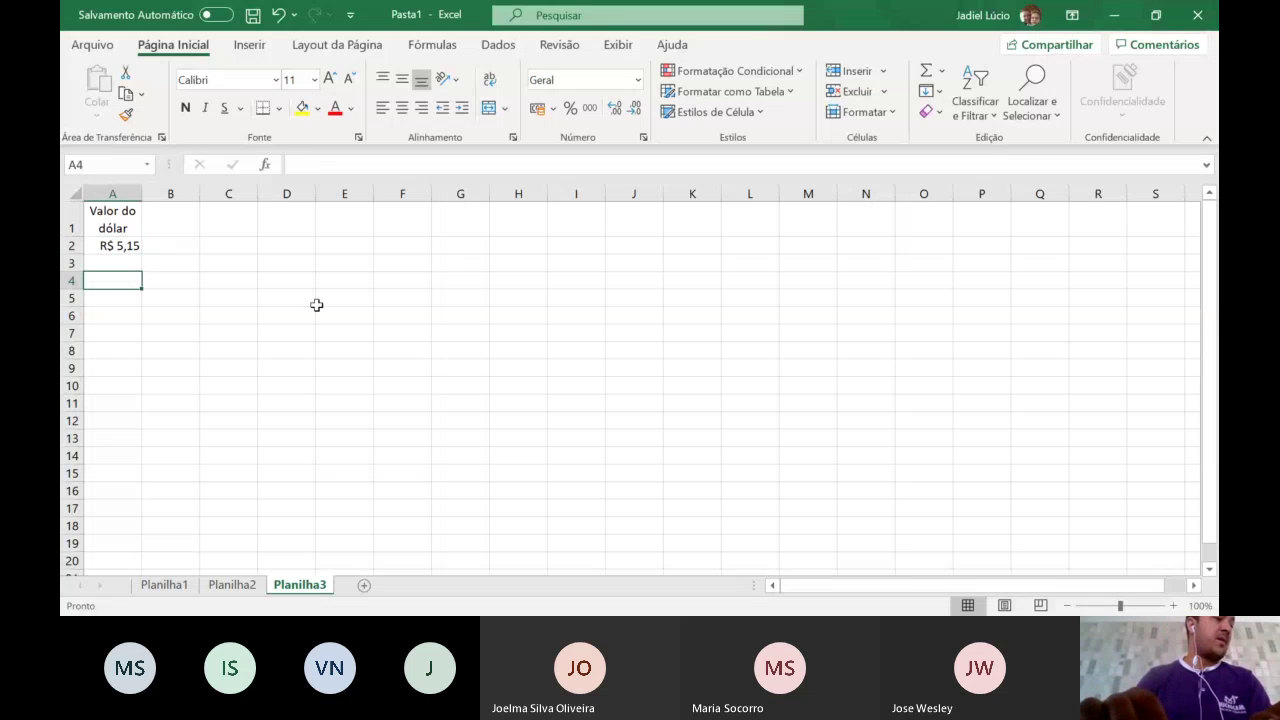
left_click(326, 386)
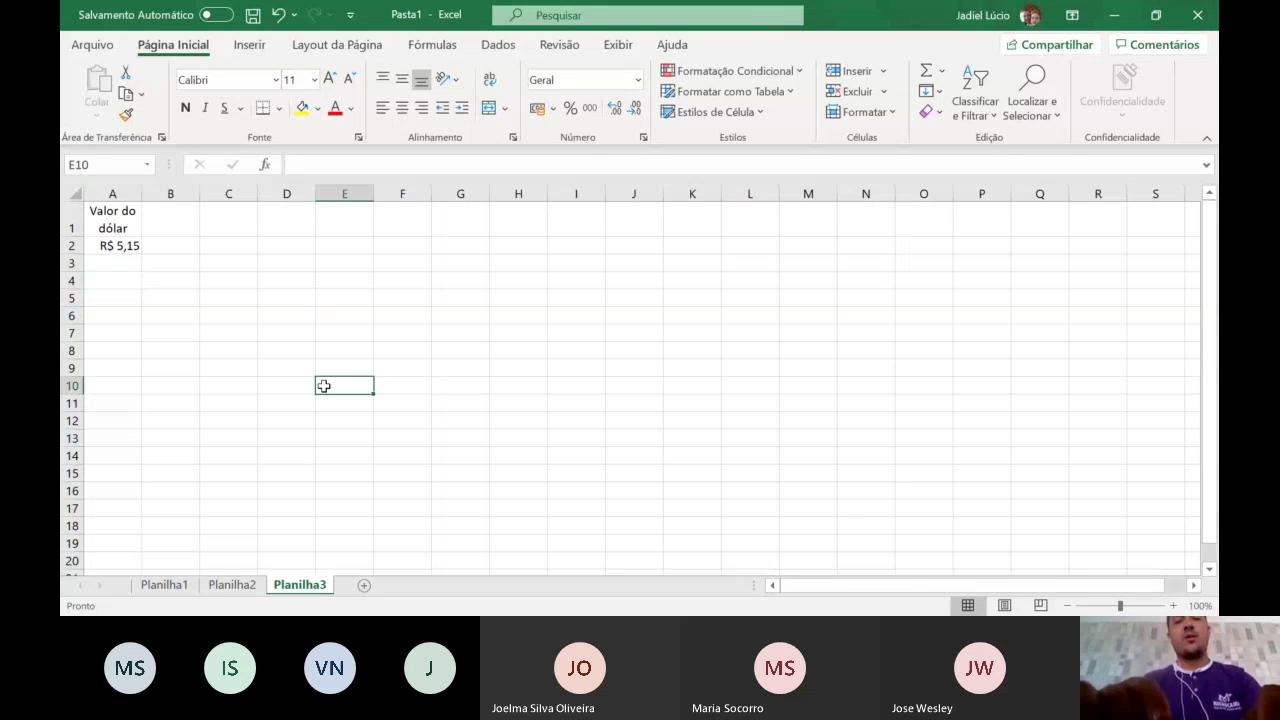
type("mercadorias")
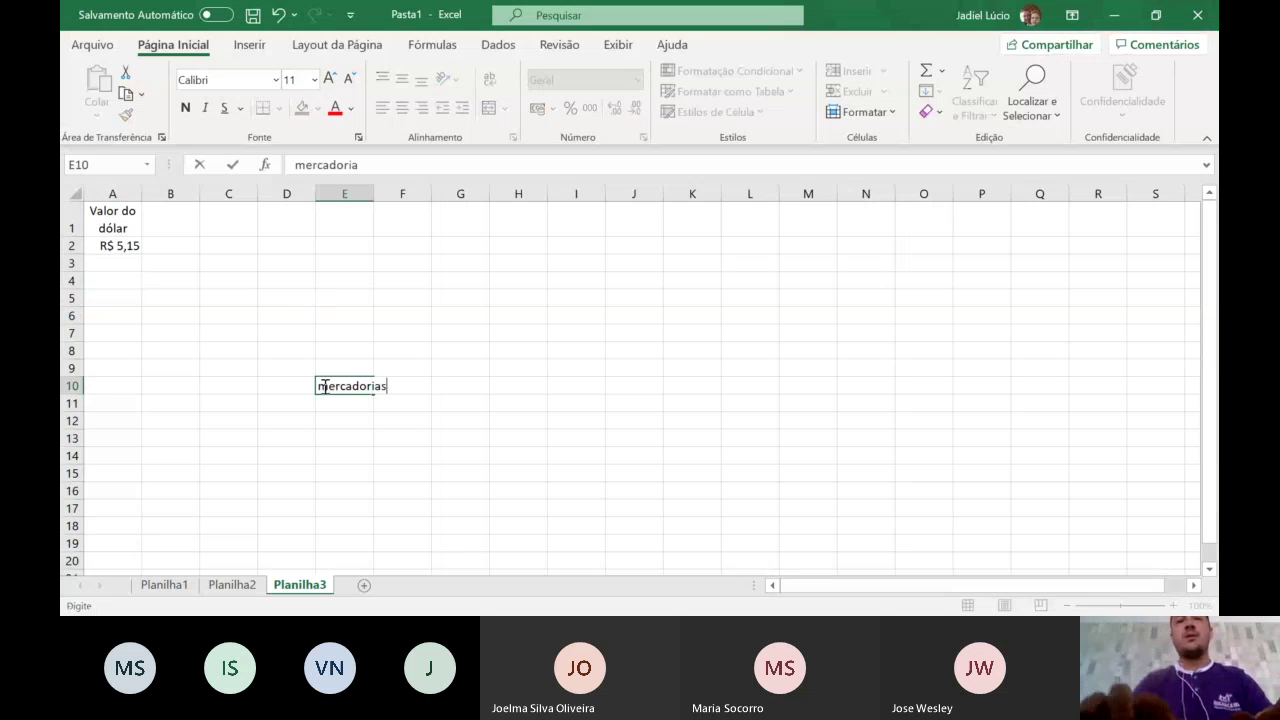
key("Escape")
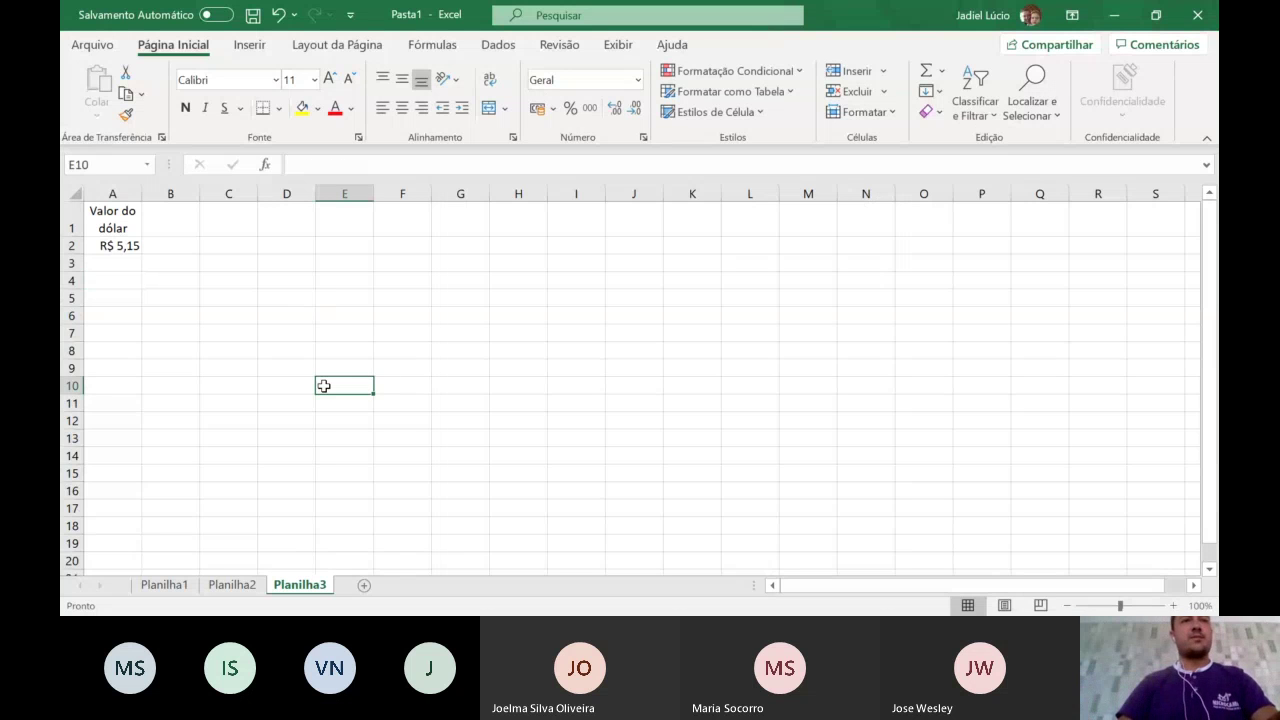
- Enter the table title "mercadorias vendidas em dólar" in A4
left_click(127, 300)
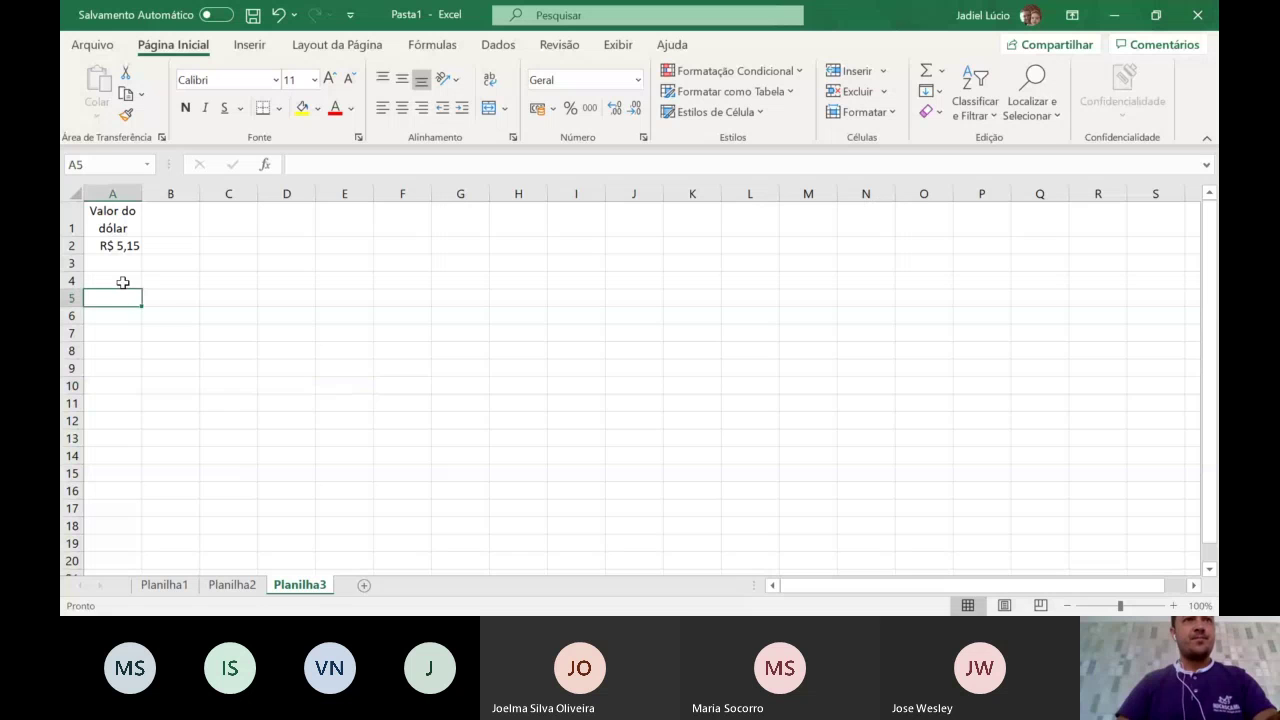
left_click(125, 284)
type("mercadorias ")
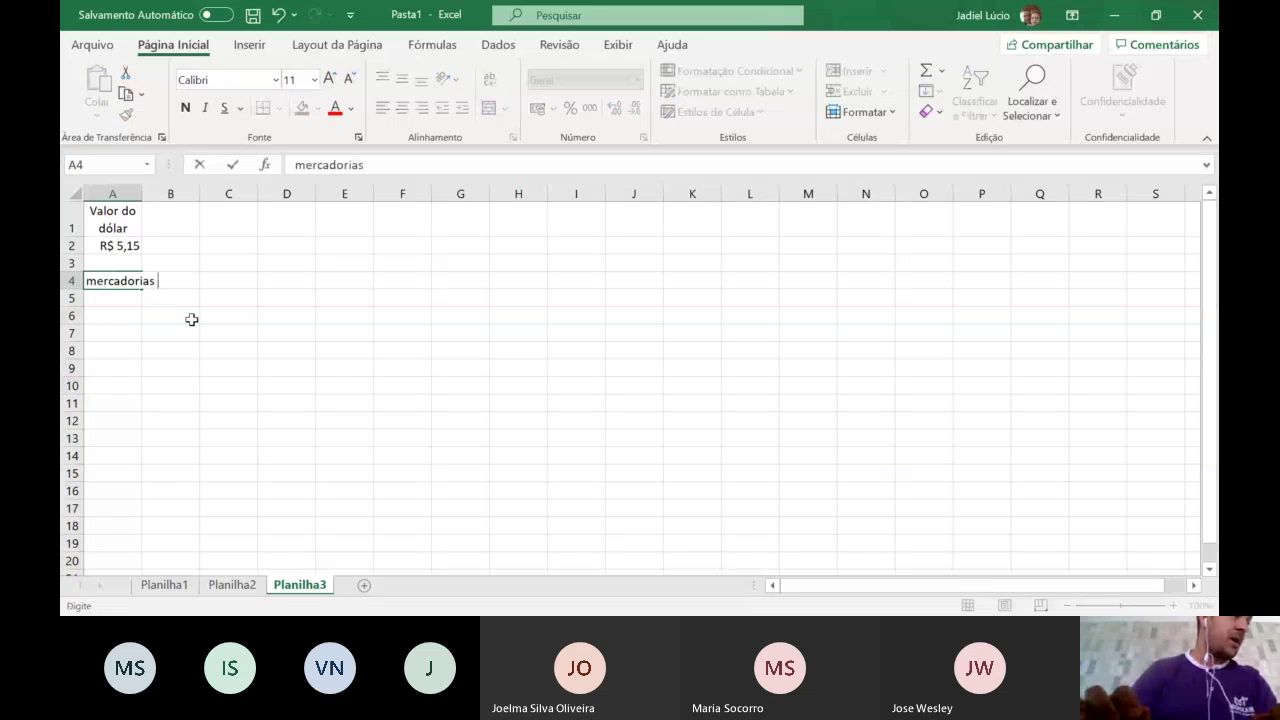
type("vendidas e")
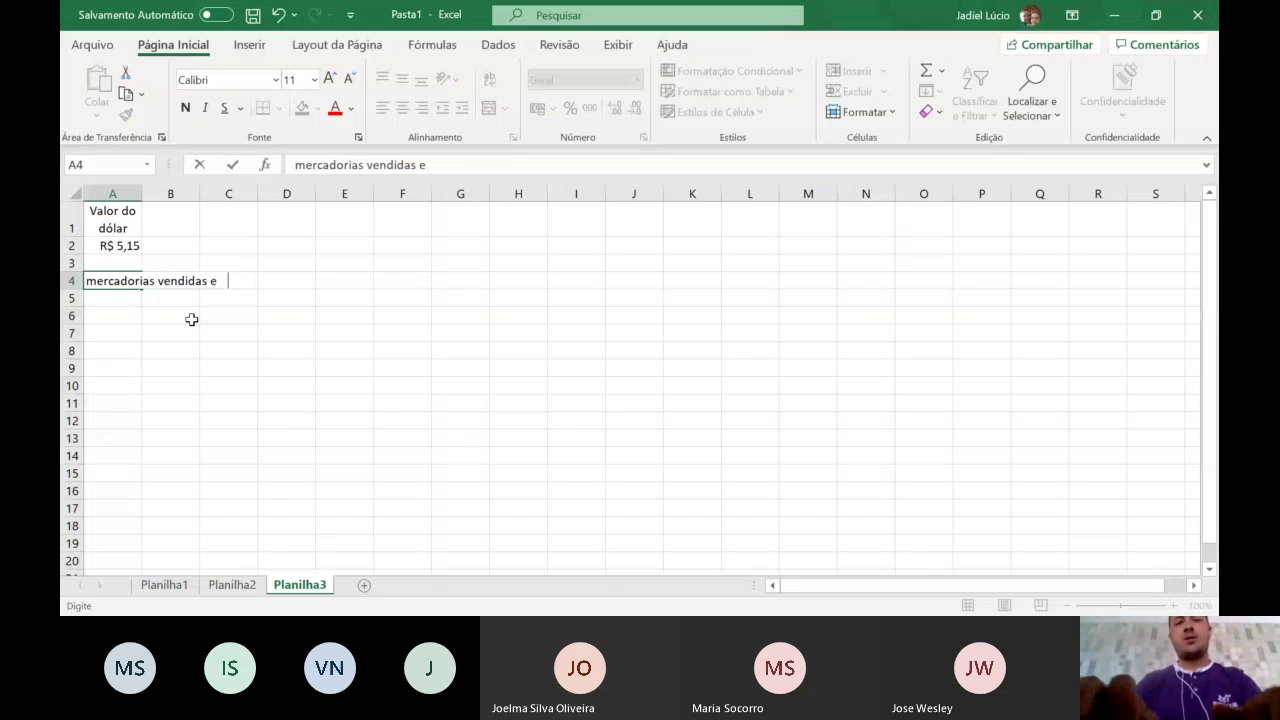
type("m dólar")
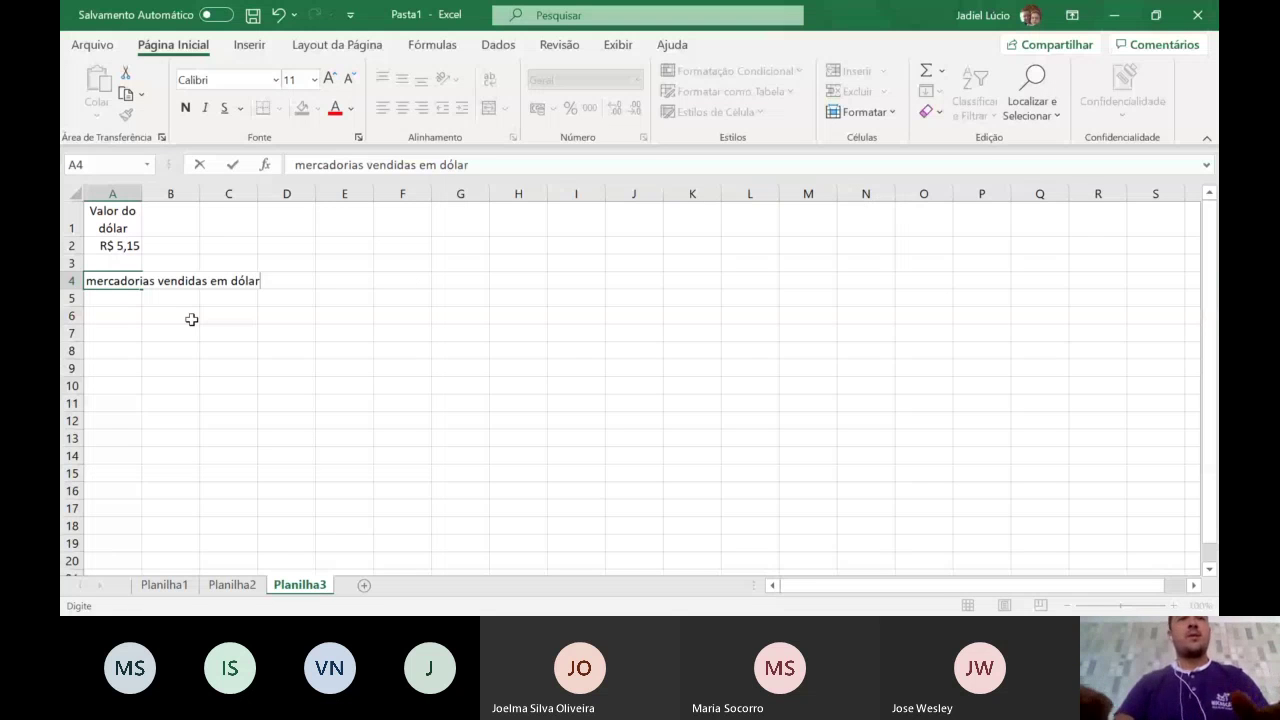
key("Return")
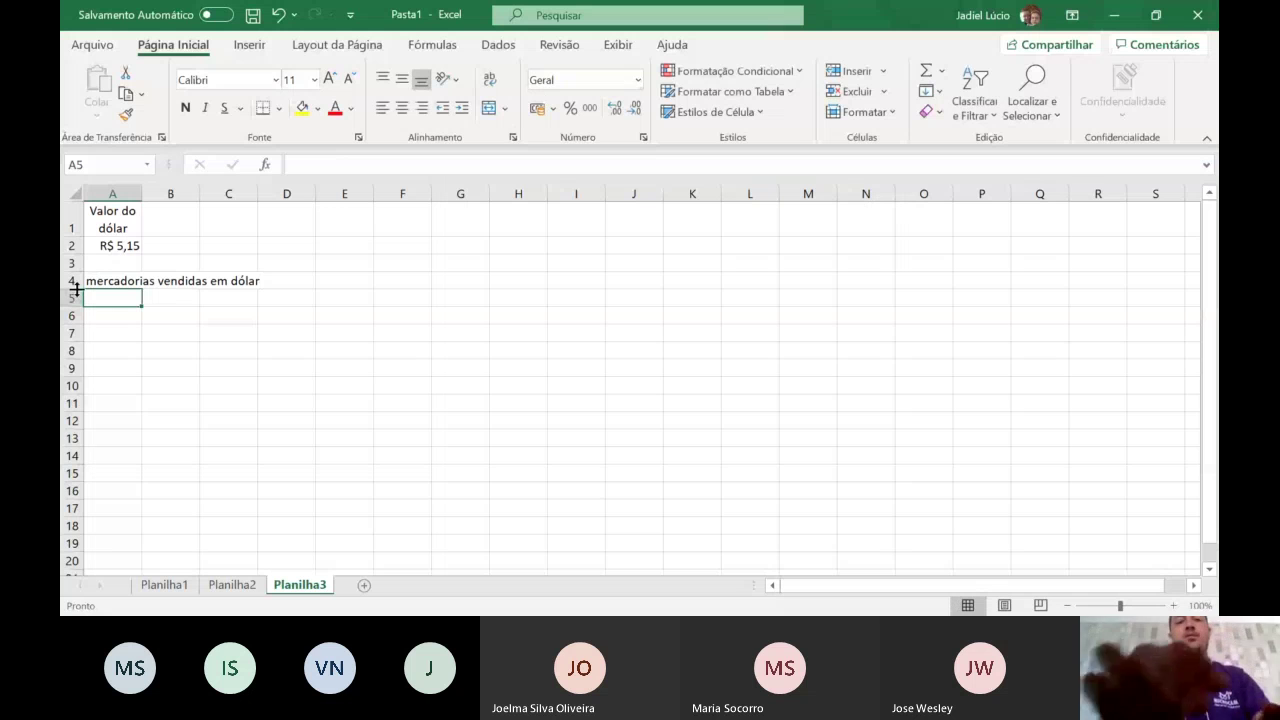
- Enter the column headers "Produto" in A5 and "Valor em Dolar" in B5, and widen column B to fit its header
type("Produt")
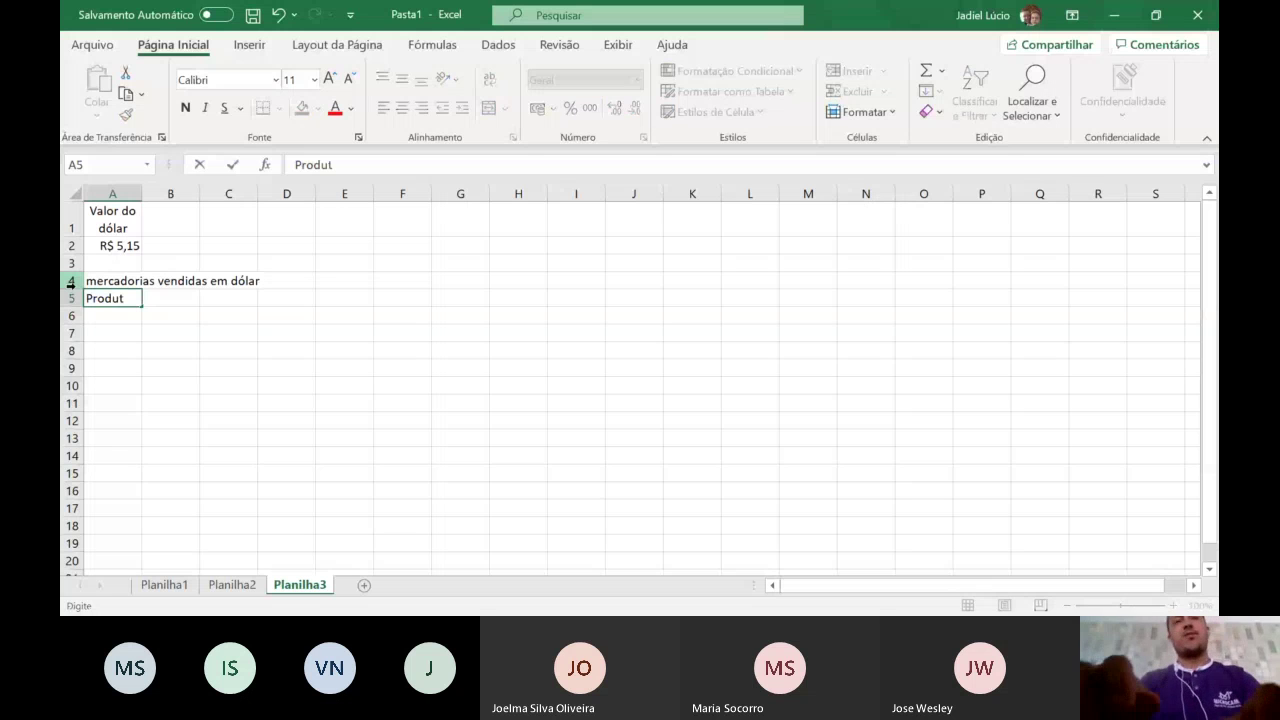
type("o")
key("Tab")
type("Valor em Dolar")
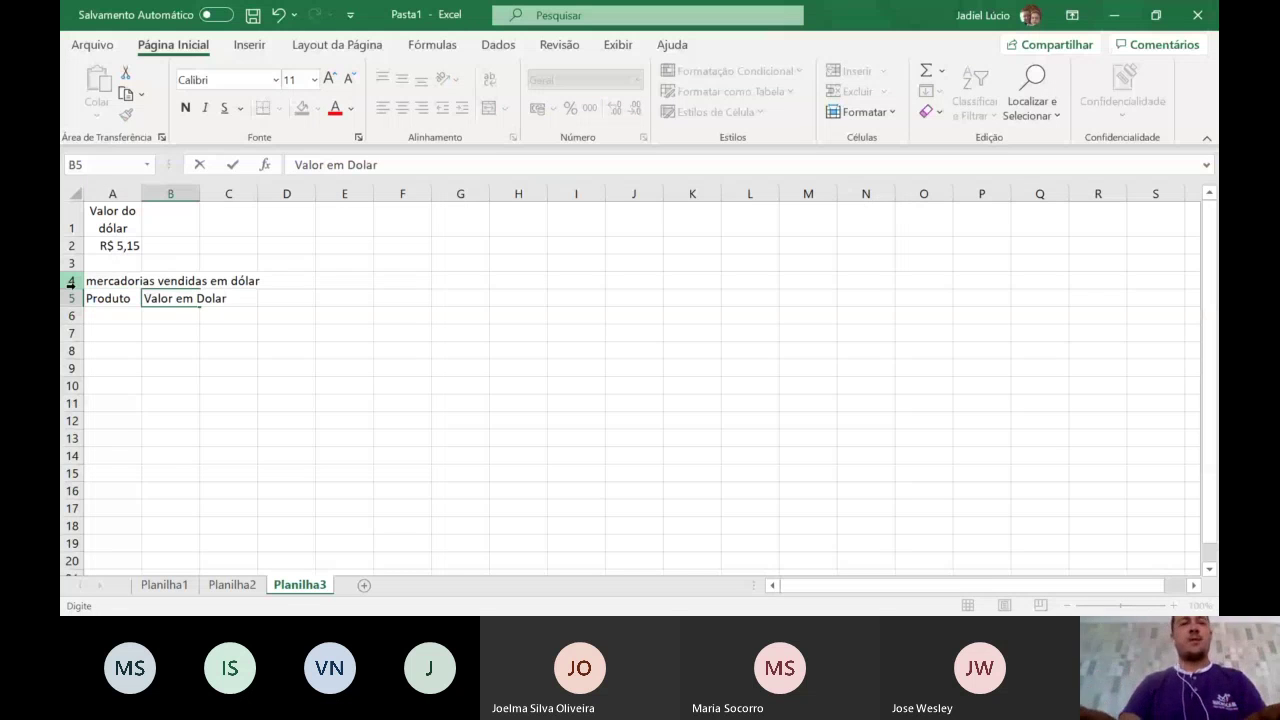
key("Tab")
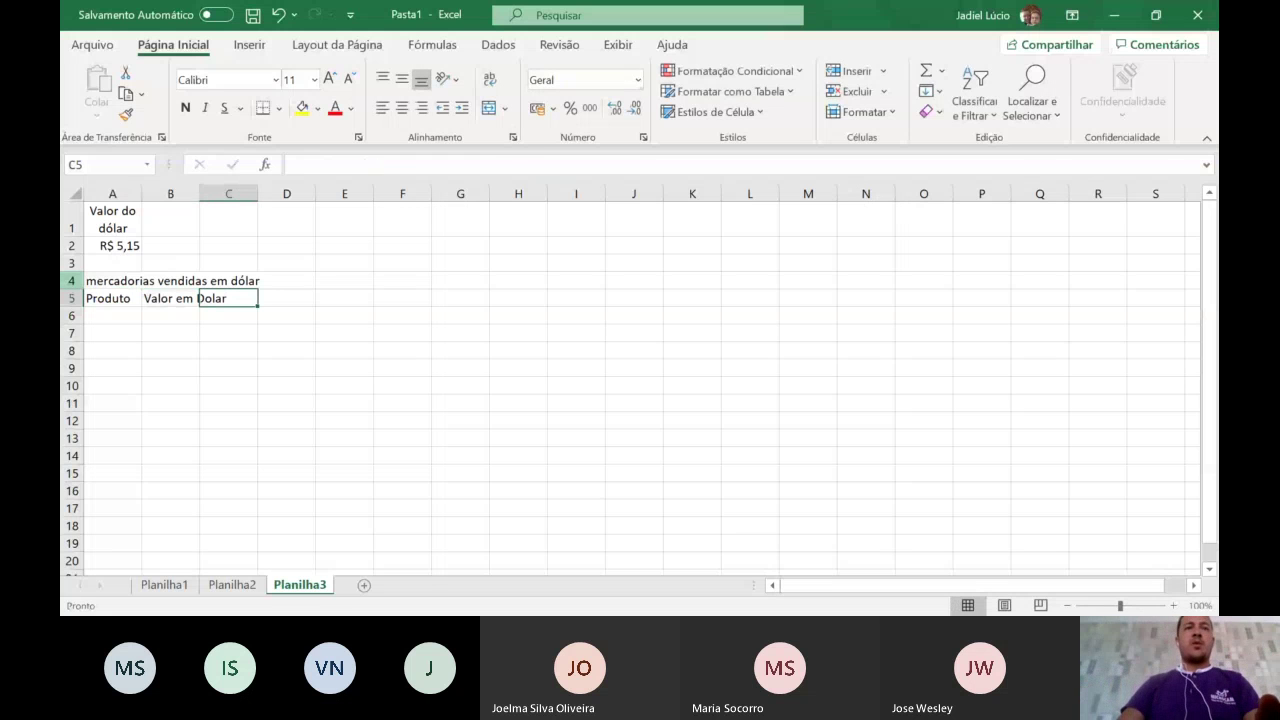
left_click(174, 302)
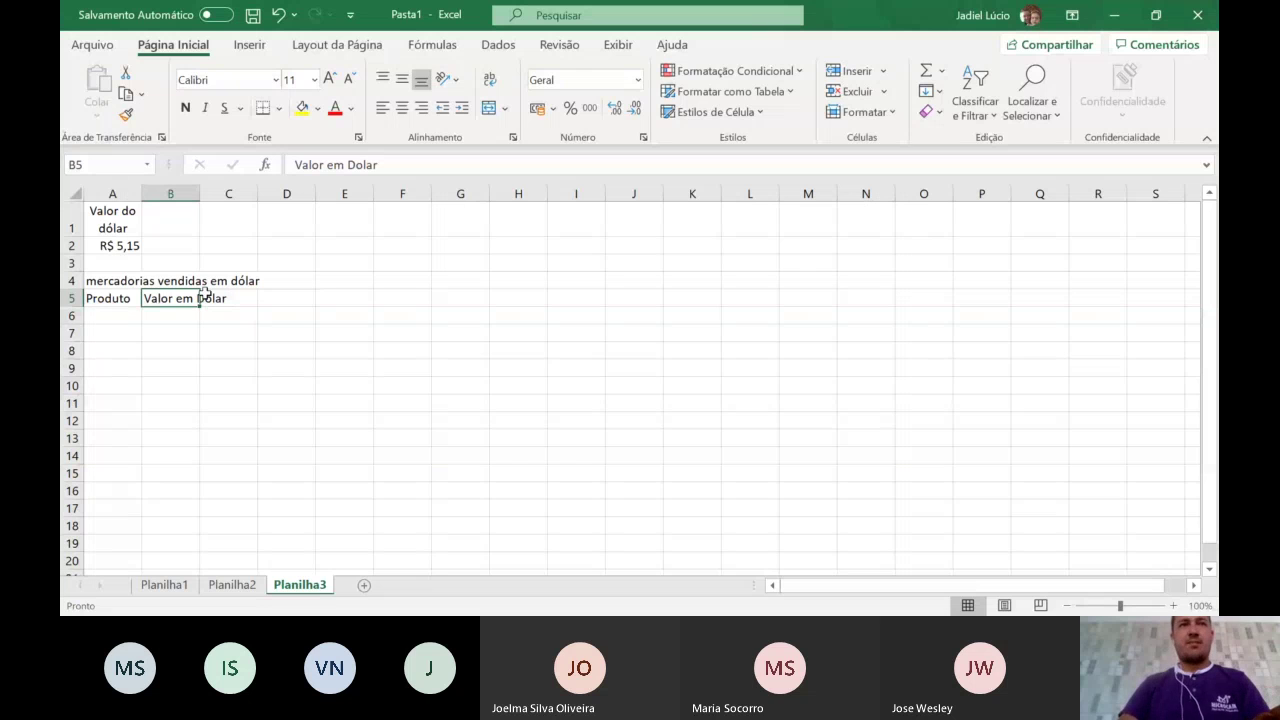
left_click_drag(200, 197, 231, 317)
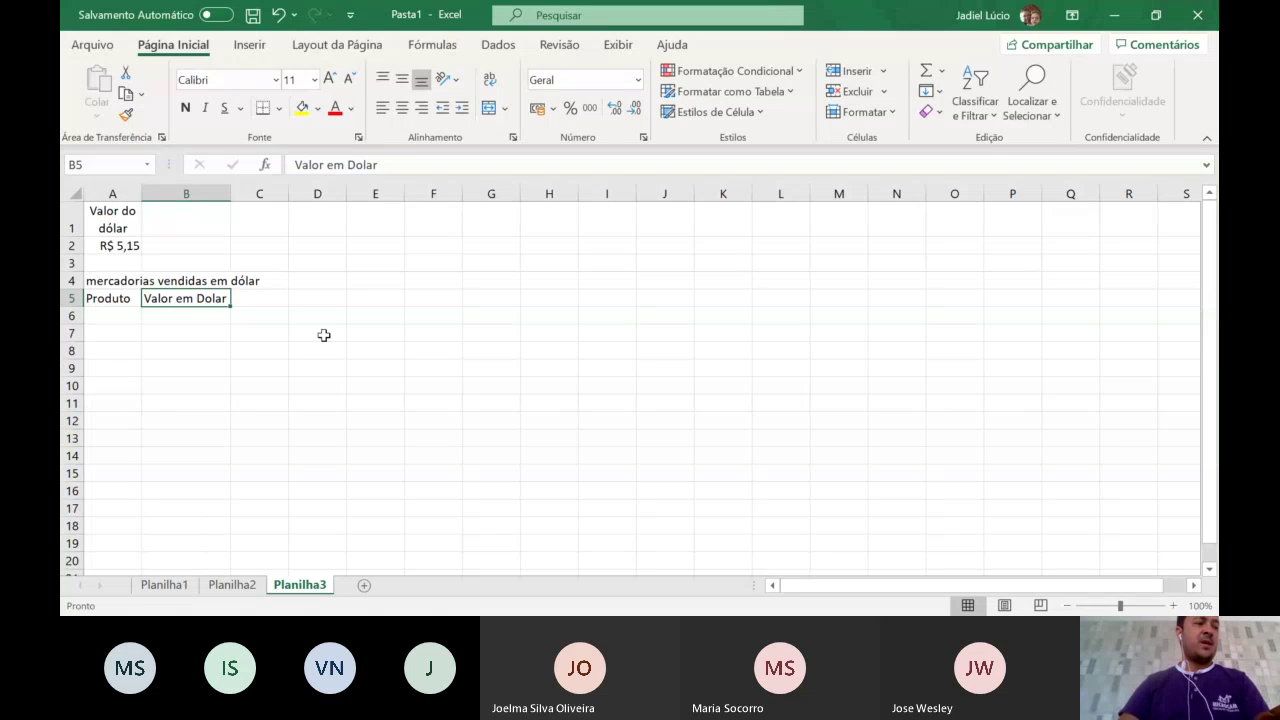
- Enter the column header "Valor em Real" in C5 and fit column C to its text
left_click(268, 298)
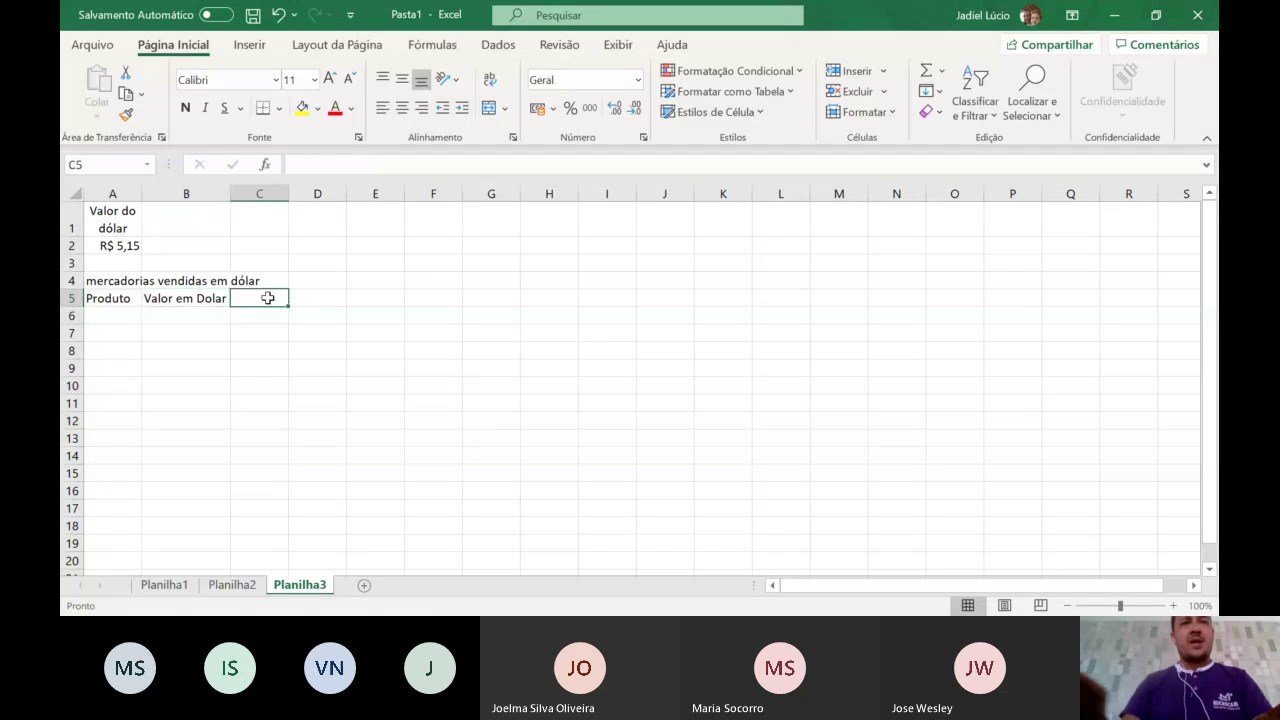
type("Valor")
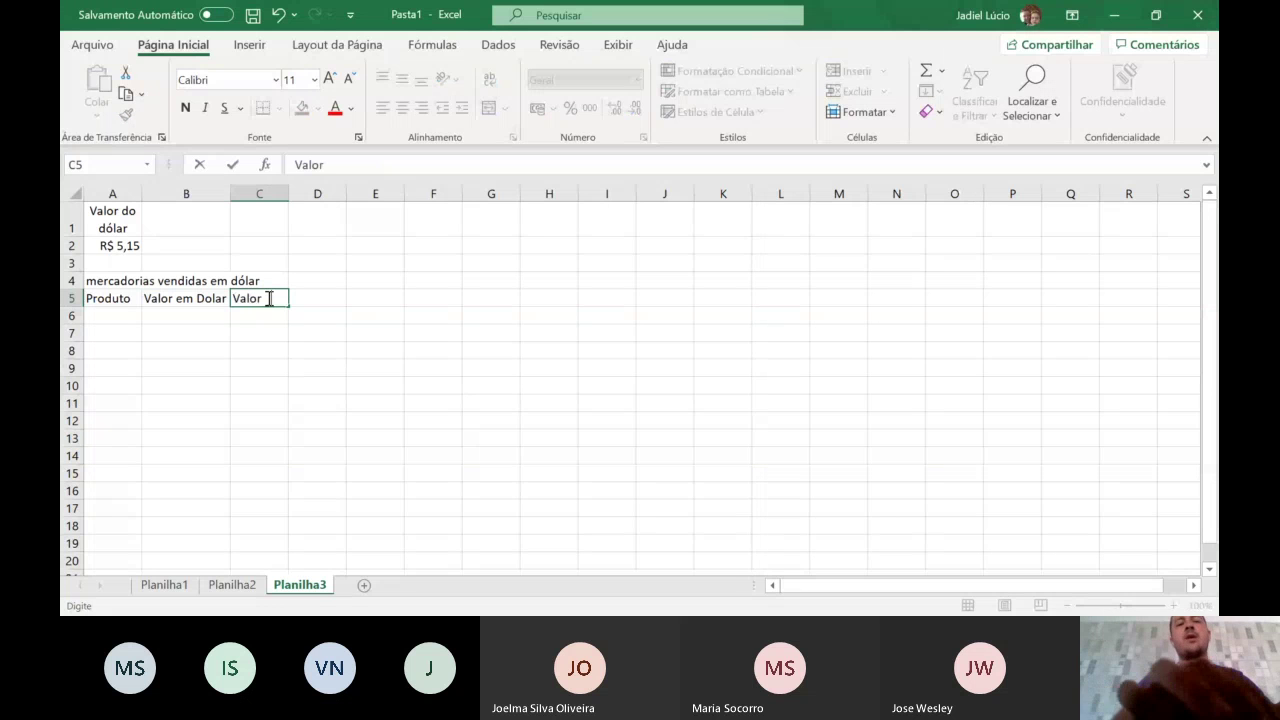
type(" em Real")
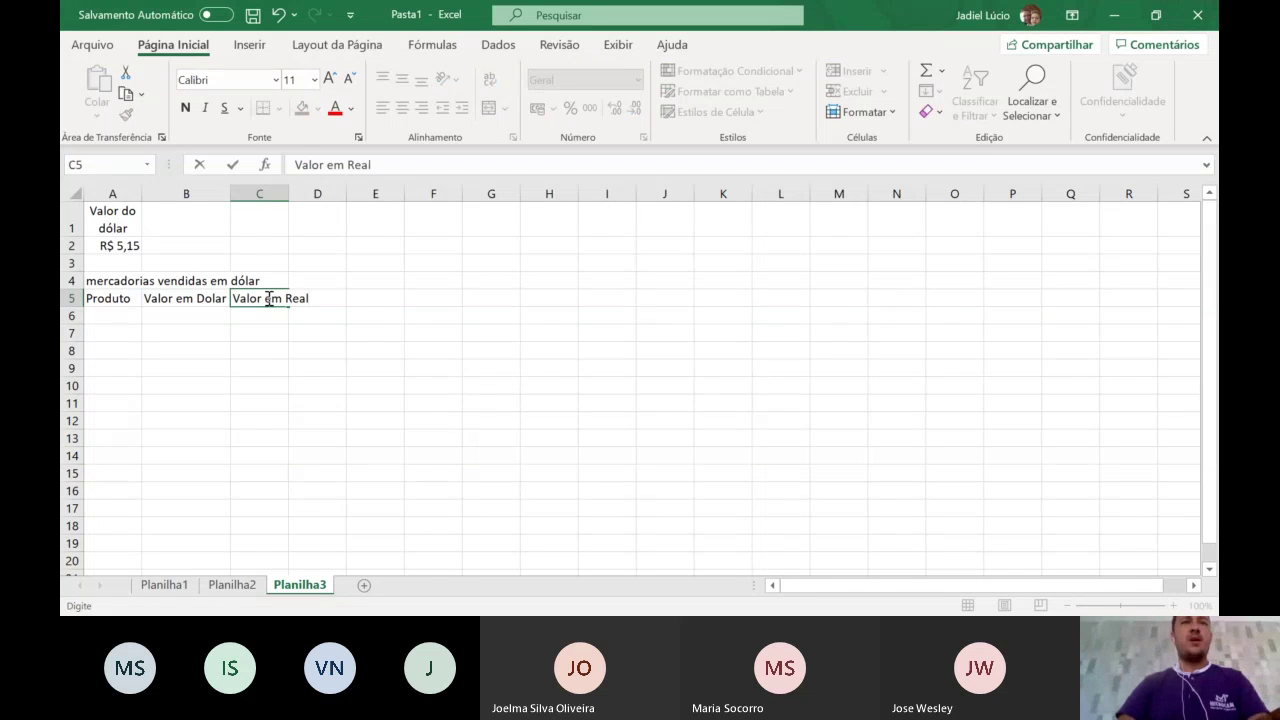
key("Tab")
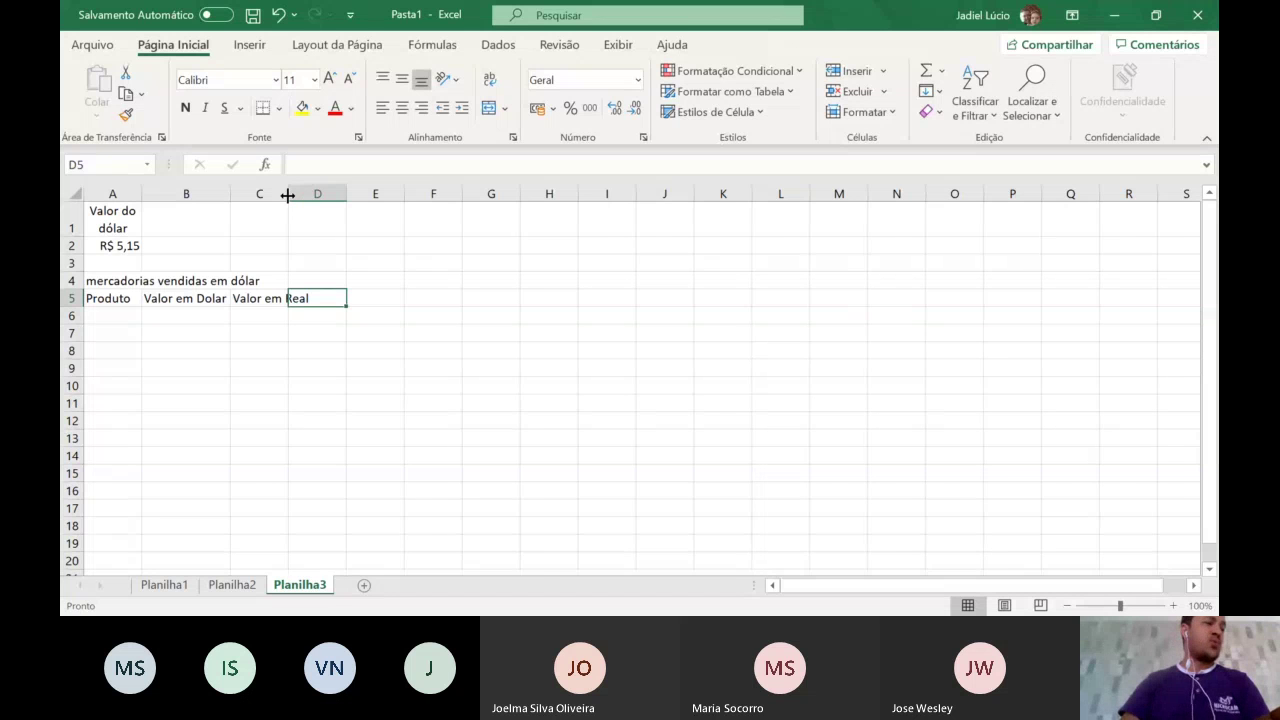
double_click(287, 194)
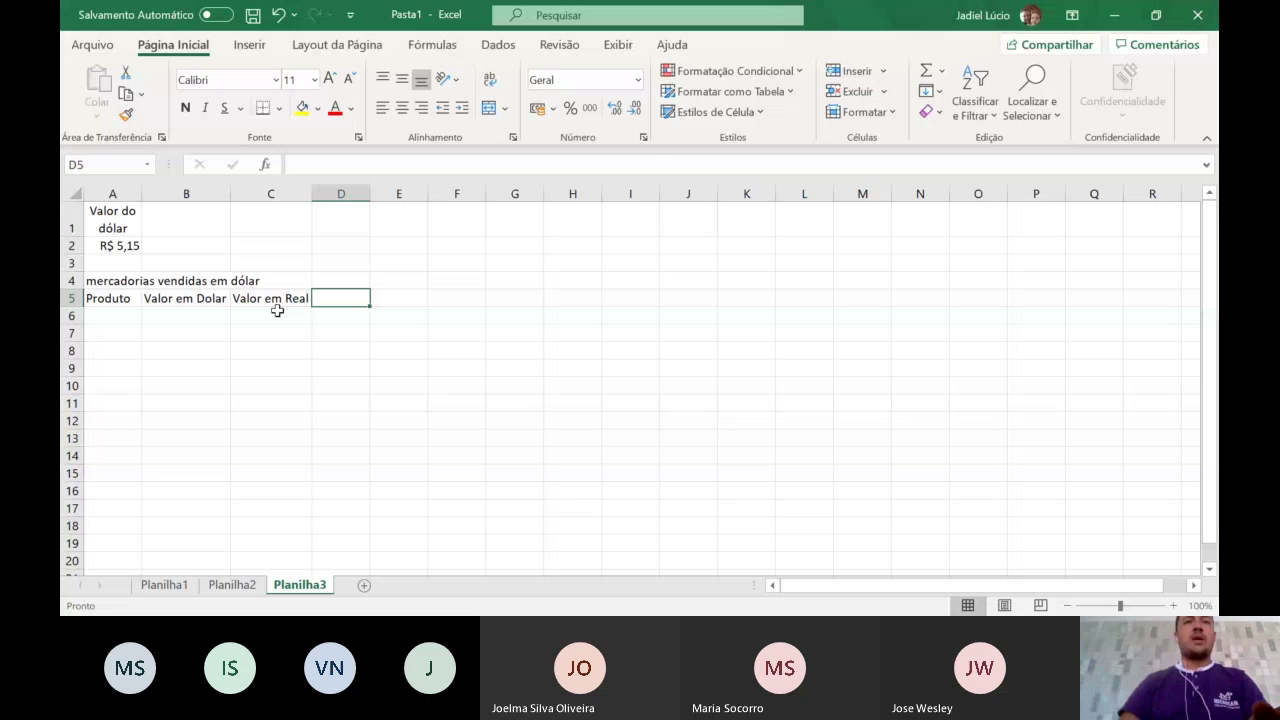
- Enter the column header "quantidade" in D5 and fit column D to its text
type("quantidade")
key("Tab")
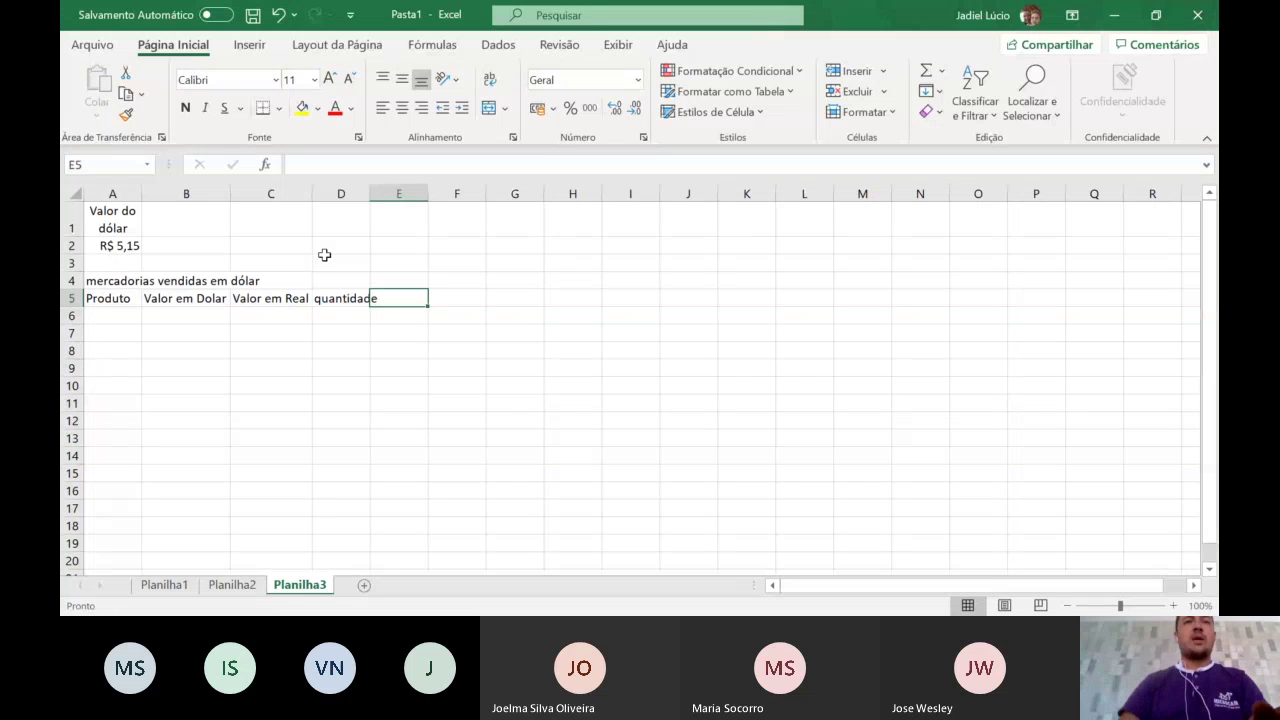
double_click(370, 200)
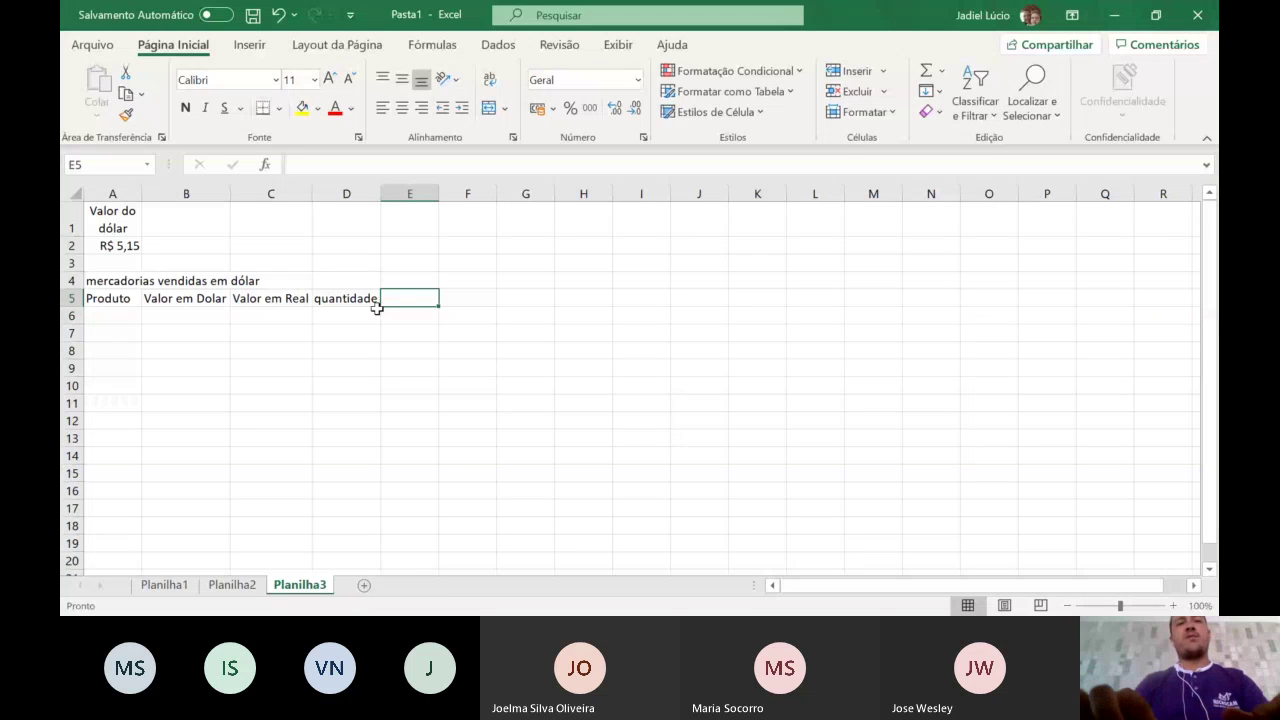
- Enter the column header "Valor total em reais" in E5 and fit column E to its text
type("Valor toata")
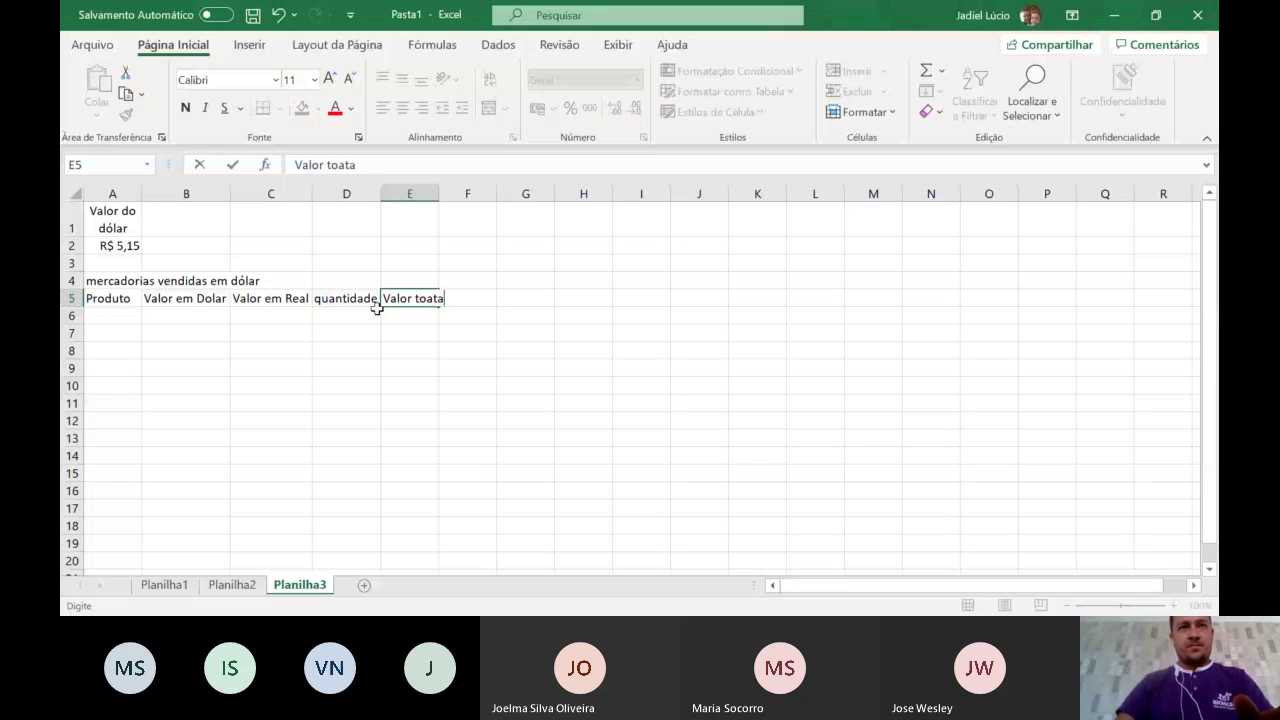
type("l em reais")
key("Return")
double_click(428, 299)
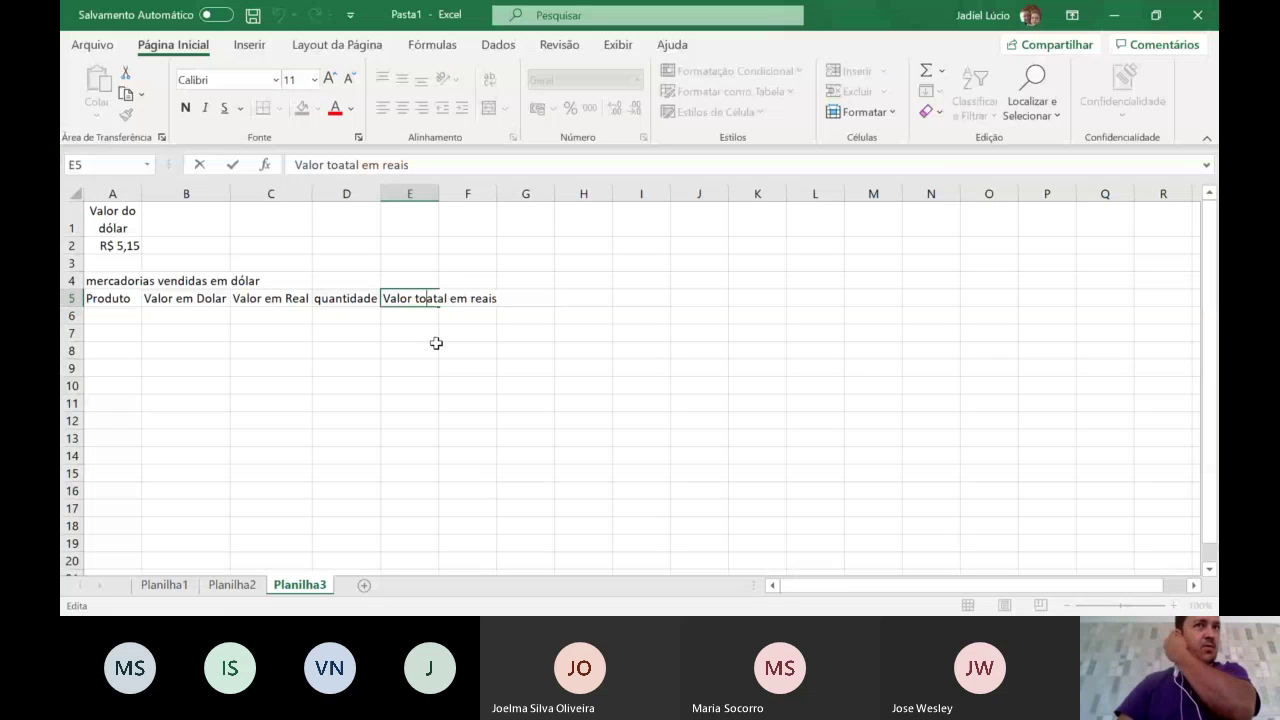
key("Delete")
double_click(438, 193)
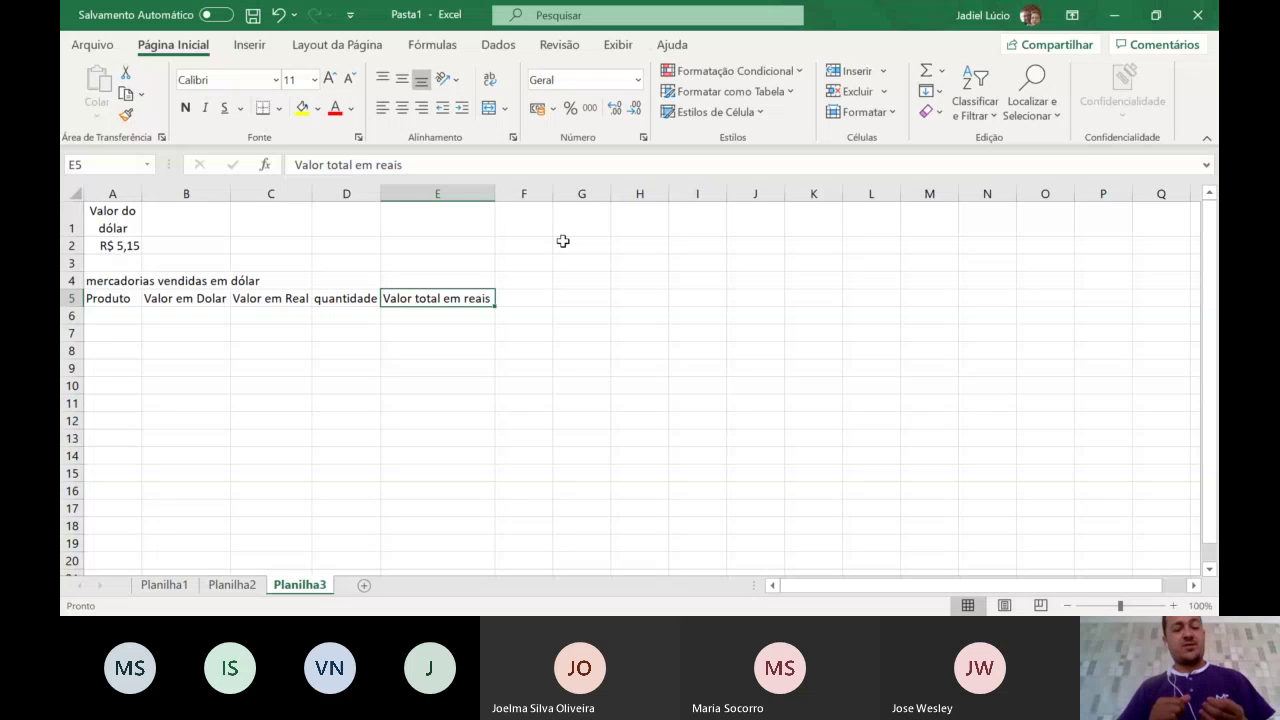
- Enter the product "Mouse Optico" in A6 and widen column A to fit it
left_click(117, 317)
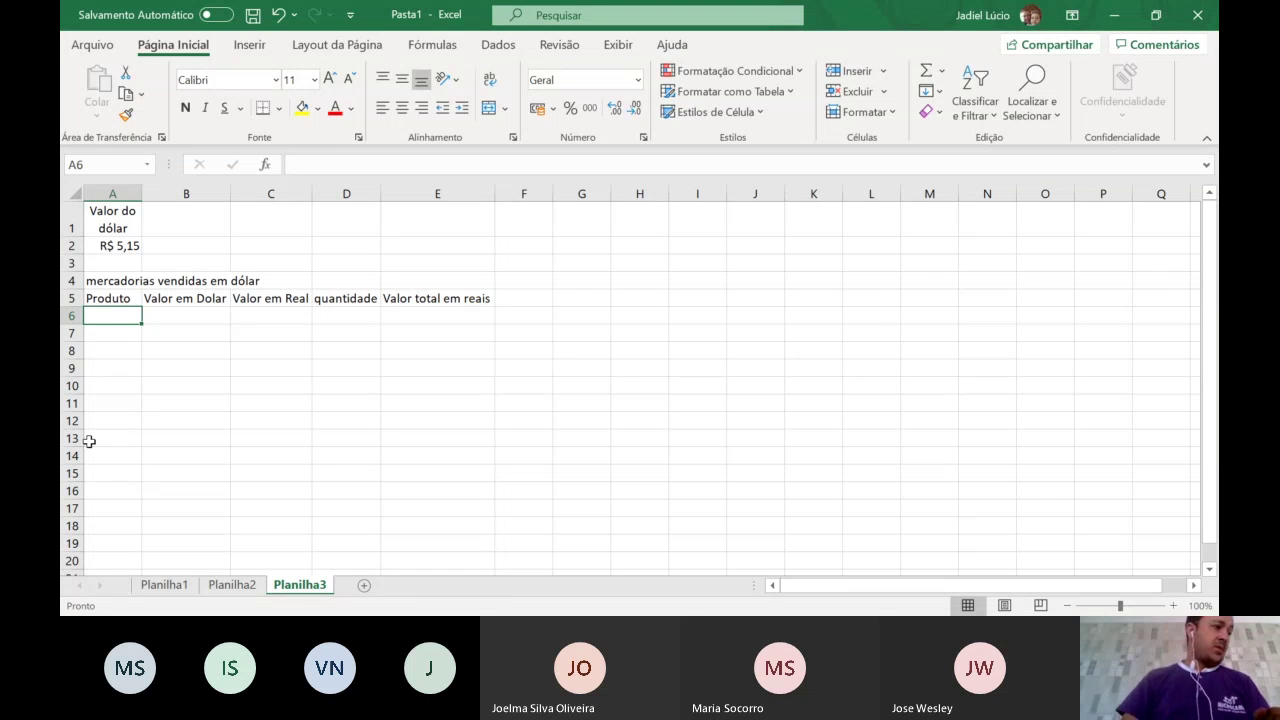
type("Mo")
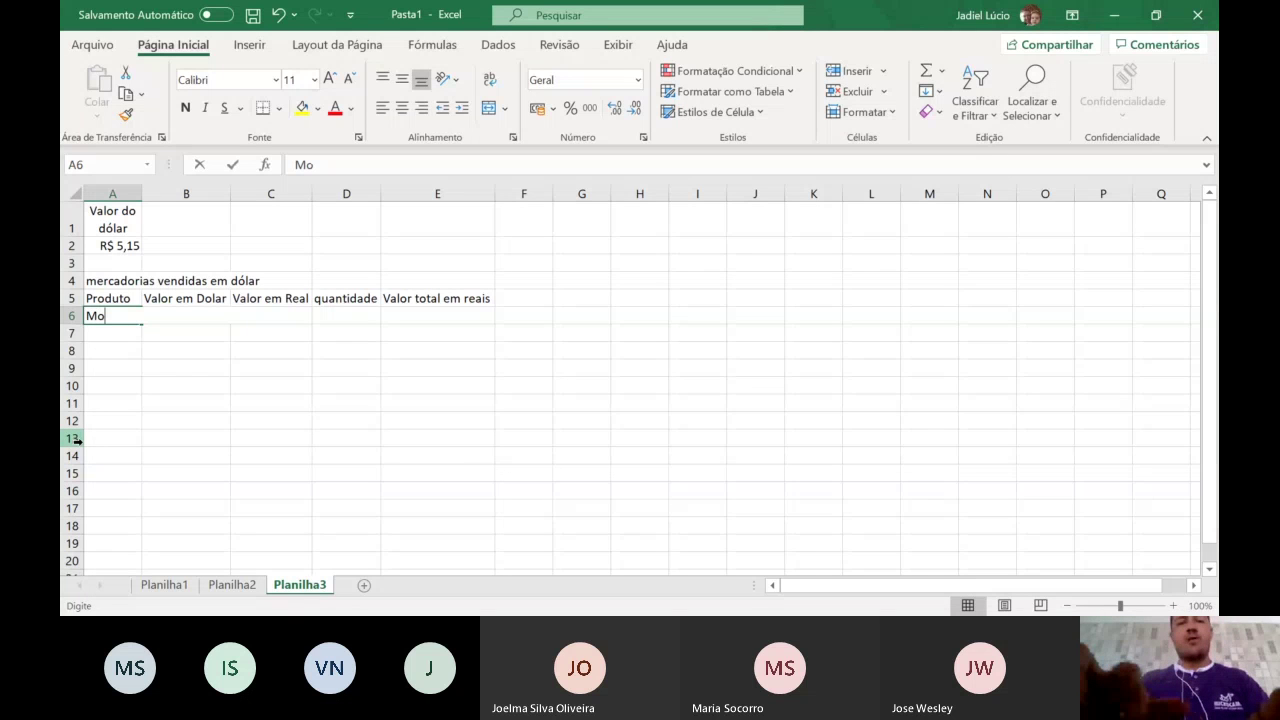
type("use Optico")
key("Return")
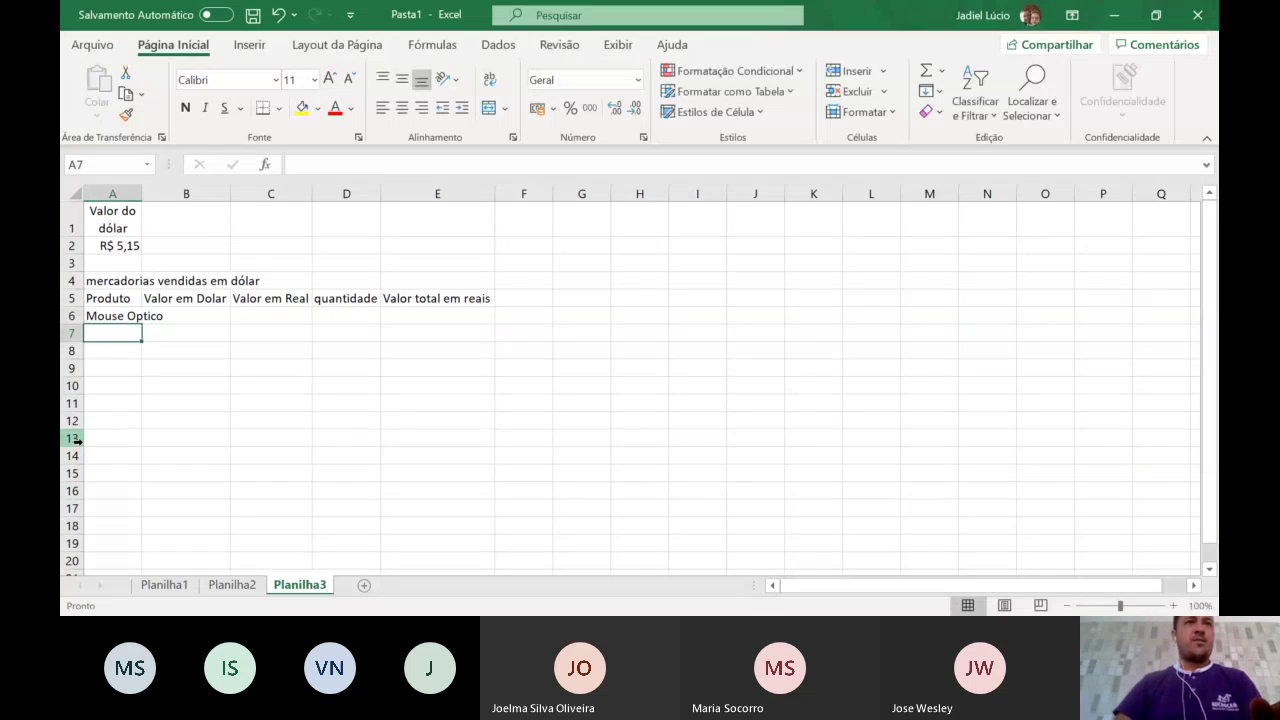
left_click_drag(141, 186, 183, 197)
- Merge and center the title "mercadorias vendidas em dólar" across A4:E4
left_click_drag(151, 281, 474, 283)
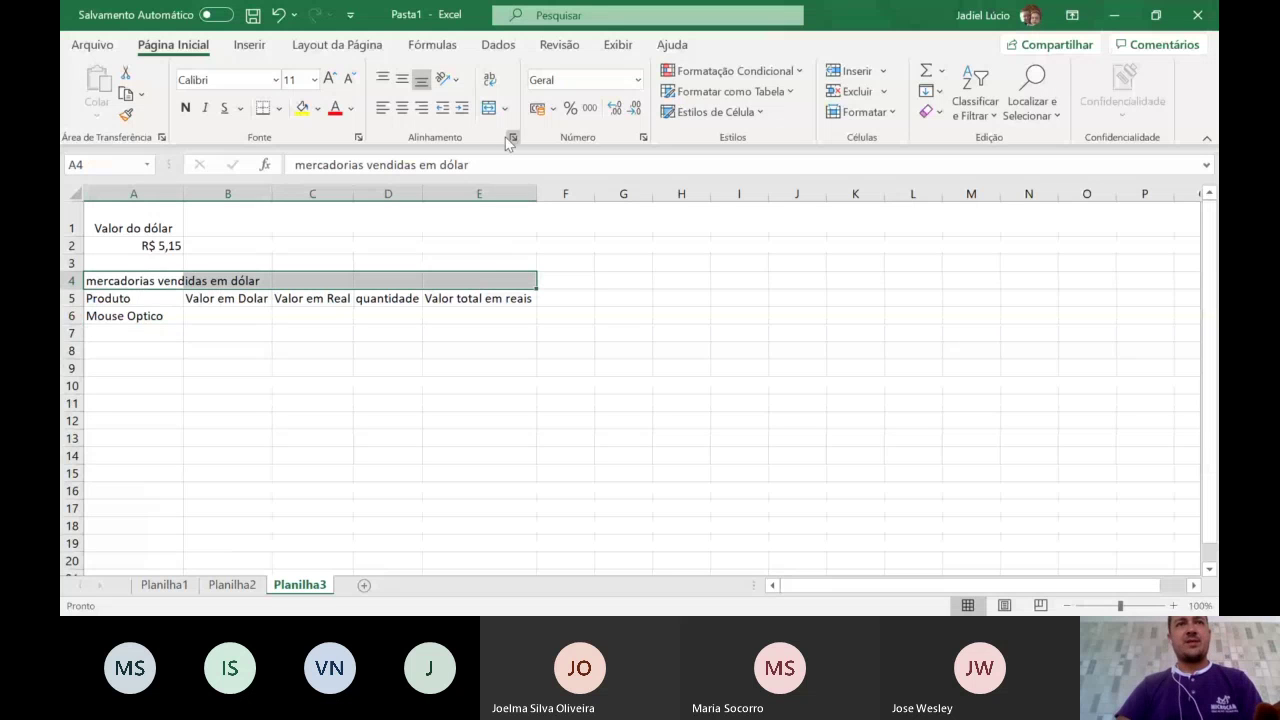
left_click(489, 107)
left_click(222, 402)
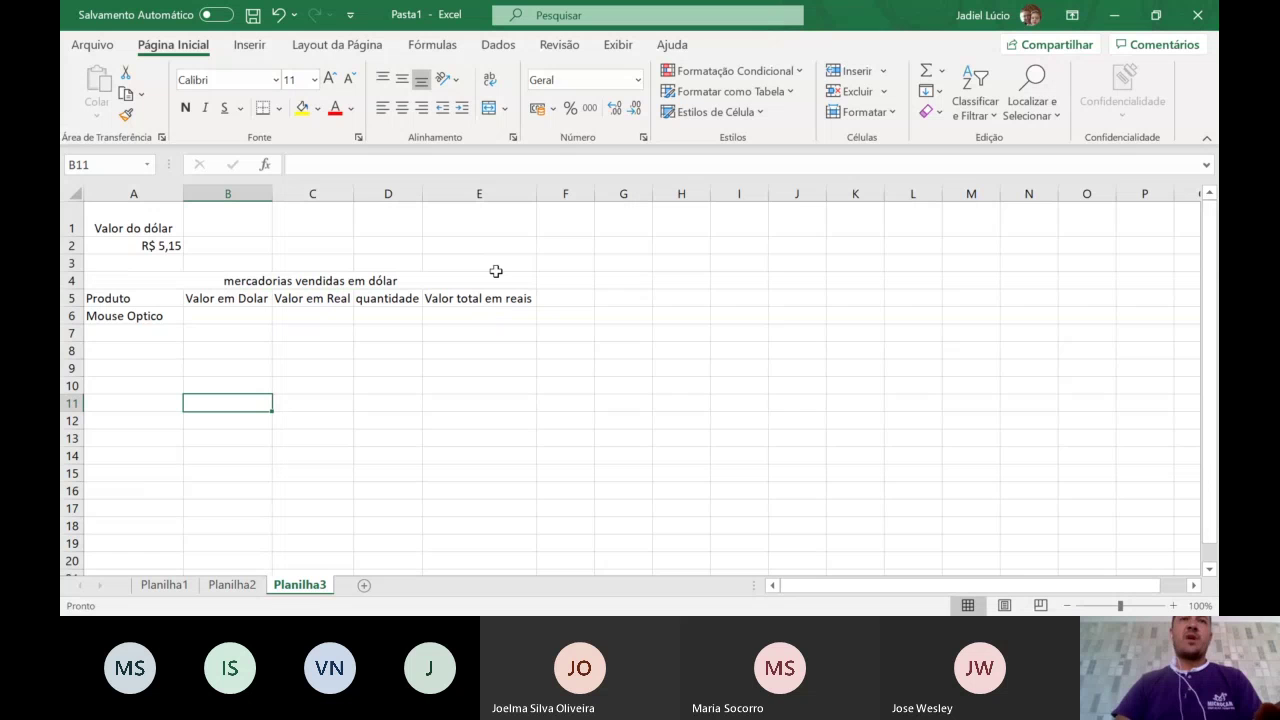
left_click(329, 283)
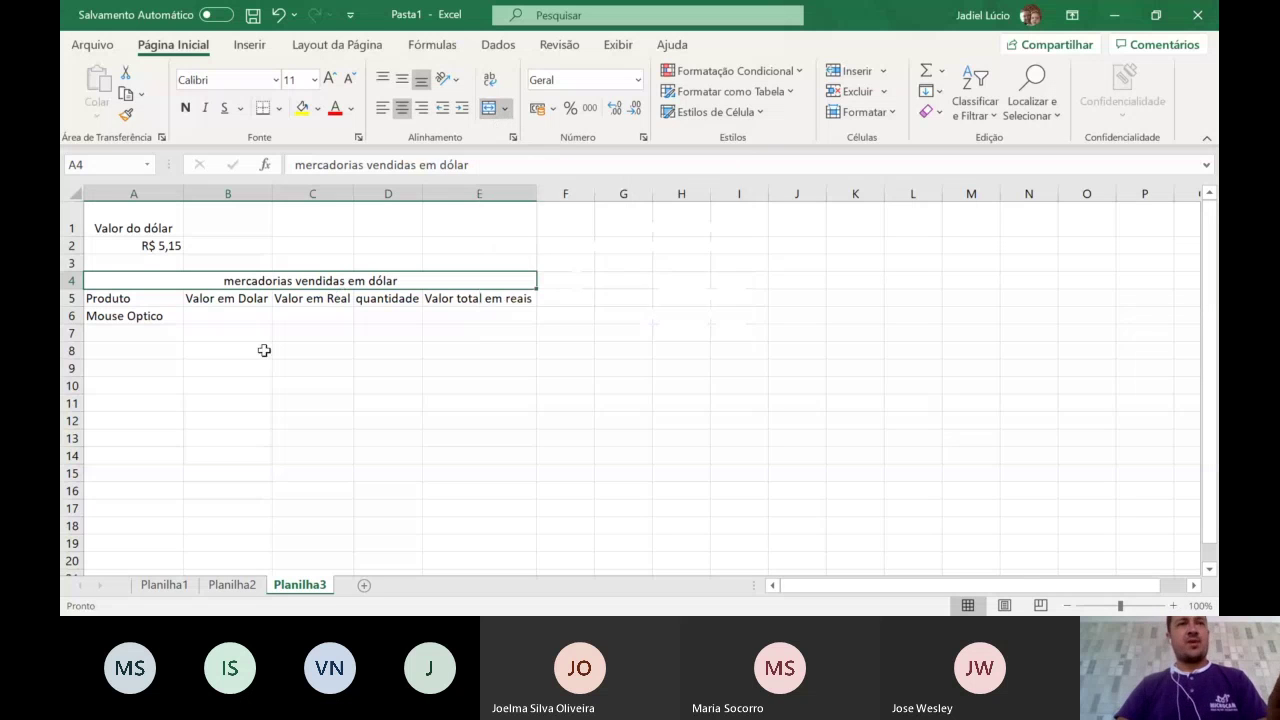
- Fill in the Mouse Optico row with a dollar value of 80 in B6 and a quantity of 50 in D6
left_click(223, 322)
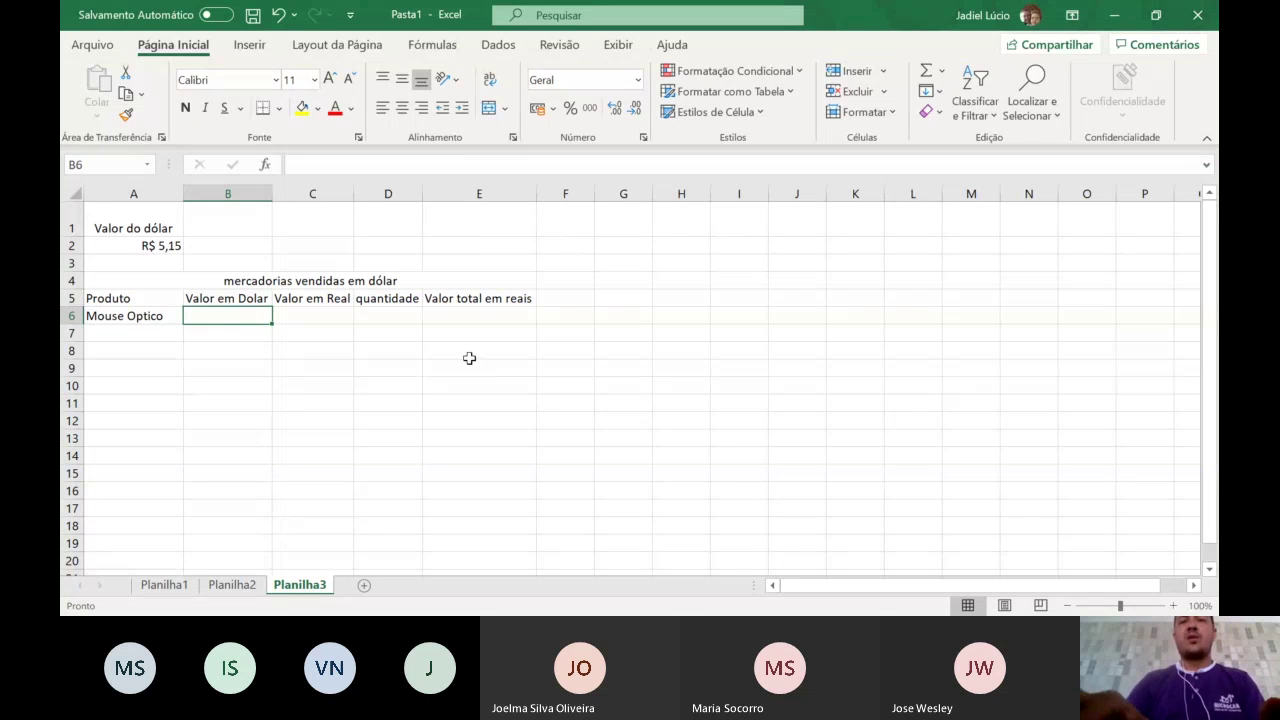
type("80")
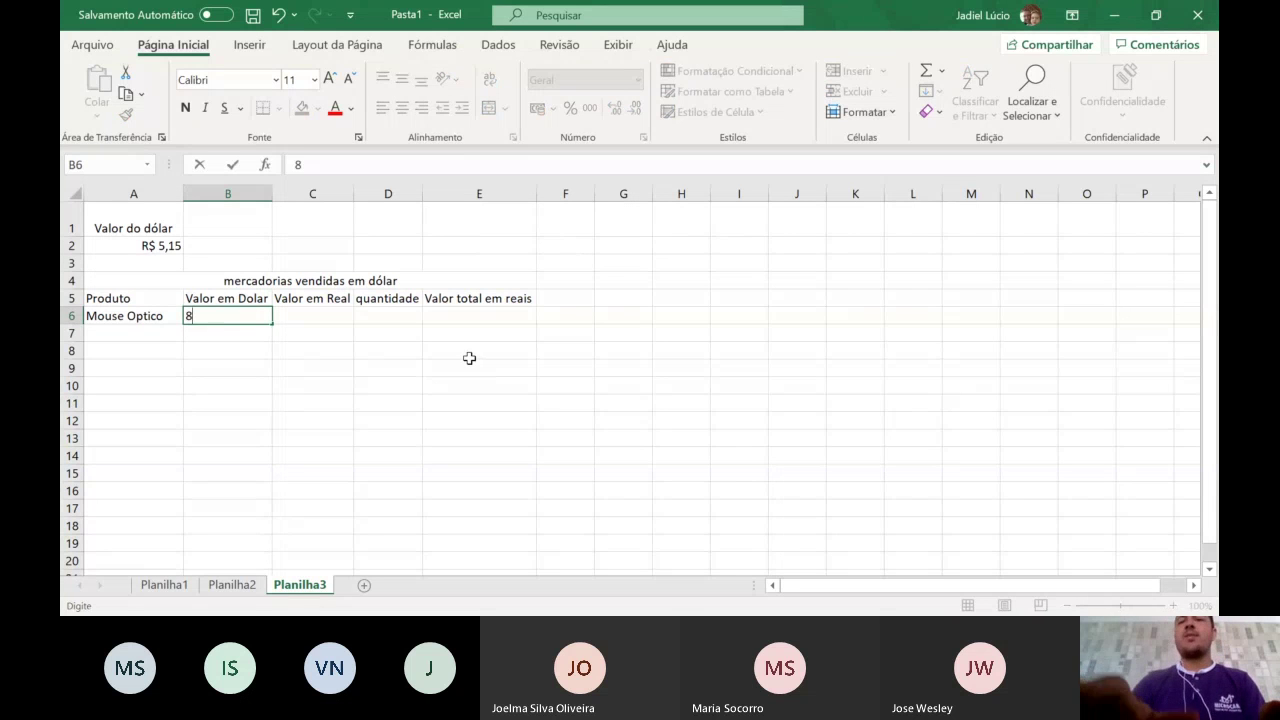
key("Return")
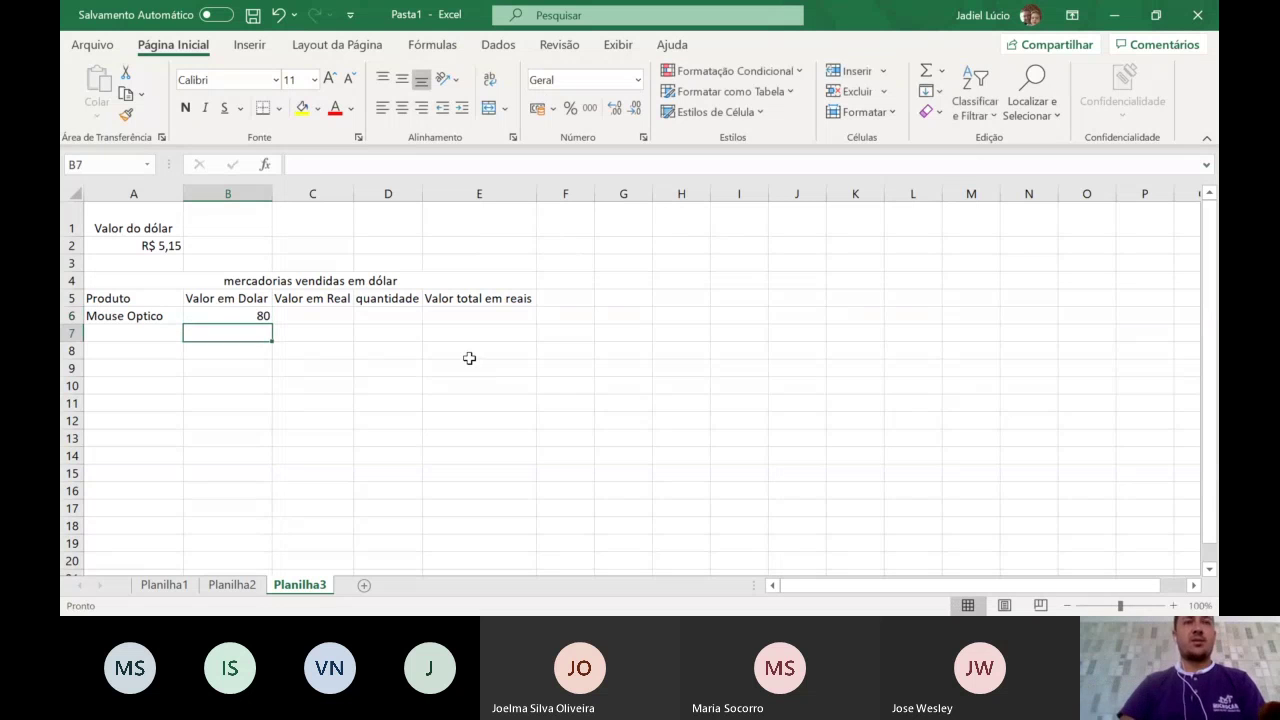
left_click(390, 318)
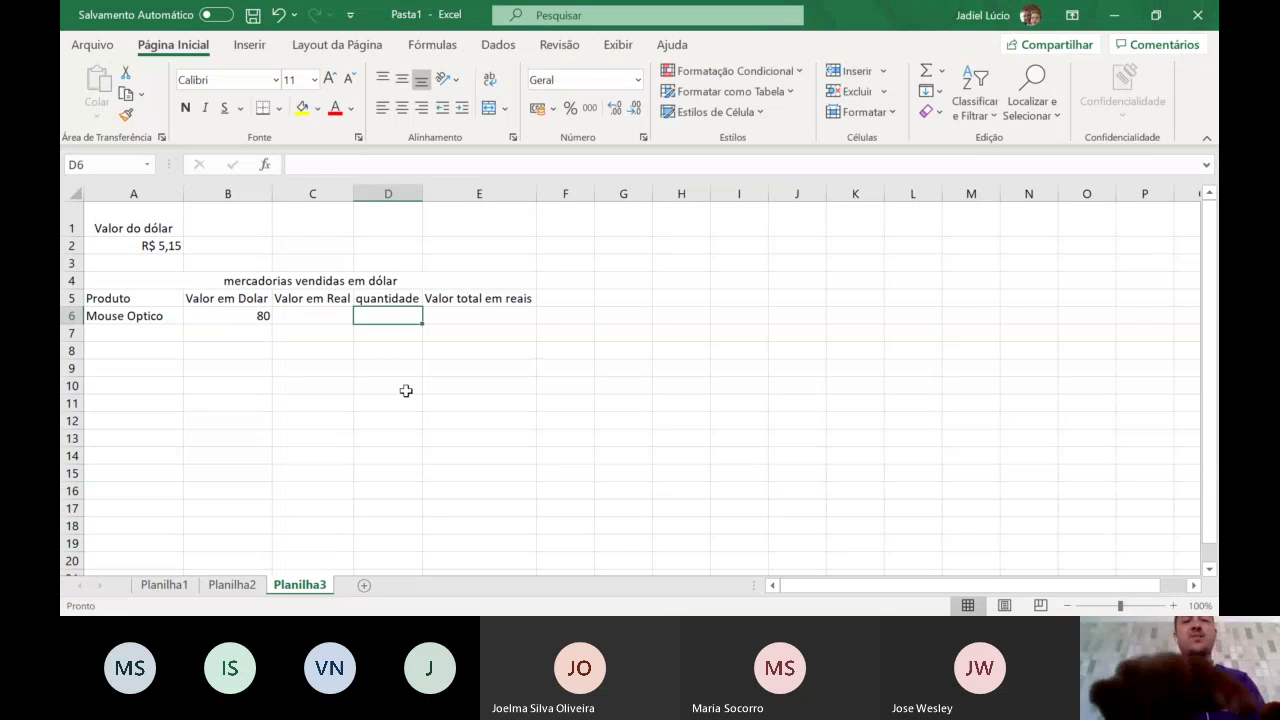
type("50")
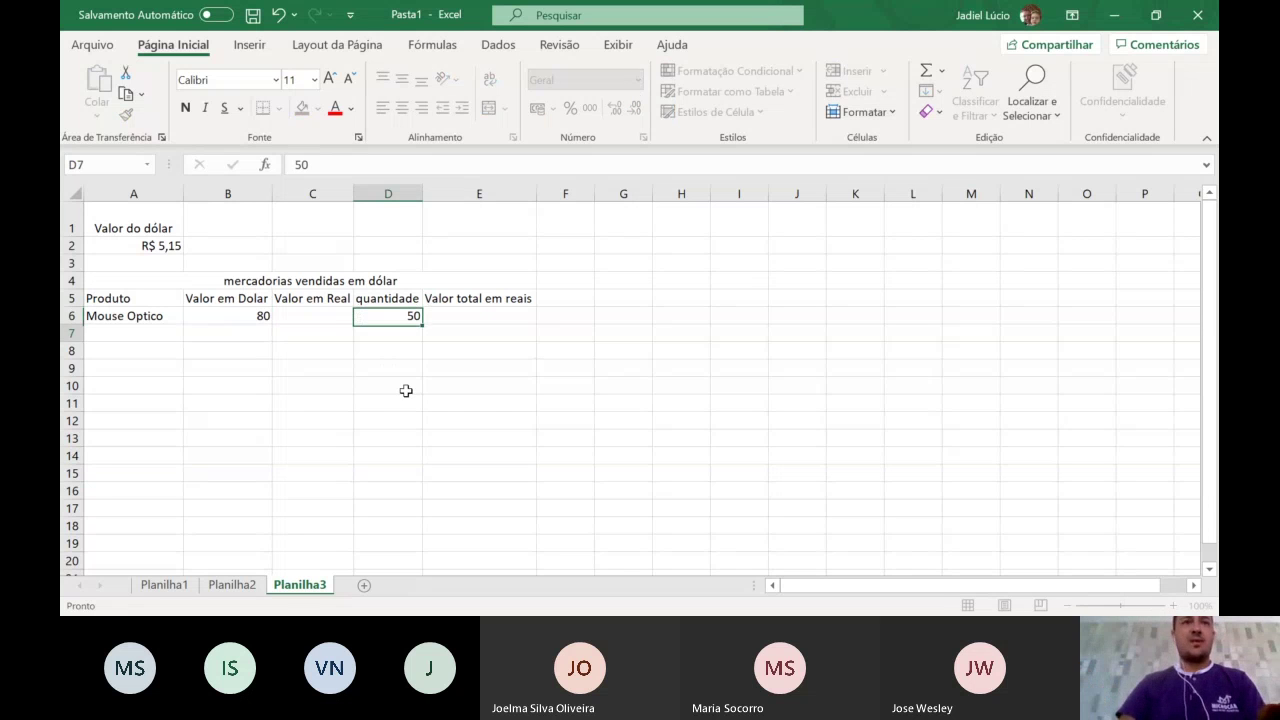
key("Return")
- Add the product "Teclado" in row 7 with a dollar value of 150 and a quantity of 35
left_click(143, 340)
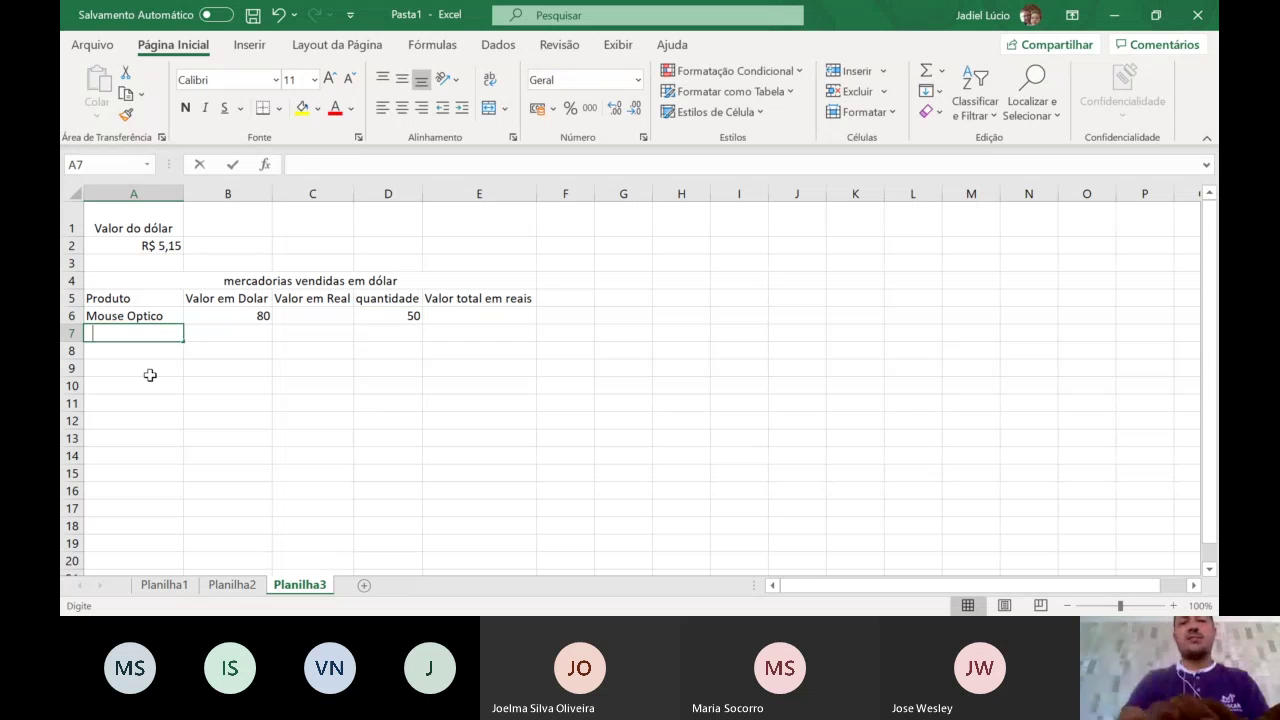
type("Teclado")
key("Tab")
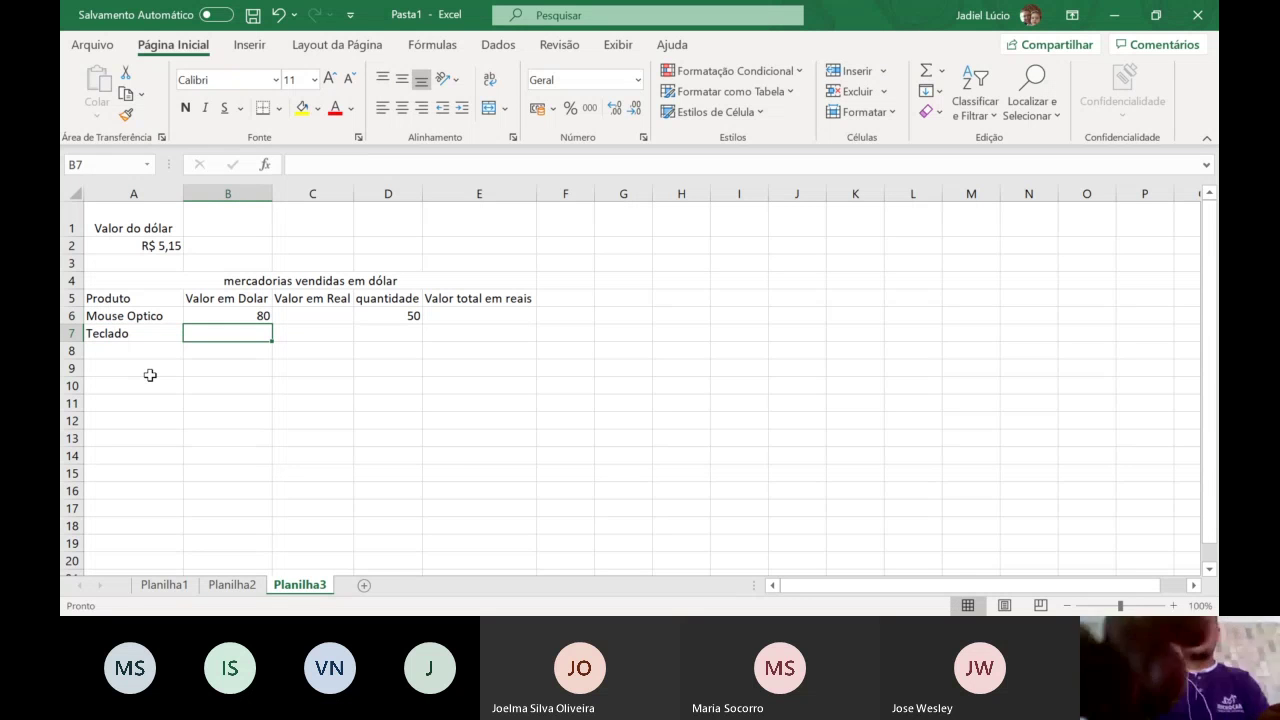
type("150")
key("Tab")
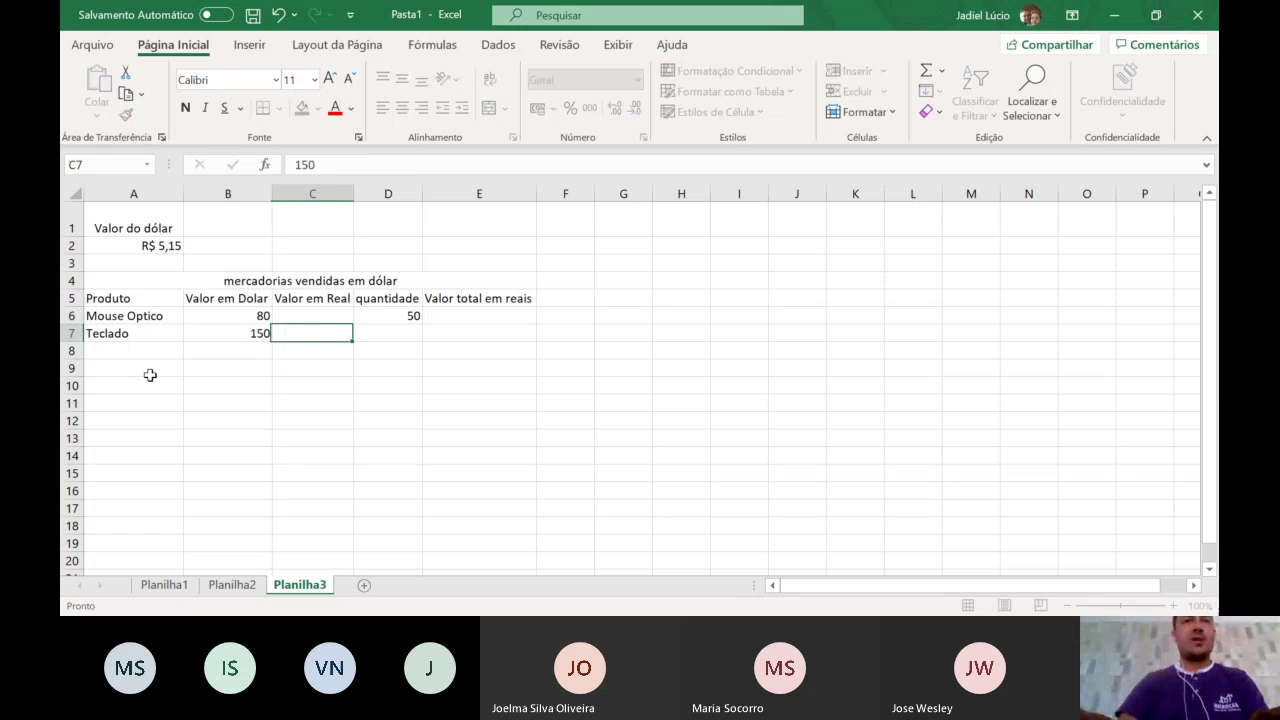
key("Tab")
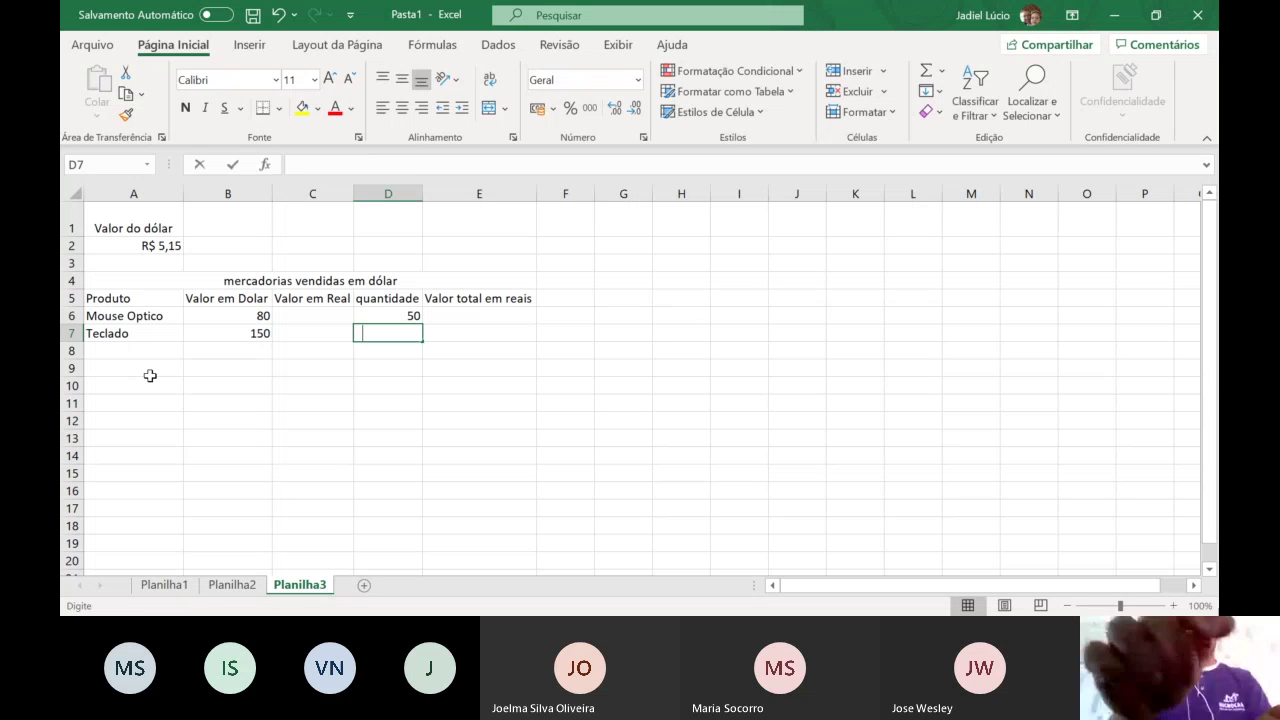
type("35")
key("Return")
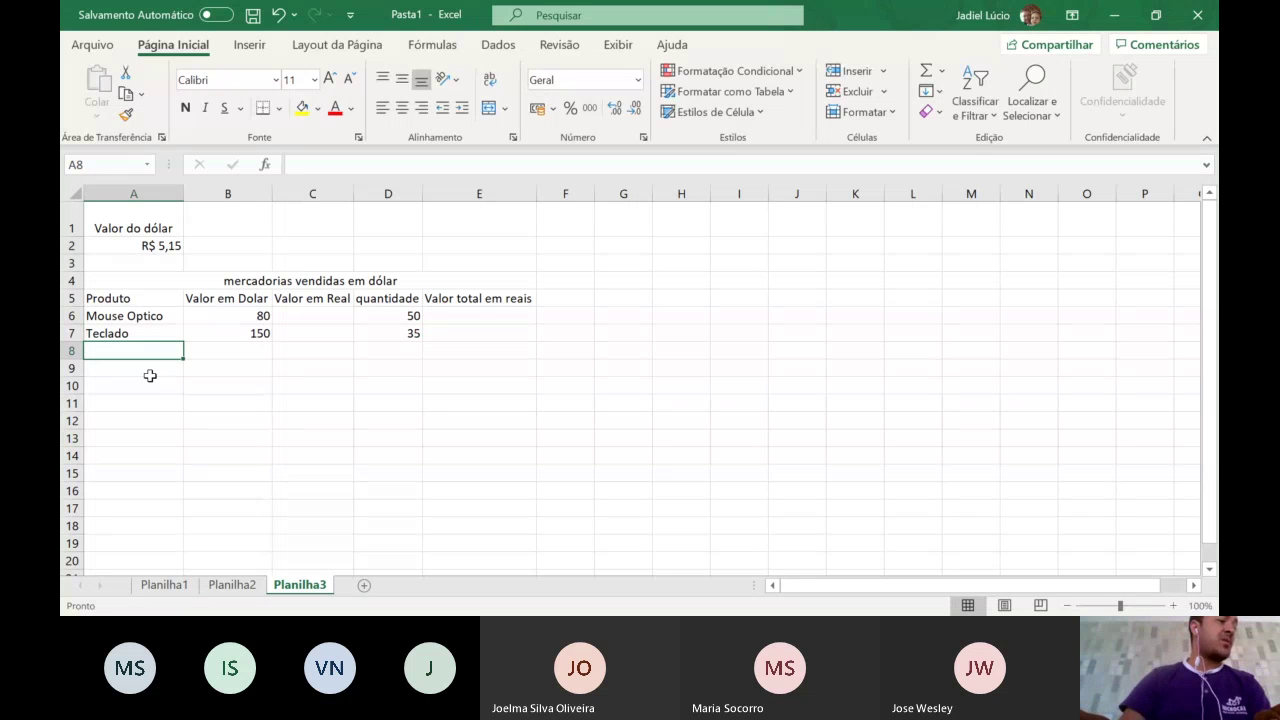
- Add the product "Ipad" in row 8 with a dollar value of 600 and a quantity of 64
type("Ipad")
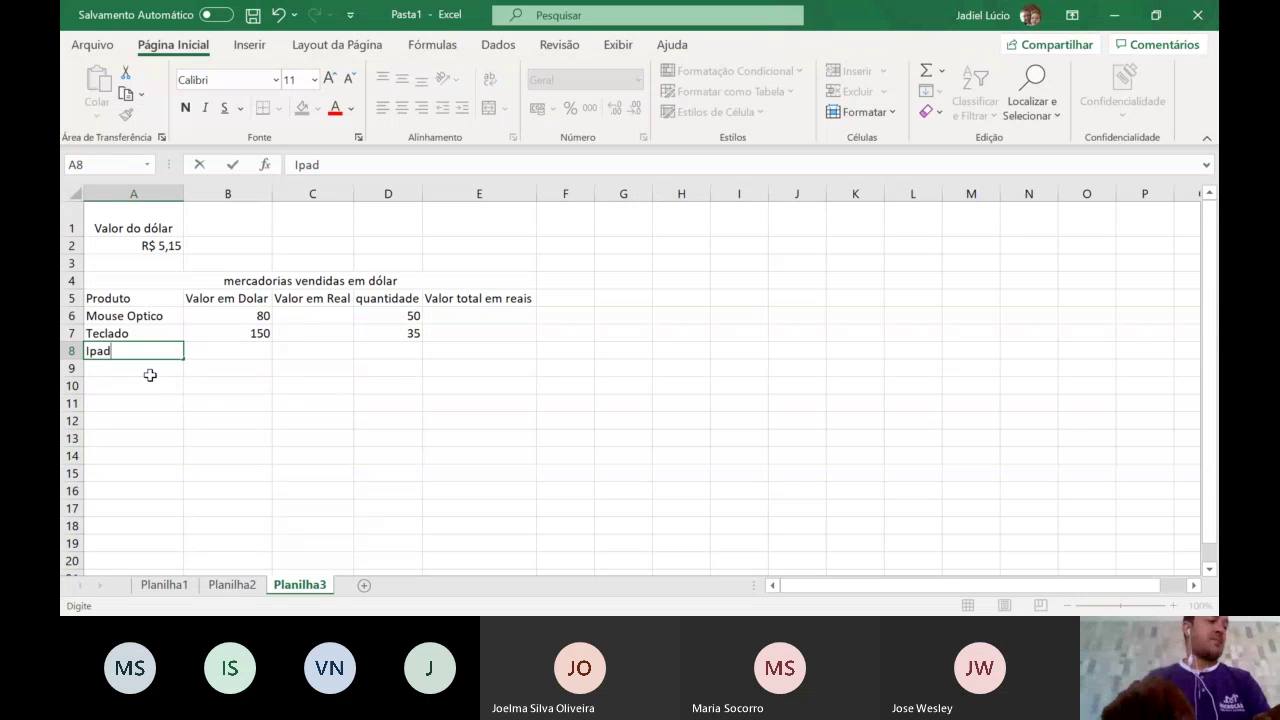
key("Tab")
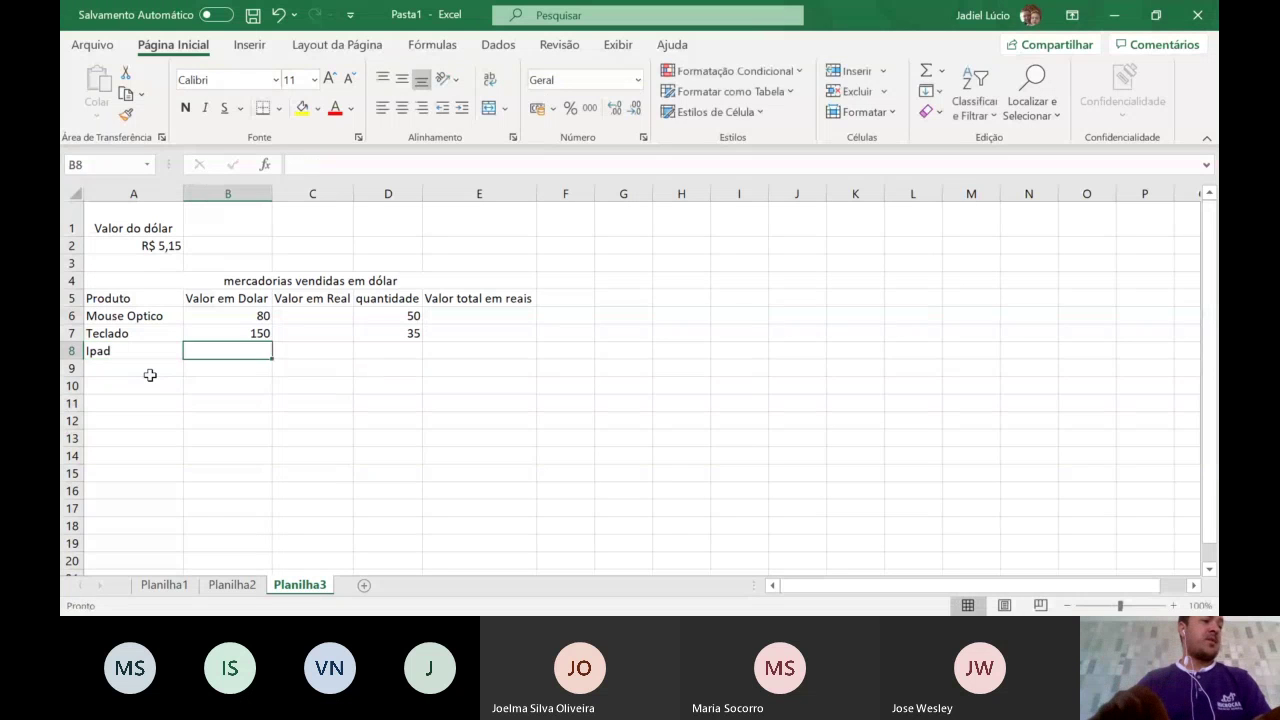
type("600")
key("Tab")
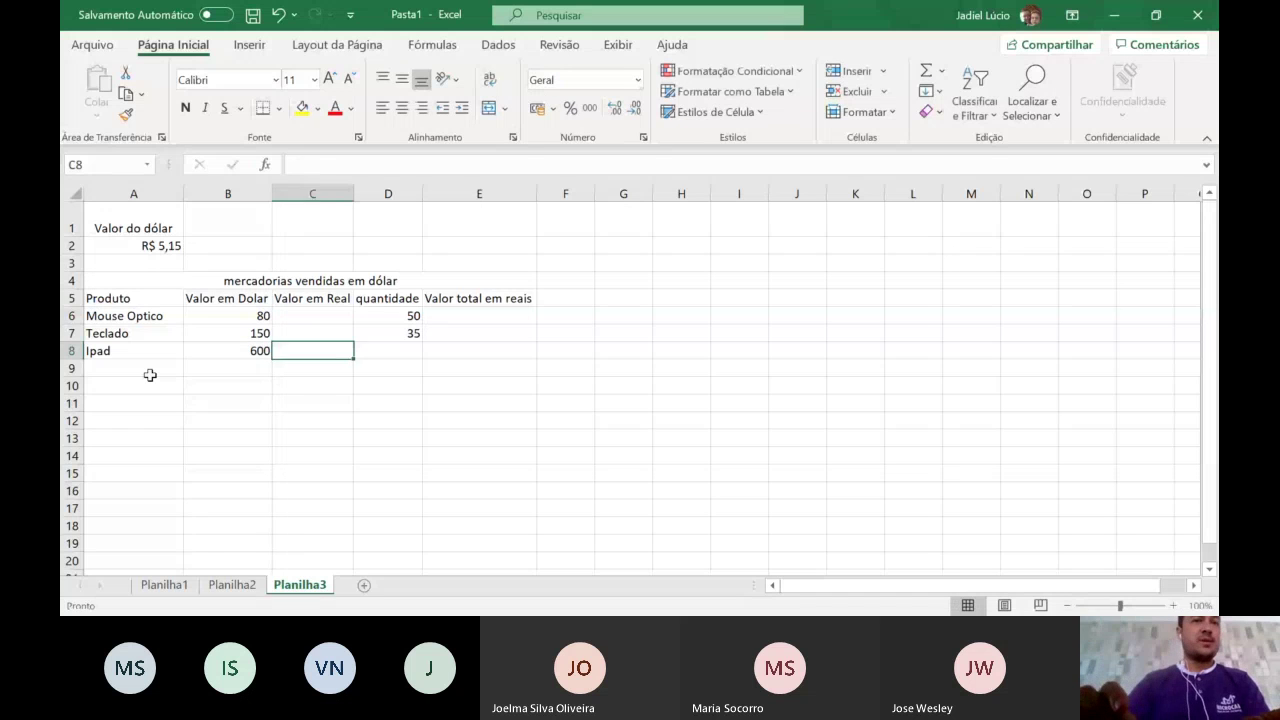
key("Tab")
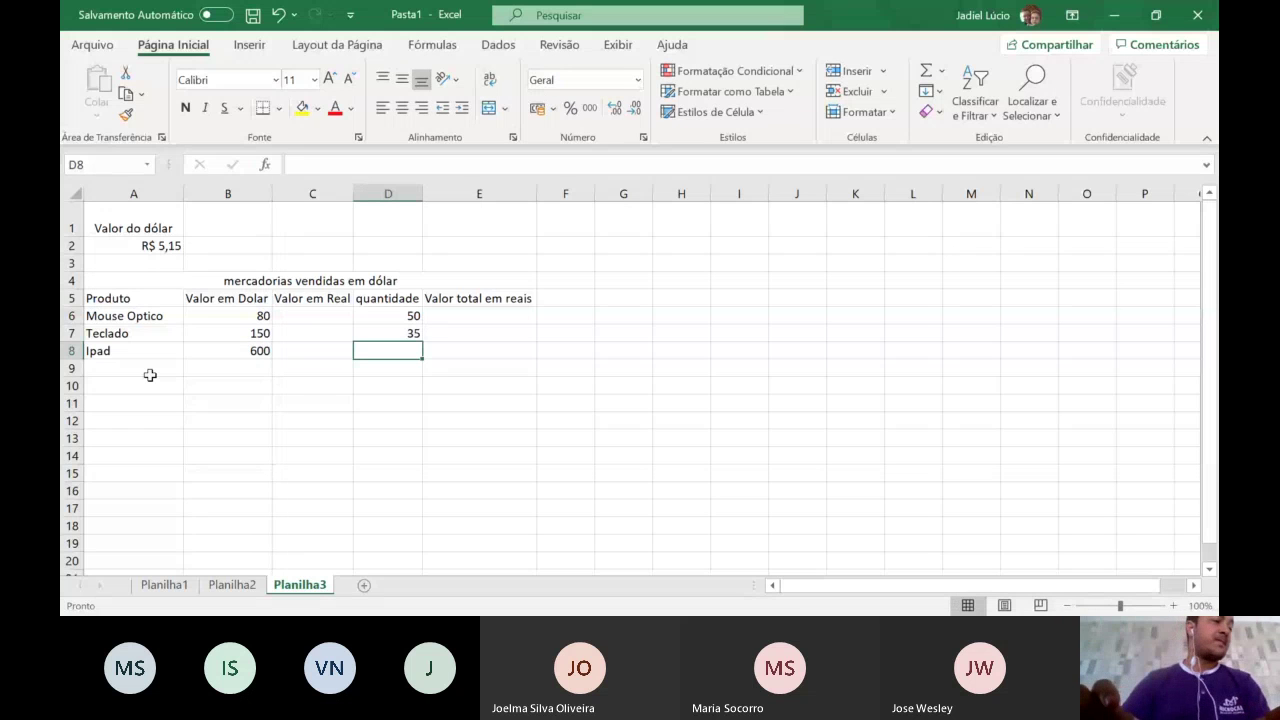
type("64")
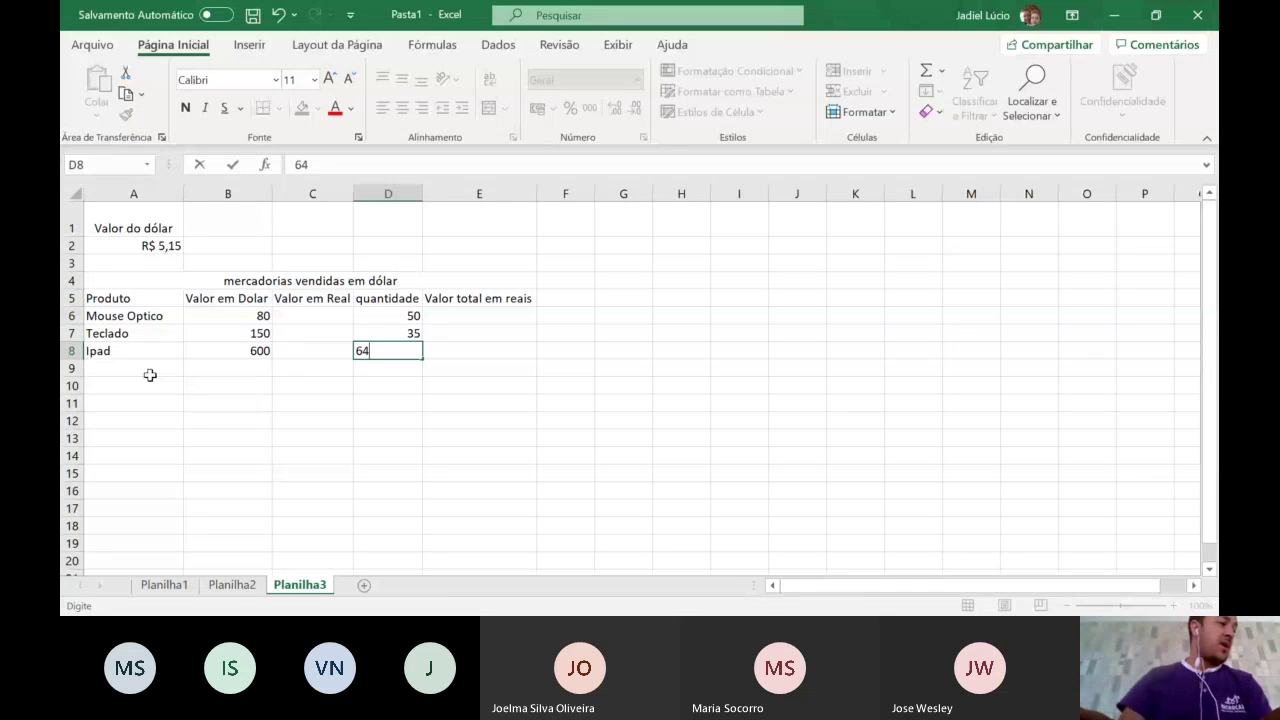
- Add the product "Iphone" in row 9 with a dollar value of 835 and a quantity of 25
left_click(150, 375)
type("Iphone")
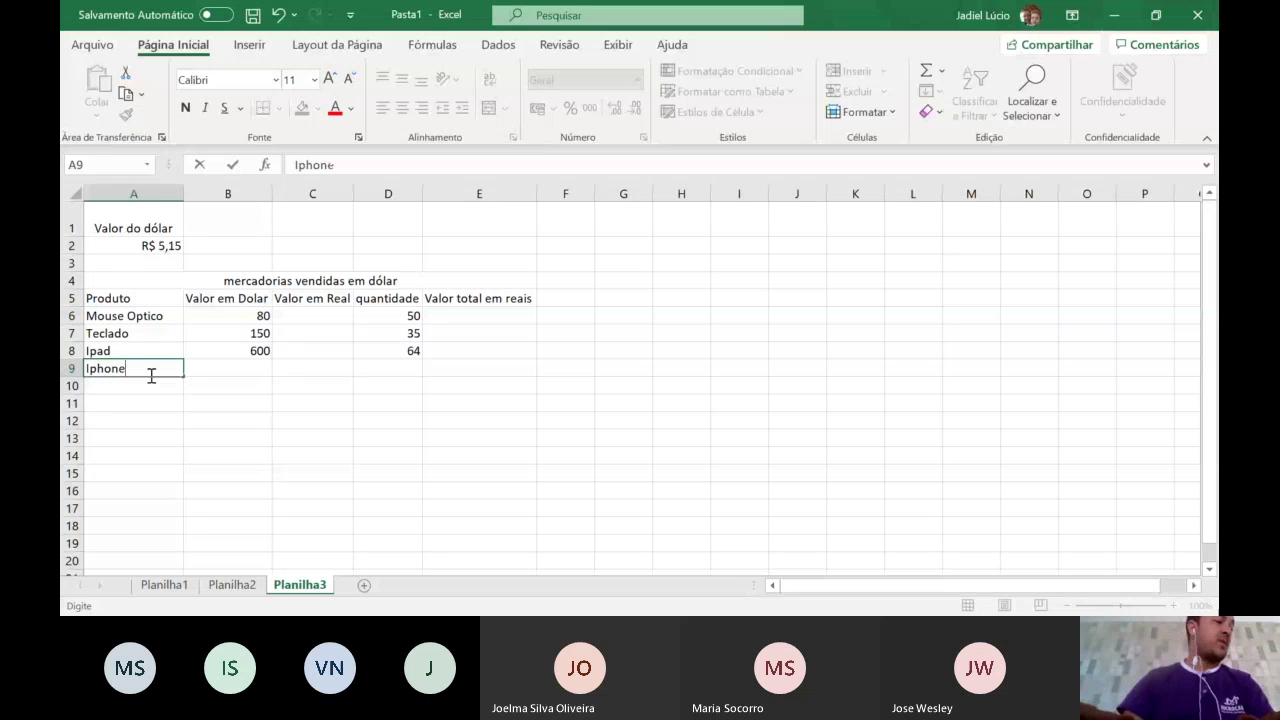
key("Tab")
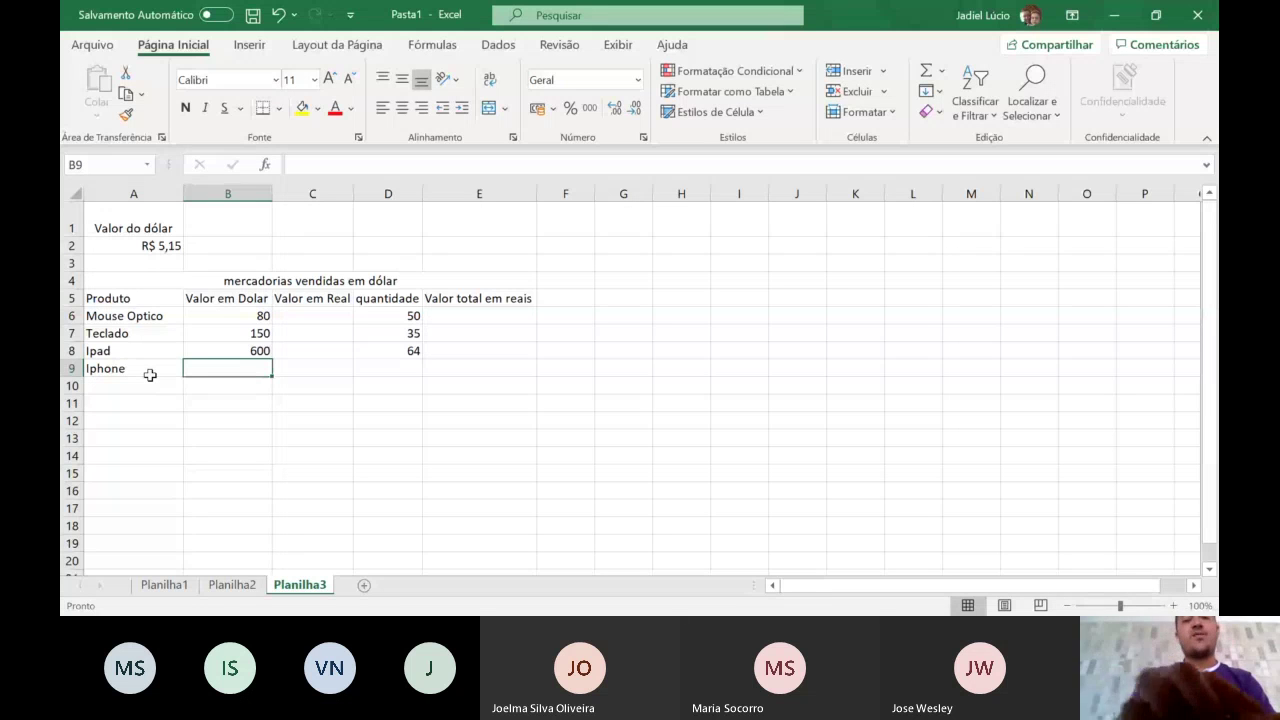
type("835")
key("Tab")
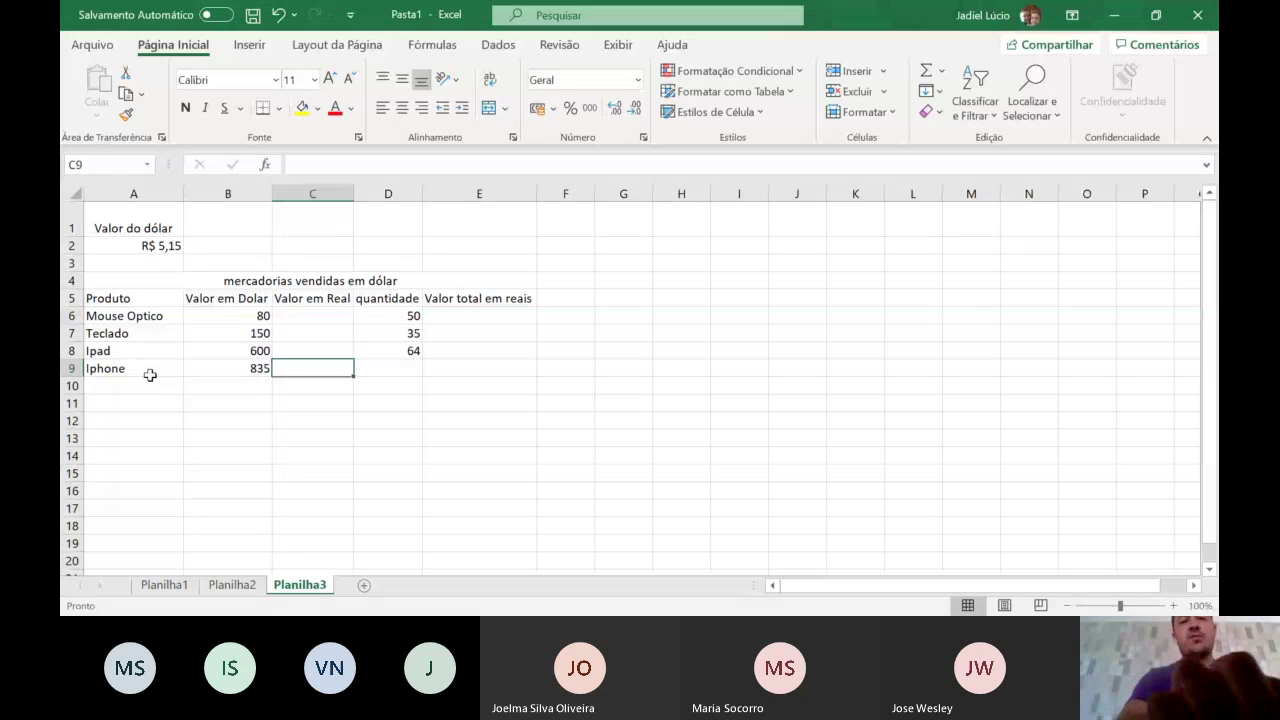
type("2")
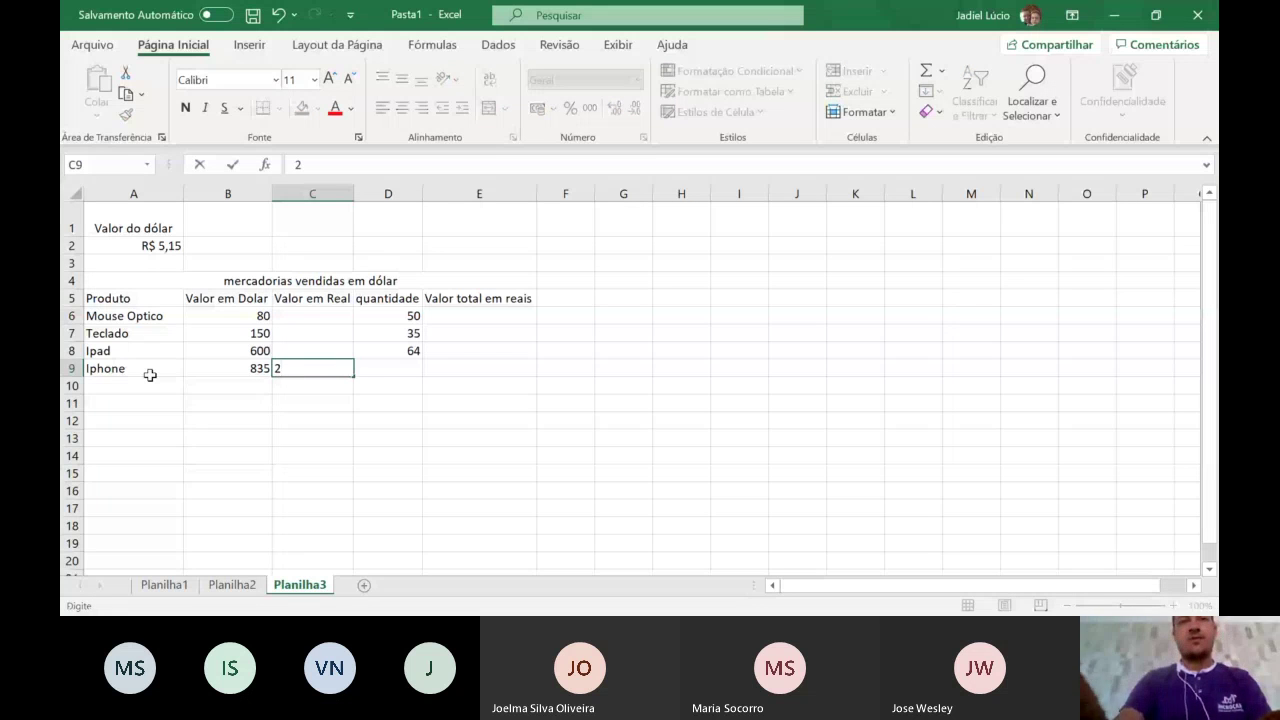
key("BackSpace")
key("Right")
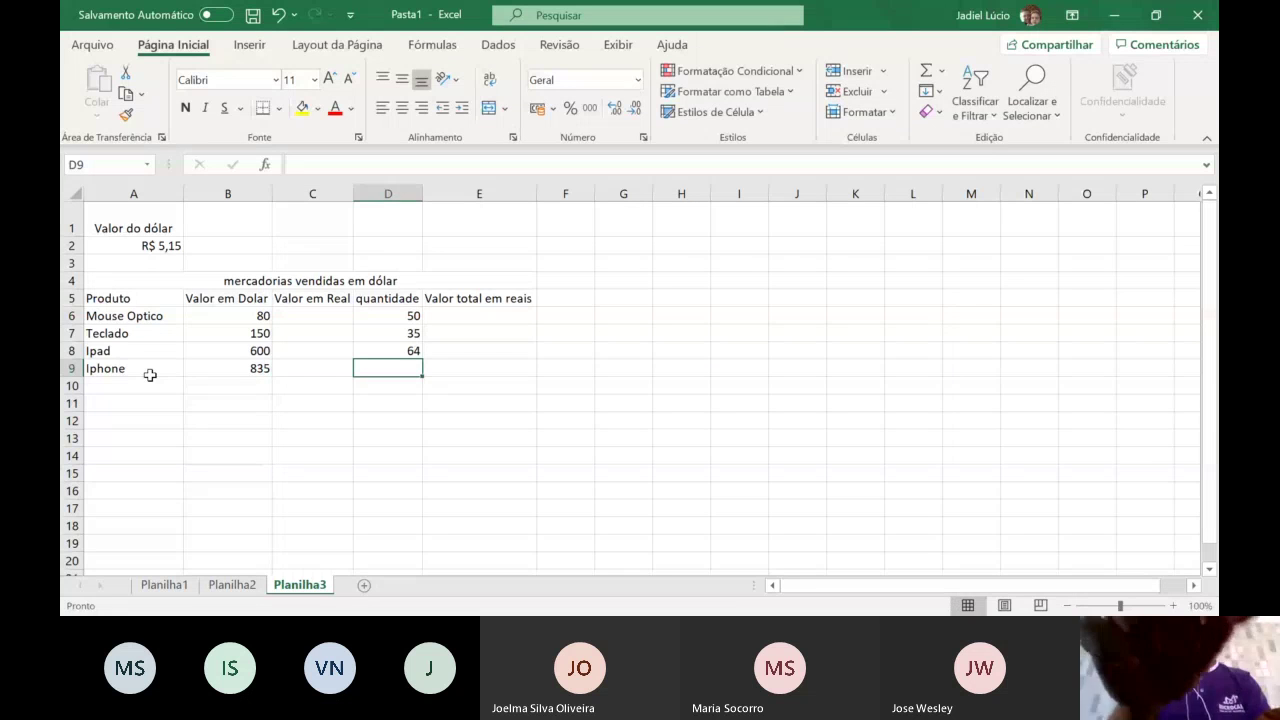
type("25")
- Add the product "Monitor" in row 10 with a dollar value of 198 and a quantity of 10
left_click(152, 382)
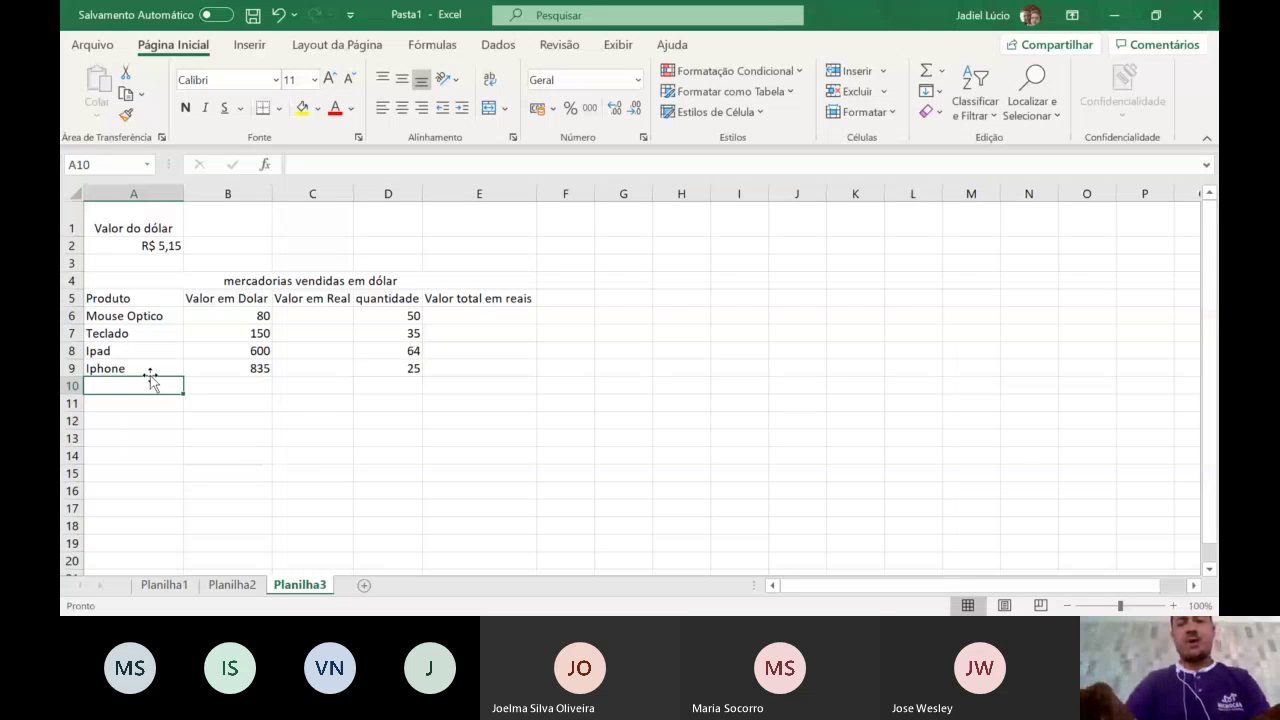
type("Monitor")
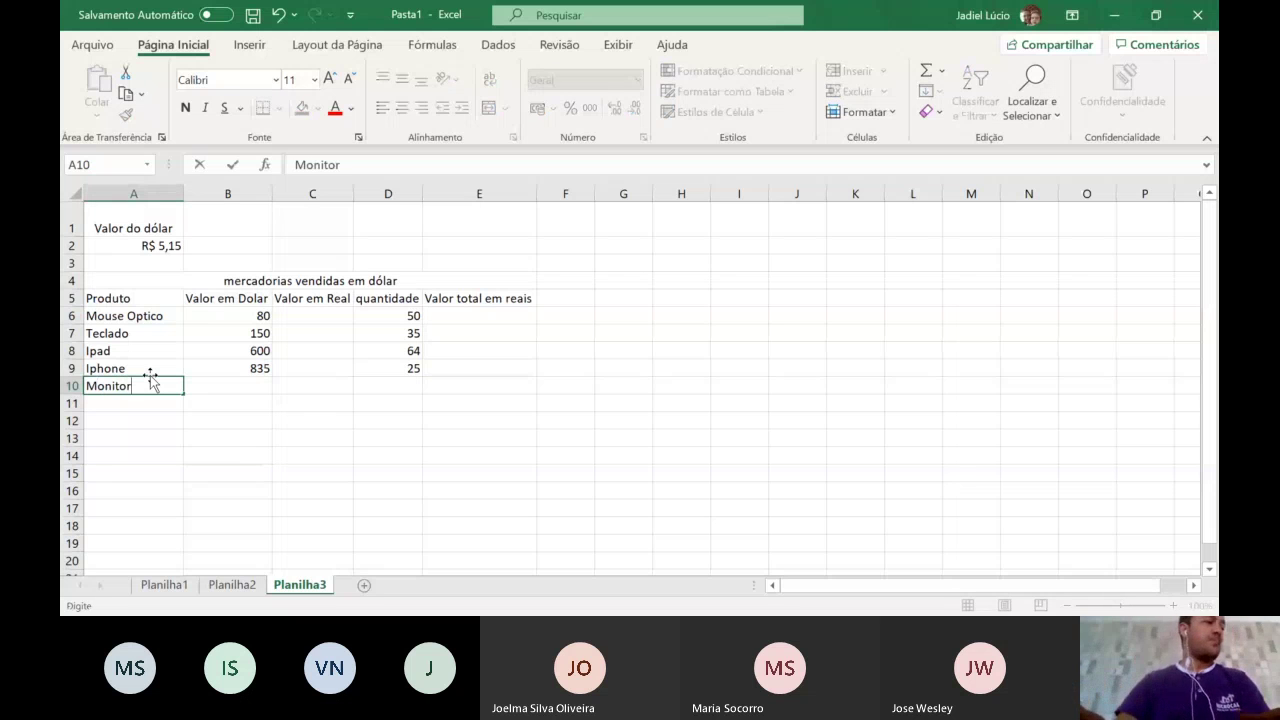
key("Tab")
type("198")
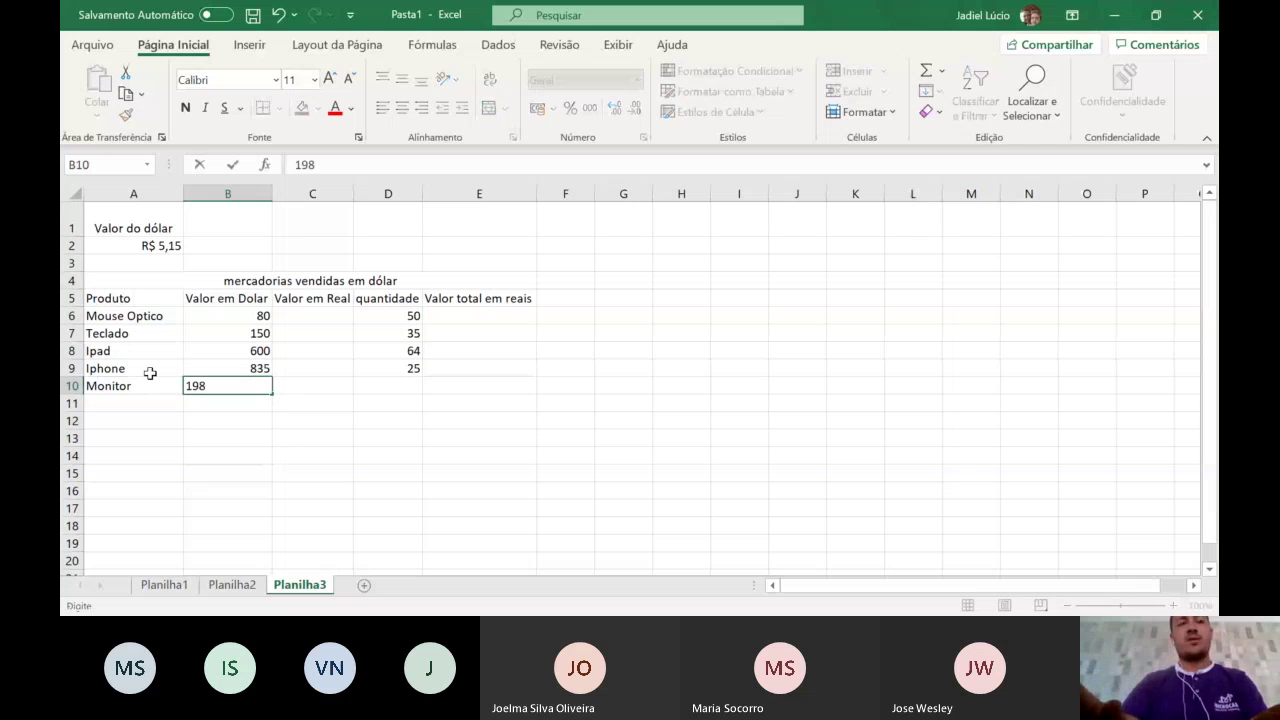
key("Tab")
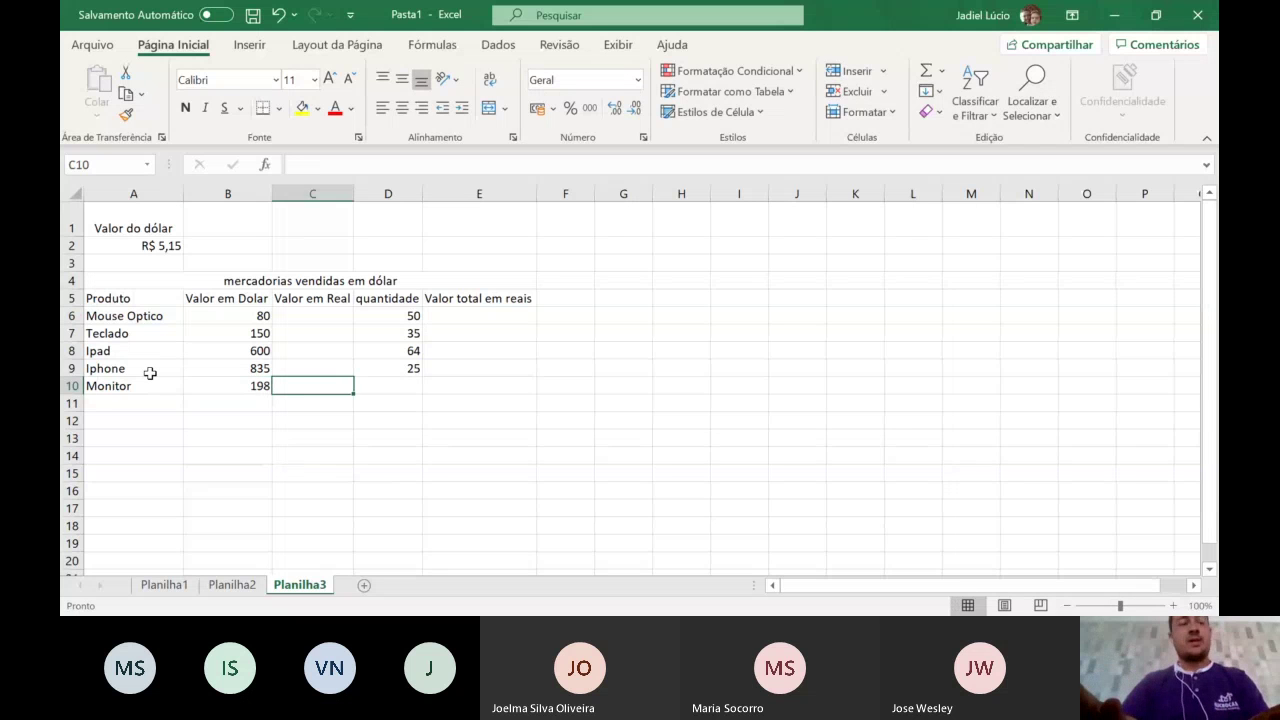
key("Tab")
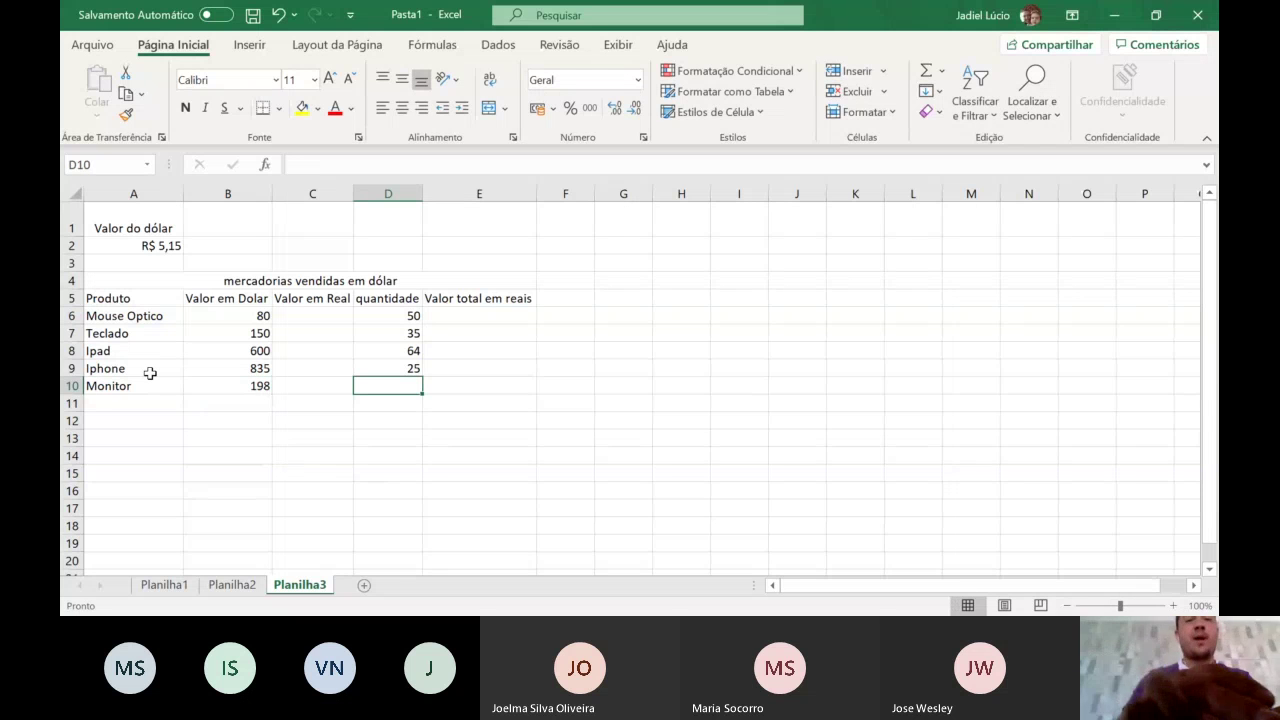
type("10")
key("Return")
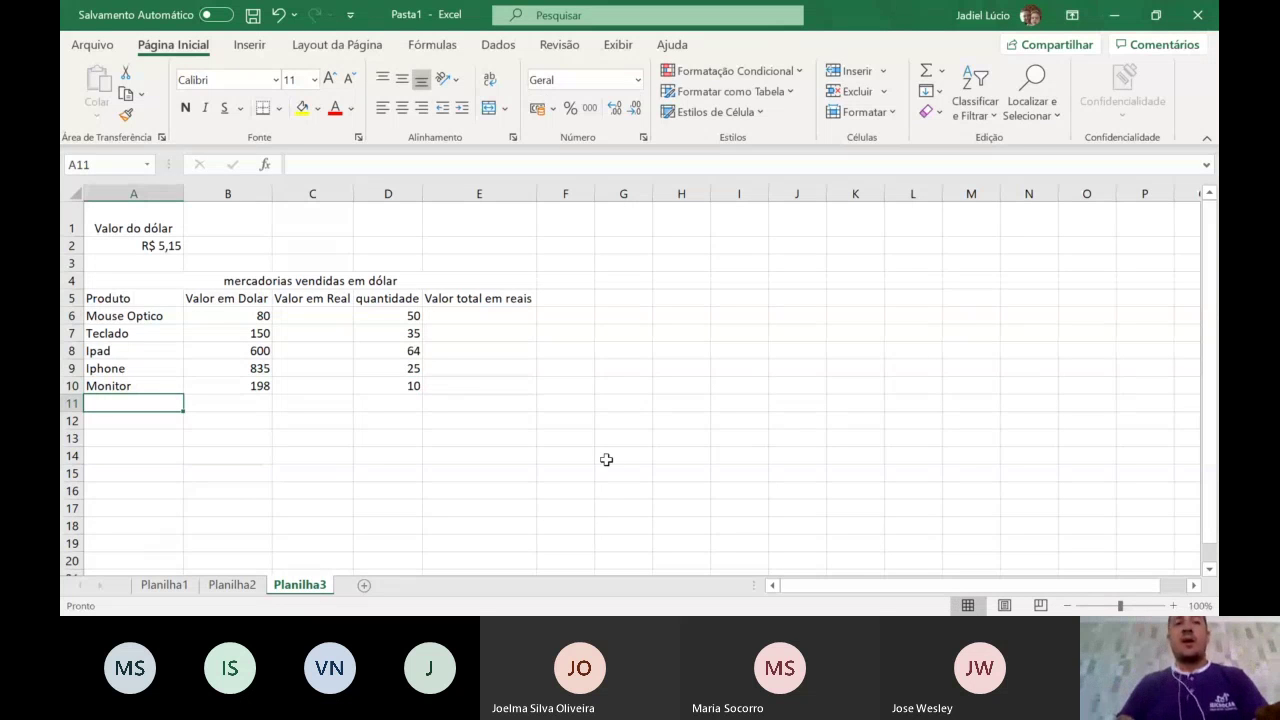
- Format the product values in B6:B10 with the accounting format "$ Inglês (Estados Unidos)"
left_click(264, 316)
left_click_drag(264, 316, 262, 386)
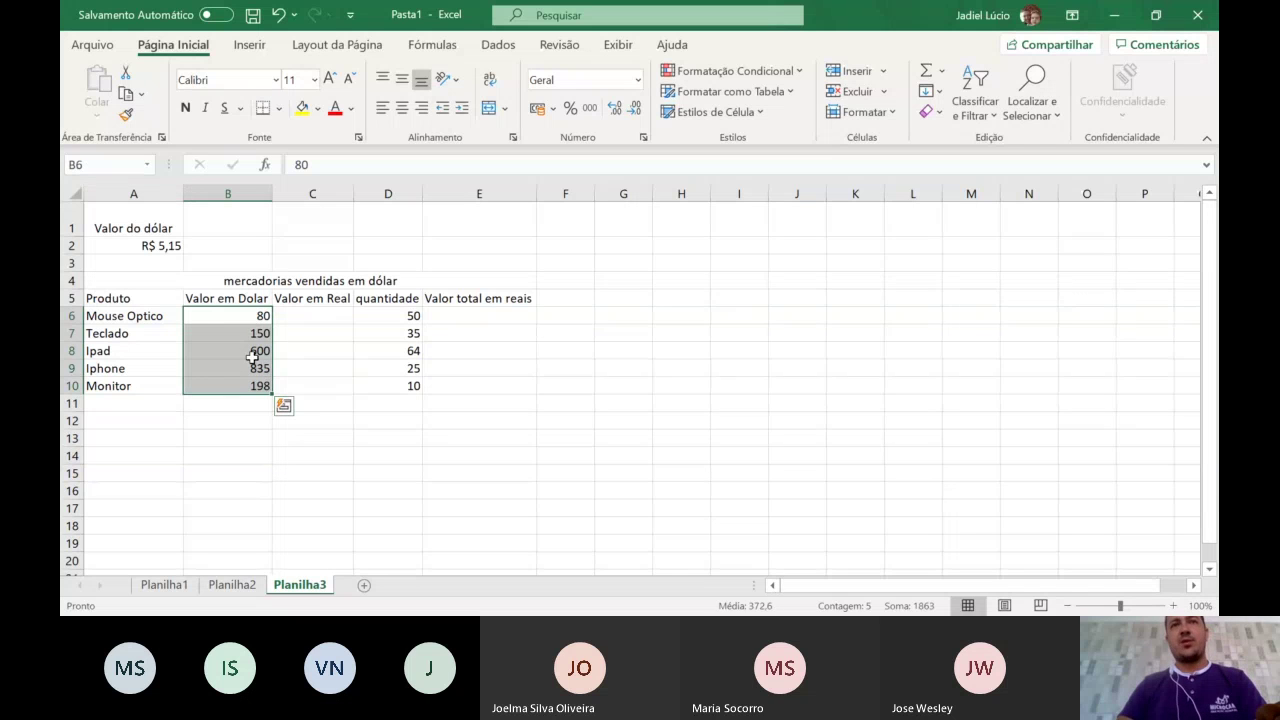
left_click(538, 108)
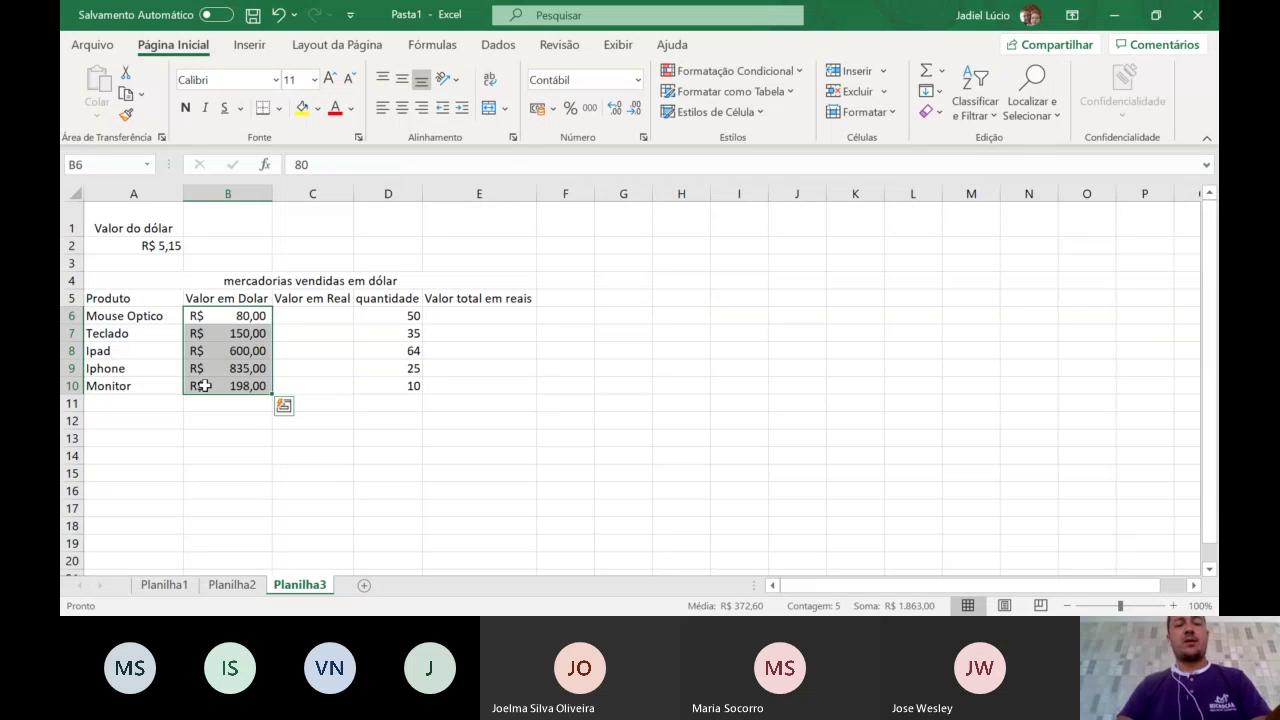
key("ctrl+z")
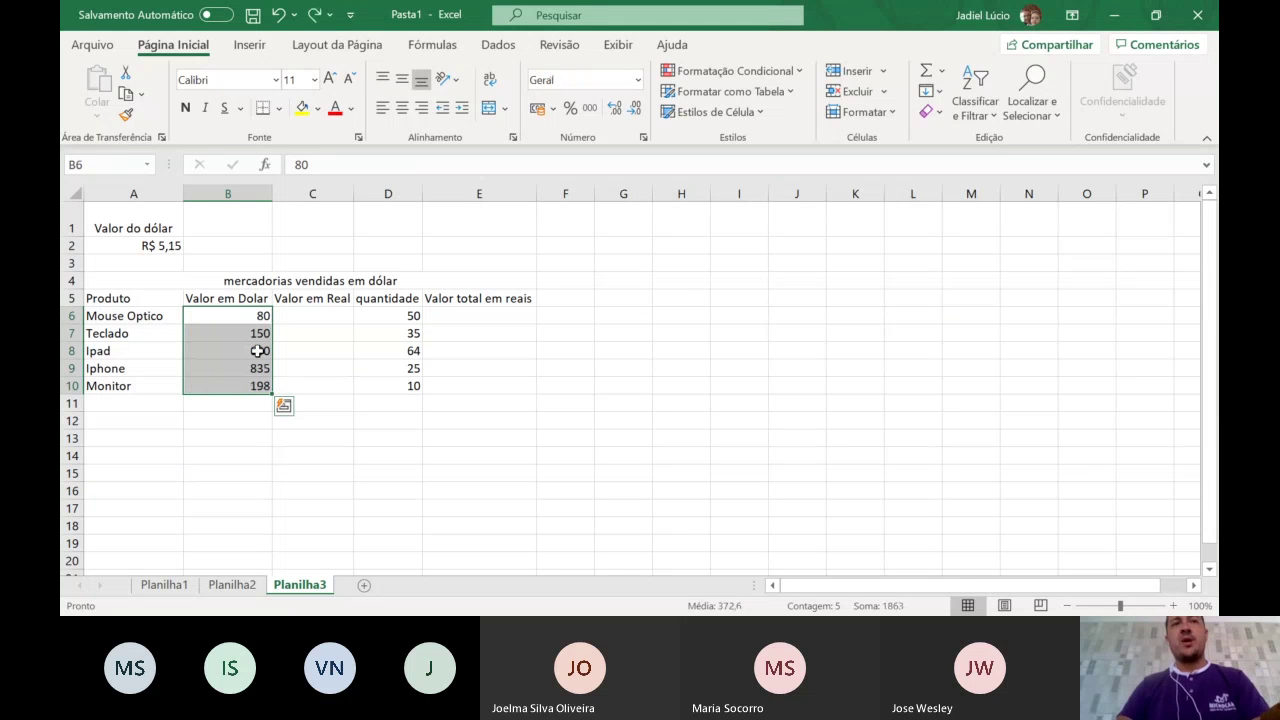
left_click(553, 110)
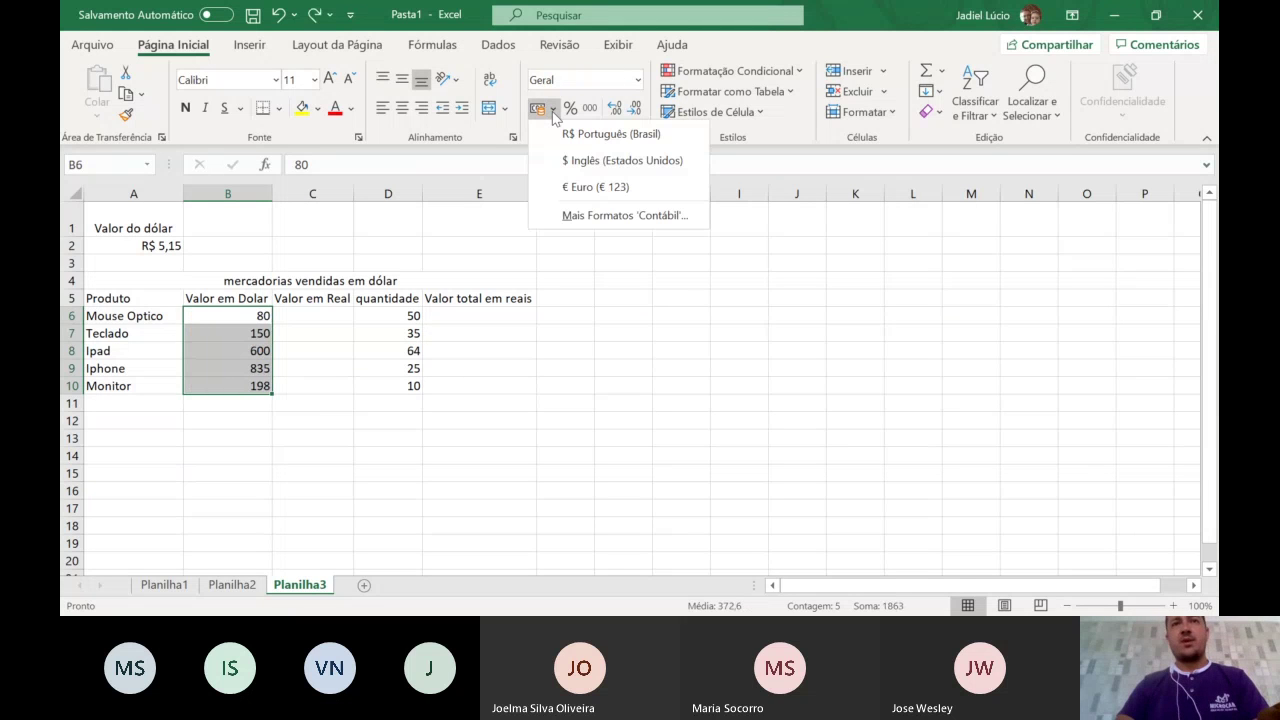
left_click(563, 162)
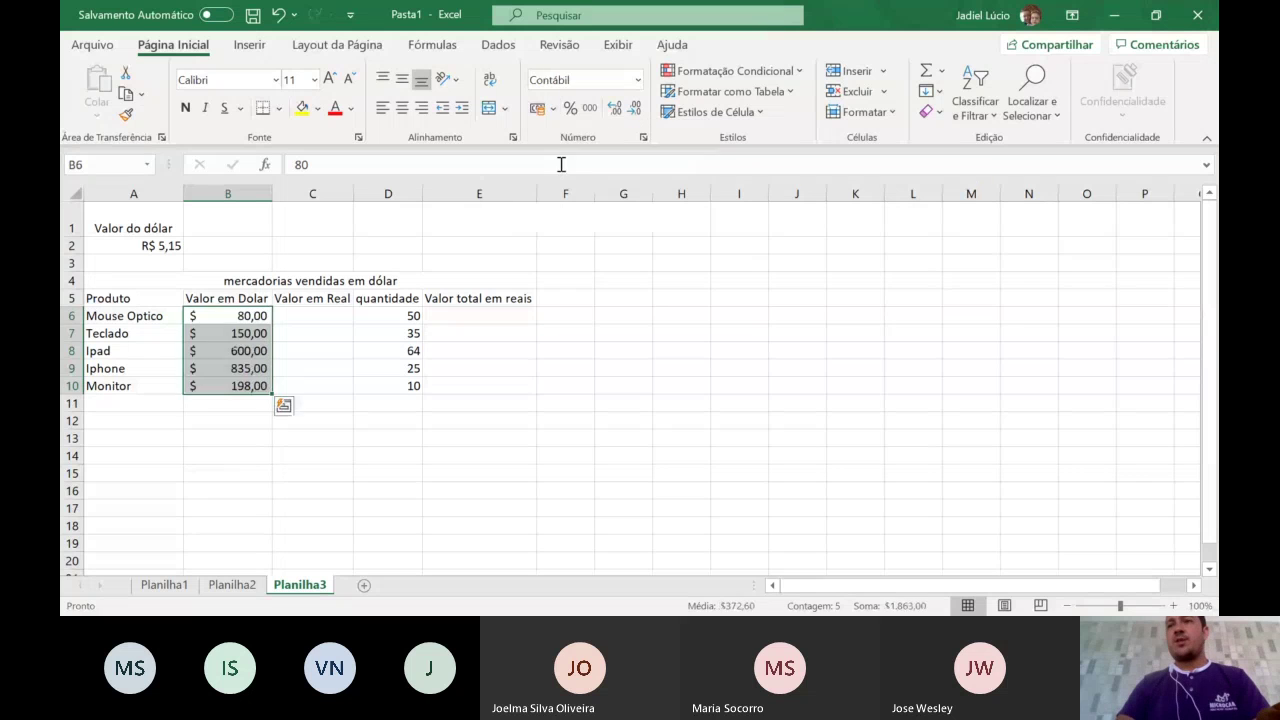
left_click(313, 490)
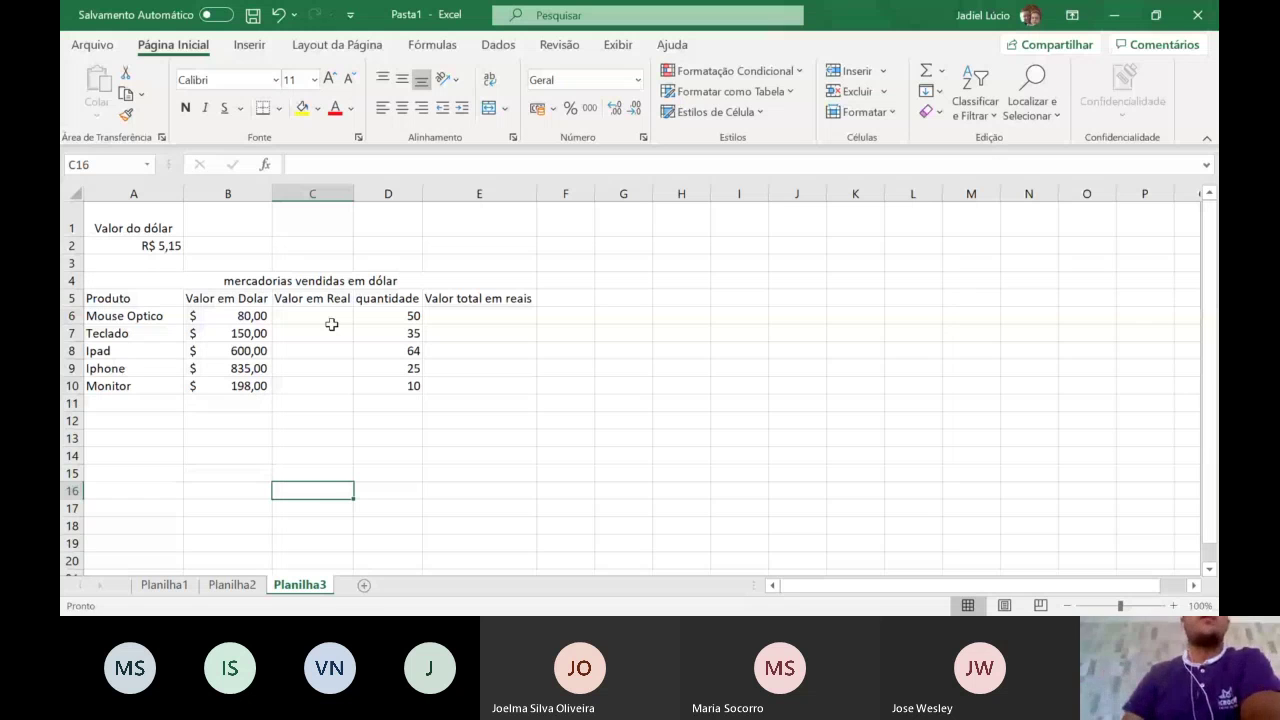
left_click(150, 246)
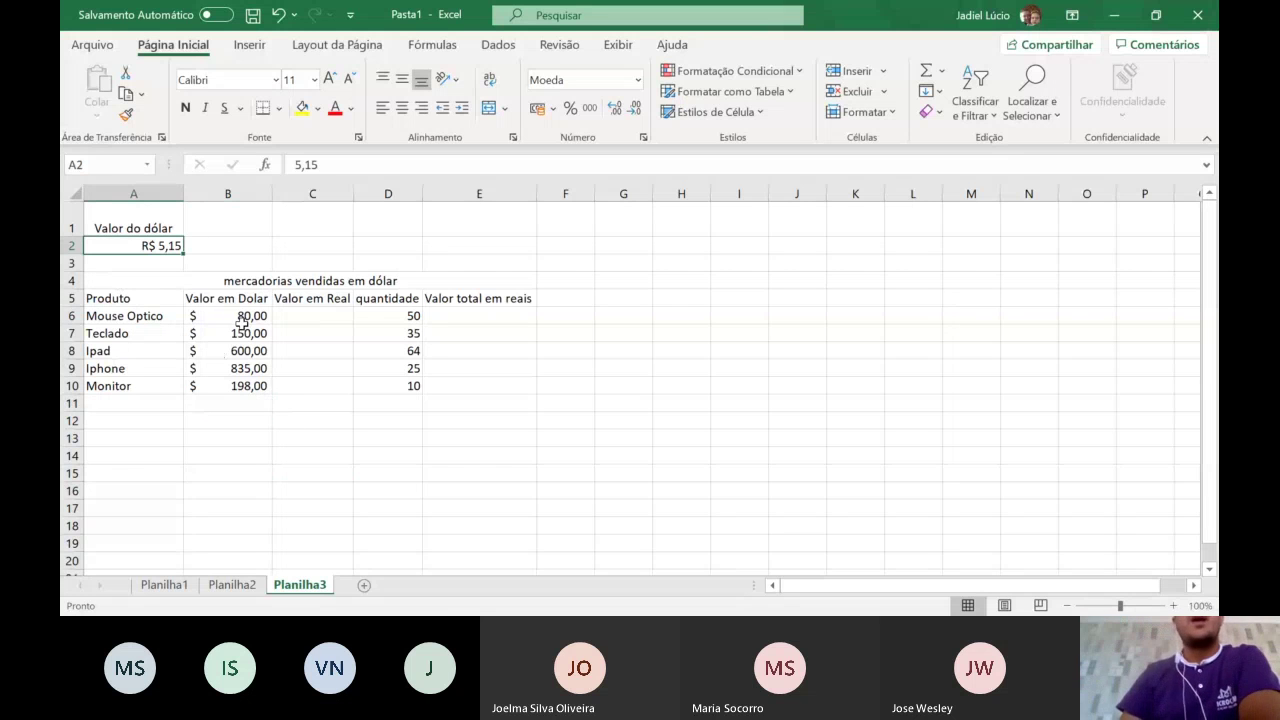
left_click(431, 48)
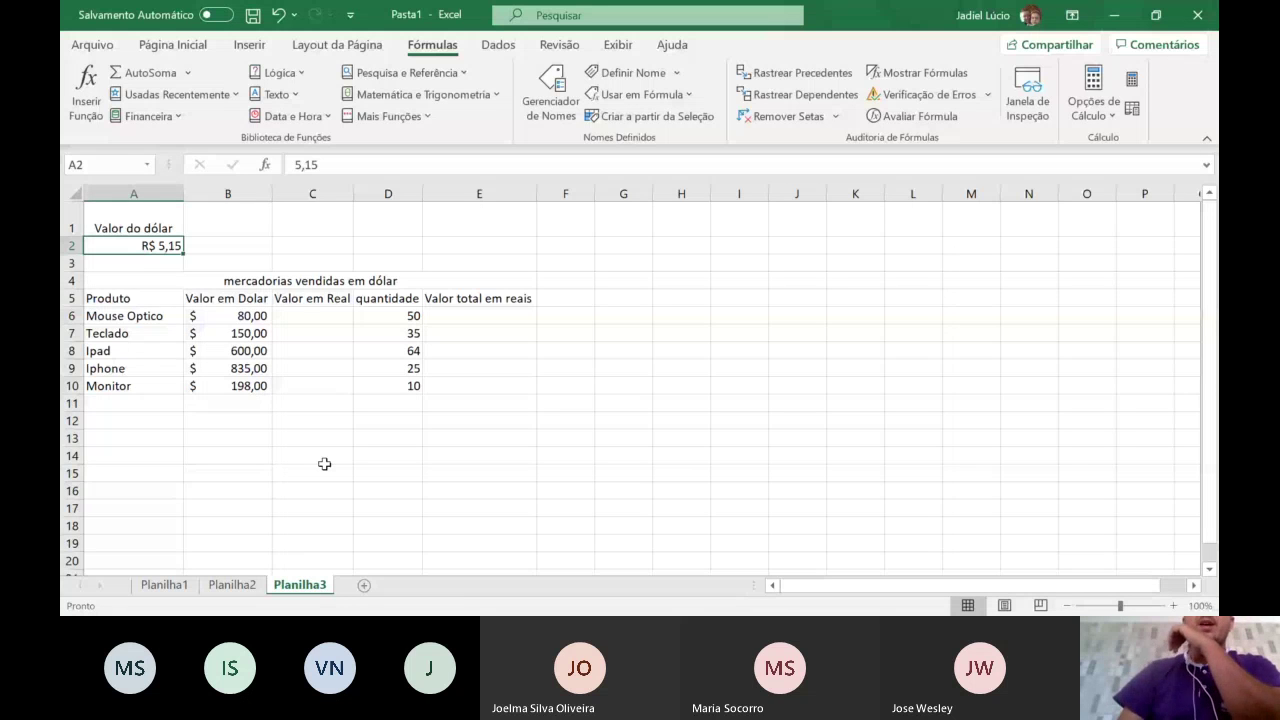
- Convert the Mouse Optico value to reais in C6 with the formula =B6*Valor_do_dólar
left_click(312, 316)
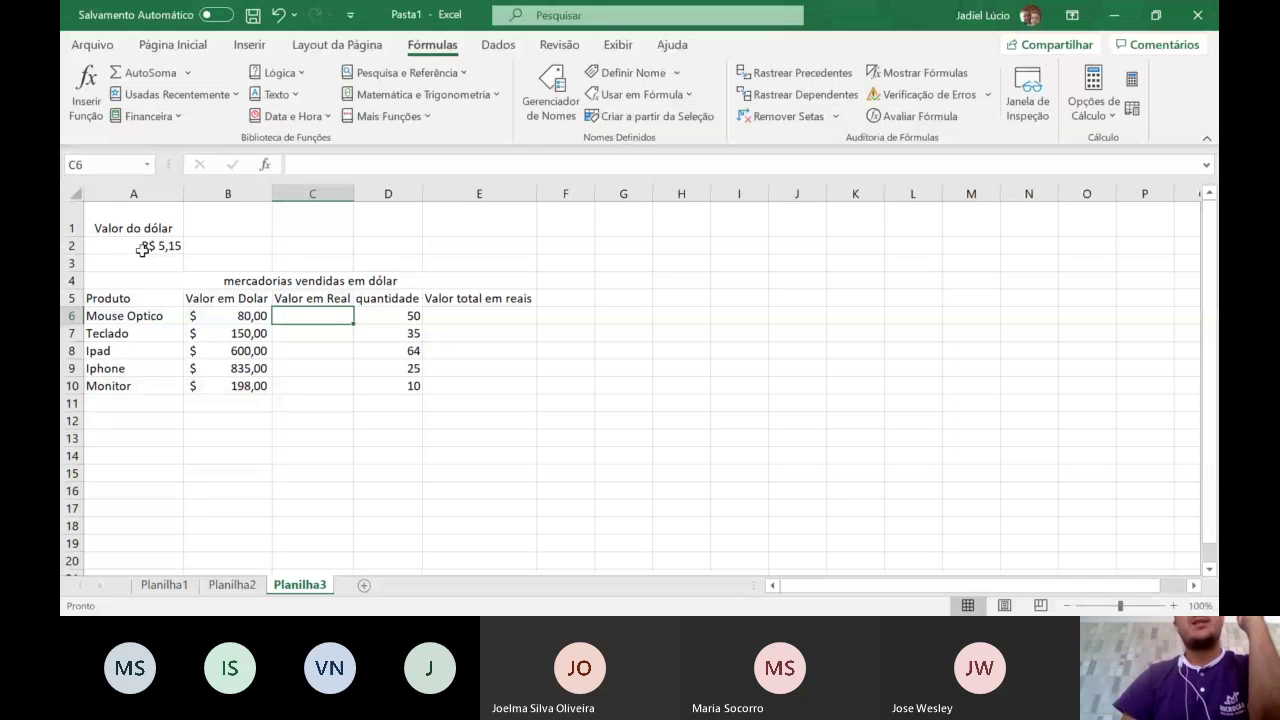
type("=")
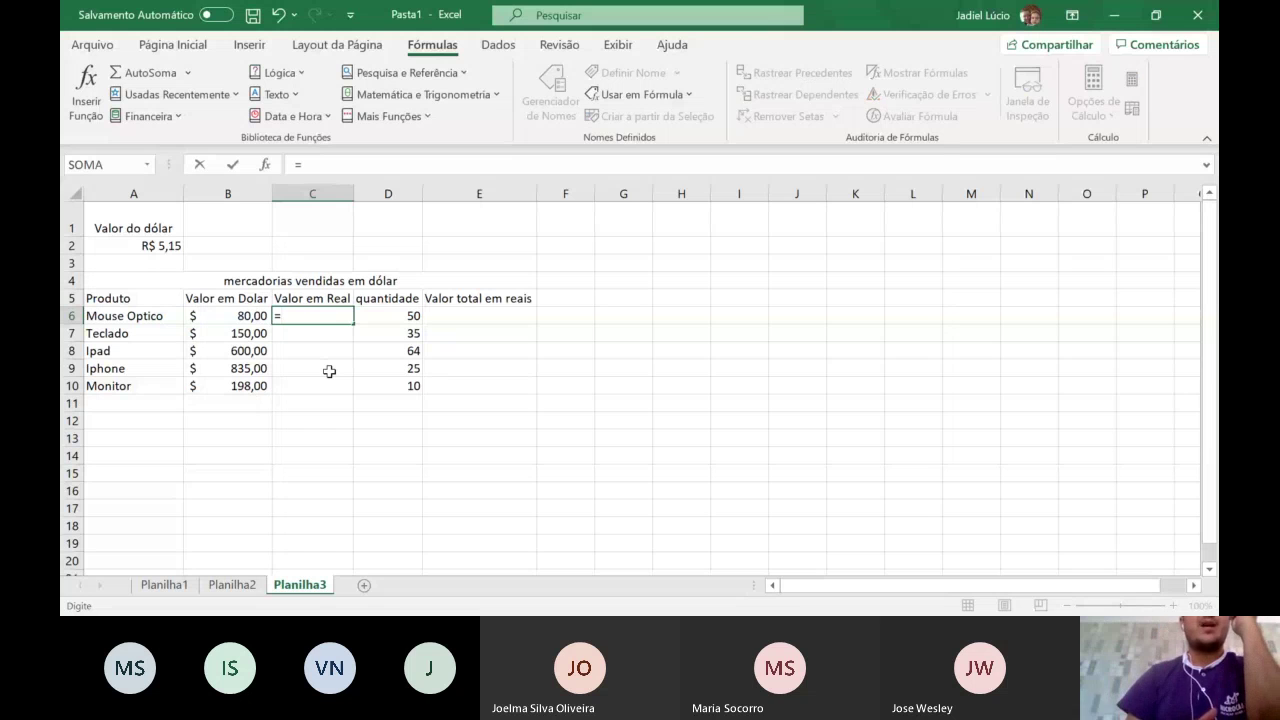
left_click(245, 316)
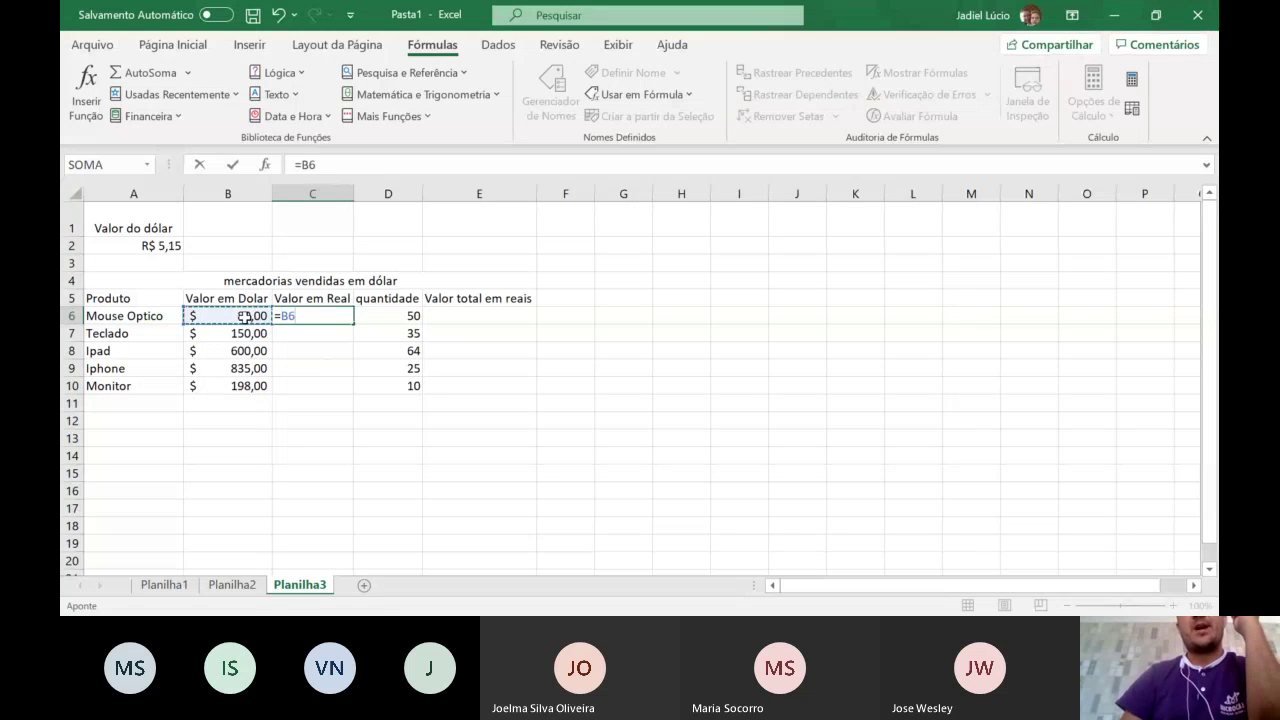
type("*")
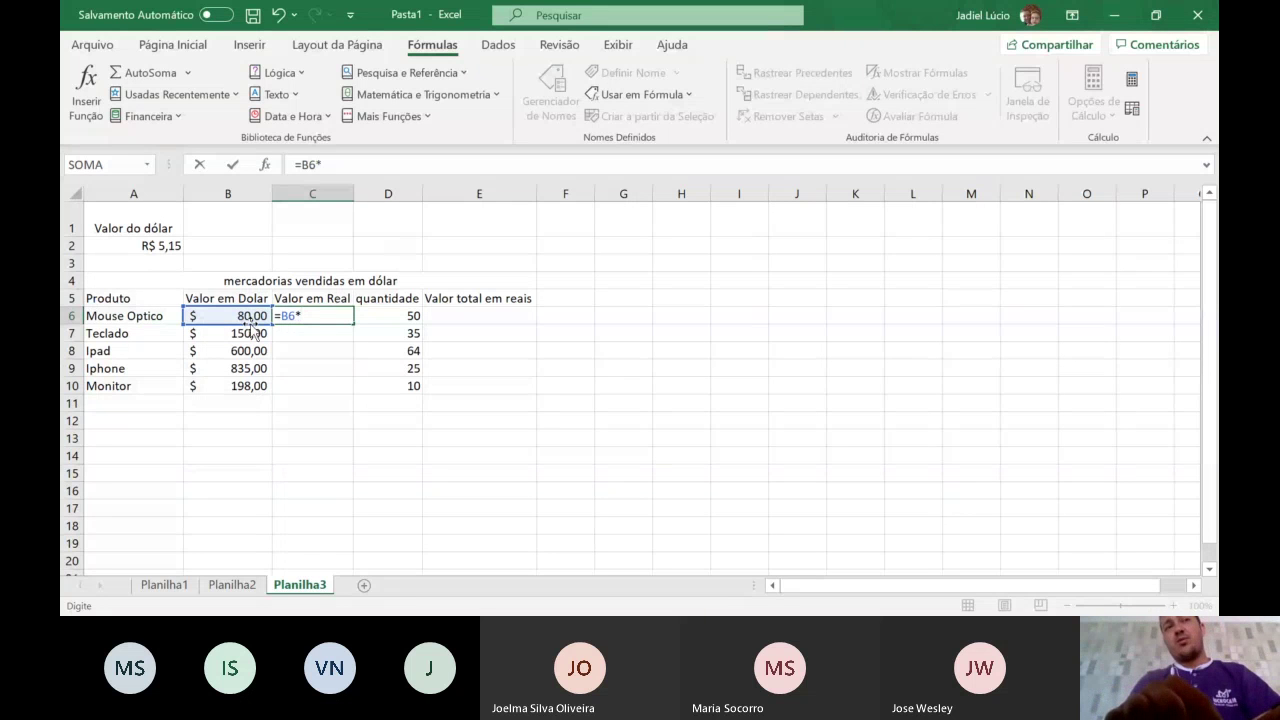
type("v")
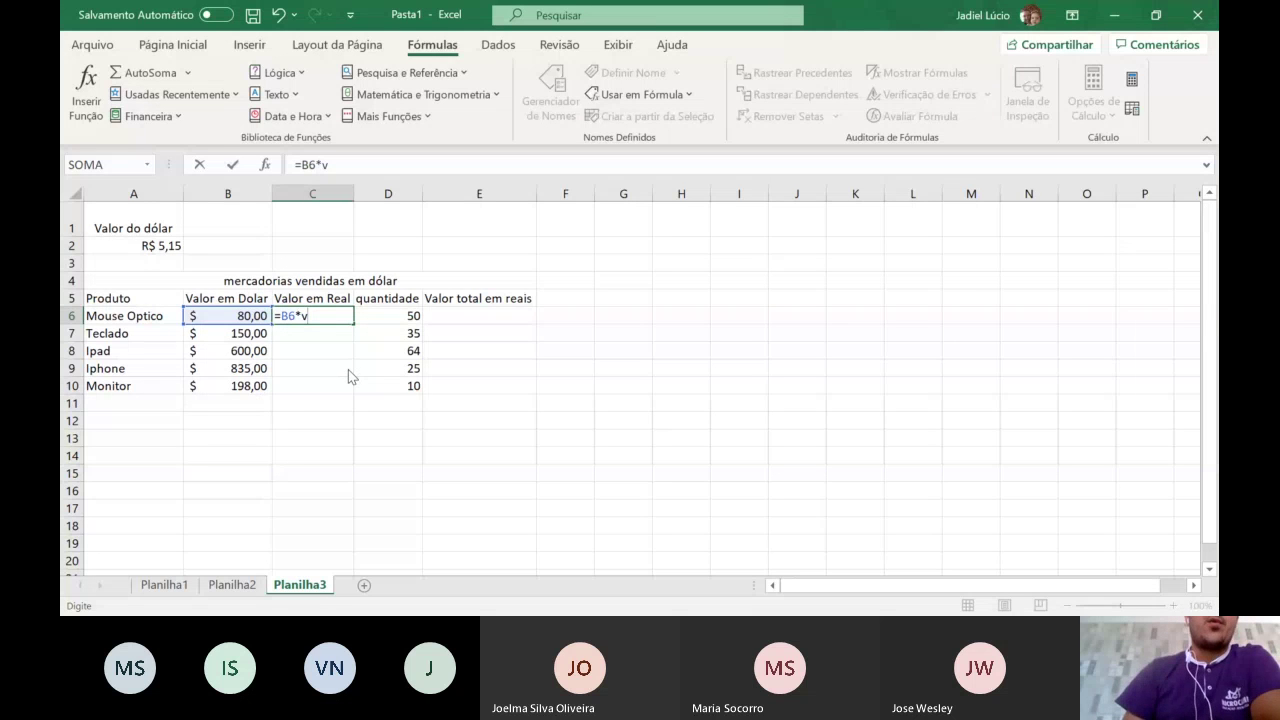
type("a")
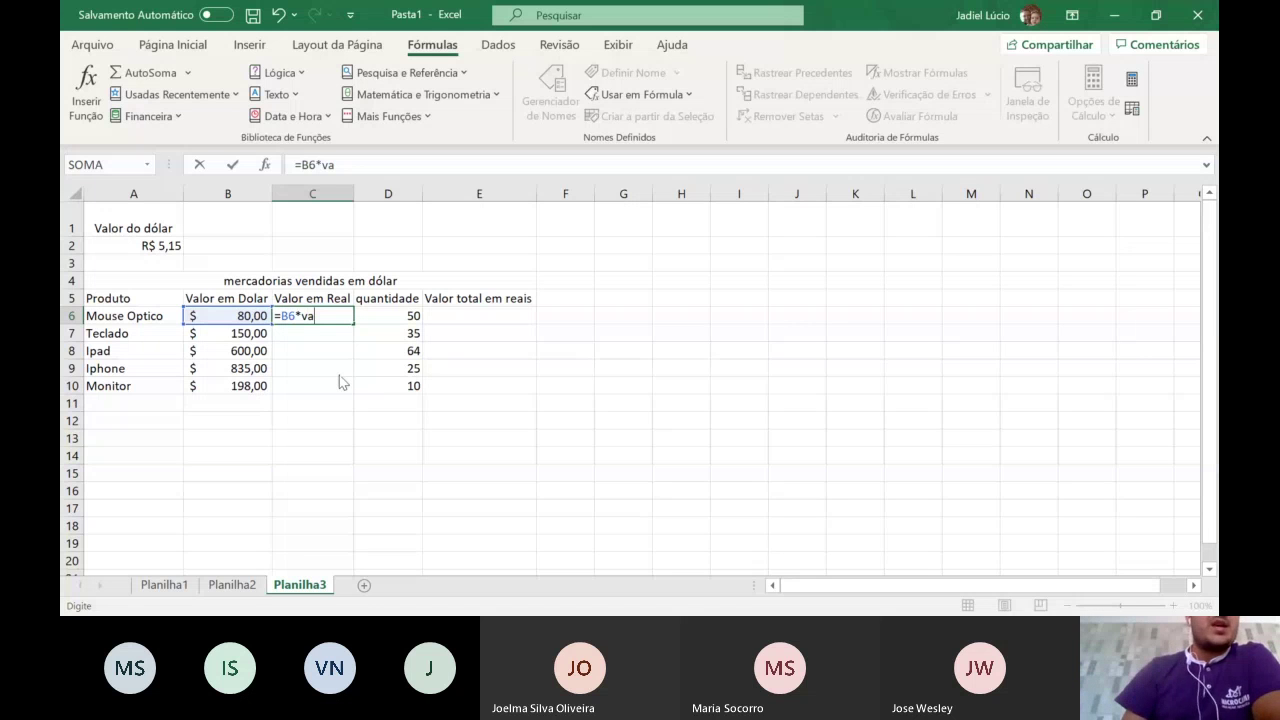
type("l")
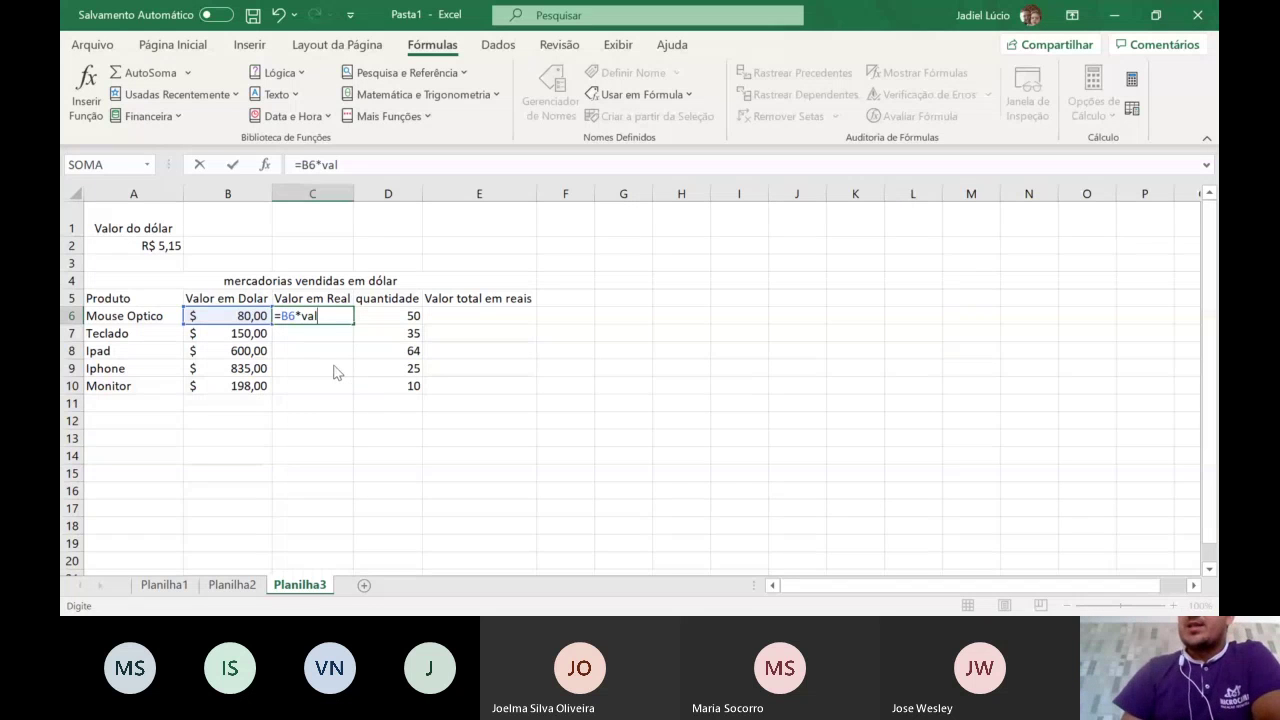
key("Tab")
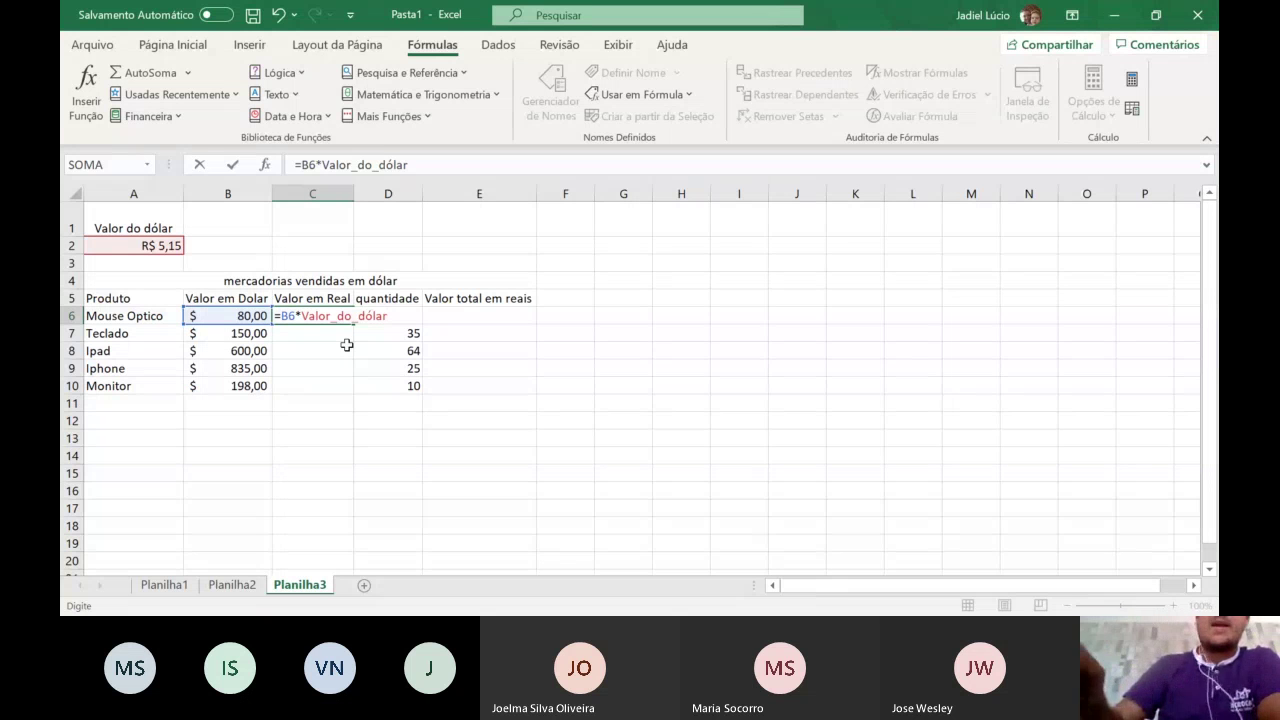
key("Return")
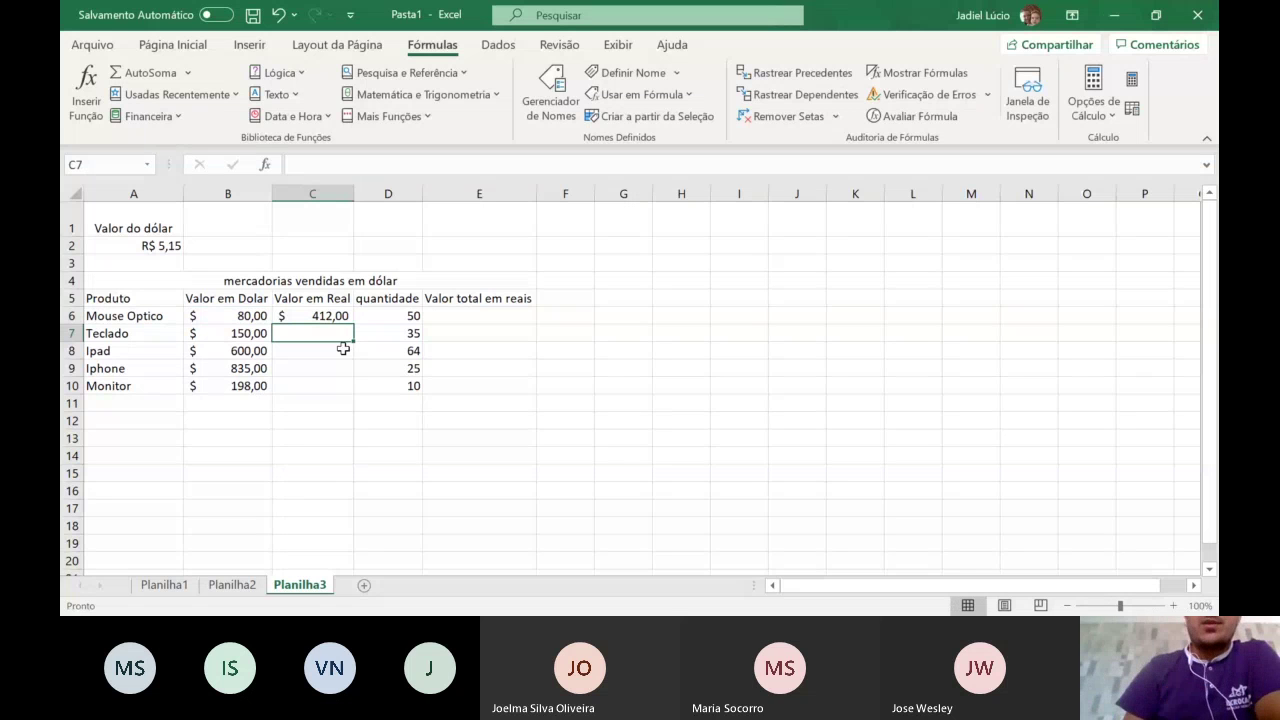
- Format the Valor em Real cells C6:C10 with the R$ accounting format
left_click(300, 317)
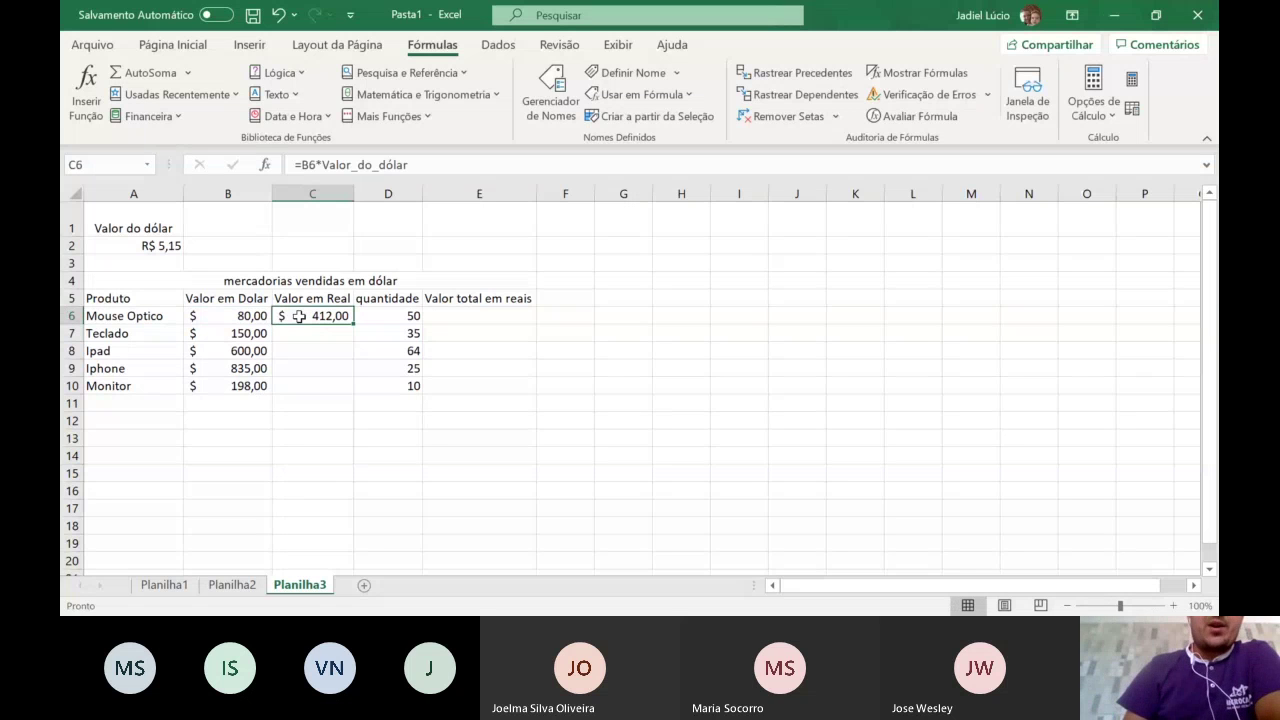
left_click_drag(299, 316, 289, 383)
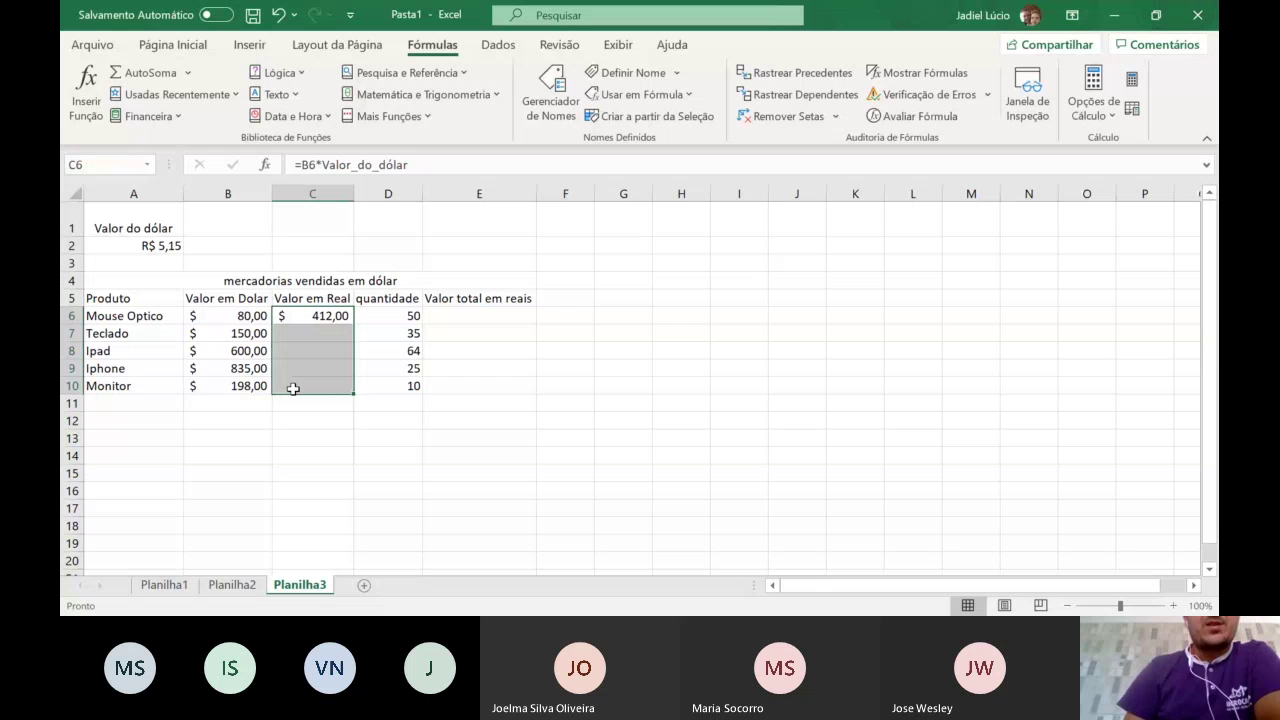
left_click(143, 47)
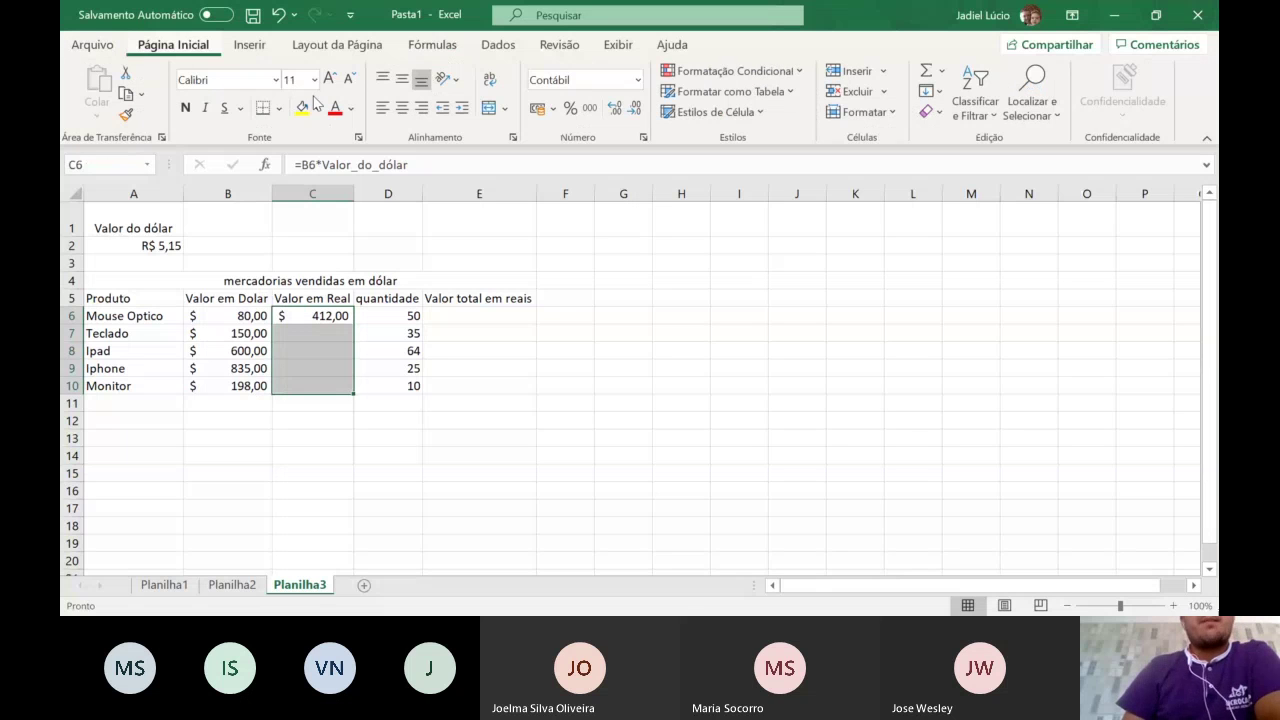
left_click(550, 113)
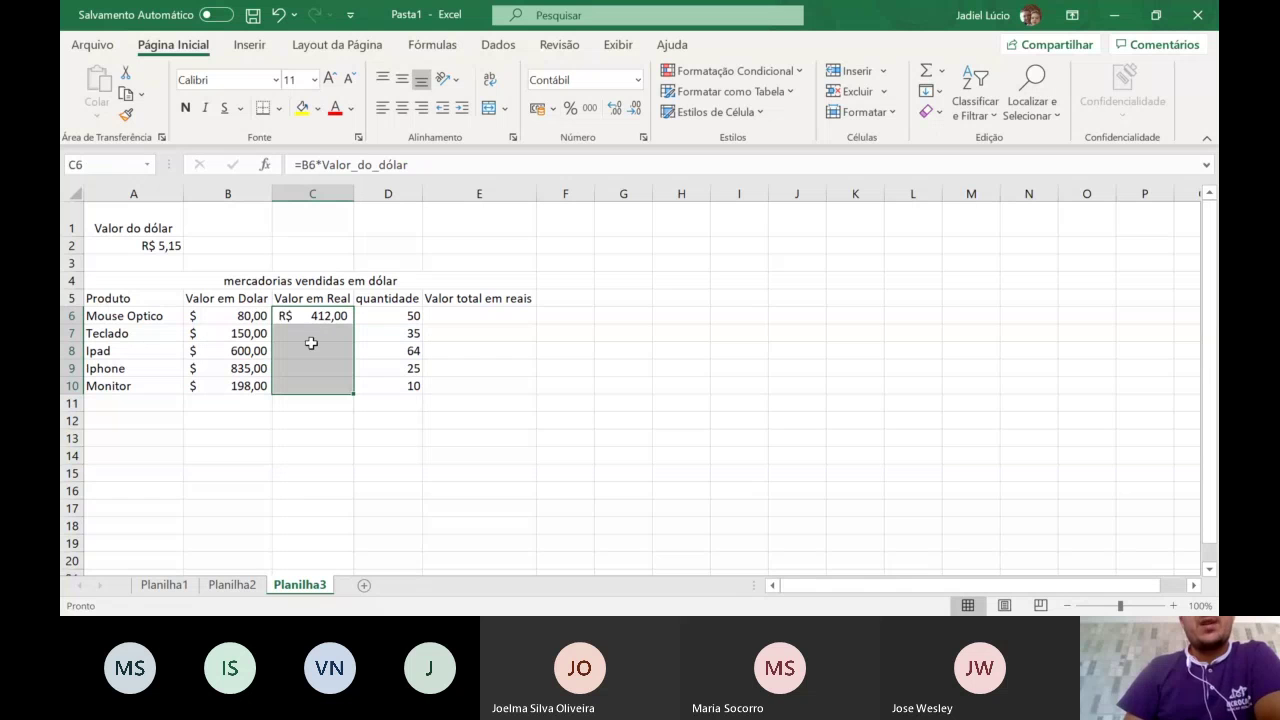
left_click(339, 444)
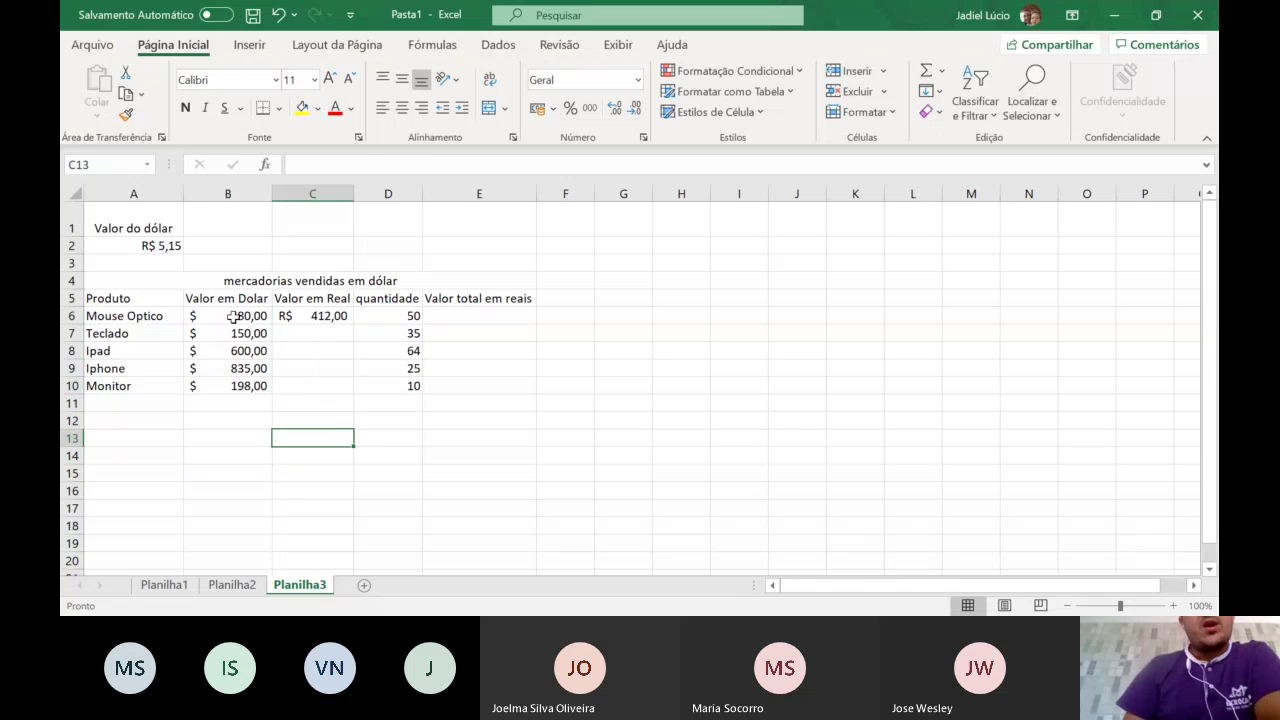
- Calculate the Mouse Optico total in reais in E6 with the formula =C6*D6
left_click(333, 332)
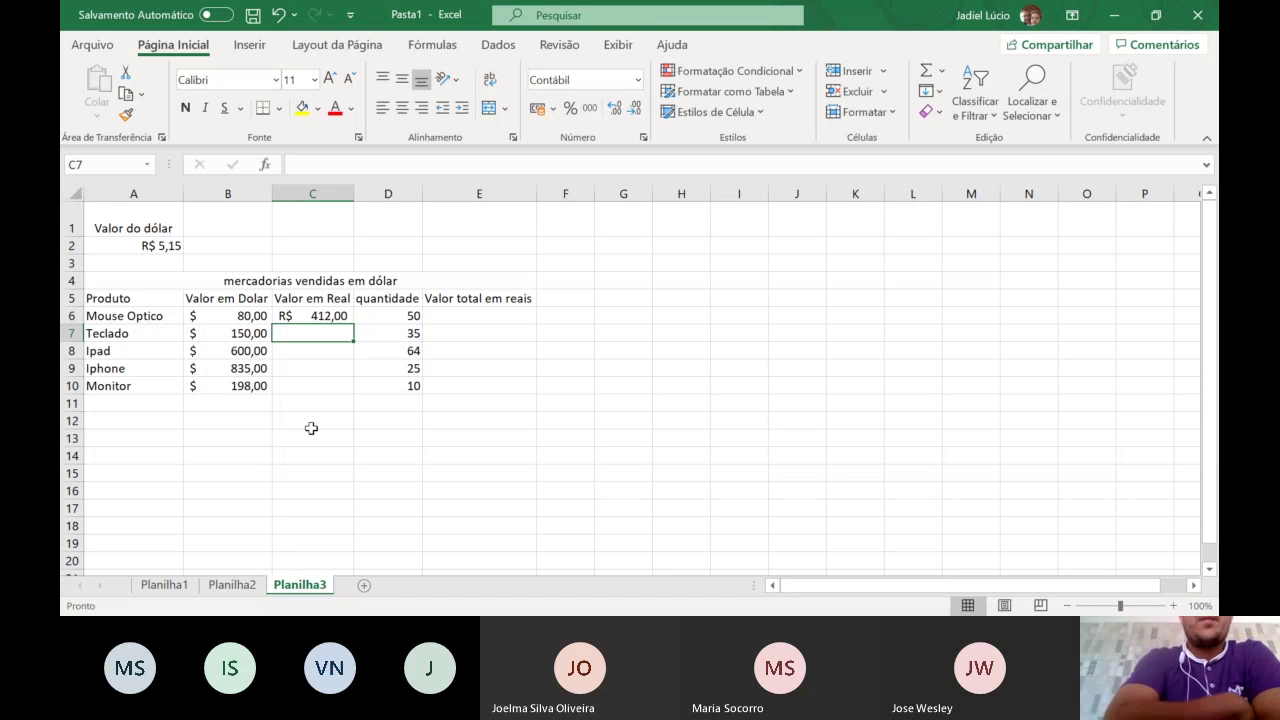
left_click(405, 318)
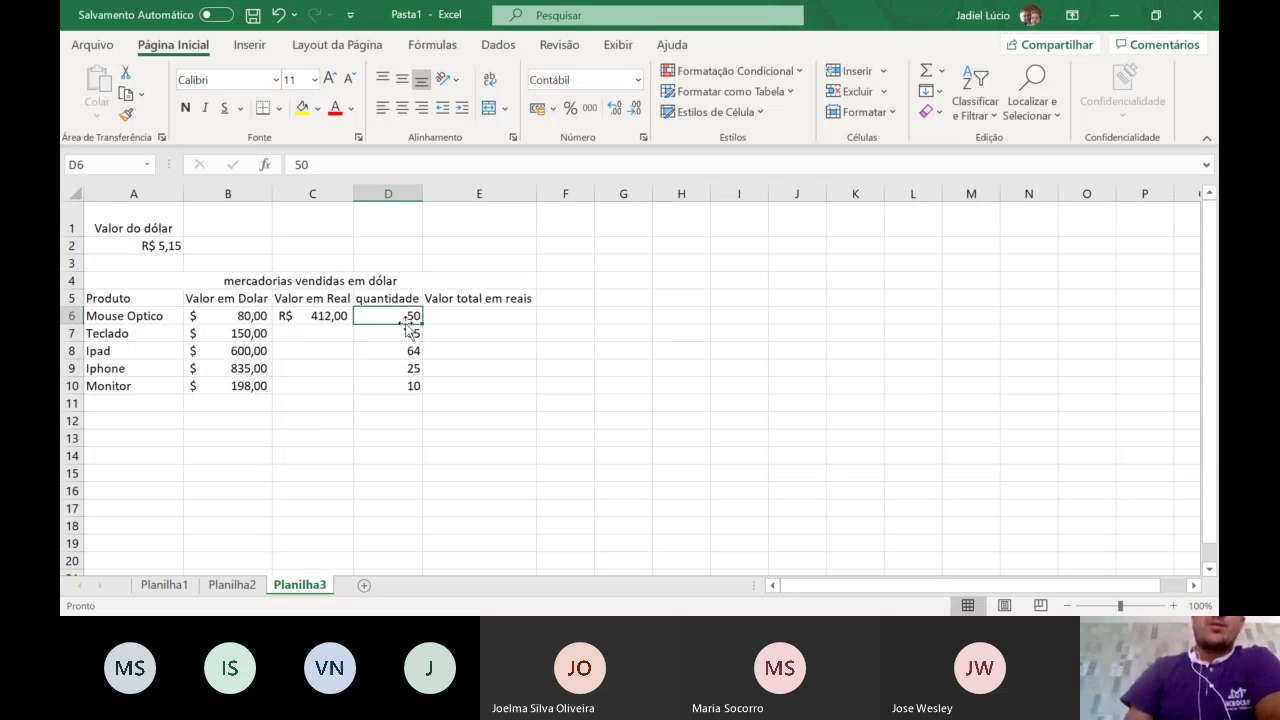
left_click(459, 316)
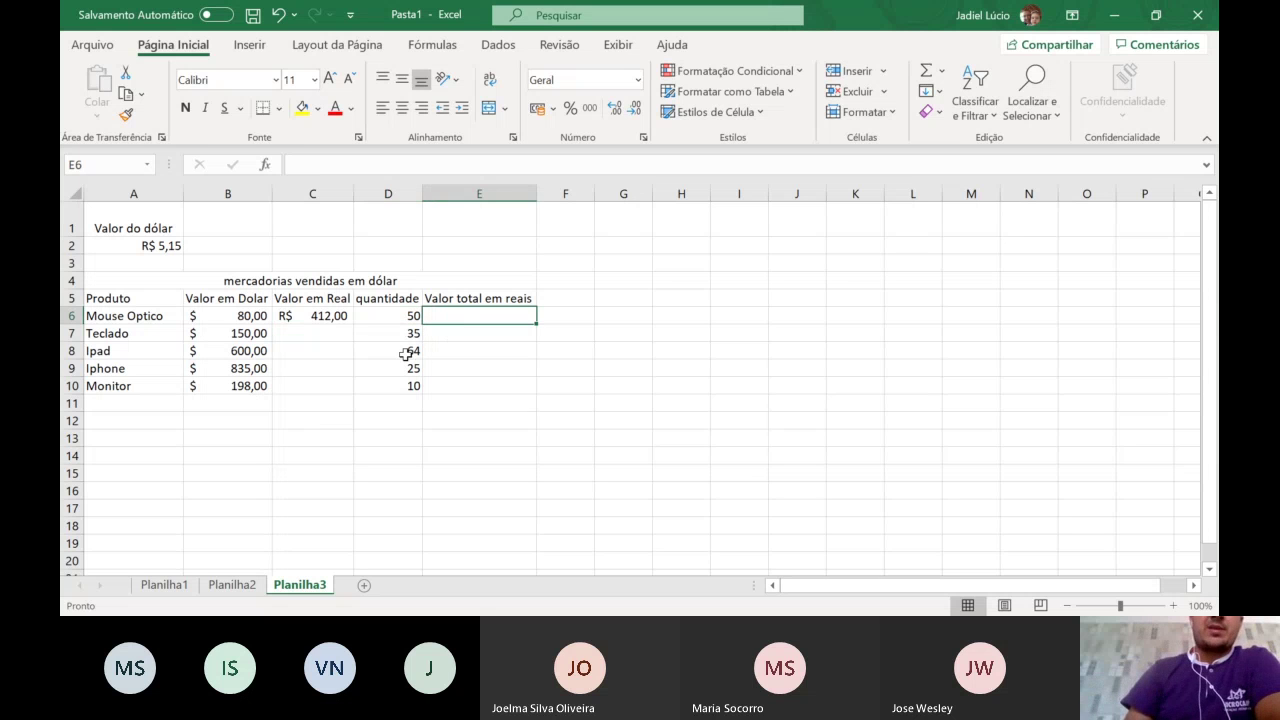
type("=")
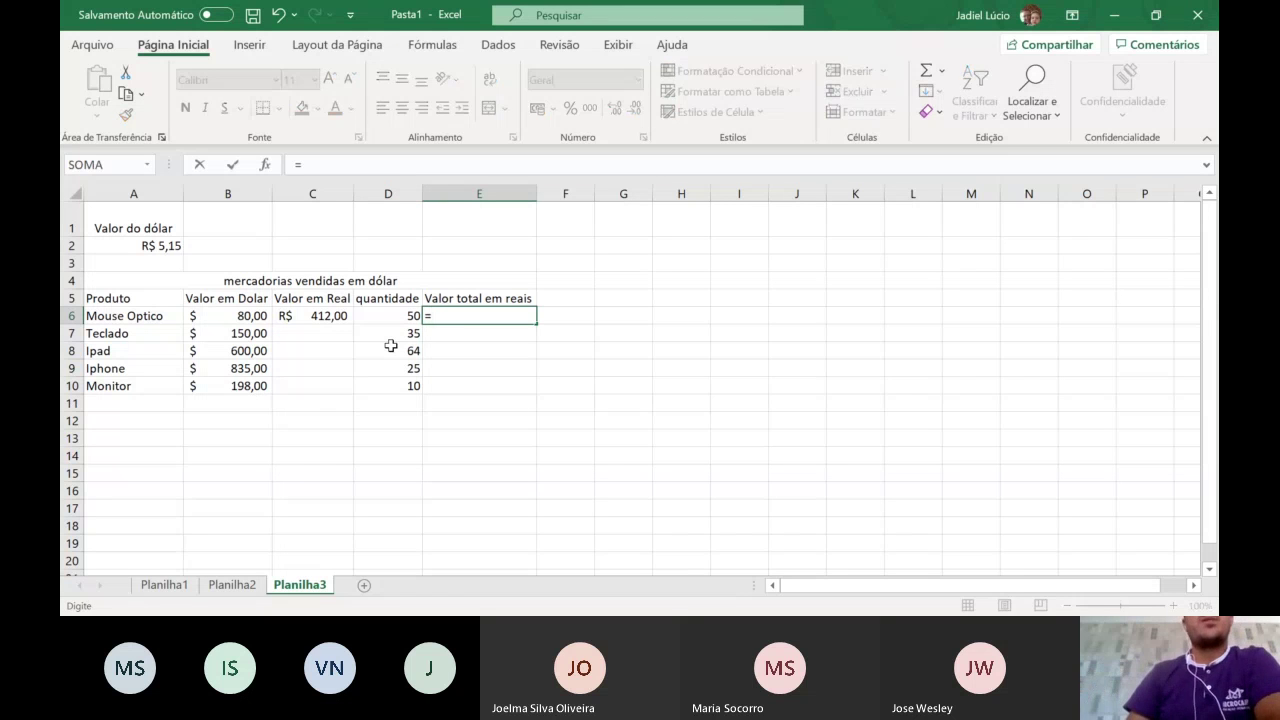
left_click(335, 315)
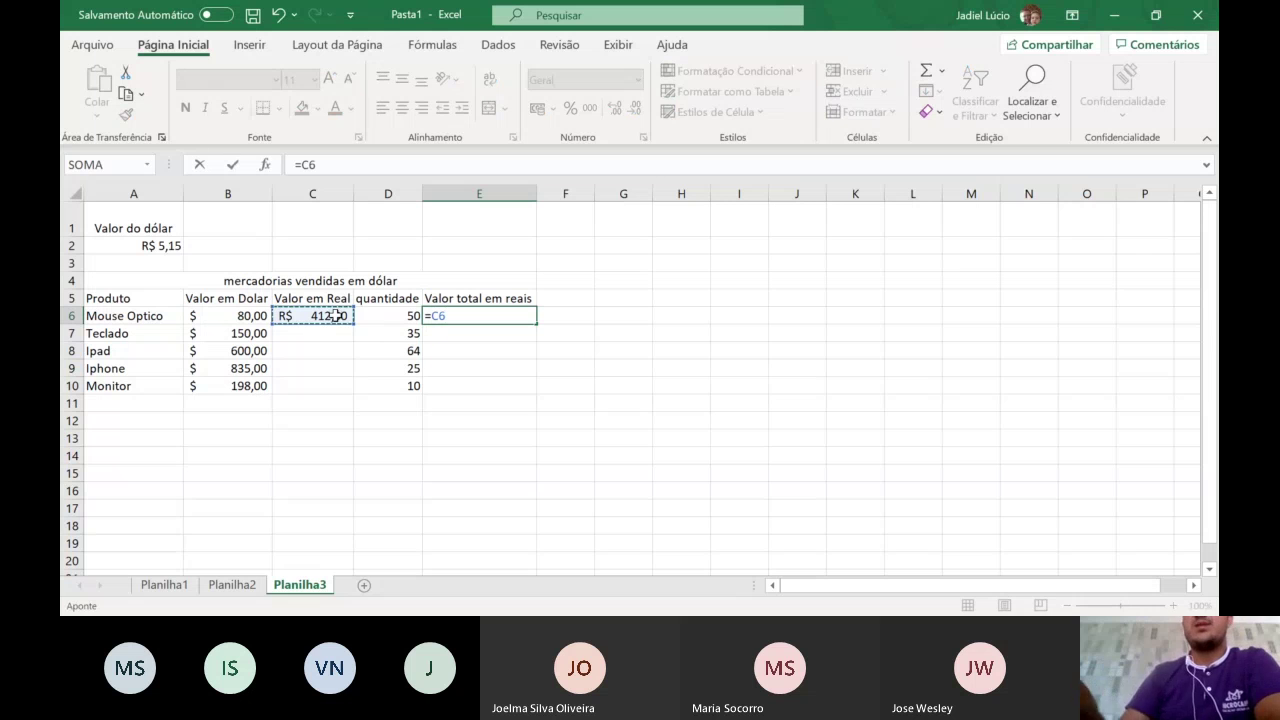
type("*")
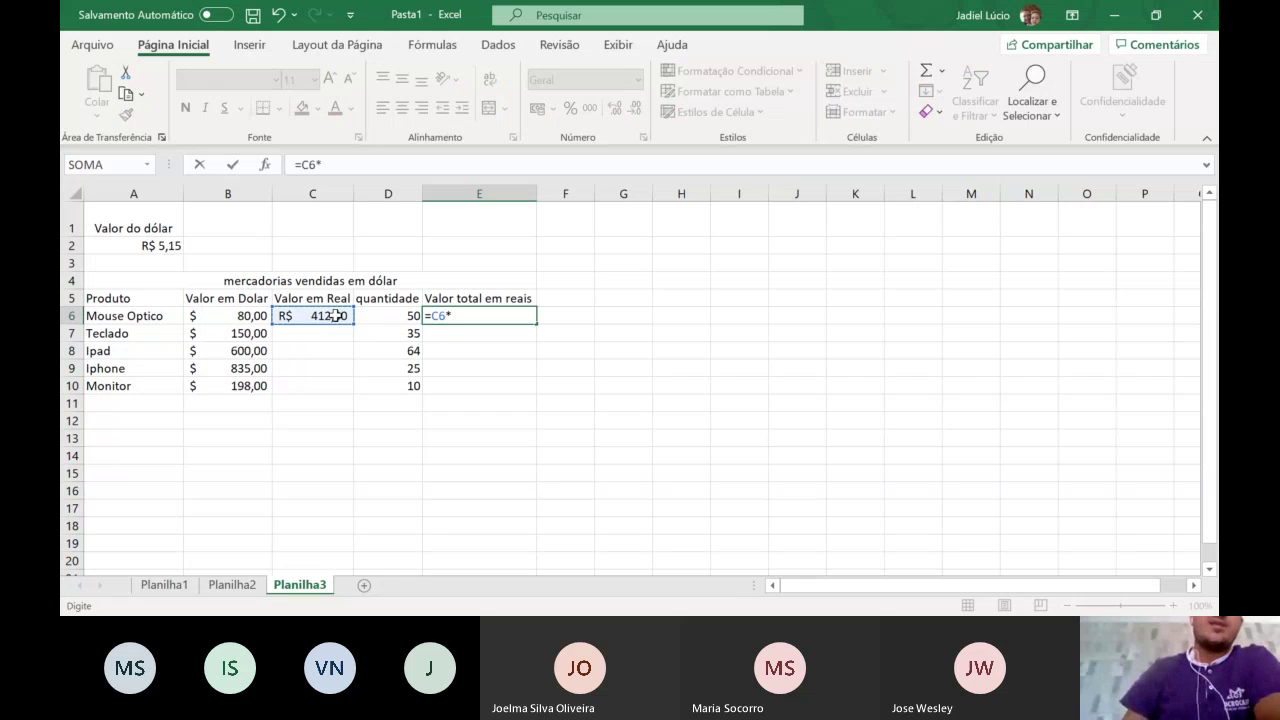
left_click(393, 315)
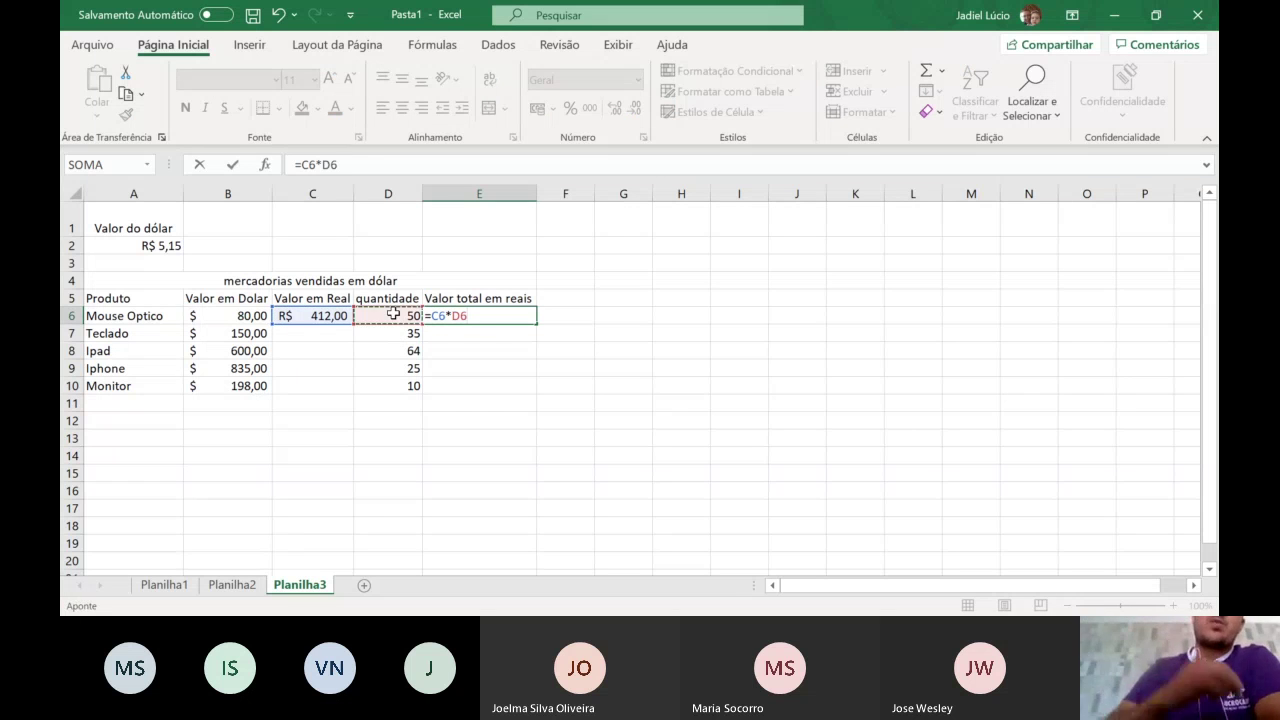
key("Return")
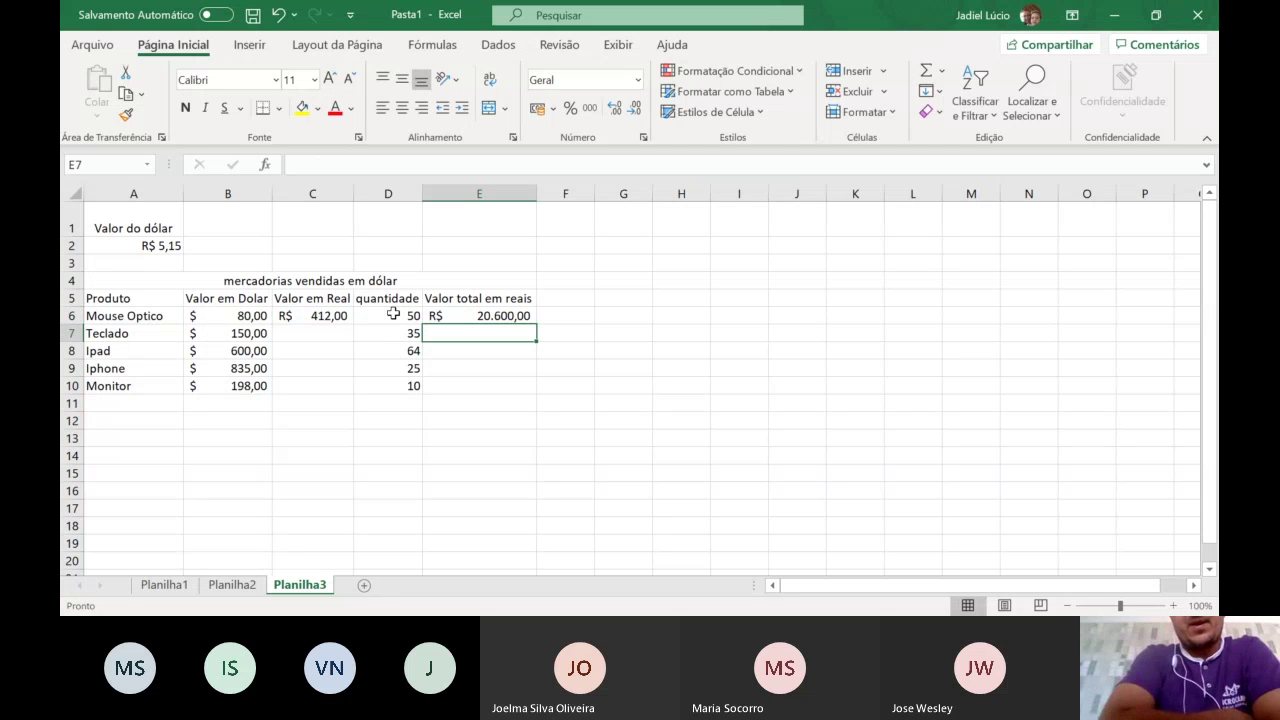
left_click(828, 613)
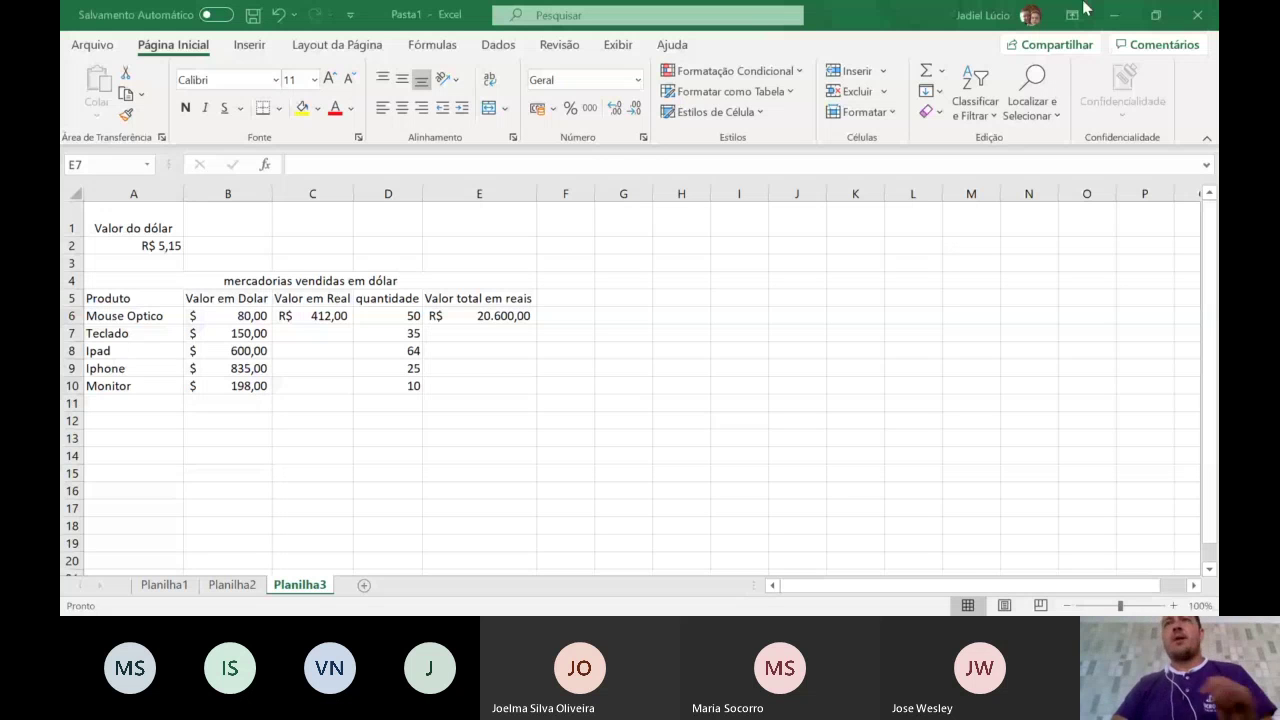
left_click_drag(560, 440, 562, 420)
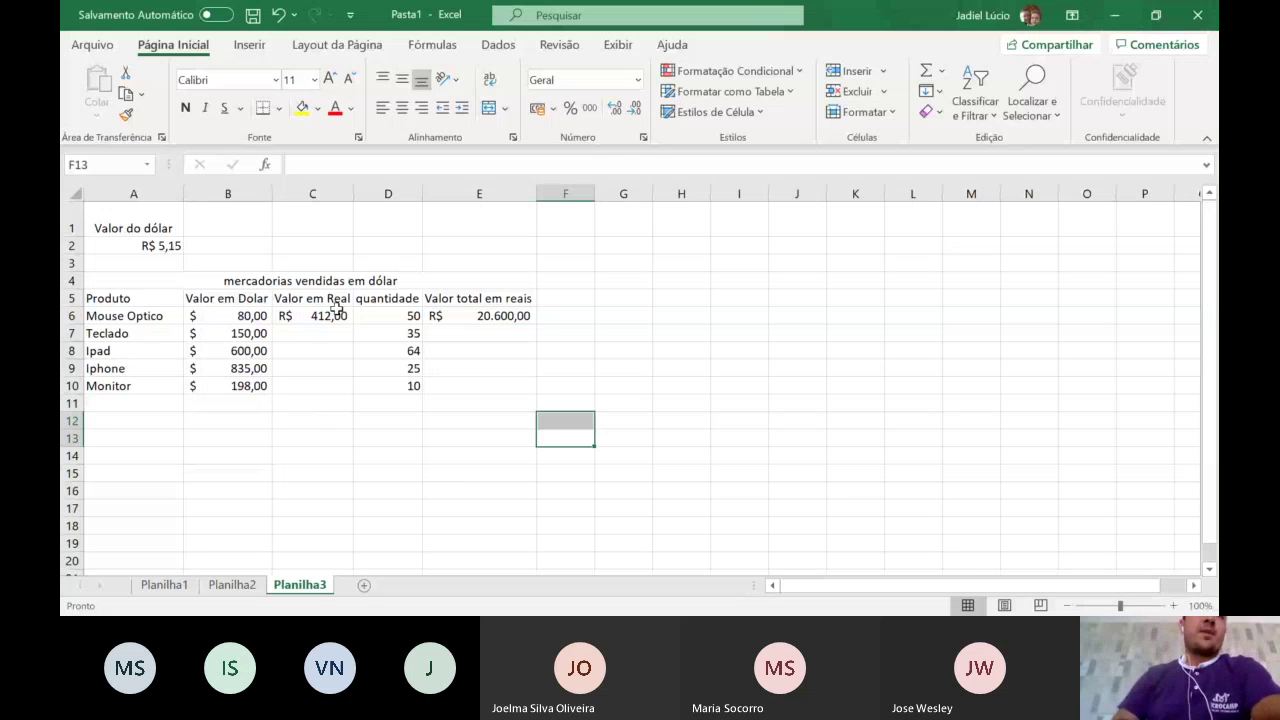
left_click(306, 335)
left_click(308, 318)
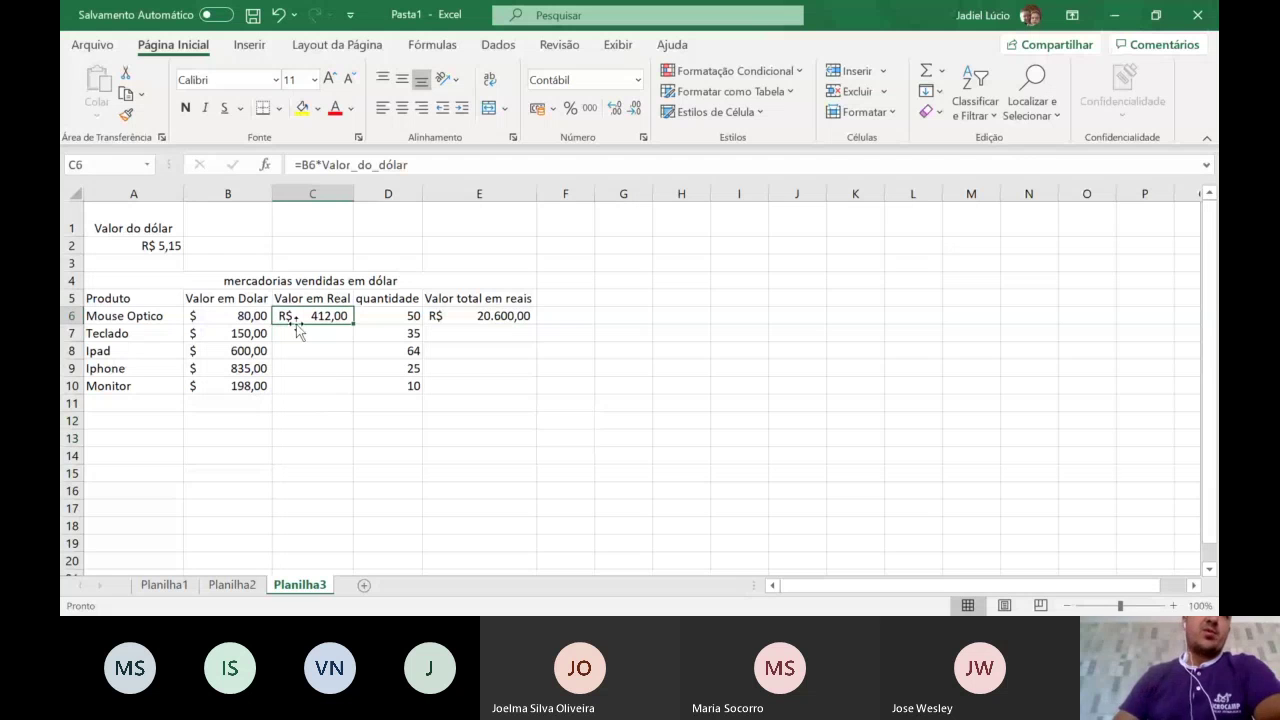
- Convert the Teclado value to reais in C7 with the formula =B7*Valor_do_dólar
left_click(299, 334)
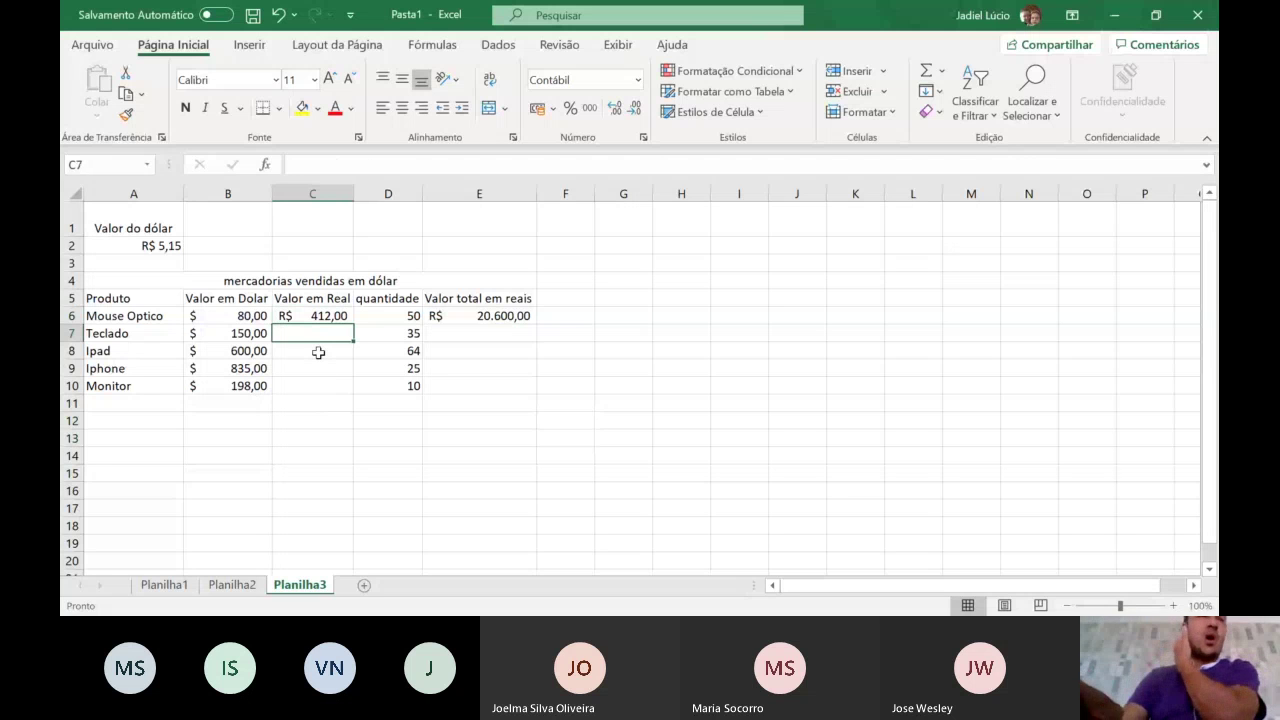
type("=")
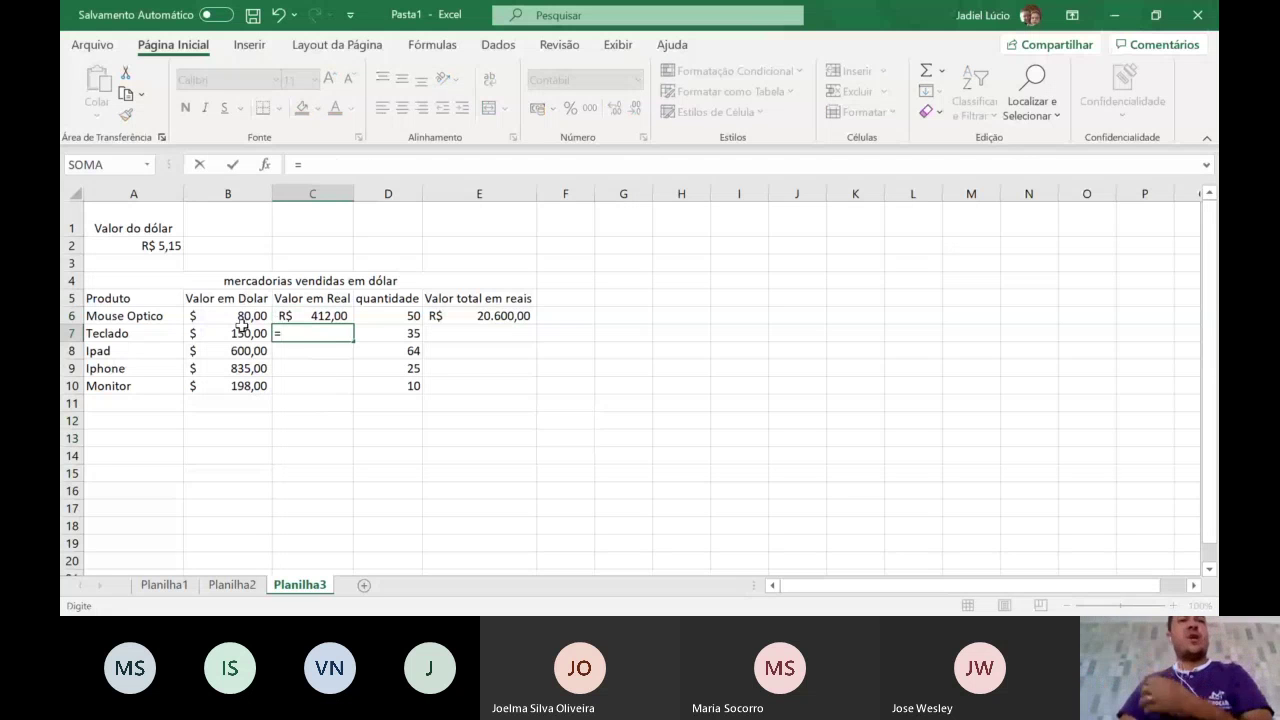
left_click(247, 333)
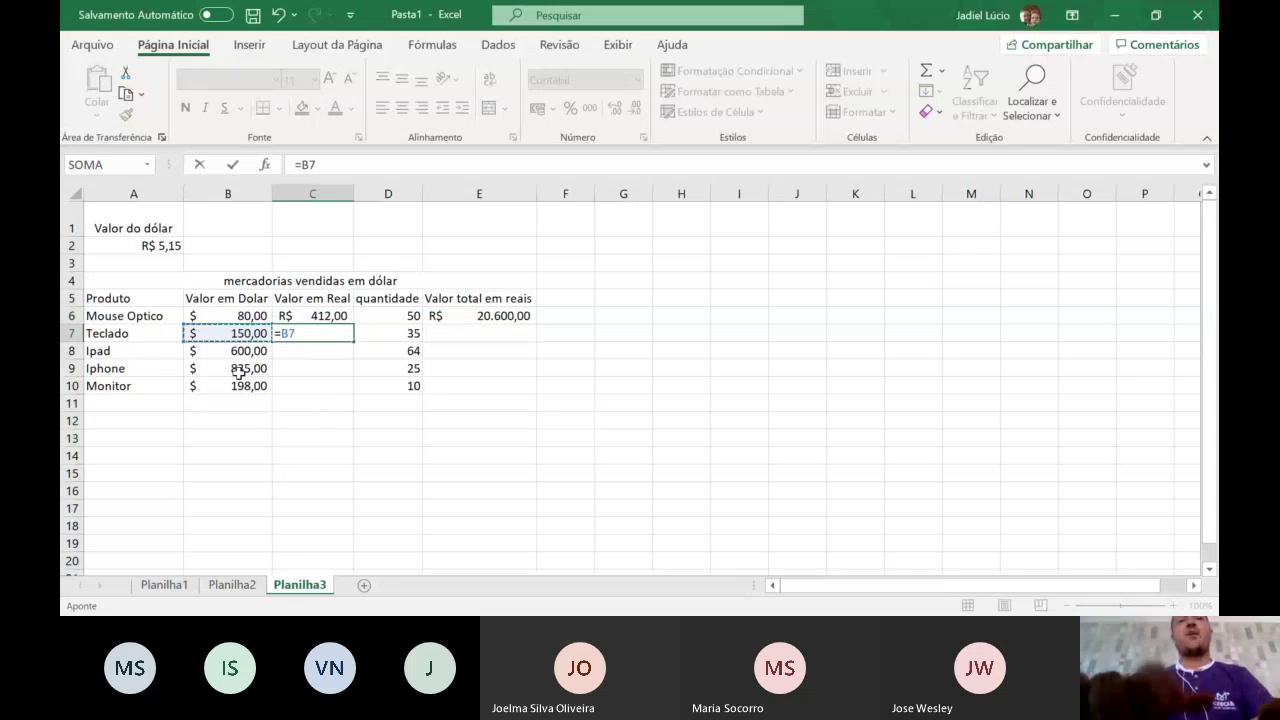
type("*")
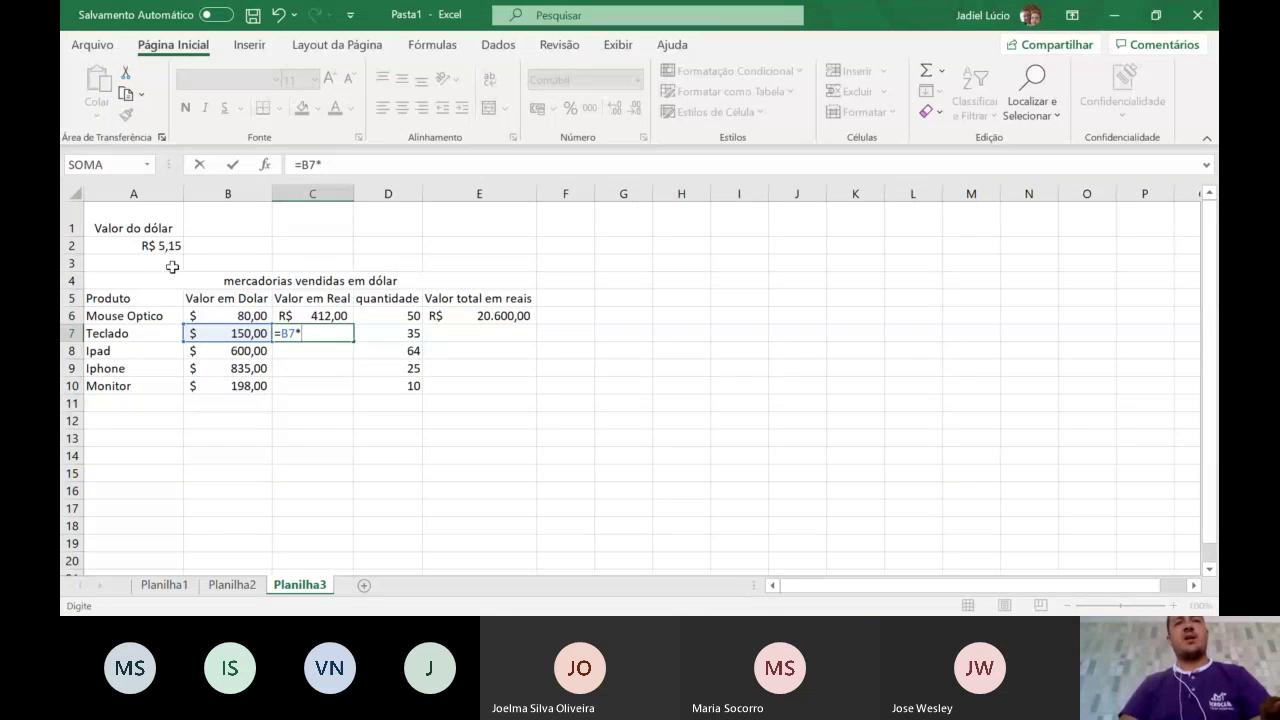
type("do")
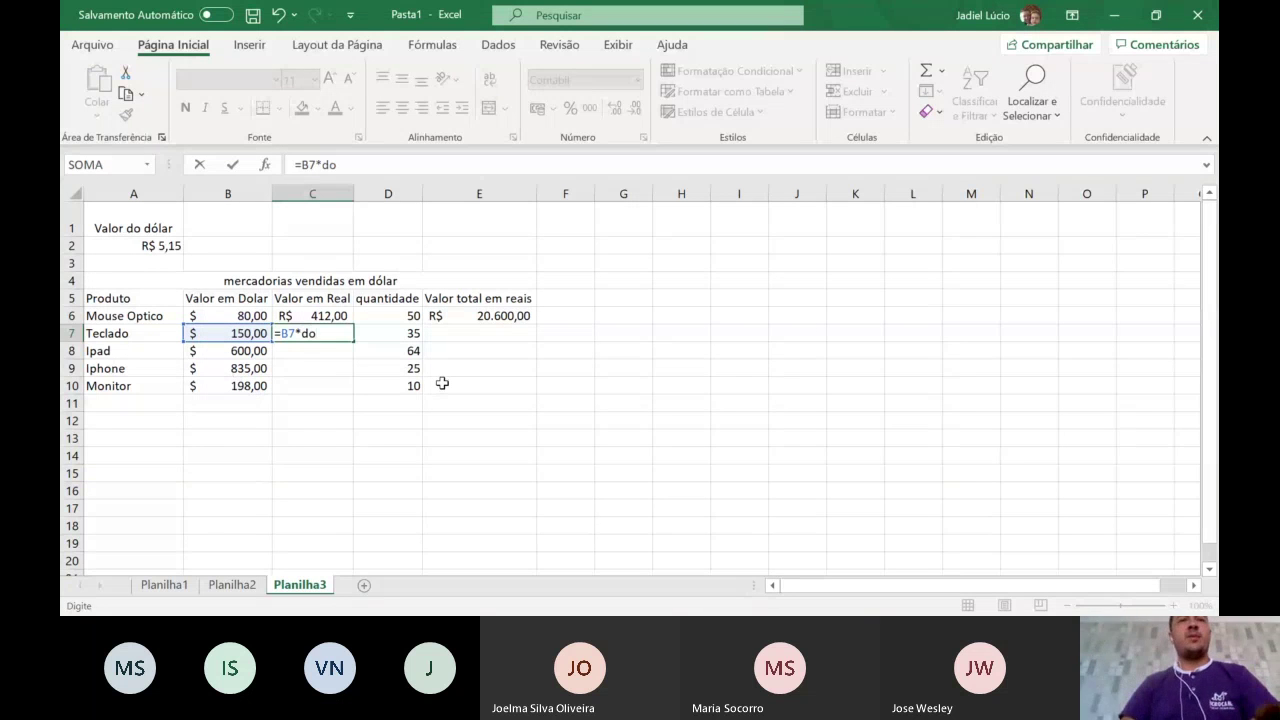
type("l")
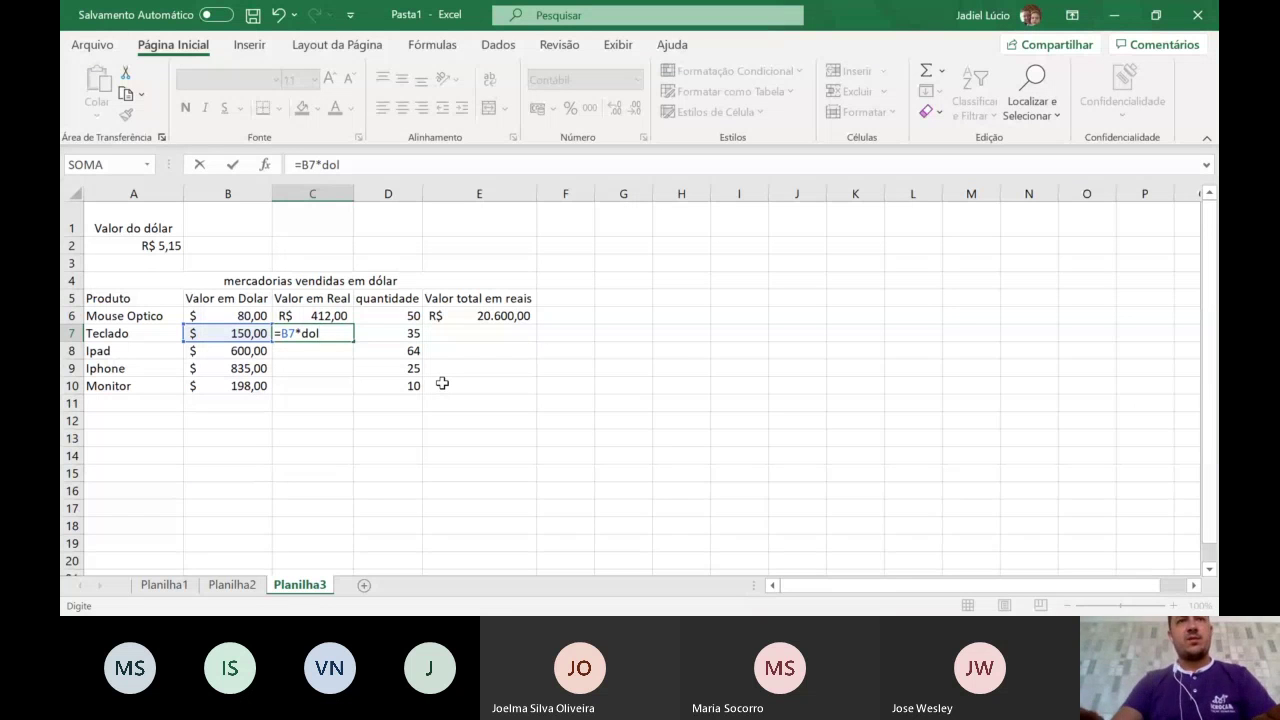
key("BackSpace")
key("BackSpace")
key("BackSpace")
type("va")
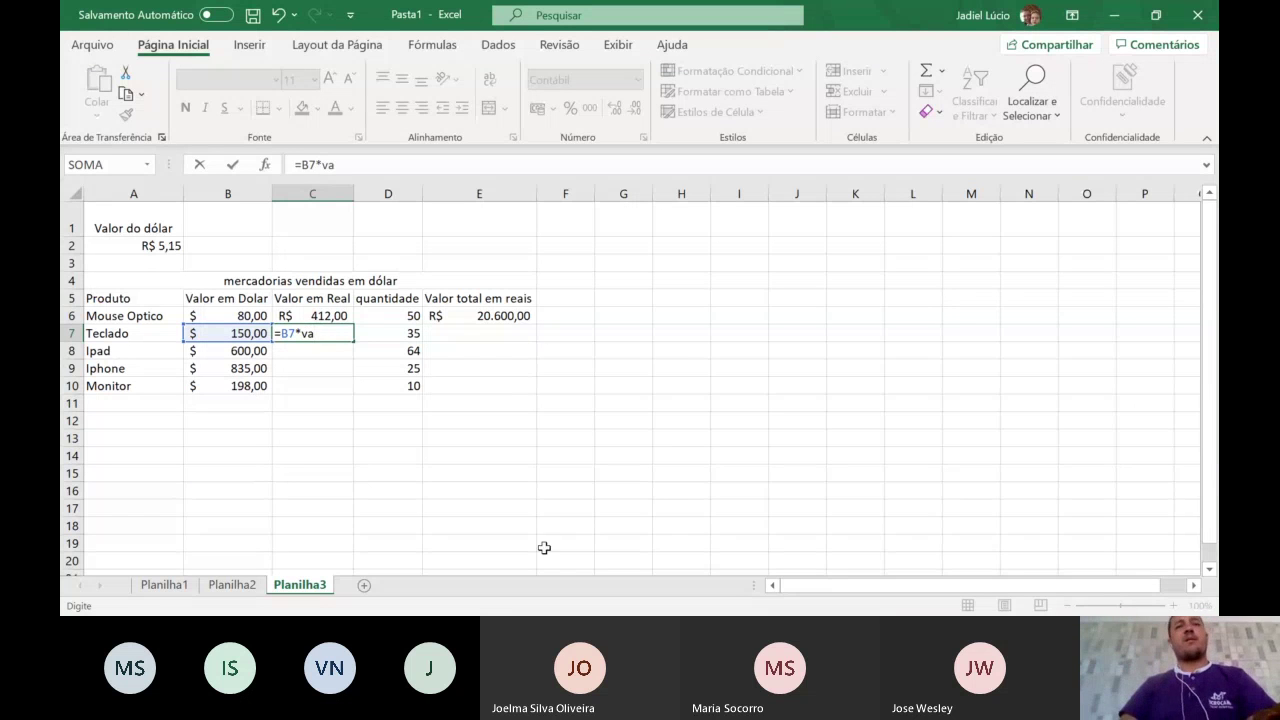
key("Tab")
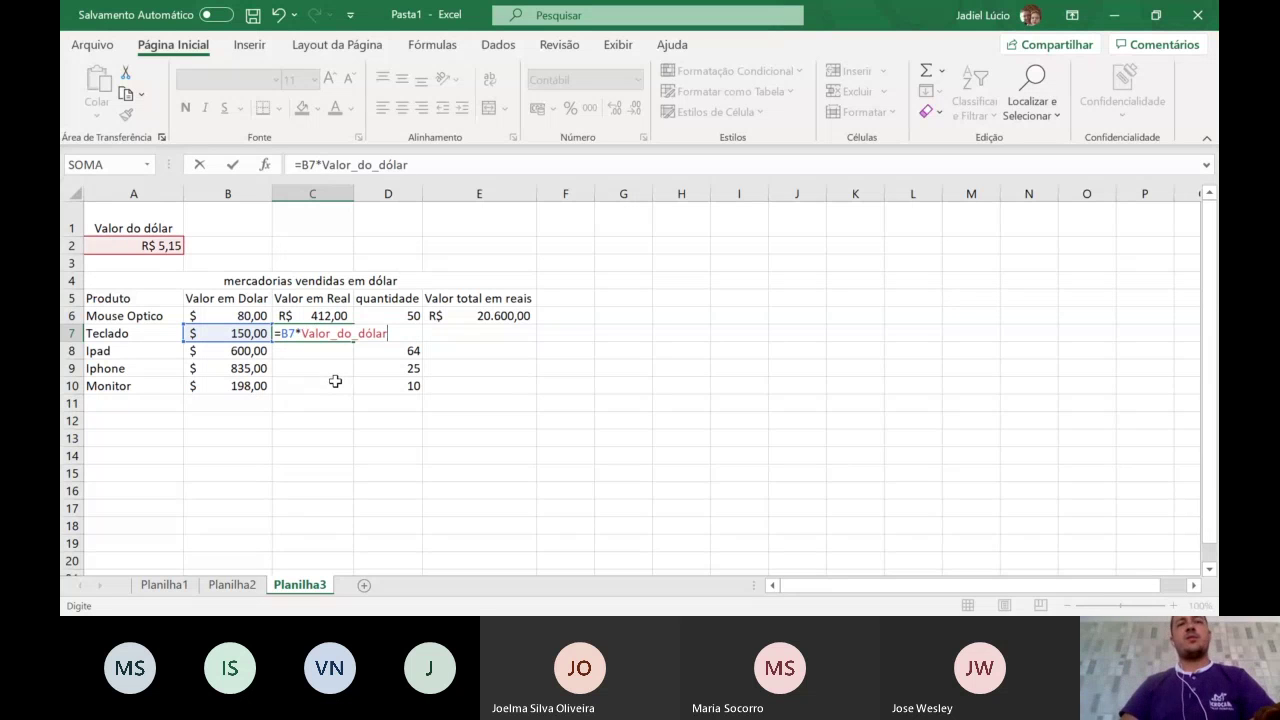
key("Return")
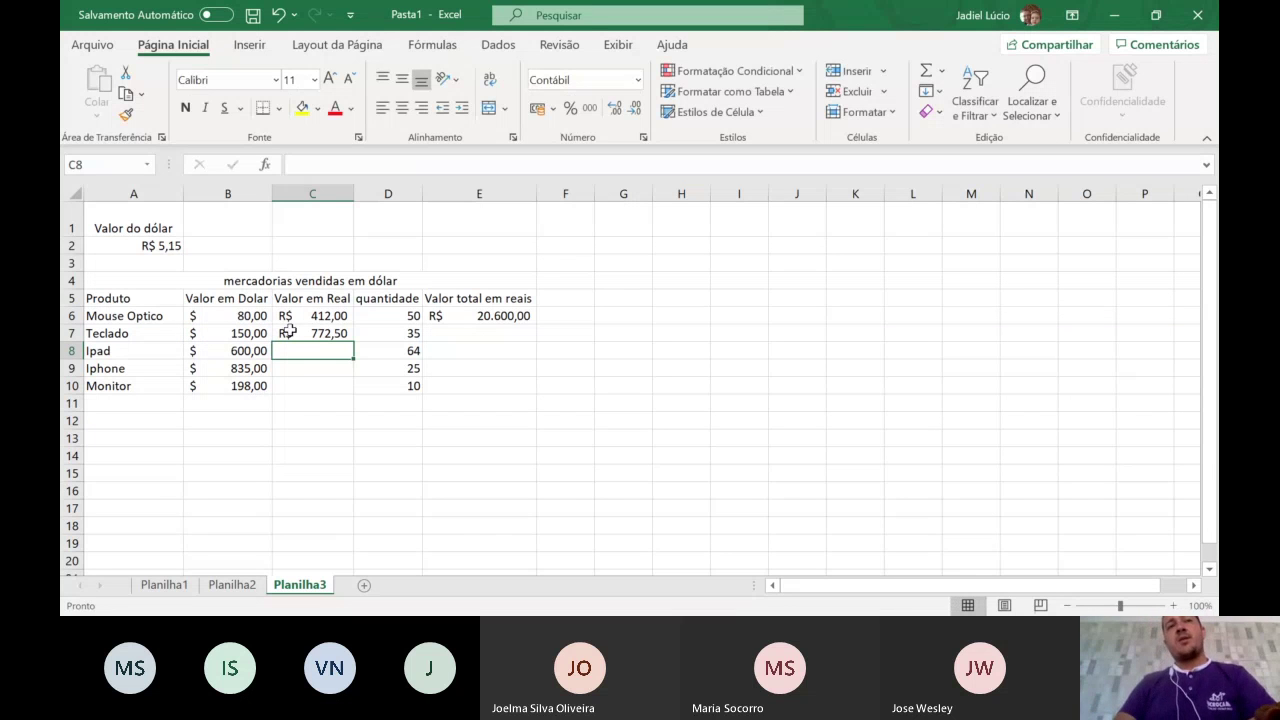
- Copy the real-value formula from C7 down through C10 and check the copied formulas in C8, C9 and C10
left_click(288, 331)
left_click_drag(353, 341, 343, 400)
left_click(309, 466)
left_click(312, 350)
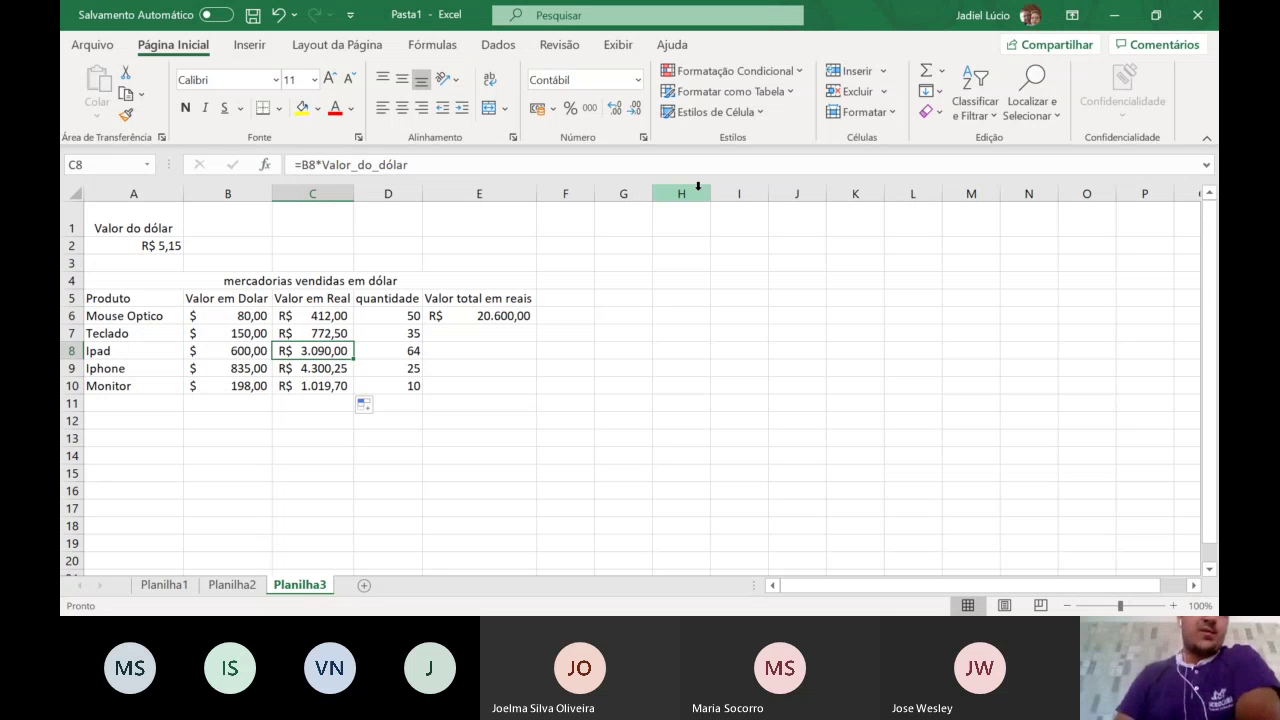
left_click(316, 366)
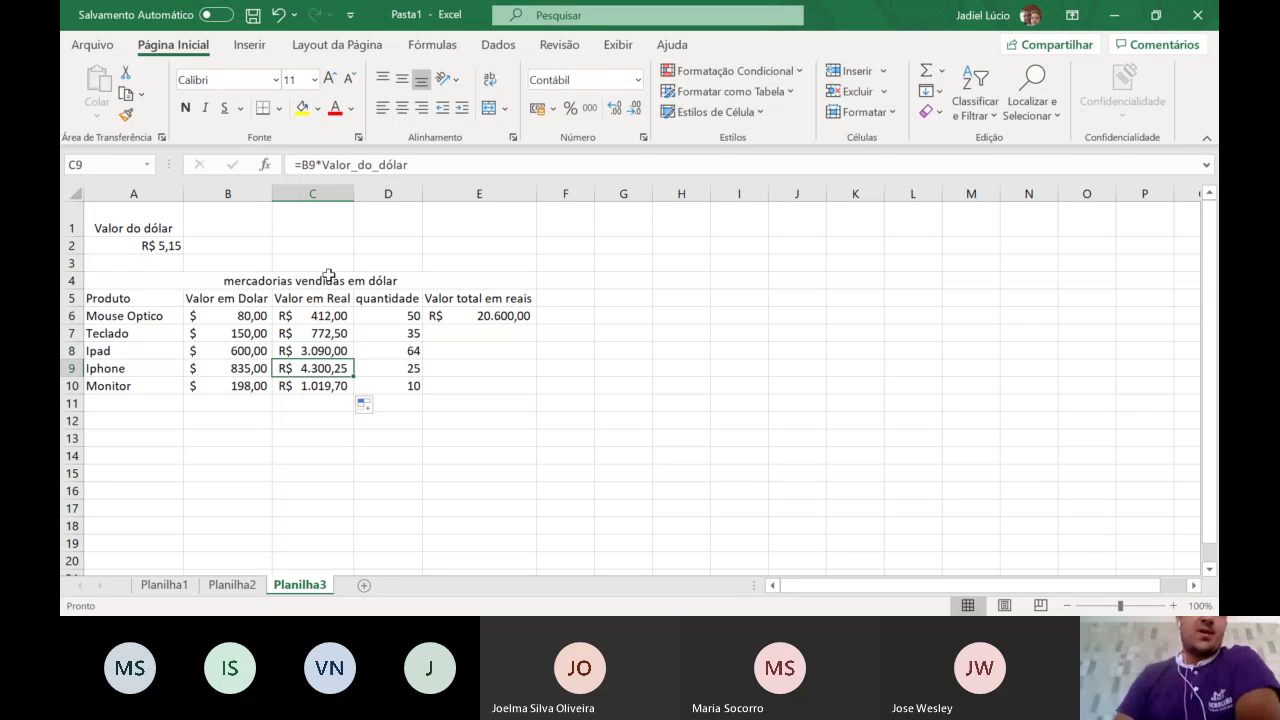
left_click(302, 166)
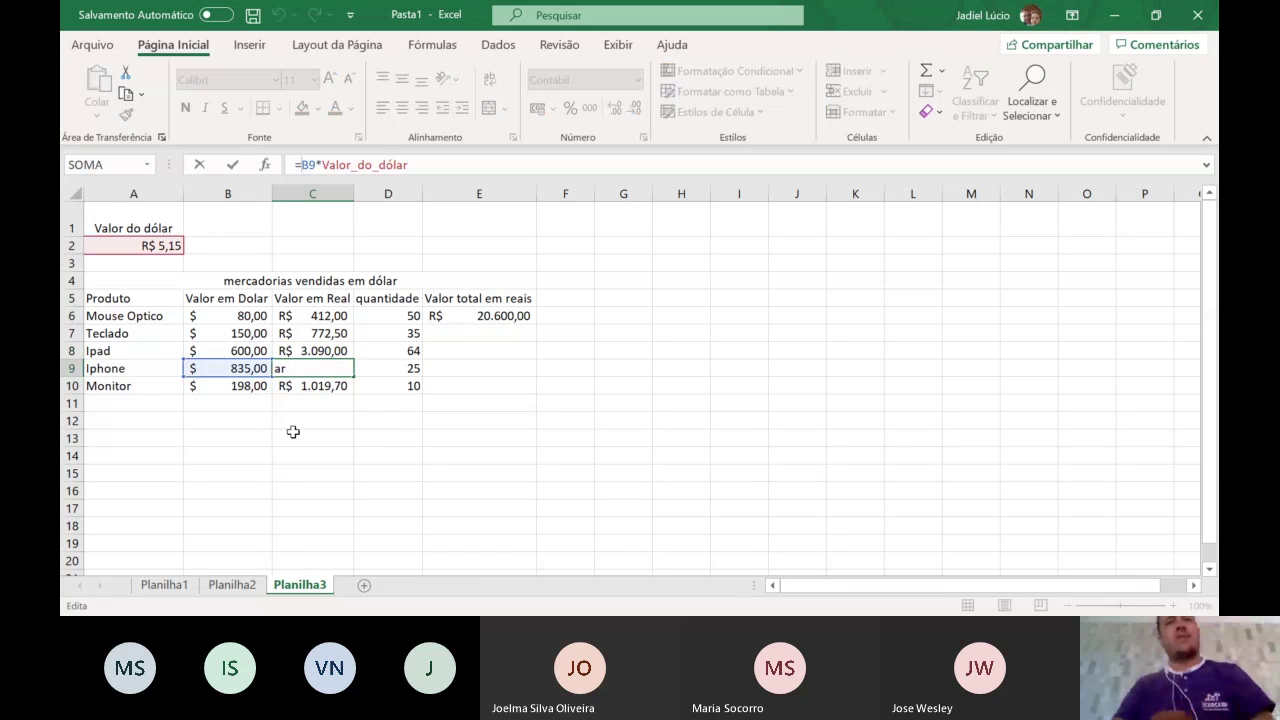
key("ctrl+Return")
left_click(320, 389)
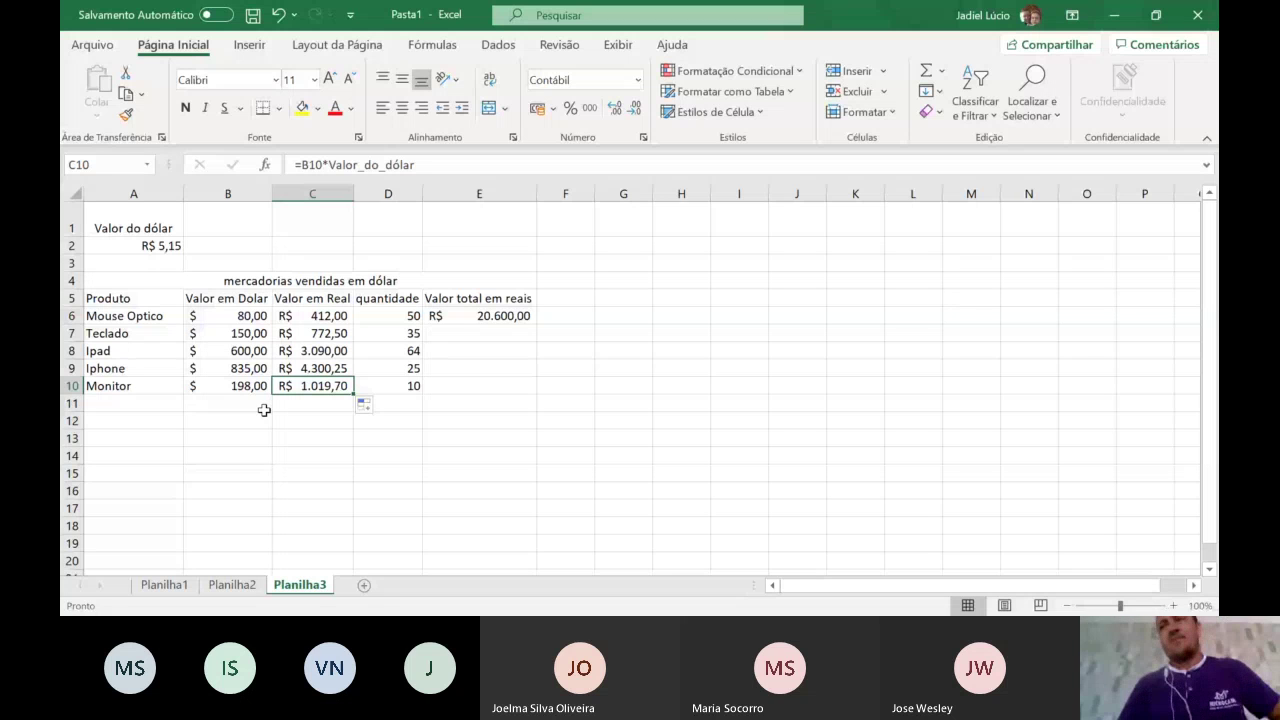
- Copy the total-in-reais formula from E6 down through E10 for the remaining products
left_click(455, 322)
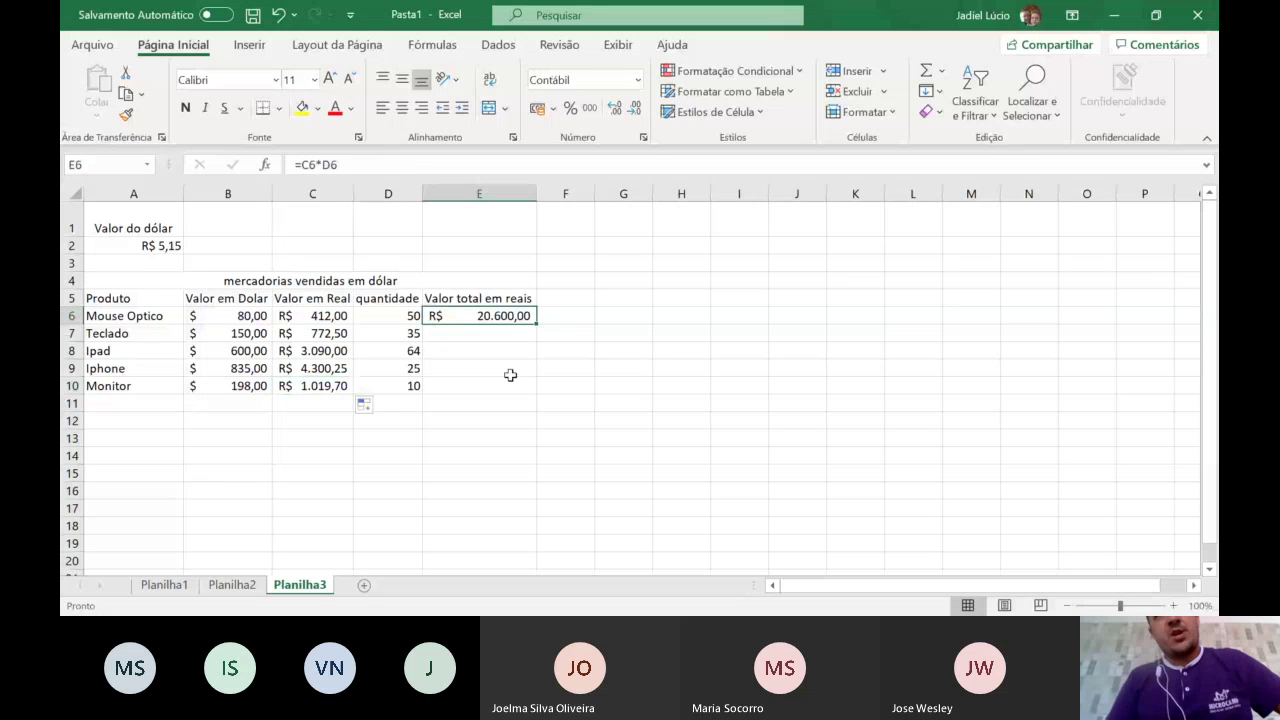
left_click_drag(538, 322, 547, 402)
left_click(479, 491)
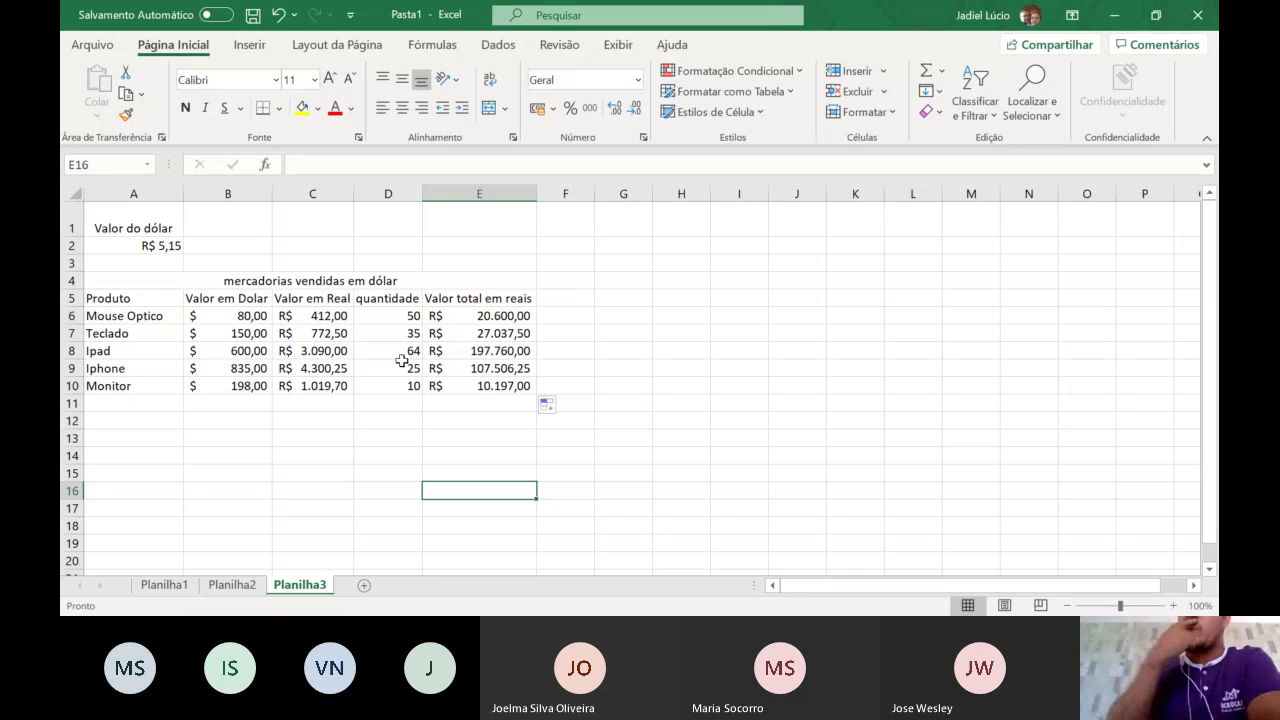
- Examine the T. Geral formula in C7 on Planilha2 and return to Planilha3
key("alt+Tab")
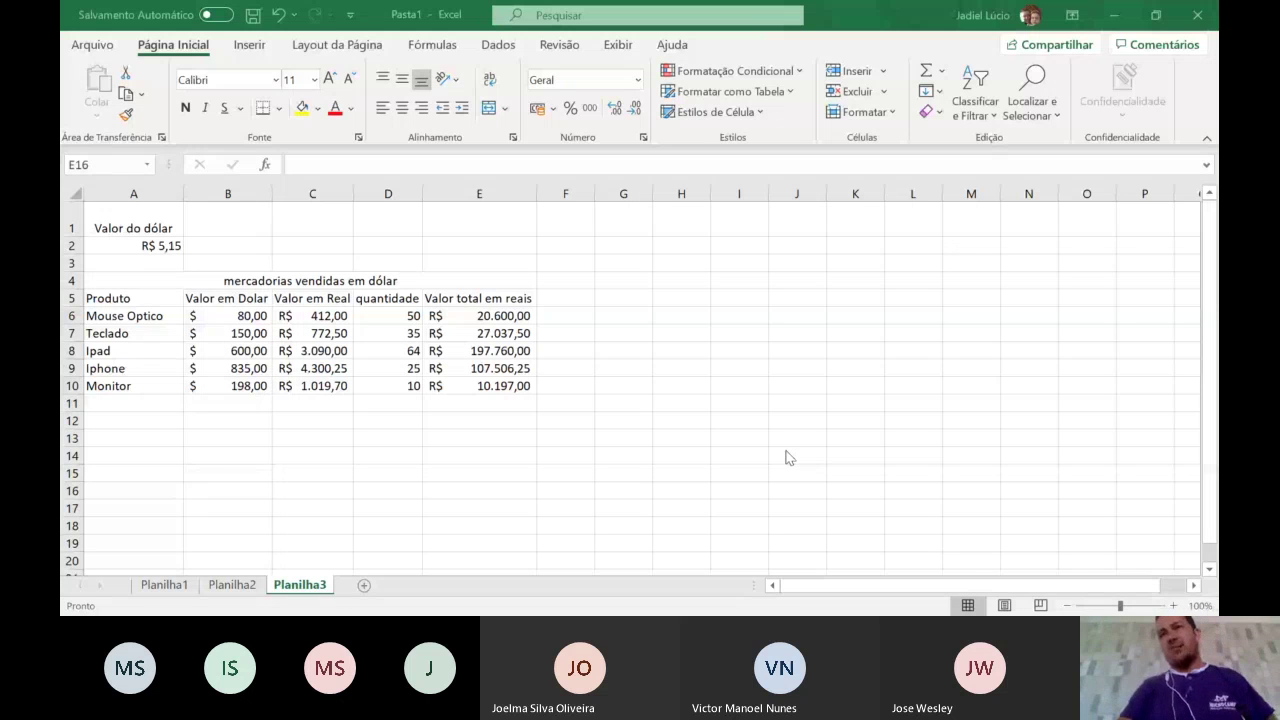
key("Up")
key("Left")
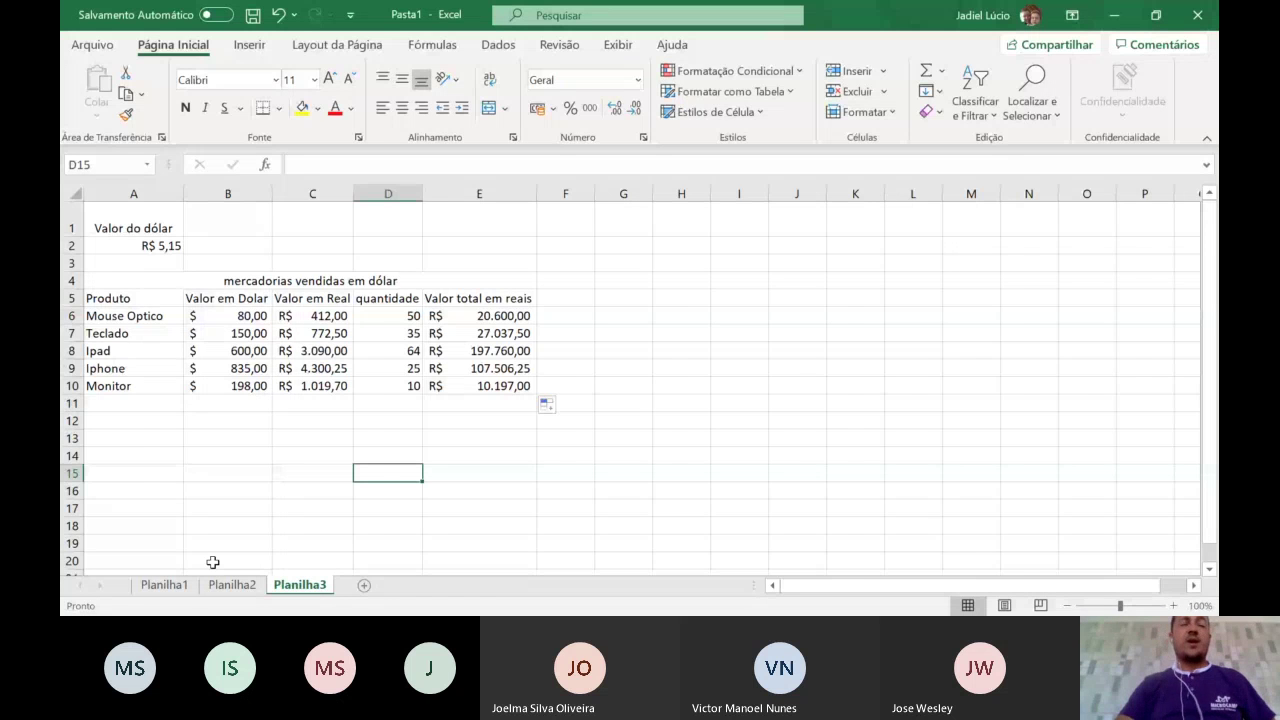
left_click(232, 584)
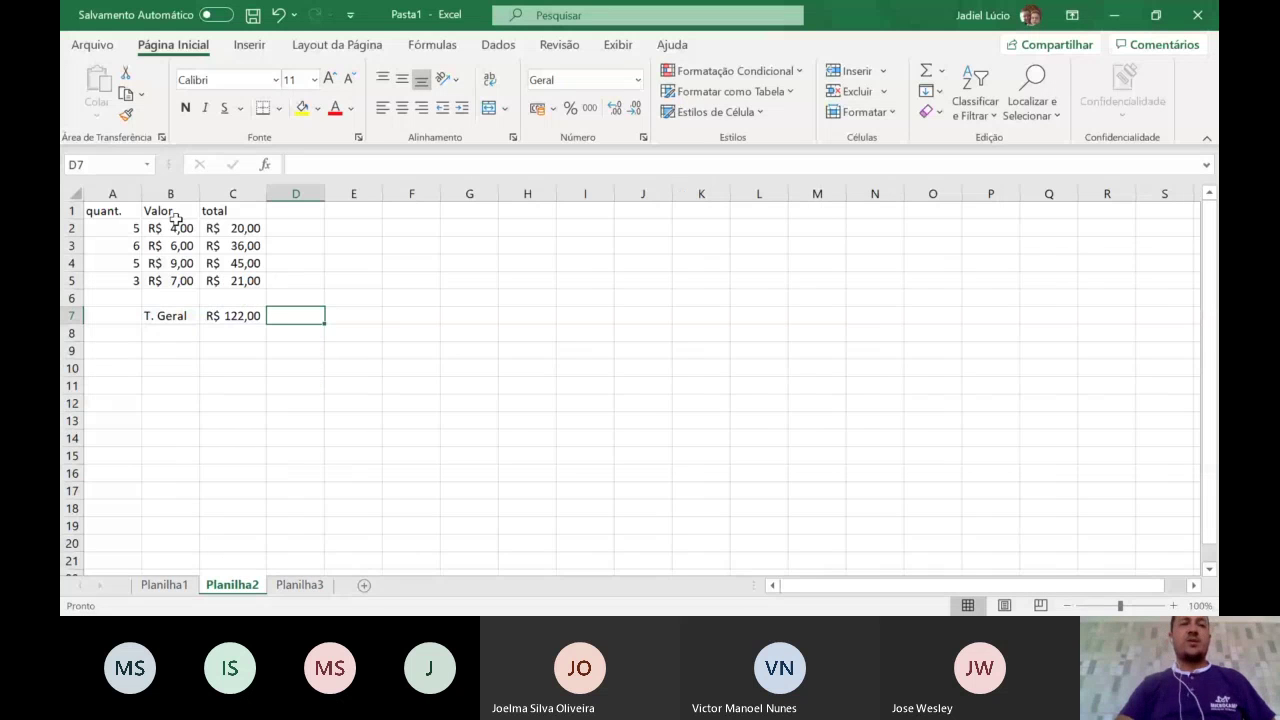
left_click(256, 318)
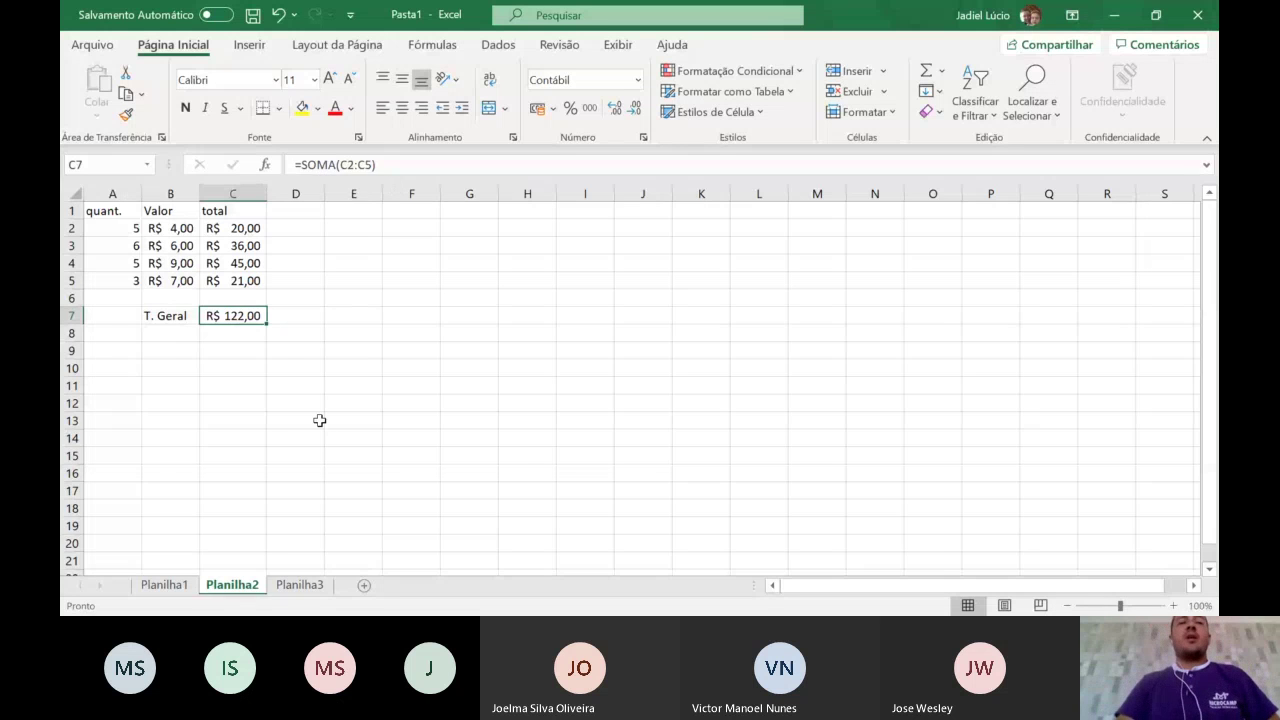
left_click(300, 585)
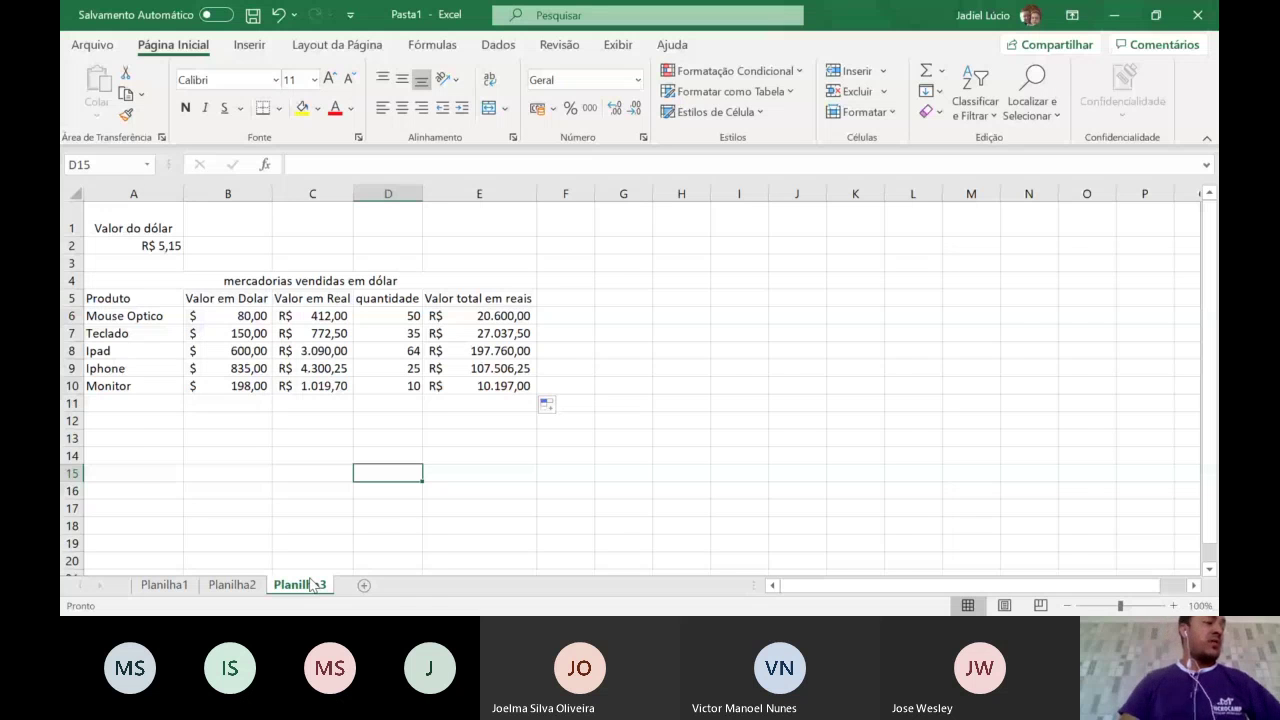
- Add a new worksheet after Planilha3 and enter the title "Função SOMASE" in cell J12
left_click(364, 585)
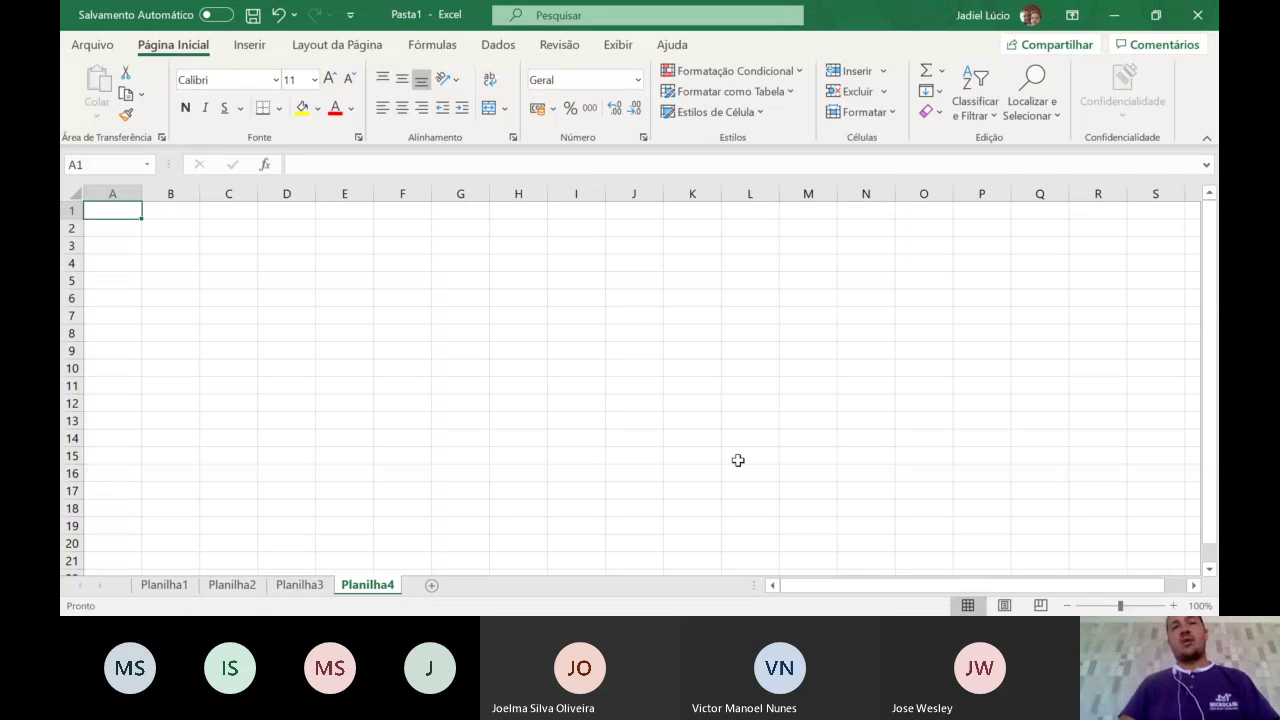
left_click(634, 385)
left_click(638, 403)
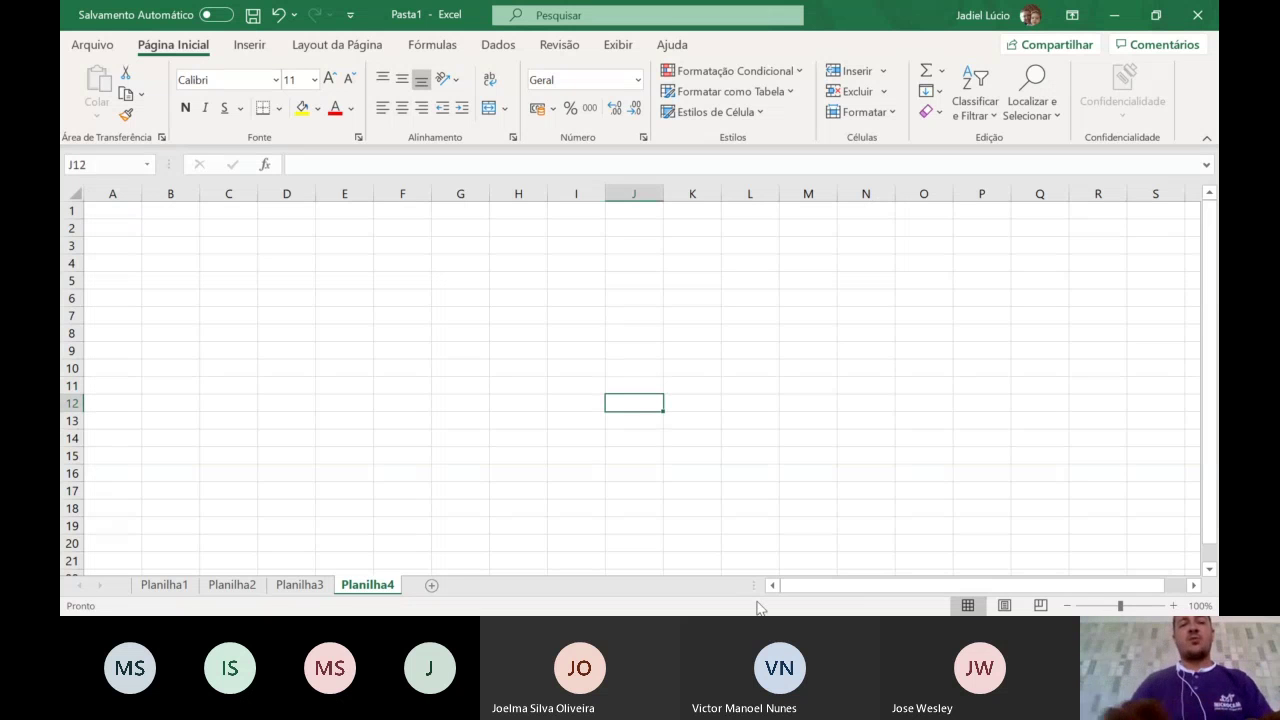
type("Funs")
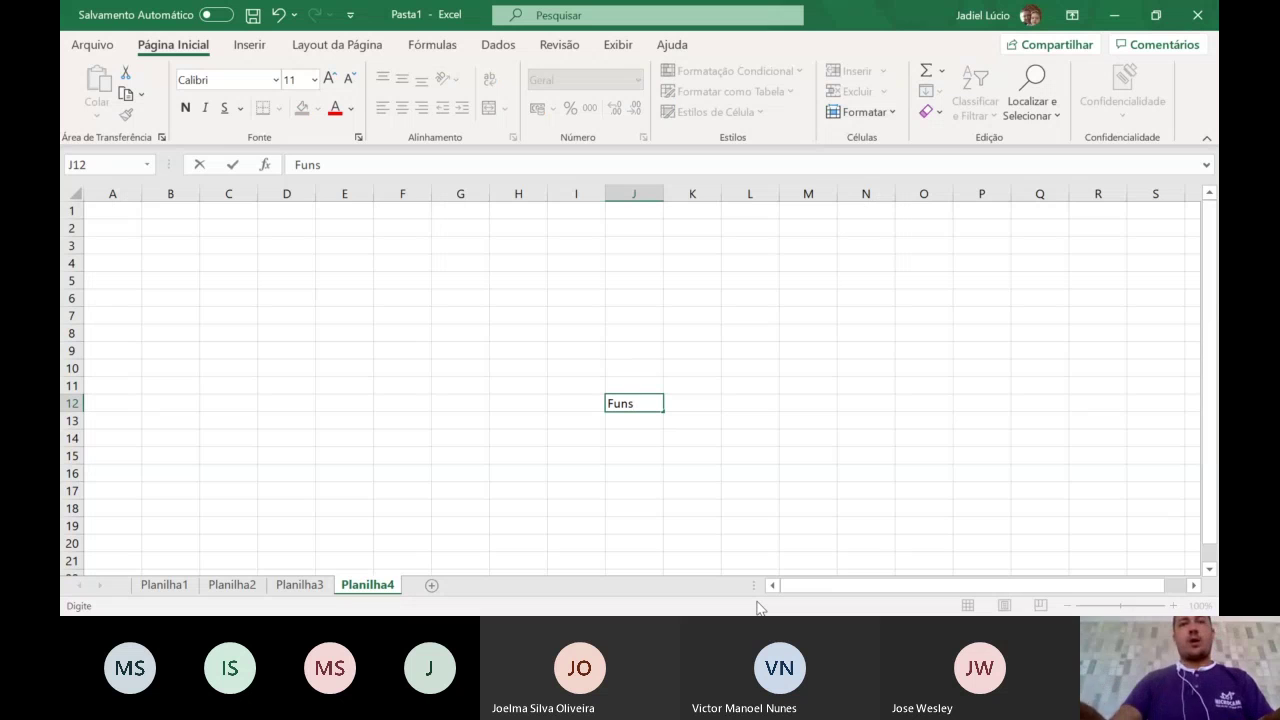
key("BackSpace")
type("çã")
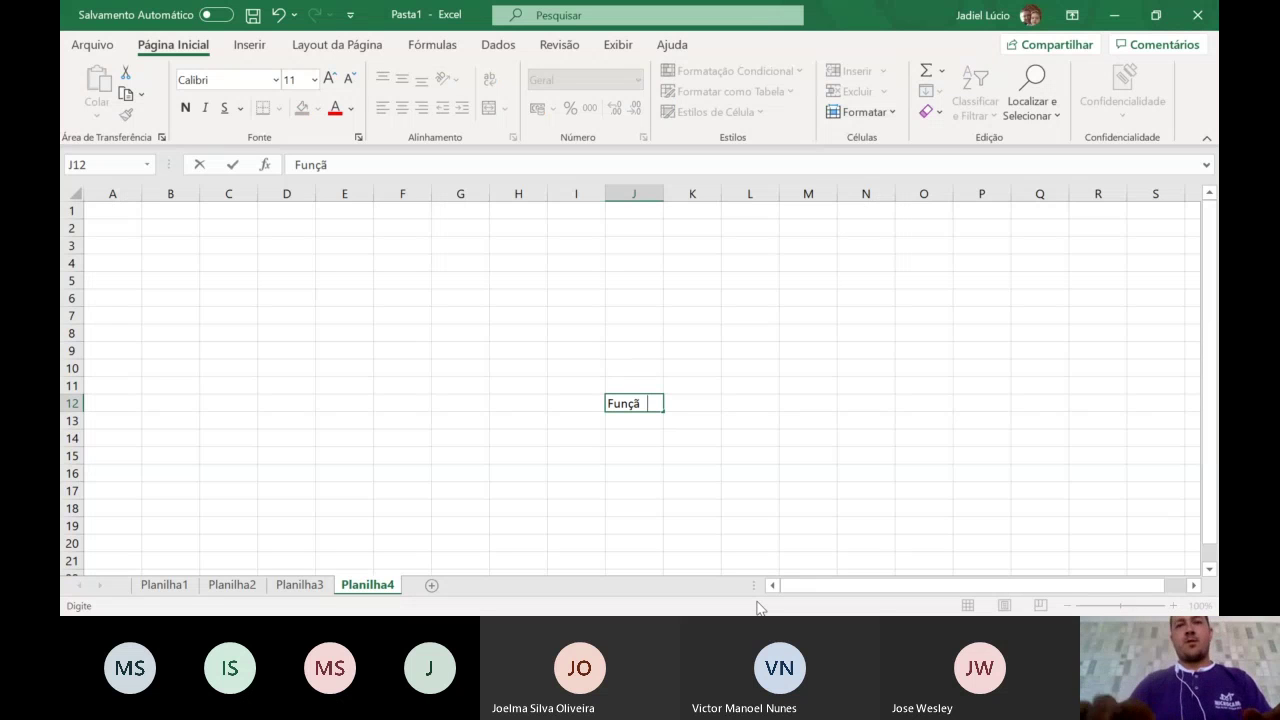
type("o SOm")
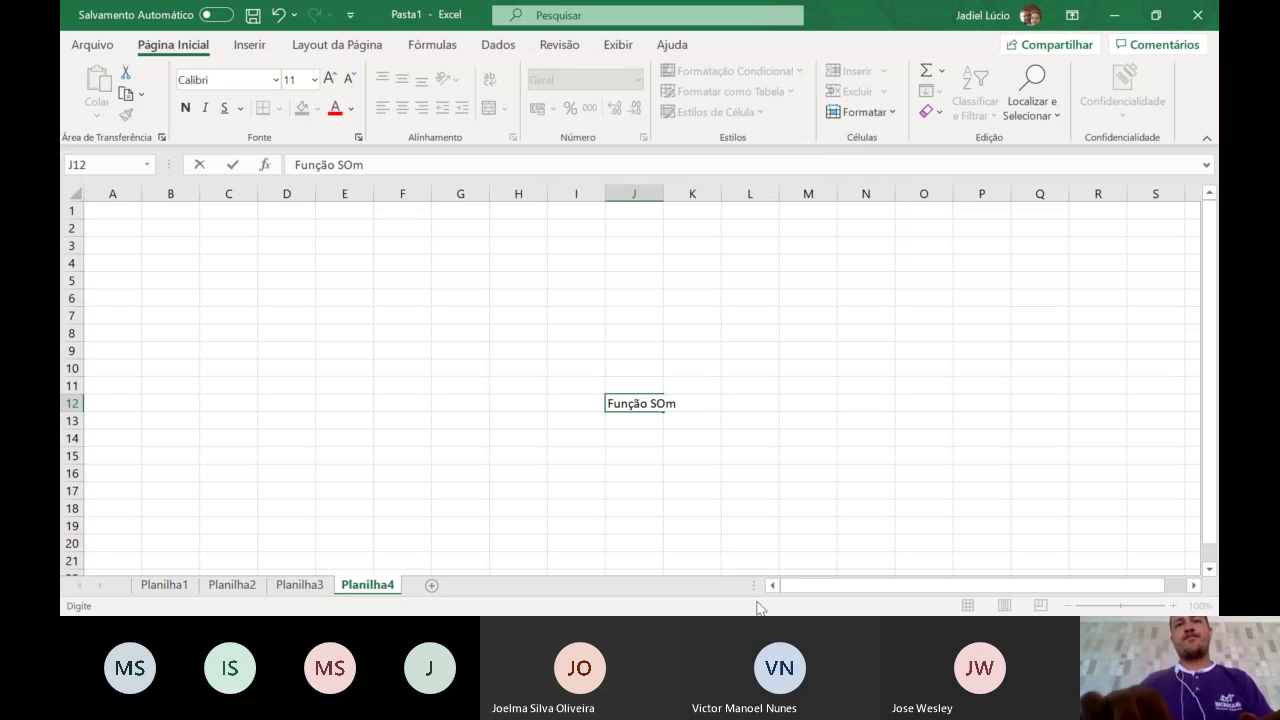
key("BackSpace")
type("MASE")
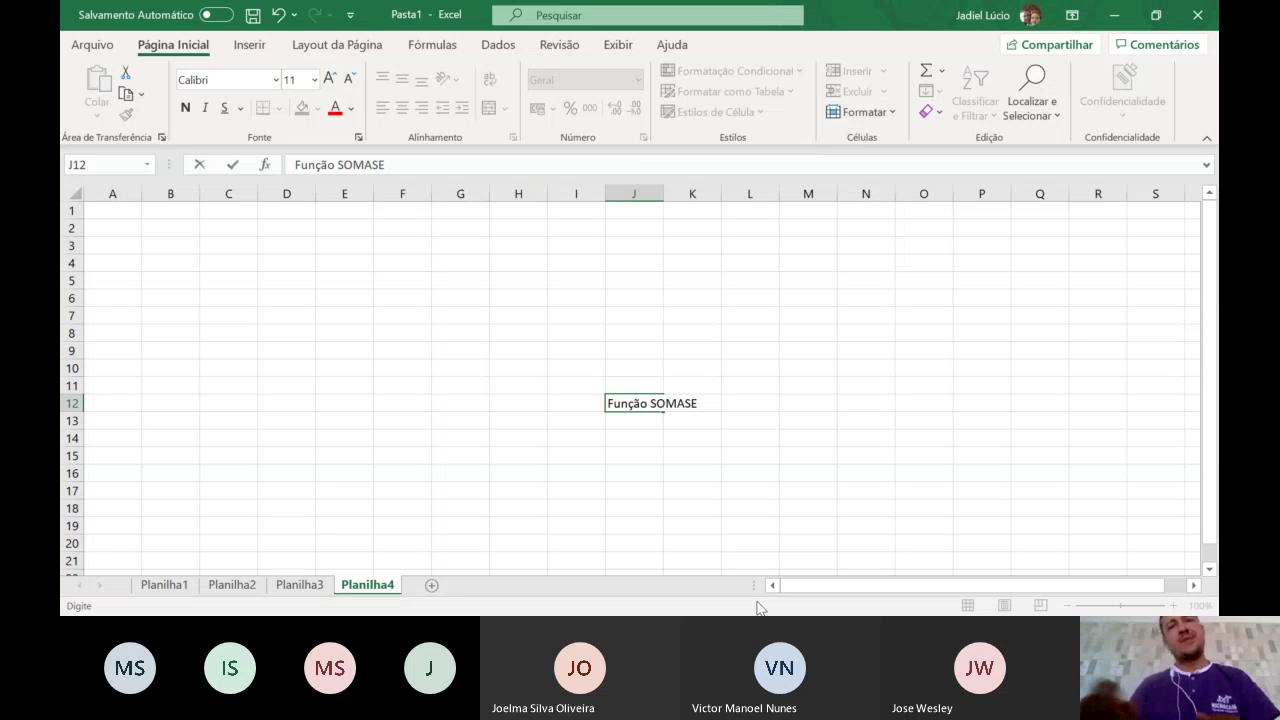
key("ctrl+Return")
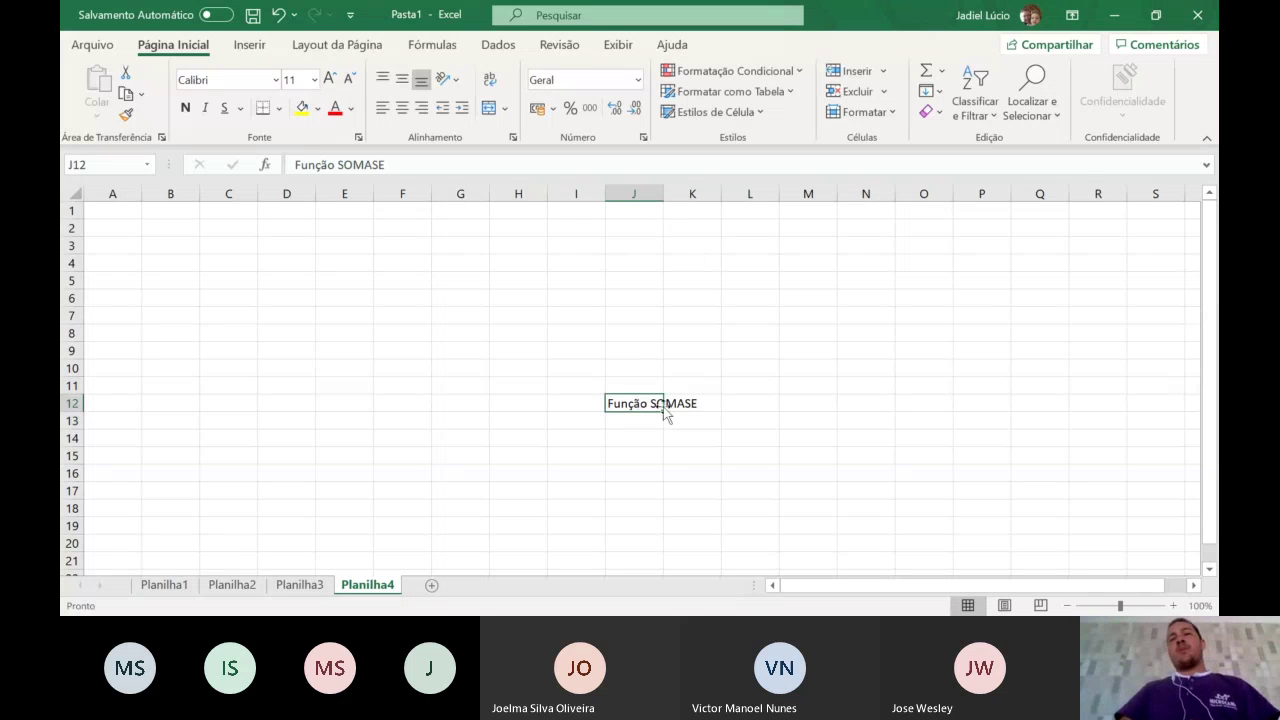
left_click(669, 457)
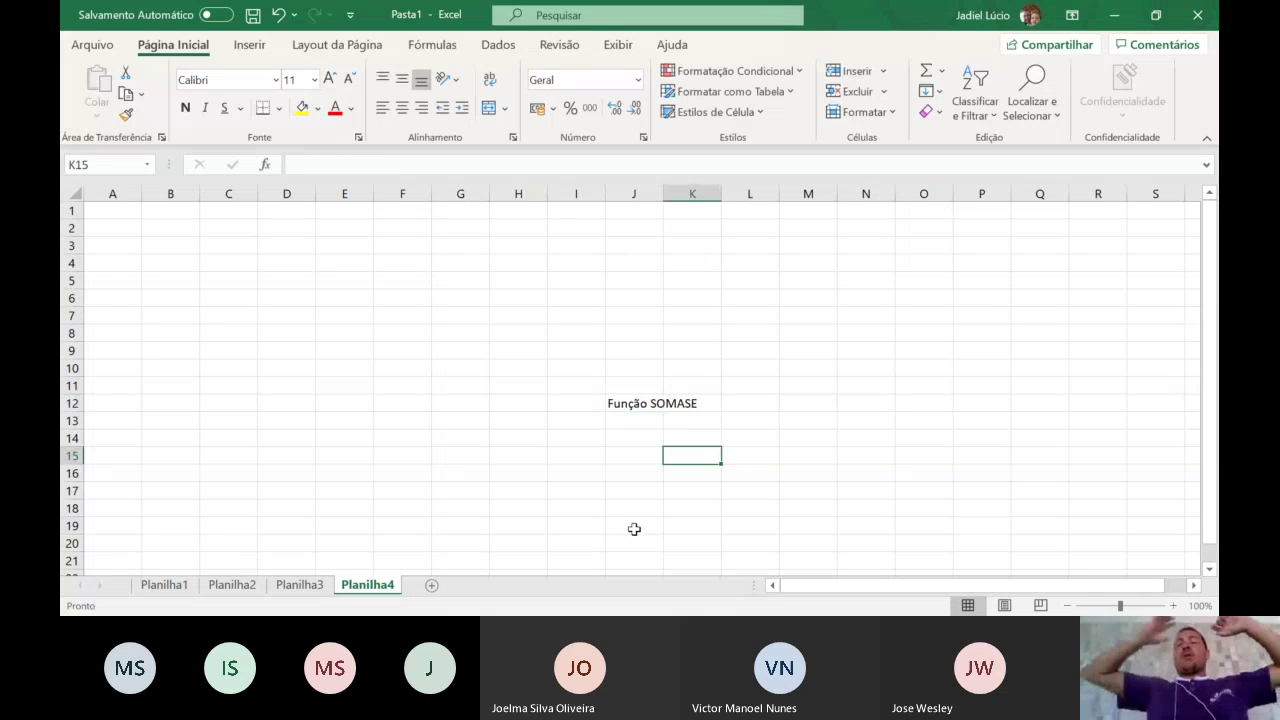
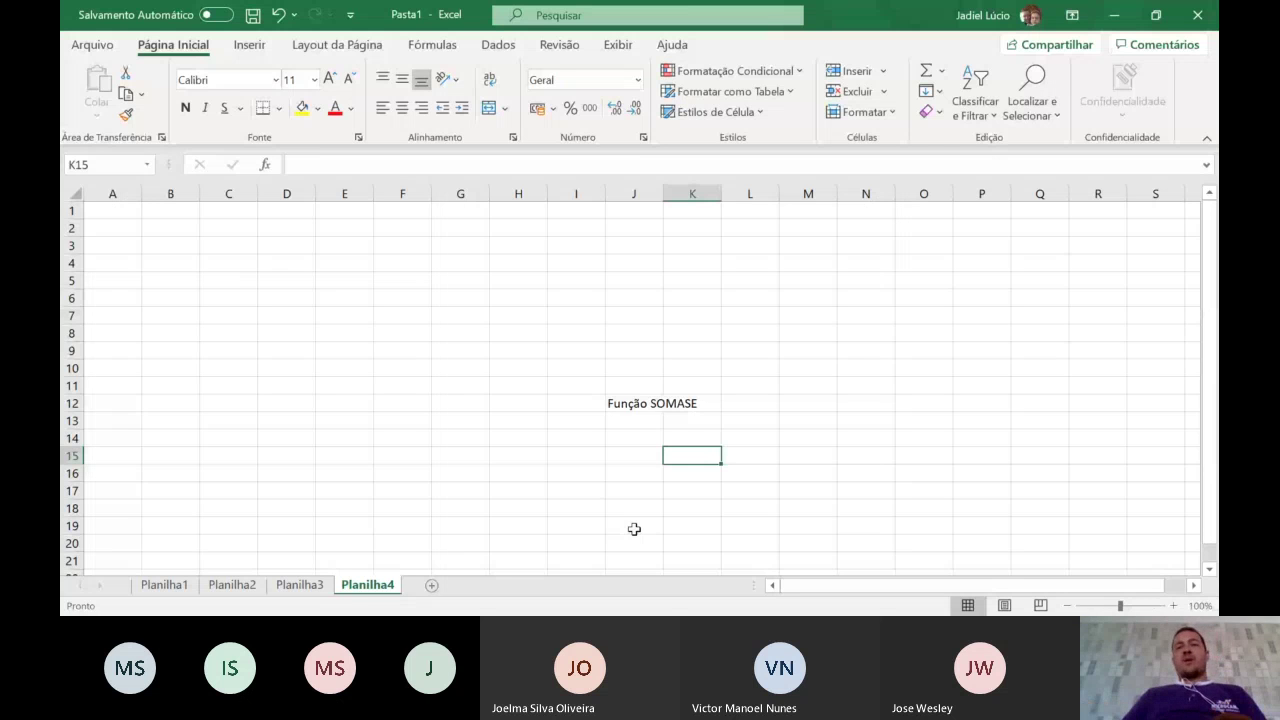
key("alt+Tab")
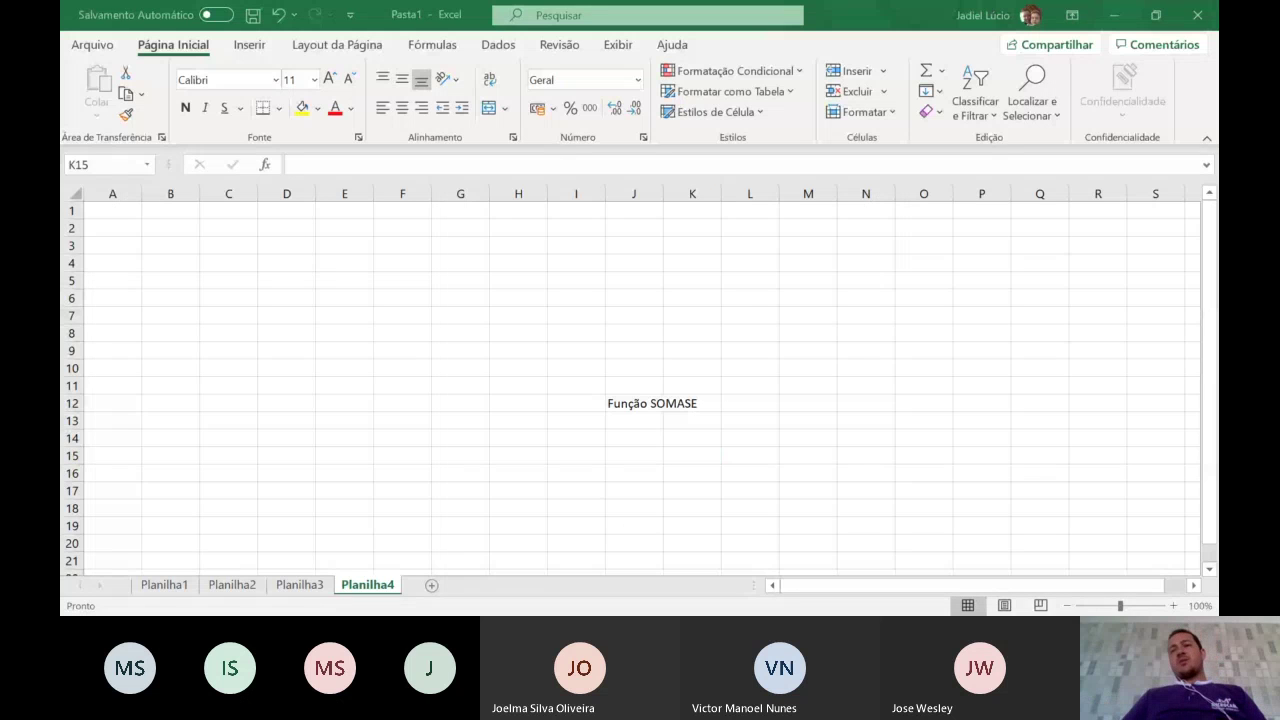
left_click(1140, 17)
left_click(494, 386)
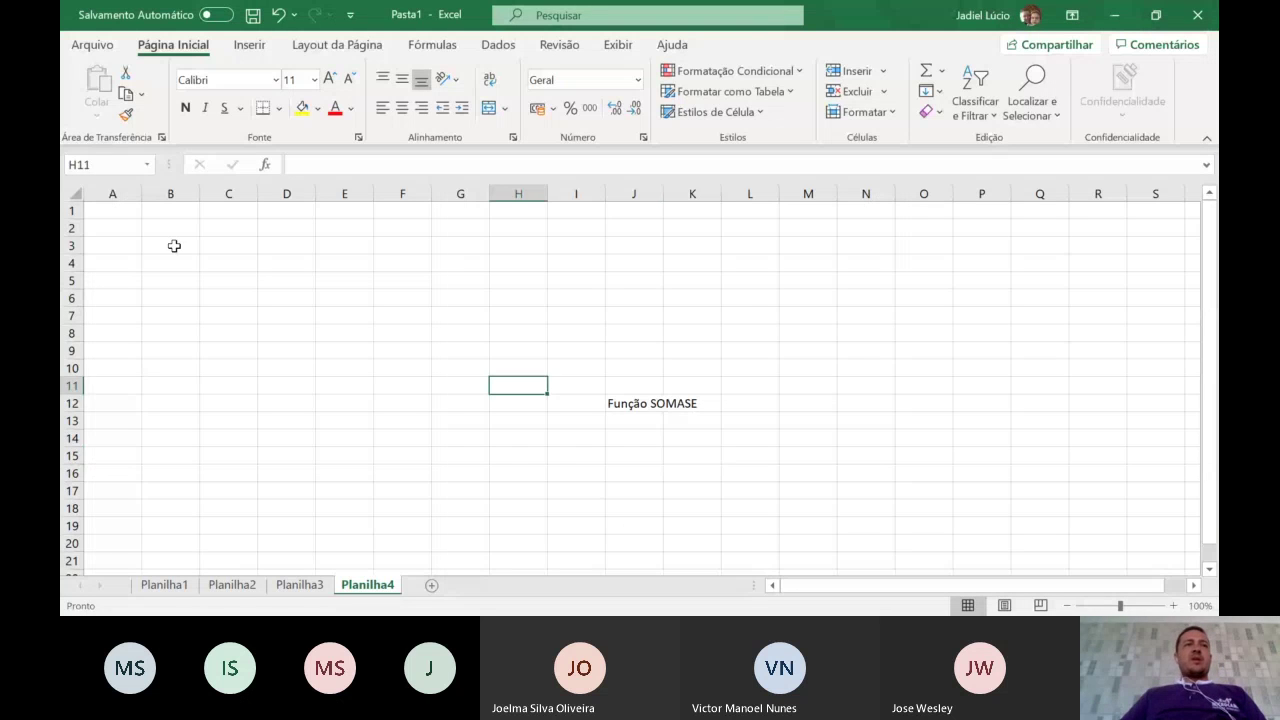
- Enter the values 90, 67, 45, 23, 21, 12, 78 and 35 down column A, from A1 to A8
key("ctrl+Home")
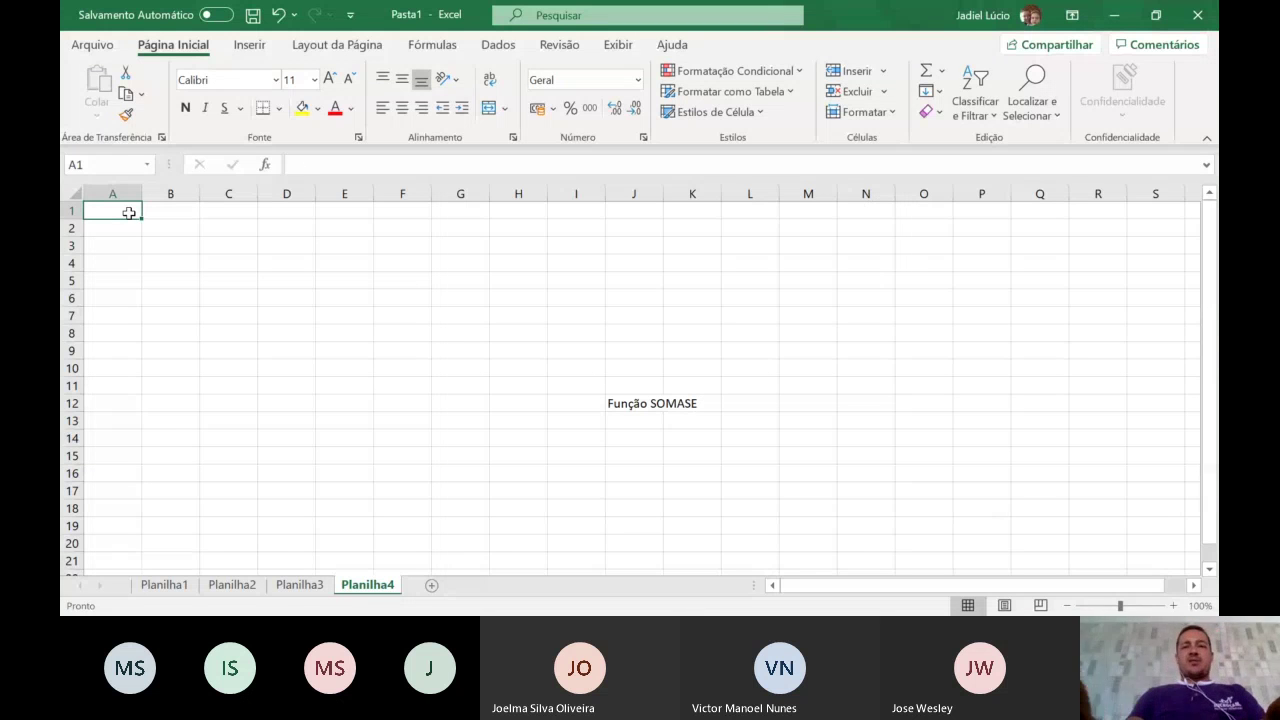
type("90")
key("Return")
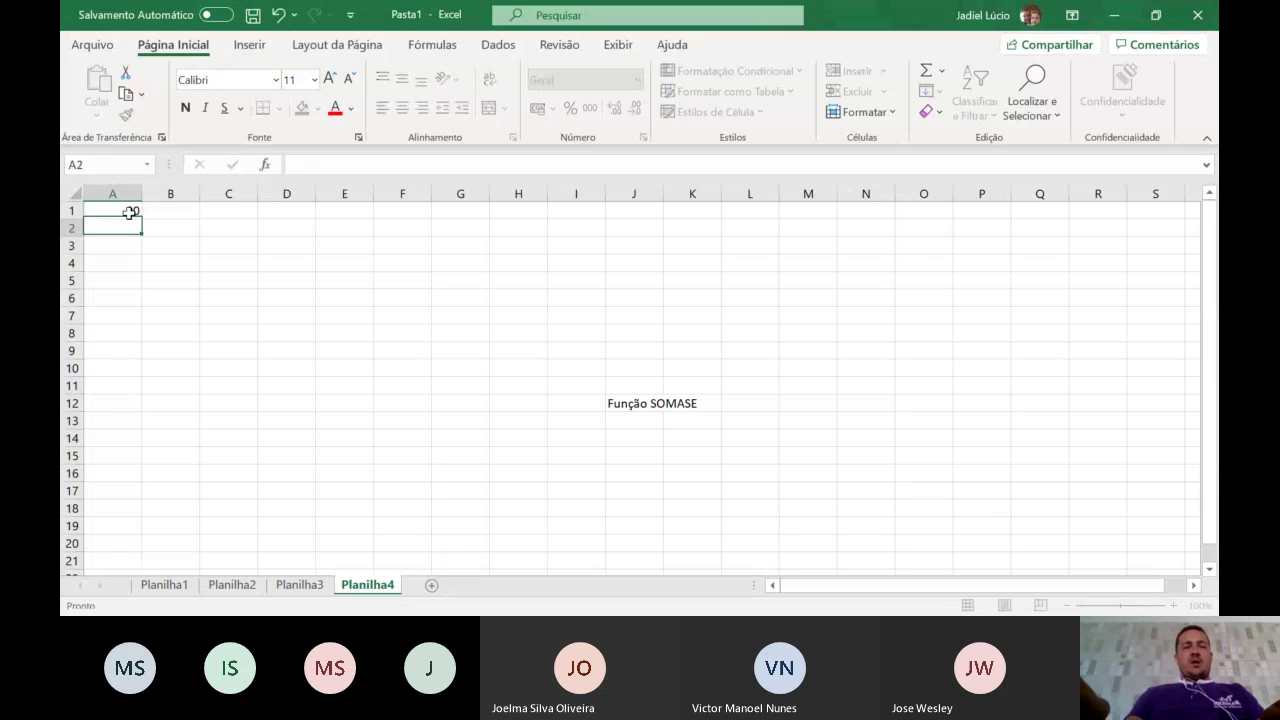
type("67")
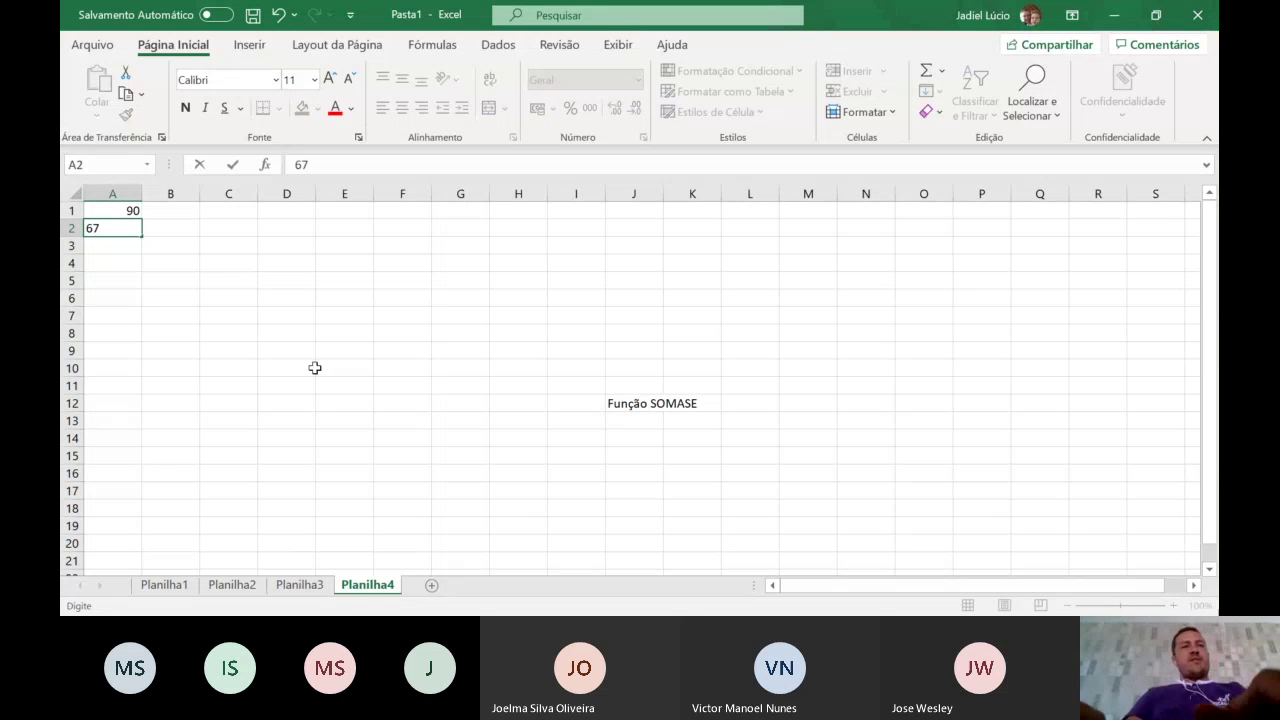
key("Return")
type("45")
key("Return")
type("23")
key("Return")
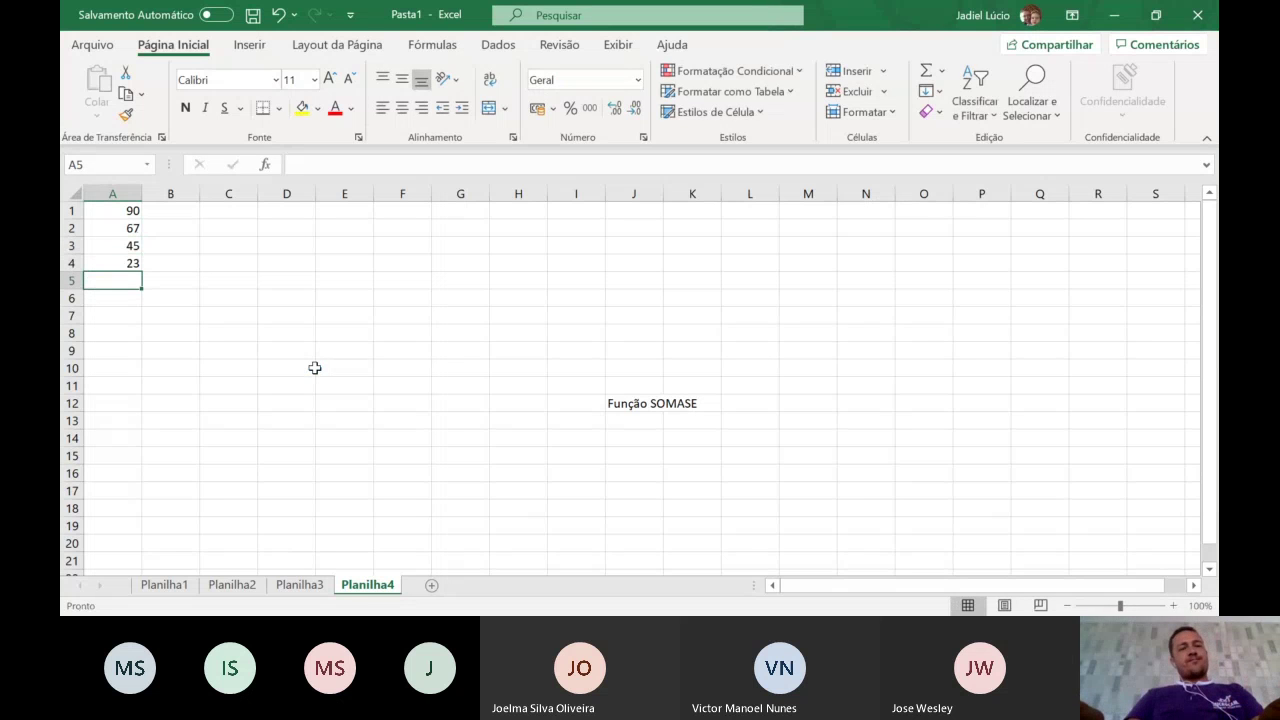
type("21")
key("Return")
type("12")
key("Return")
type("78")
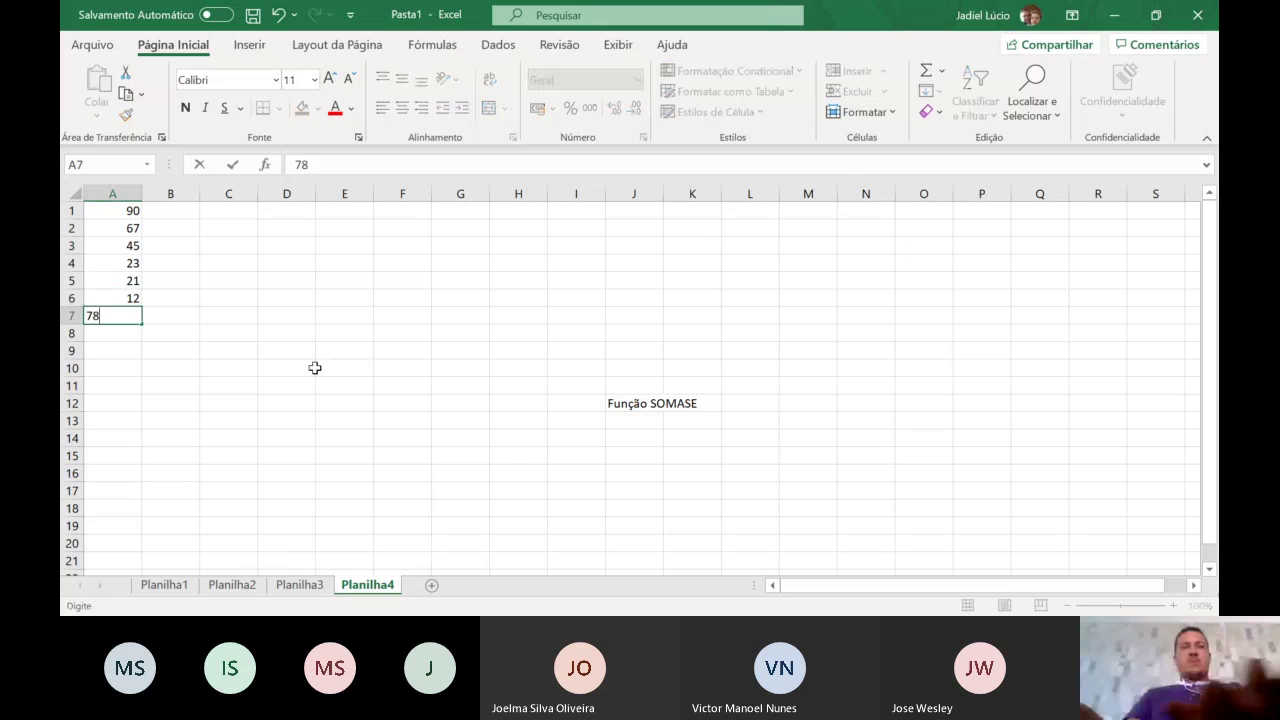
key("Return")
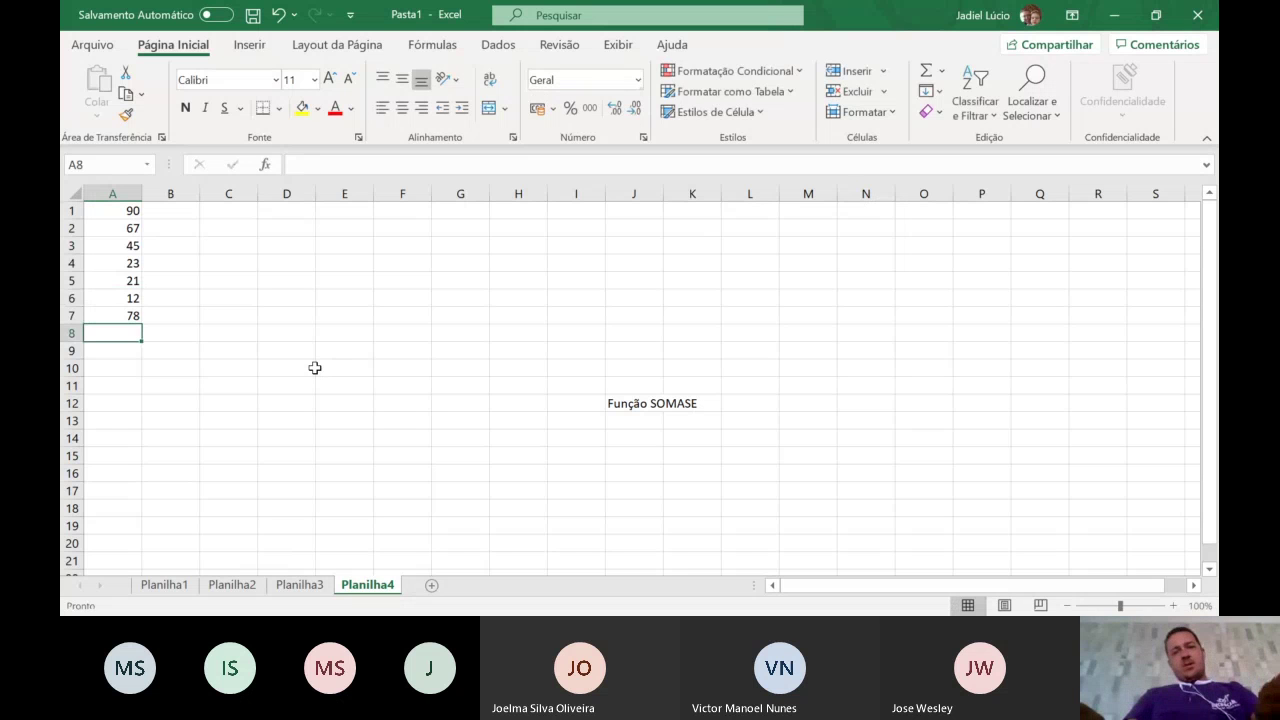
type("35")
key("Return")
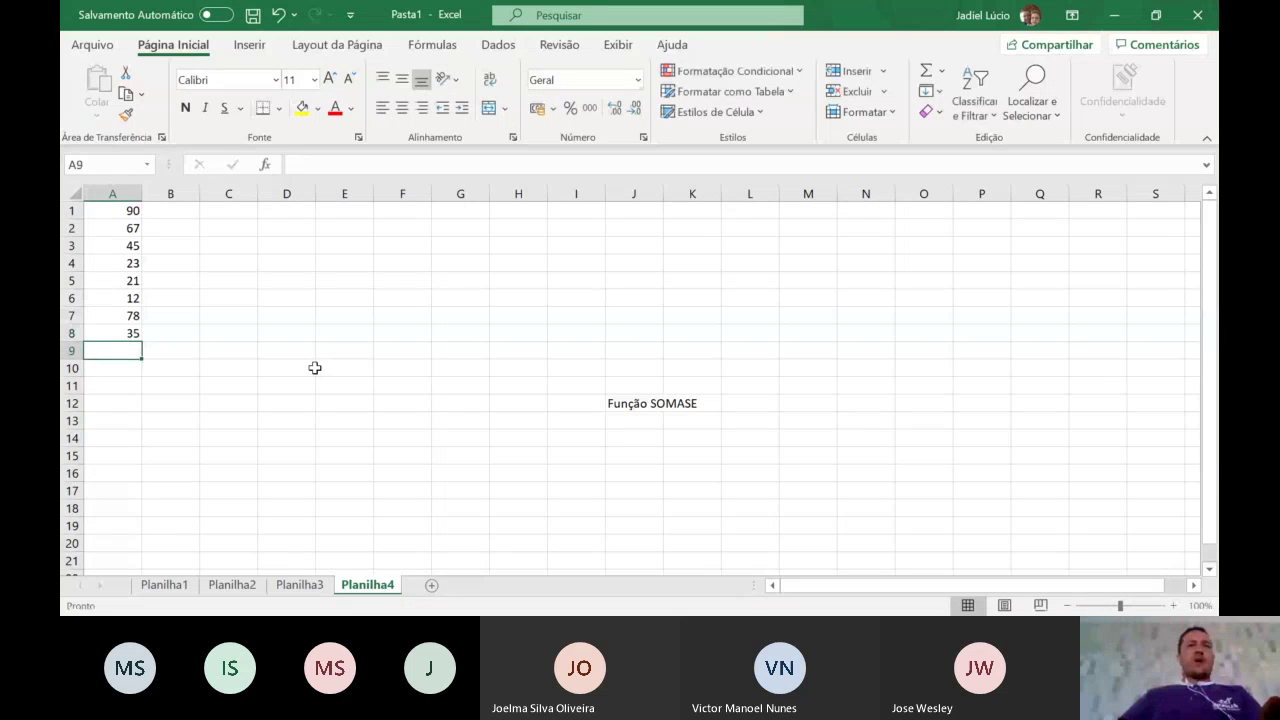
- Enter the label "Somar valor maior que 40" in cell C1
left_click(227, 209)
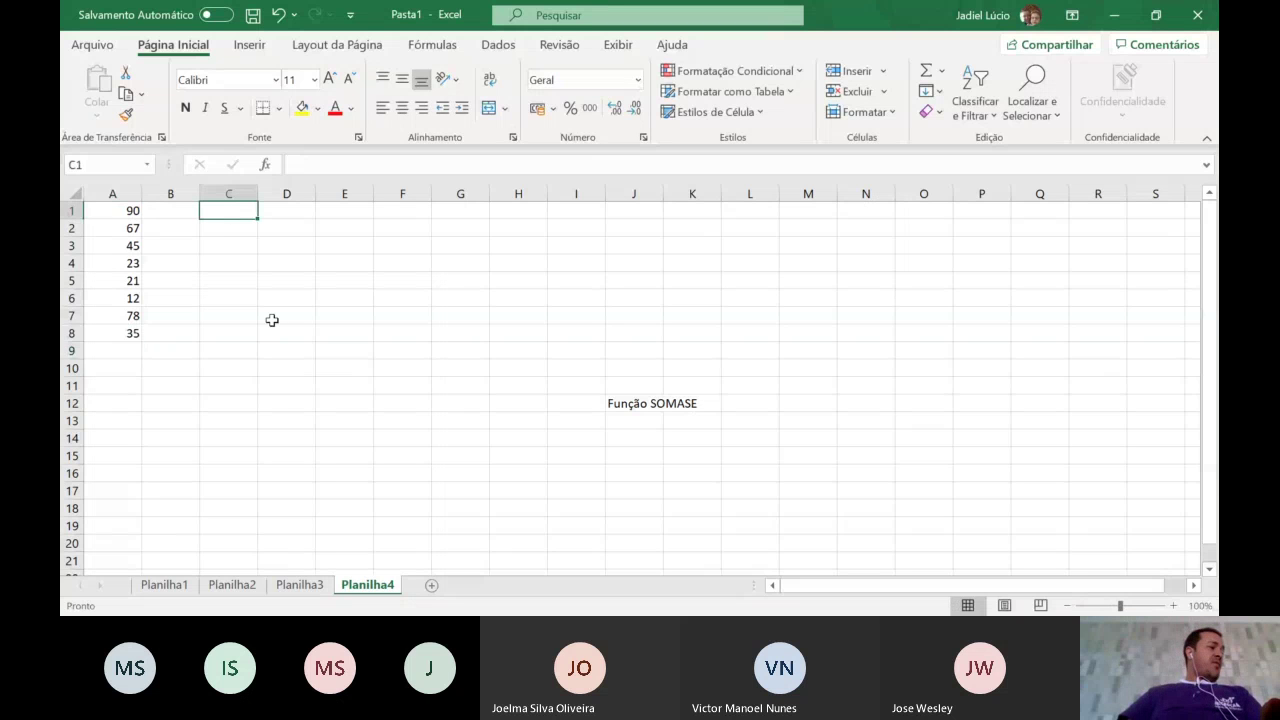
type("Somar ")
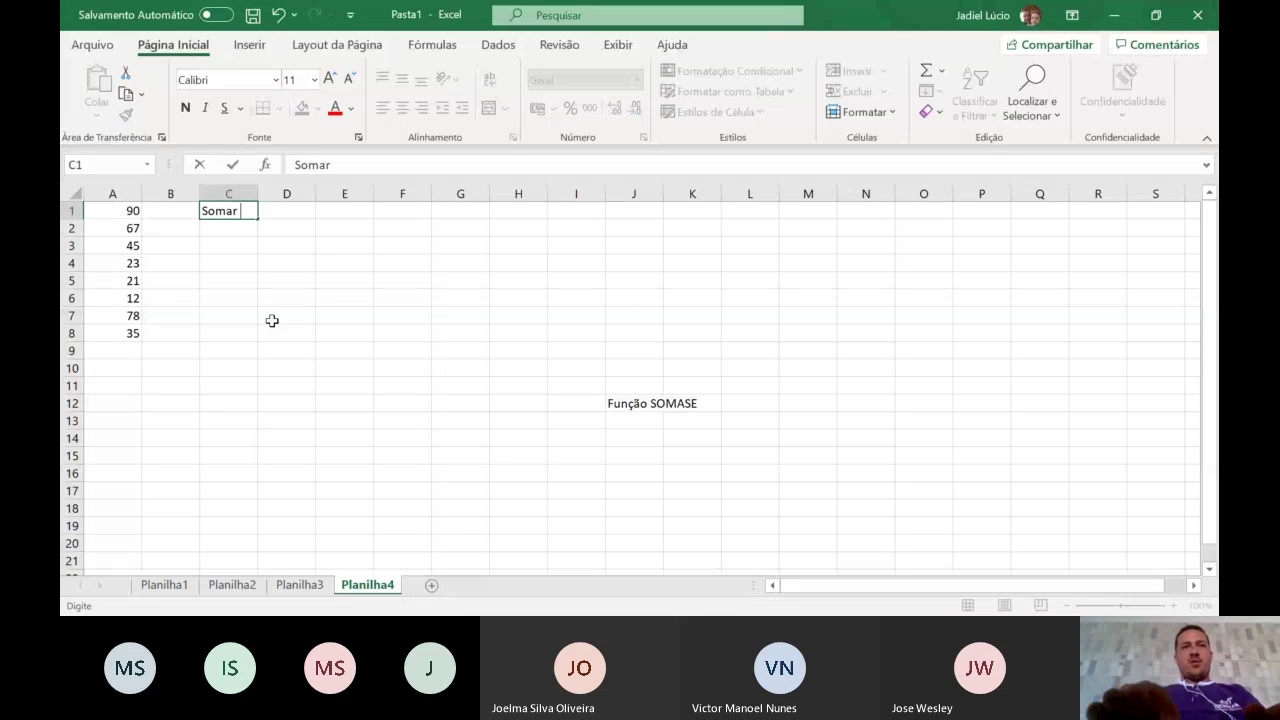
type("valor")
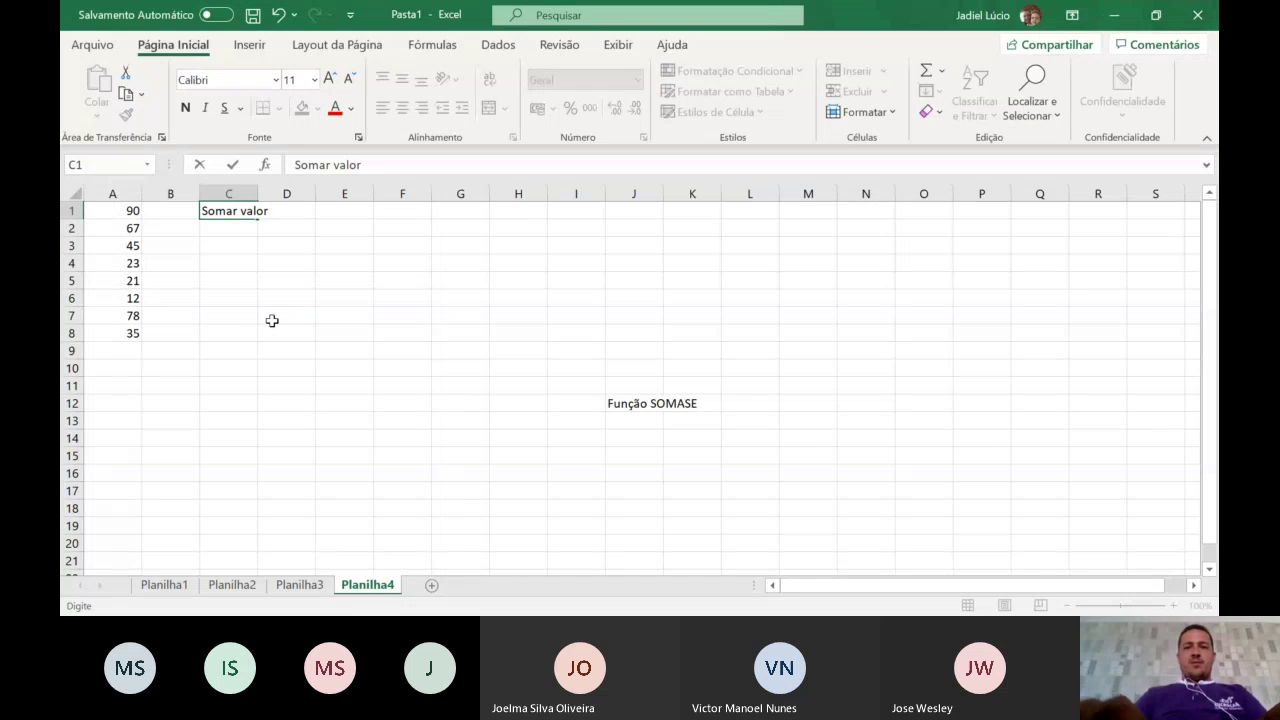
type(" maior q")
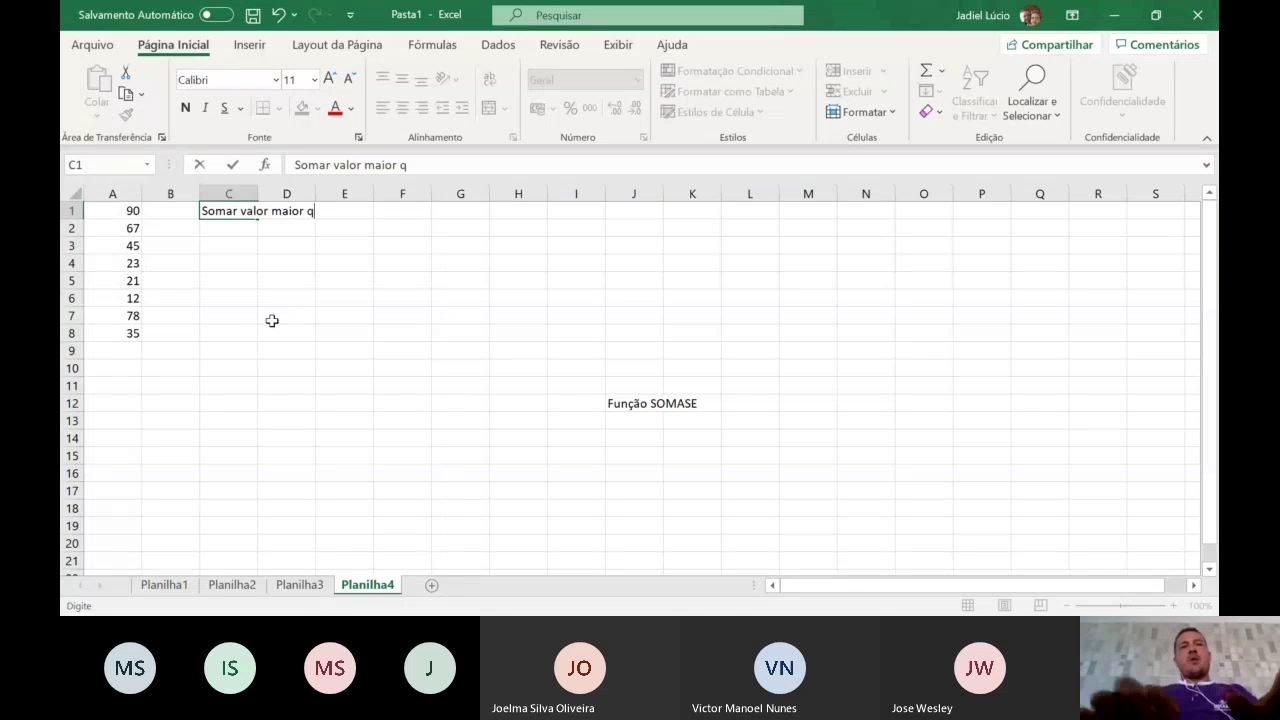
type("ue")
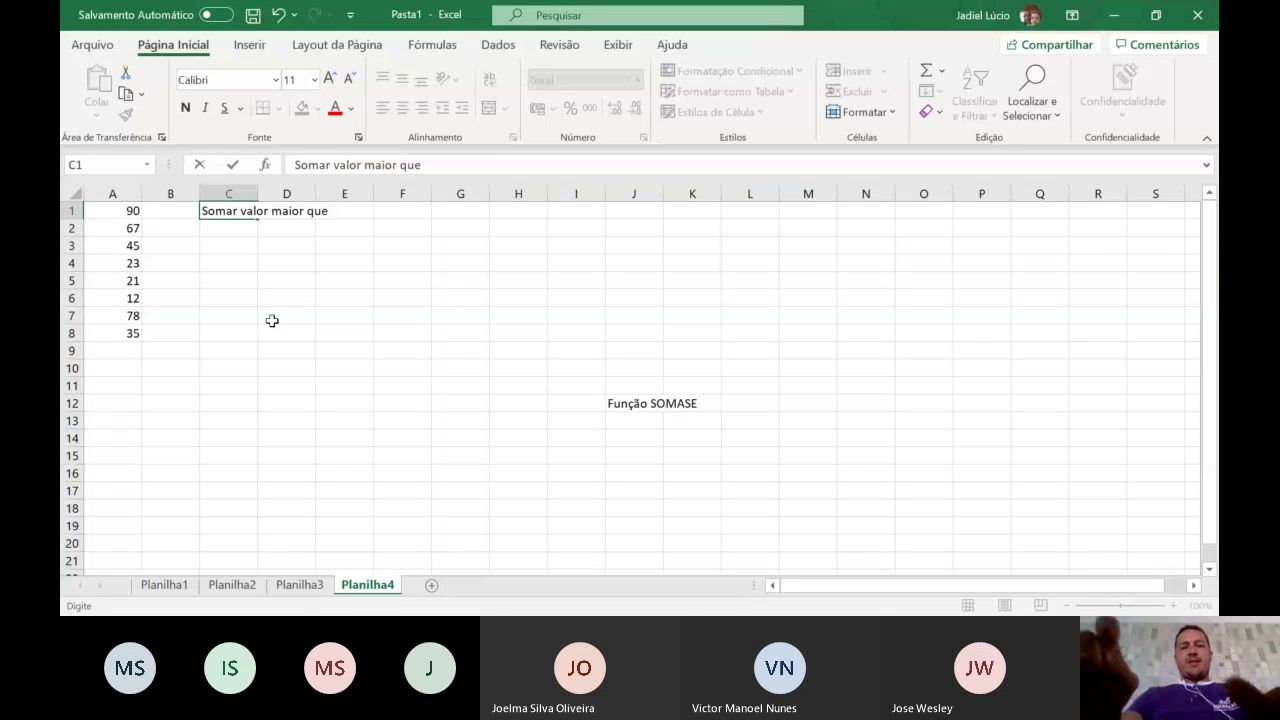
type(" 4 0")
key("Return")
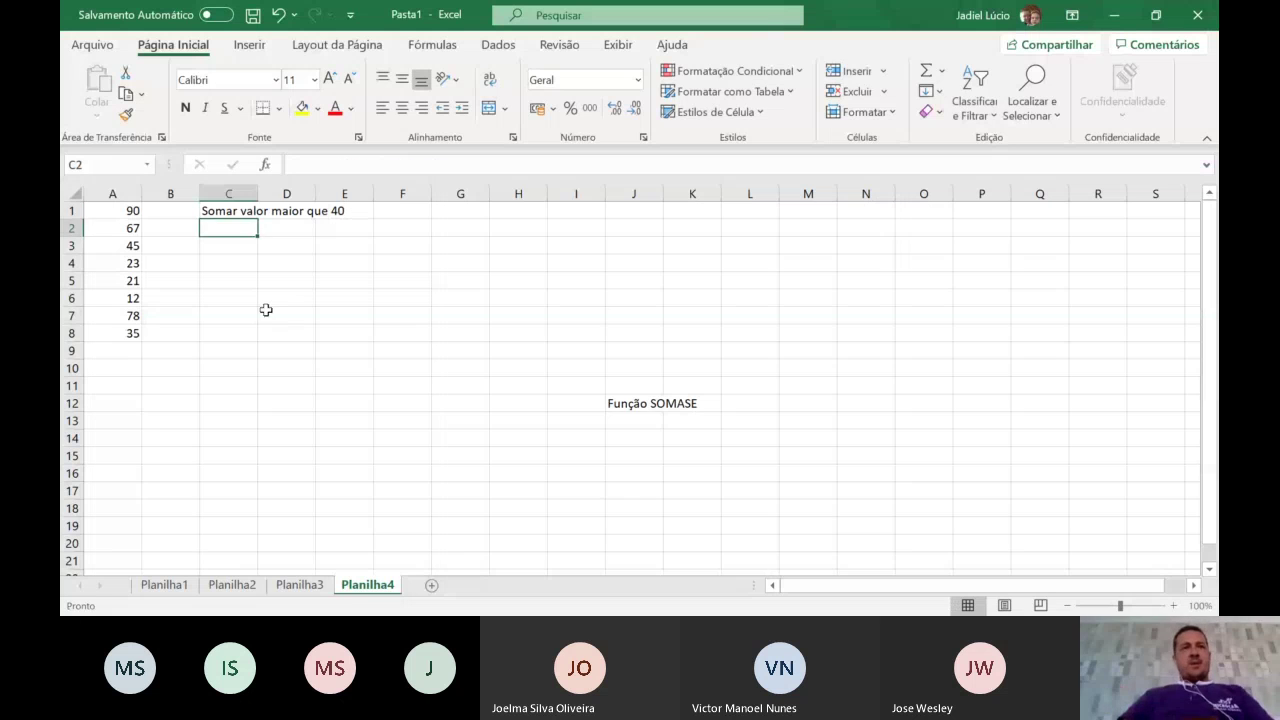
- Widen column C to fit the label in C1
left_click(242, 214)
double_click(258, 193)
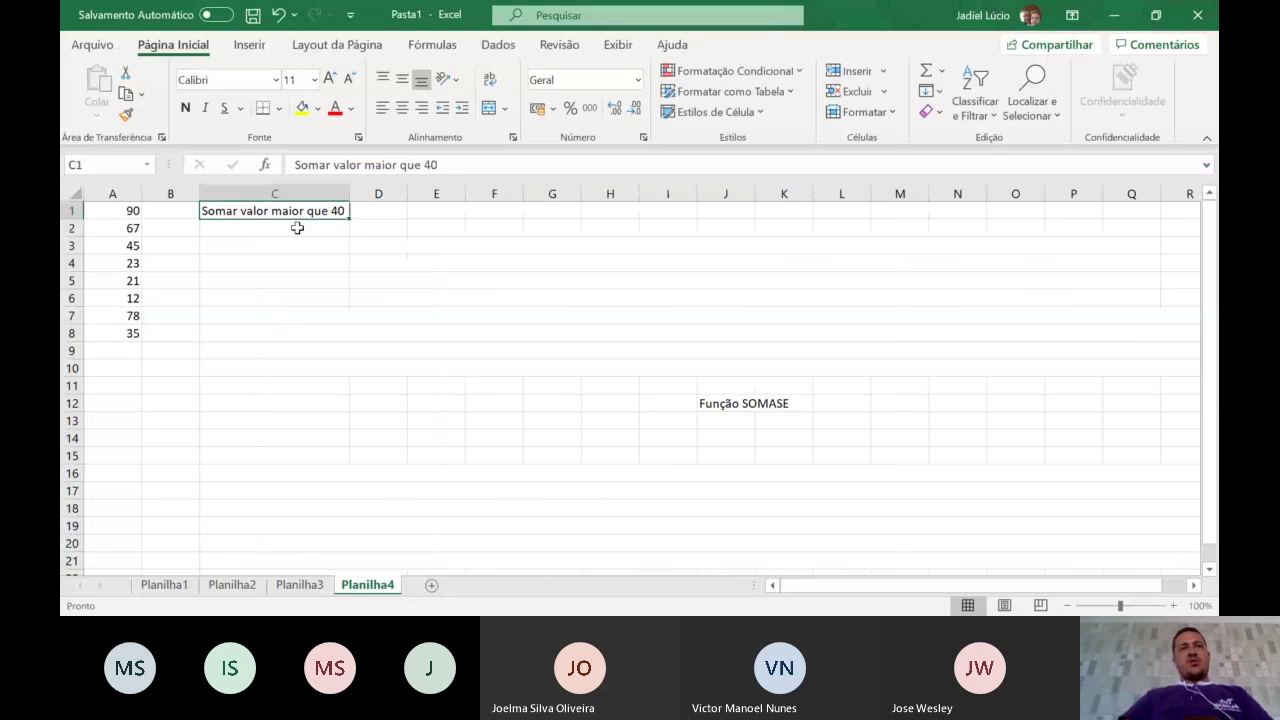
key("Return")
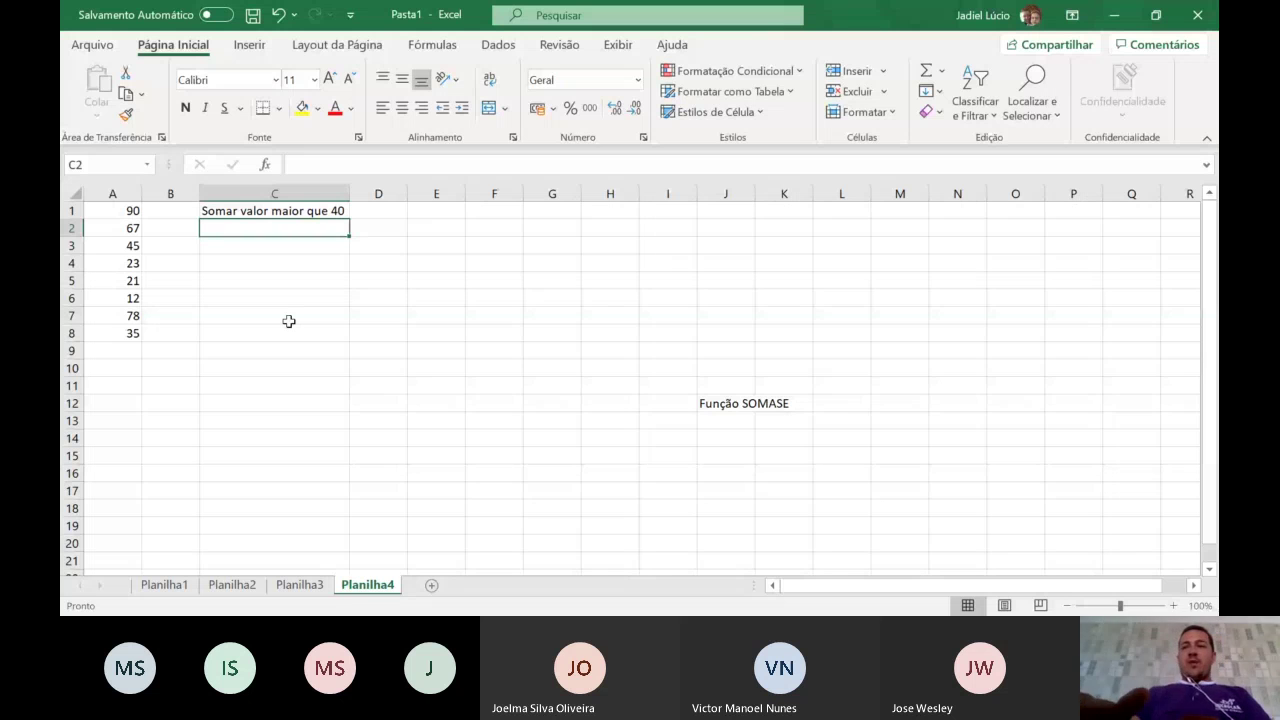
- Enter the formula =SOMASE(A1:A8;">40") in cell C2
type("=")
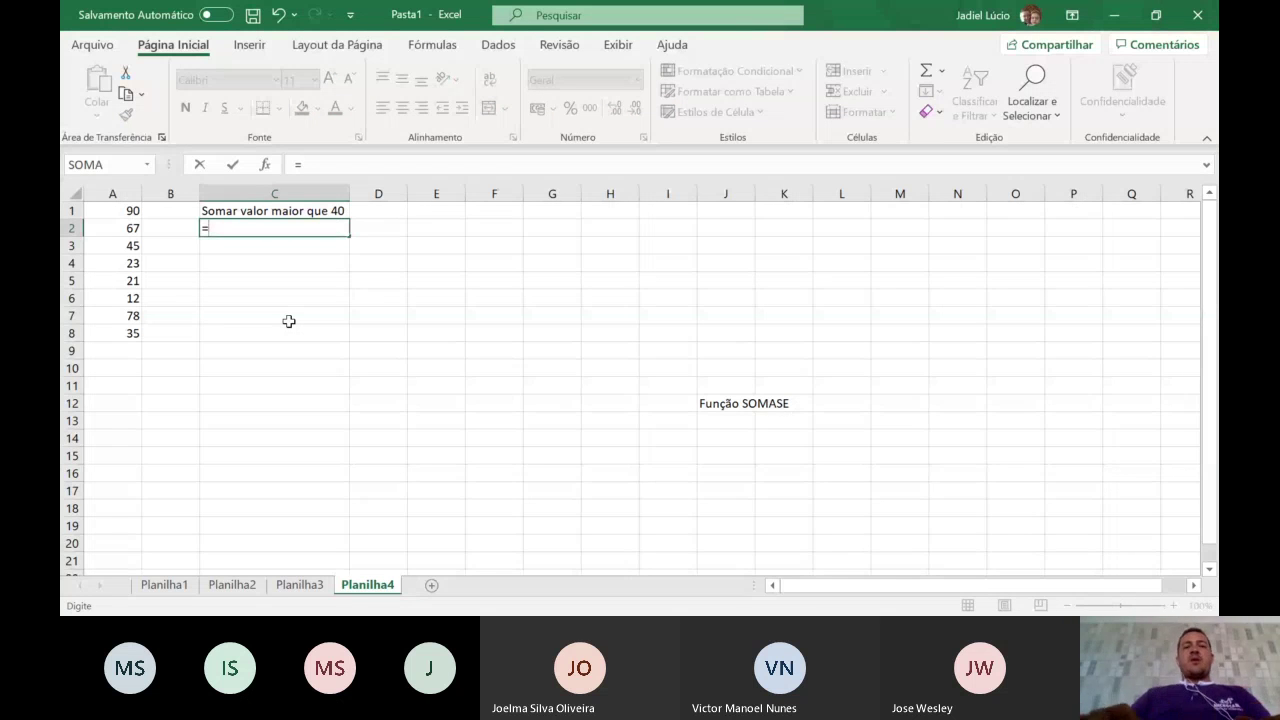
type("soma")
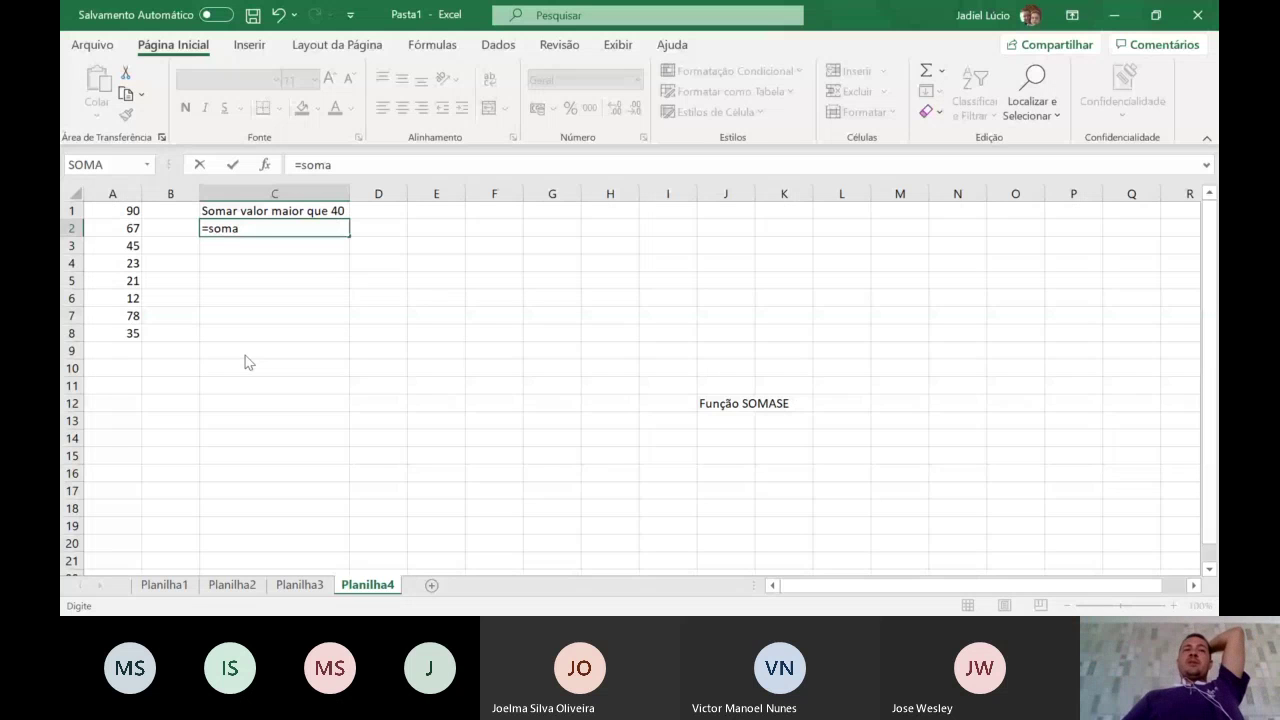
double_click(254, 300)
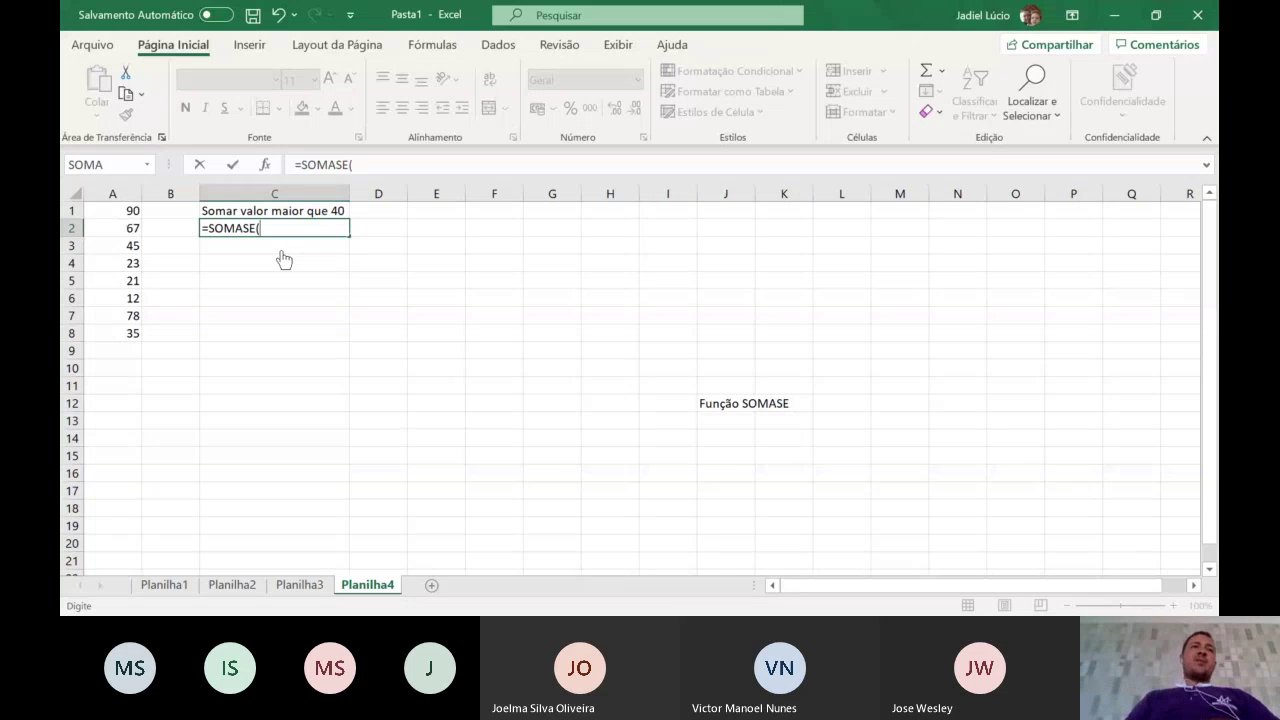
left_click(114, 210)
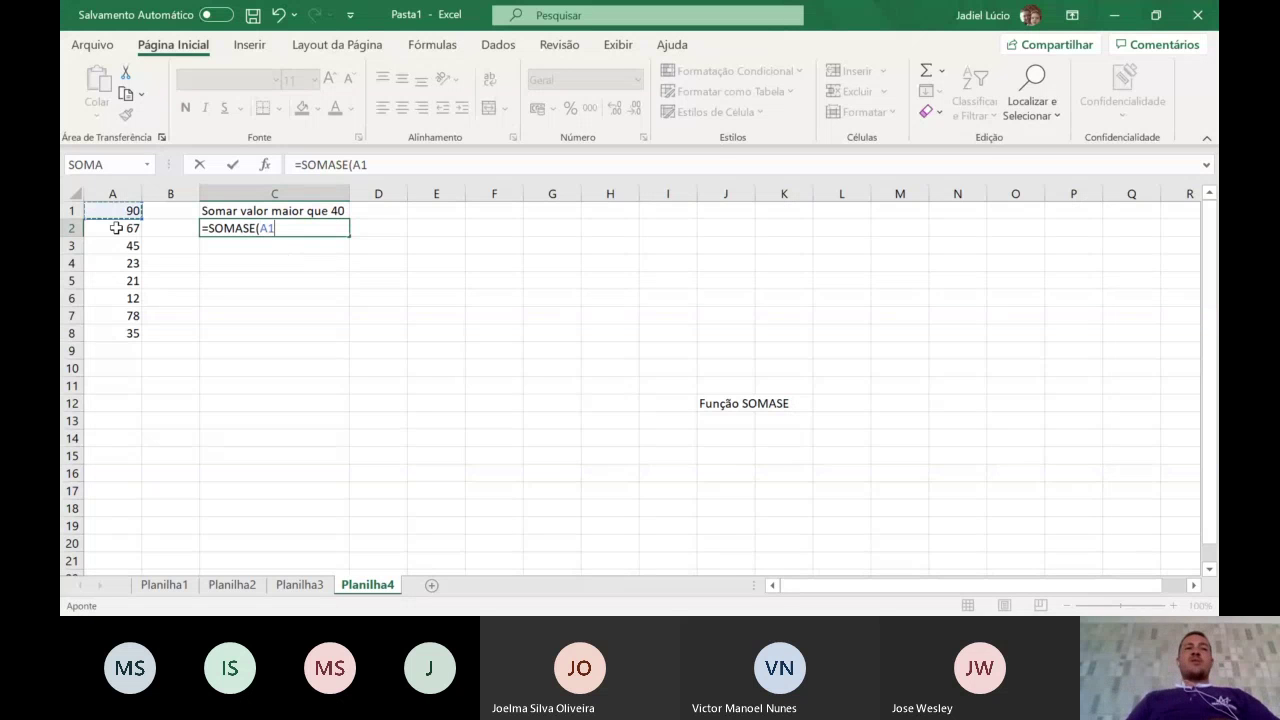
left_click_drag(116, 228, 125, 333)
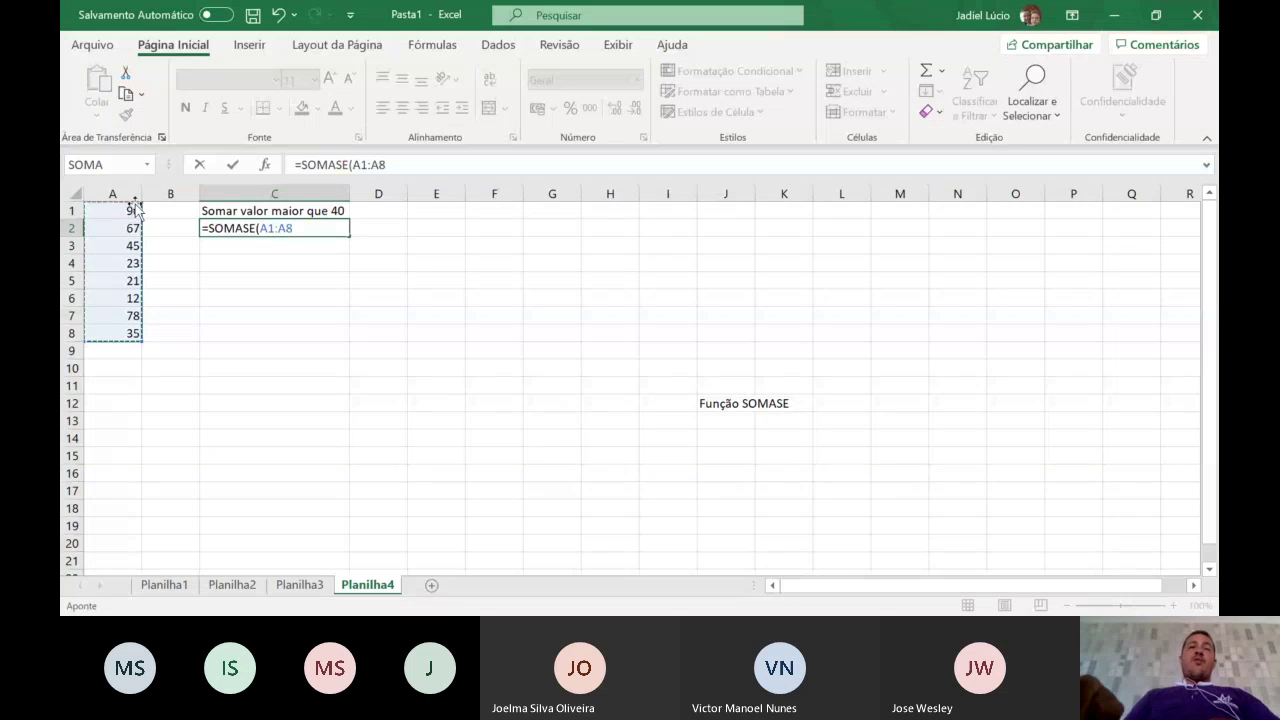
type(";")
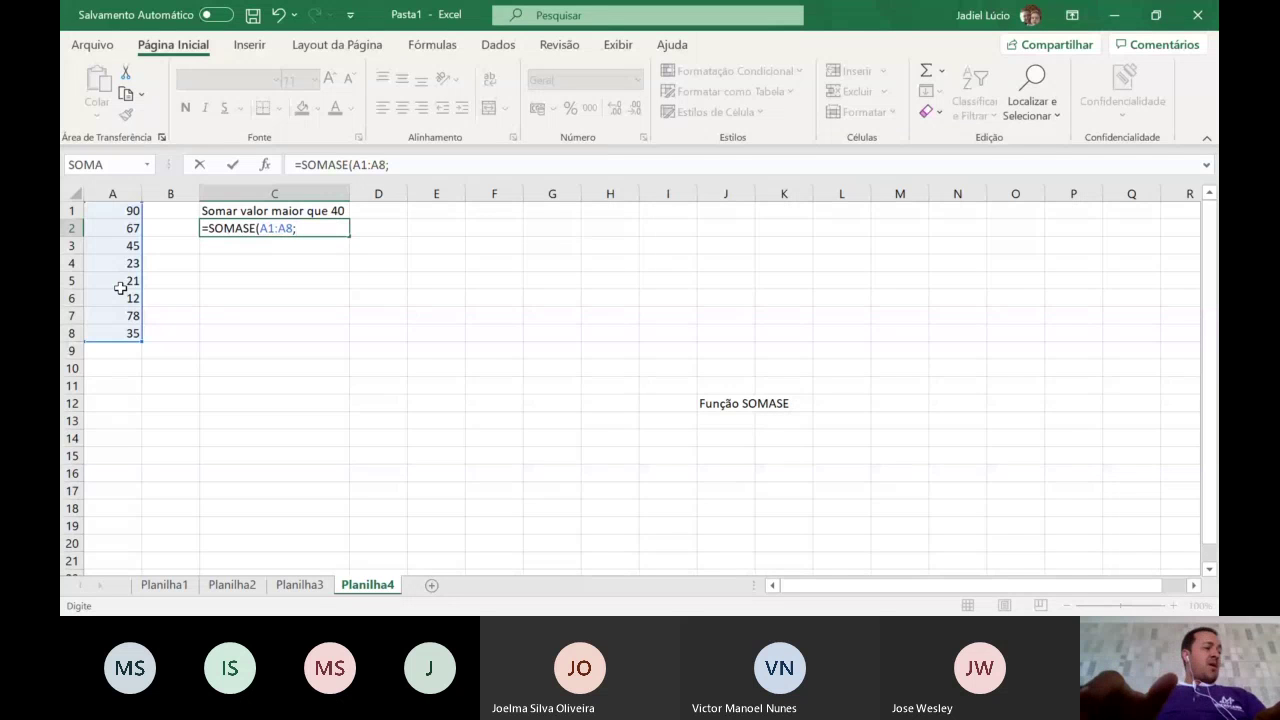
type("\"")
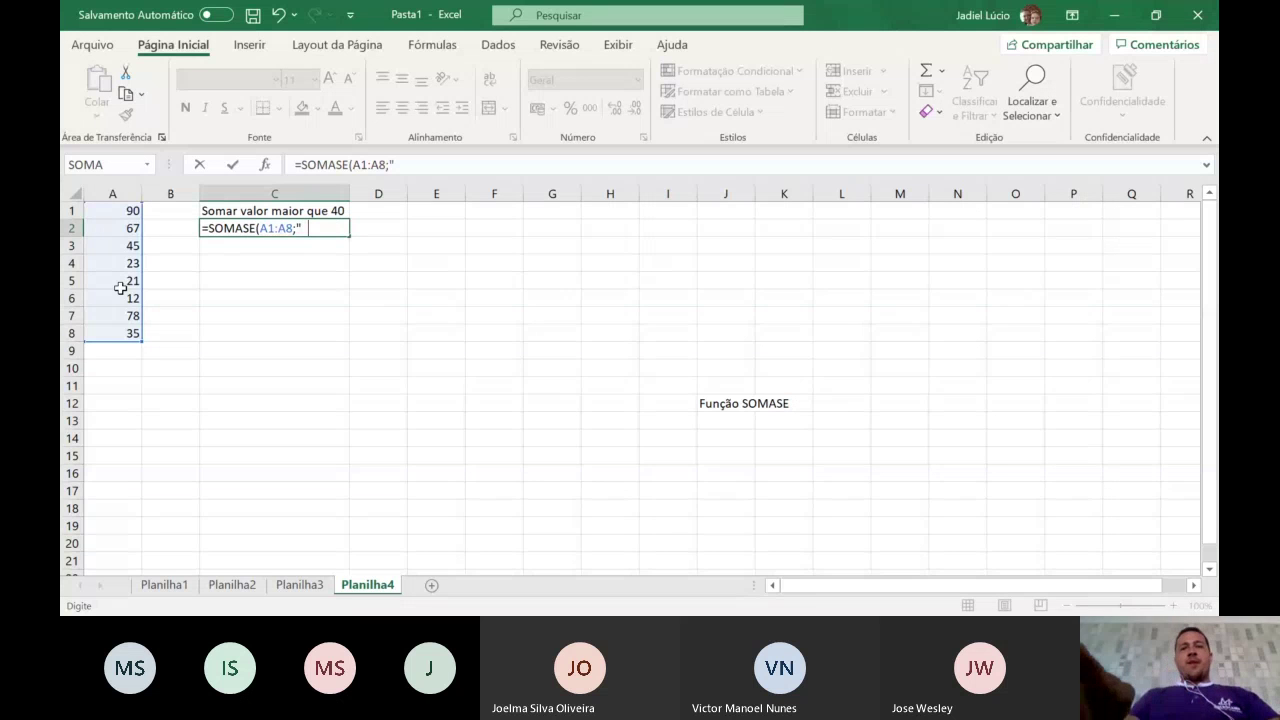
type(">40")
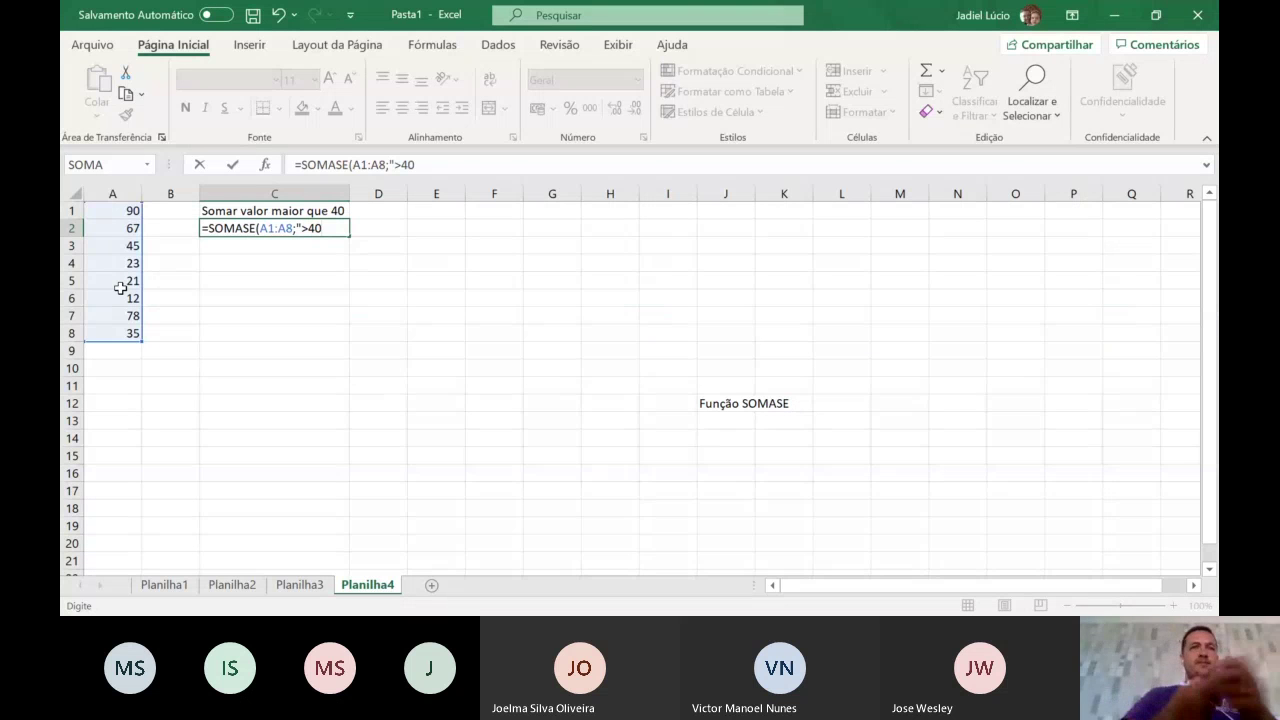
type("\")")
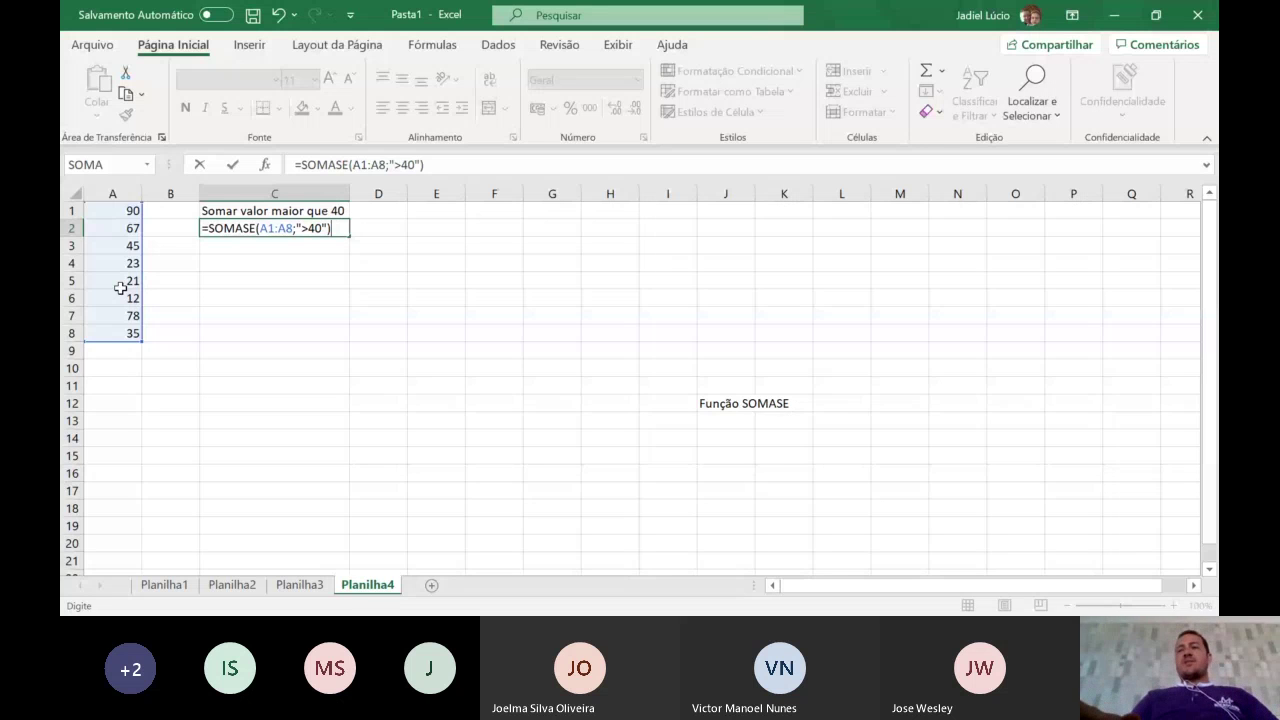
key("Return")
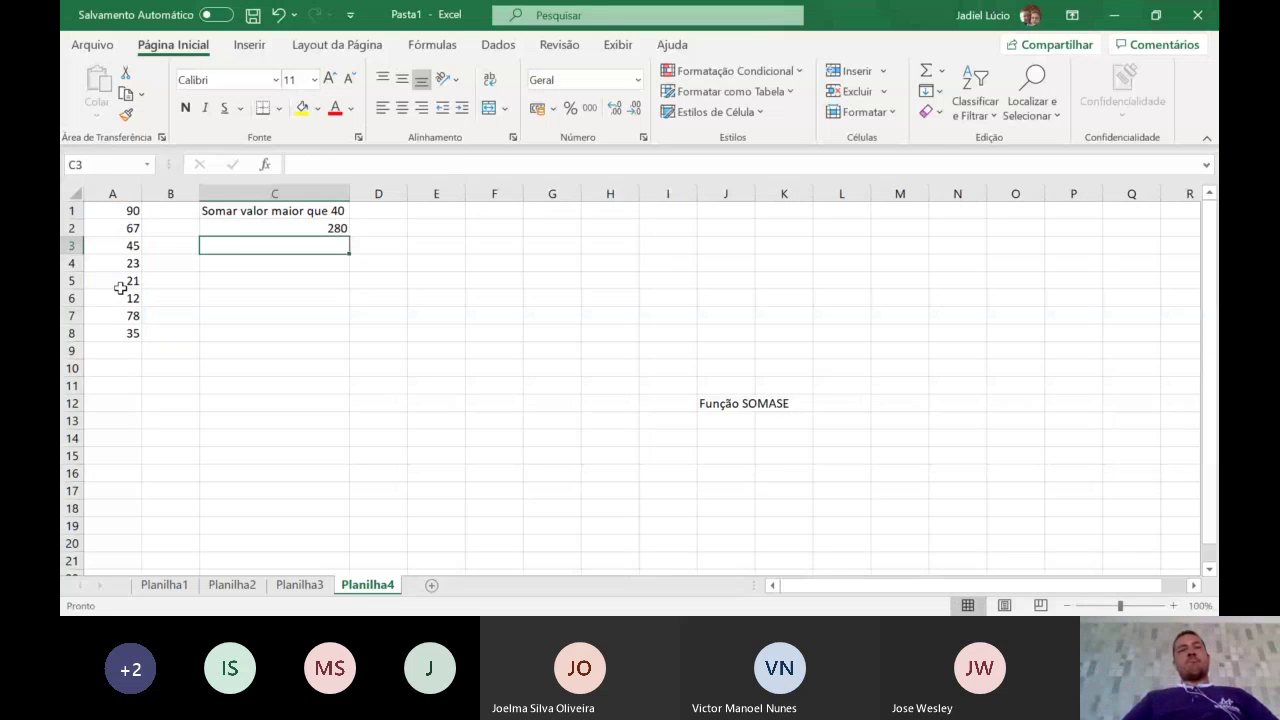
- Review the SOMASE formula in C2 and the values in column A that do not meet the criterion
left_click(300, 229)
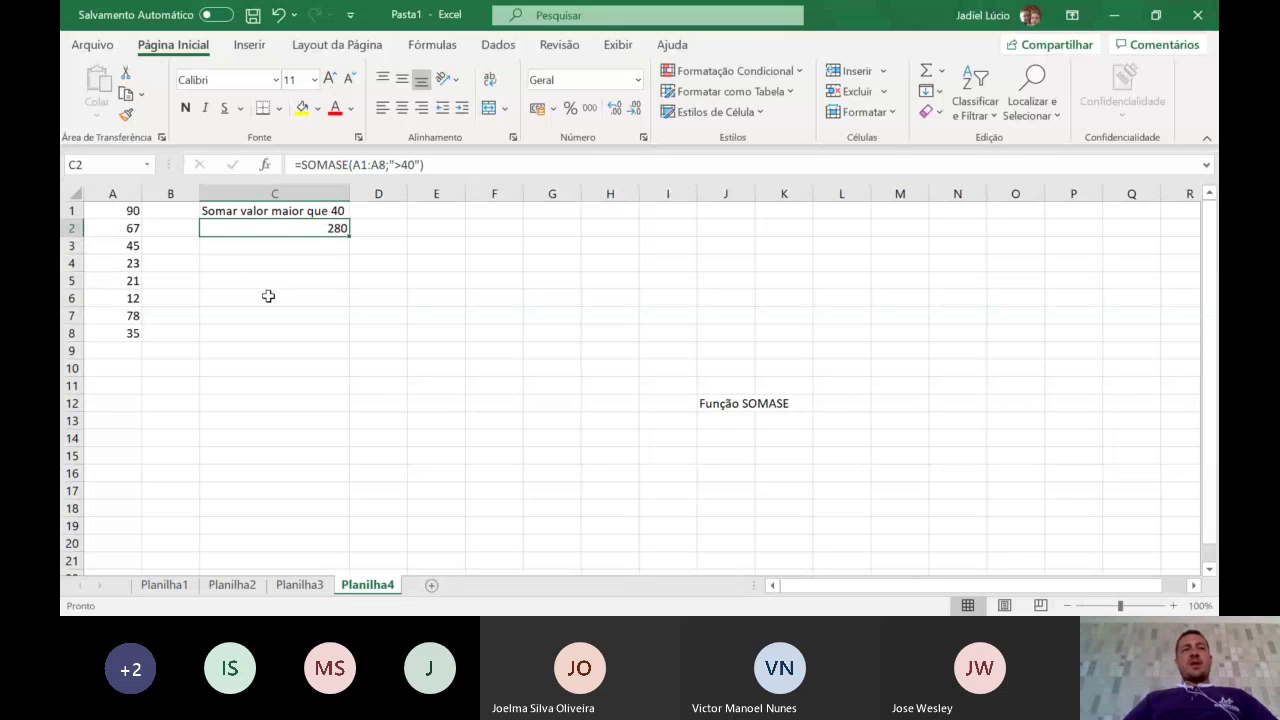
left_click(127, 333)
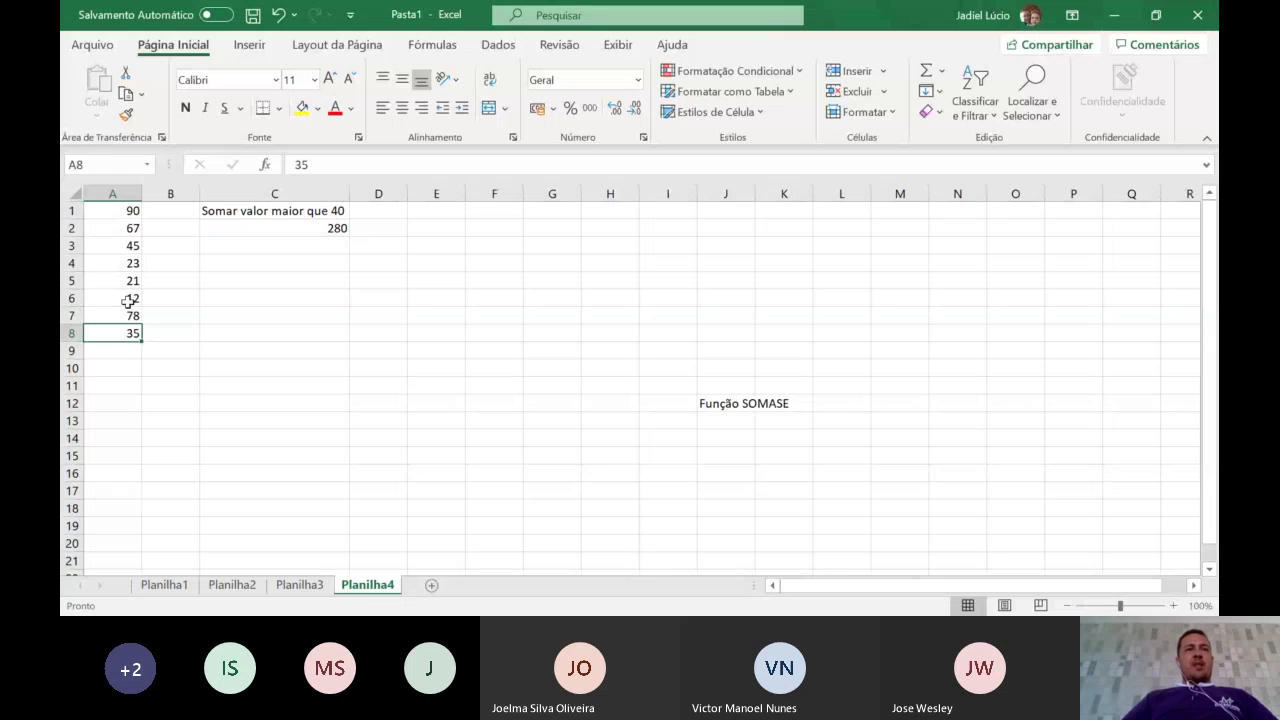
left_click(129, 299)
left_click(127, 283)
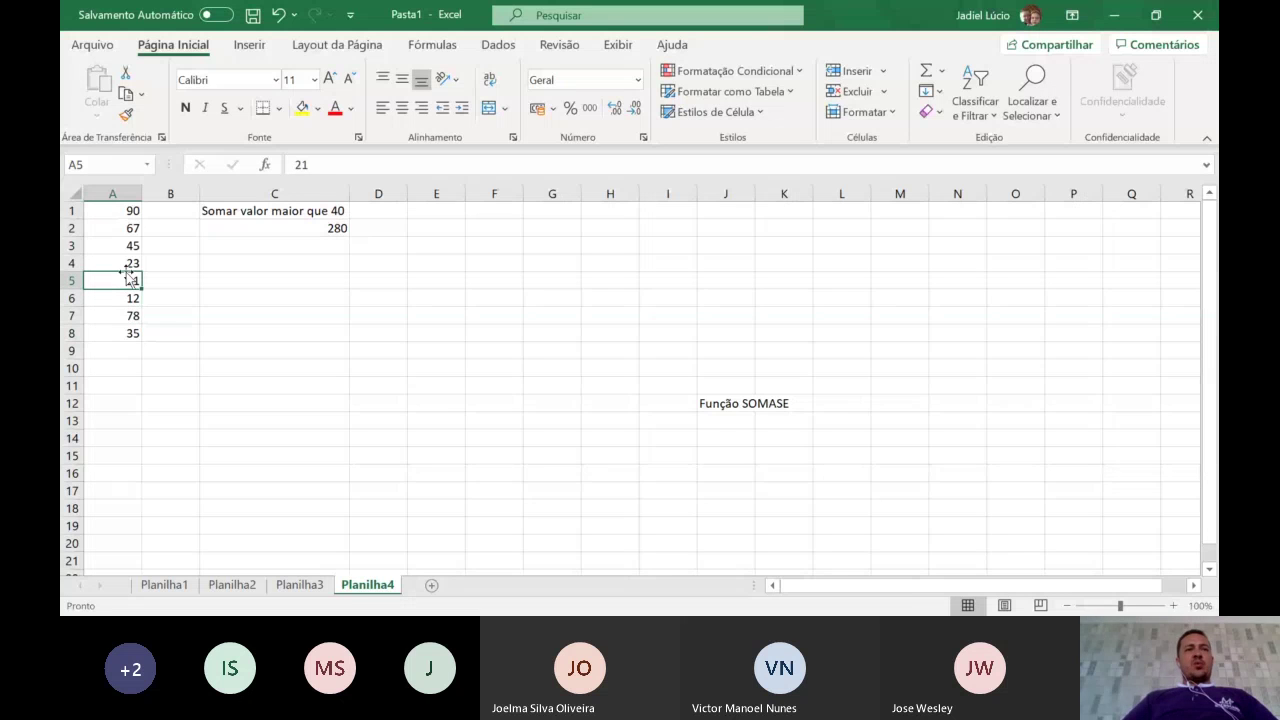
left_click(128, 265)
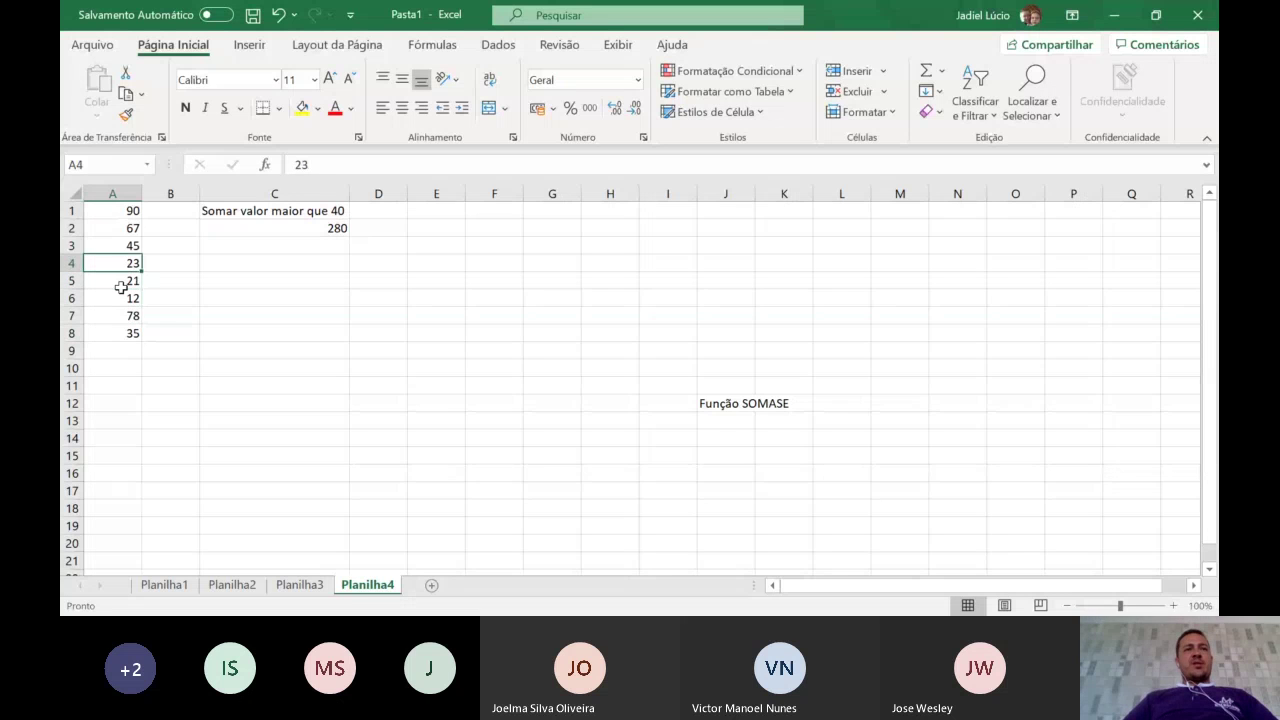
- Enter the comparison formula =SOMA(A1+A2+A3+A7) in cell D8, adding only the values above 40
left_click(369, 337)
type("=")
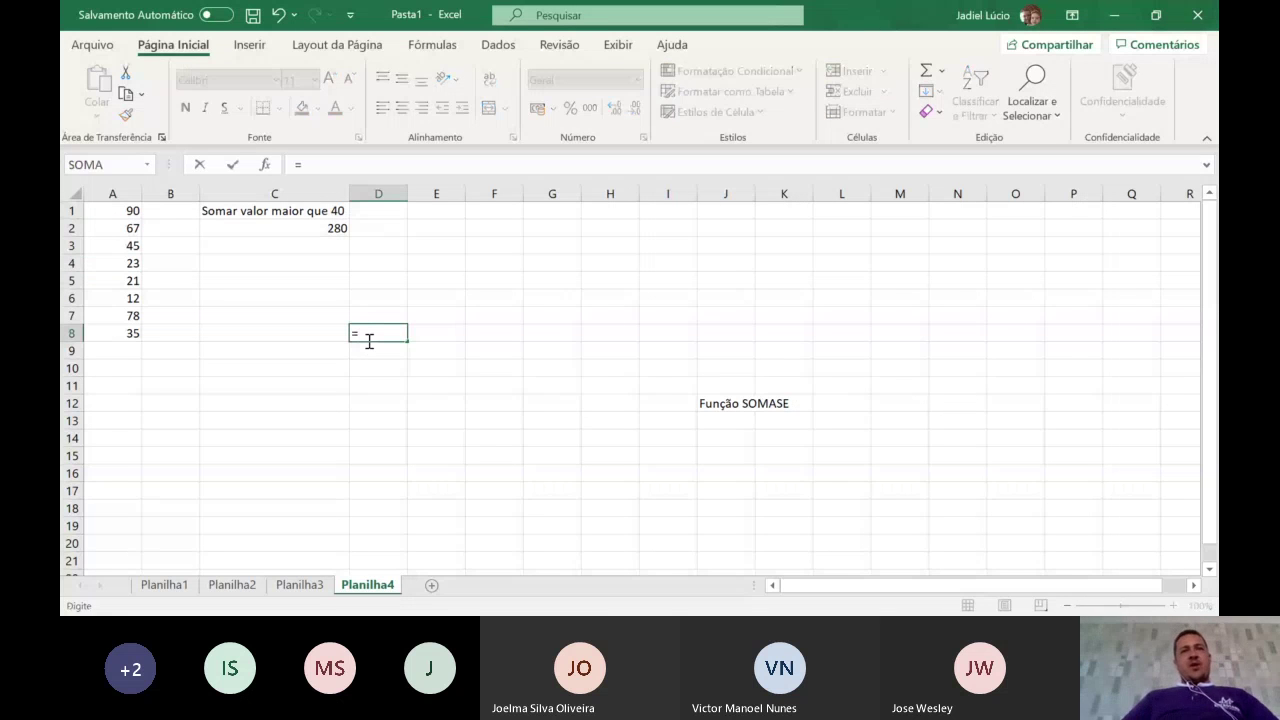
type("Soma")
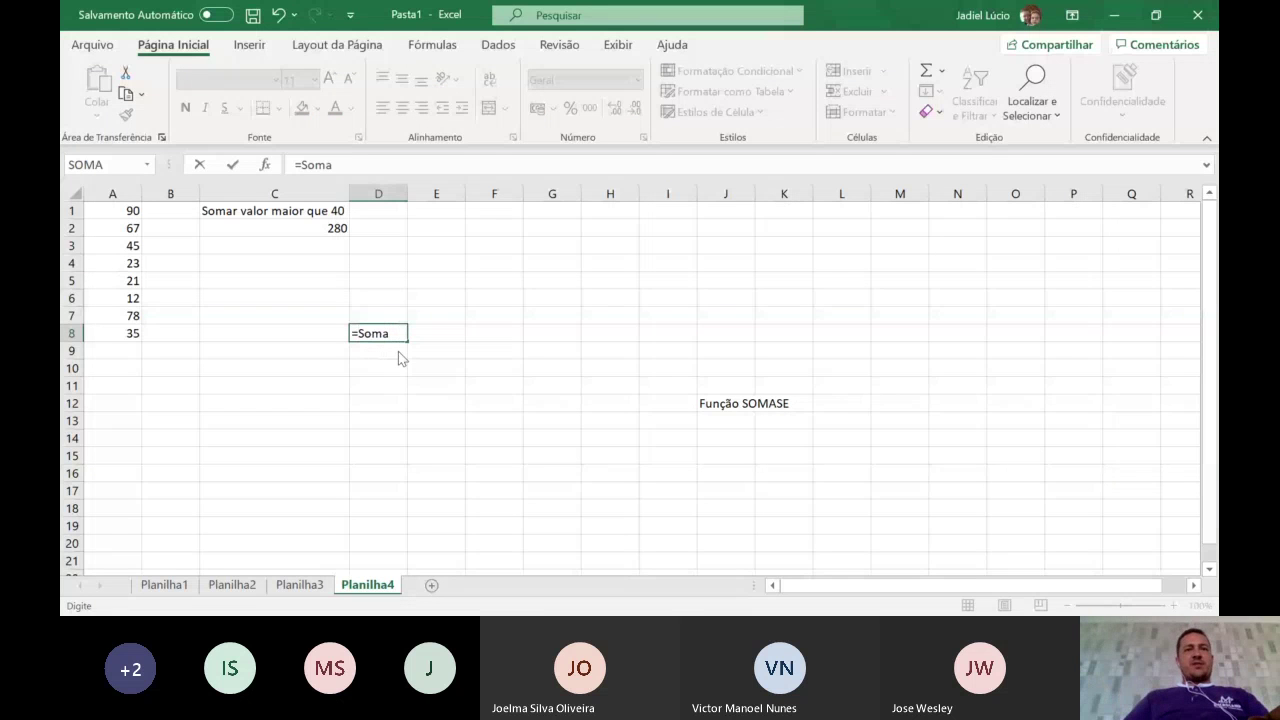
type("(")
left_click(130, 211)
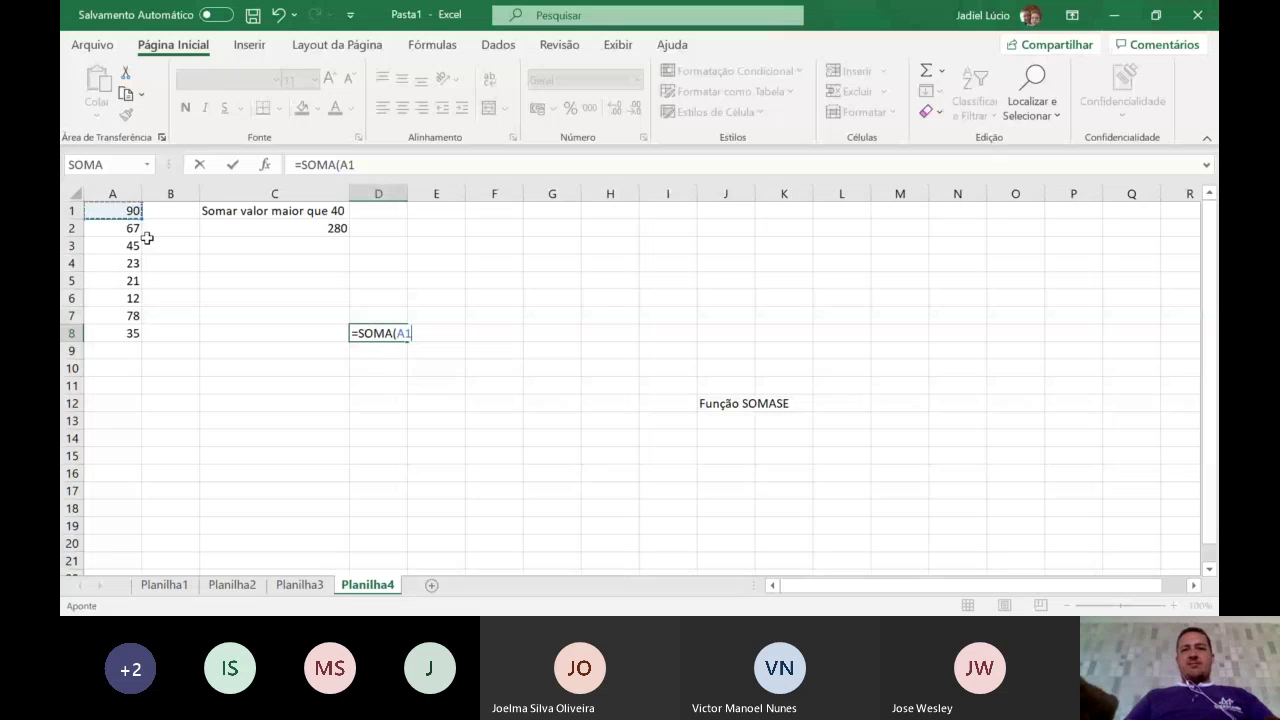
type("+")
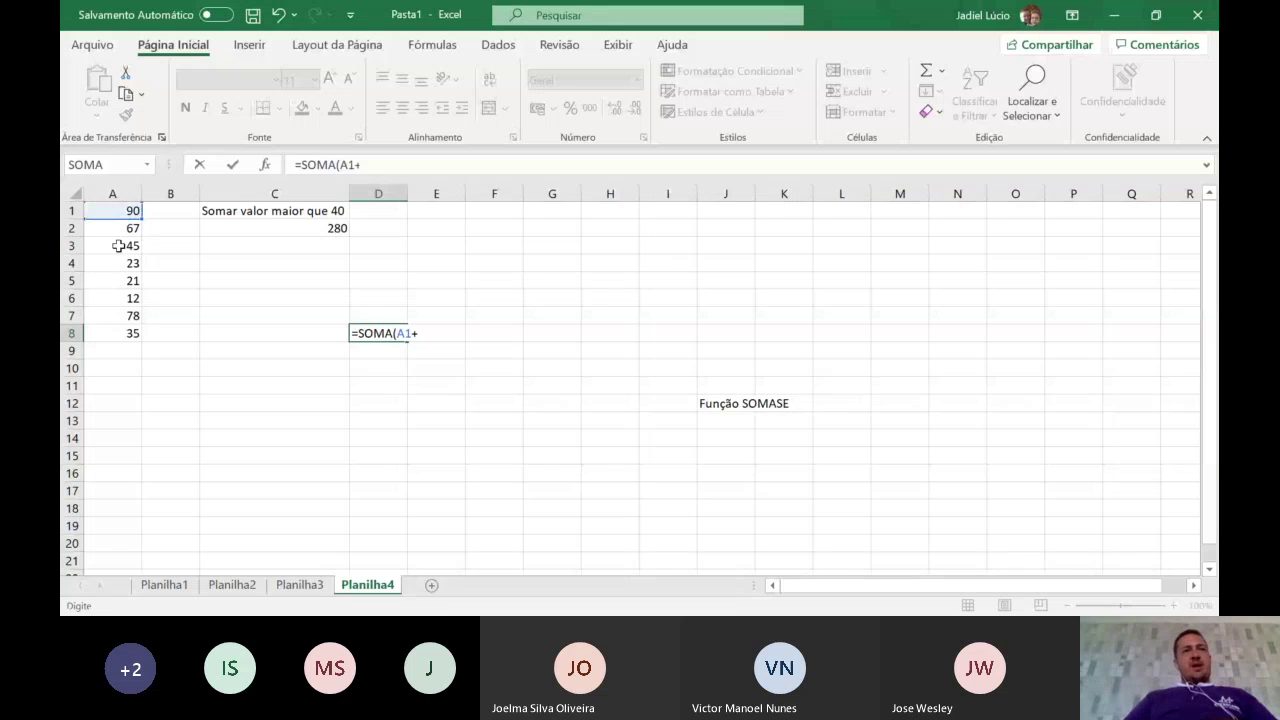
left_click(126, 232)
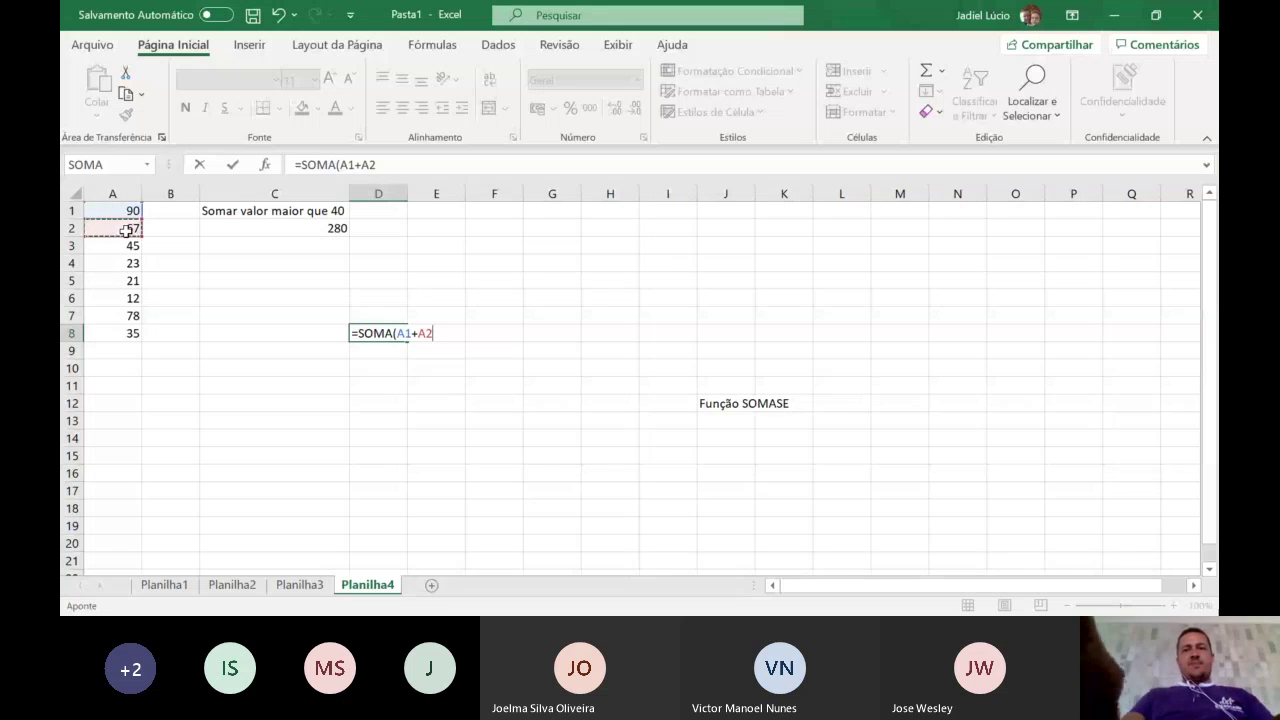
type("+")
left_click(116, 248)
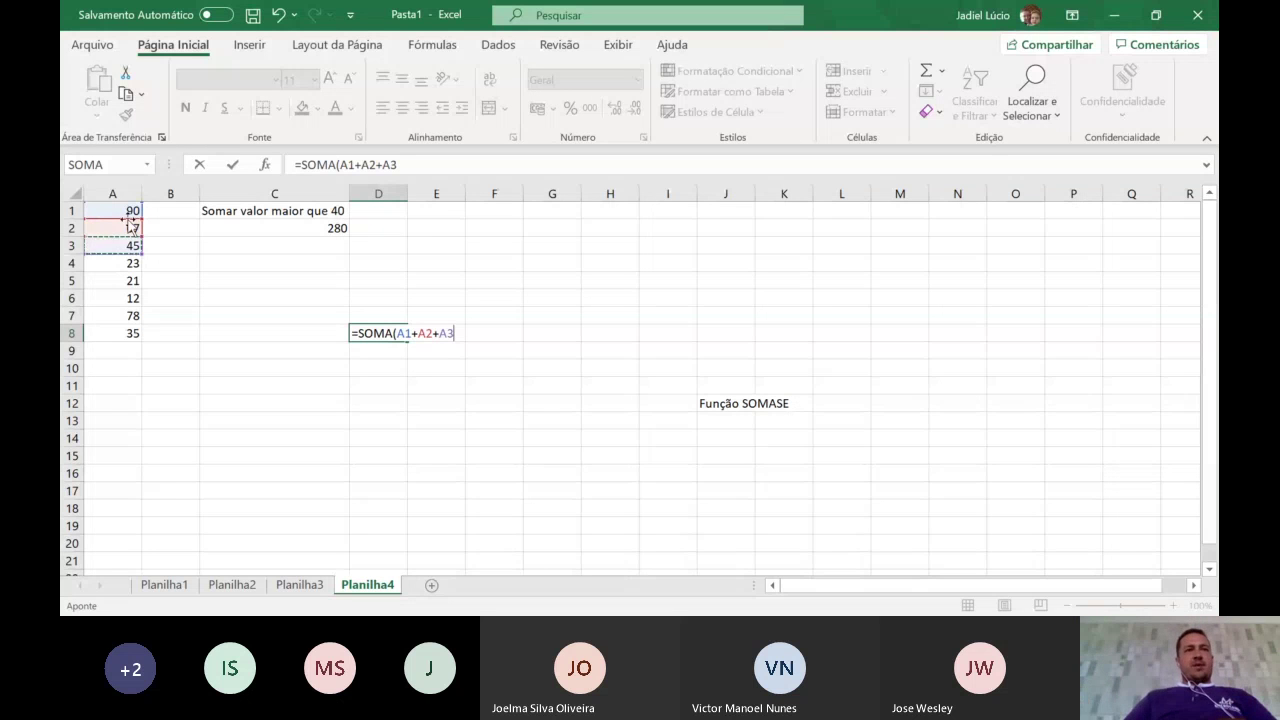
left_click(129, 230)
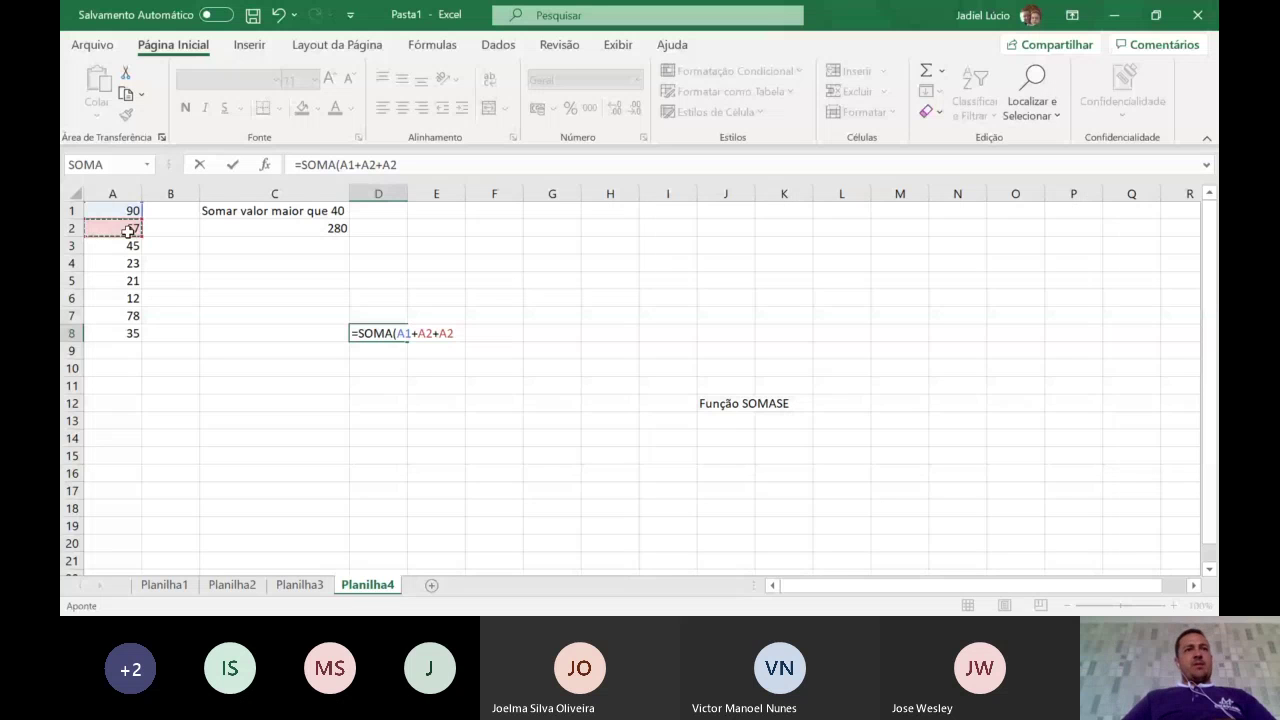
key("BackSpace")
key("BackSpace")
left_click(132, 245)
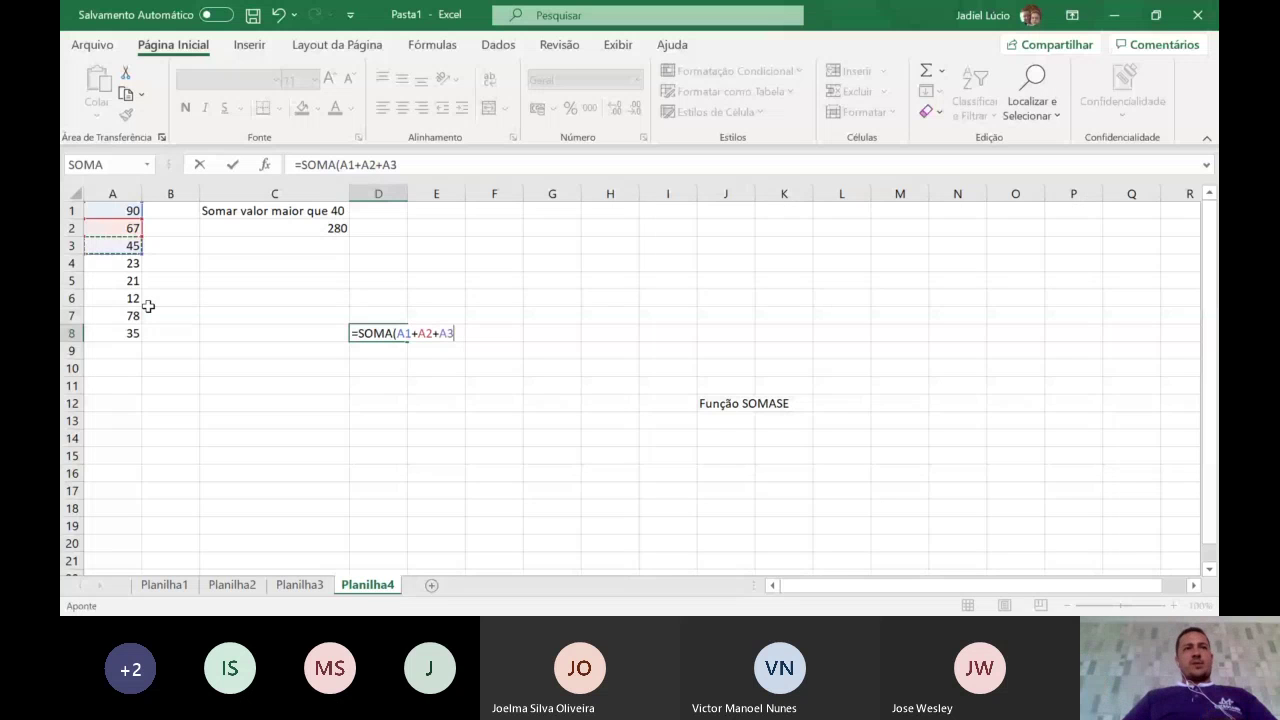
type("+")
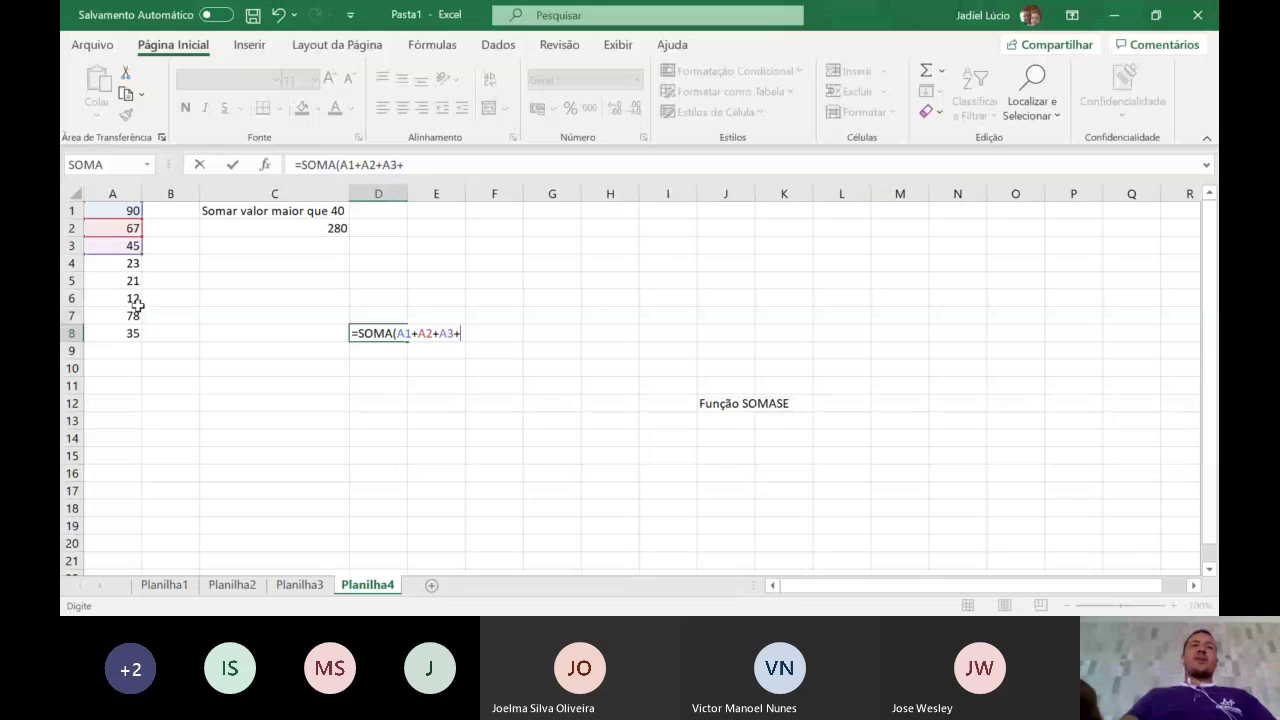
left_click(141, 316)
type(")")
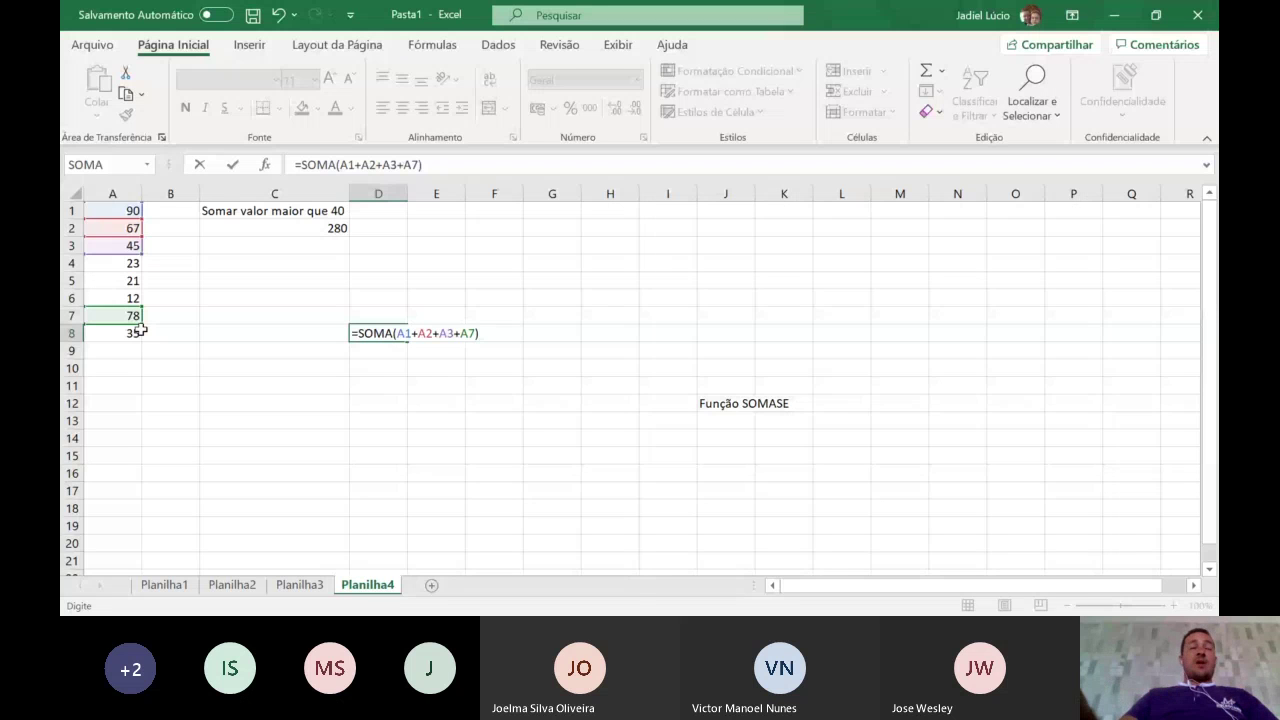
key("Return")
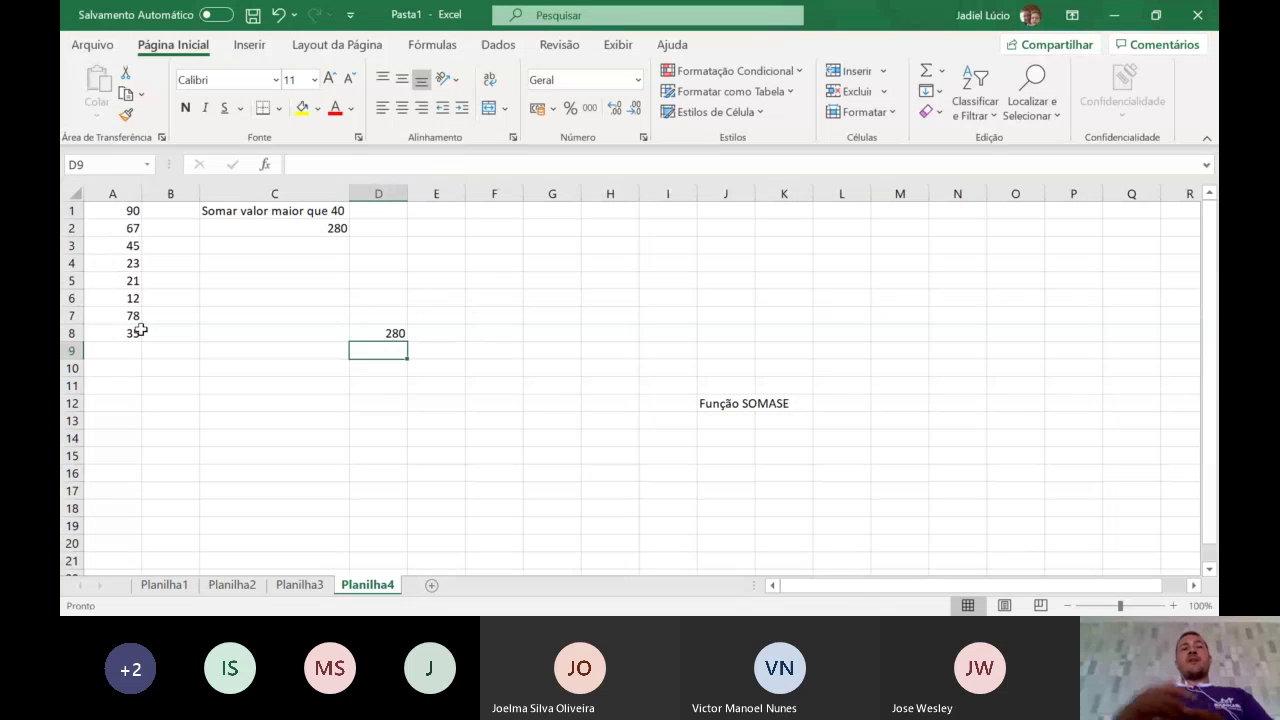
- Check the overall sum of the values in A1:A8 without entering a formula
left_click(141, 330)
key("ctrl+shift+Up")
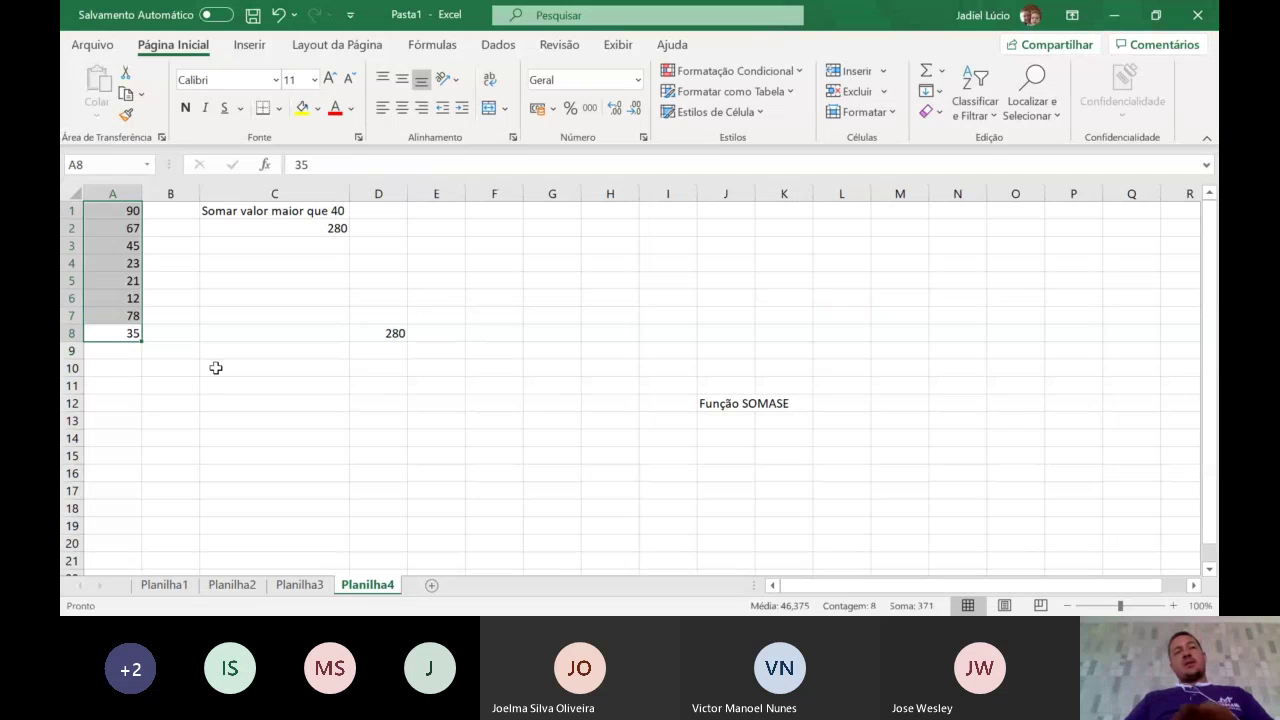
left_click(300, 313)
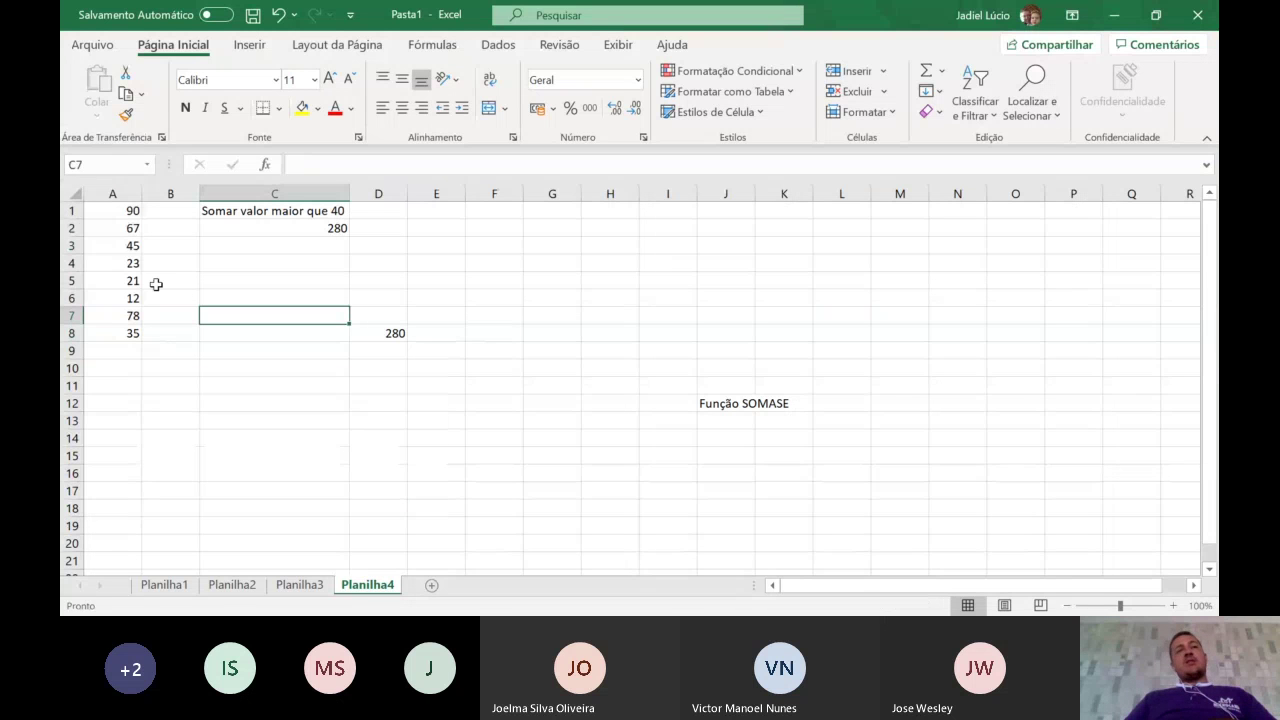
- Change the value in A1 to 20 and compare the results of the formulas in C2 and D8
left_click(126, 213)
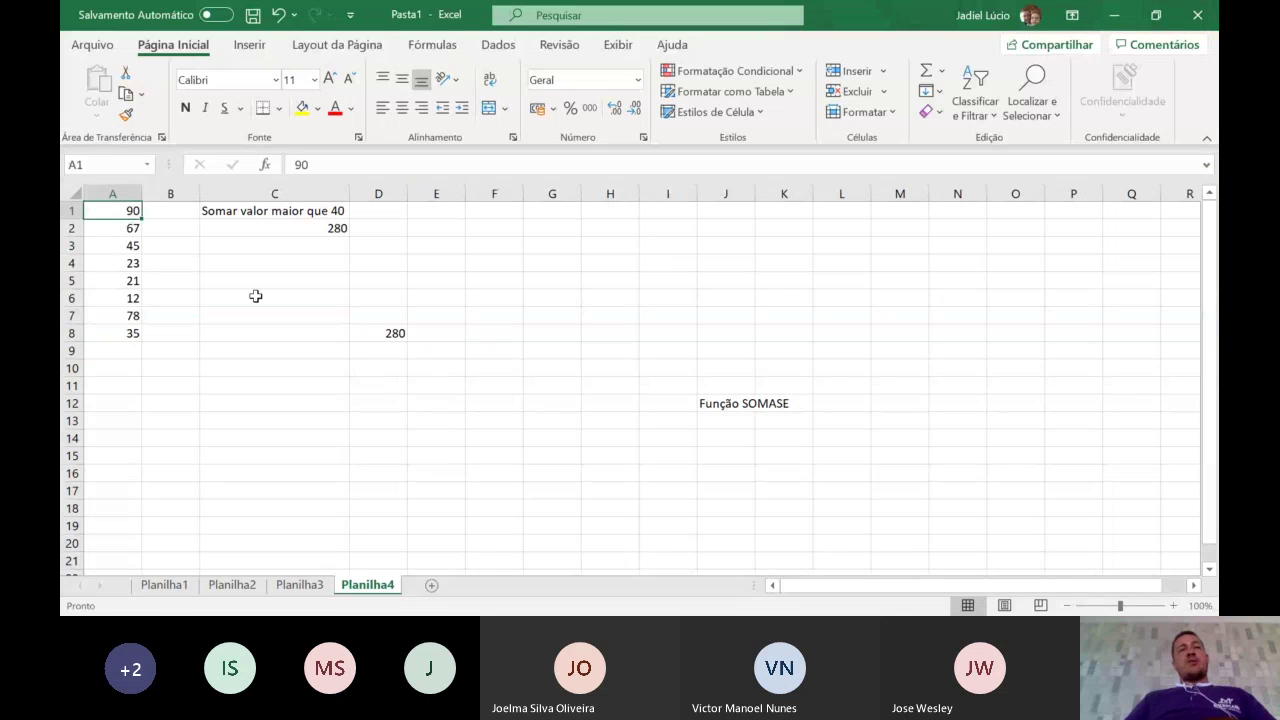
type("20")
key("Return")
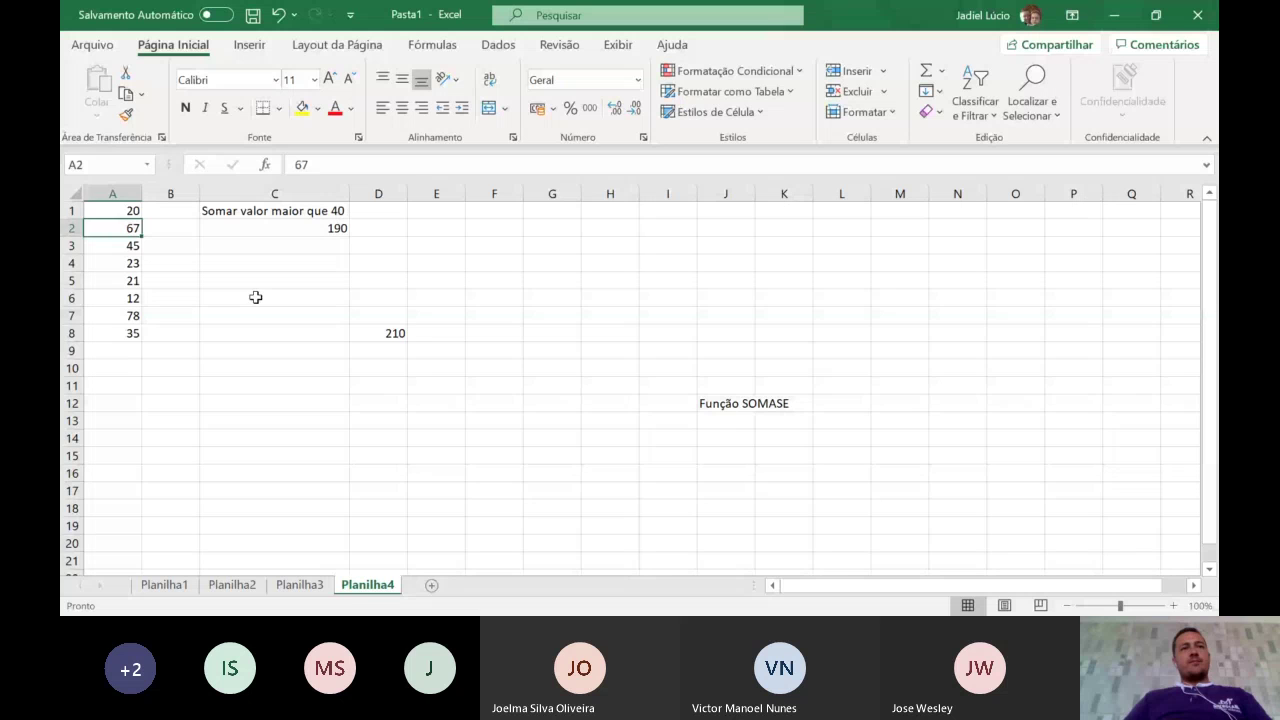
left_click(379, 333)
left_click(324, 228)
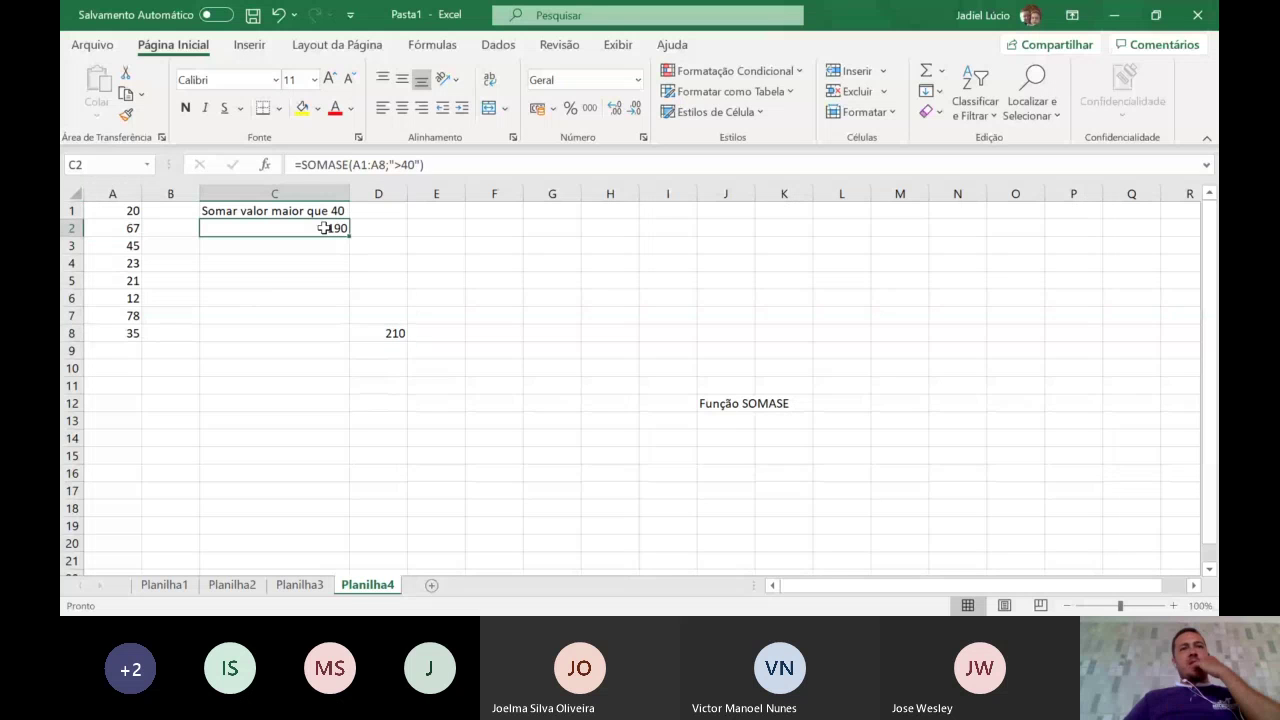
- Delete the SOMA formula from D8 and select the SOMASE result in C2
left_click(387, 330)
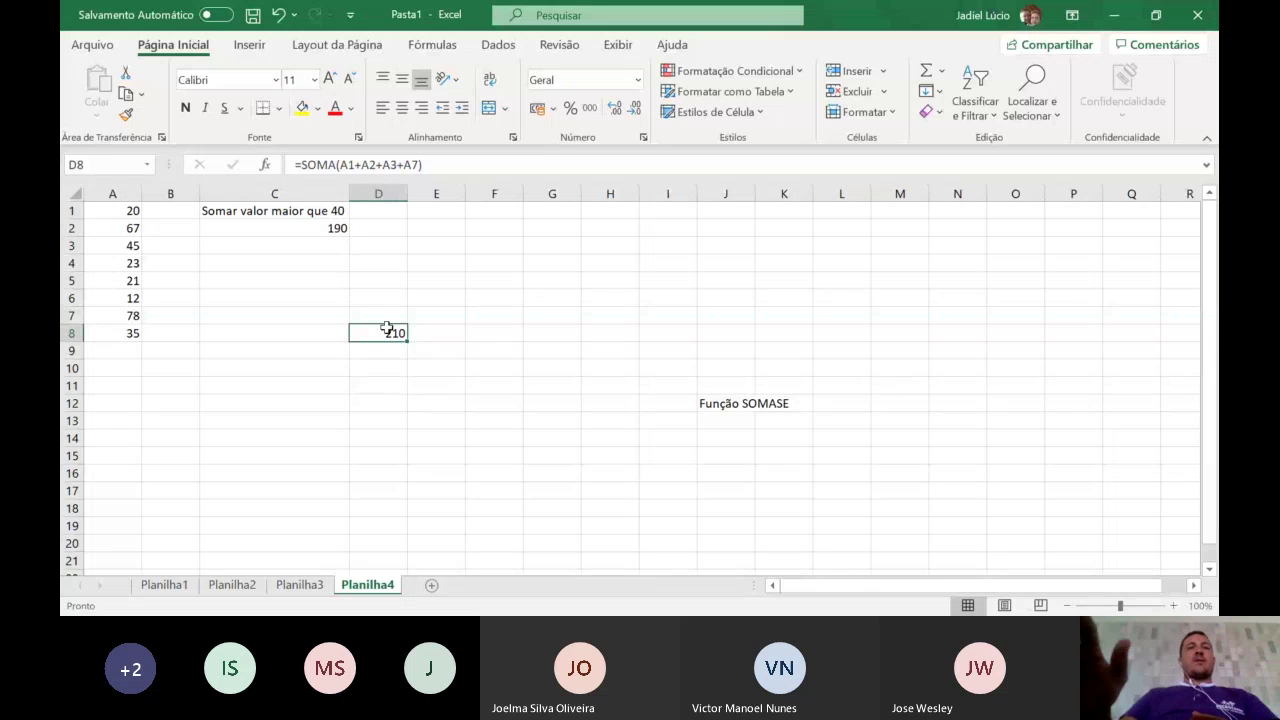
key("Delete")
left_click(318, 314)
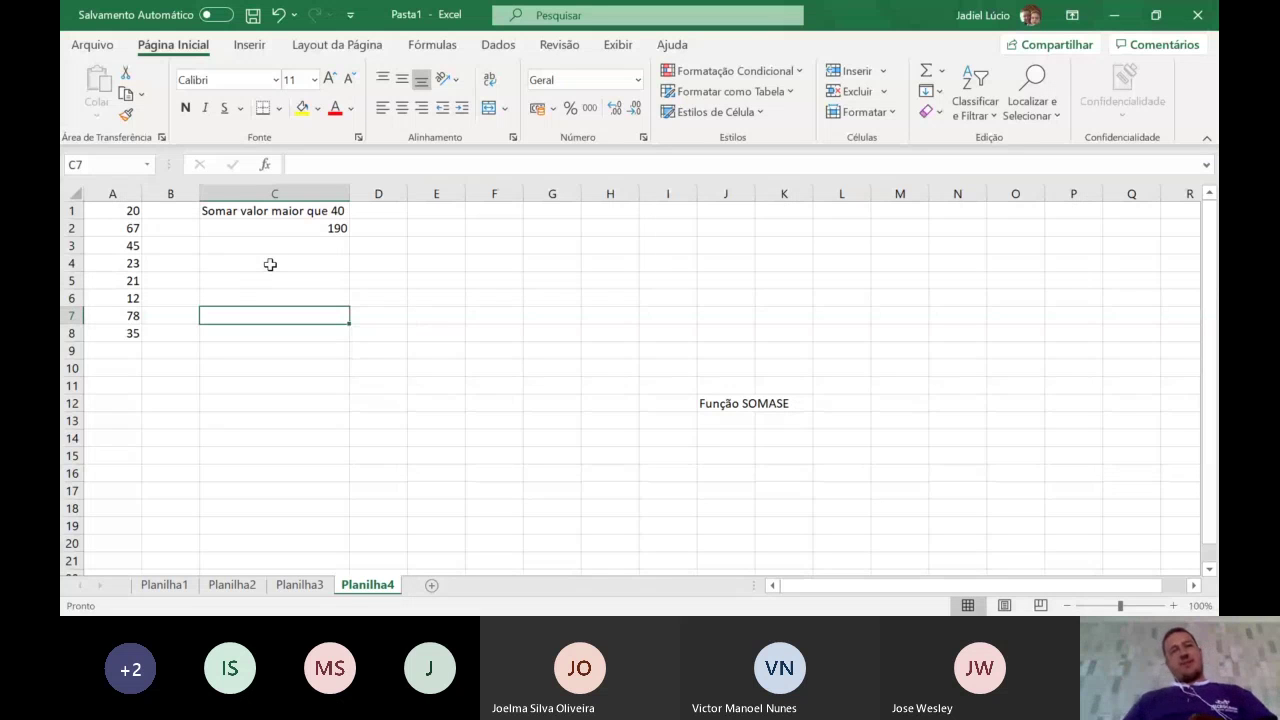
left_click(335, 230)
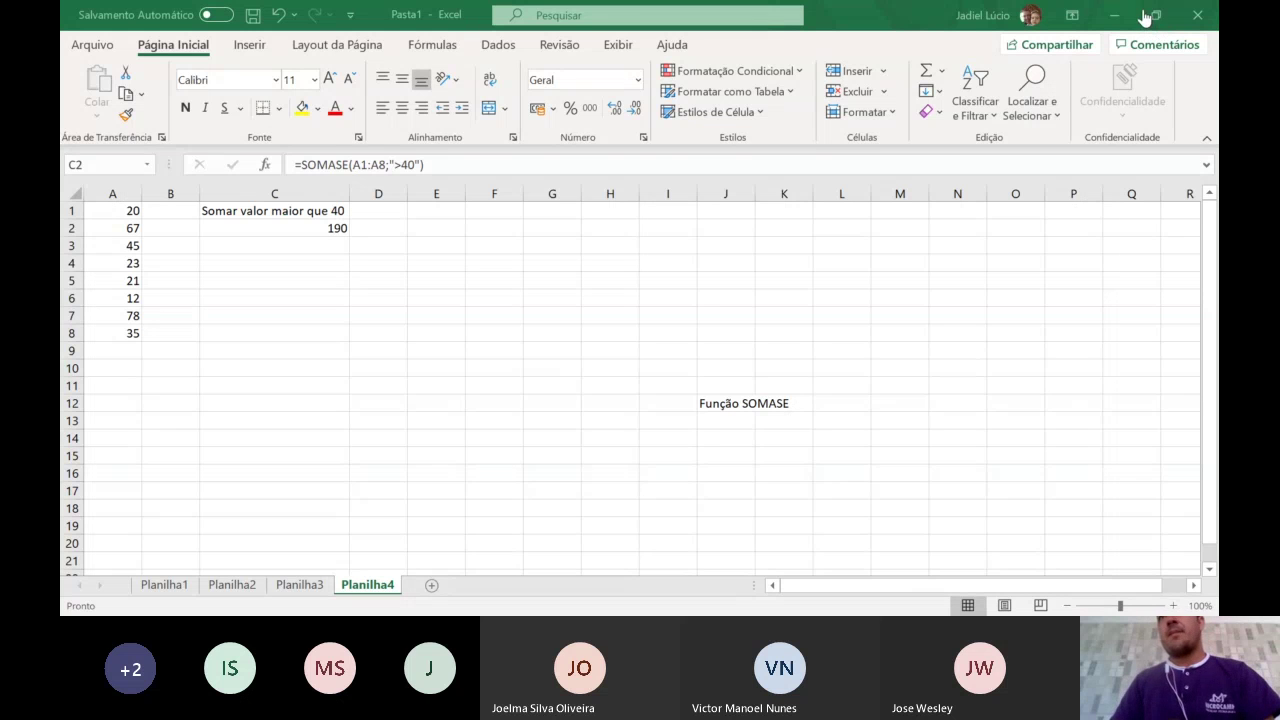
- Add a new blank worksheet after Planilha4
left_click(447, 385)
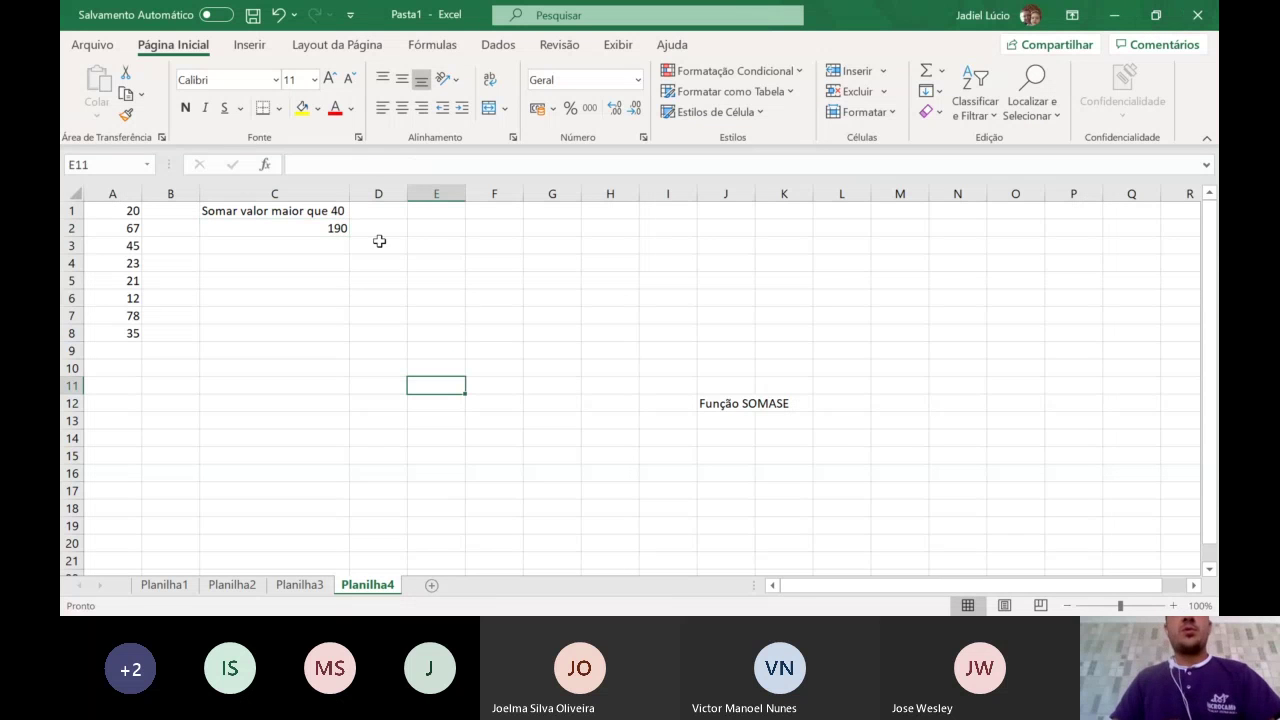
left_click(430, 588)
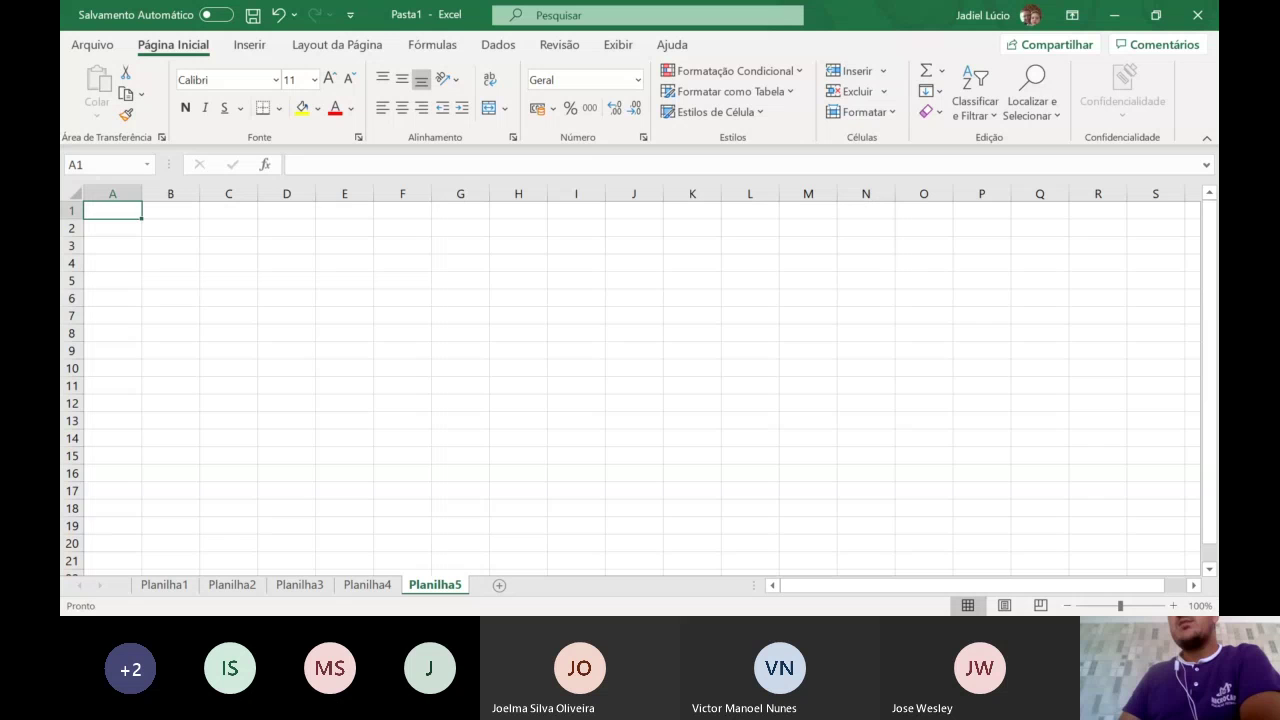
left_click(981, 543)
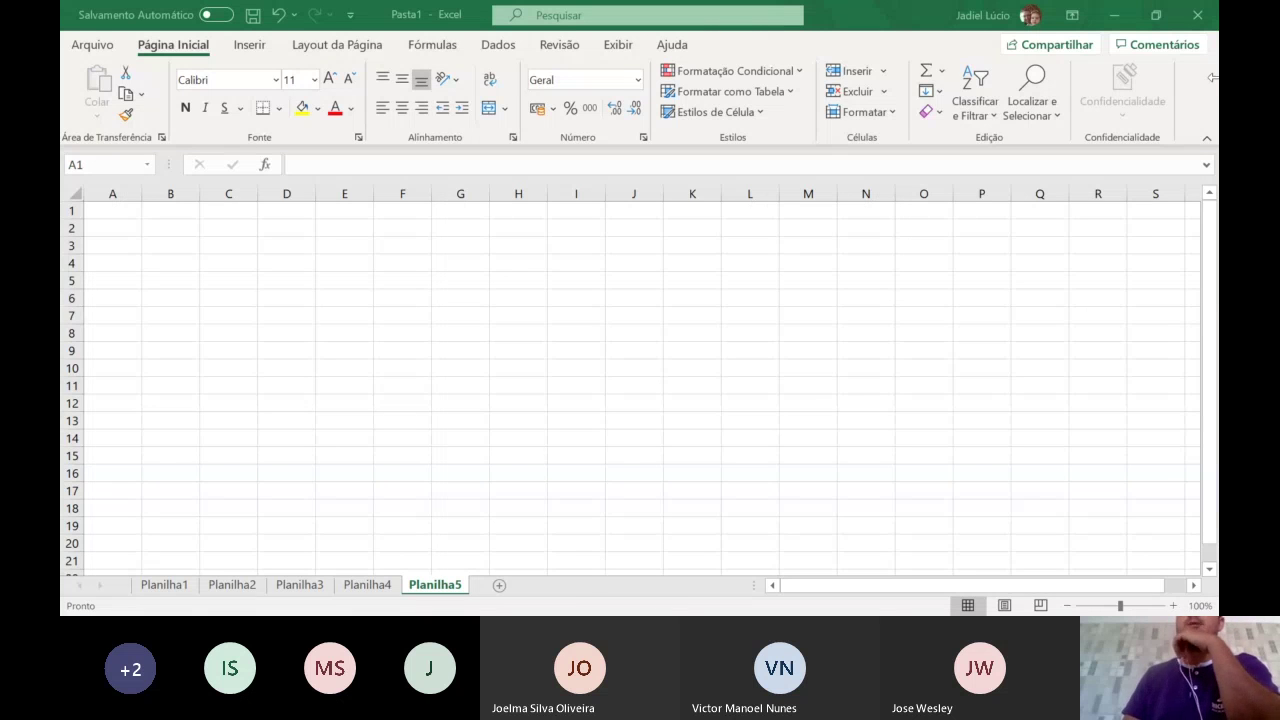
left_click(1141, 14)
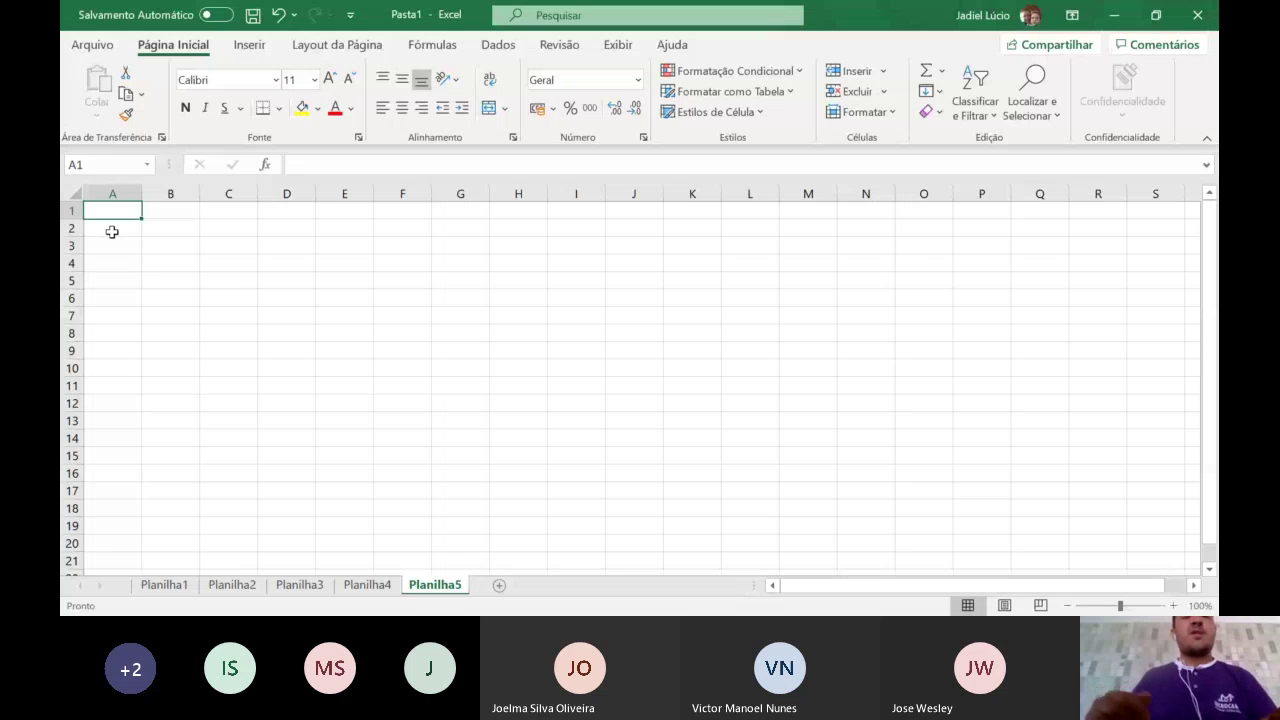
- Enter the title Resultado de Médias dos Alunos in cell A1 of the new sheet
type("Res")
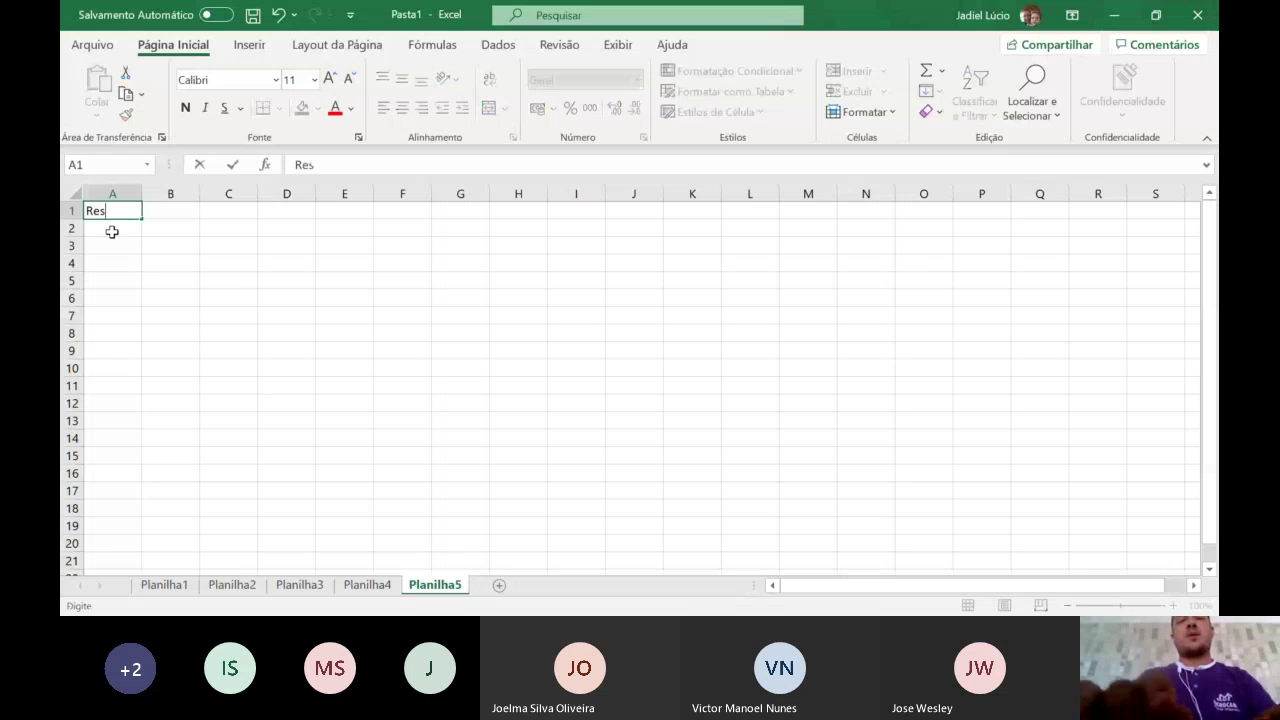
type("ultado d")
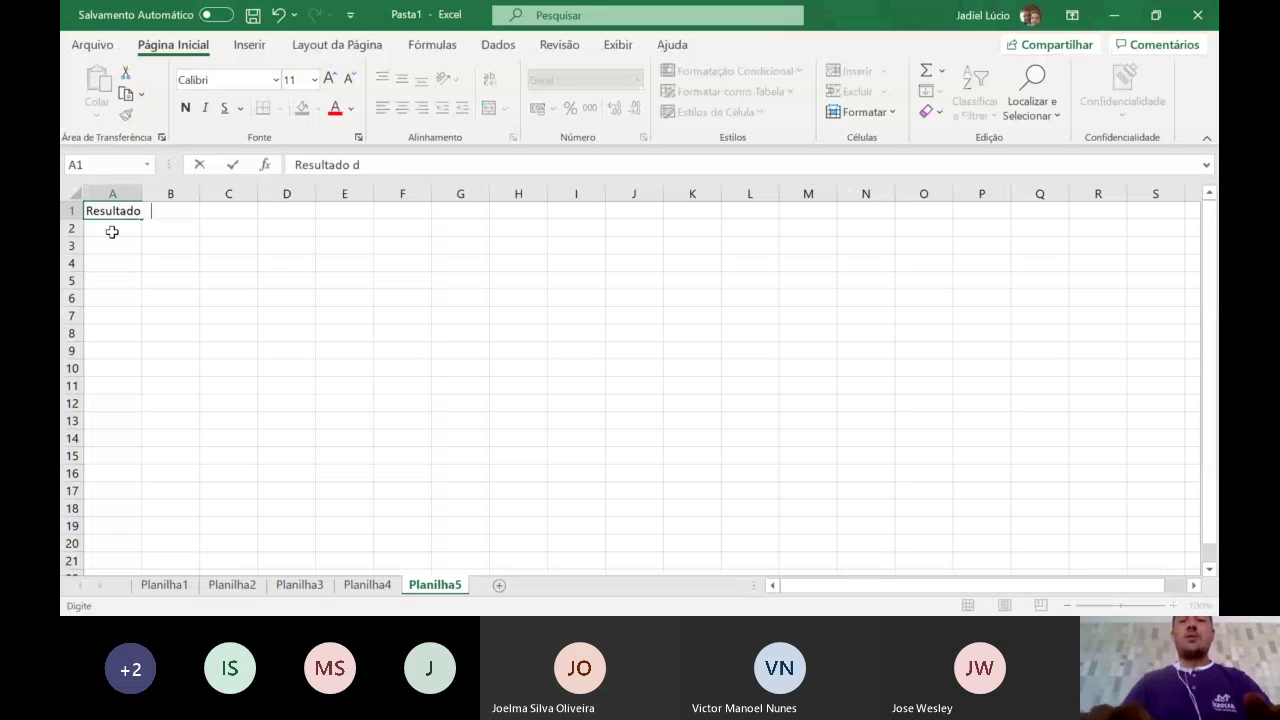
type("e Médias ")
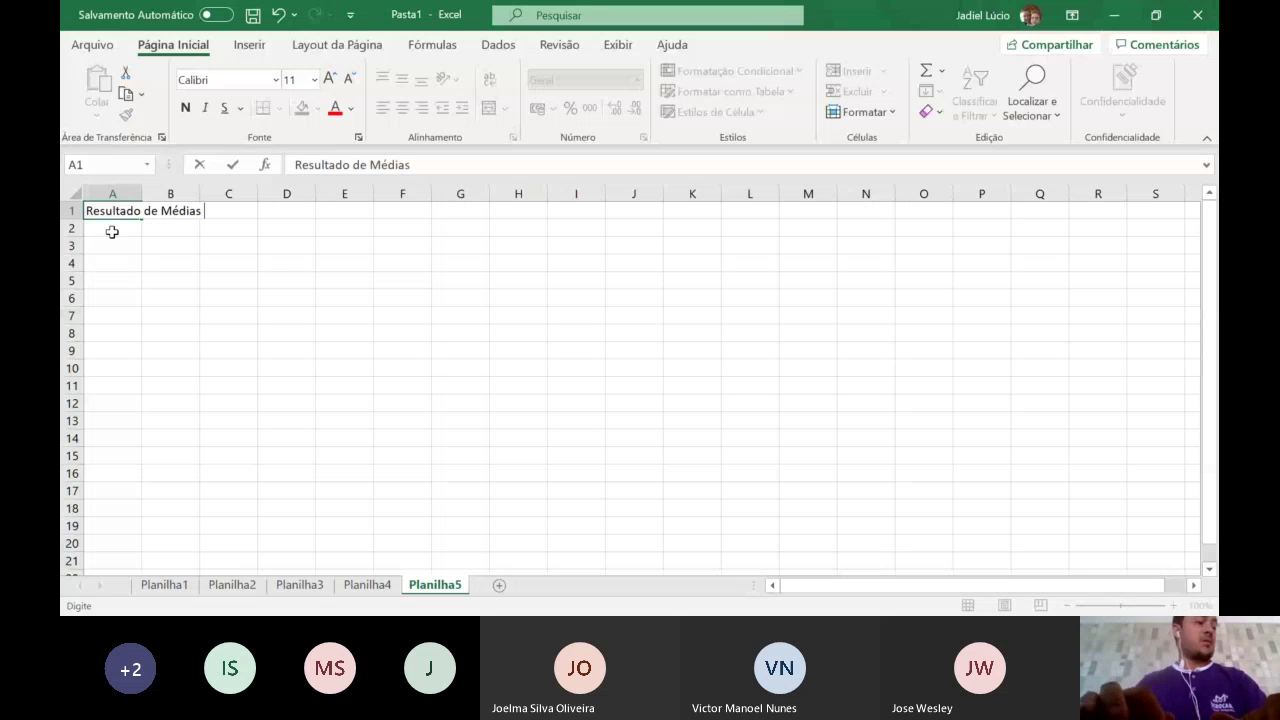
type("dos ")
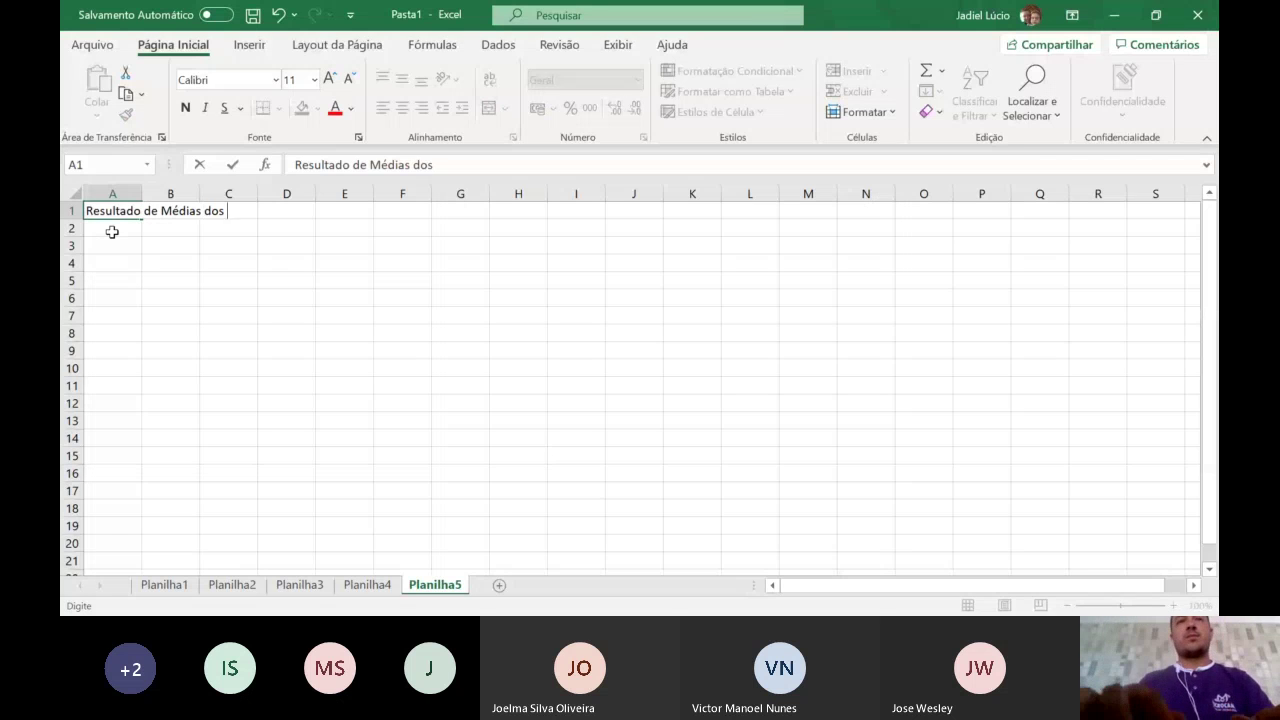
type("Alunos")
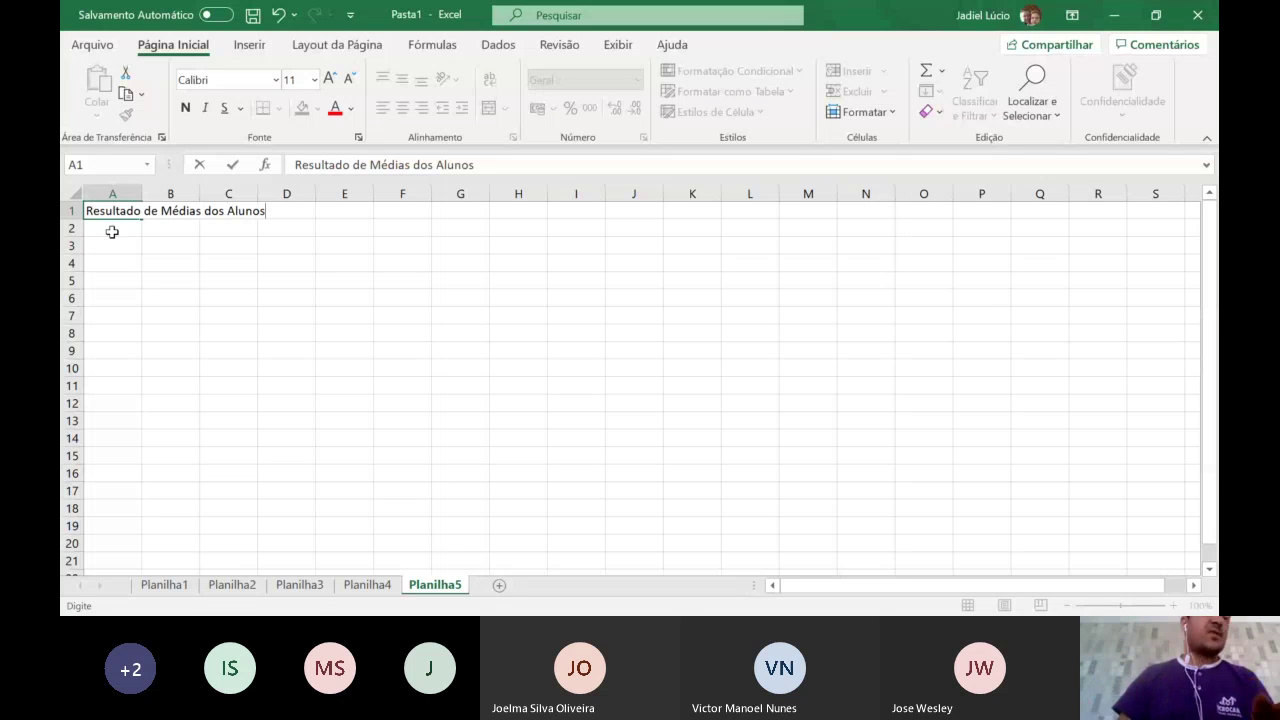
- Enter the column headers Aluno in A2 and 1° bimestre in B2
left_click(112, 231)
type("Aluno")
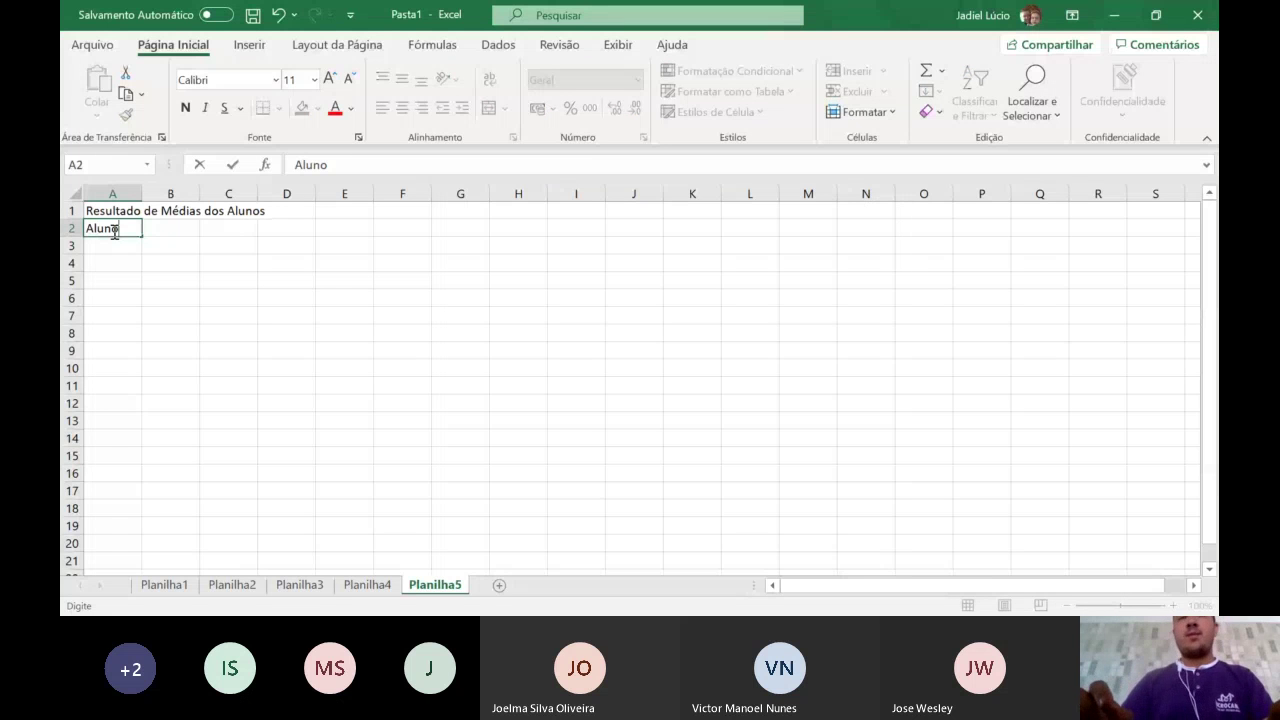
key("Tab")
type("1")
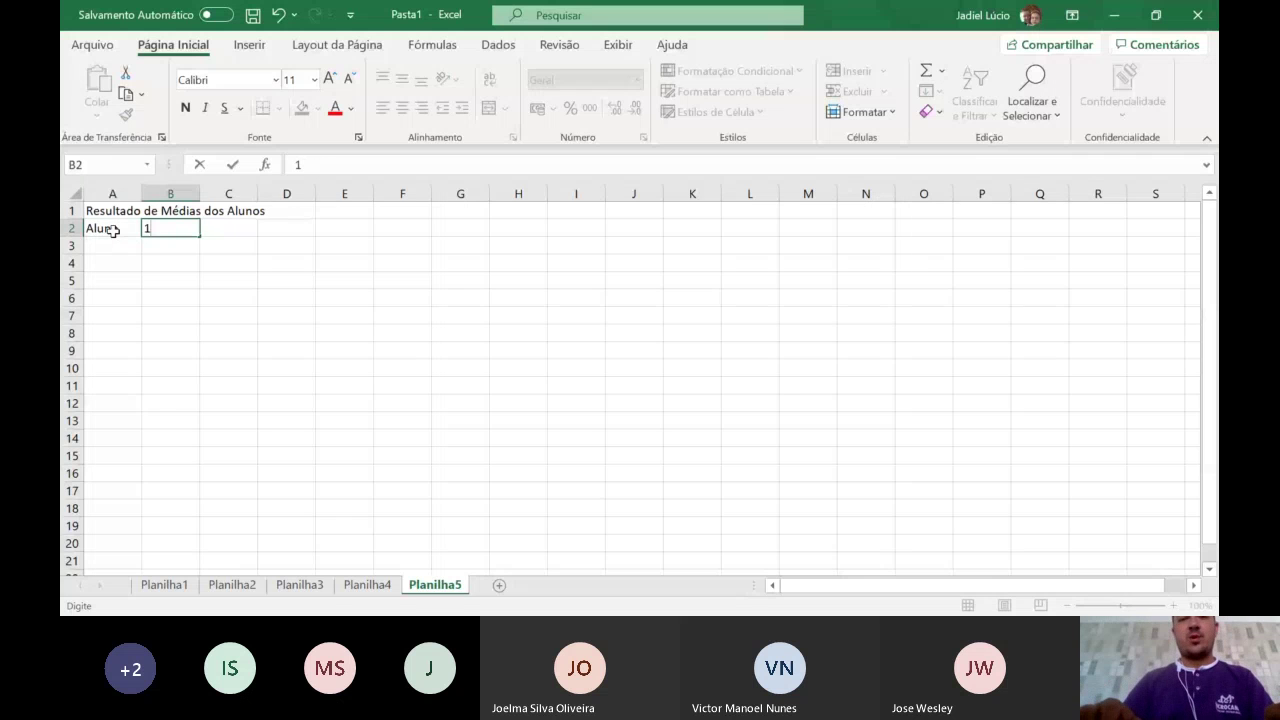
type("° bimestre")
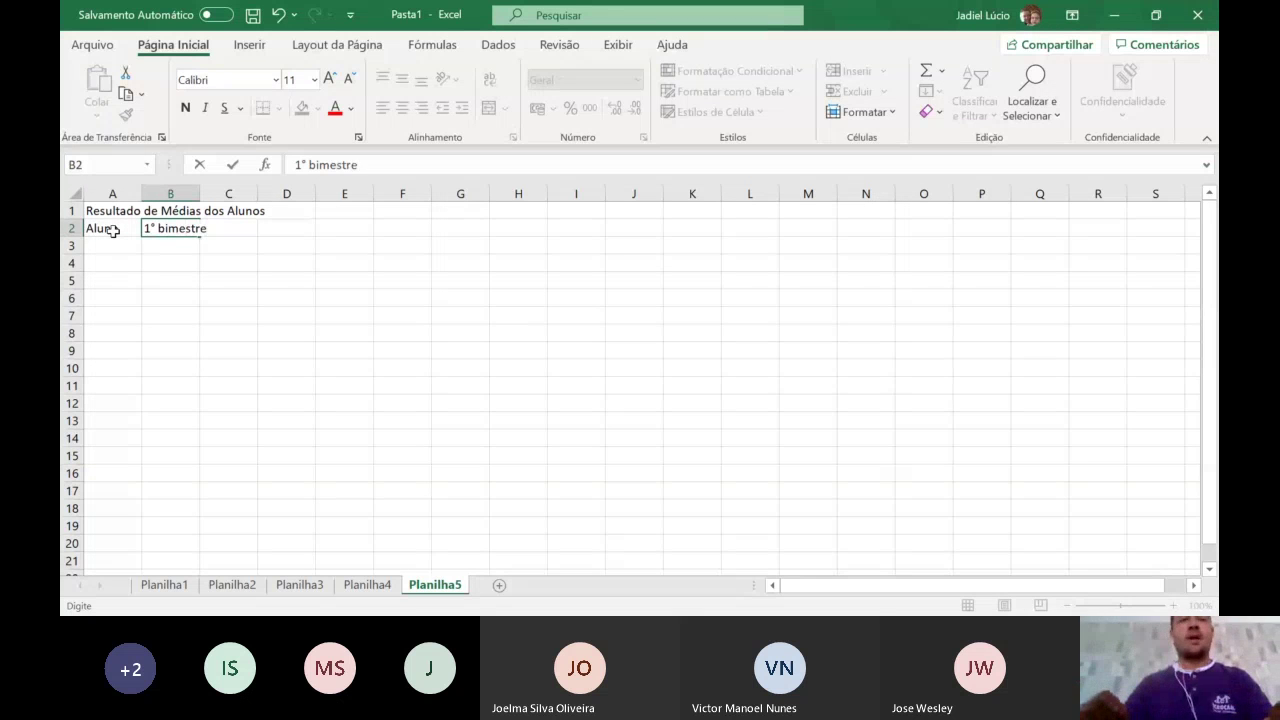
key("Tab")
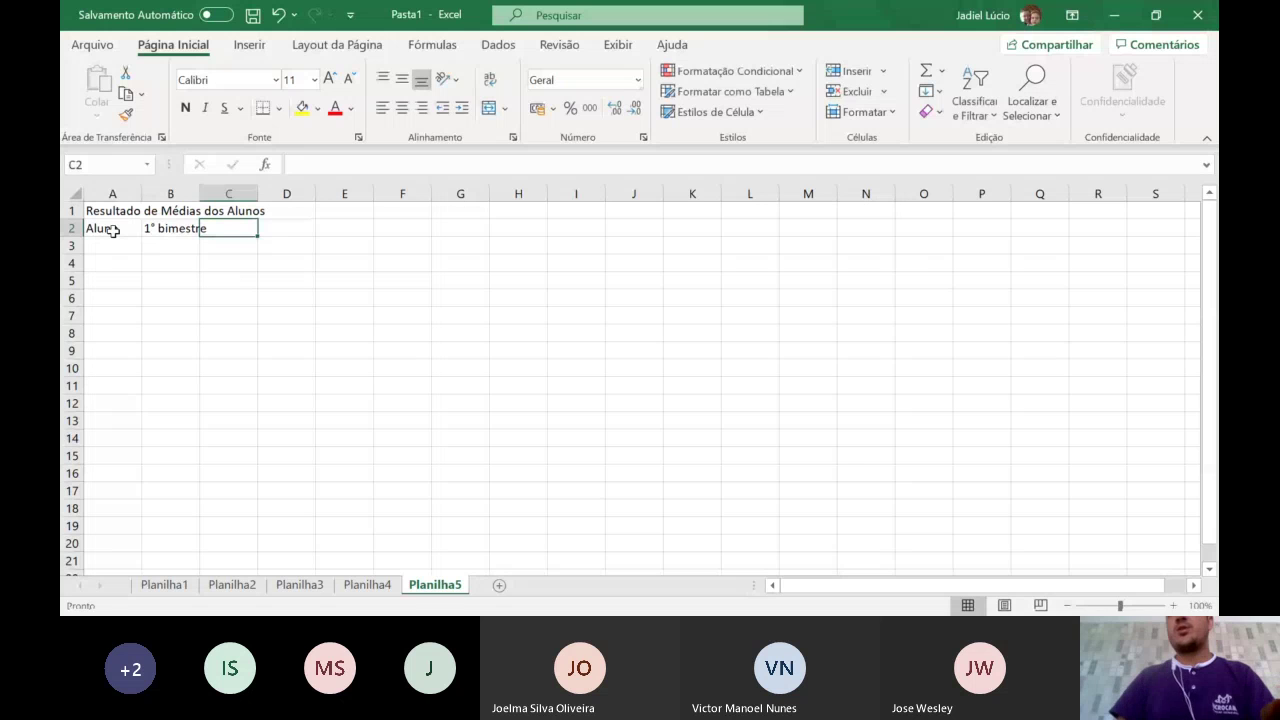
- Fit the width of column B to its header and select cell B2
double_click(200, 194)
left_click(175, 229)
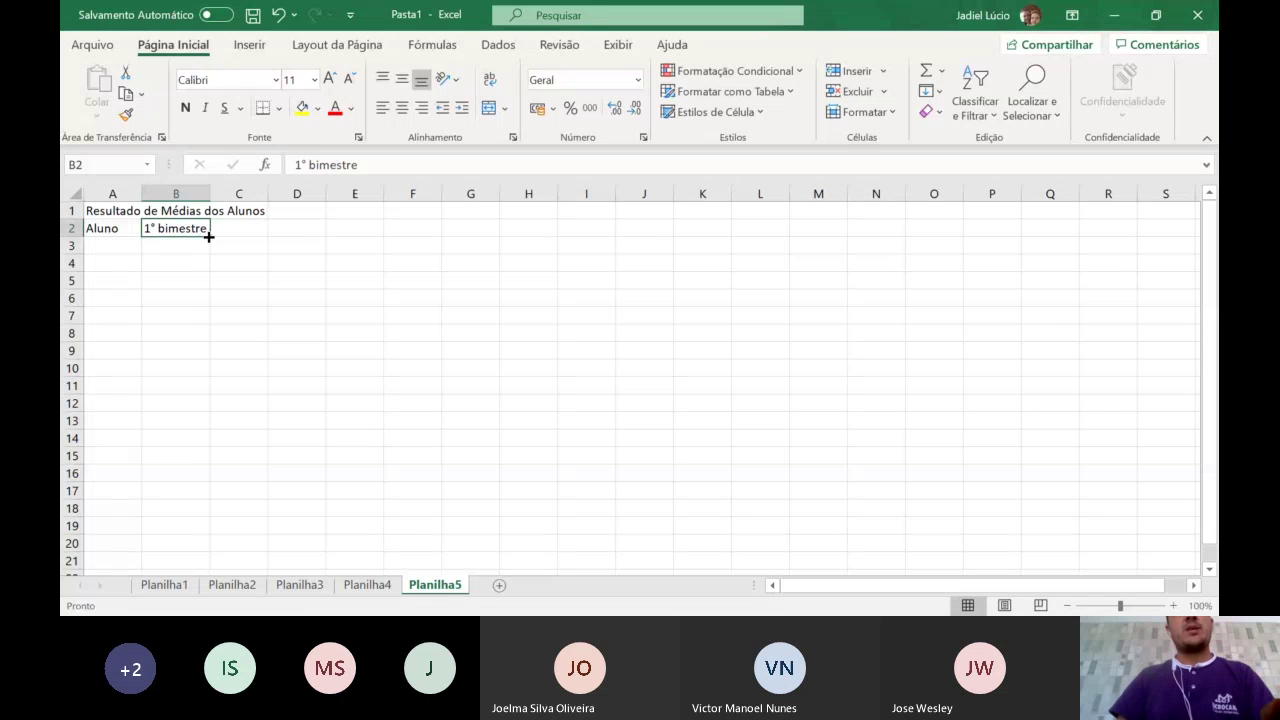
mouse_move(209, 236)
left_mouse_down()
mouse_move(494, 234)
mouse_move(208, 234)
left_mouse_up()
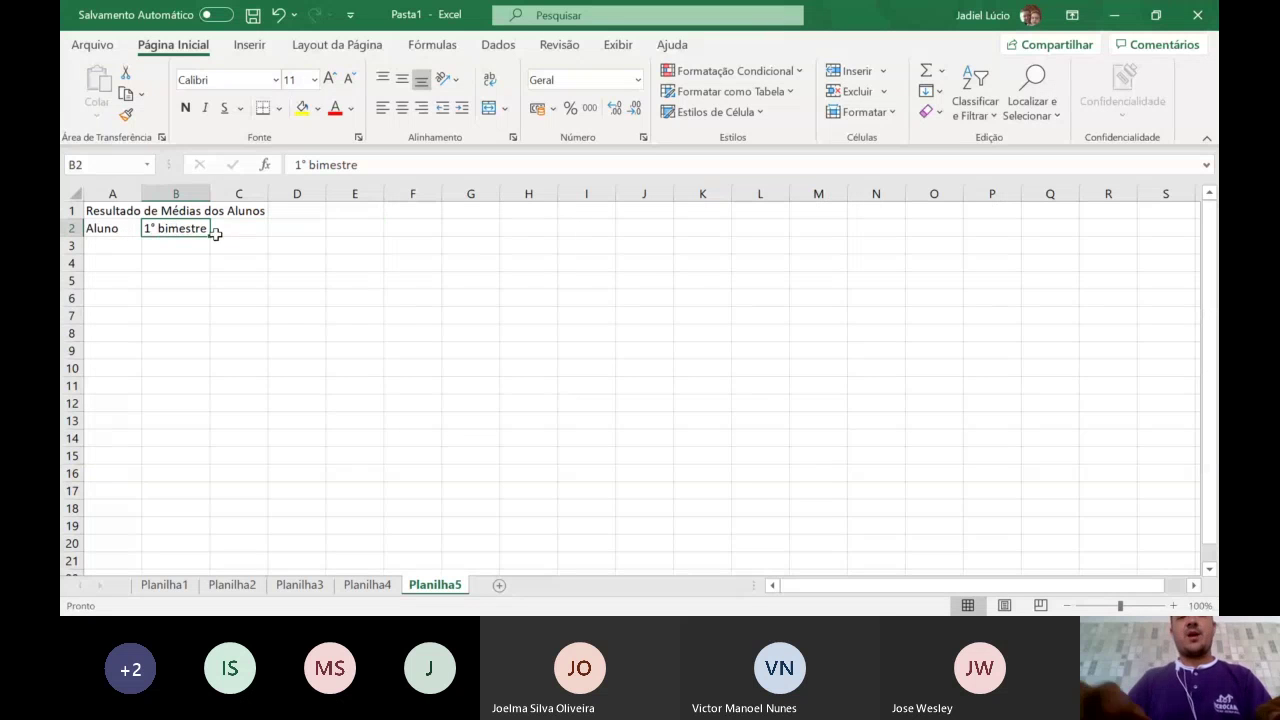
- Replace the header in B2 with Nota1 and fill the series across to Nota4 in E2
type("Nota")
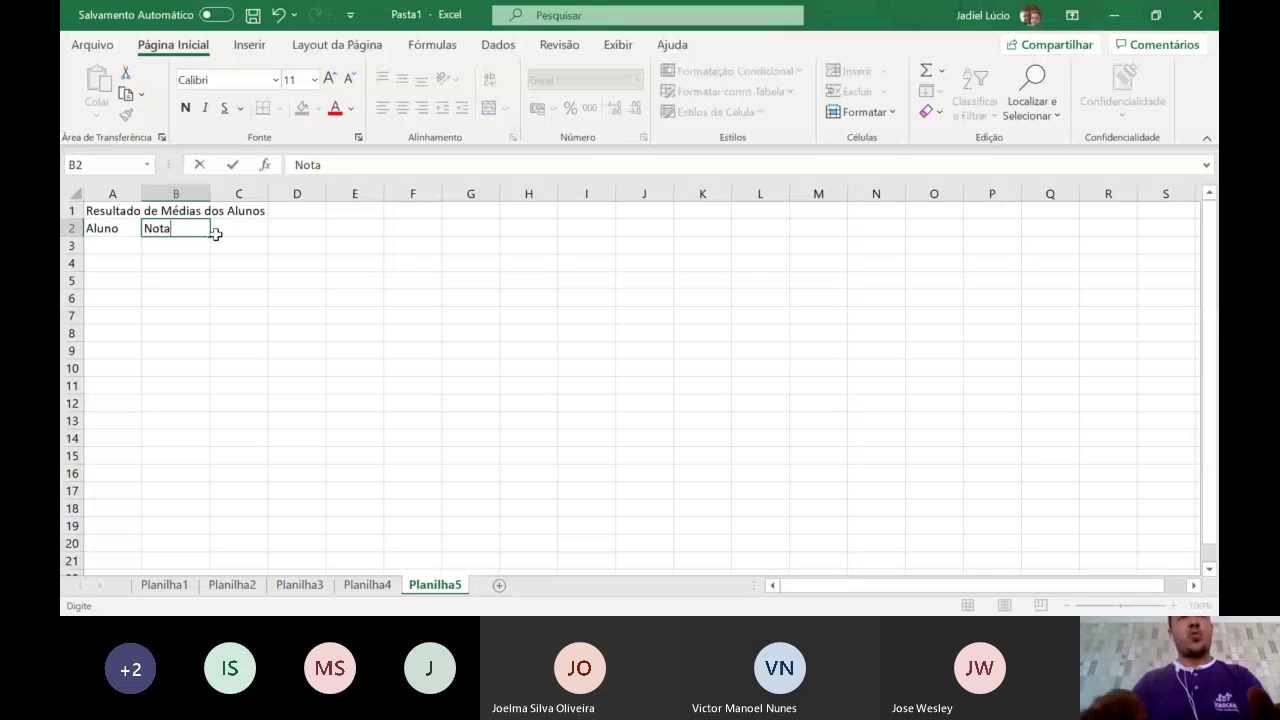
type("1")
key("Return")
left_click(193, 227)
left_click_drag(210, 234, 383, 236)
- Enter the header Média in cell F2
left_click(425, 231)
type("Média")
key("Return")
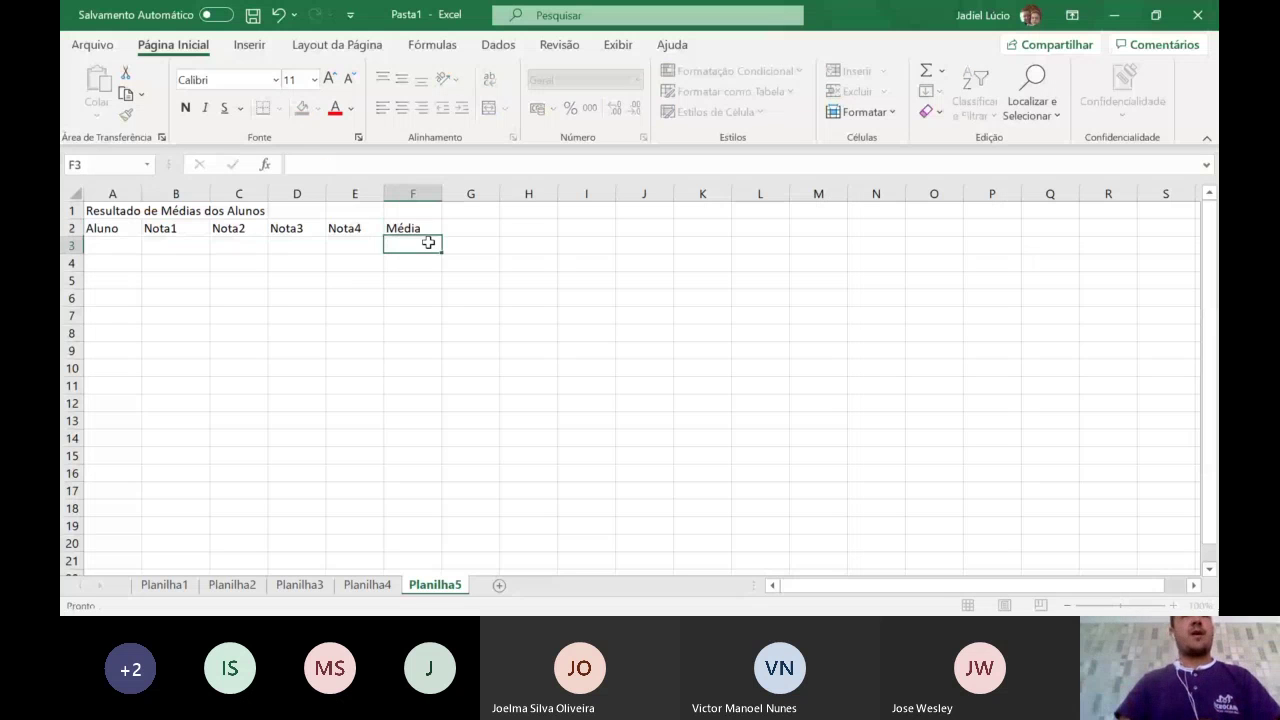
- Enter the first student's full name in A3 and resize column A to fit the name
left_click(98, 246)
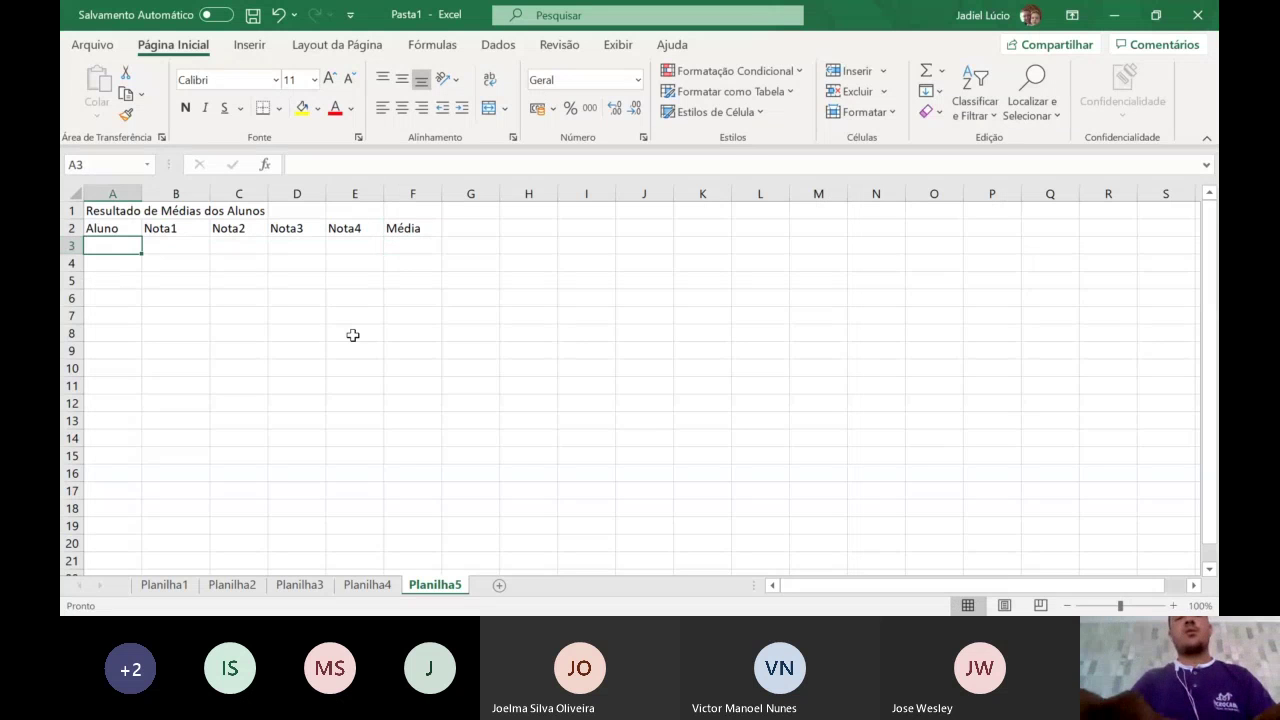
type("José da Sil")
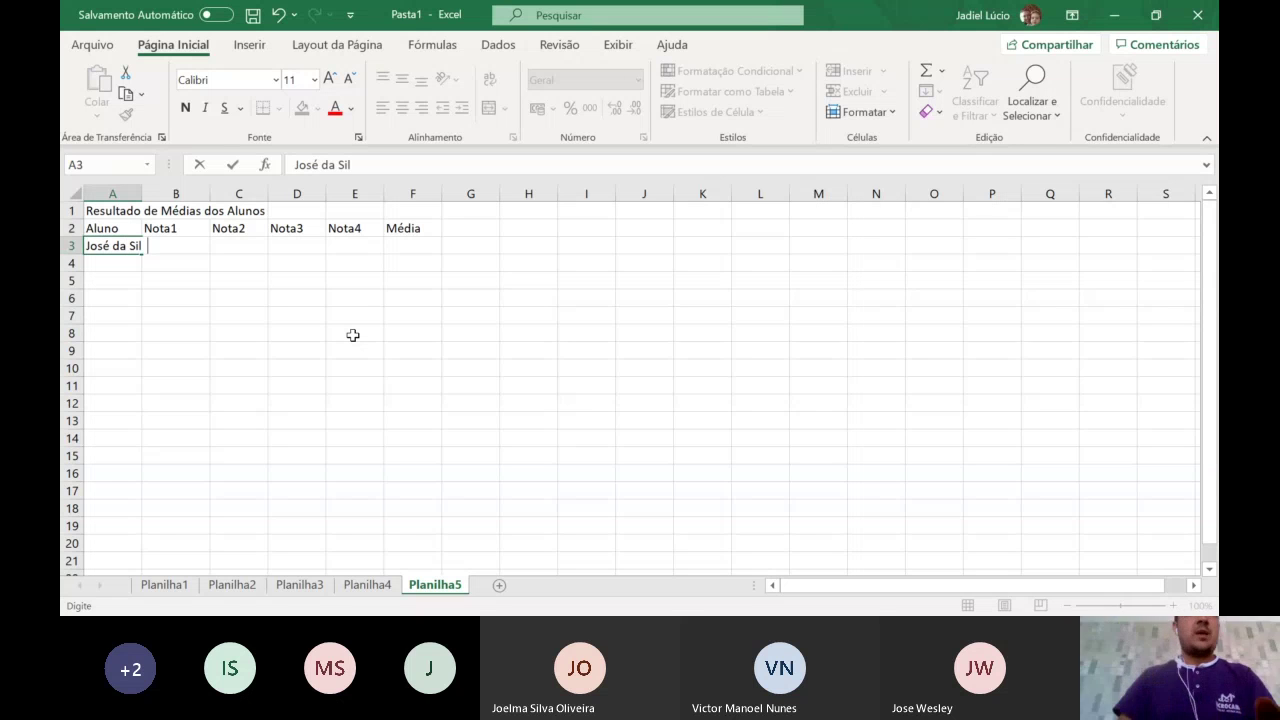
type("va")
key("Tab")
double_click(142, 194)
left_click_drag(265, 194, 164, 206)
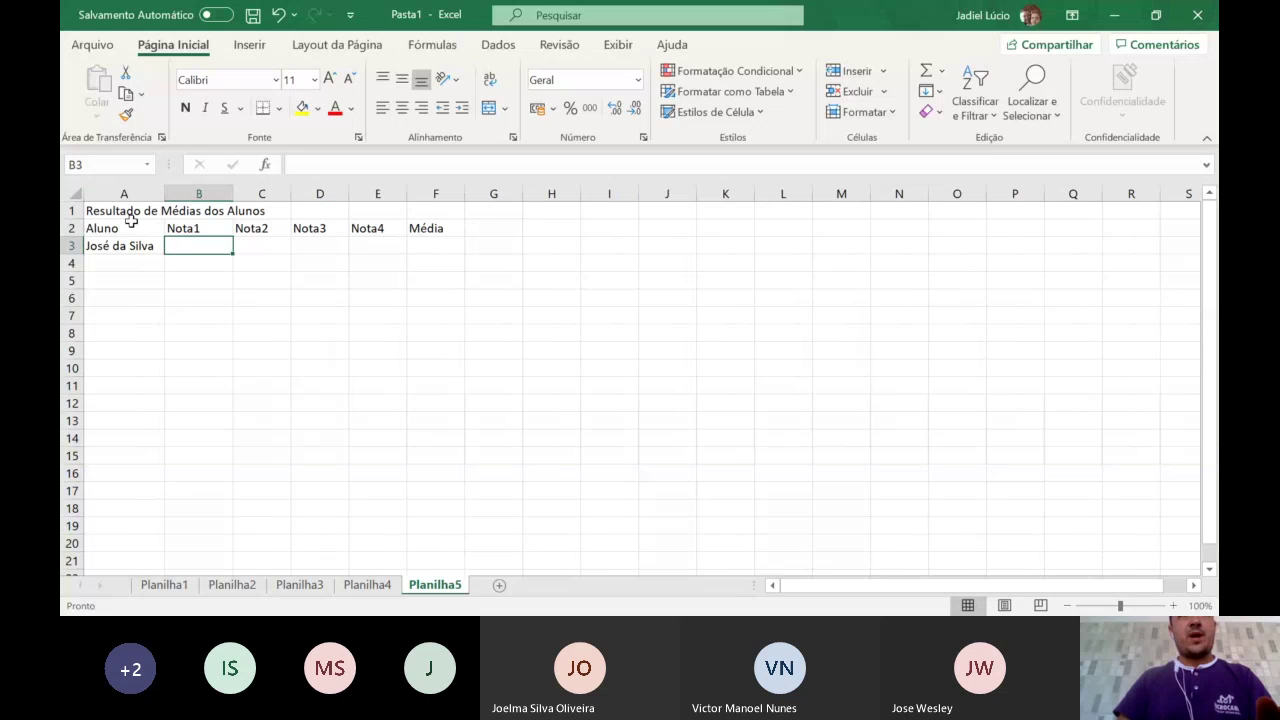
- Merge and center the title across cells A1:F1
left_click_drag(131, 212, 440, 207)
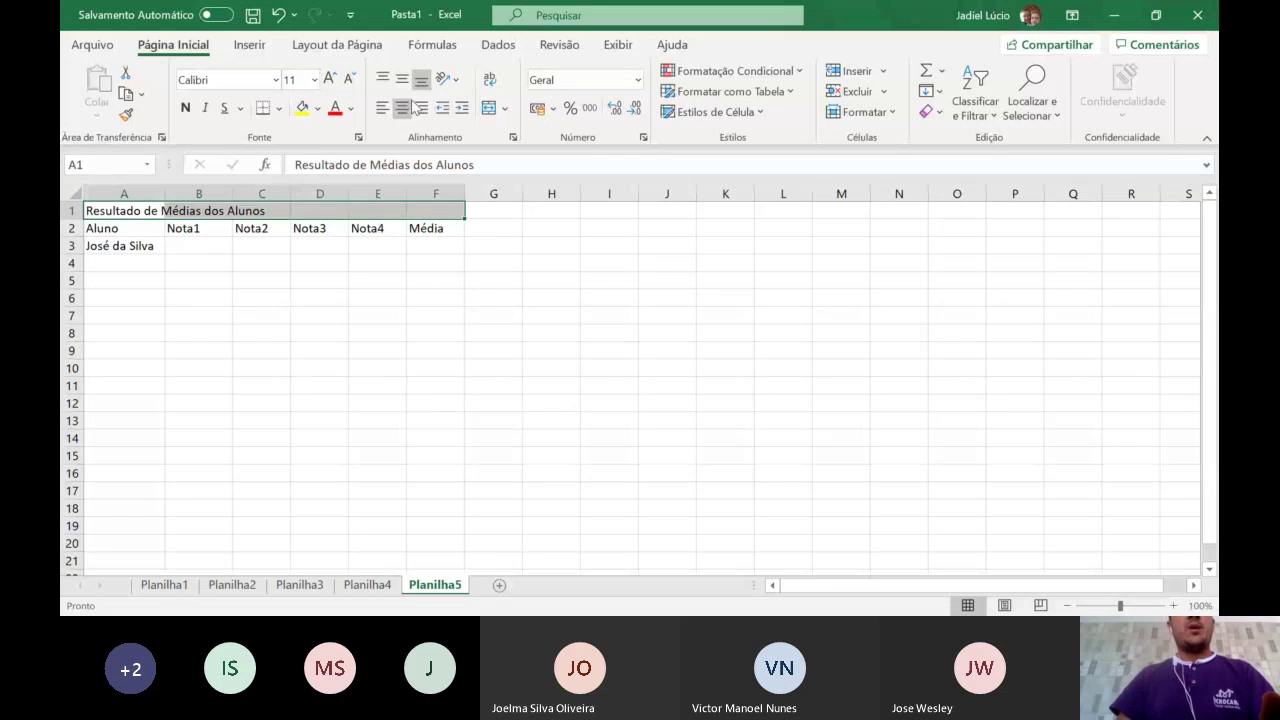
left_click(494, 115)
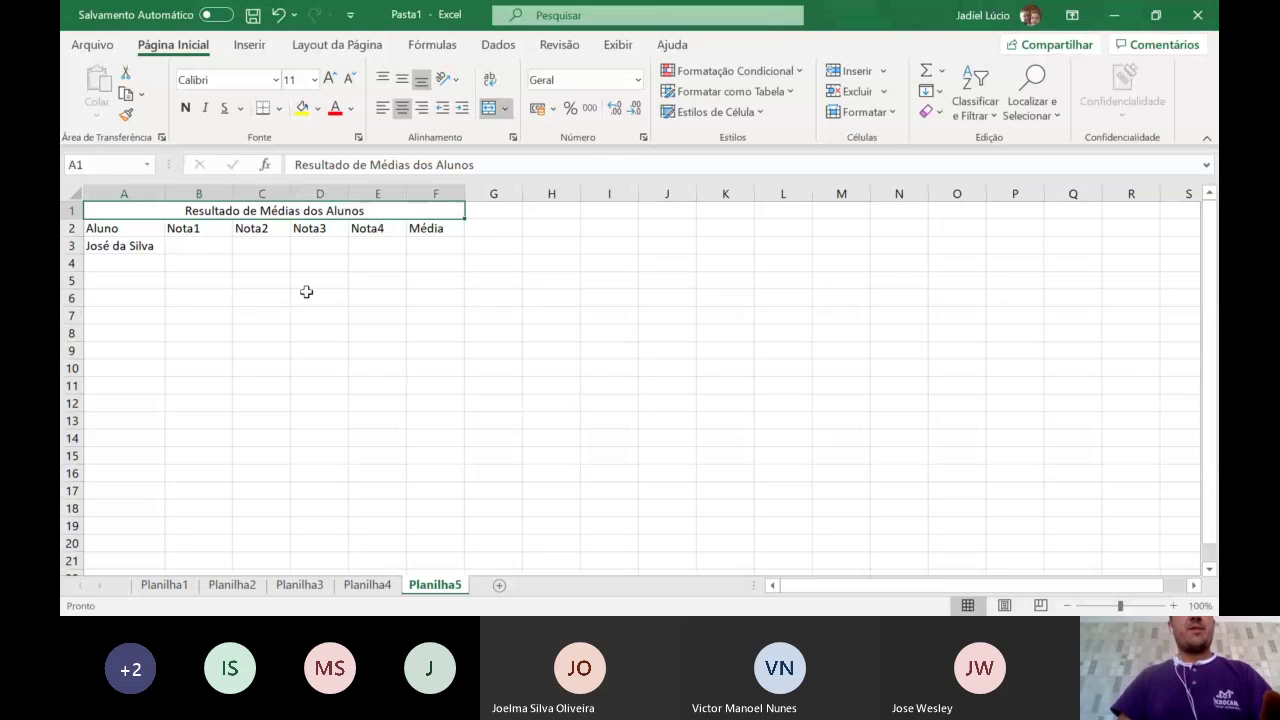
- Enter the first student's grades 7, 5, 8 and 9 in cells B3 to E3
left_click(190, 247)
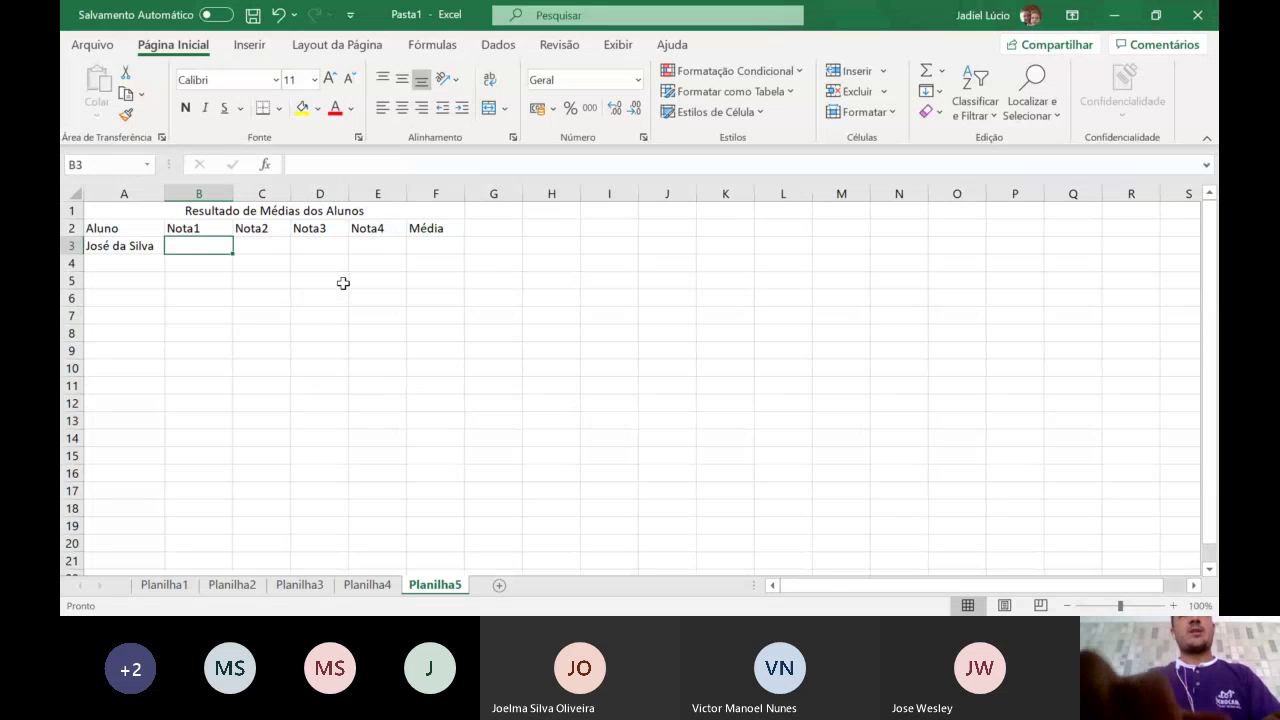
type("7")
key("Tab")
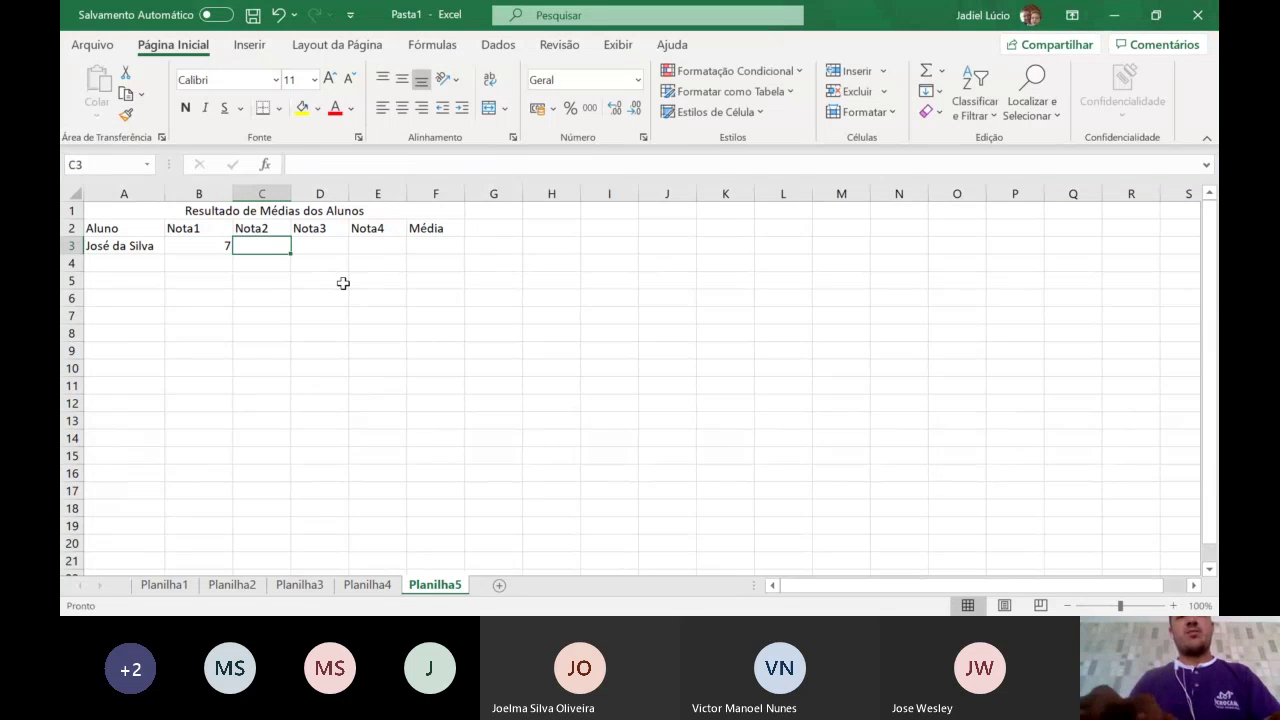
type("5")
key("Tab")
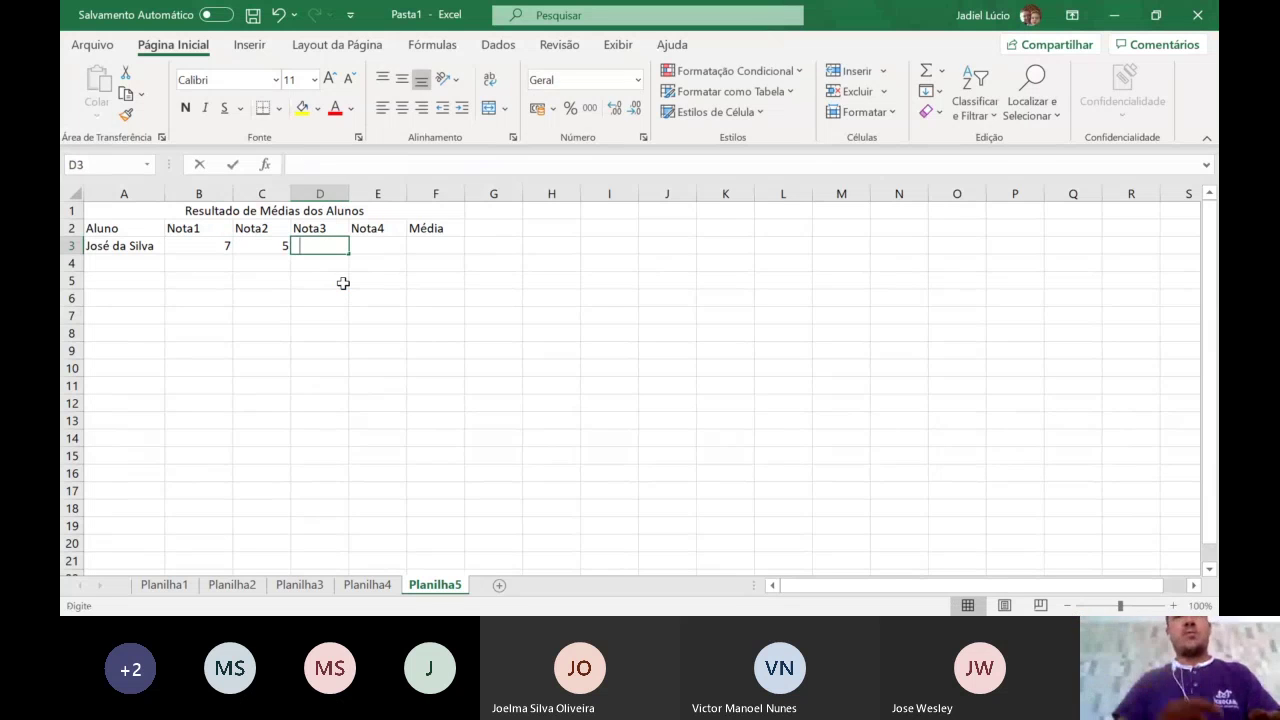
type("8")
key("Tab")
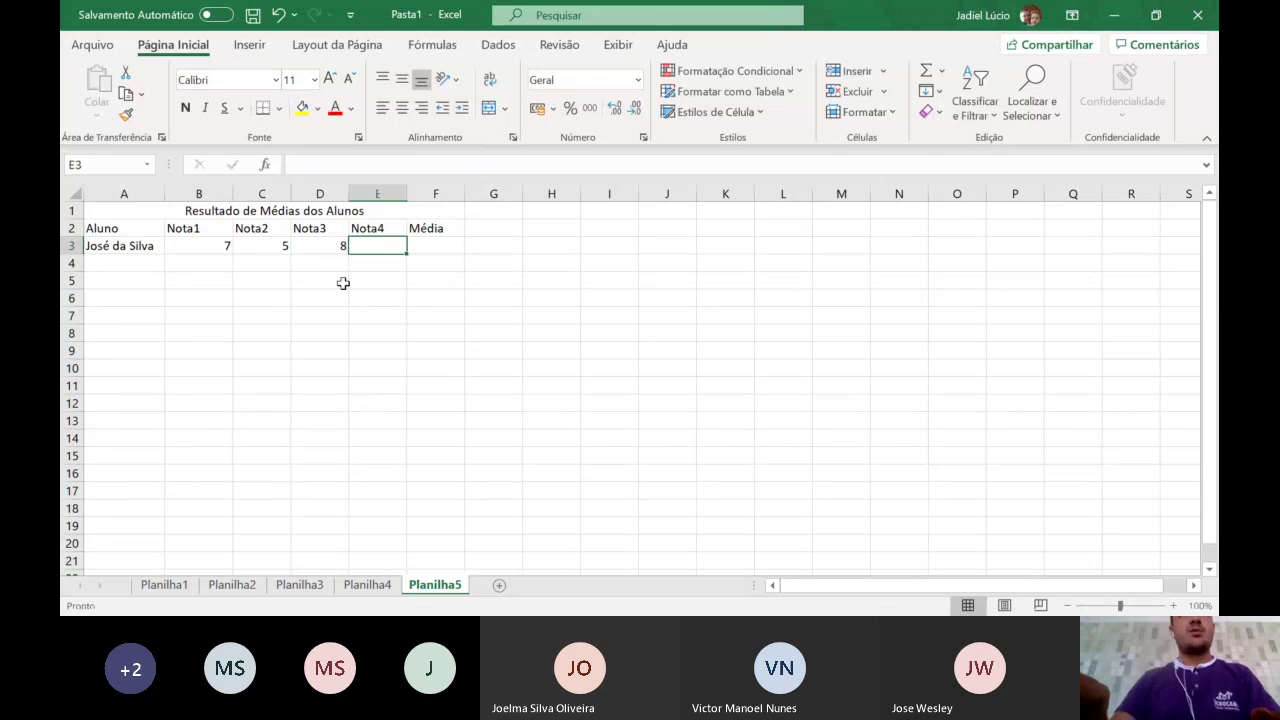
type("9")
key("Return")
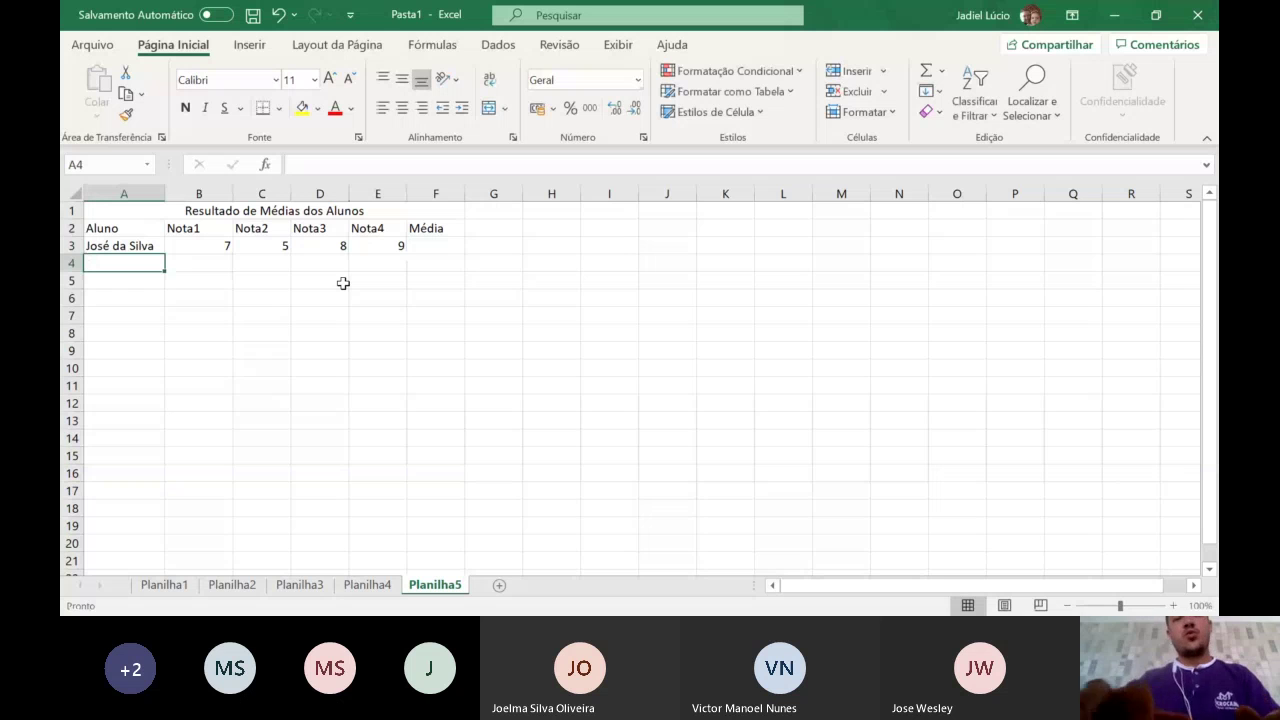
- Enter the second student's name in A4 and fit the width of column A to it
type("Maria do ")
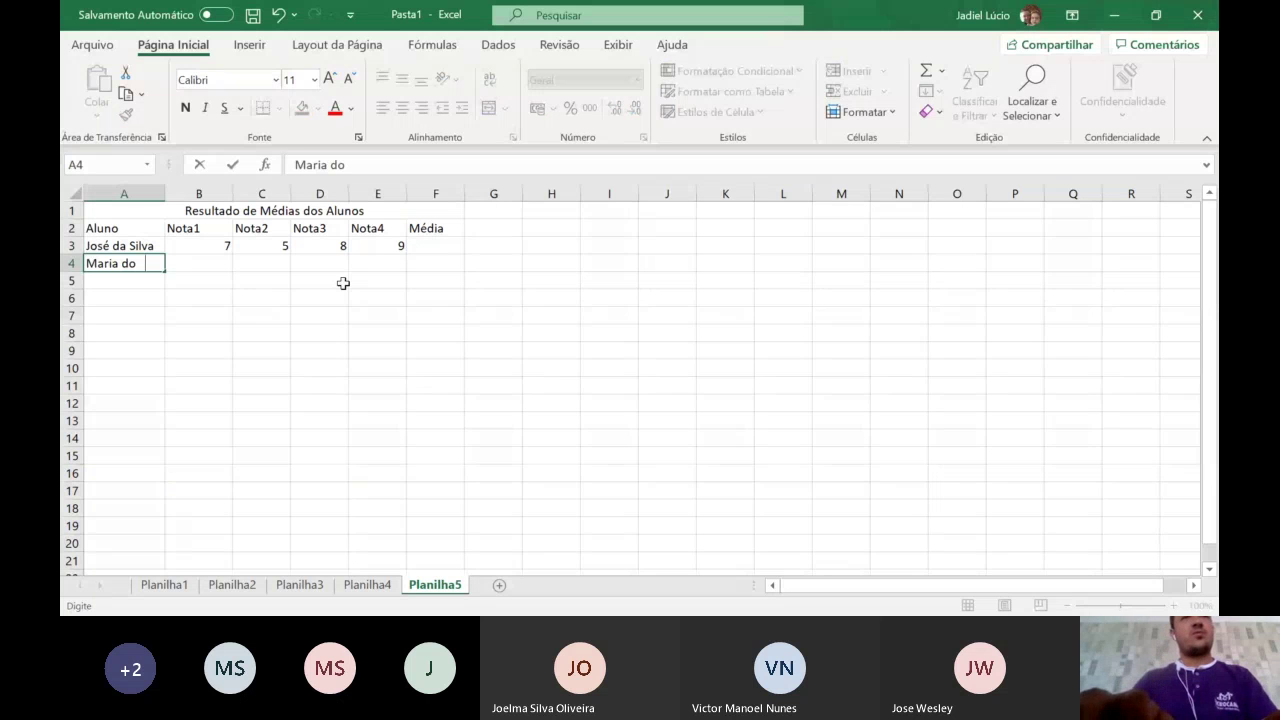
type("Socorr")
type("o")
key("Tab")
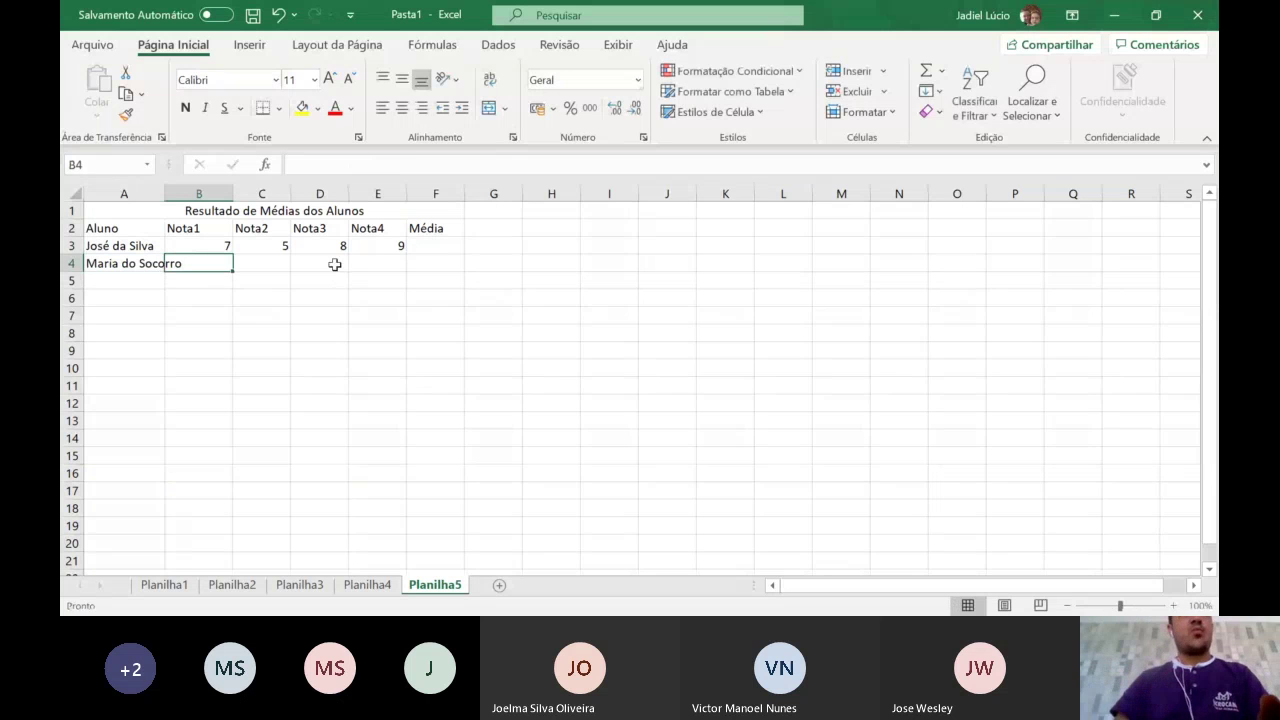
double_click(165, 193)
- Enter the second student's grades 9, 8, 4 and 3 in cells B4 to E4
type("9")
key("Tab")
type("8")
key("Tab")
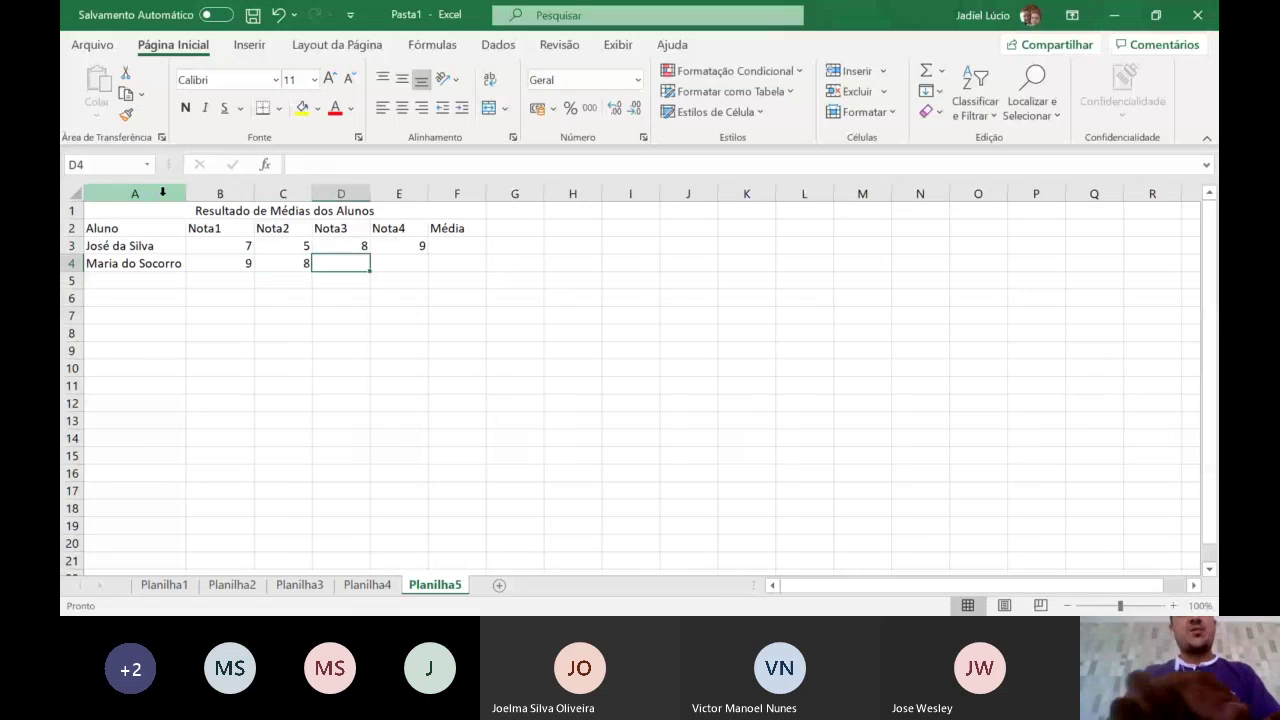
type("4")
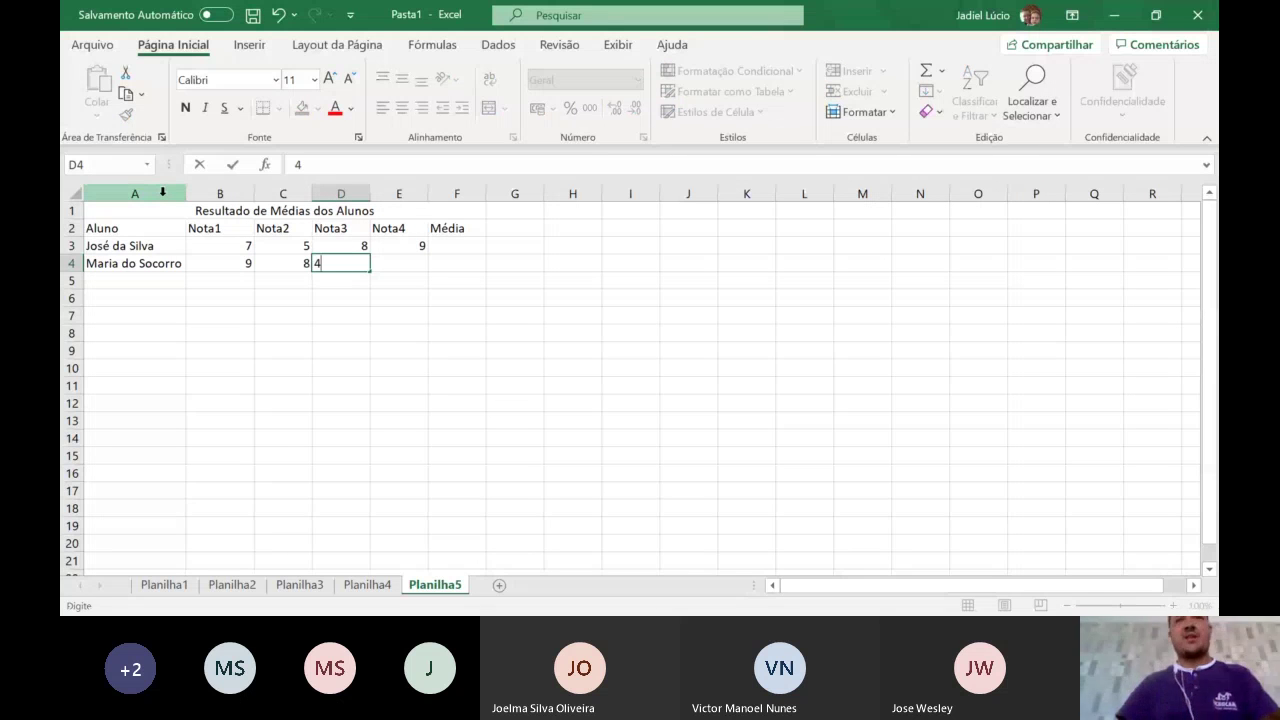
key("Tab")
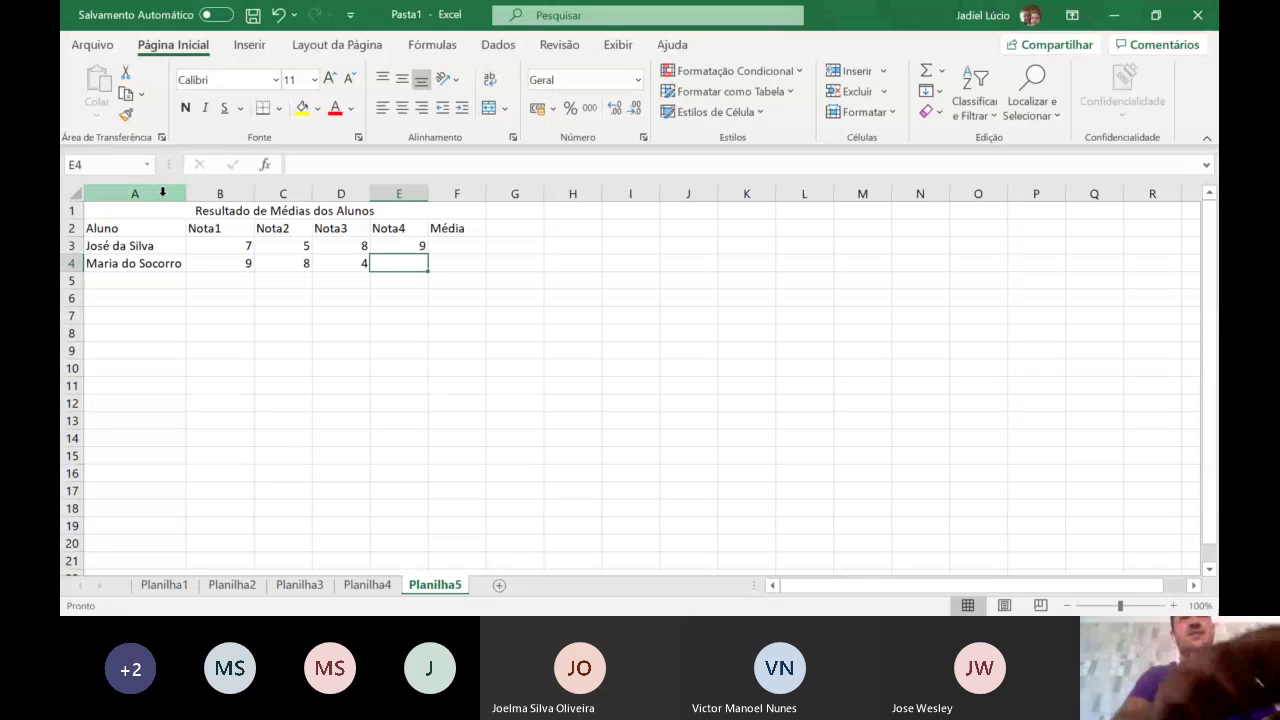
type("3")
key("Tab")
key("Return")
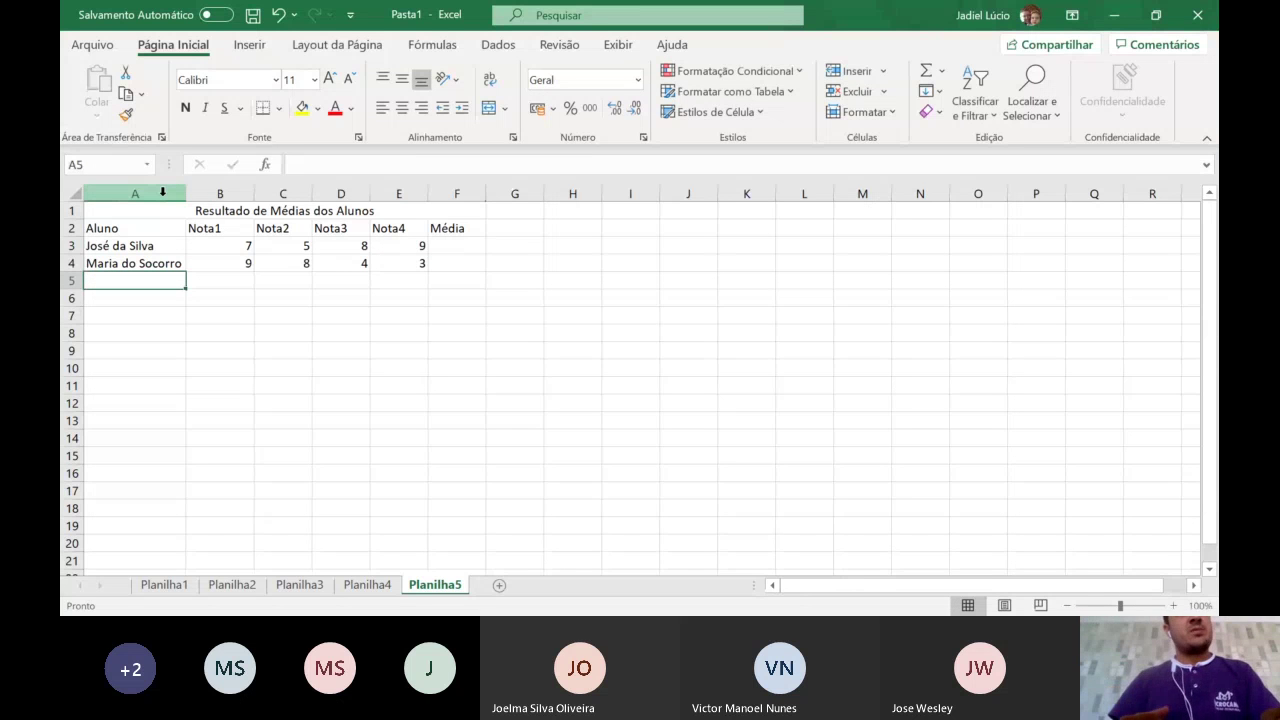
- Enter the third student's full name in cell A5
type("Cre")
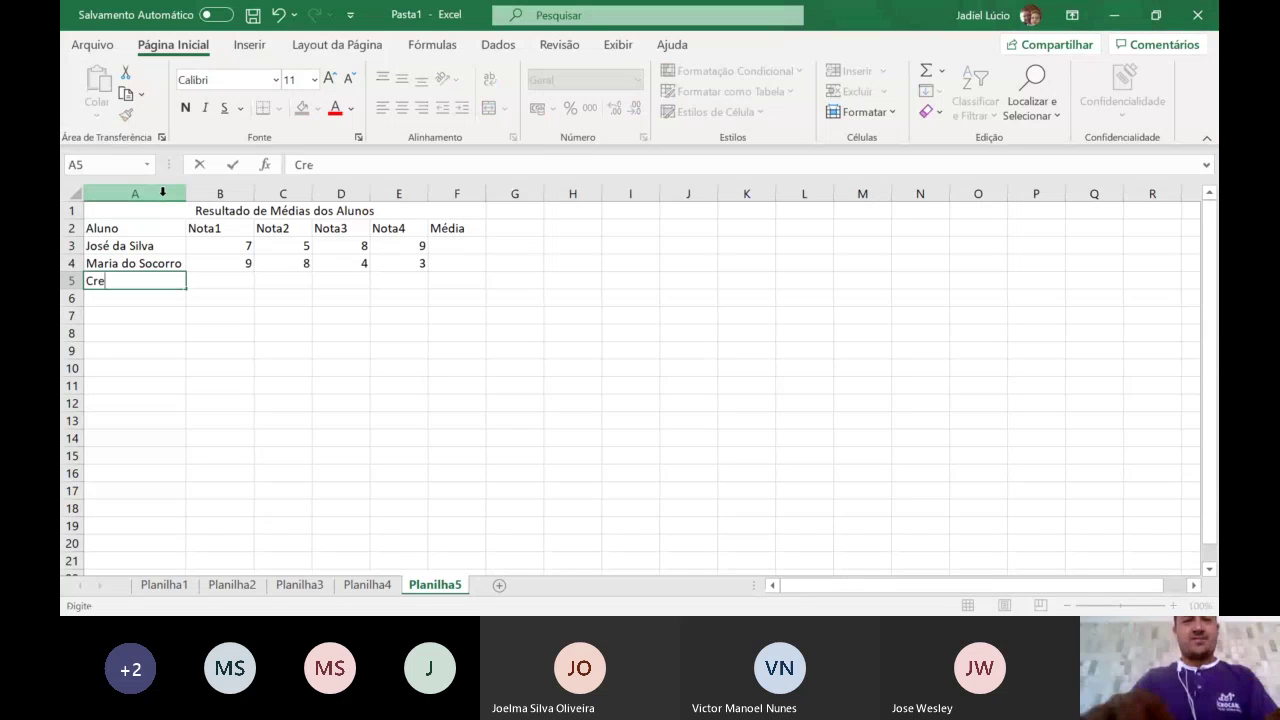
type("u za d")
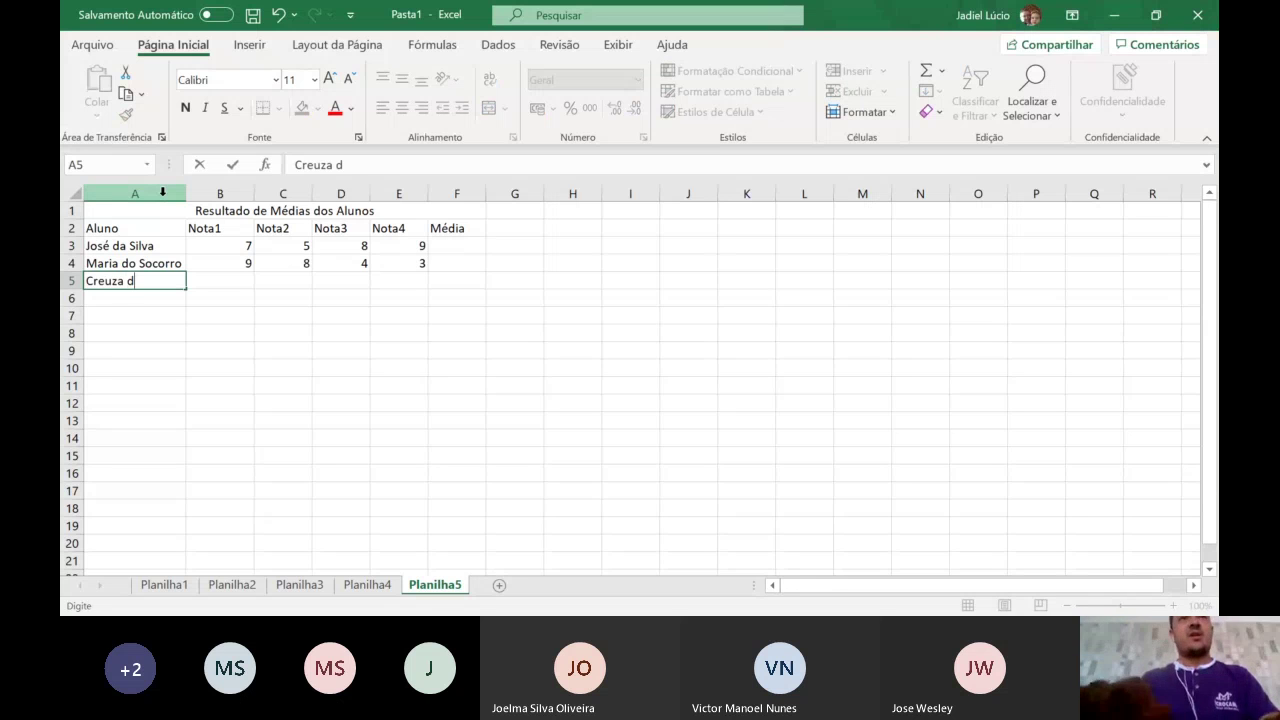
type("os Sant")
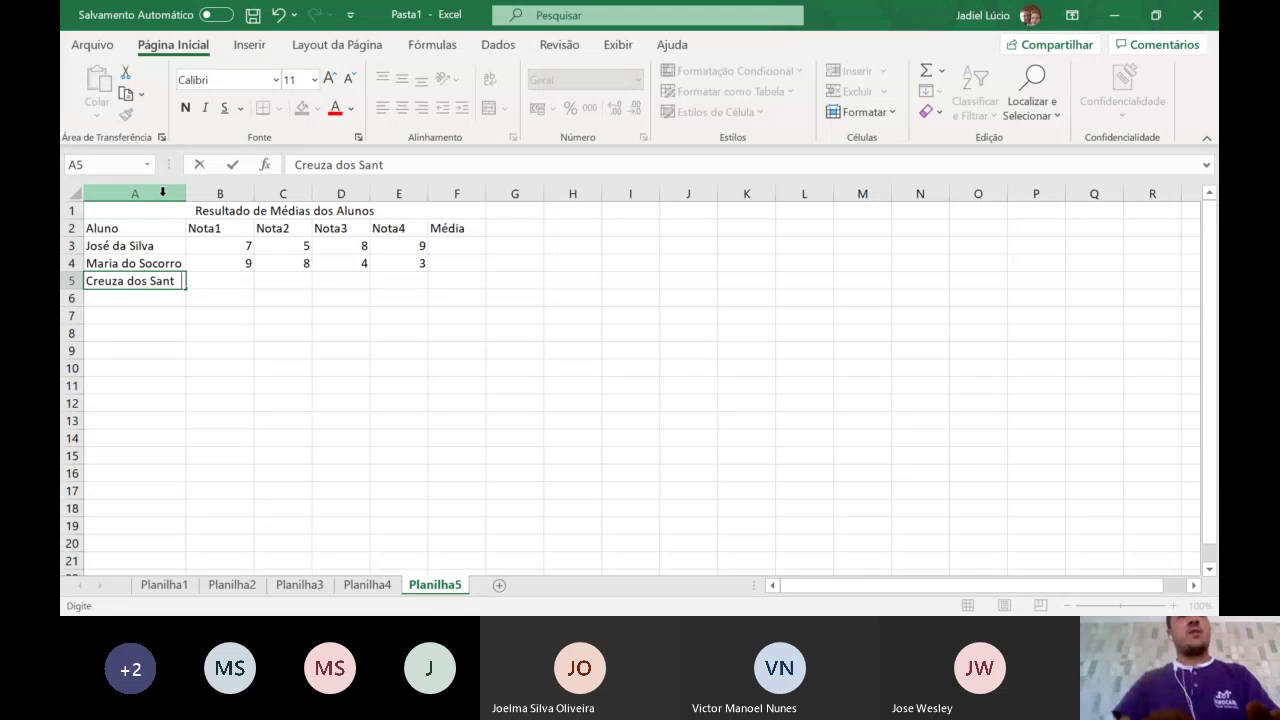
type("os")
key("Tab")
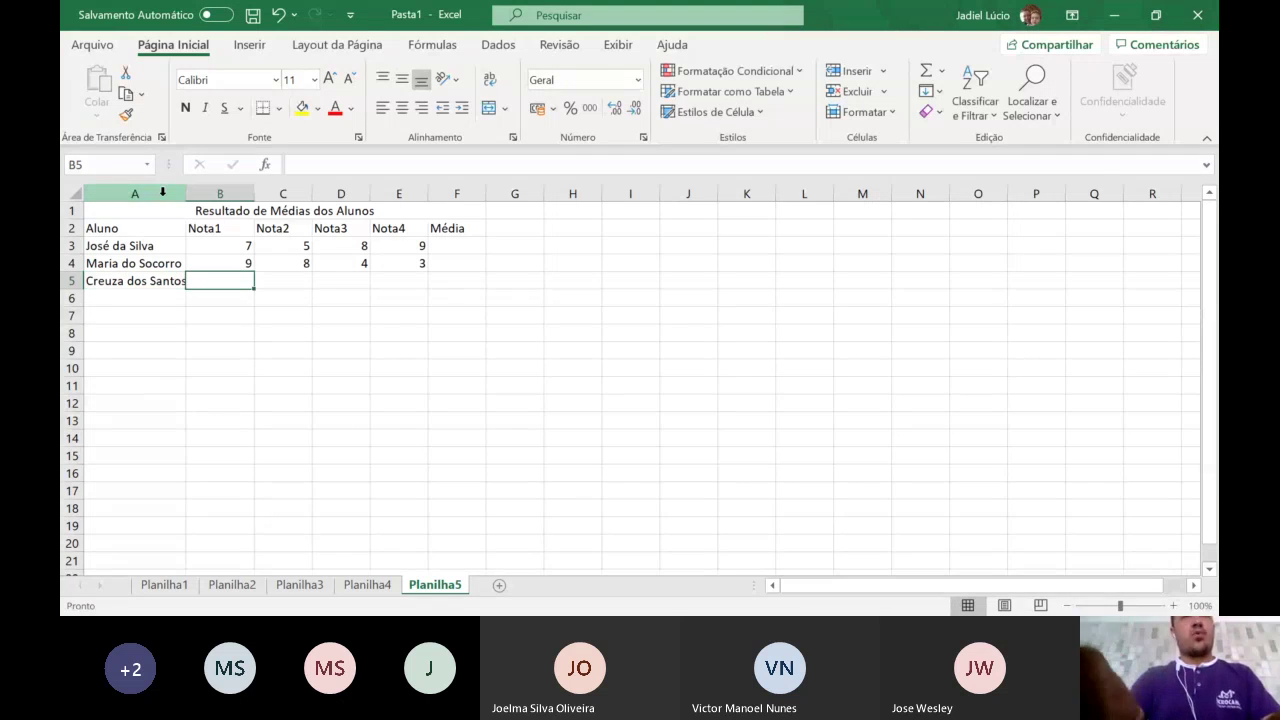
- Enter the third student's grades 9, 8, 7 and 4 in cells B5 to E5
type("9")
key("Tab")
type("8")
key("Tab")
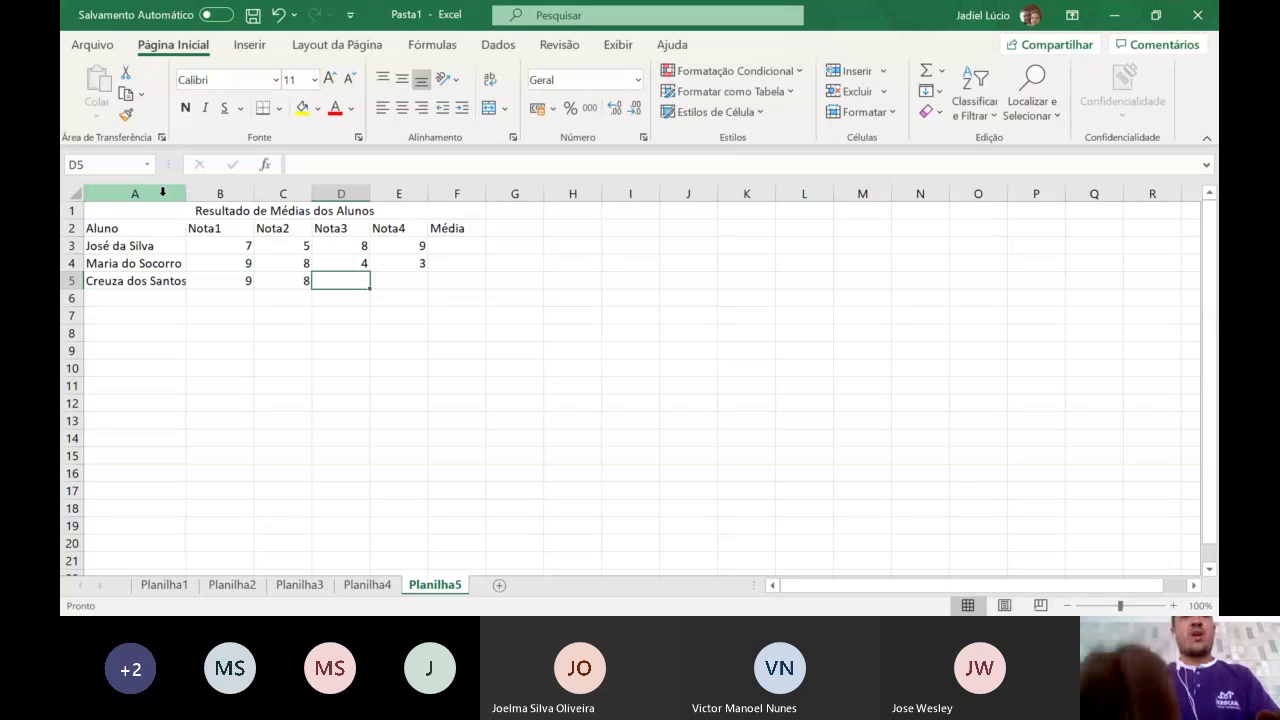
type("7")
key("Tab")
key("Tab")
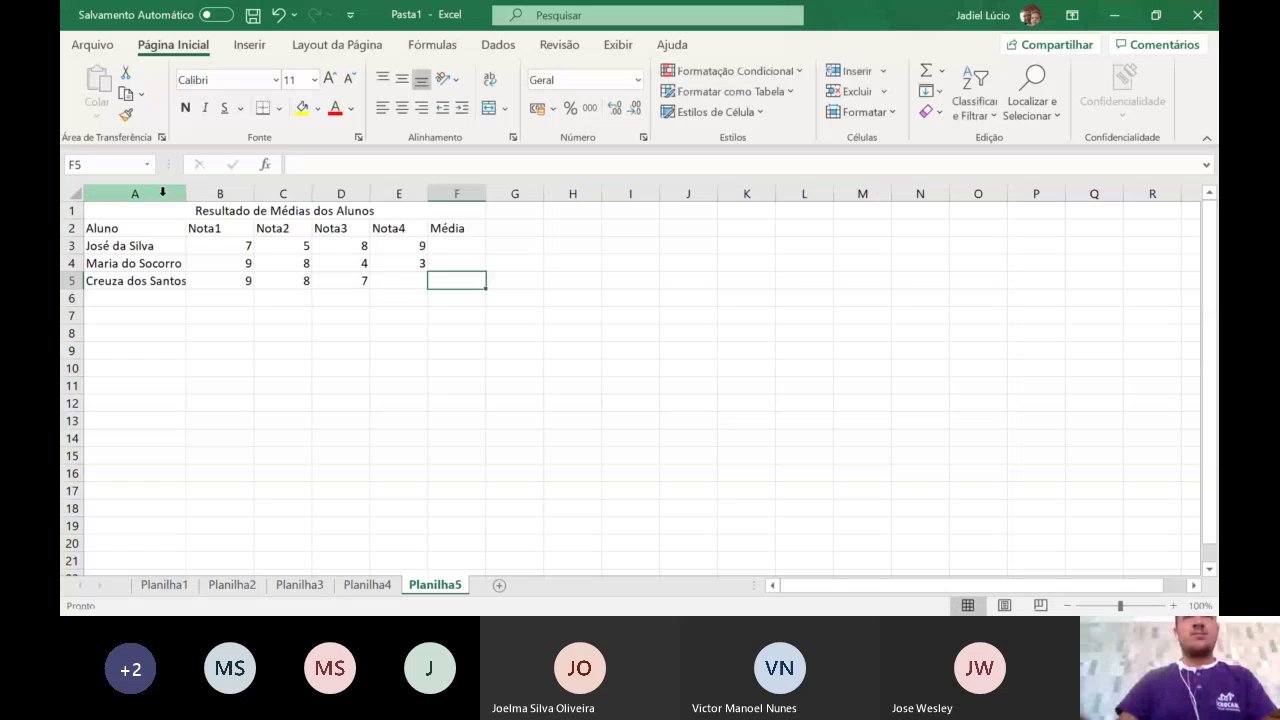
left_click(417, 285)
type("4")
key("Return")
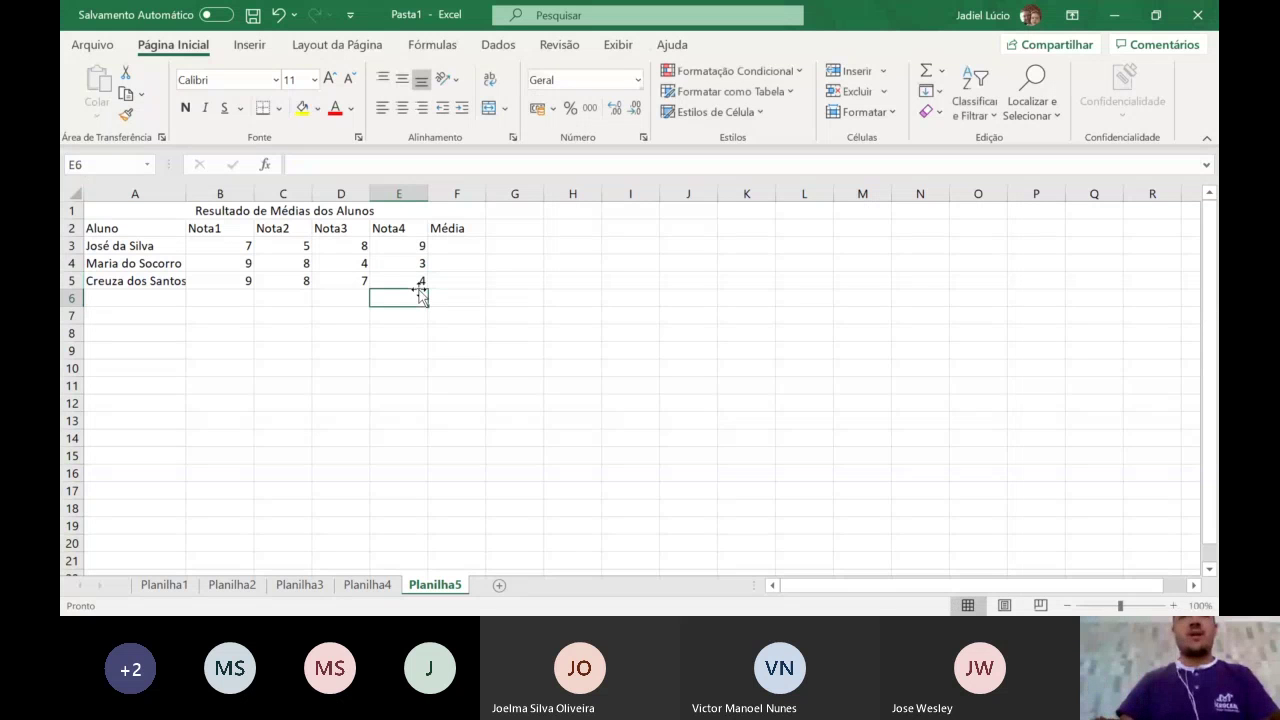
- Enter the fourth student's name in A6 and fit the width of column A to it
key("Home")
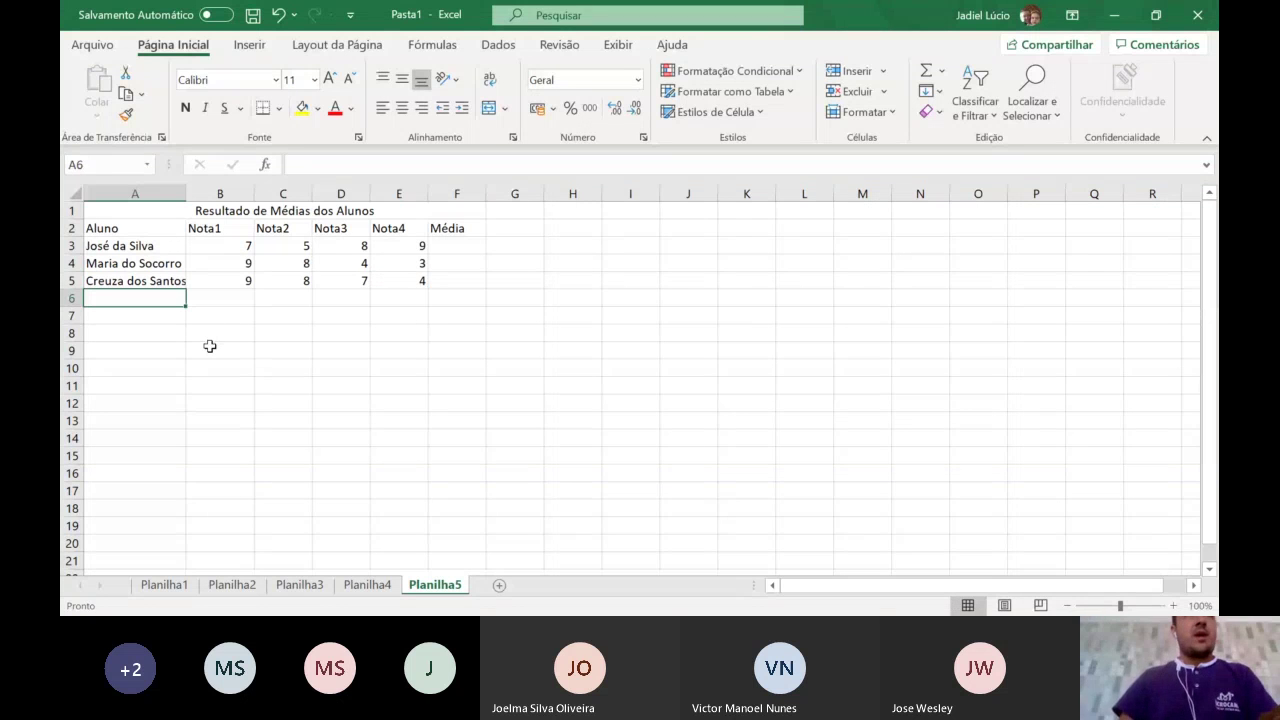
key("F2")
type("Wimbedr")
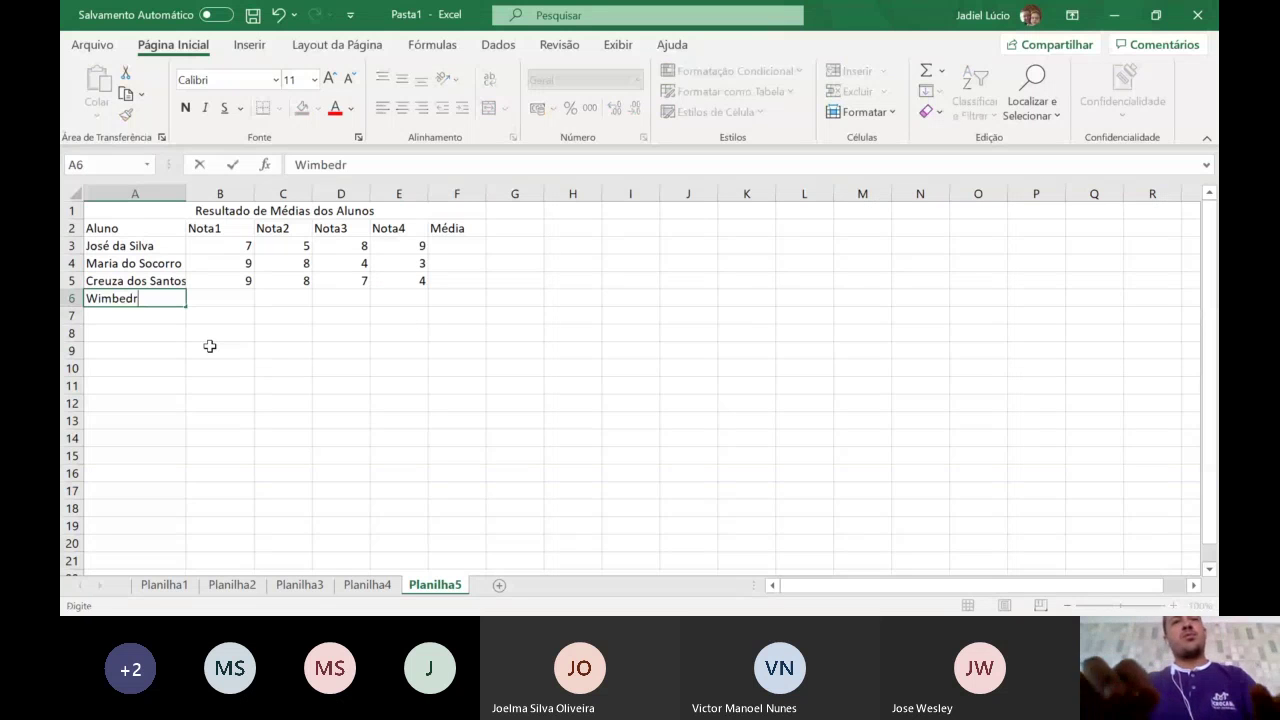
key("BackSpace")
type("e")
type("ronomilton")
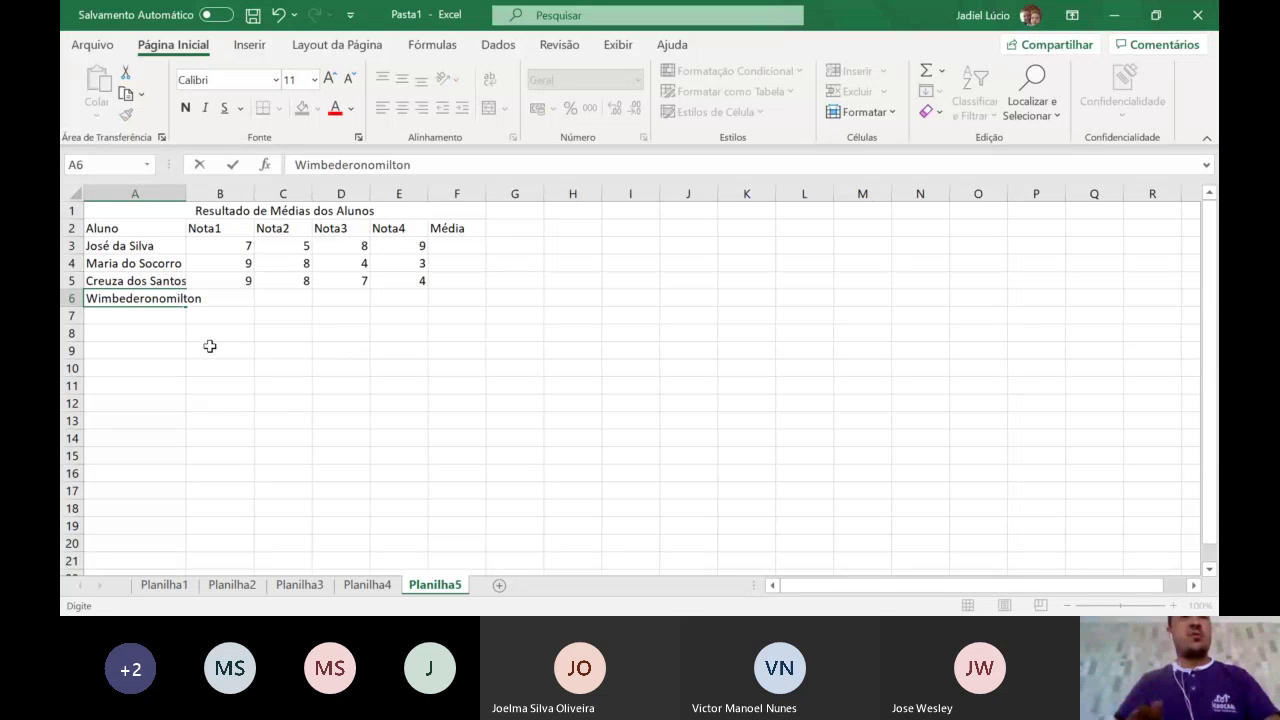
key("Tab")
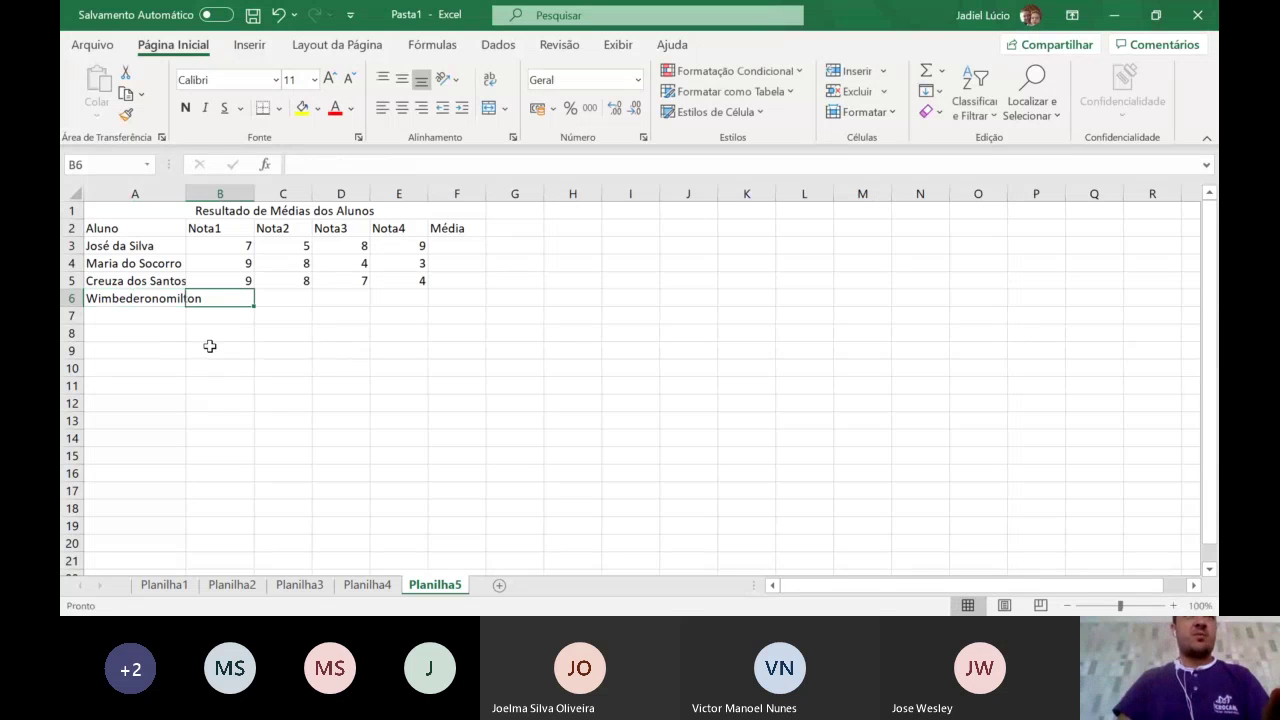
double_click(184, 195)
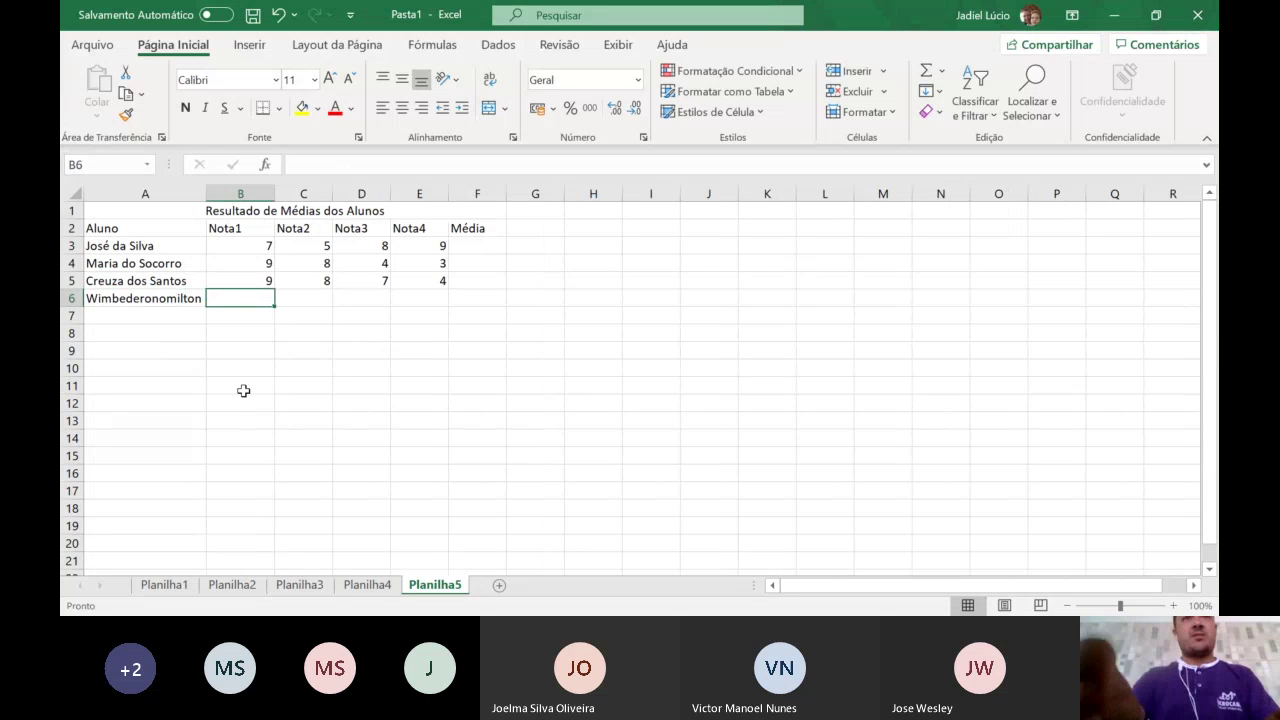
- Enter the fourth student's grades 9, 10, 9 and 8 in cells B6 to E6
type("9")
key("Tab")
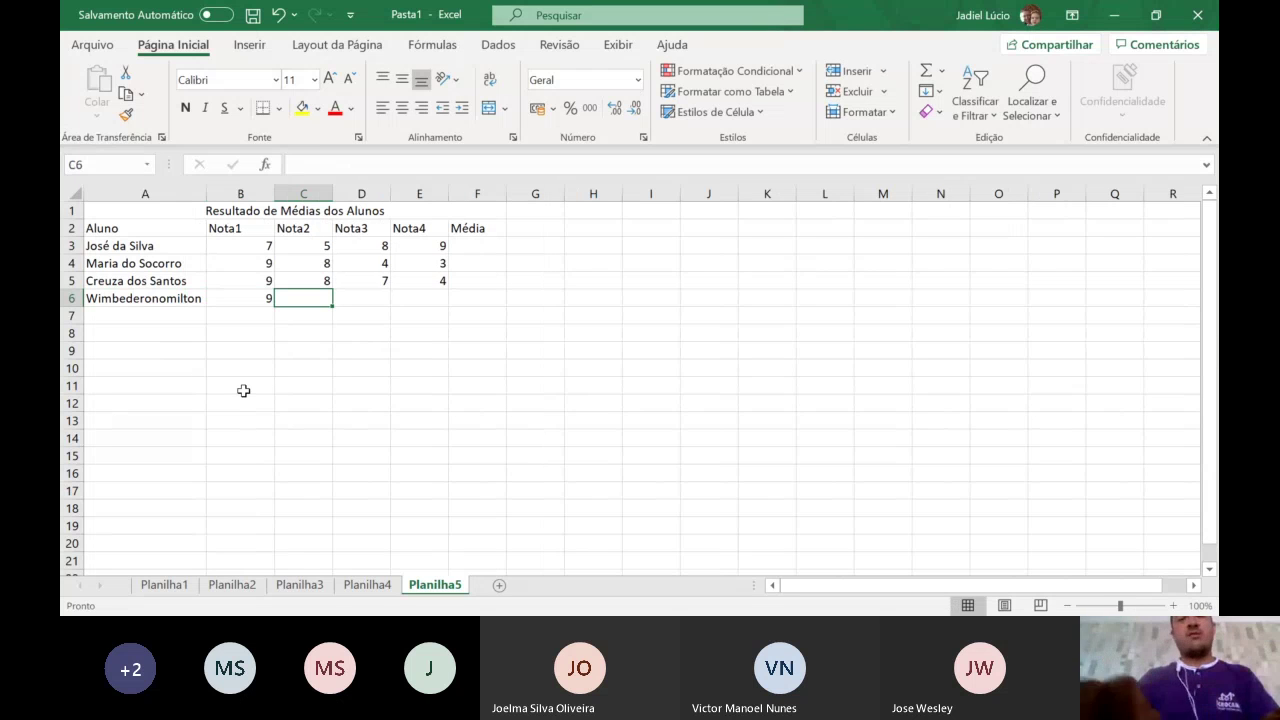
type("10")
key("Tab")
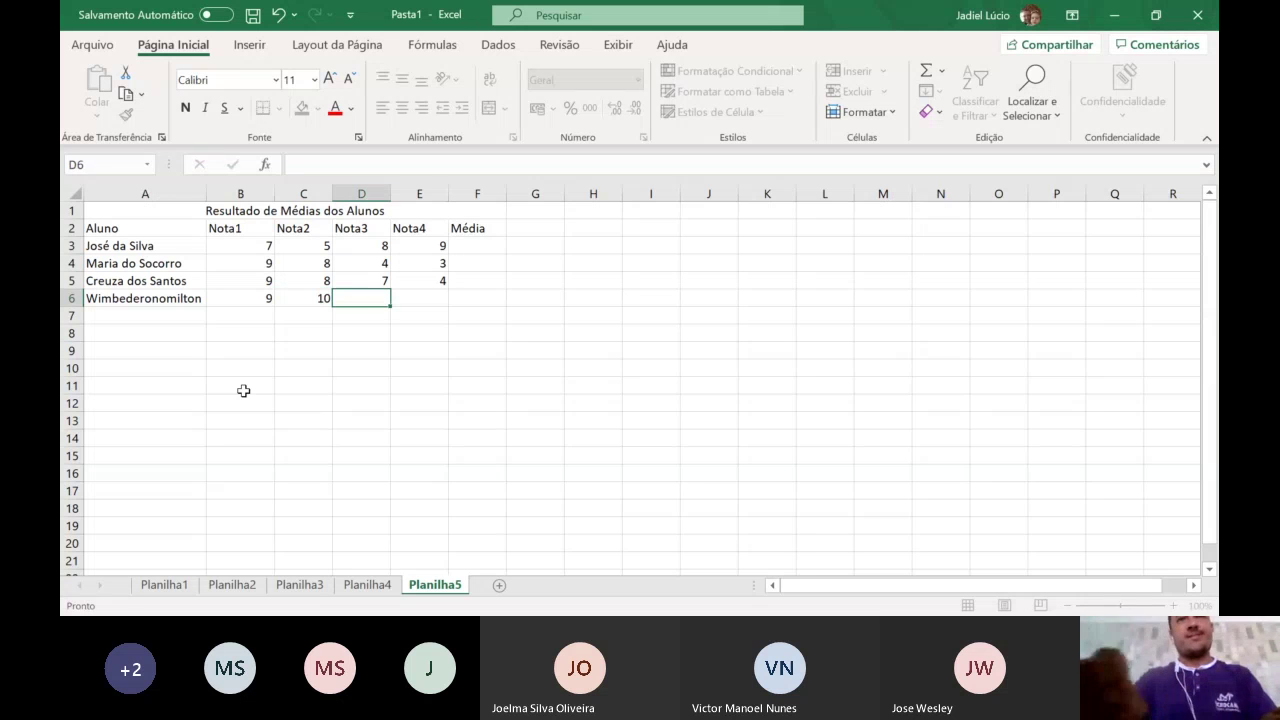
type("9")
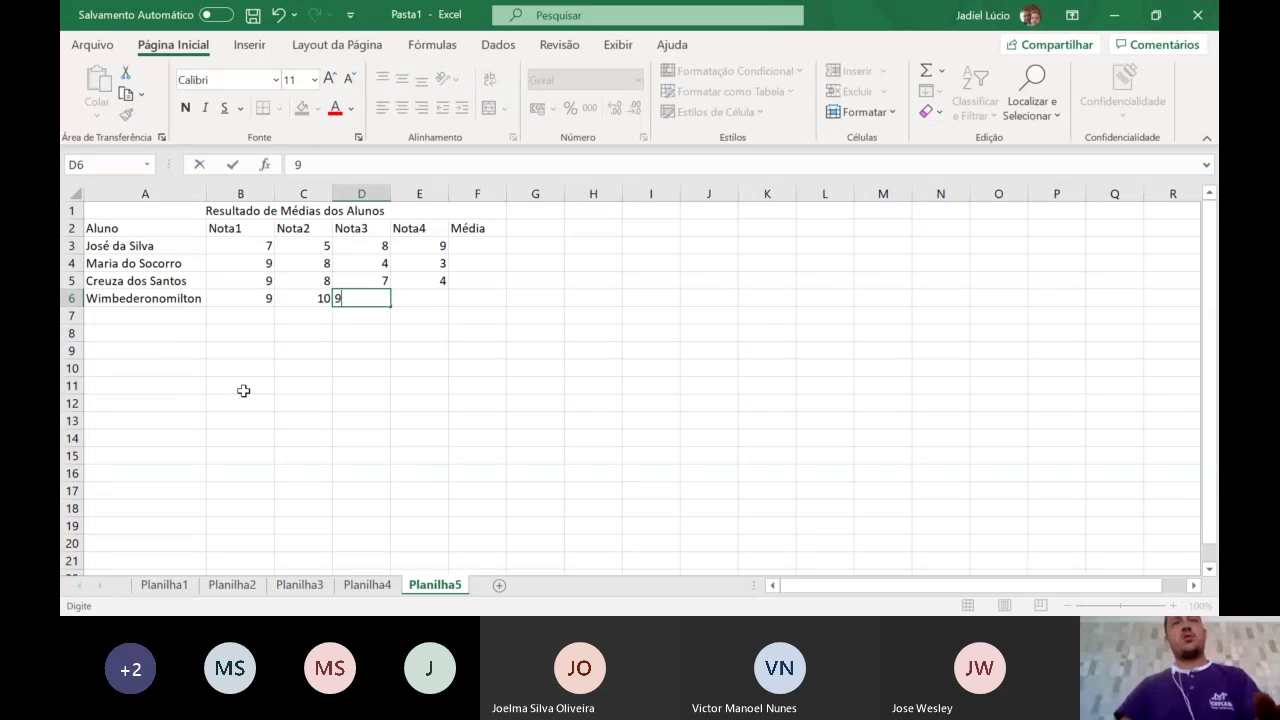
key("Tab")
type("8")
left_click(477, 245)
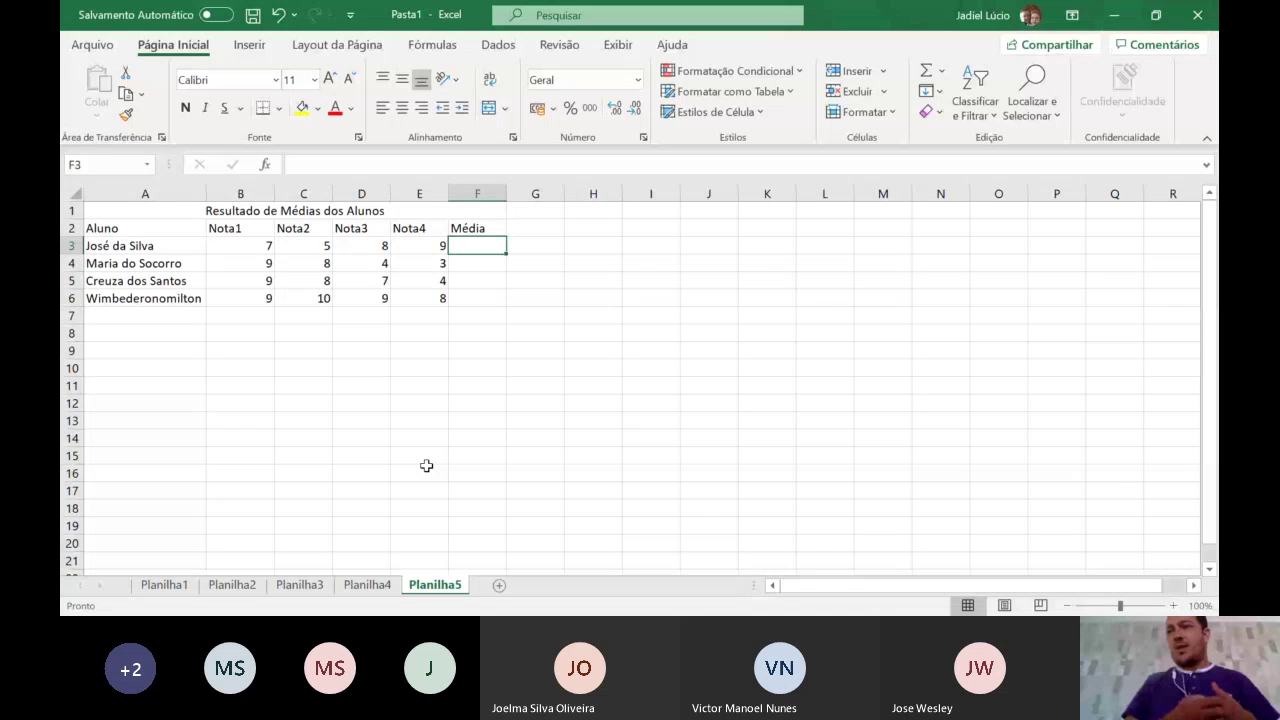
- Calculate the first student's average in F3 with the formula =(B3+C3+D3+E3)/4
type("=")
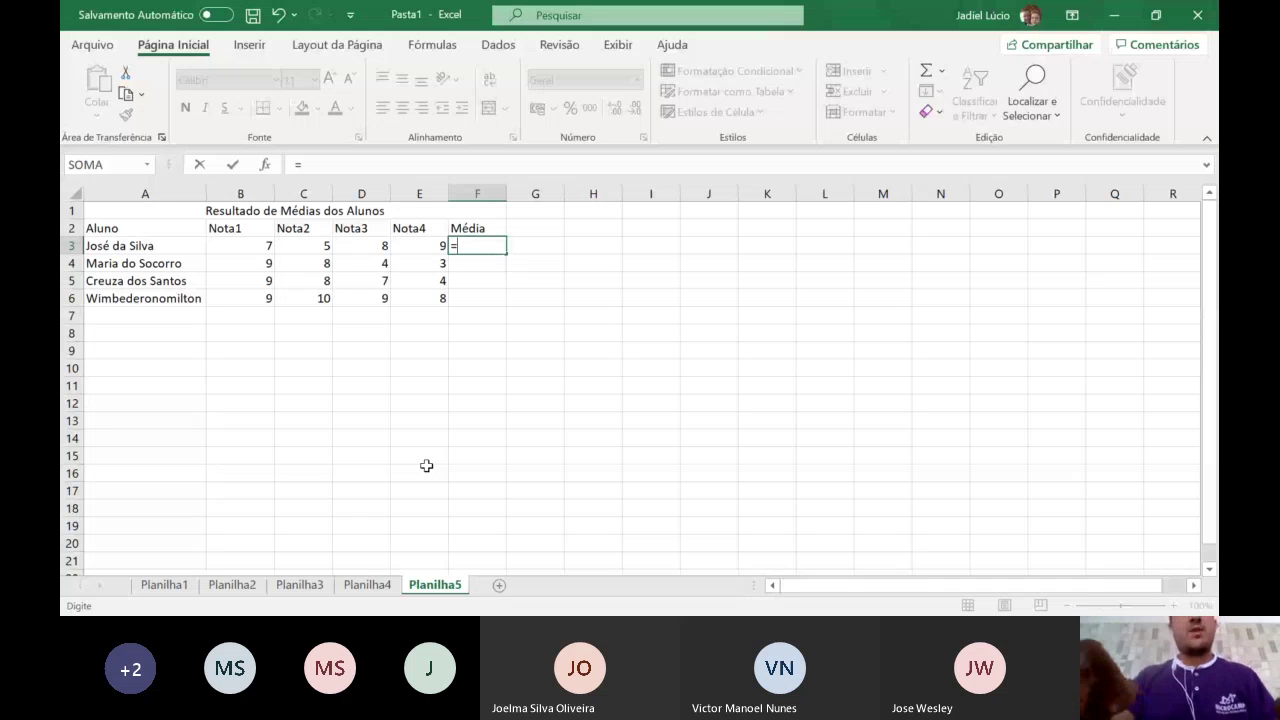
type("(")
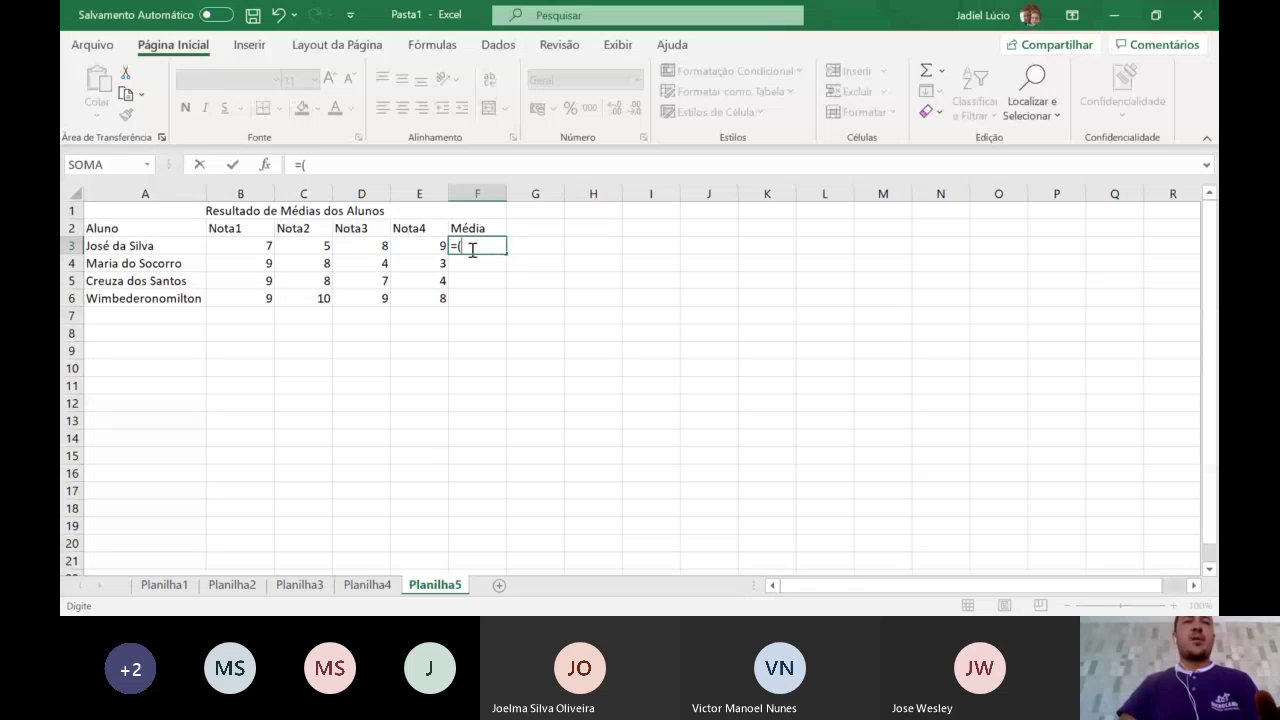
left_click(254, 249)
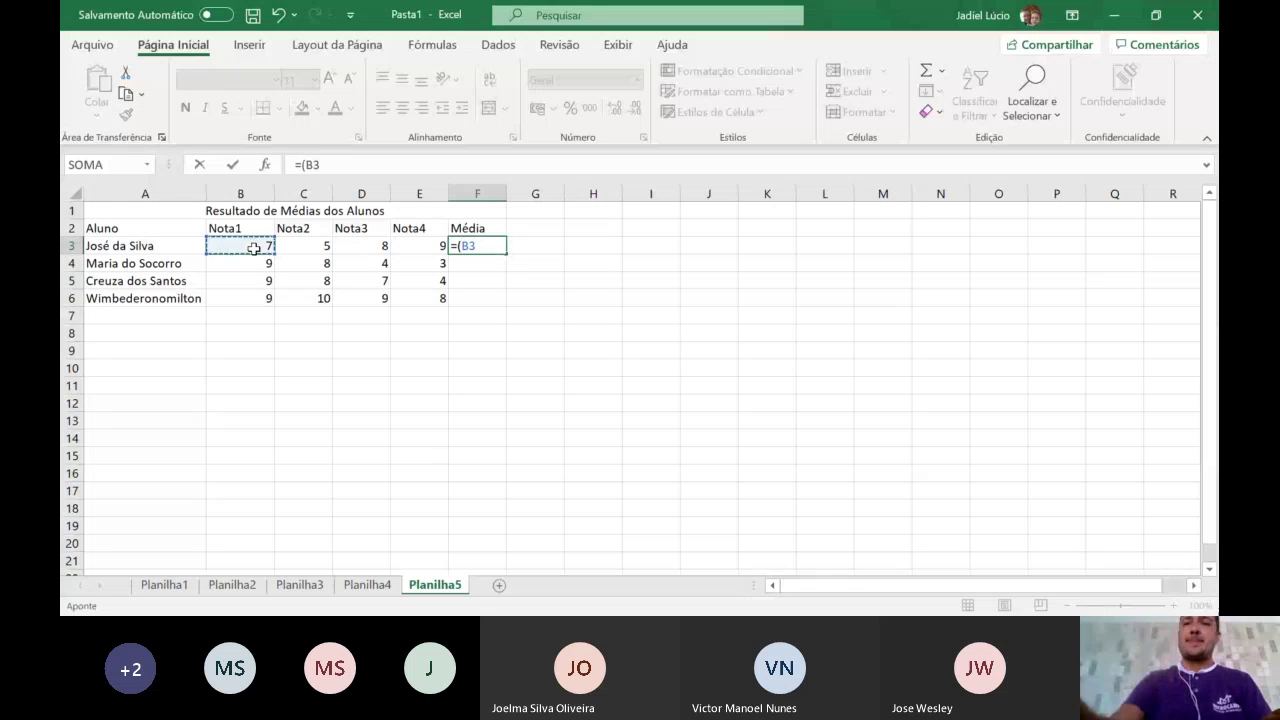
type("+")
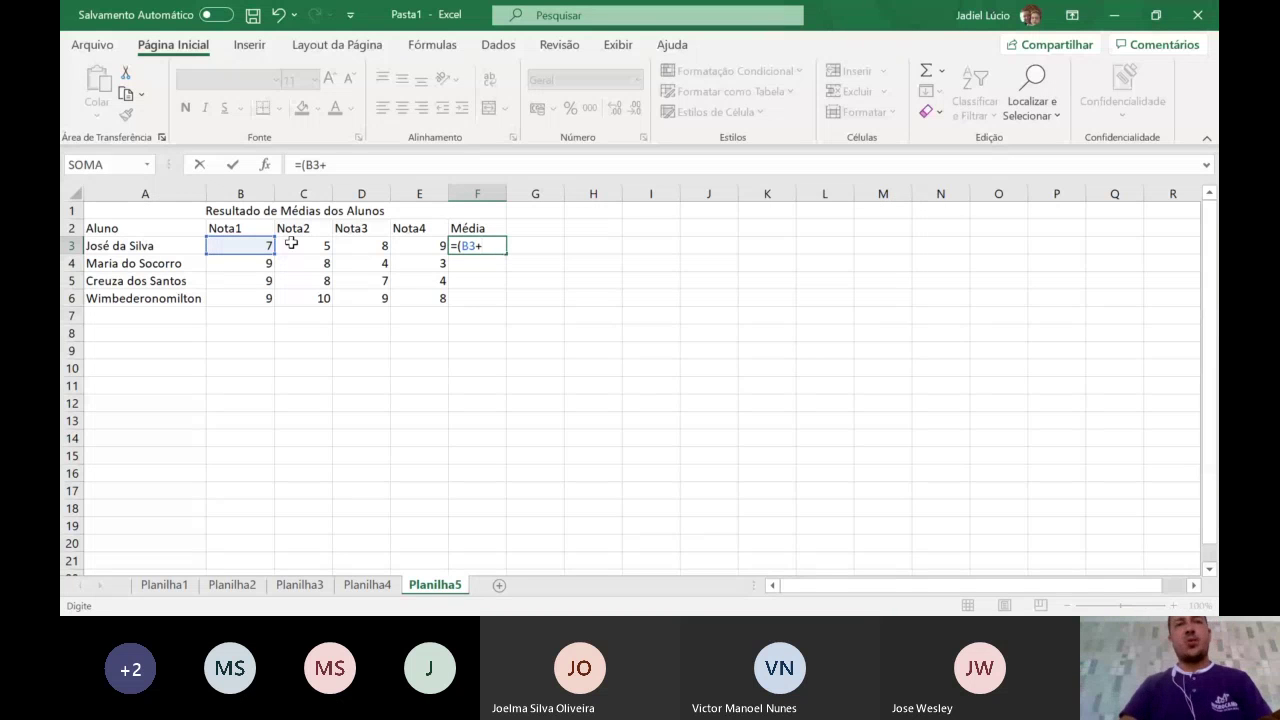
left_click(291, 245)
type("+")
left_click(361, 245)
type("+")
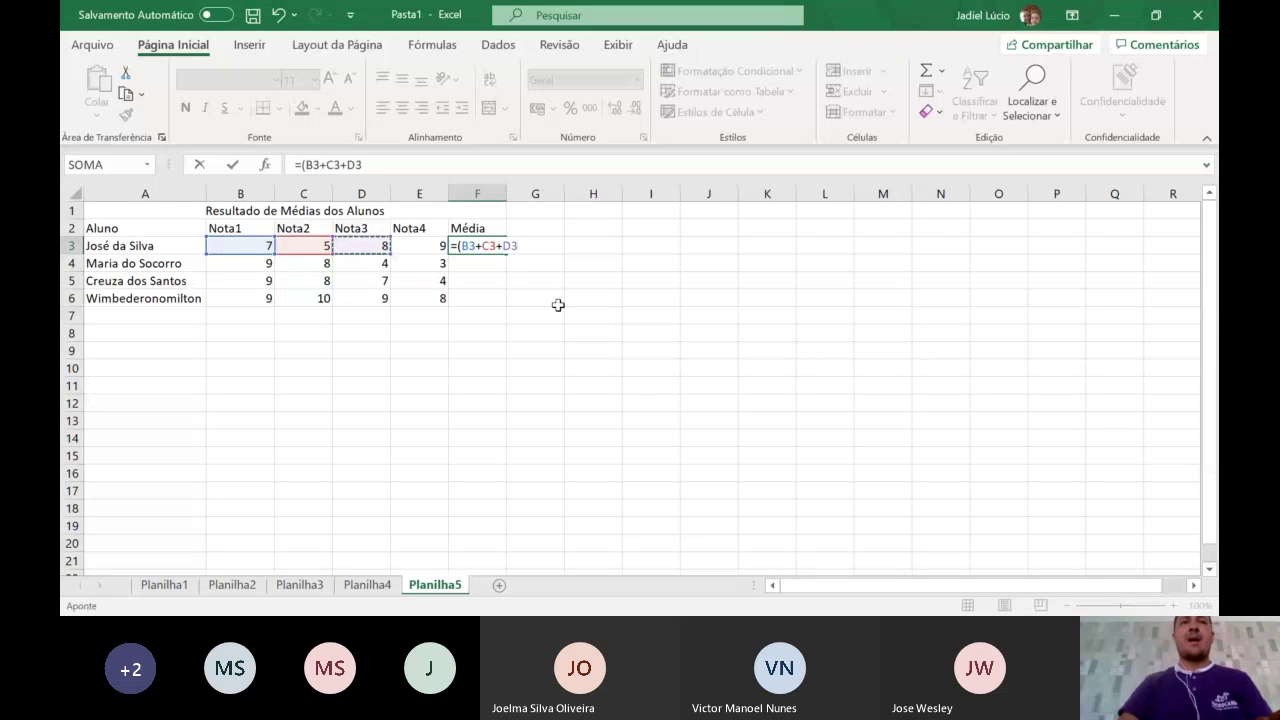
left_click(420, 246)
type(")")
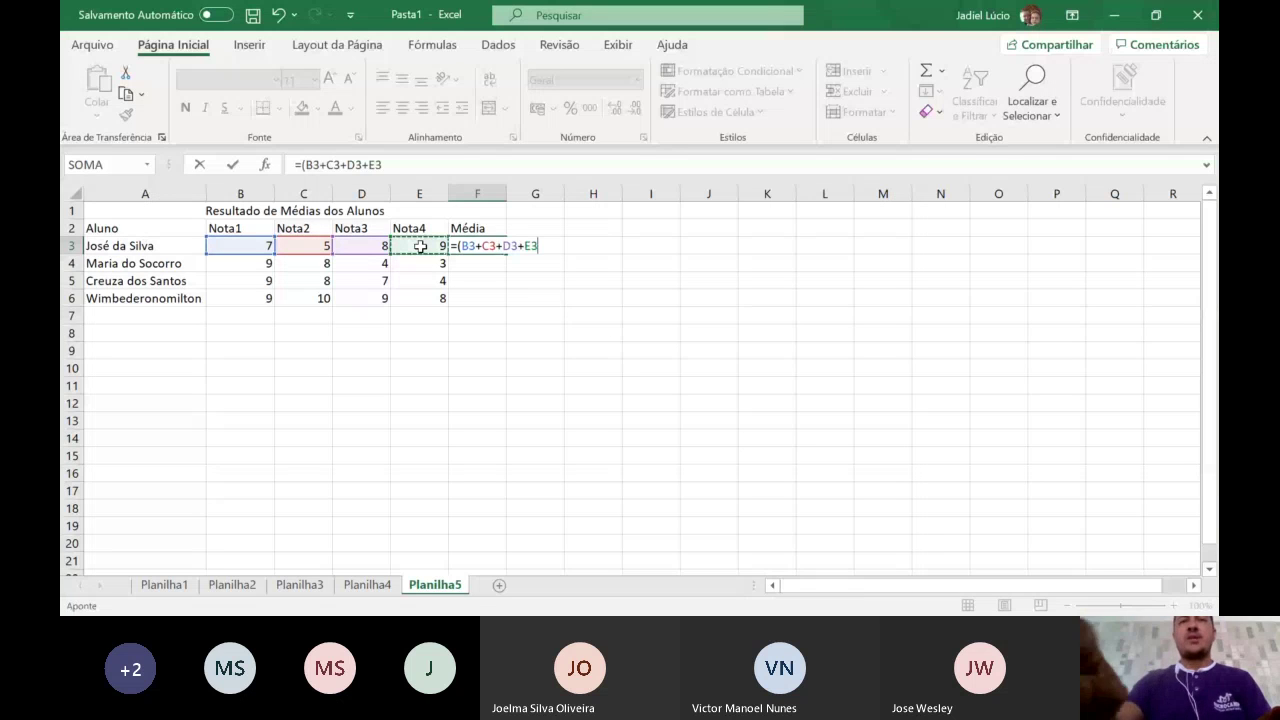
type("4")
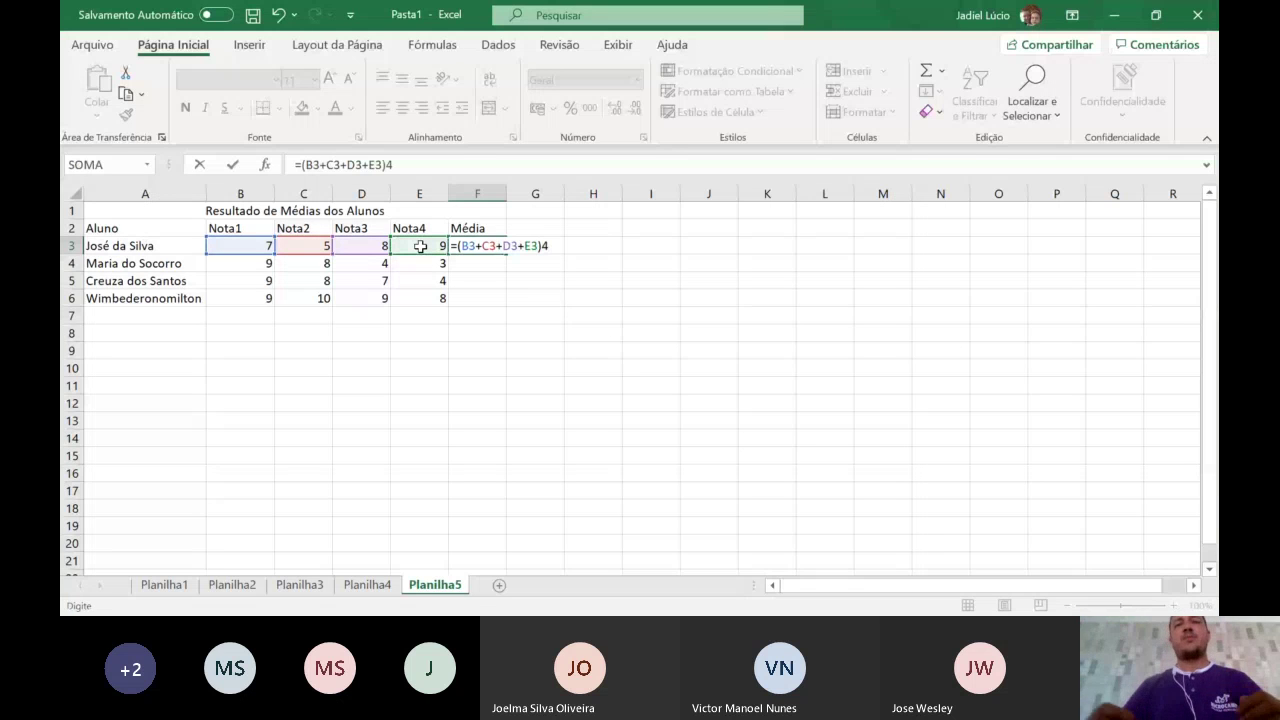
key("BackSpace")
type("/4")
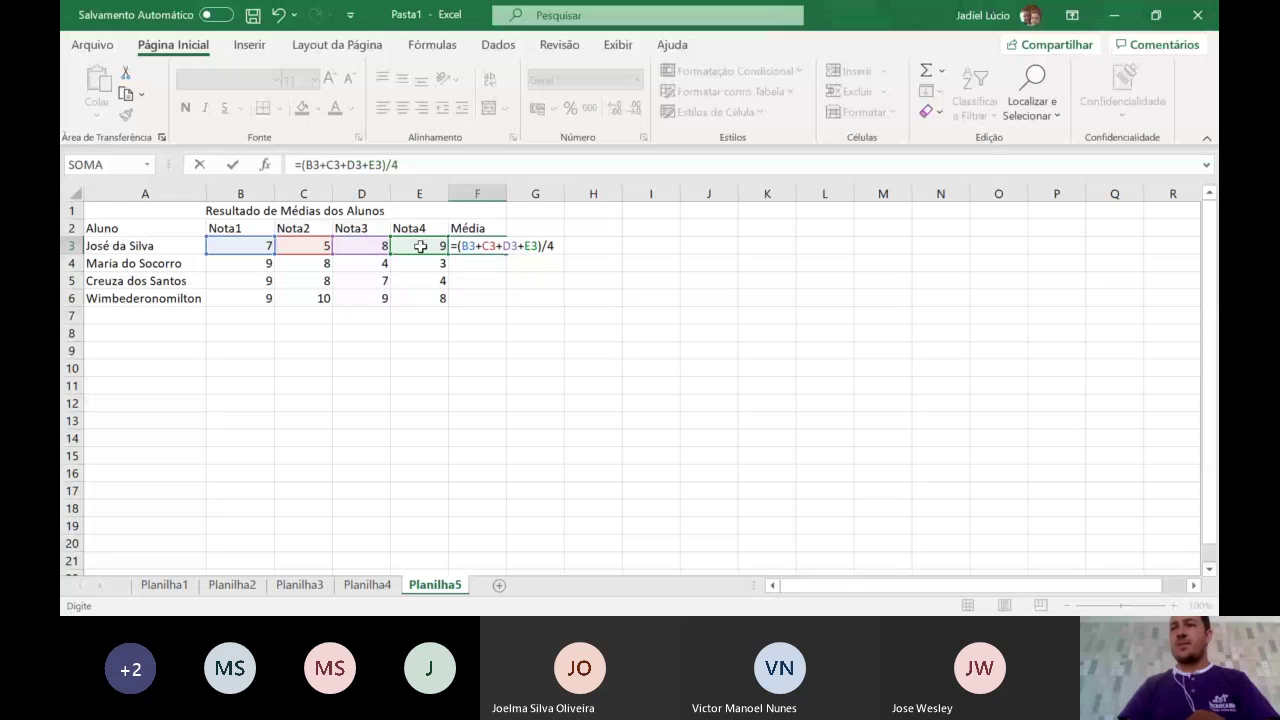
key("Return")
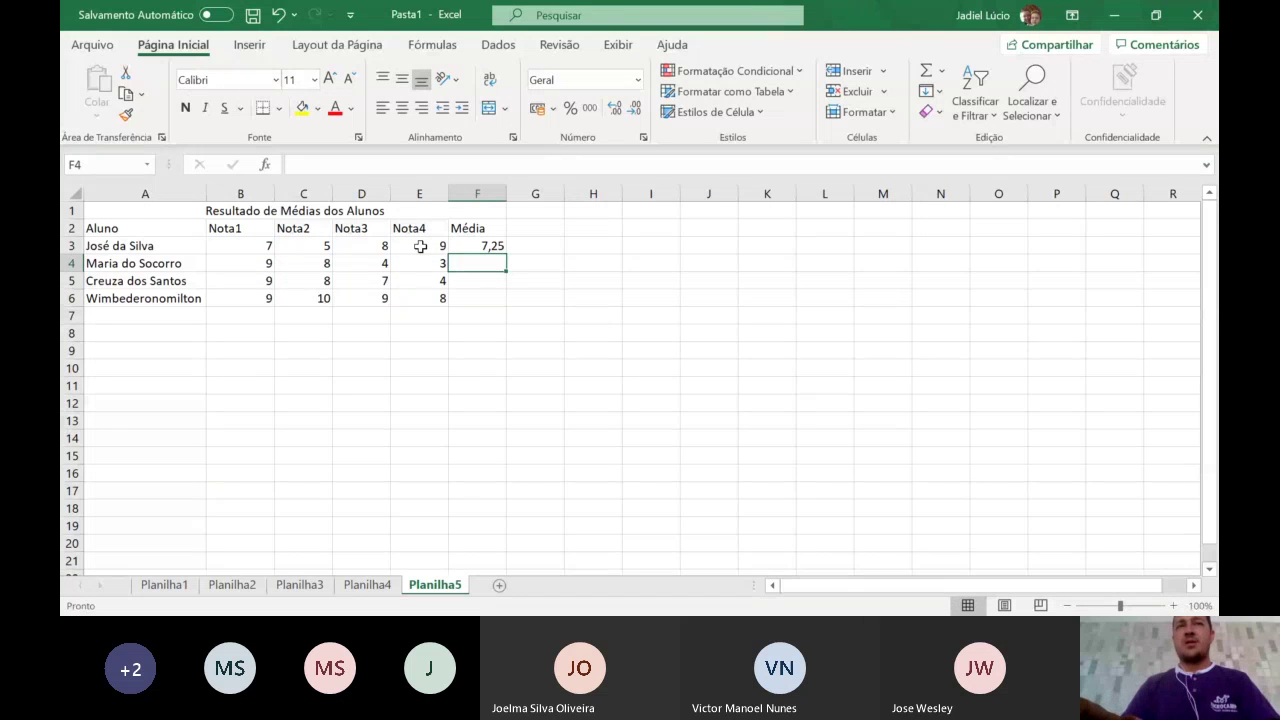
- Review the manual average formula in F3 without changing it, and clear the cell
key("Up")
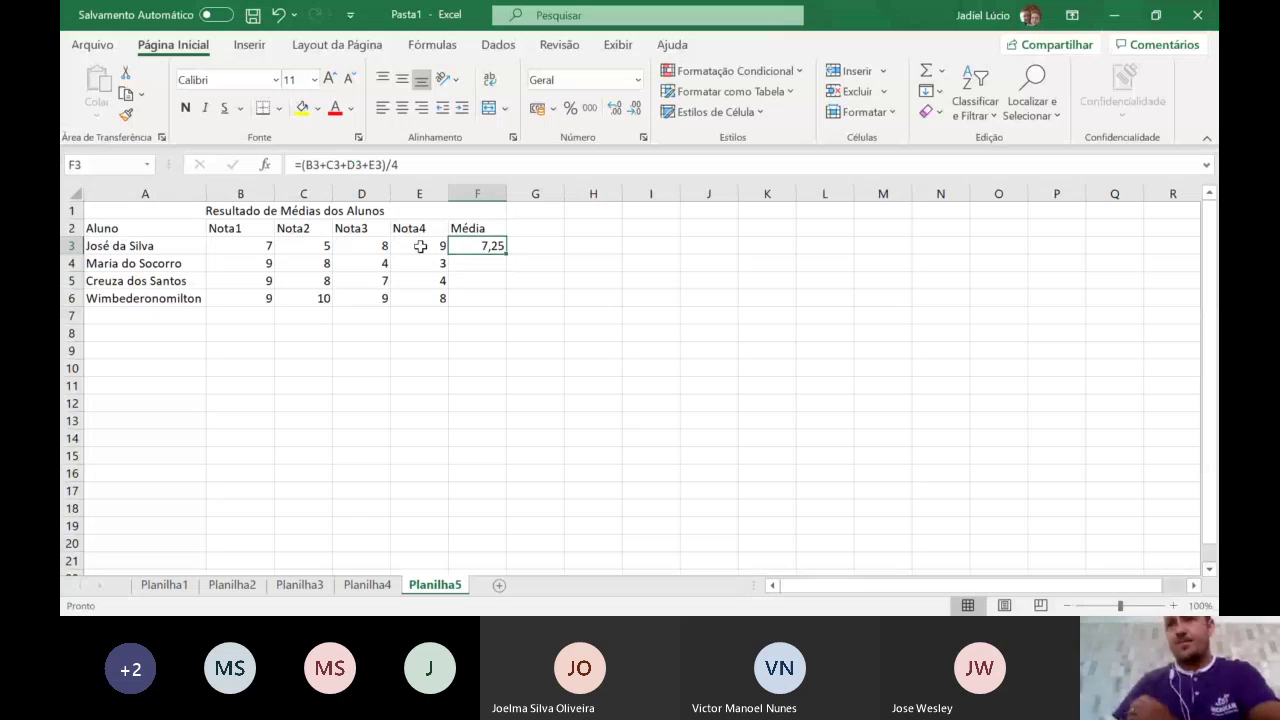
key("F2")
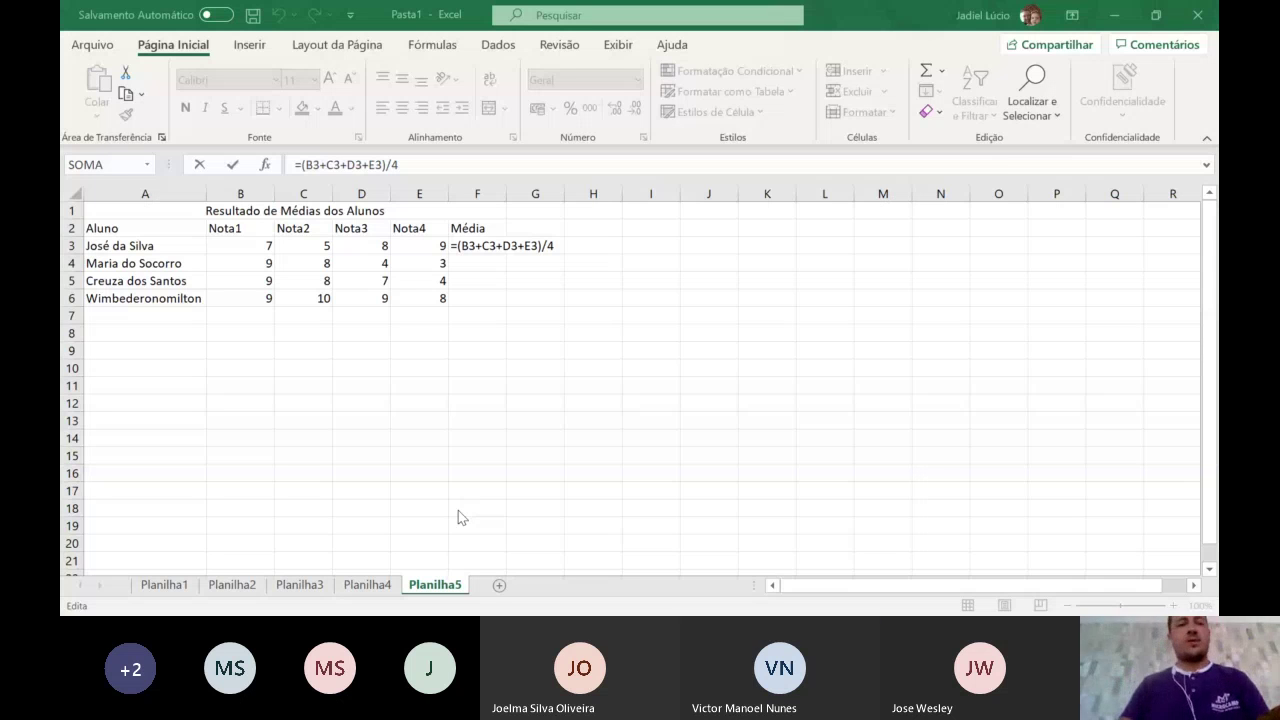
left_click(574, 586)
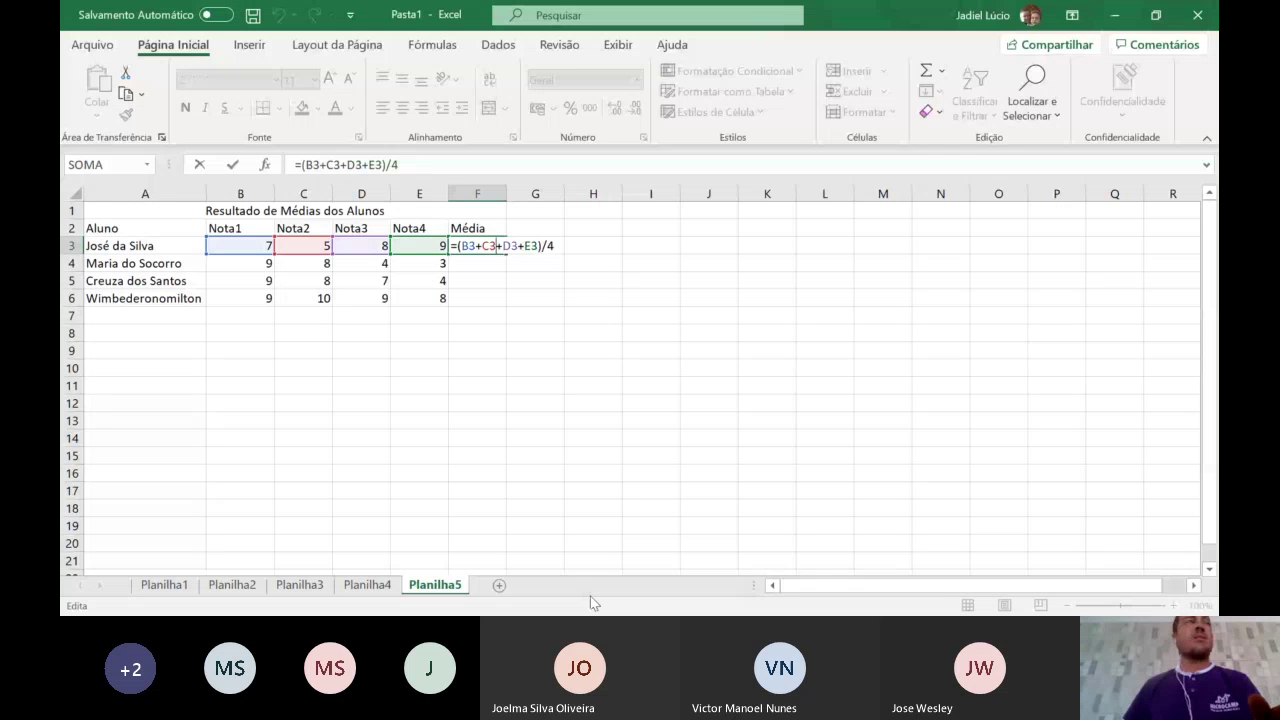
key("Escape")
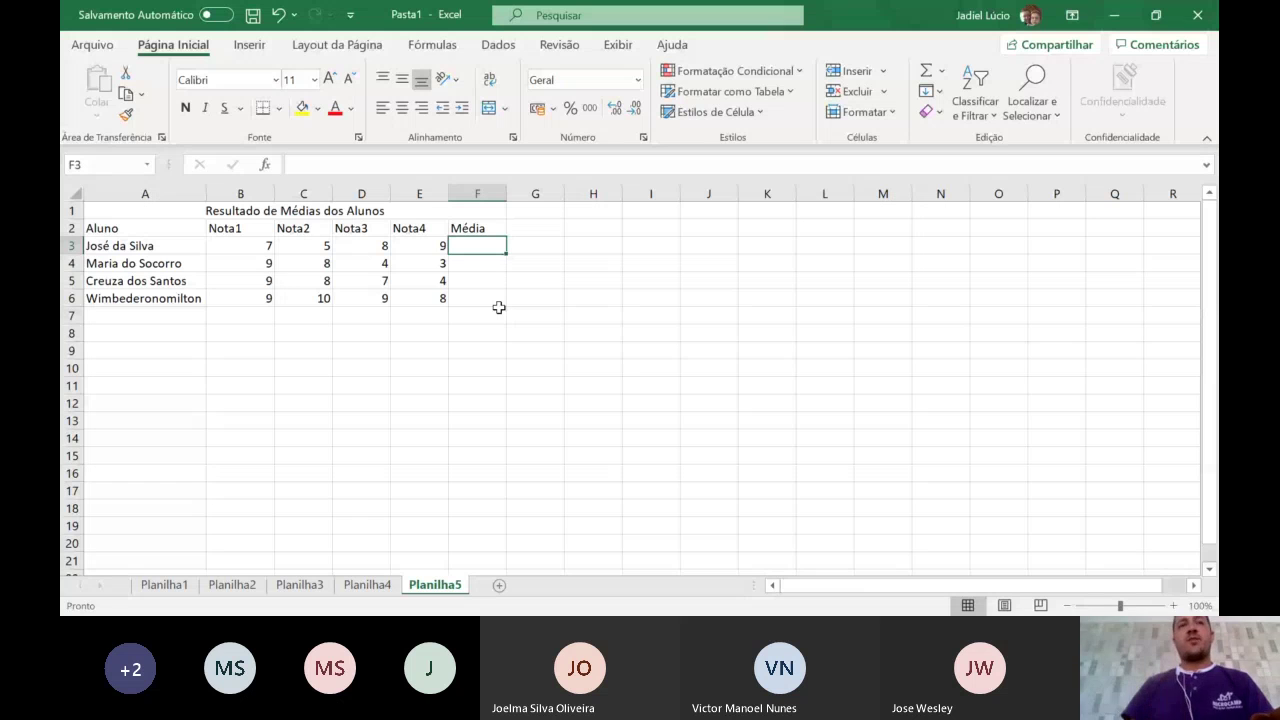
- Calculate the first student's average in F3 with the function =MÉDIA(B3:E3)
type("=")
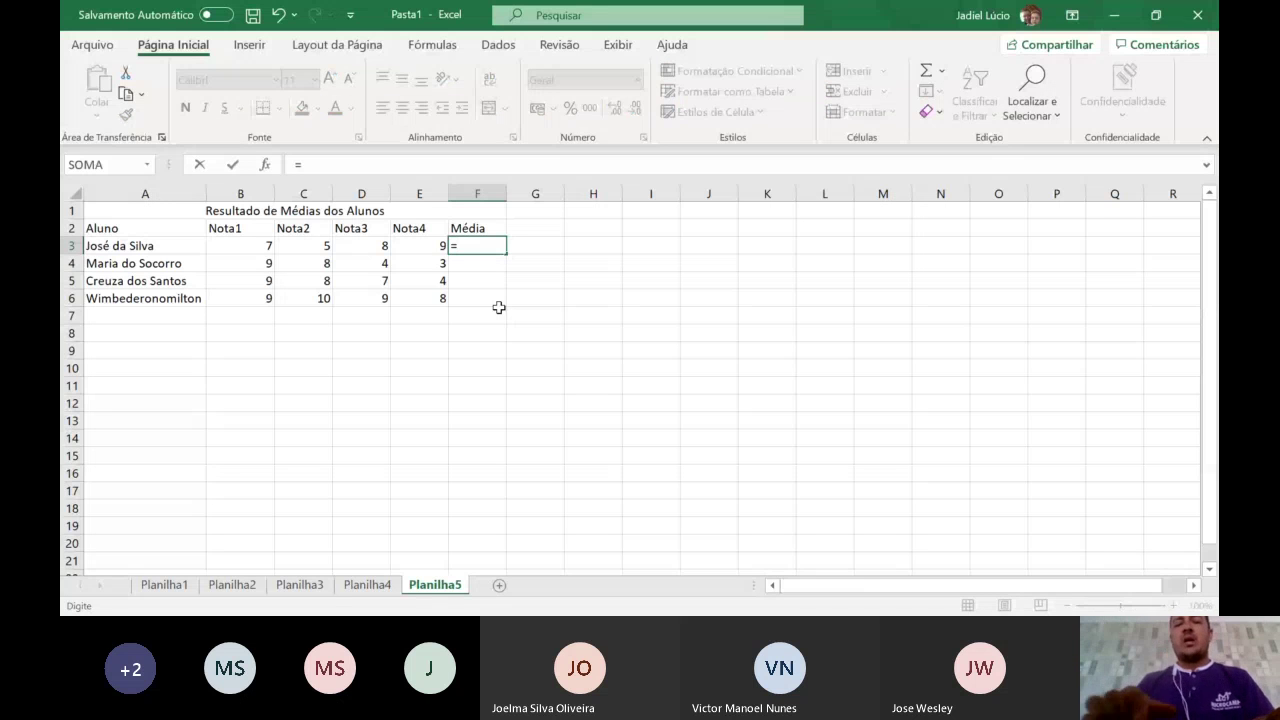
type("mé")
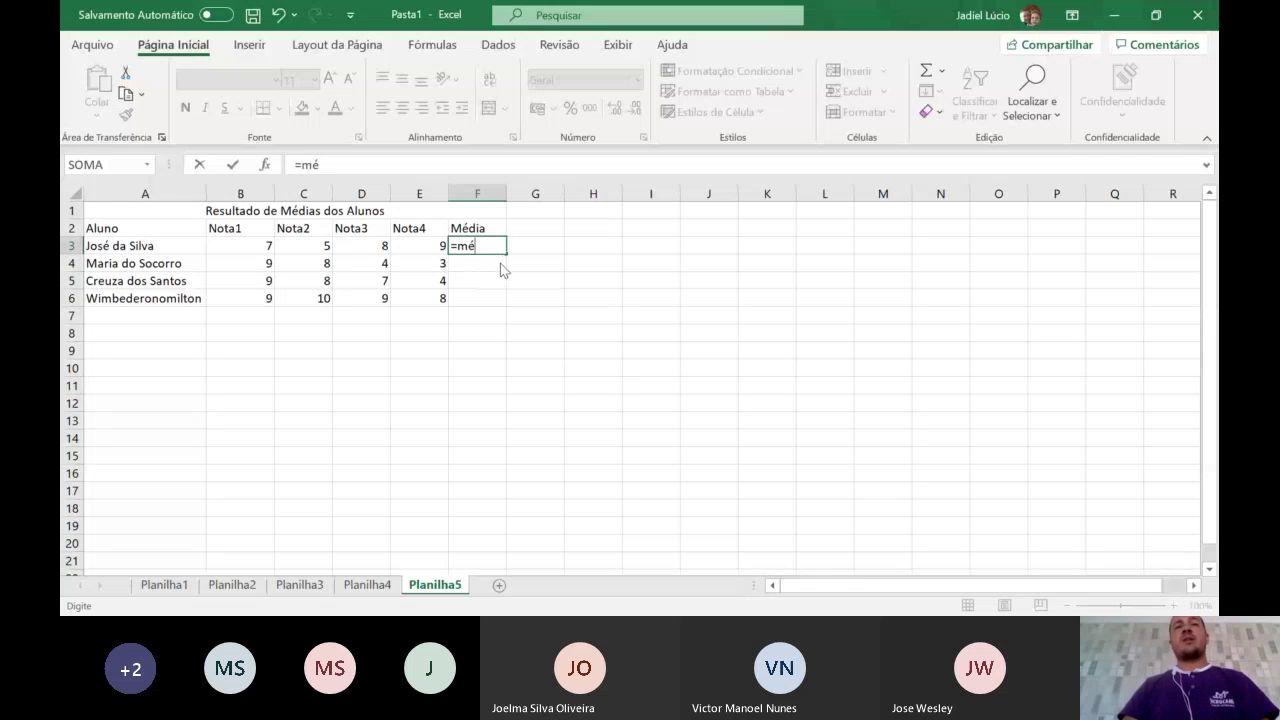
double_click(501, 265)
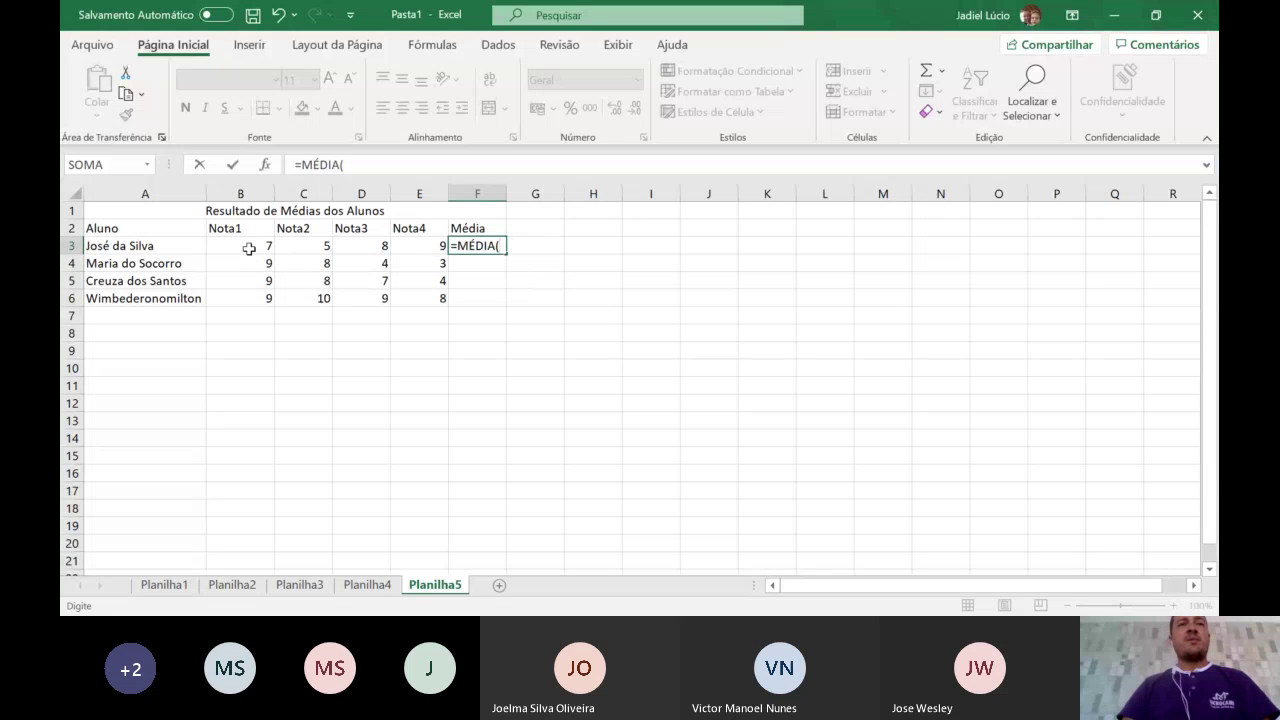
left_click_drag(229, 248, 420, 245)
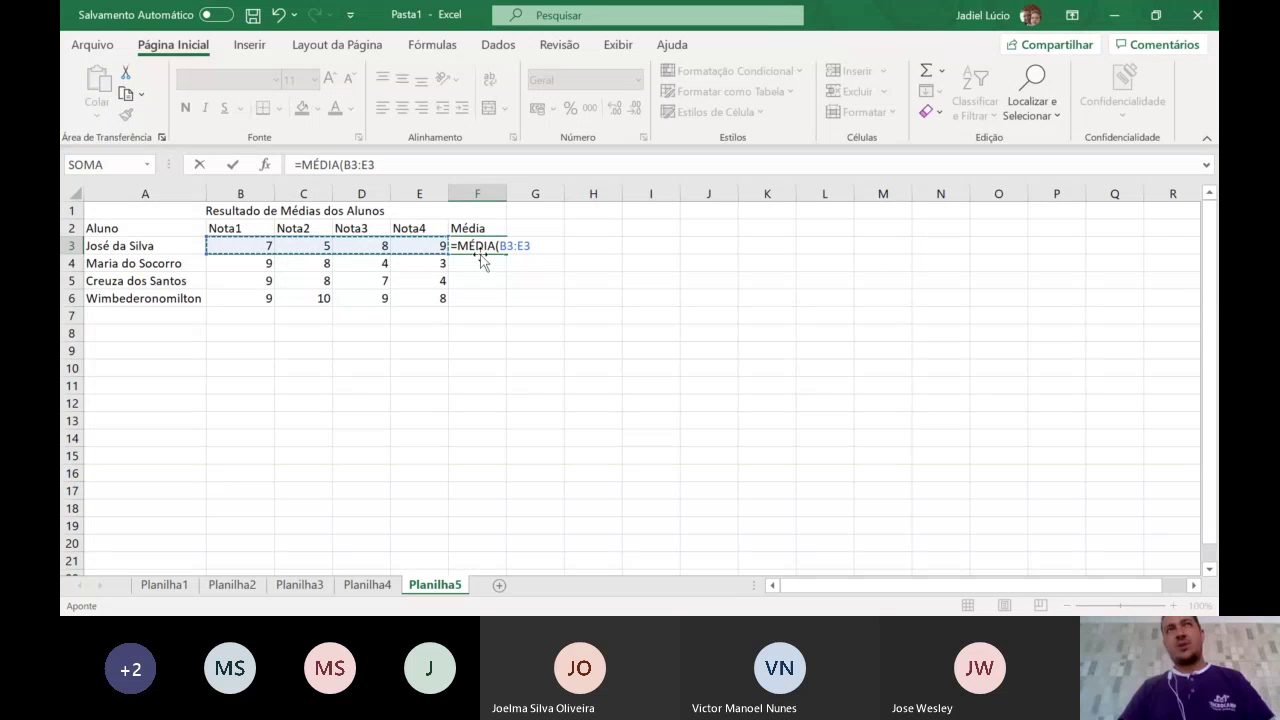
type(")")
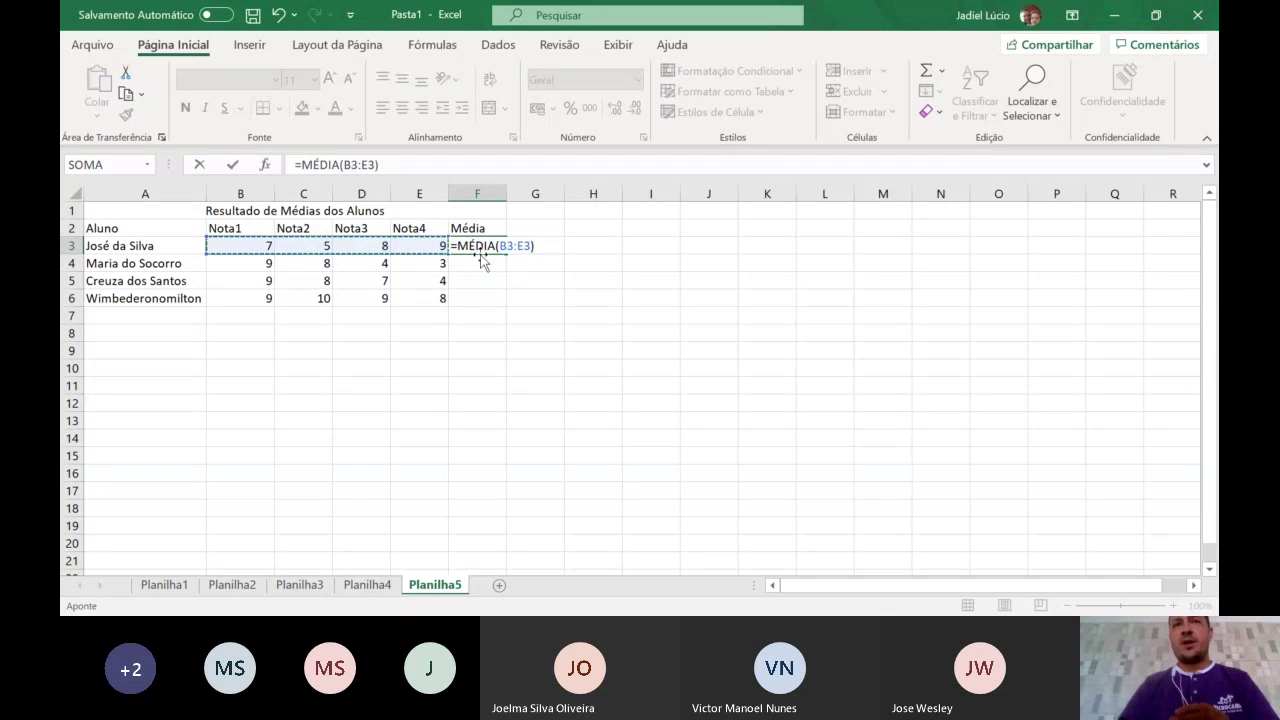
key("Return")
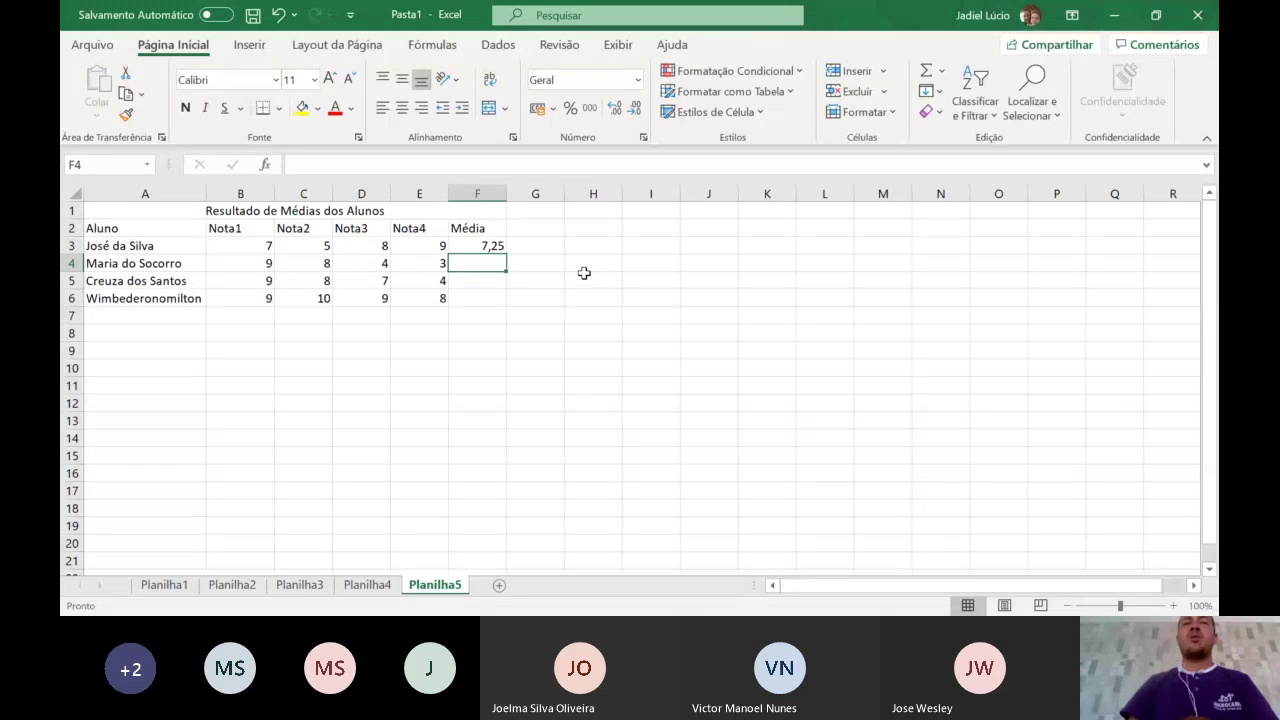
- Calculate the second student's average in F4 with the function =MÉDIA(B4:E4)
type("=")
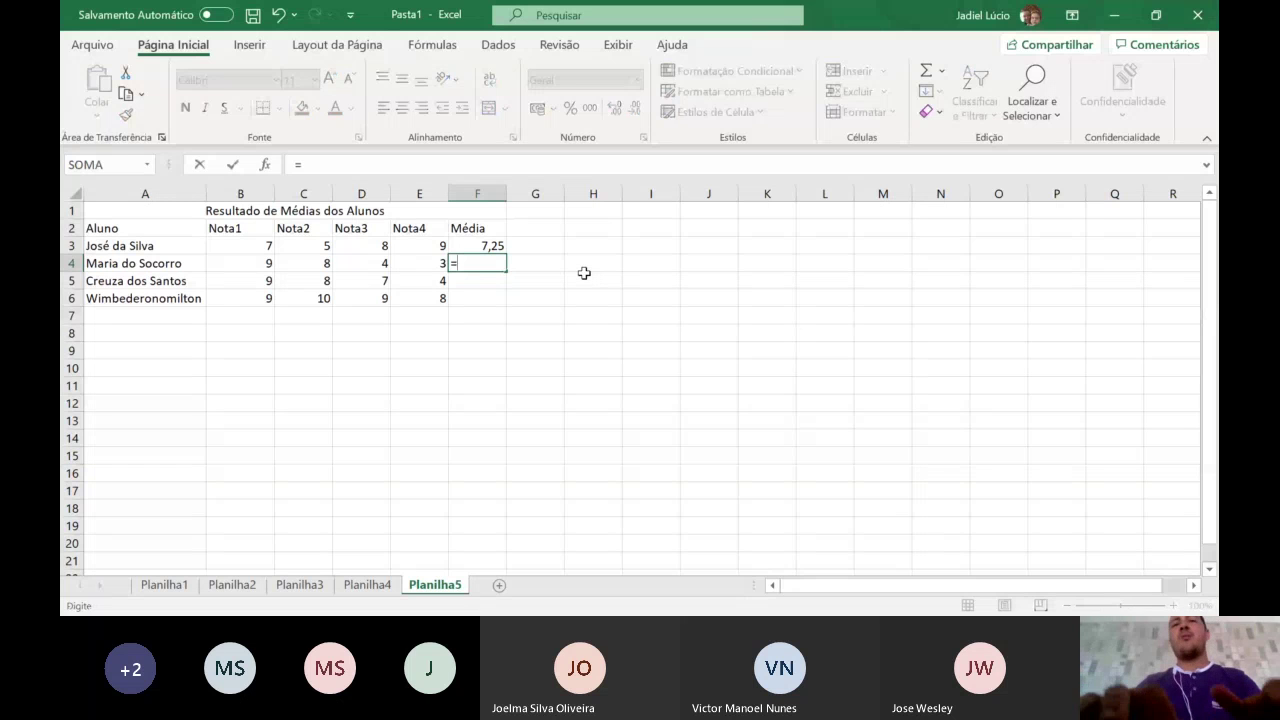
type("MÉDIA(")
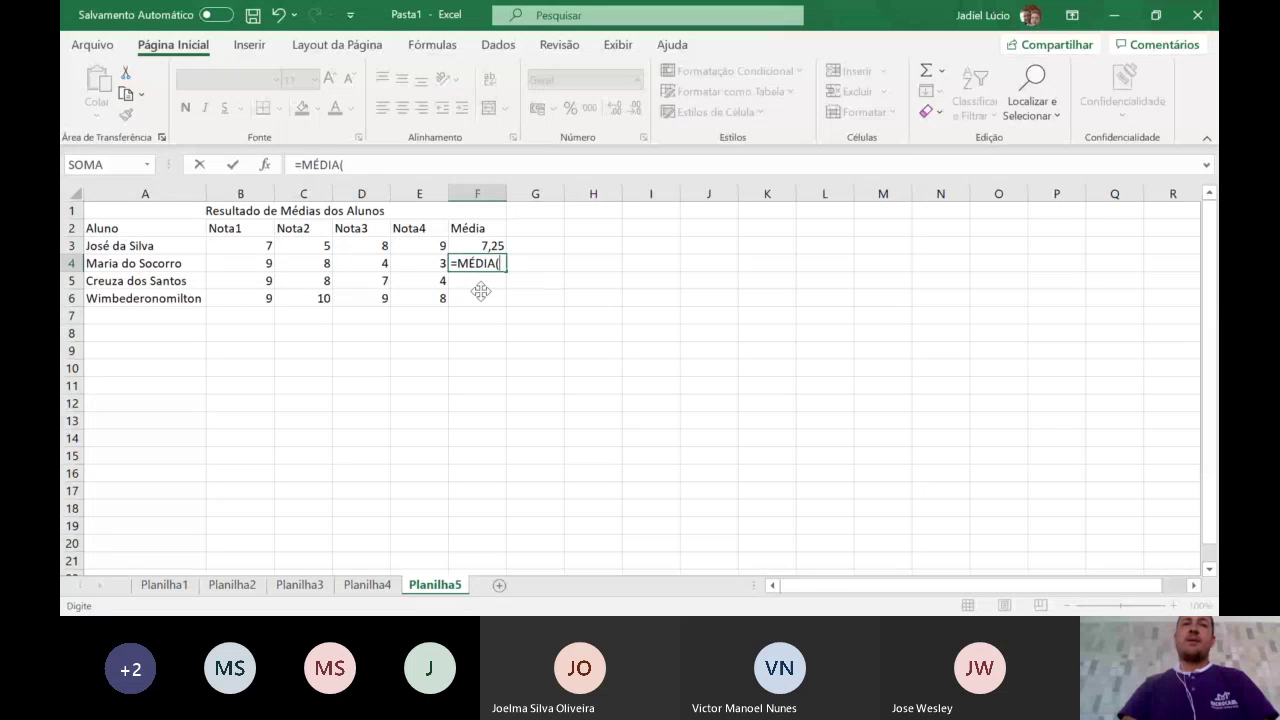
left_click_drag(240, 263, 443, 263)
type(")")
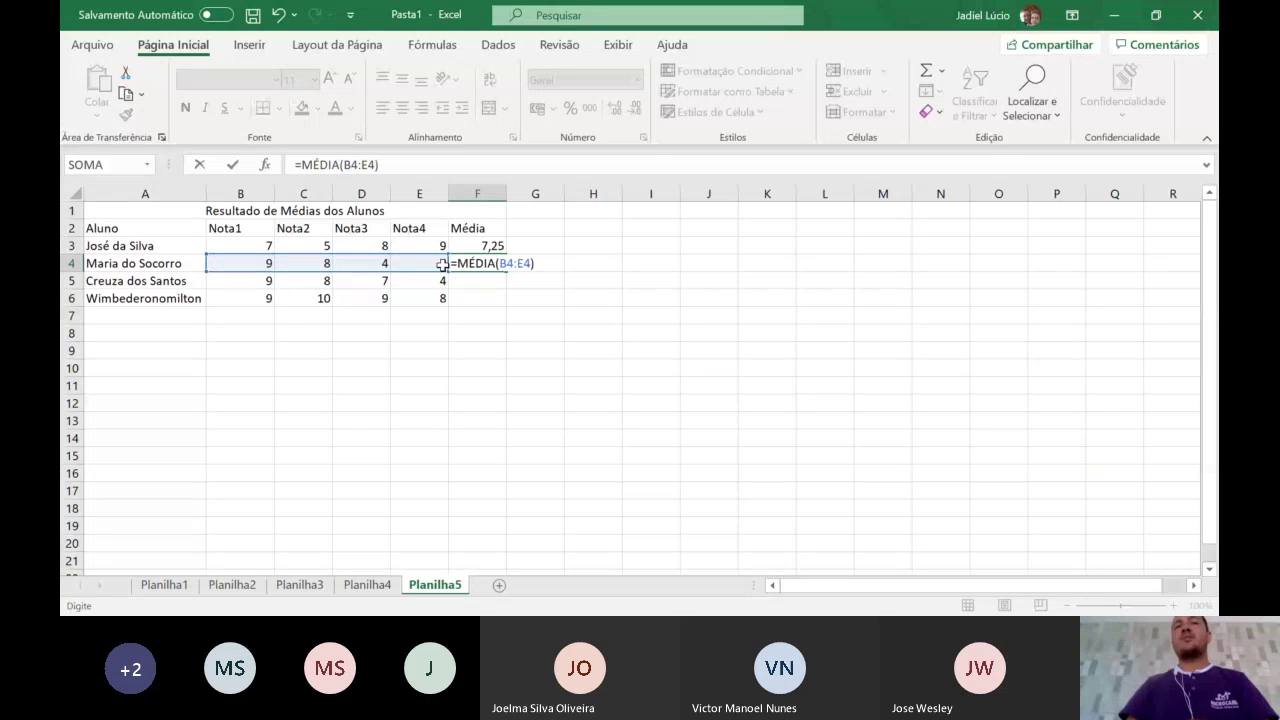
key("Return")
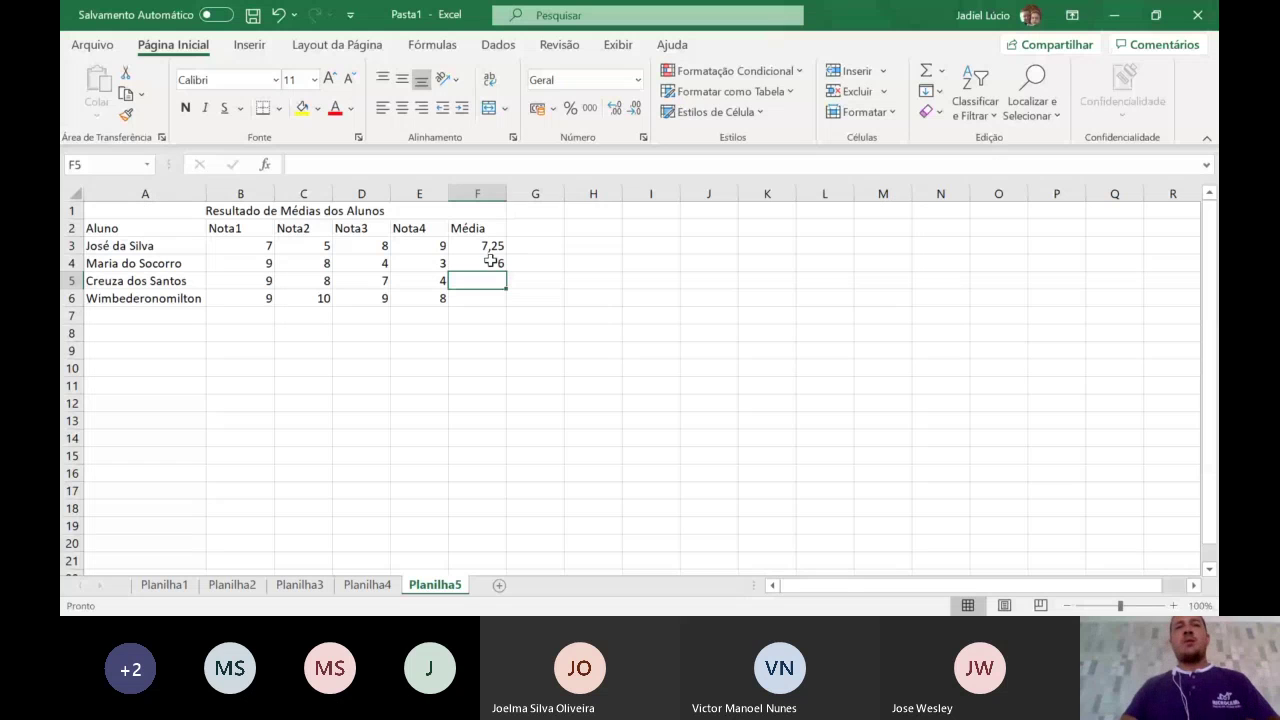
- Fill the average formula from F4 down to F6 for the remaining two students
left_click(494, 260)
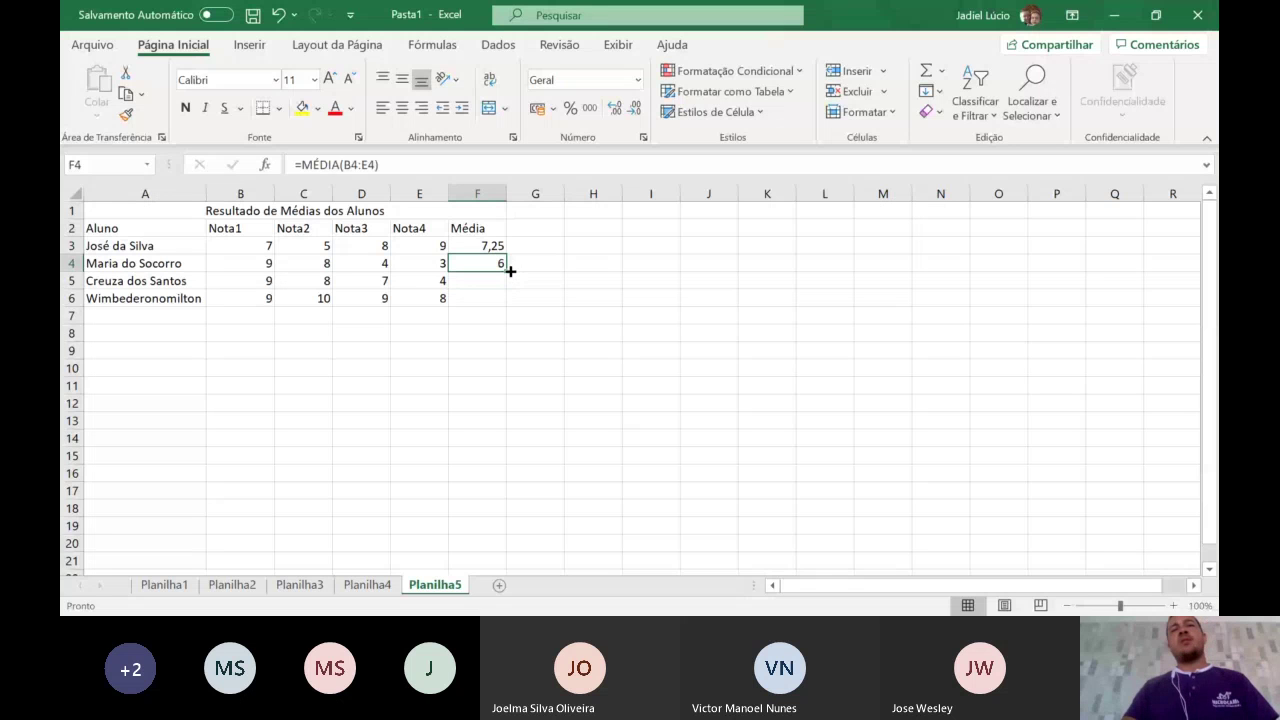
left_click_drag(510, 270, 508, 301)
left_click(484, 386)
- Check the MÉDIA formulas in cells F3 to F6 to compare the range each one uses
left_click(502, 248)
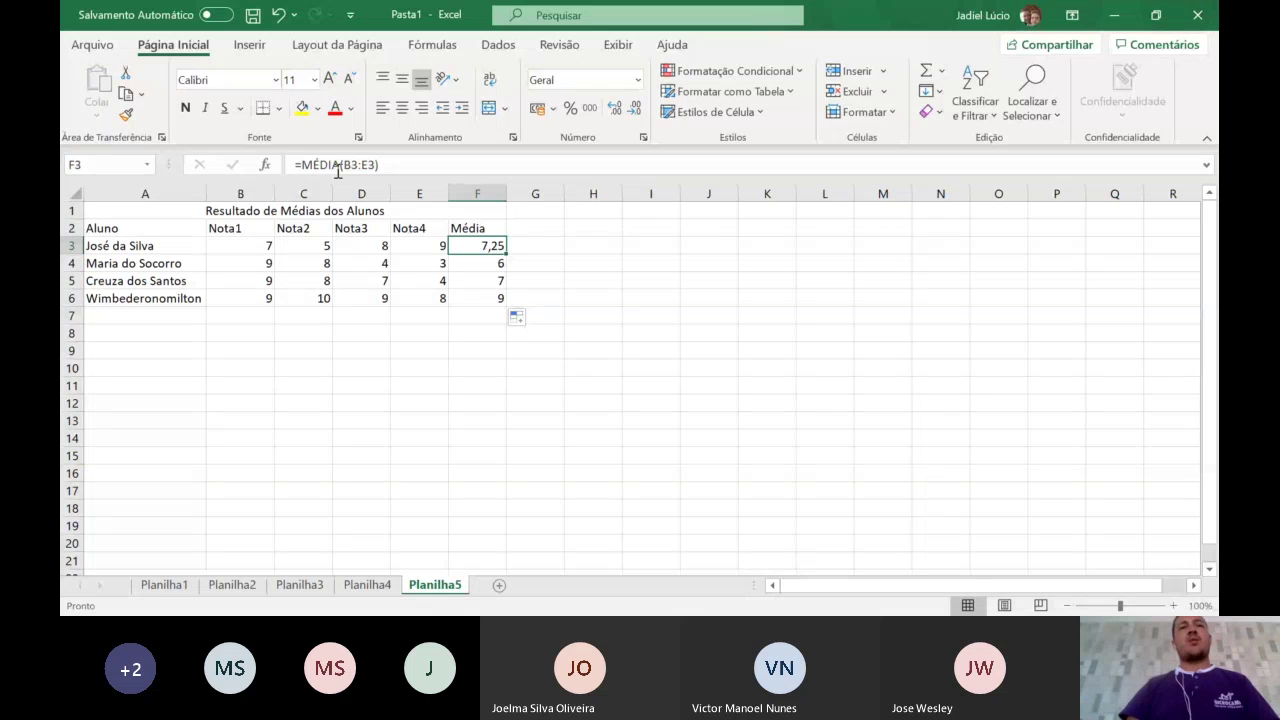
key("Down")
key("Down")
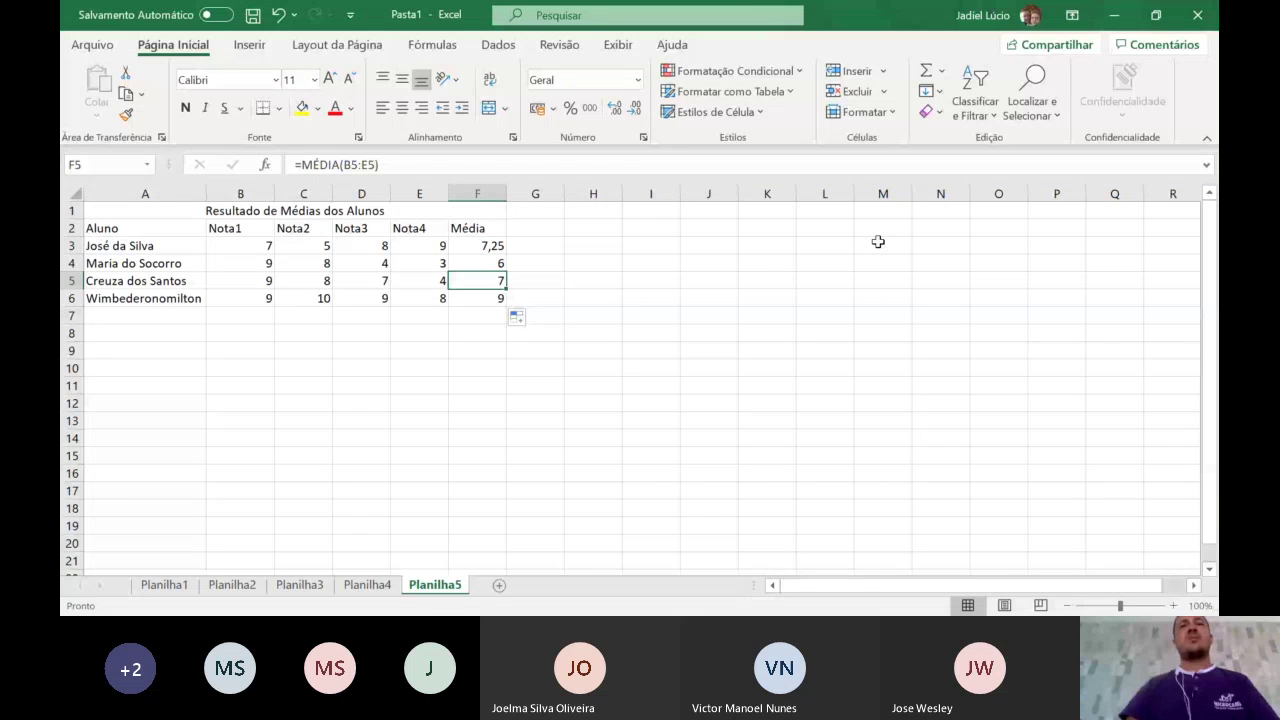
key("Up")
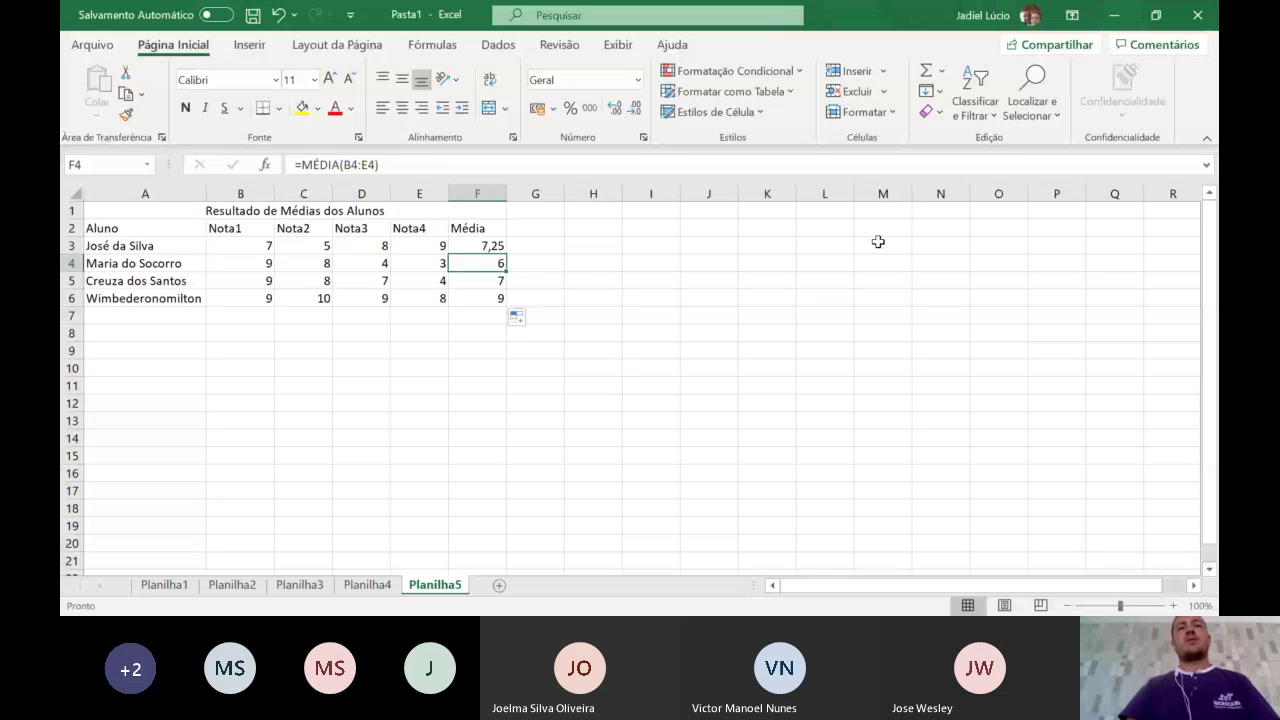
key("Down")
key("Down")
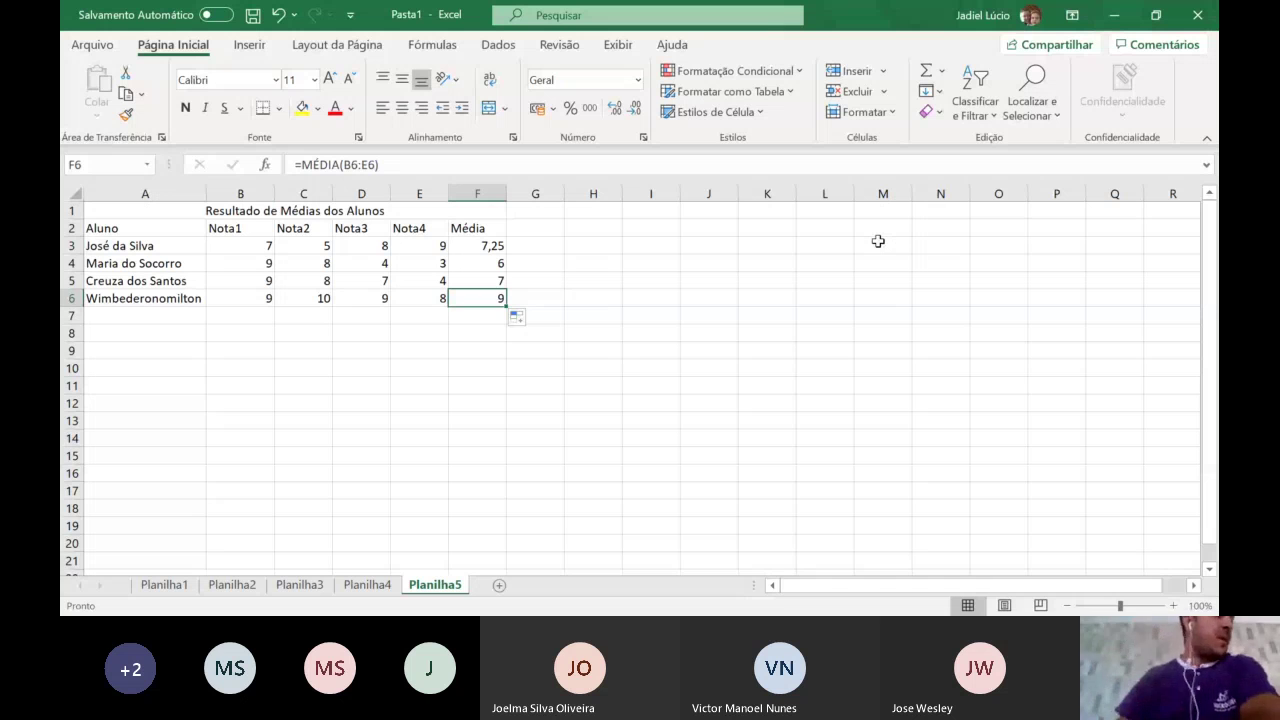
left_click(929, 614)
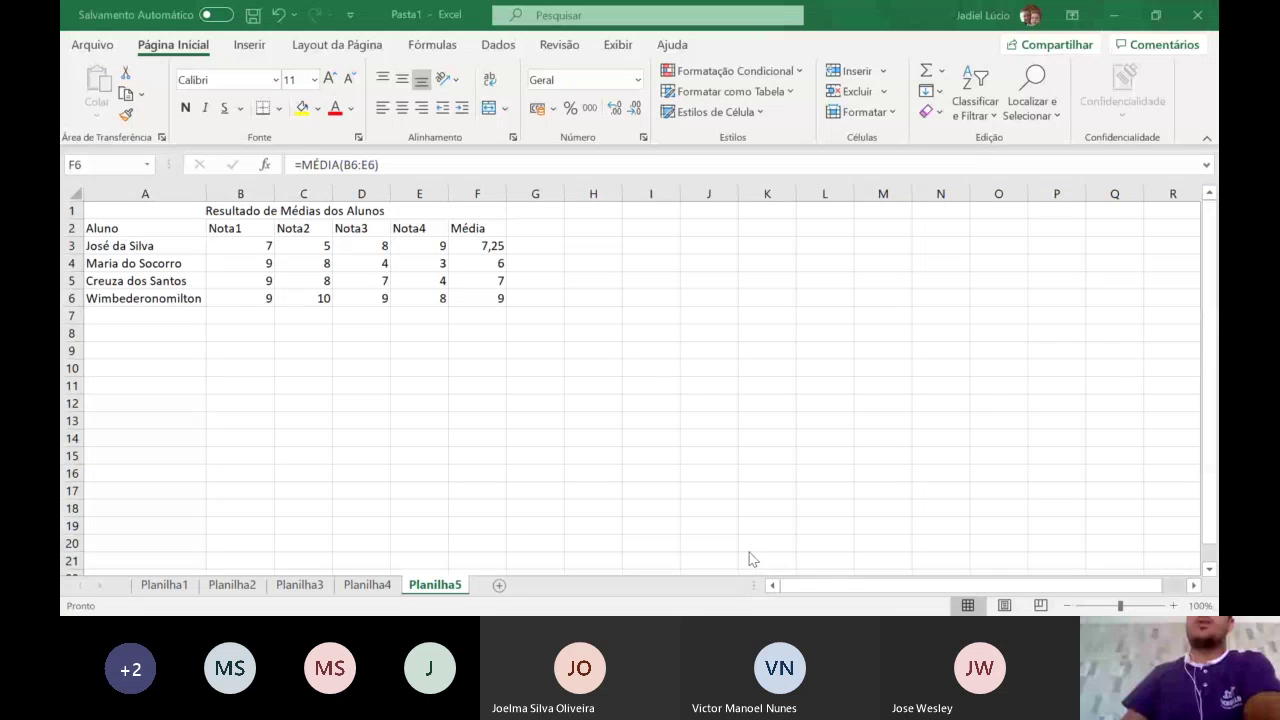
left_click(1137, 27)
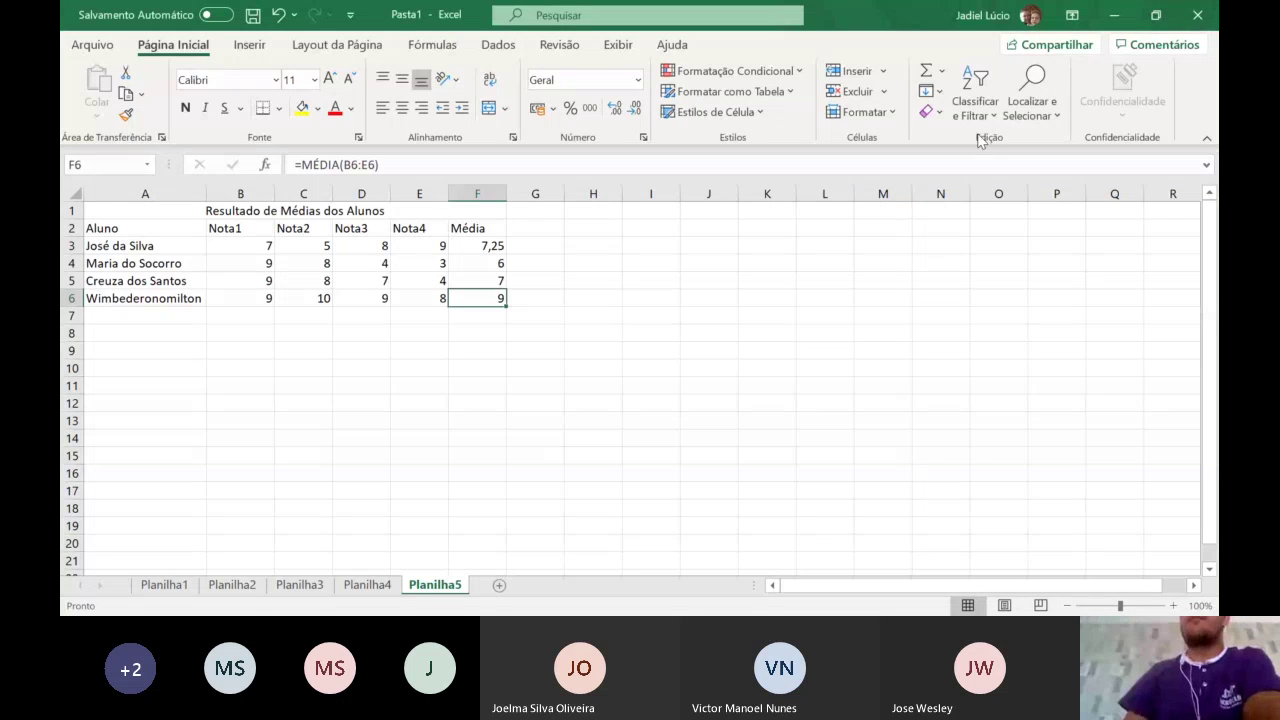
left_click(468, 318)
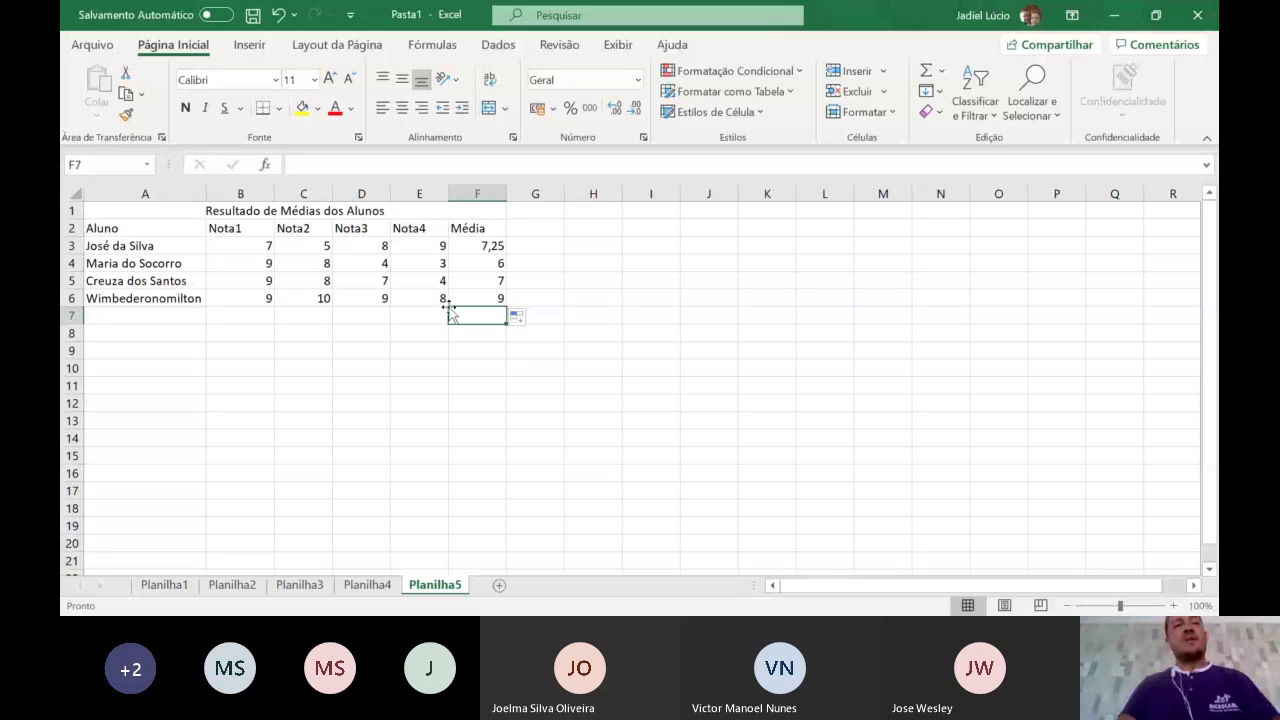
left_click(361, 368)
left_click(140, 350)
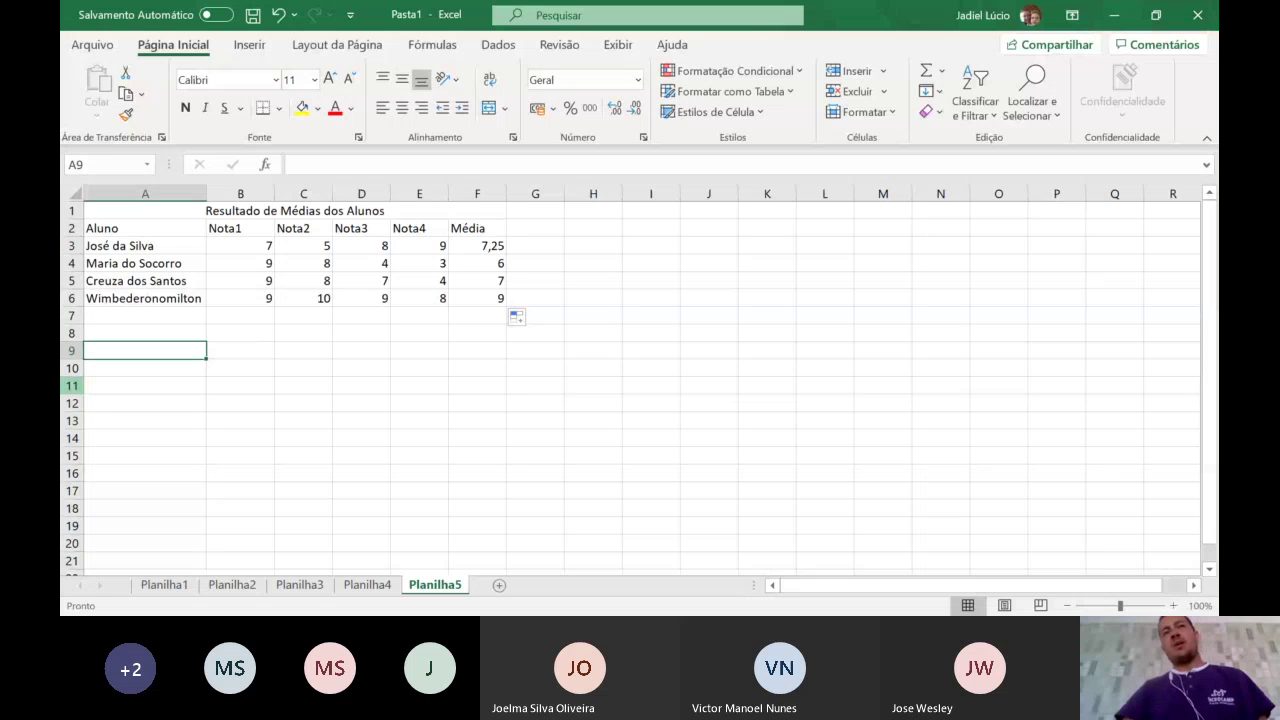
- Preview how the sheet prints, close the preview and examine the page-break lines on the worksheet
key("ctrl+p")
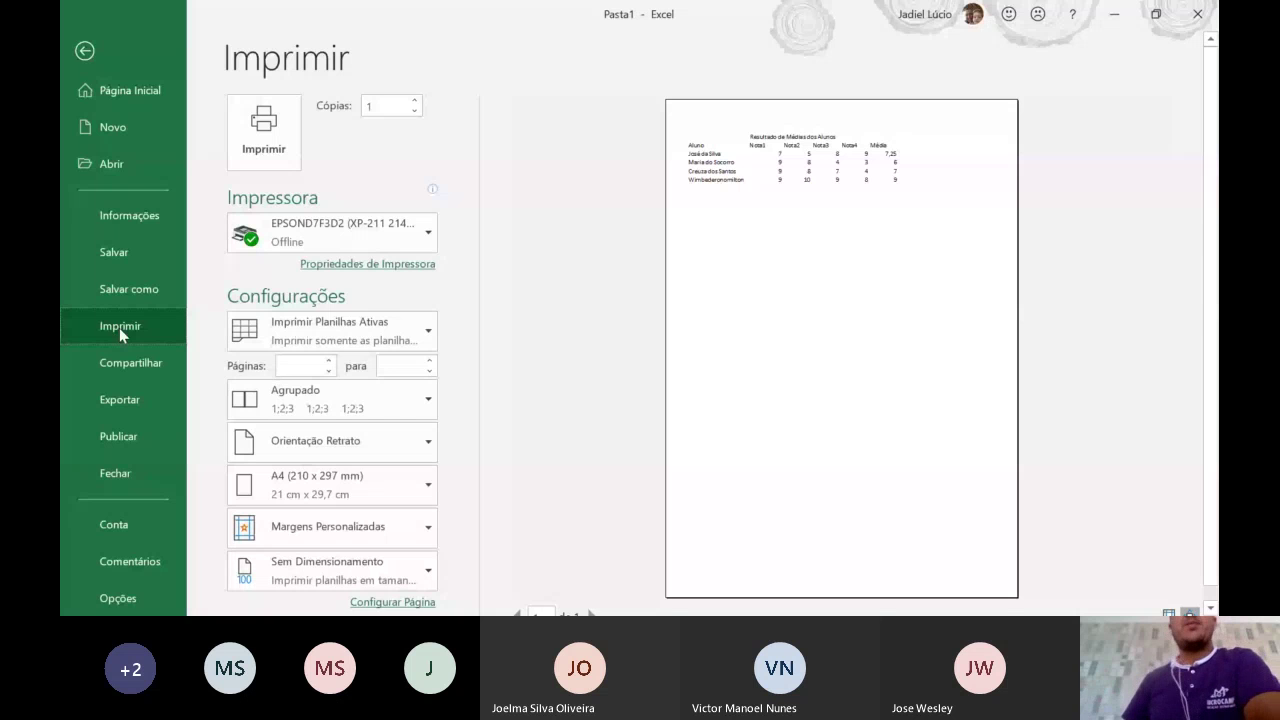
key("Escape")
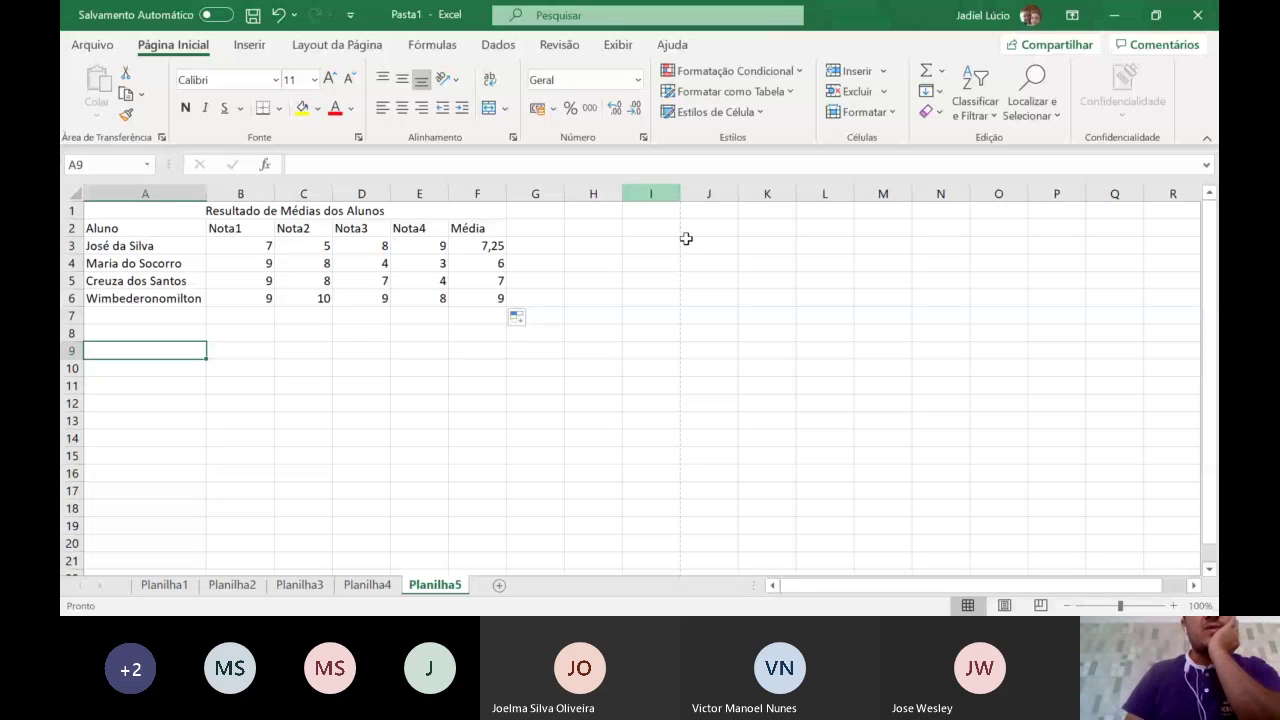
scroll(686, 238, "down", 12)
scroll(664, 342, "down", 2)
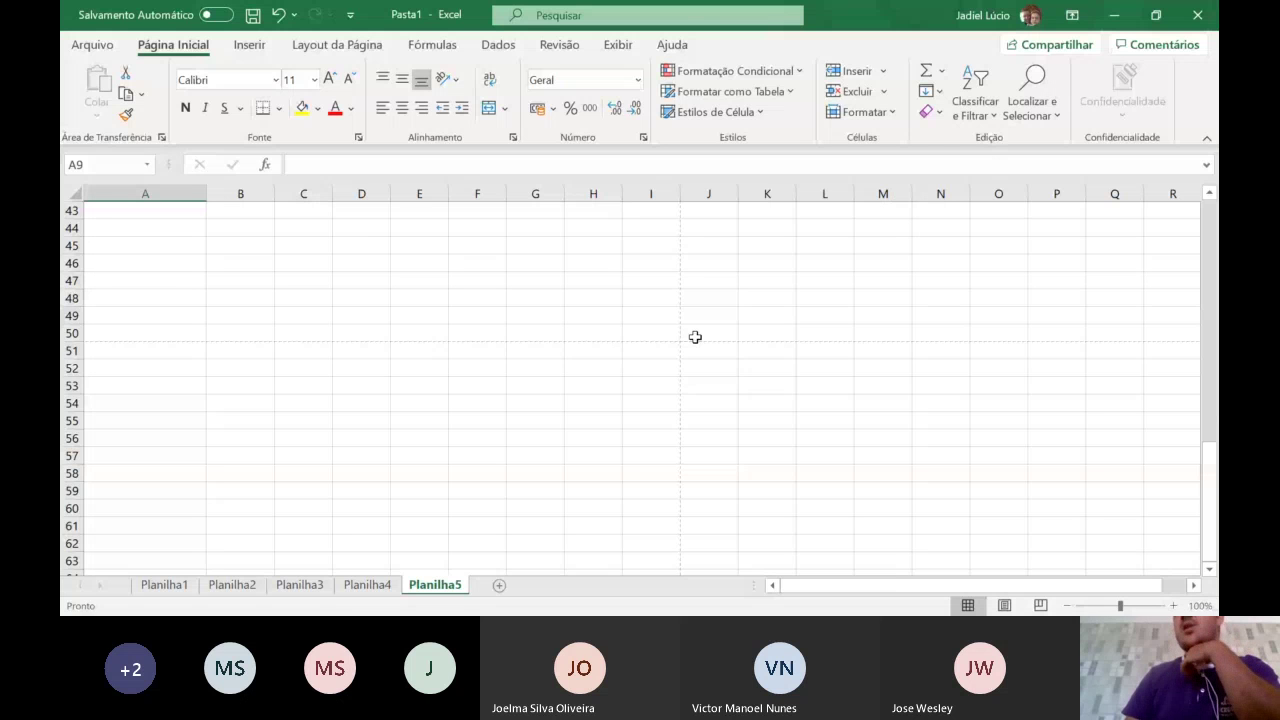
scroll(695, 337, "up", 14)
left_click(610, 293)
left_click(604, 370)
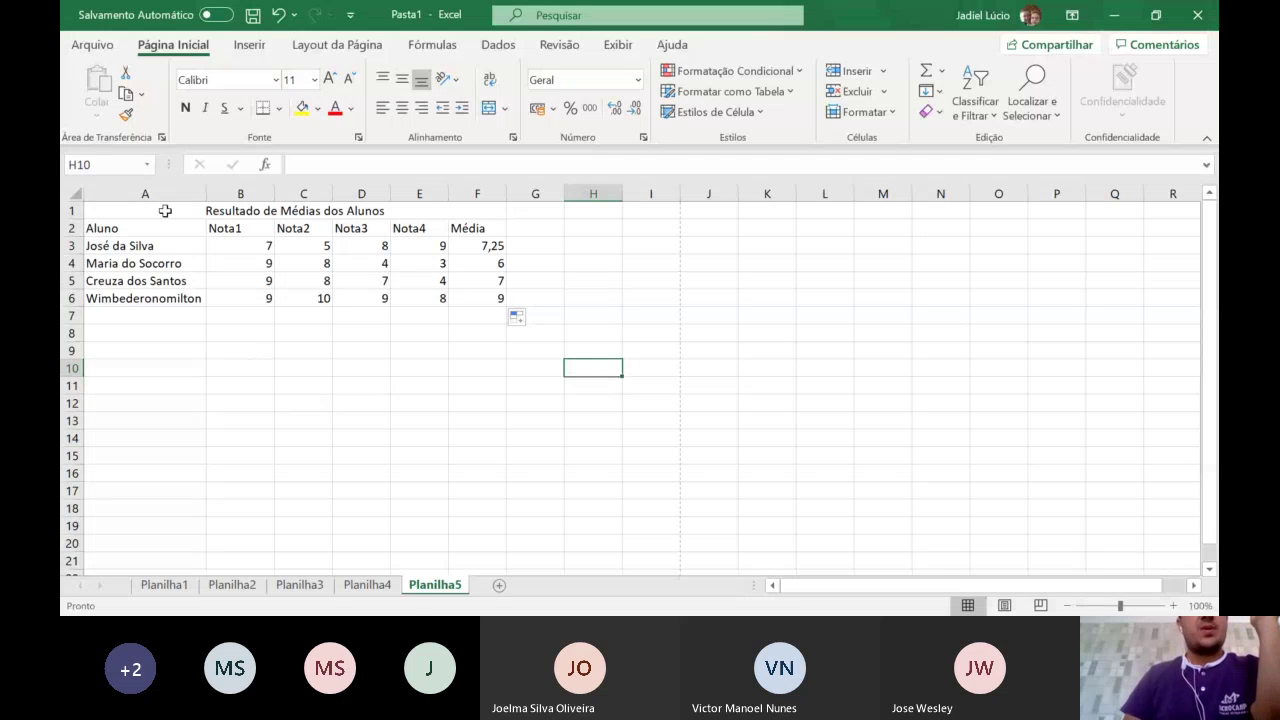
- Apply all borders (Todas as Bordas) to the grade table in A1:F6
left_click_drag(155, 213, 187, 300)
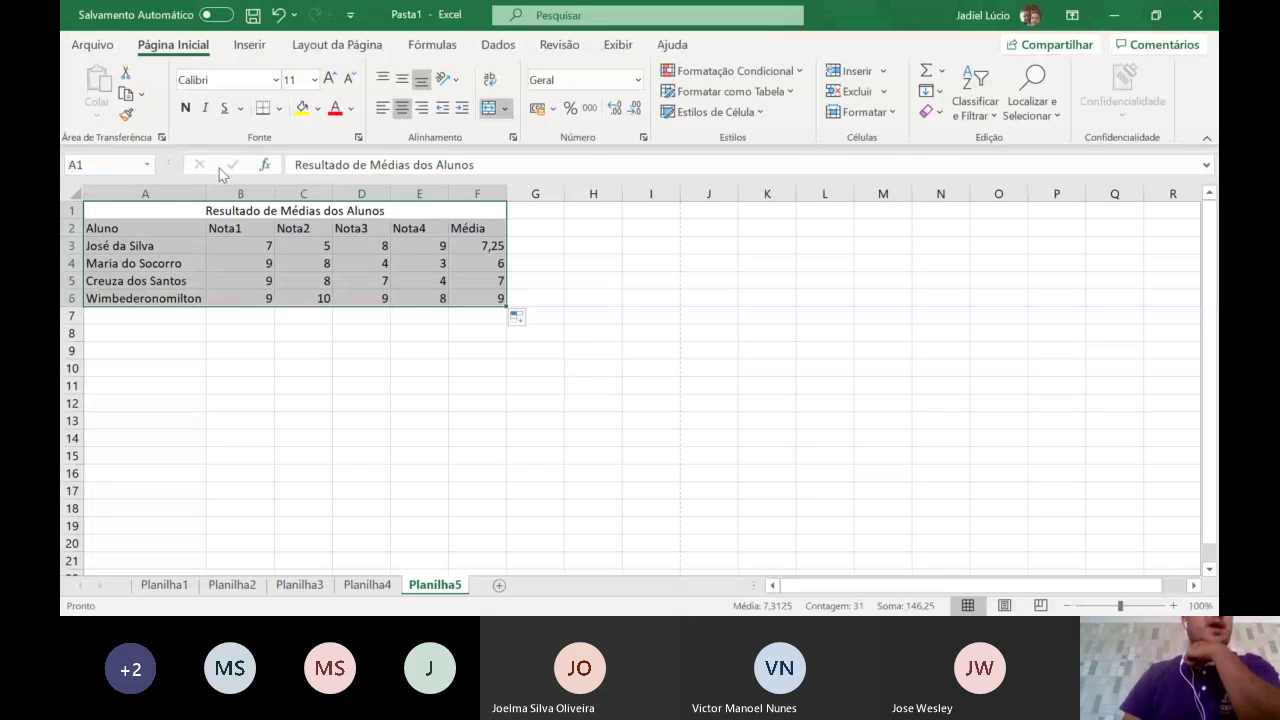
left_click(283, 108)
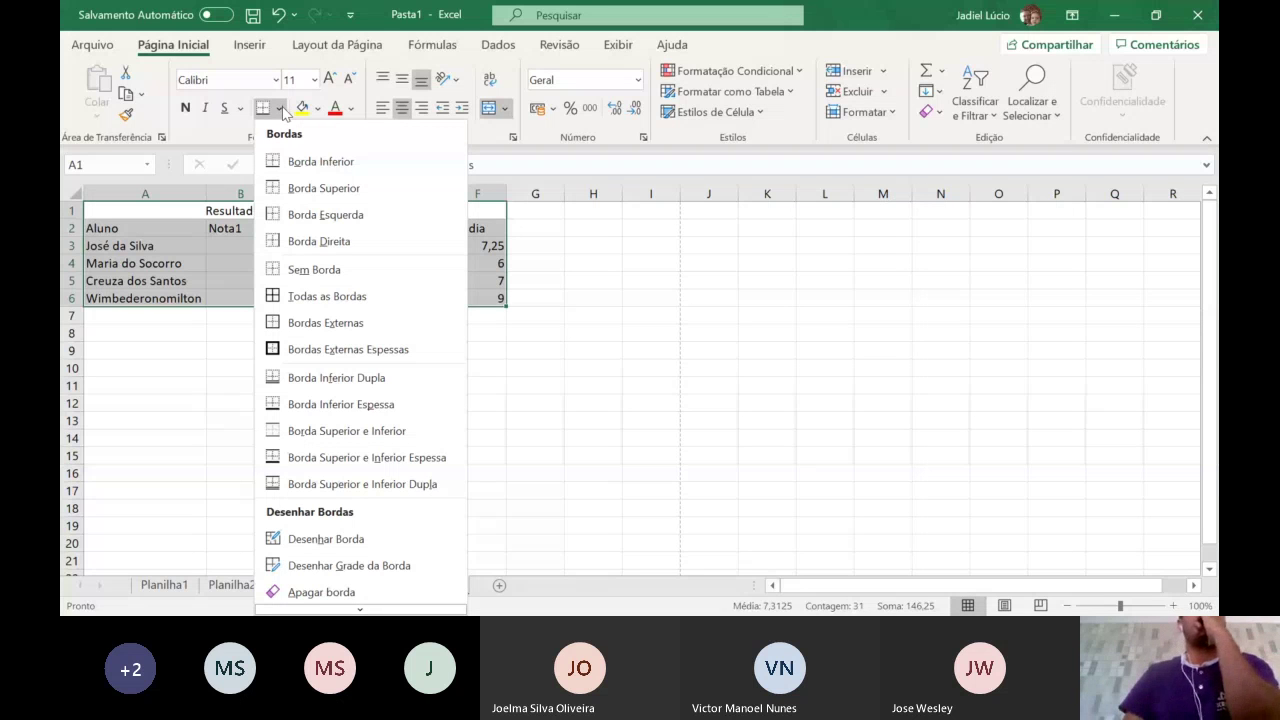
left_click(316, 296)
left_click(651, 403)
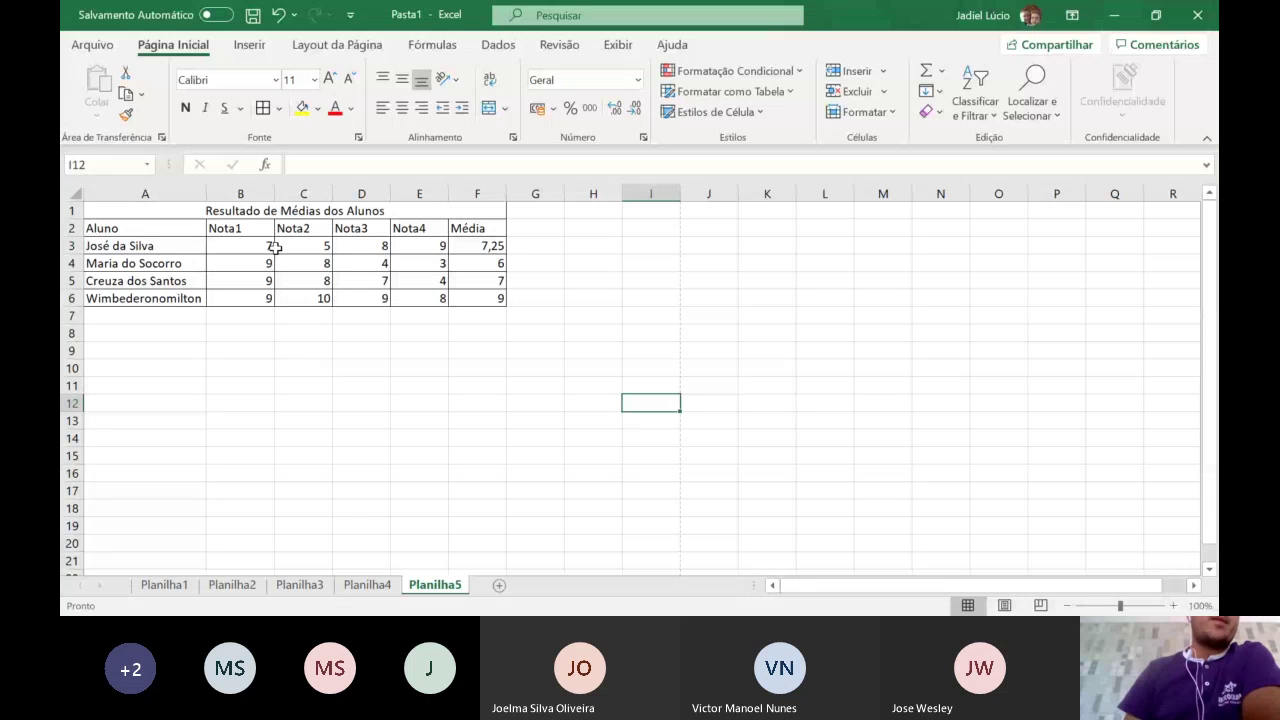
key("ctrl+Home")
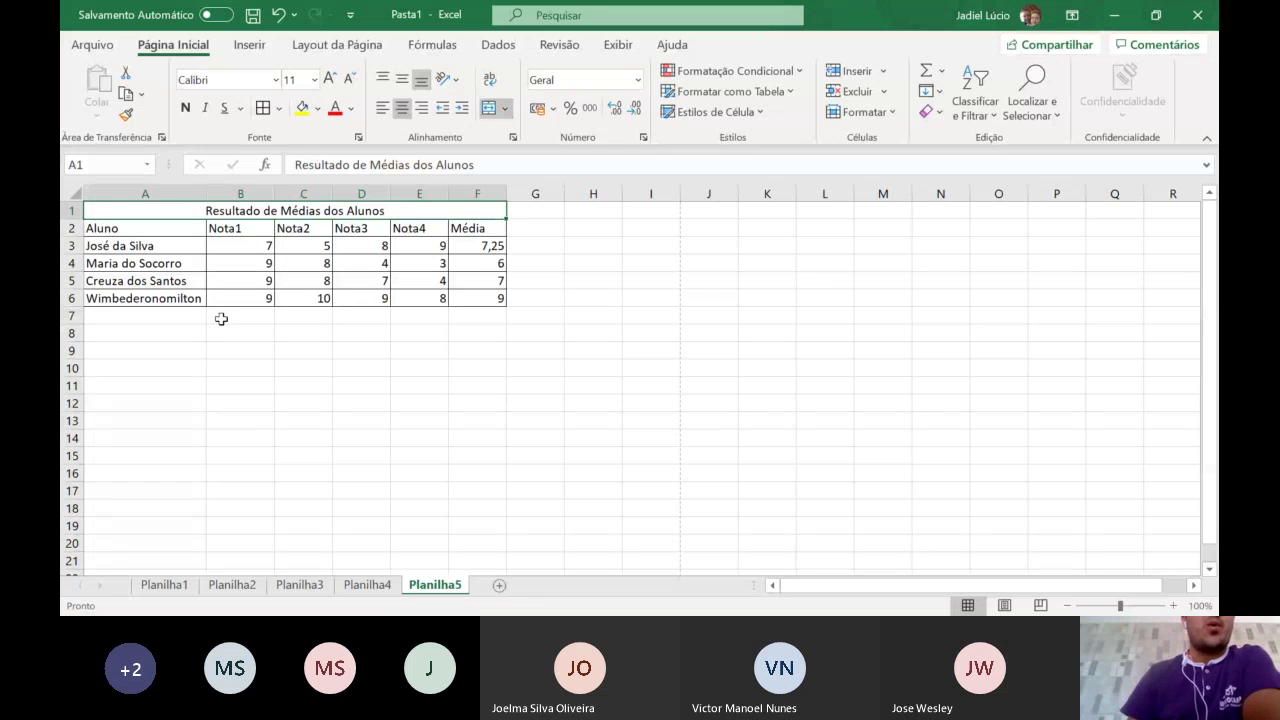
left_click_drag(110, 228, 497, 228)
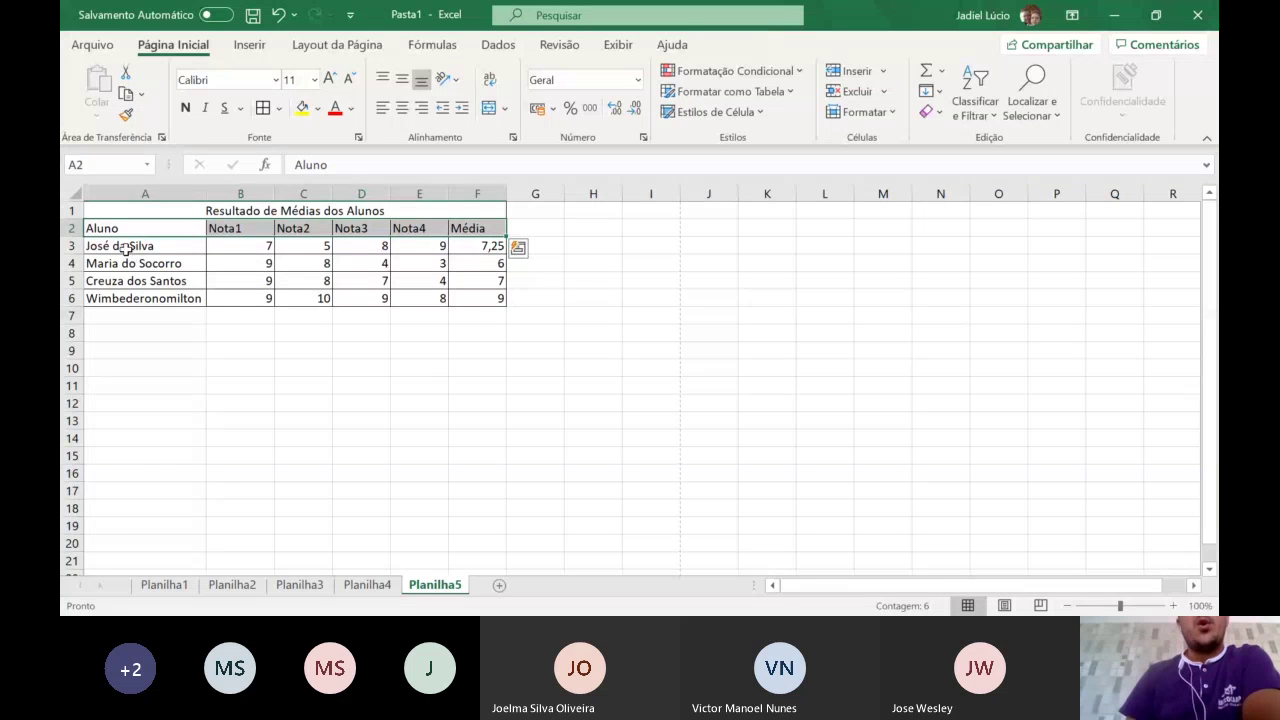
left_click_drag(128, 242, 113, 288)
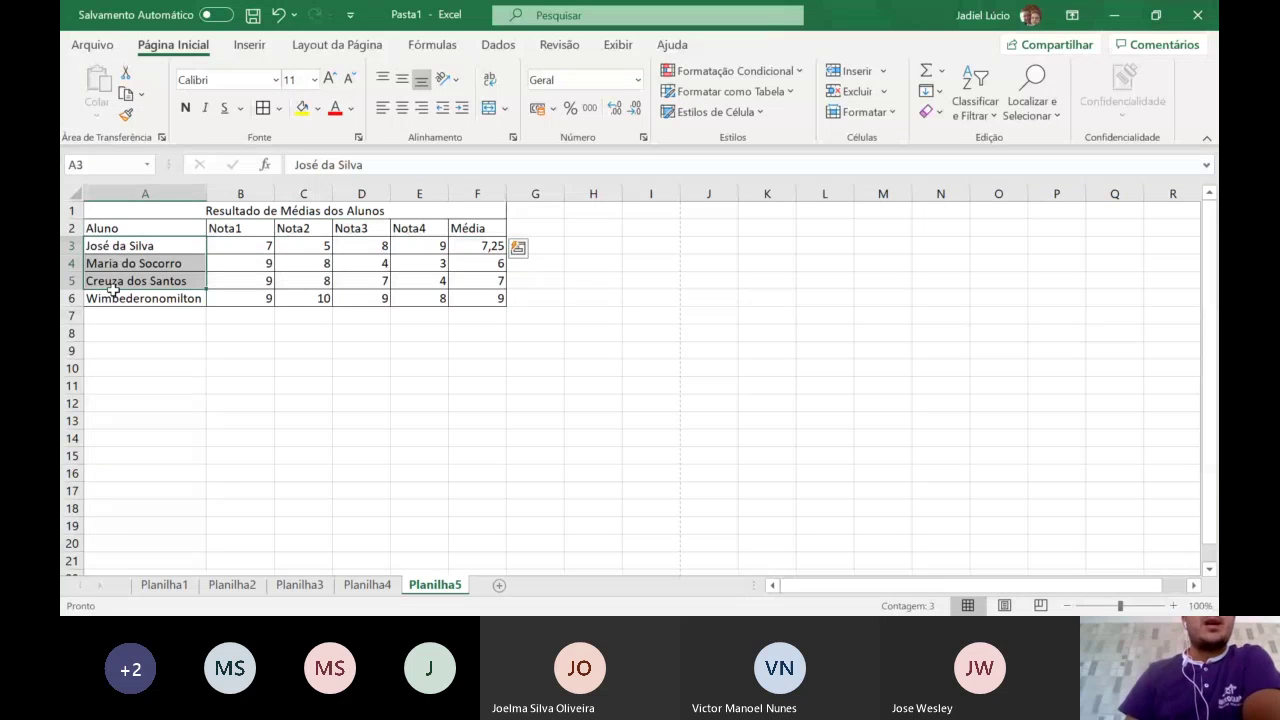
left_click_drag(113, 288, 118, 298)
left_click_drag(265, 248, 420, 298)
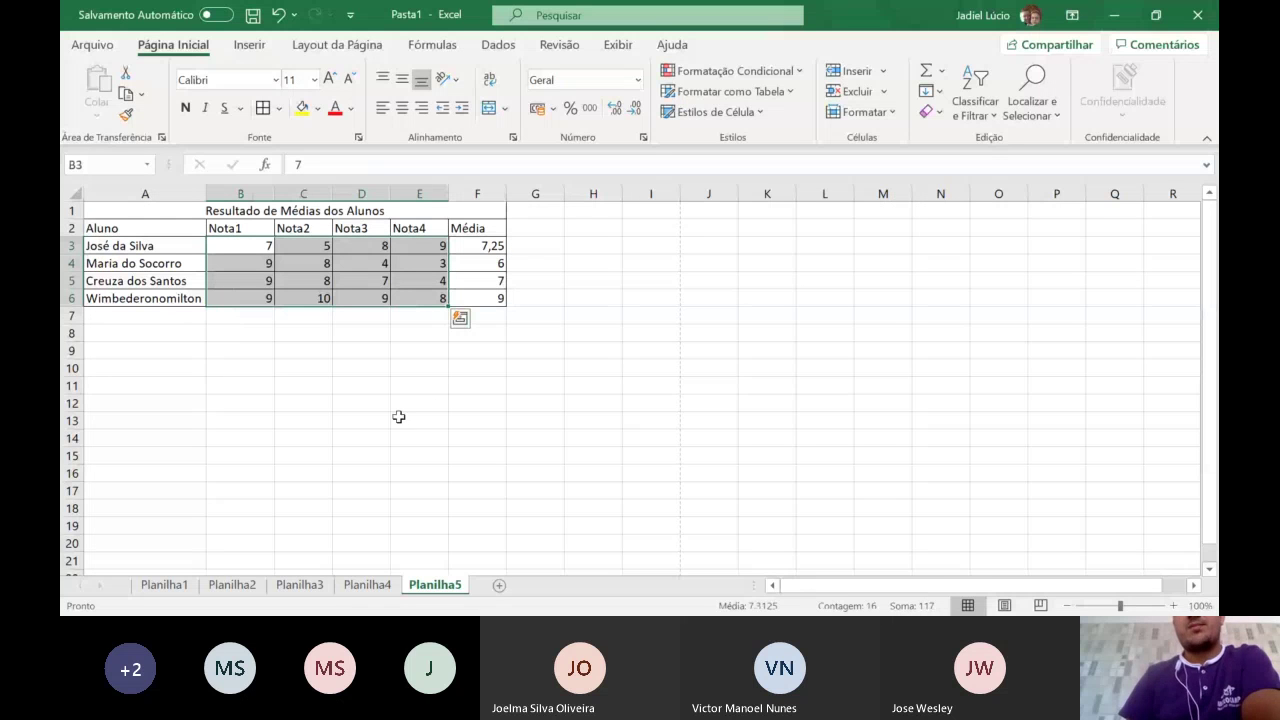
left_click(312, 372)
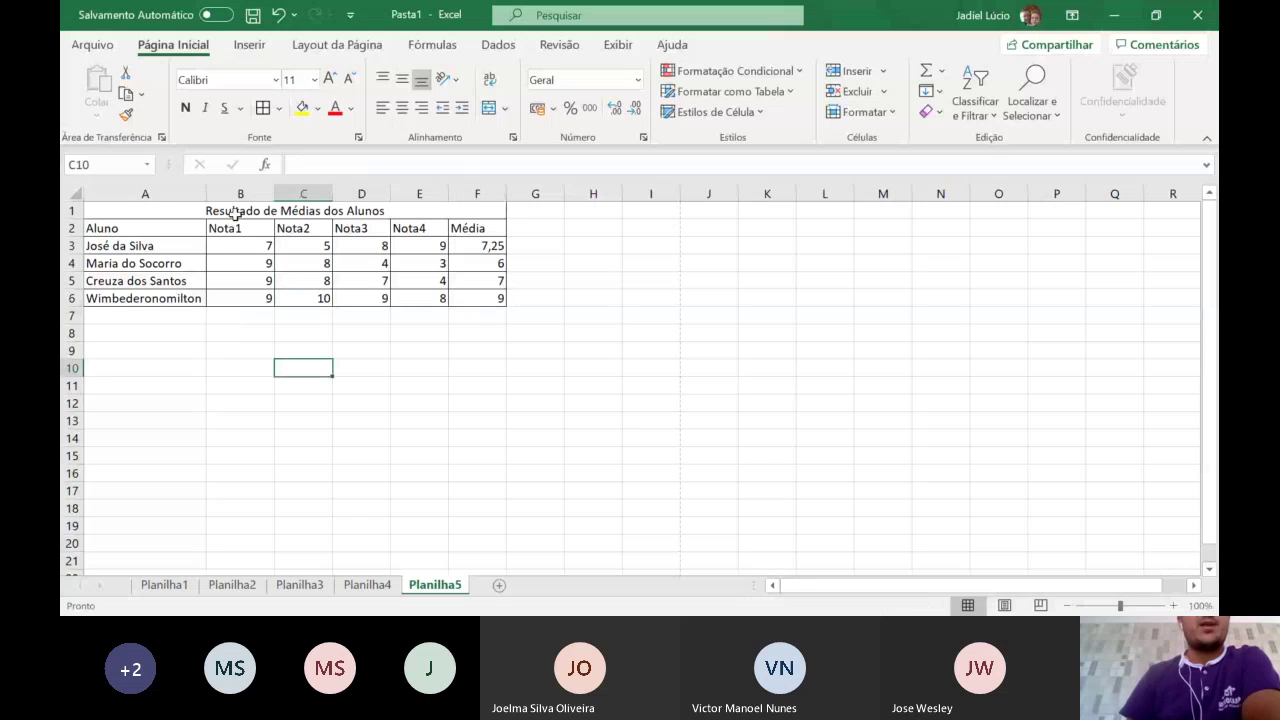
- Format the merged title in row 1 with a dark red fill and bold white text
left_click(229, 212)
left_click(318, 108)
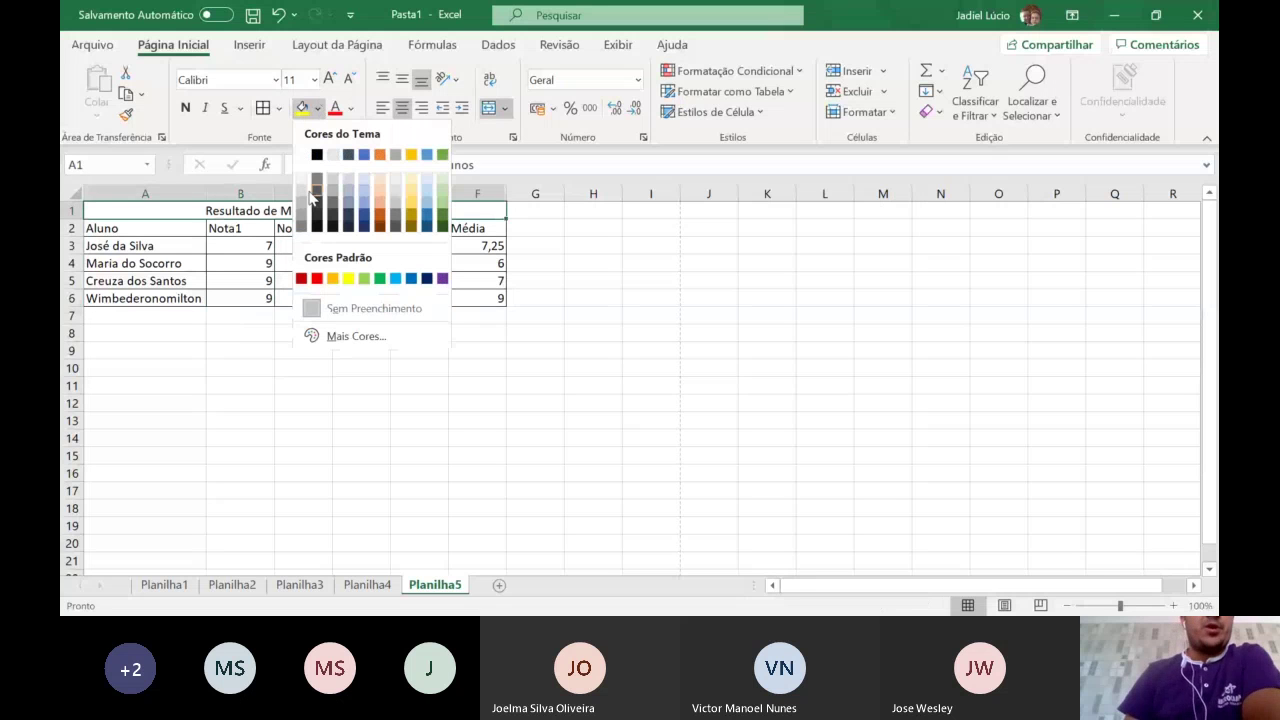
left_click(301, 279)
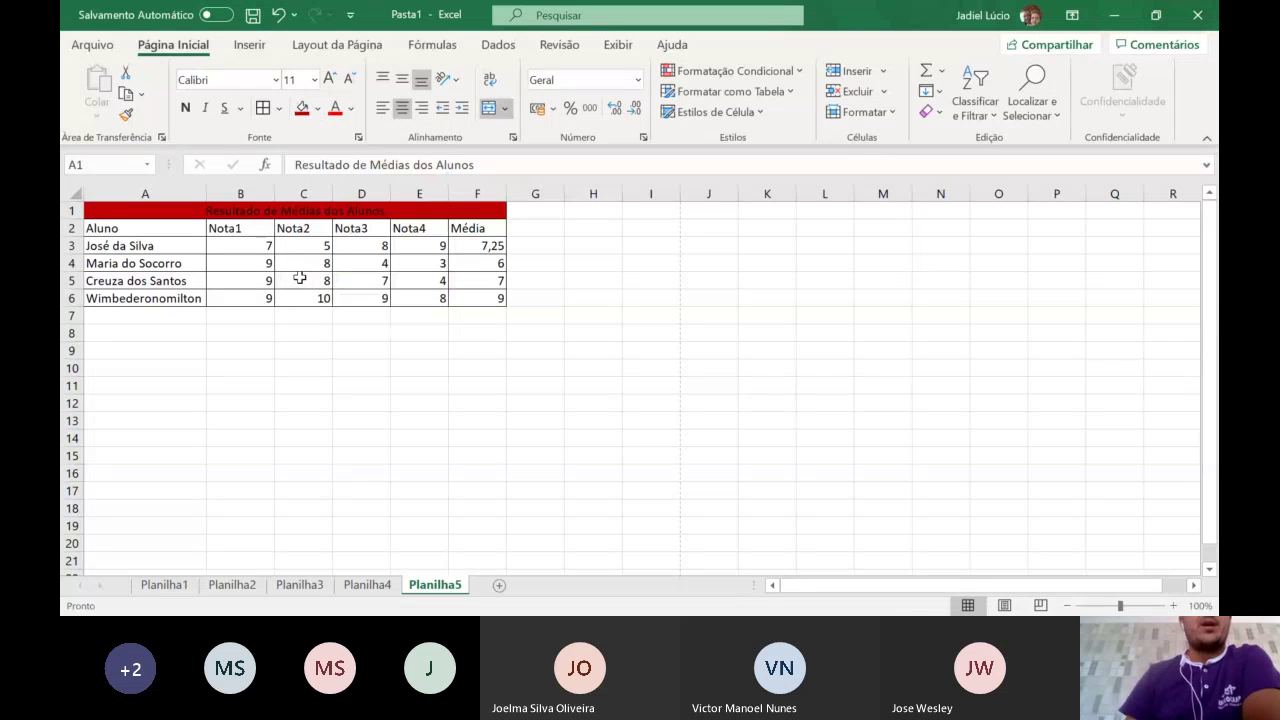
left_click(351, 108)
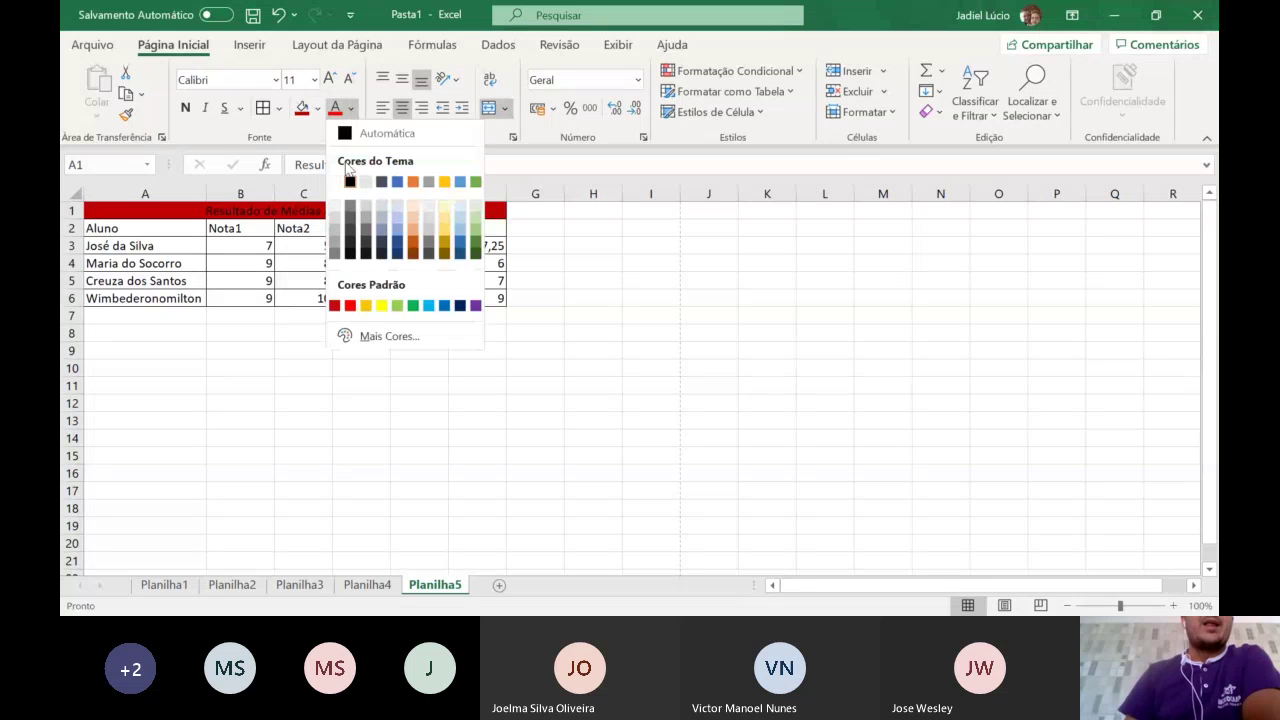
left_click(185, 110)
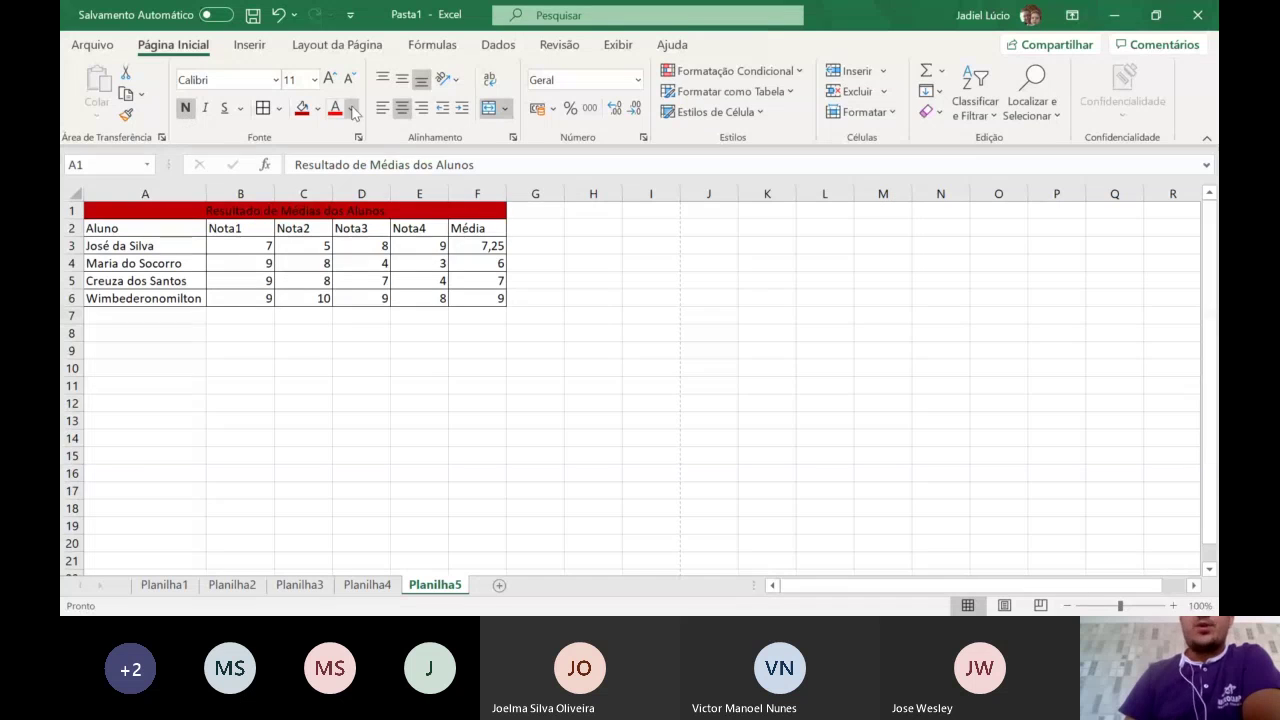
- Apply a light gold fill to the column headings in A2:F2
left_click_drag(137, 229, 458, 230)
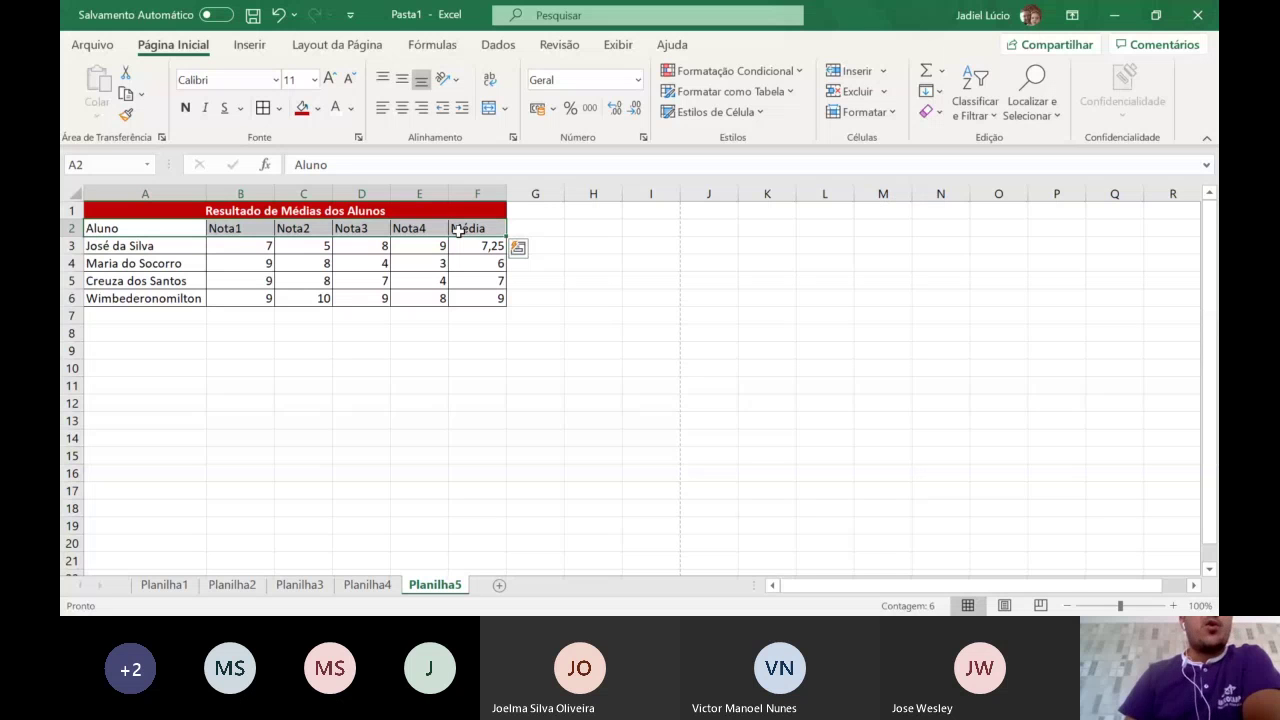
left_click(317, 108)
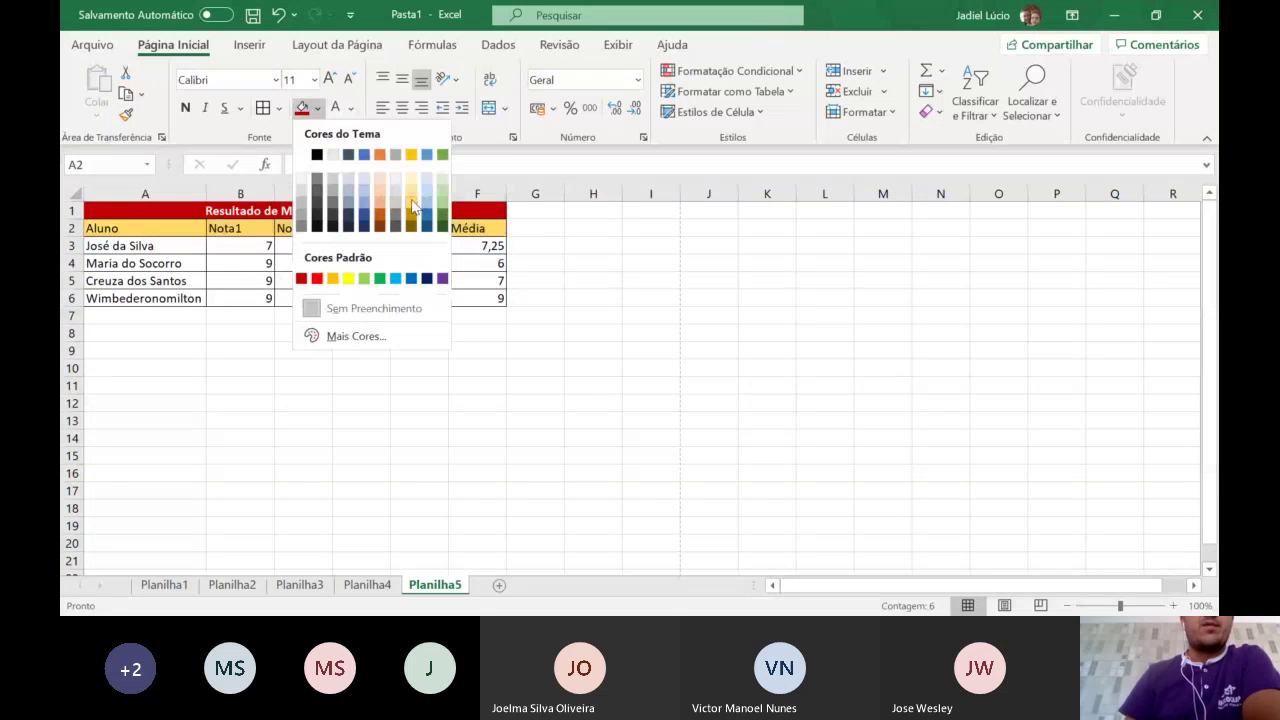
left_click(415, 205)
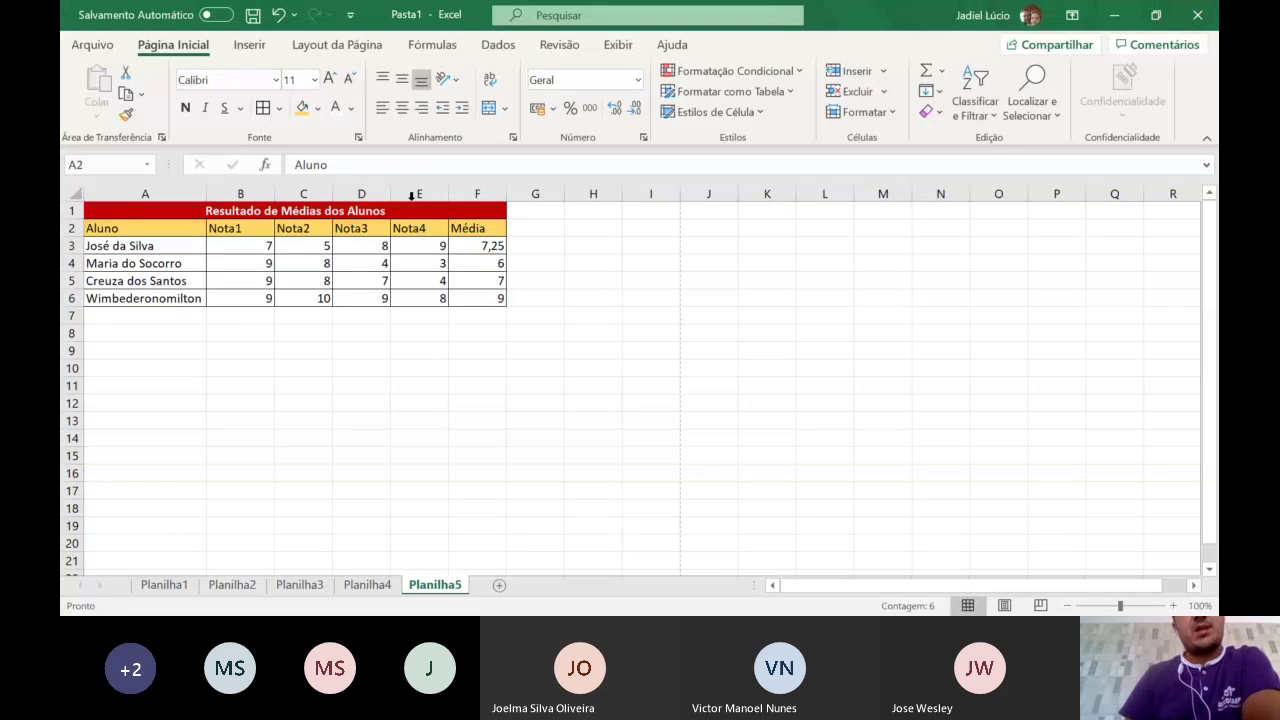
left_click(168, 240)
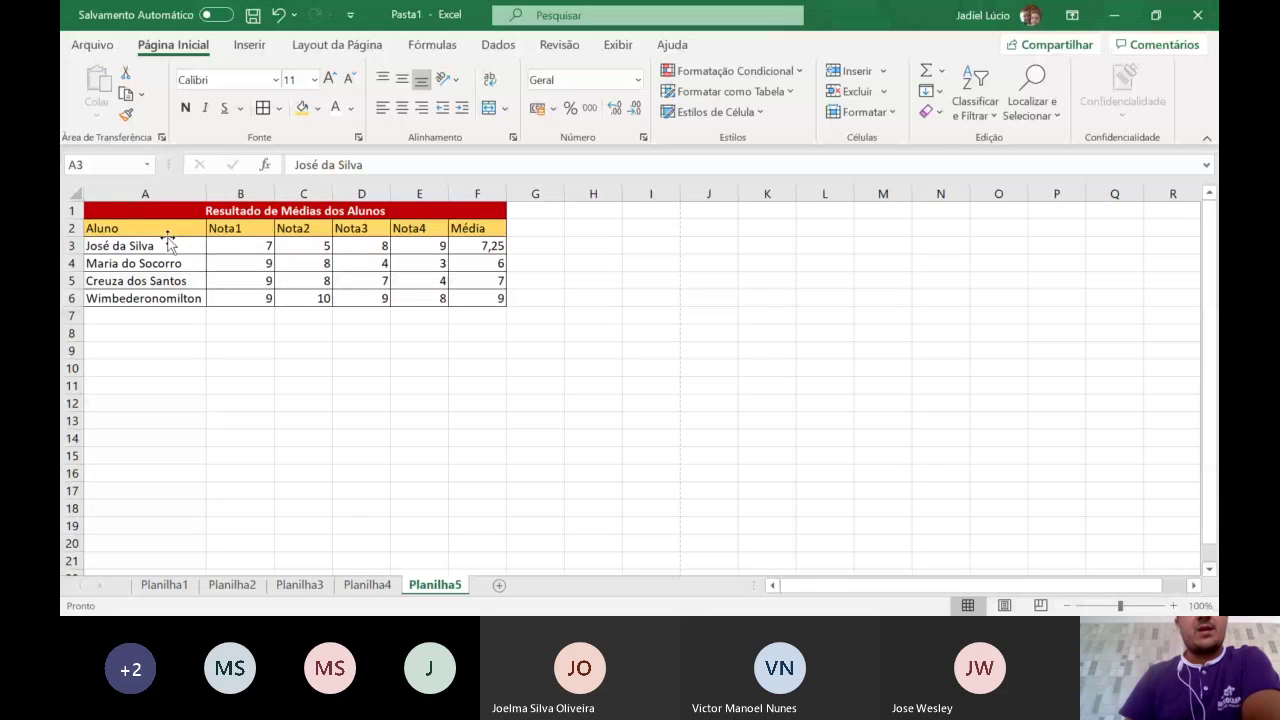
key("ctrl+v")
left_click(250, 281)
left_click(247, 241)
left_click(250, 212)
- Apply a light green fill and bold white text to the student names in A3:A6
left_click(134, 247)
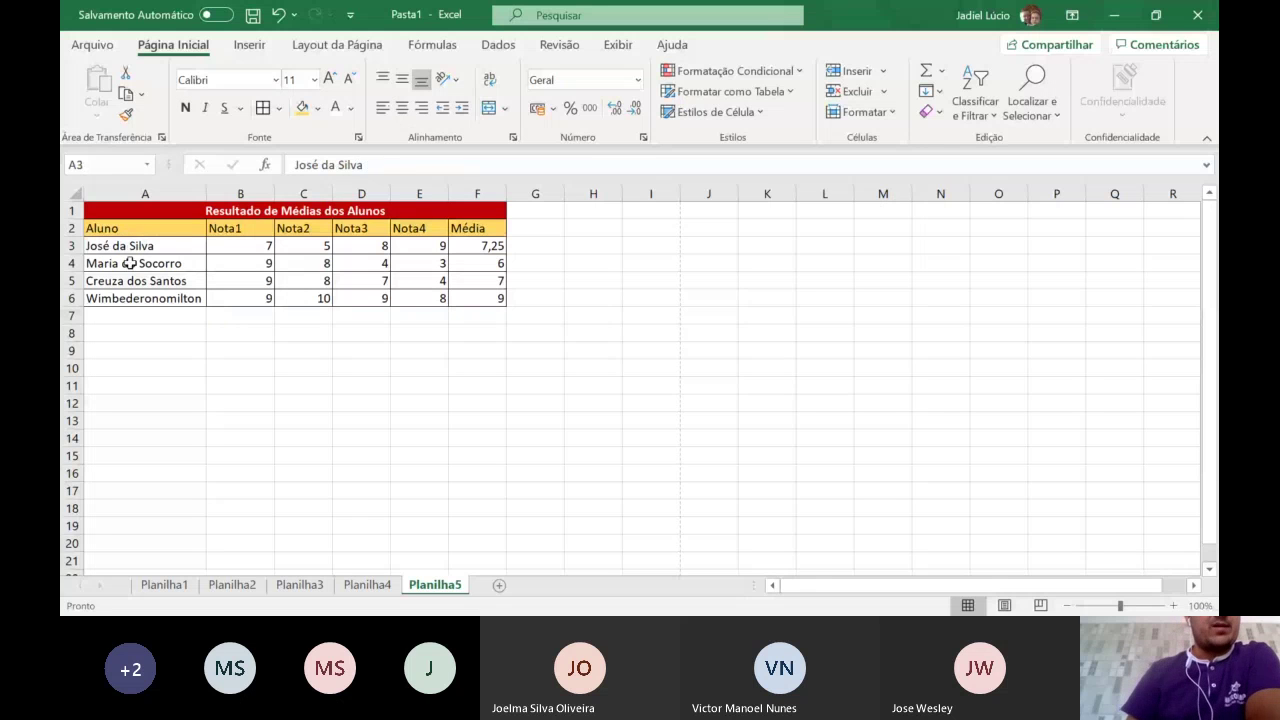
left_click_drag(129, 266, 127, 304)
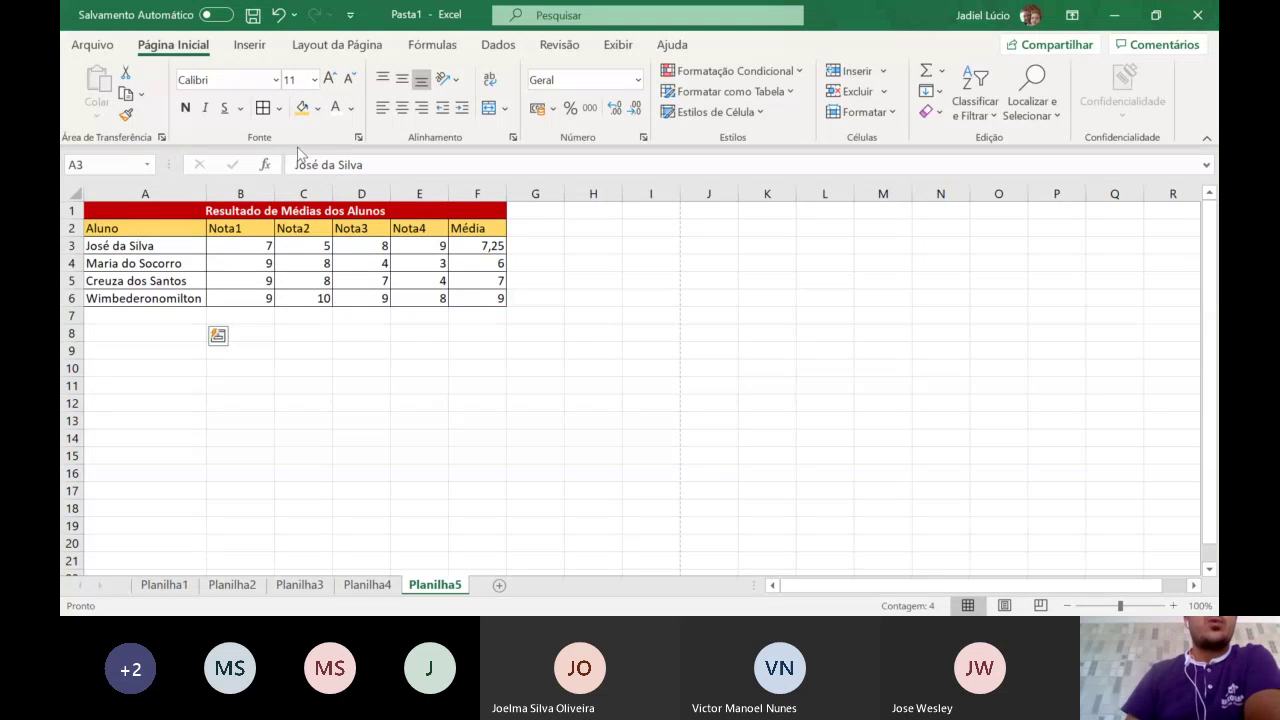
left_click(316, 108)
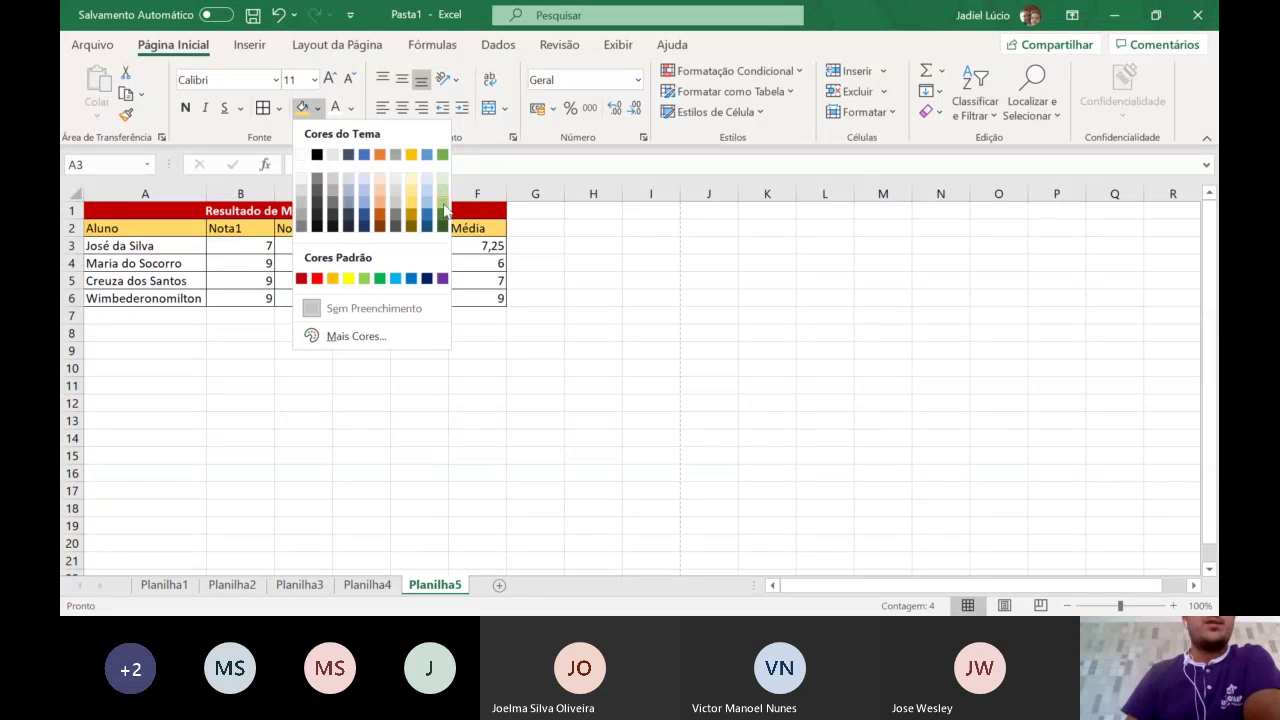
left_click(443, 207)
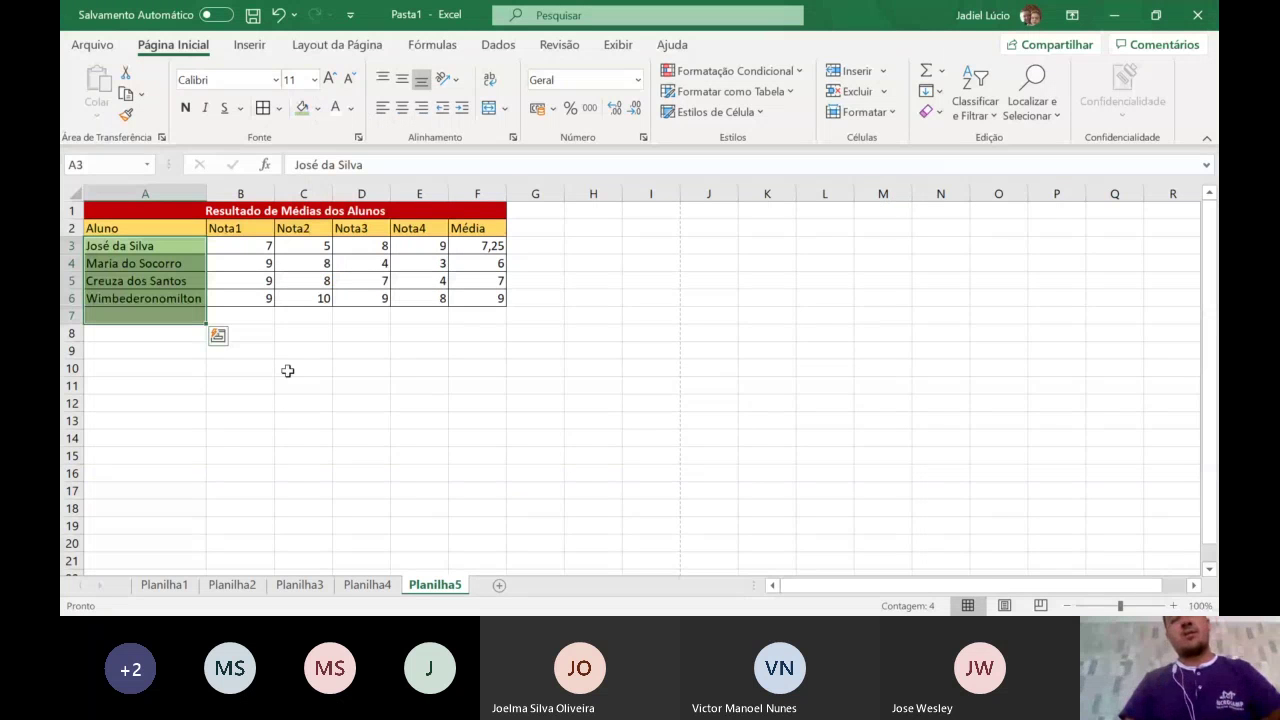
key("ctrl+z")
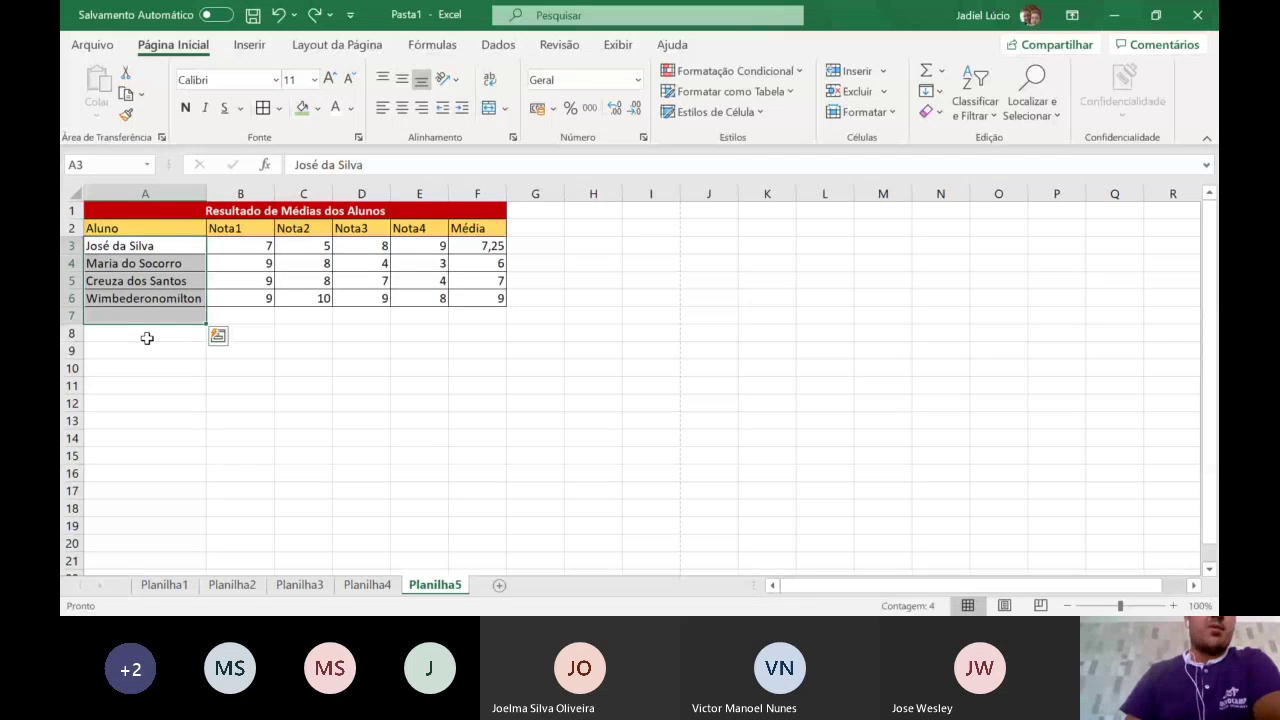
key("ctrl+y")
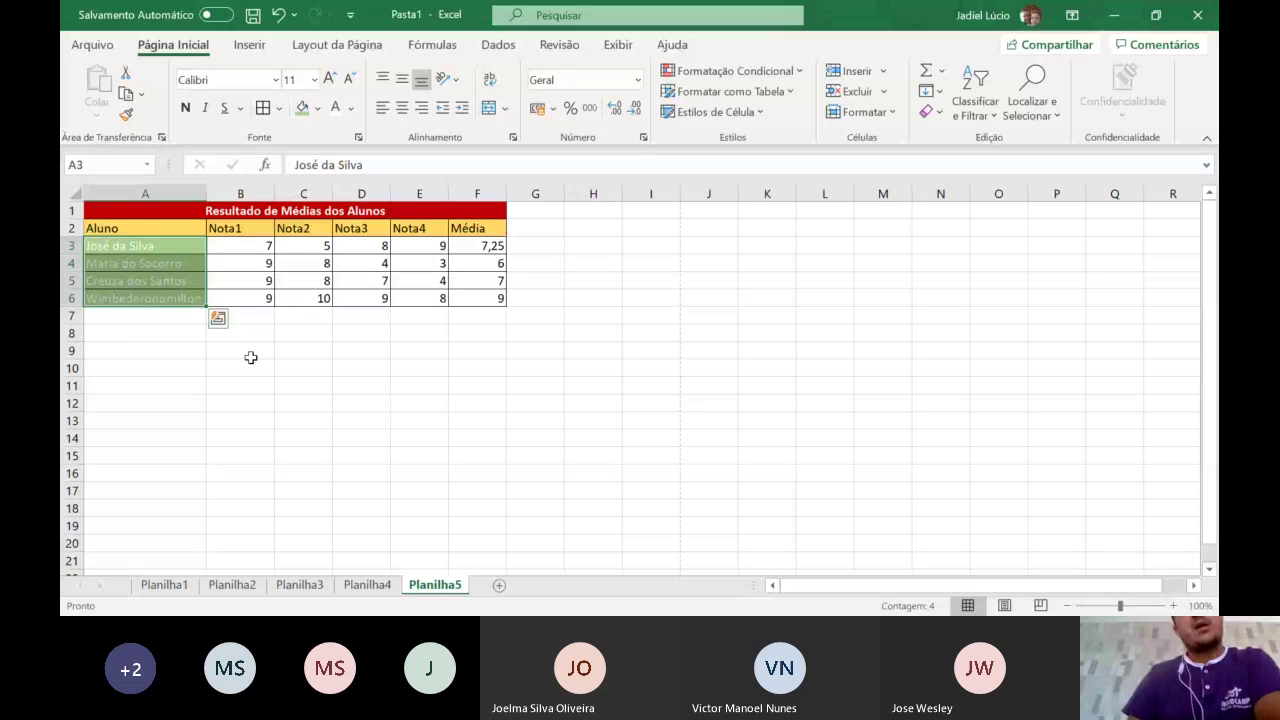
- Apply an orange fill to the grades in B3:E6
left_click_drag(240, 245, 419, 298)
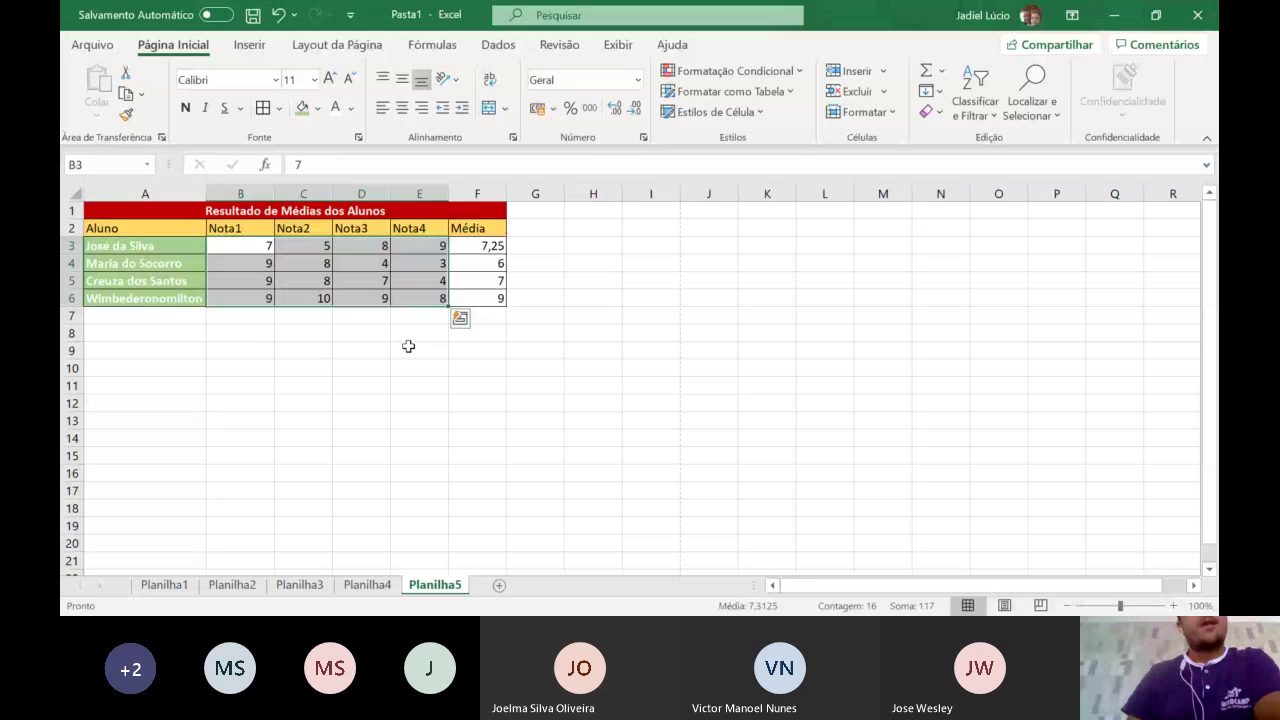
left_click(318, 108)
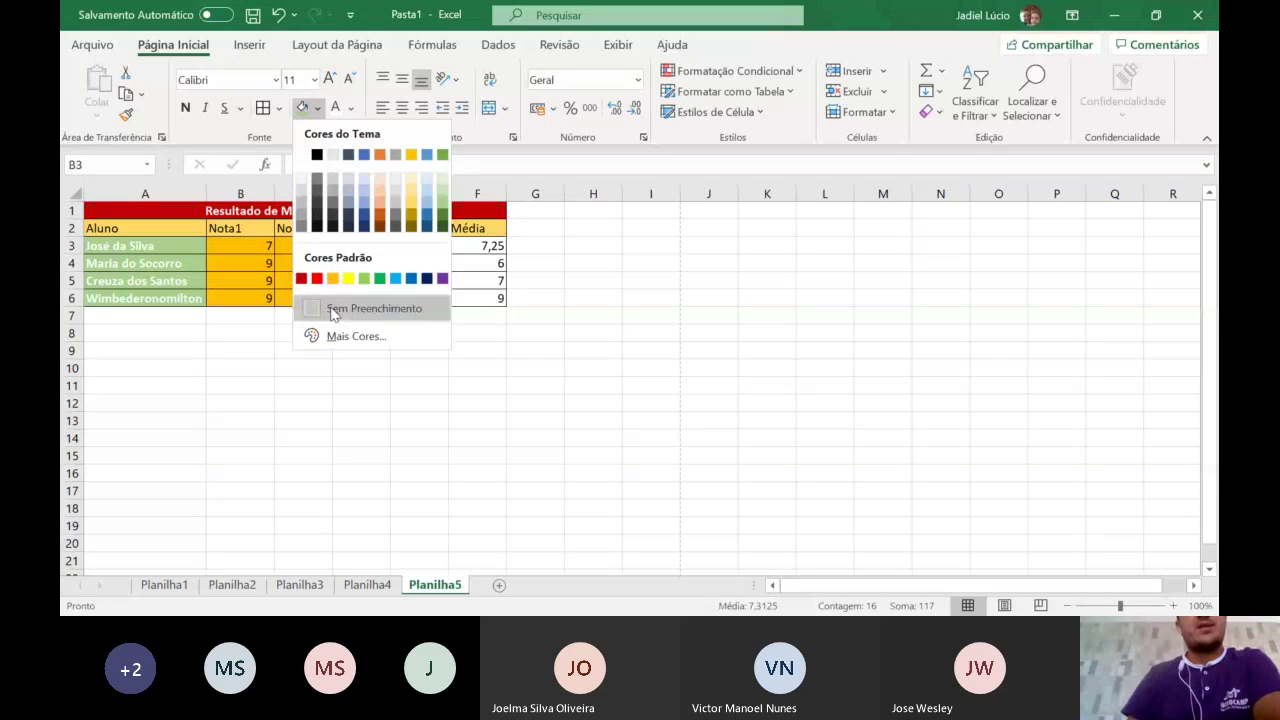
left_click(333, 282)
left_click(361, 350)
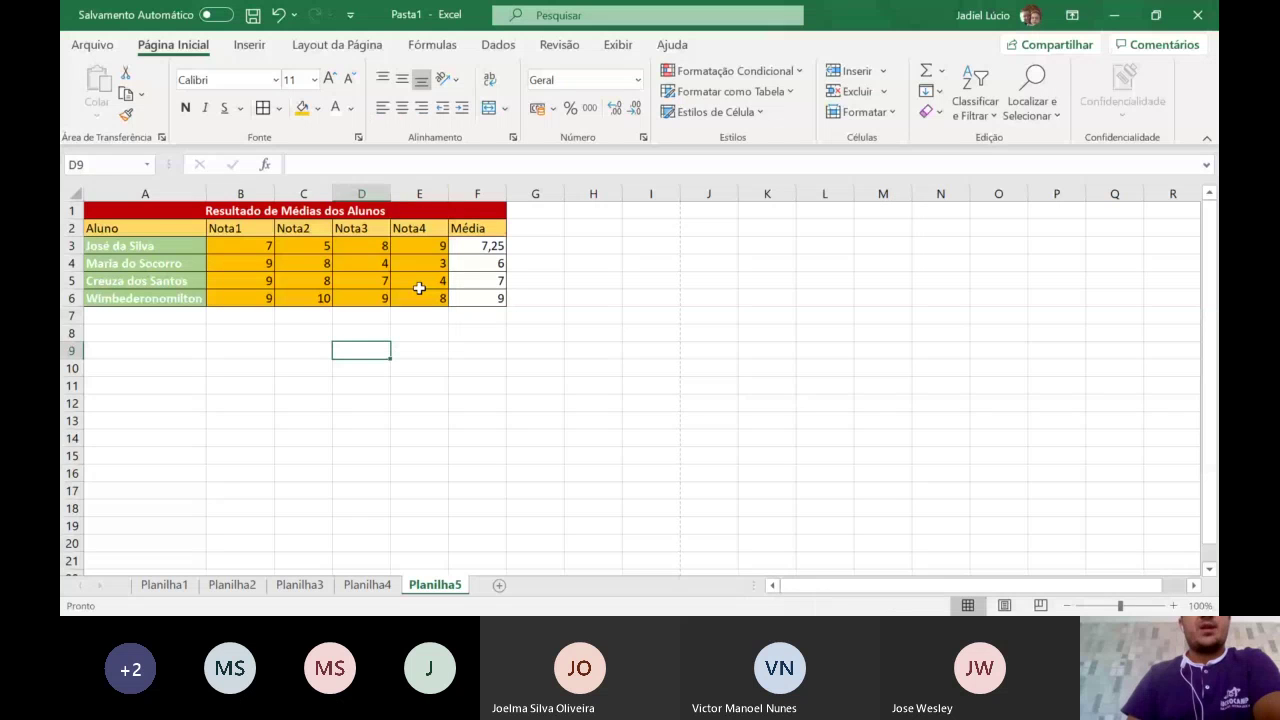
- Apply a yellow fill to the student averages in F3:F6
left_click_drag(477, 245, 477, 298)
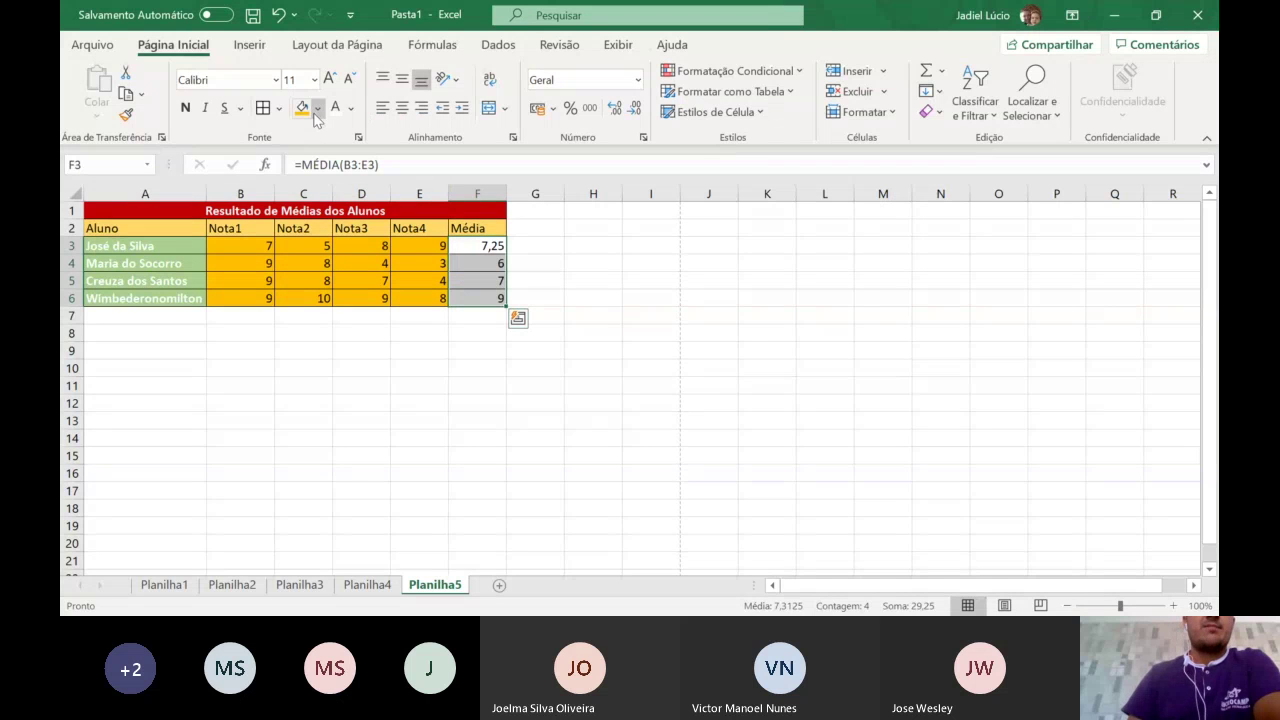
left_click(316, 110)
left_click(337, 277)
left_click(394, 346)
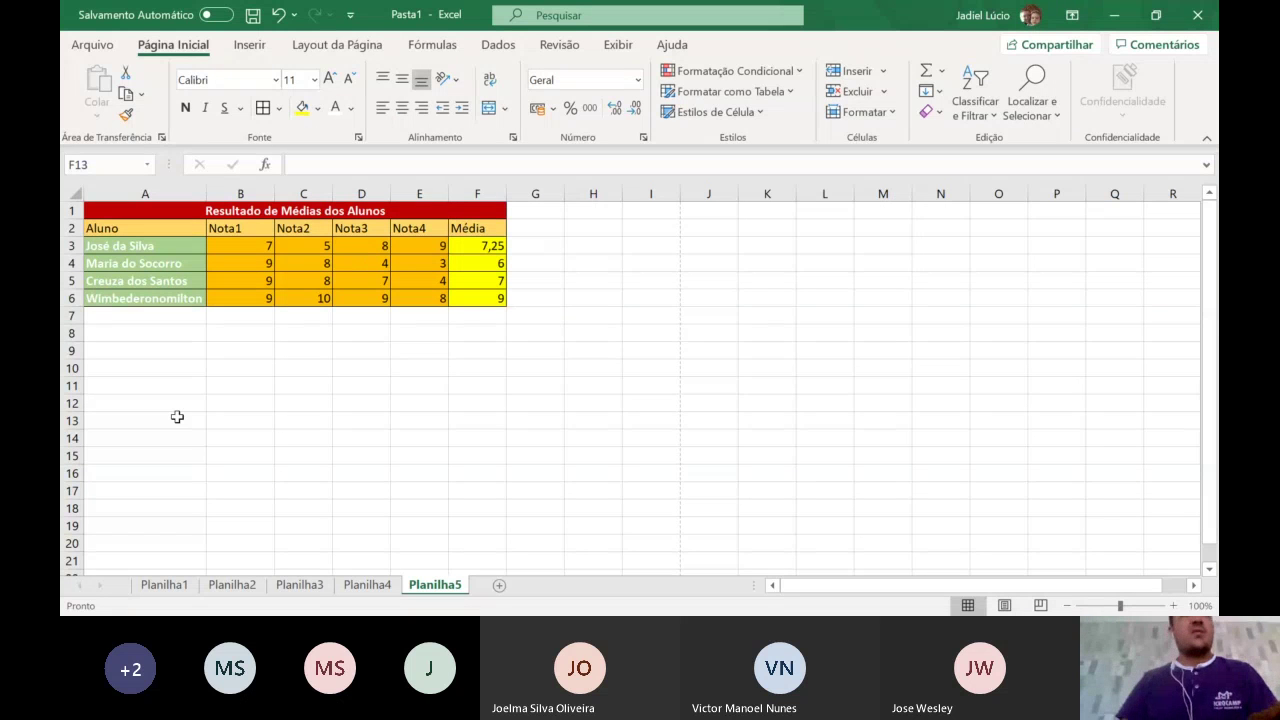
- Undo the table's fills, text colours, borders and average formulas, going back to the plain grade table
key("ctrl+z")
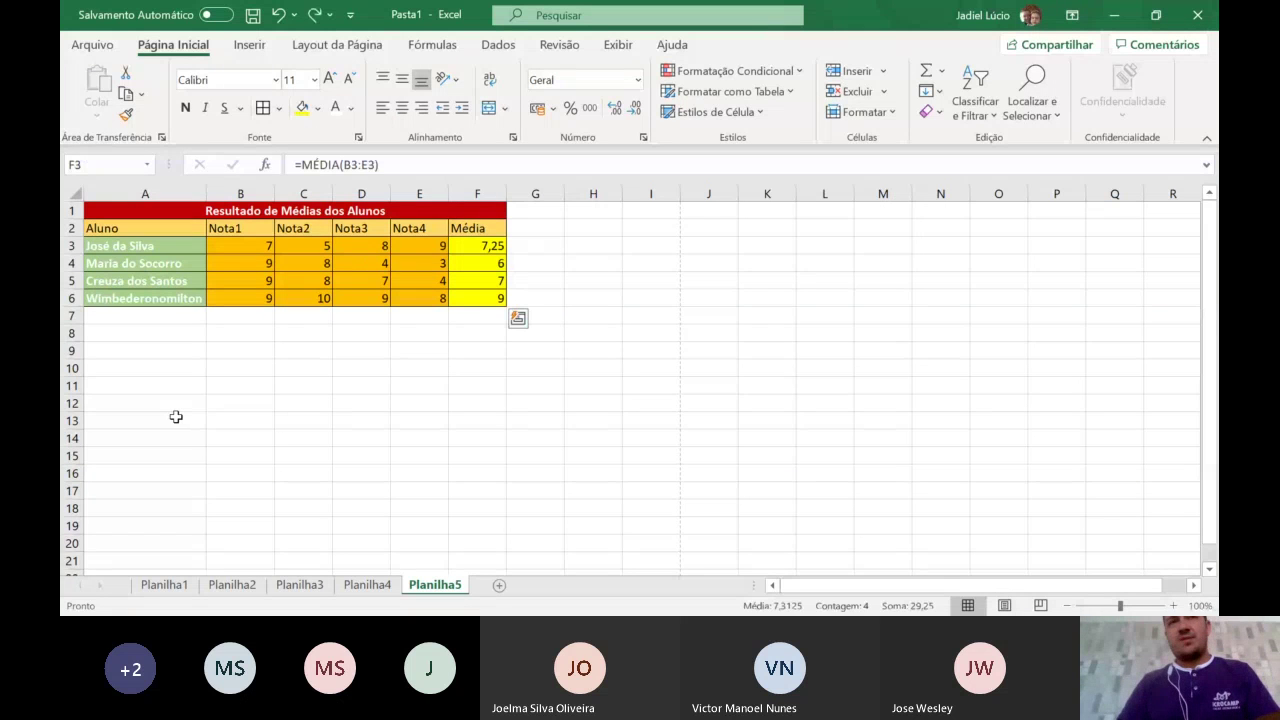
left_click(468, 405)
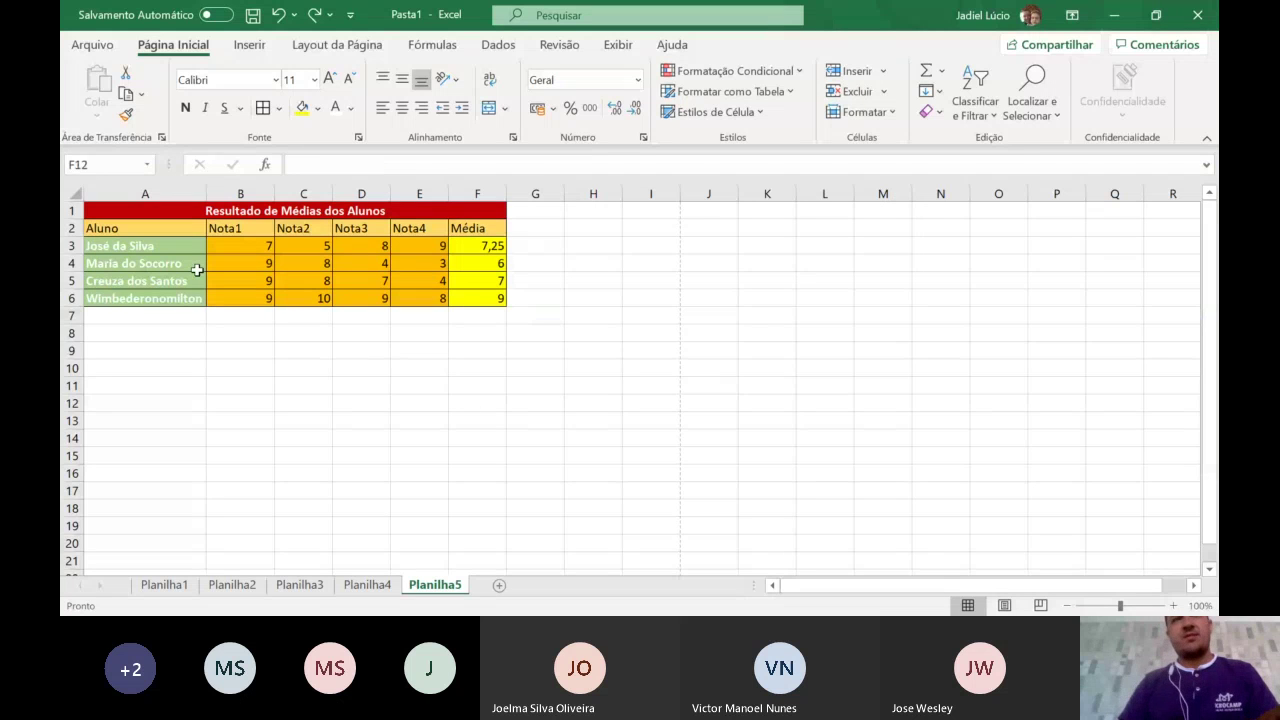
key("ctrl+z")
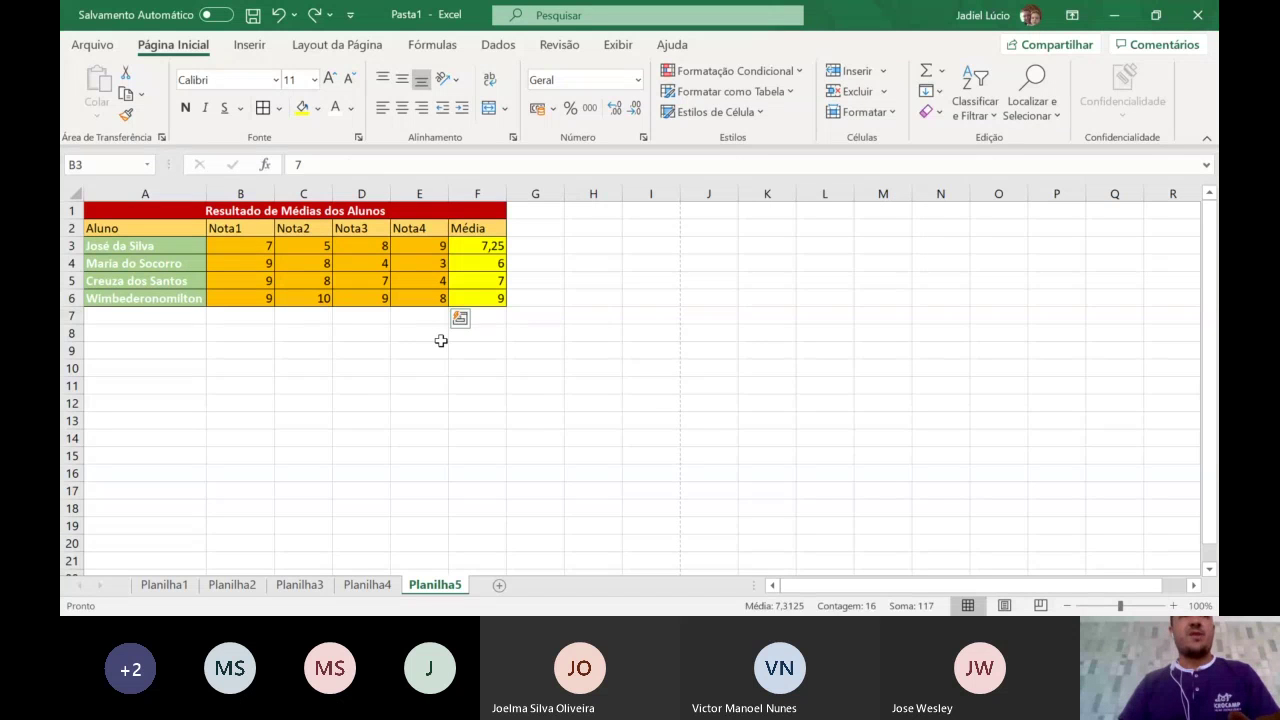
key("ctrl+z")
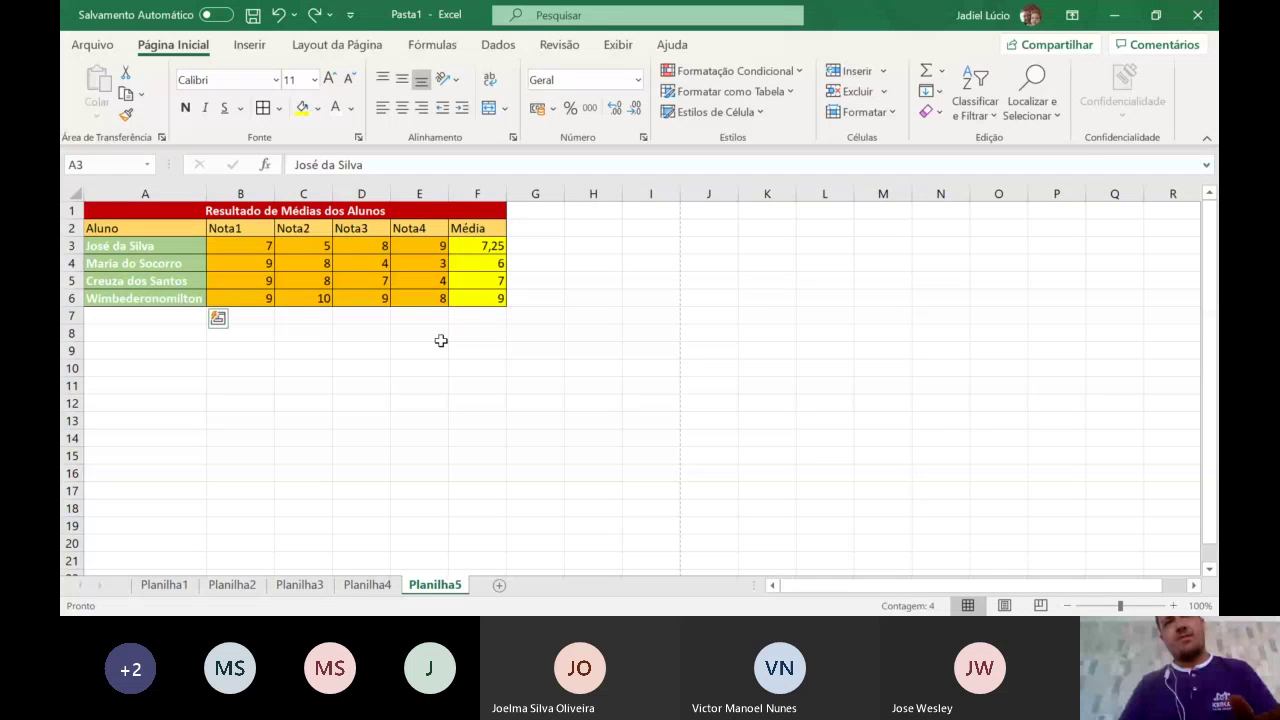
left_click(200, 212)
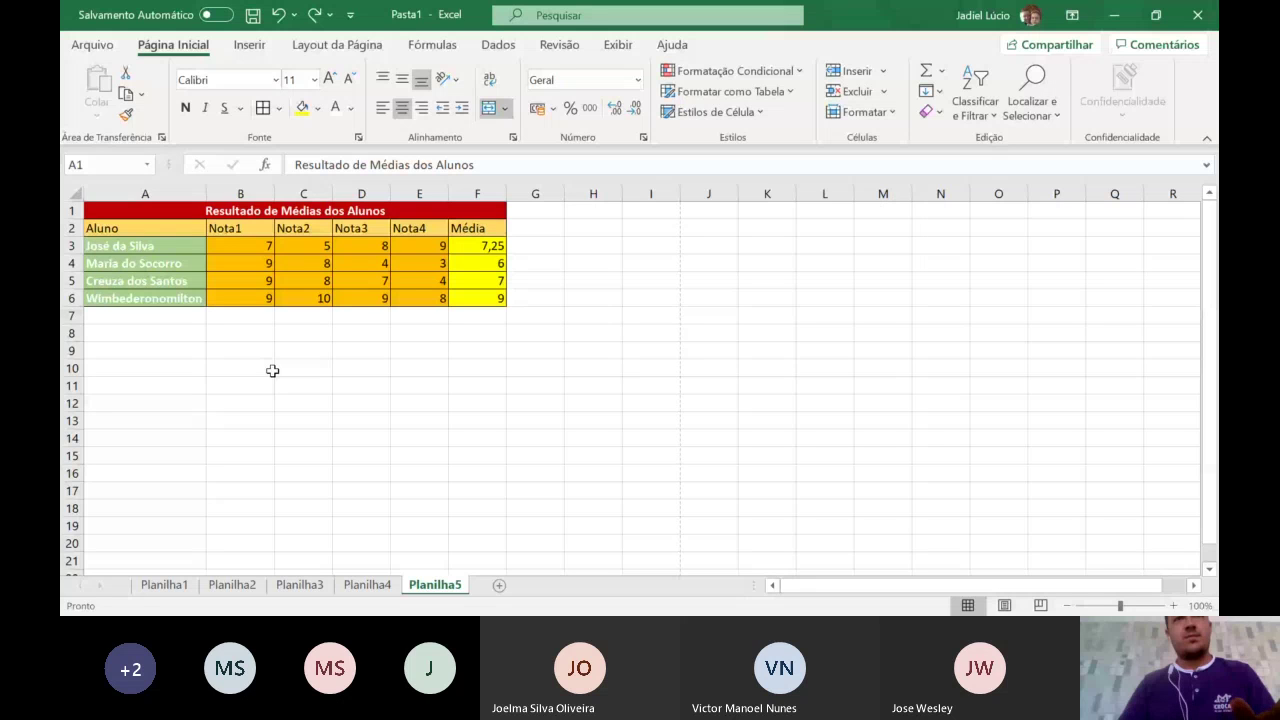
- Apply a dark orange fill to the column headings in A2:F2
left_click(102, 228)
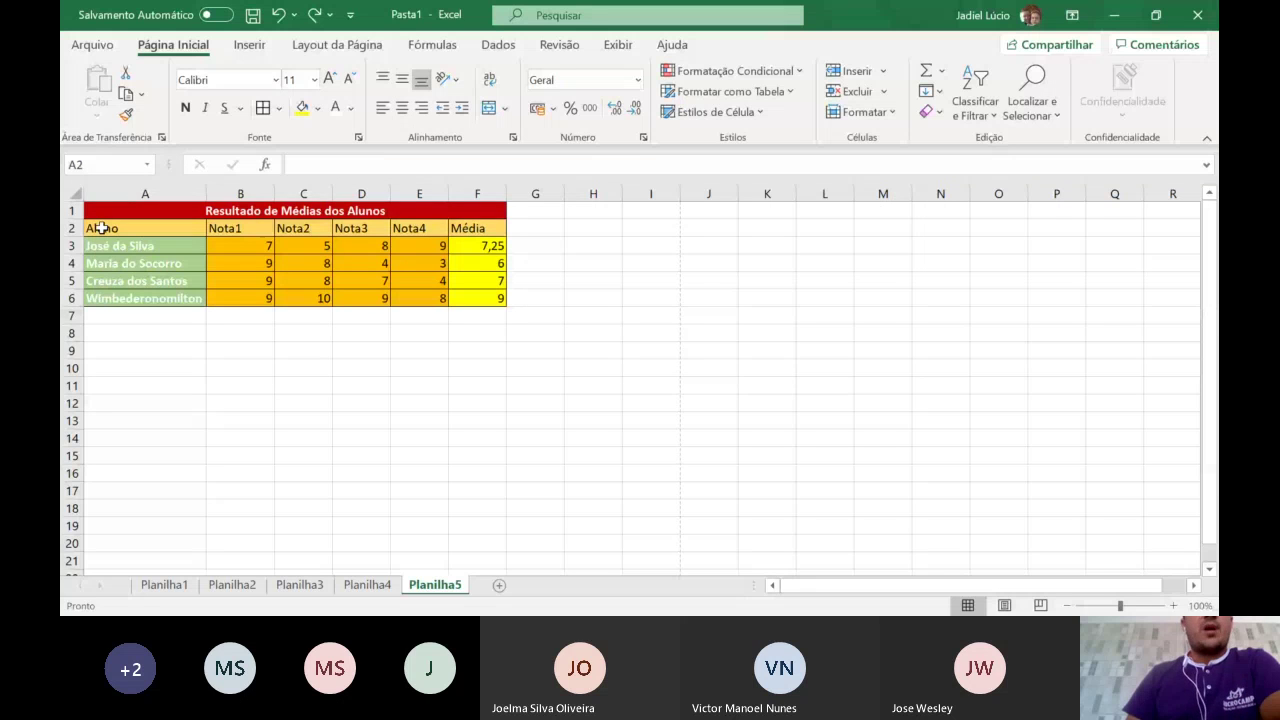
left_click(318, 108)
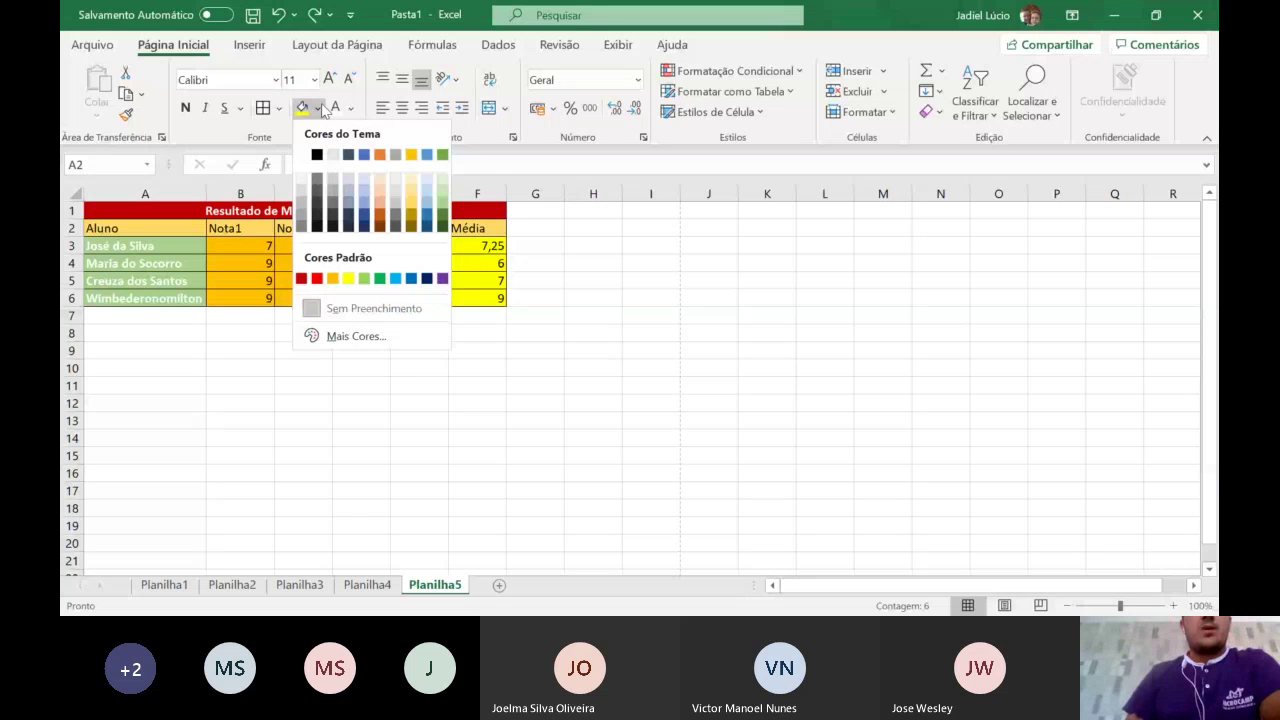
left_click(370, 224)
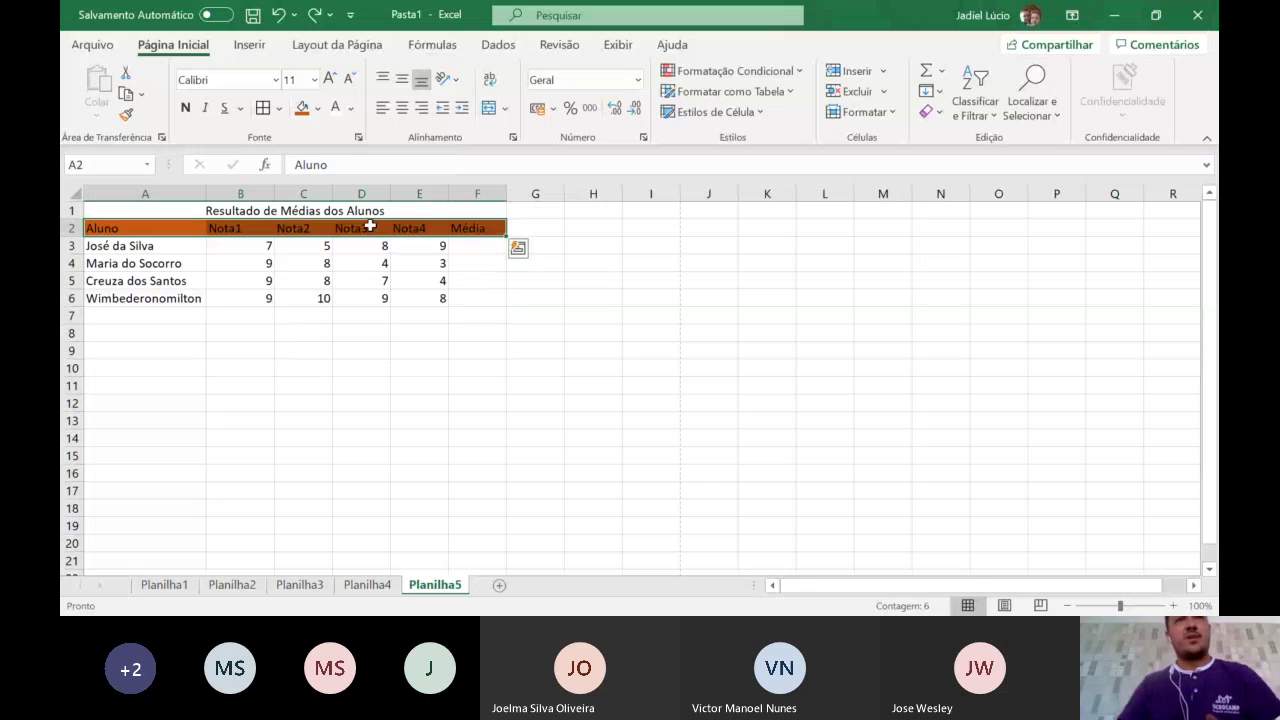
- Apply all borders to the grade table in A1:F6
left_click(365, 212)
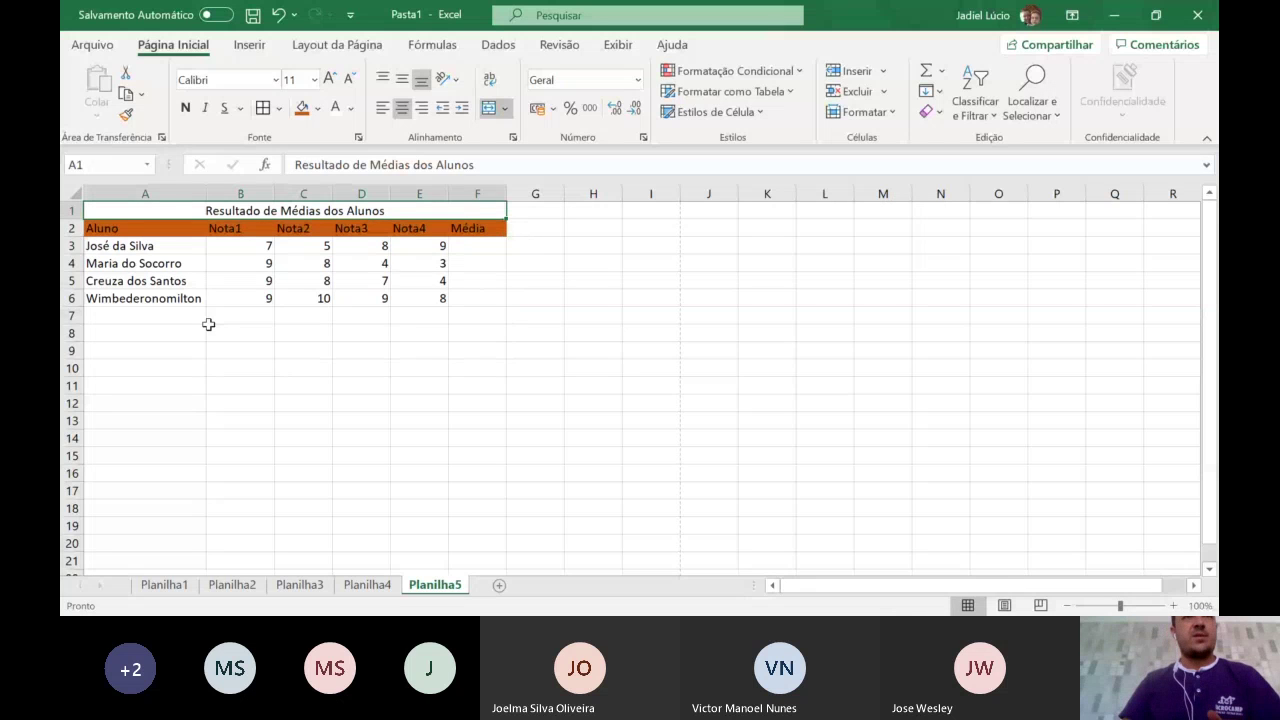
key("ctrl+a")
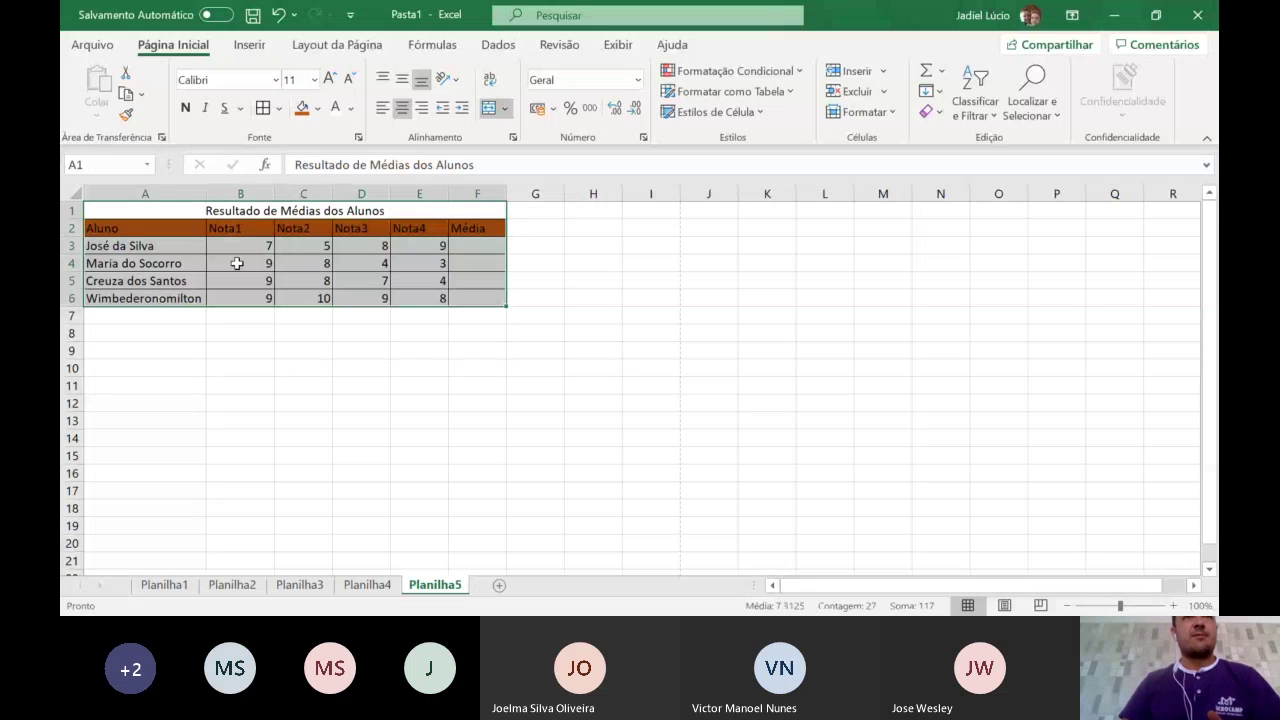
left_click_drag(237, 368, 235, 353)
- Format the merged title in row 1 with a dark red fill and bold white text
left_click(300, 211)
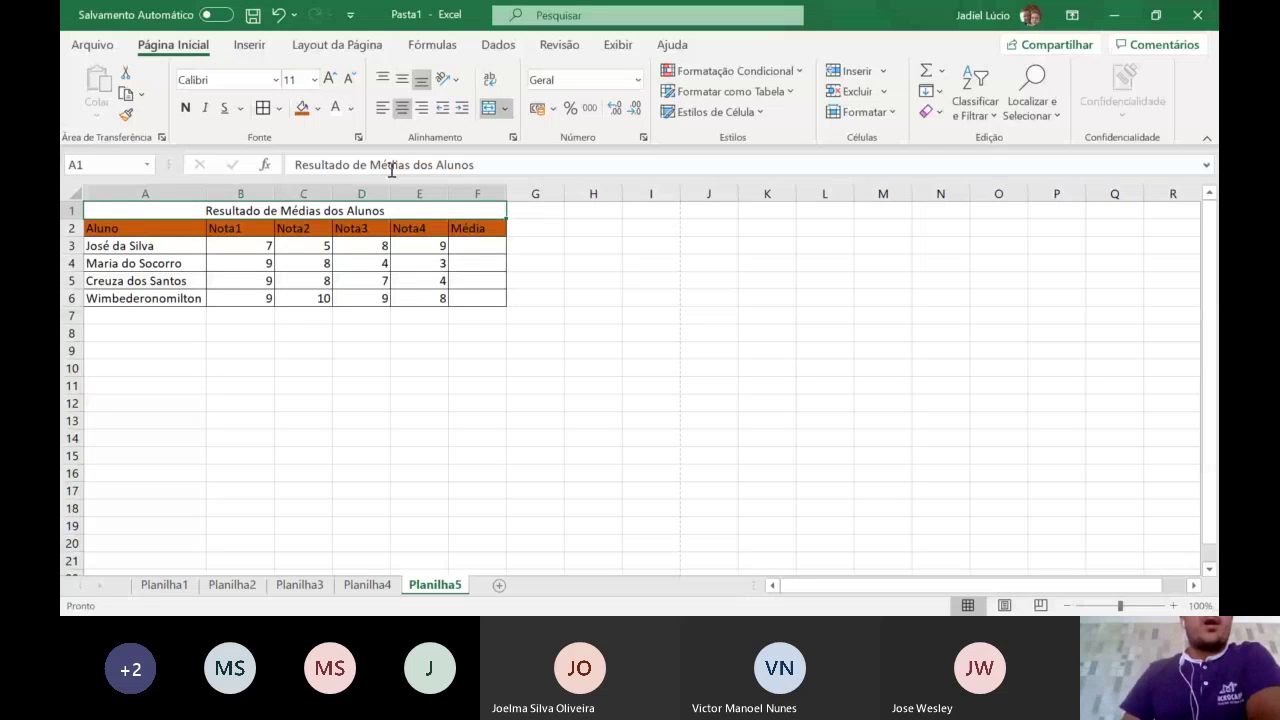
left_click(317, 108)
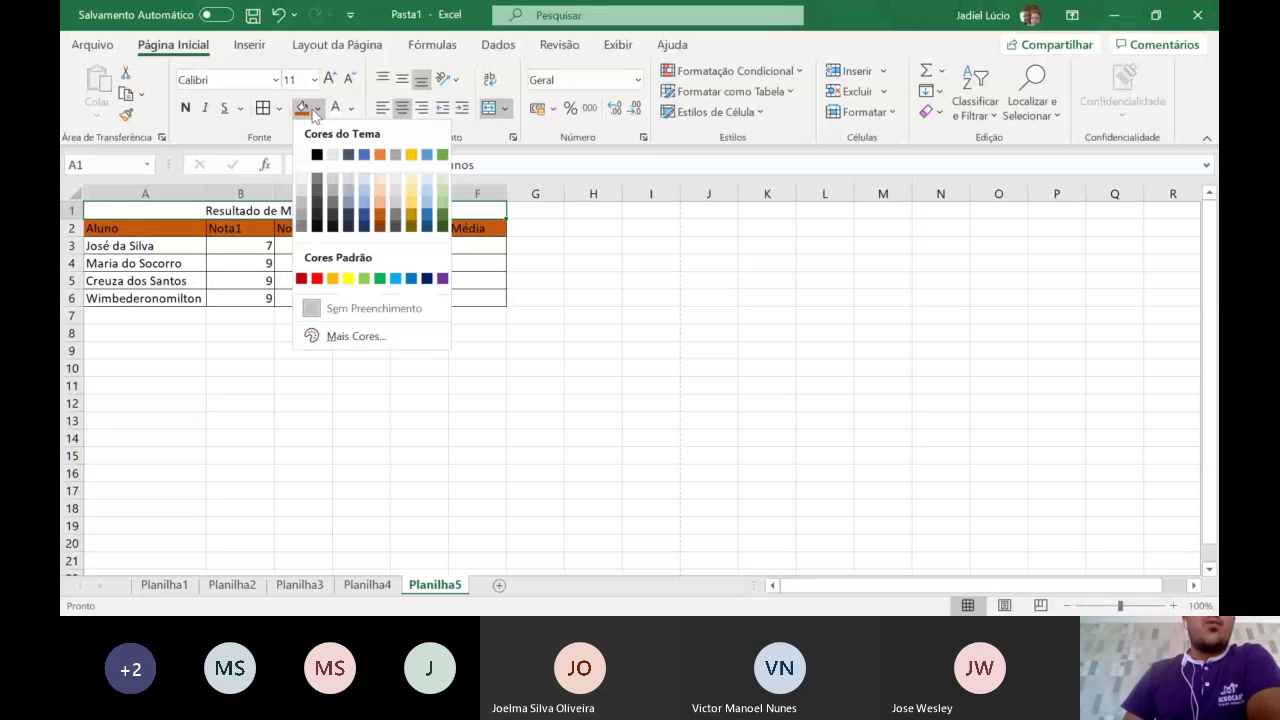
left_click(301, 279)
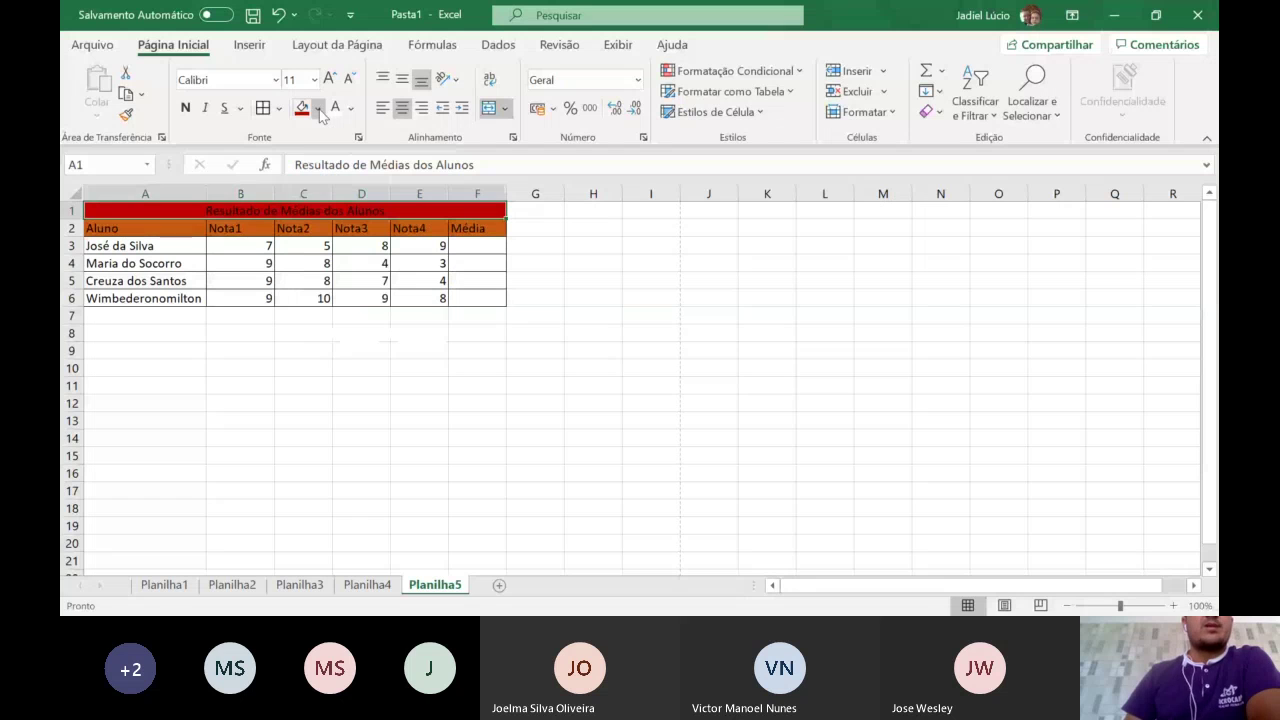
left_click(240, 350)
- Set the text of the column headings in A2:F2 to white
left_click_drag(131, 234, 348, 222)
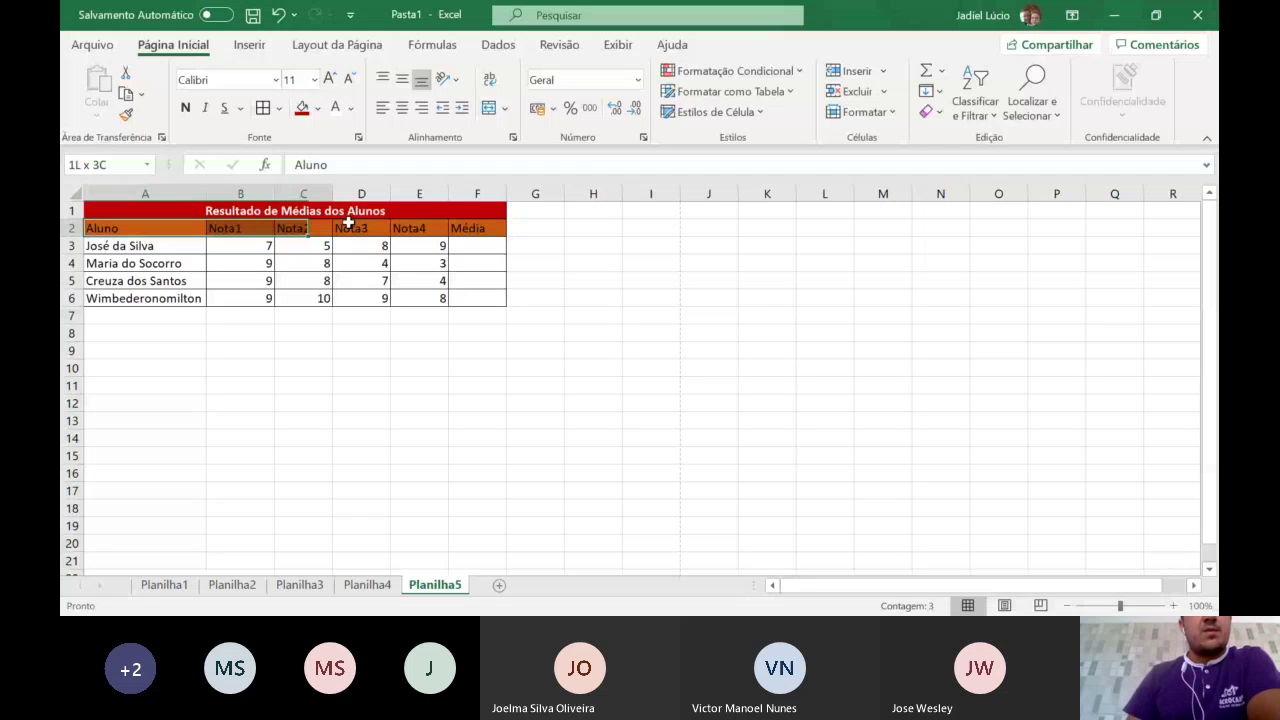
left_click_drag(348, 223, 470, 229)
left_click(335, 108)
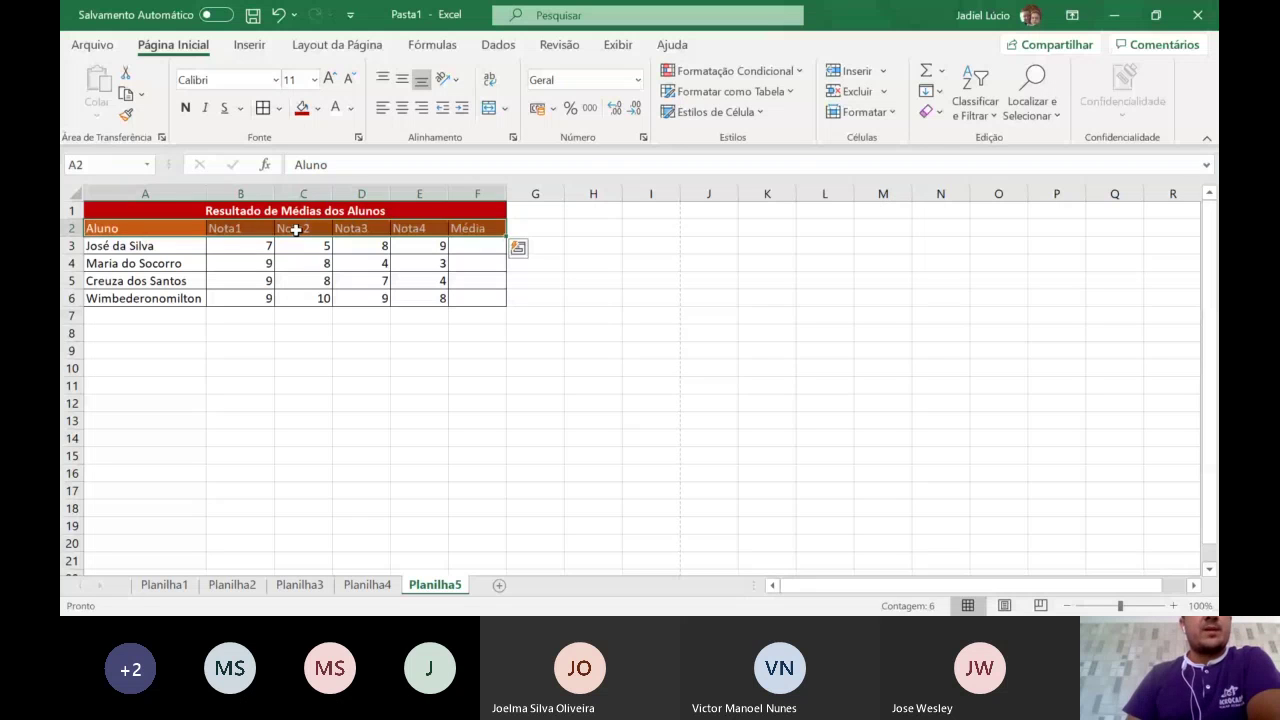
- Format the first student's row, A3:F3, with a dark red fill and white text, and fill the headings in A2:F2 with light gold
left_click_drag(145, 246, 477, 246)
left_click(302, 108)
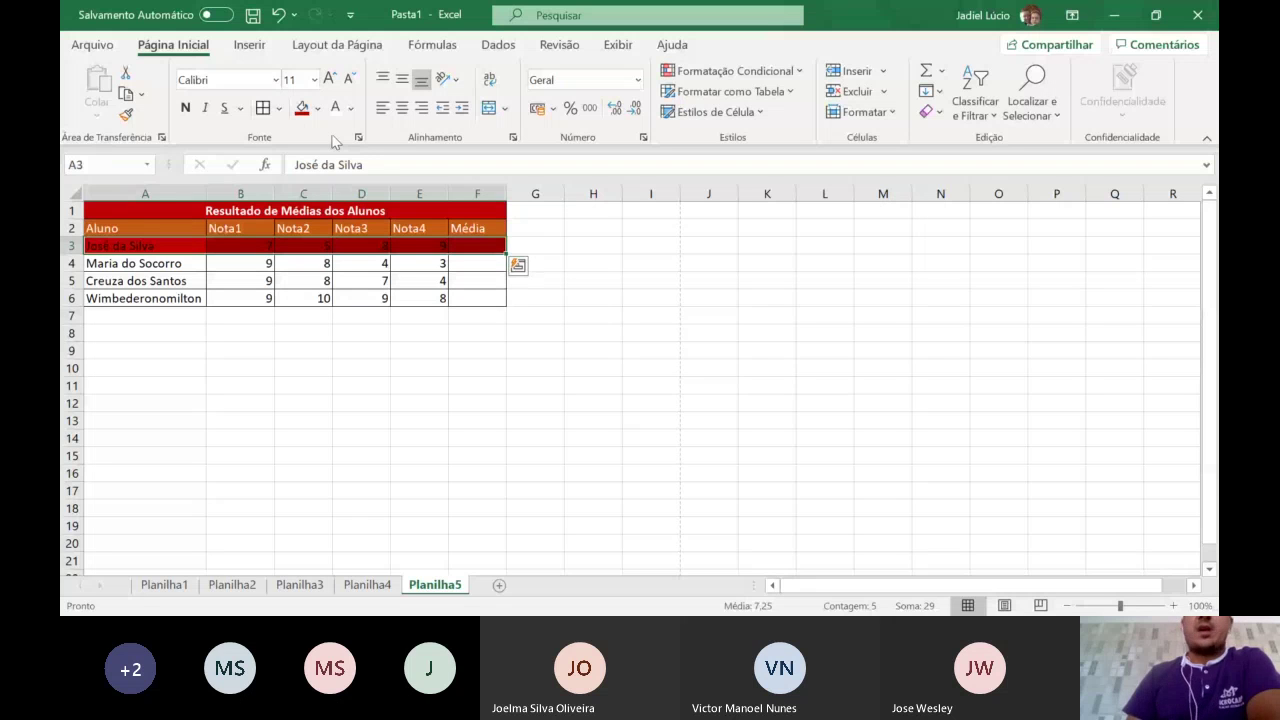
- Format the second student's row, A4:F4, with a dark red fill and white text
left_click_drag(145, 263, 477, 263)
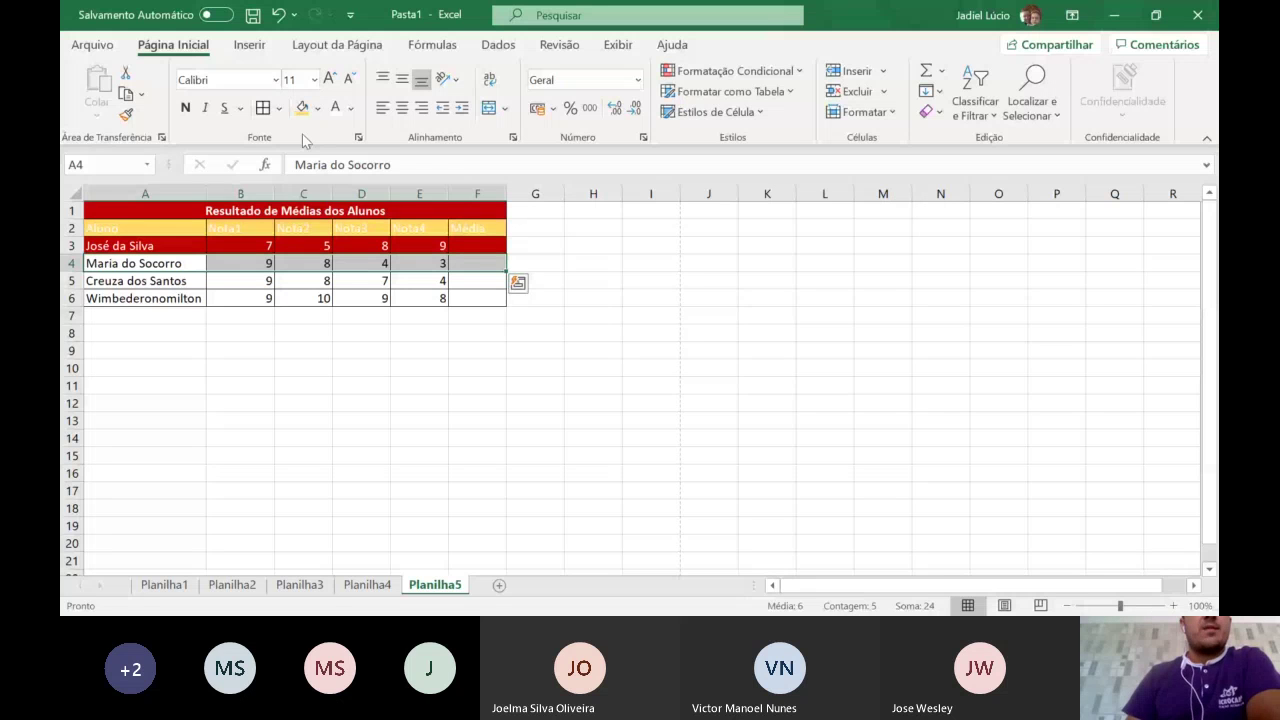
left_click(317, 108)
left_click(300, 278)
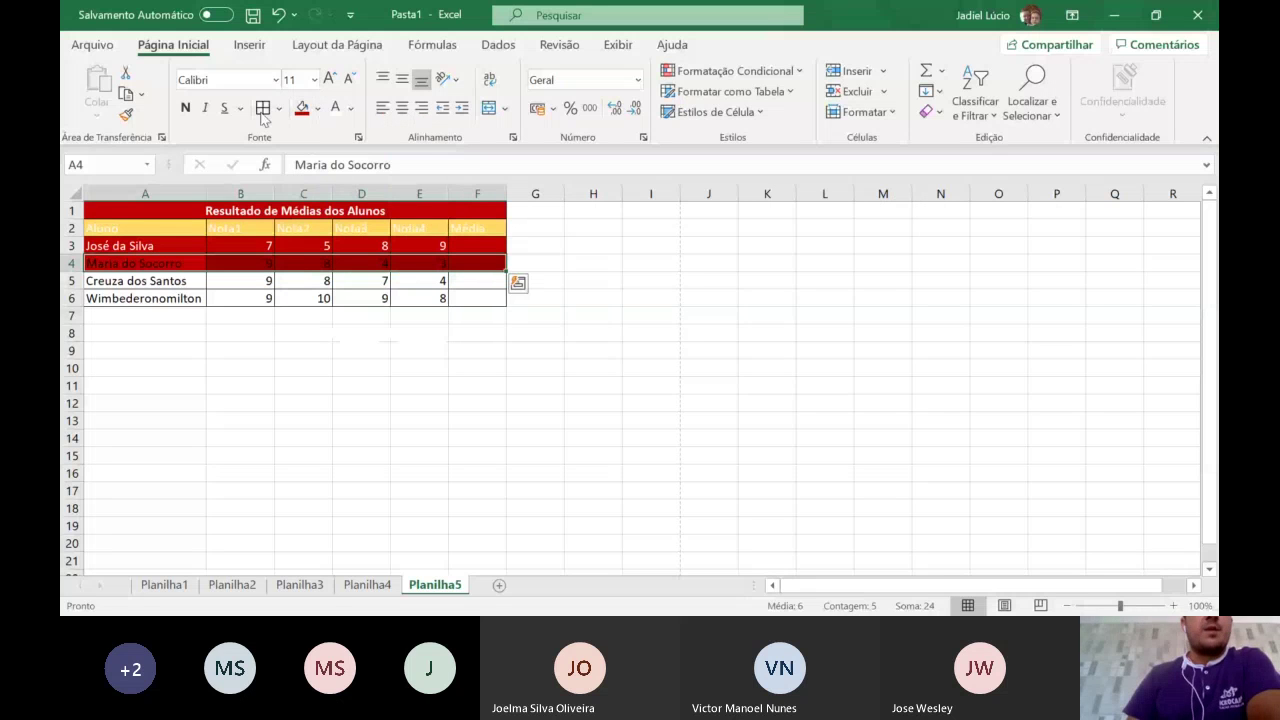
left_click(262, 348)
- Change the fill of the second student's row, A4:F4, to a pale gold
left_click_drag(160, 281, 480, 282)
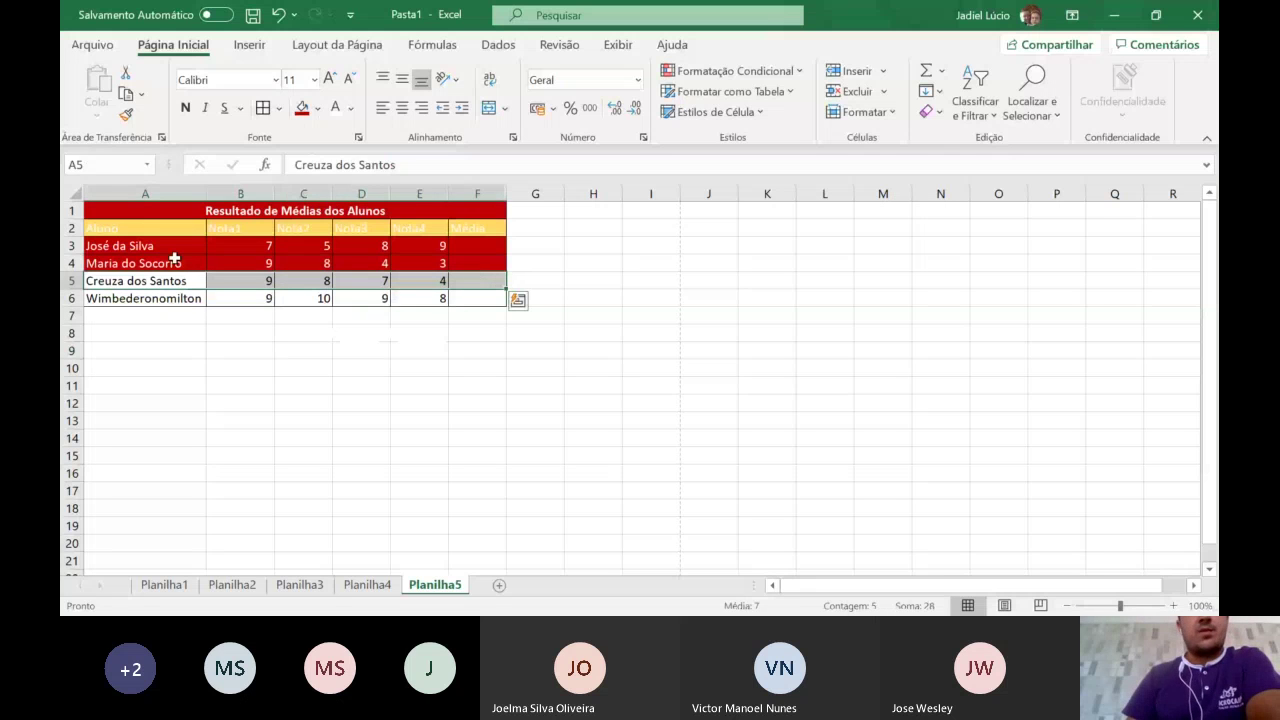
left_click_drag(174, 259, 494, 283)
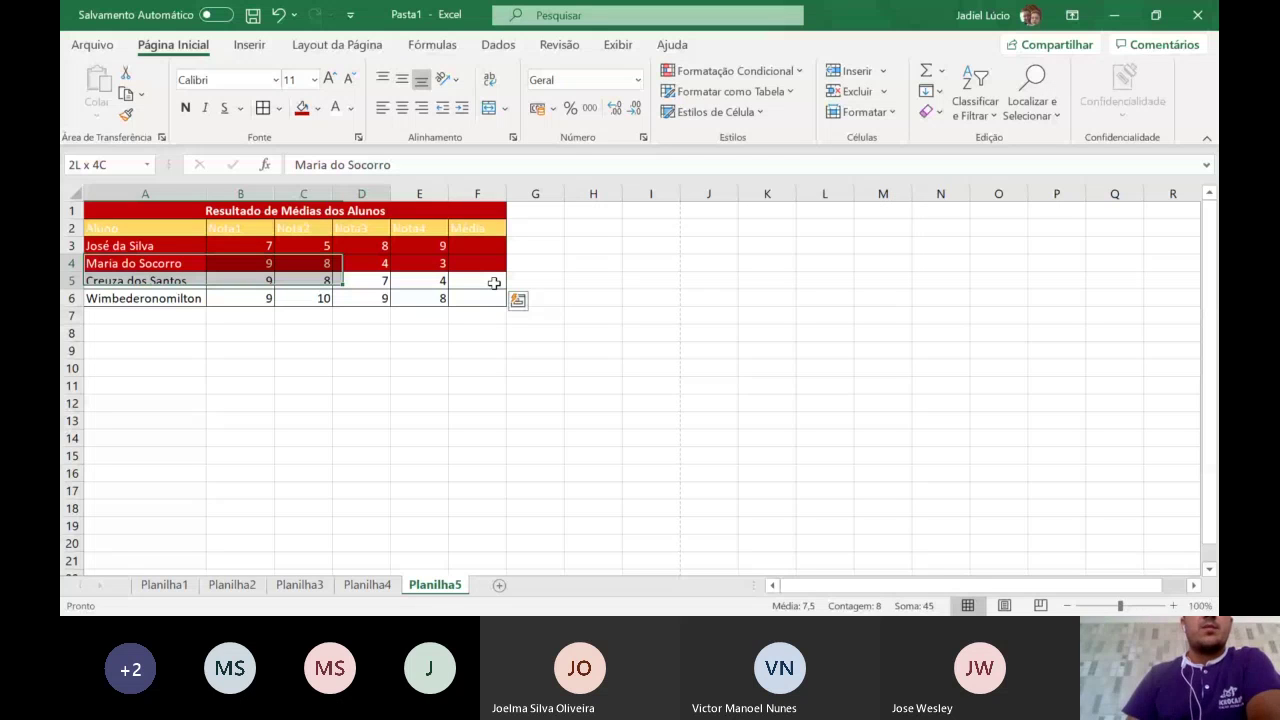
left_click_drag(494, 283, 477, 263)
left_click(317, 107)
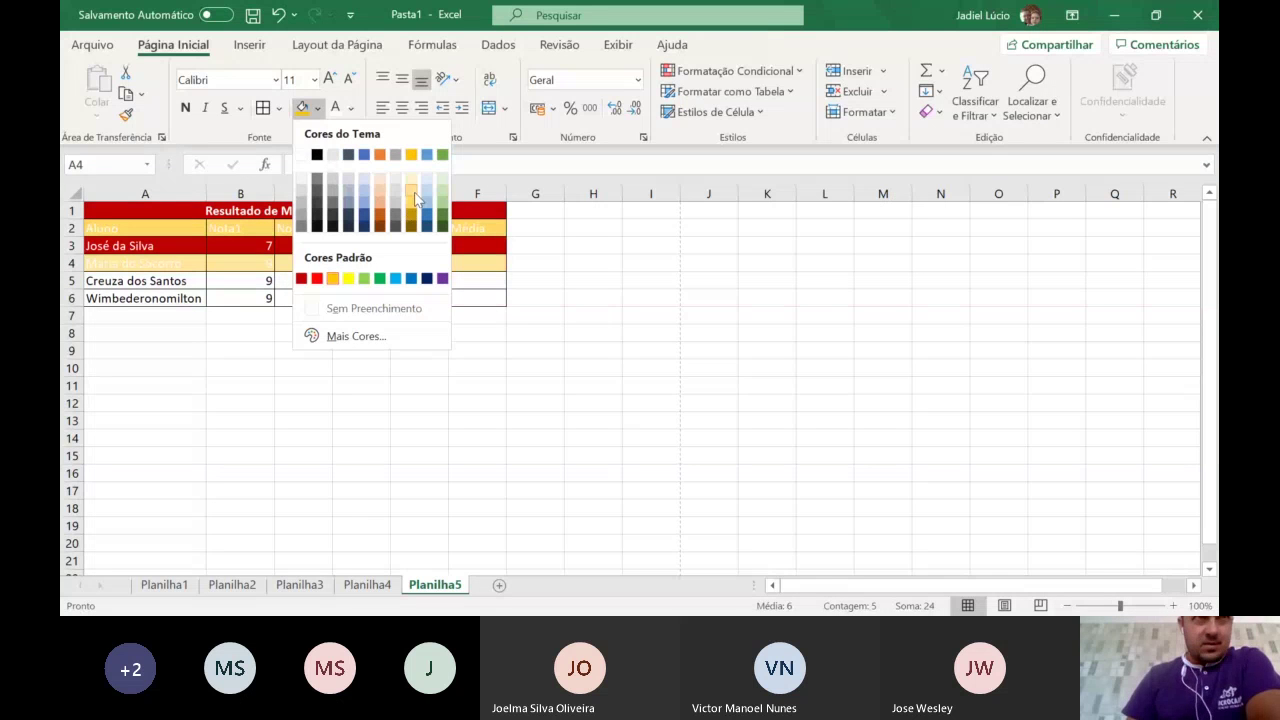
left_click(411, 190)
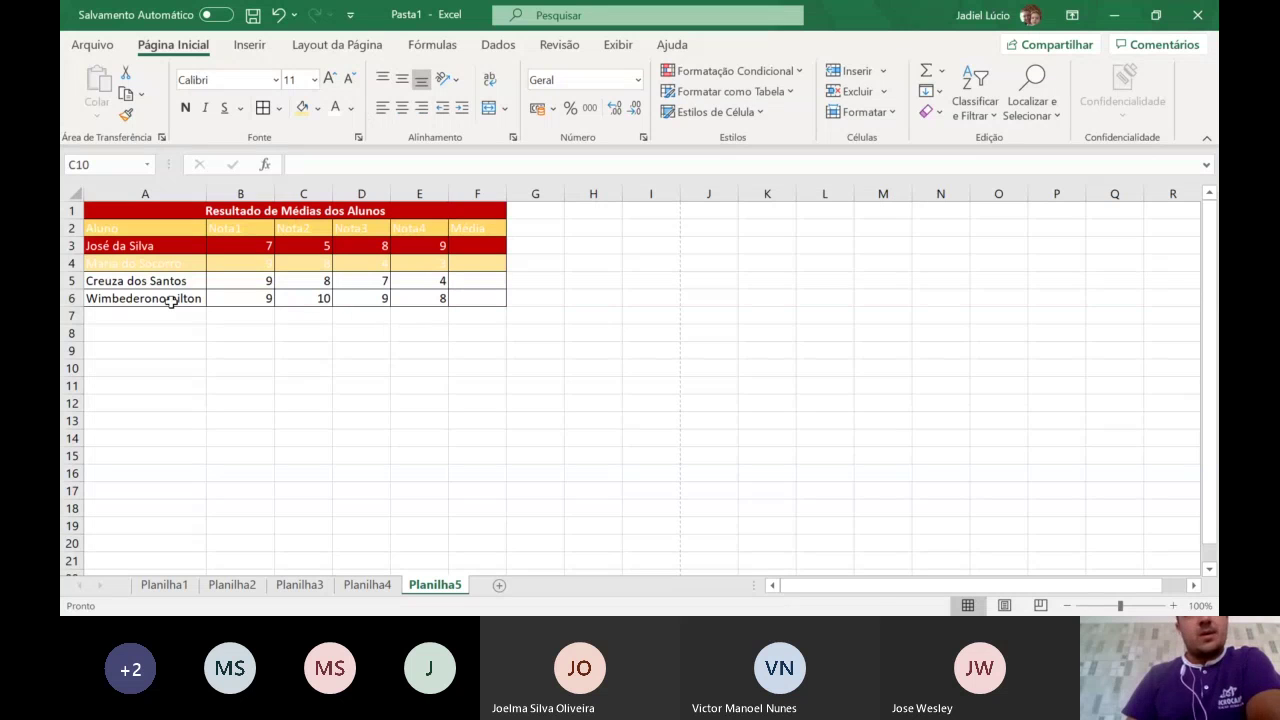
- Format the third student's row, A5:F5, with a dark red fill and white text
left_click_drag(165, 282, 471, 277)
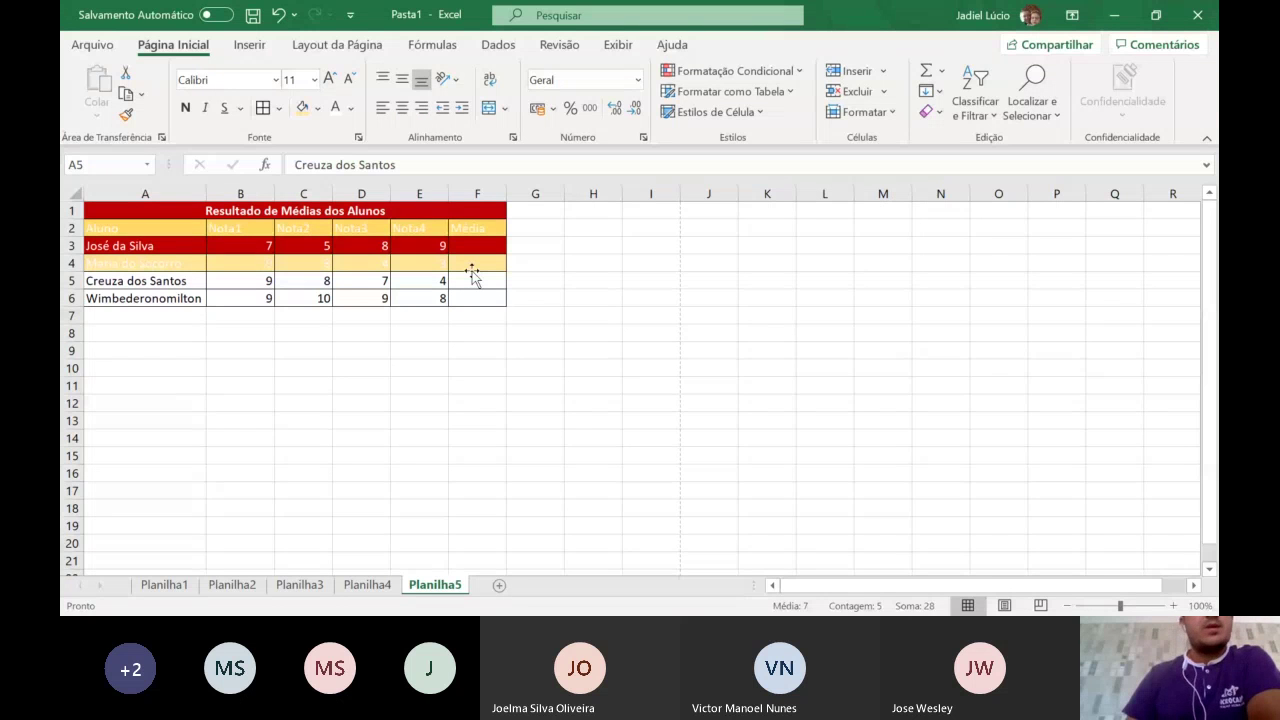
left_click(317, 108)
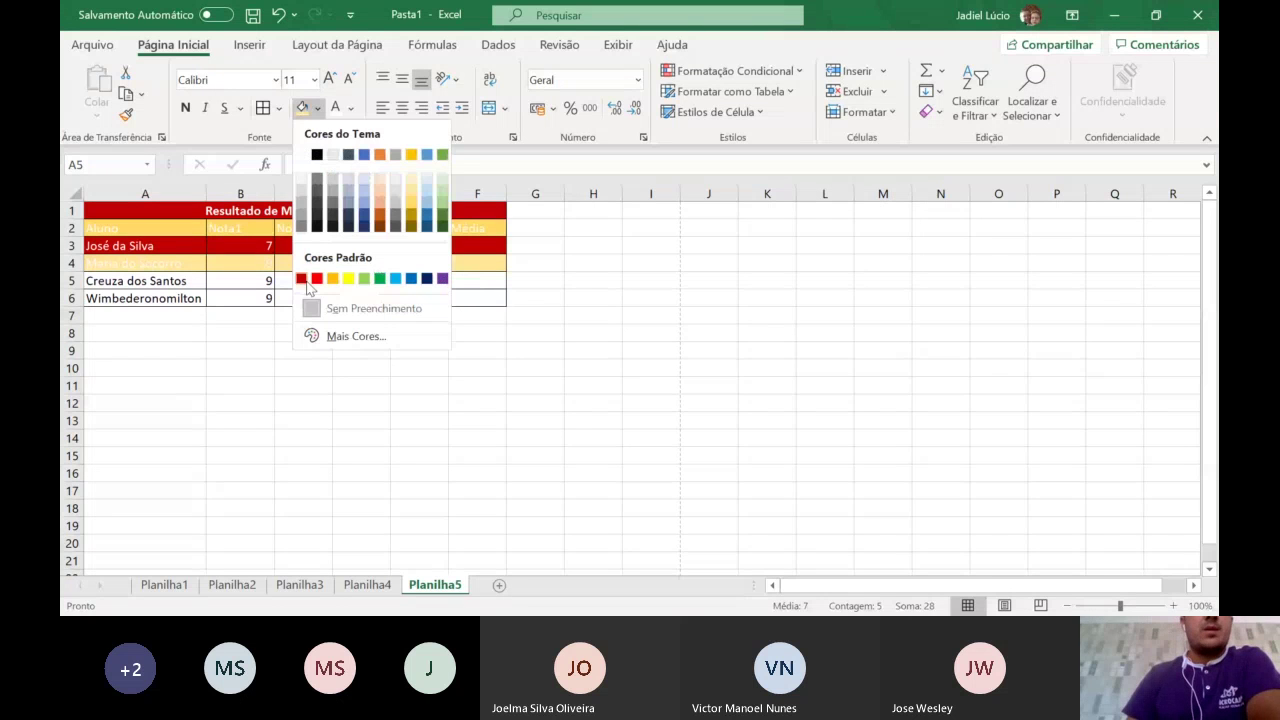
left_click(302, 279)
left_click(254, 353)
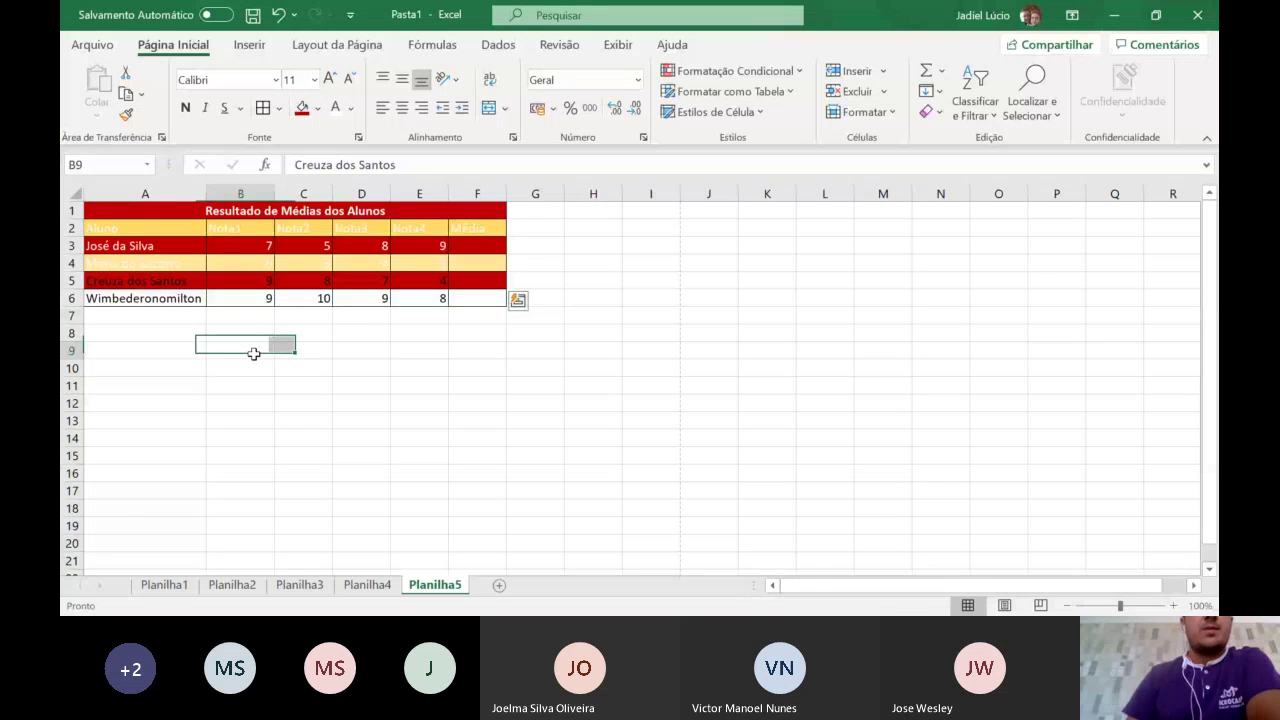
key("ctrl+z")
left_click(335, 108)
- Format the fourth student's row, A6:F6, with a pale gold fill and white text
left_click_drag(145, 298, 395, 300)
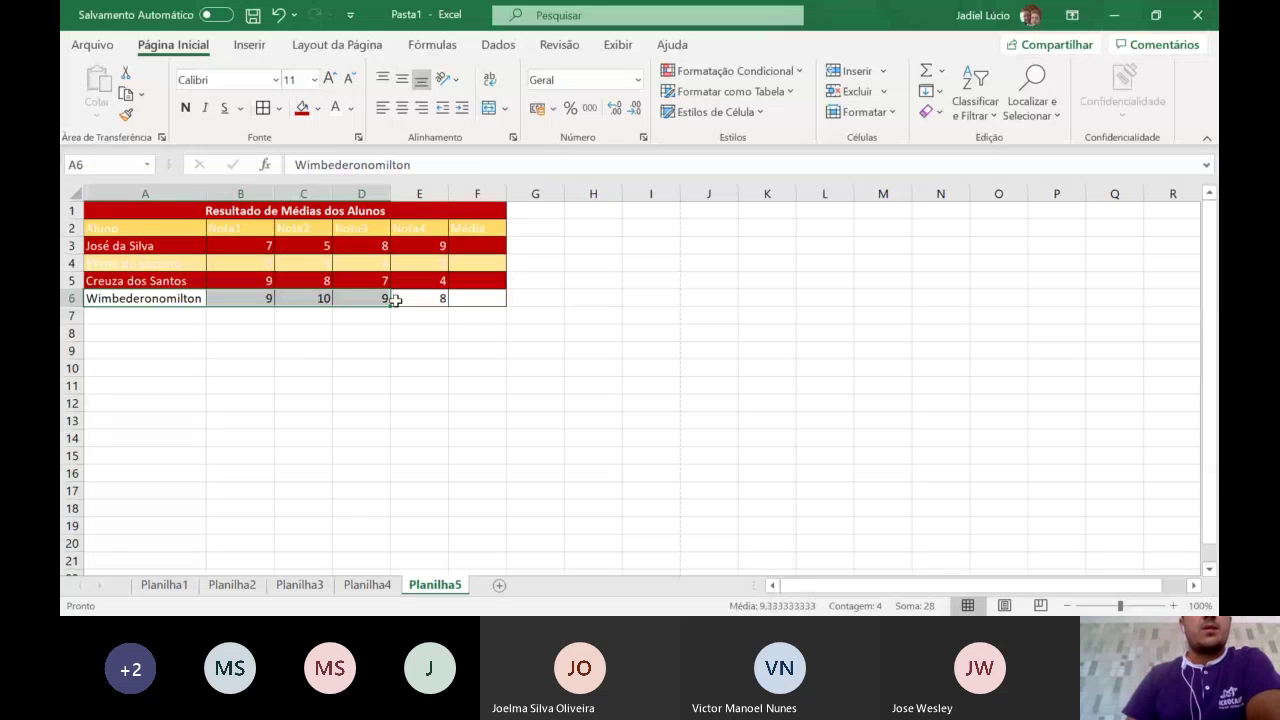
left_click_drag(395, 300, 420, 299)
left_click(317, 108)
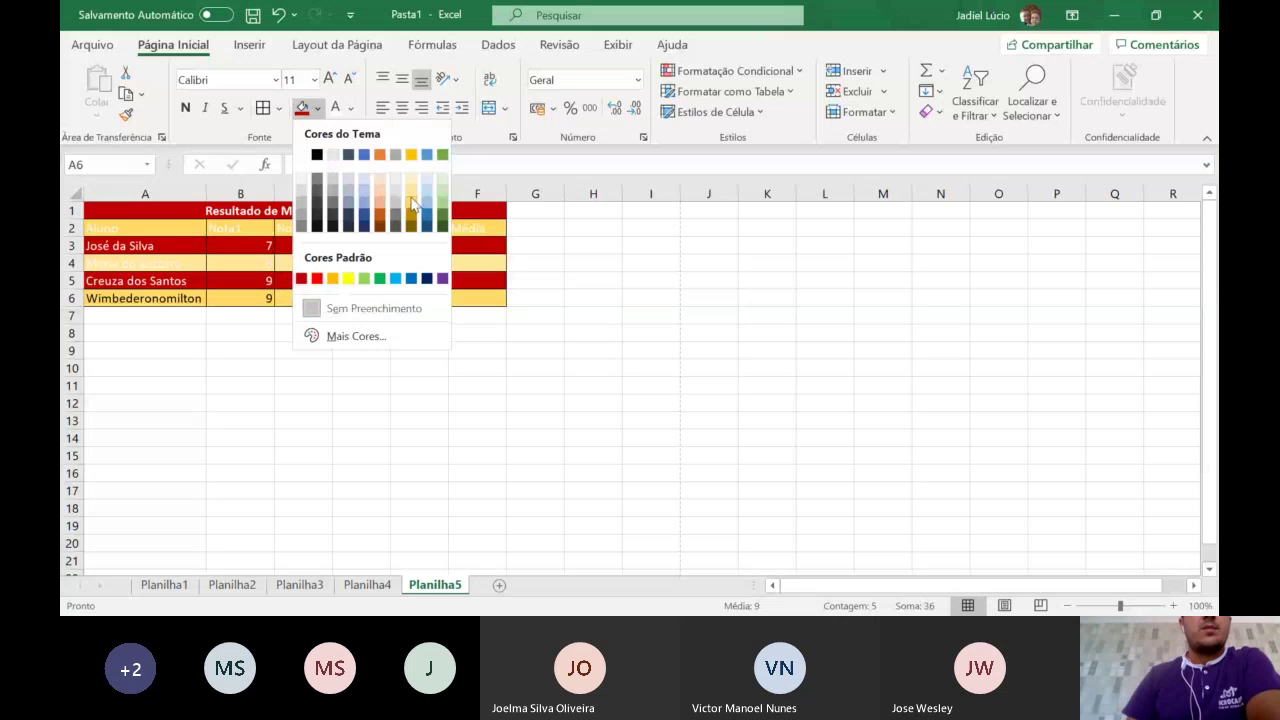
left_click(414, 196)
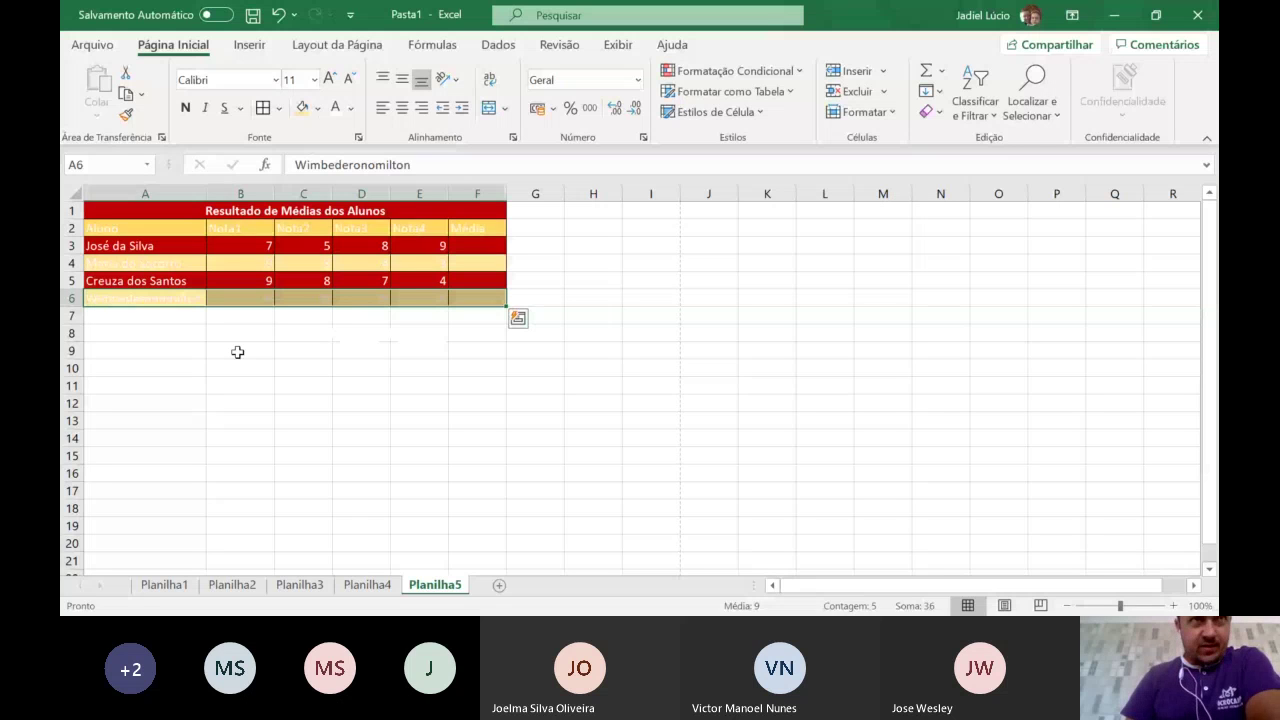
- Change the fill of the second and fourth students' rows, A4:F4 and A6:F6, to the headings' deeper gold
left_click_drag(166, 266, 480, 262)
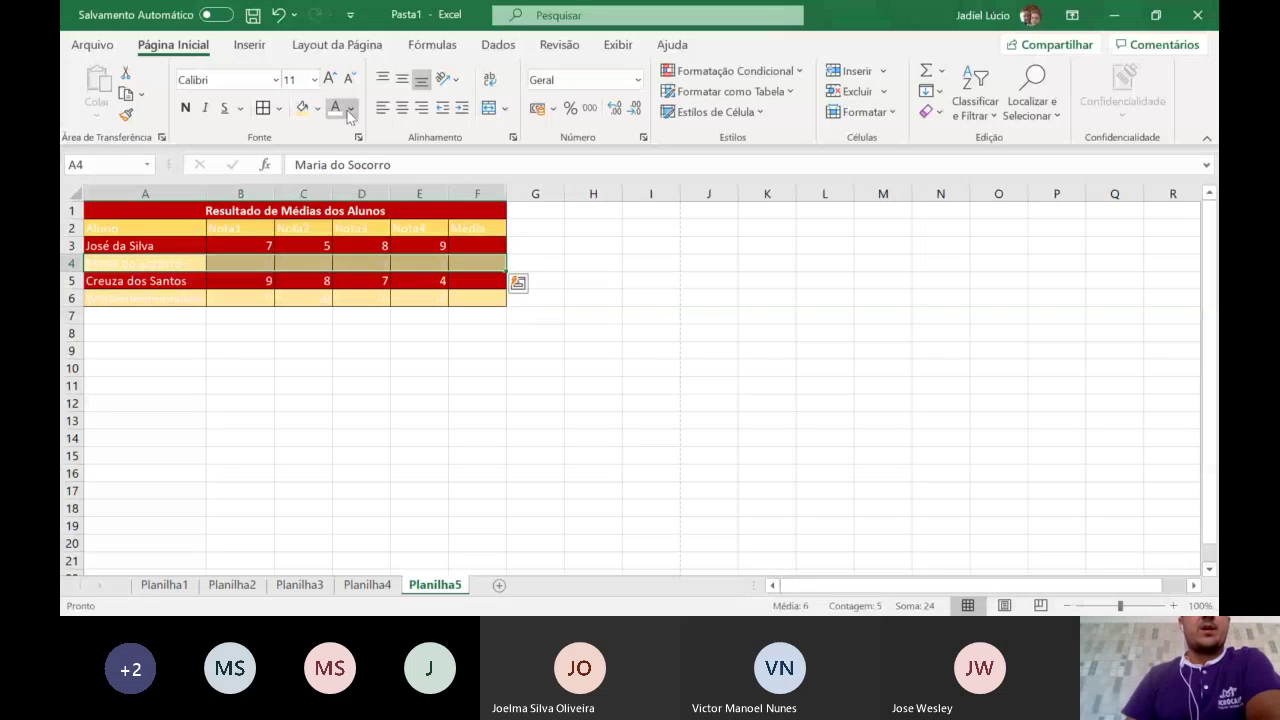
left_click_drag(145, 298, 477, 298)
left_click(240, 368)
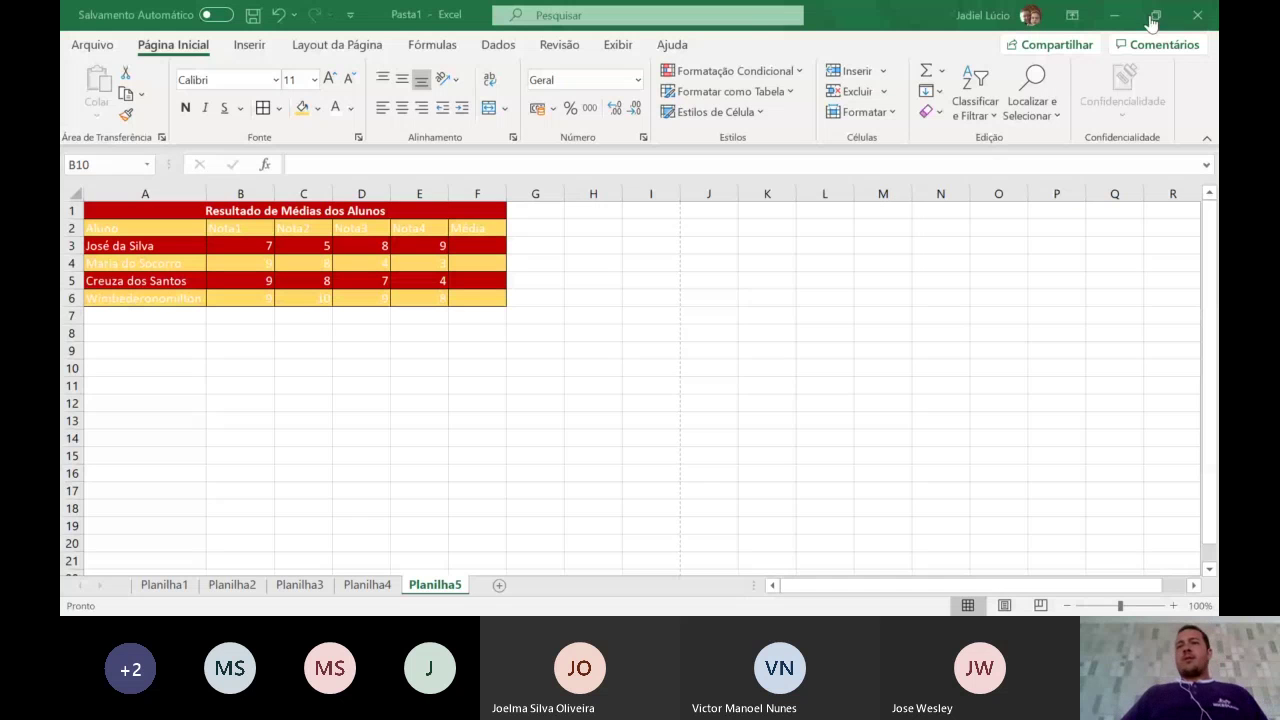
- Add a new blank worksheet after Planilha5
left_click(1151, 24)
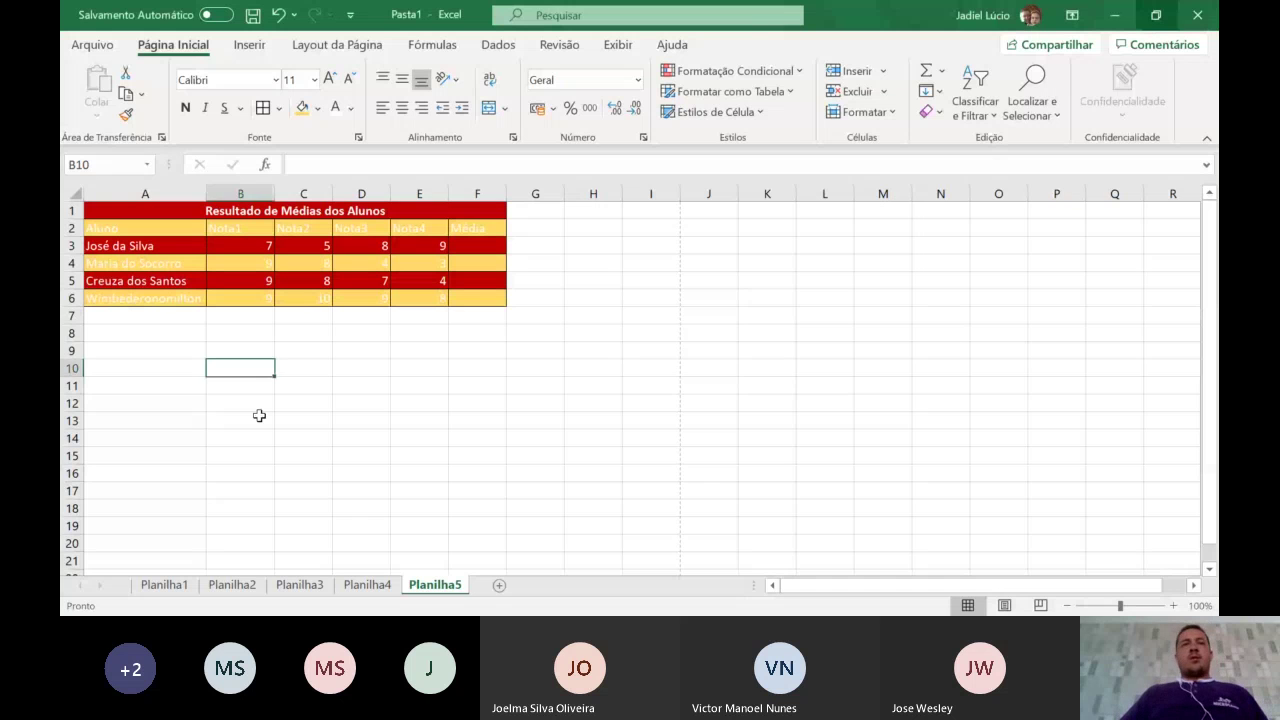
left_click(499, 585)
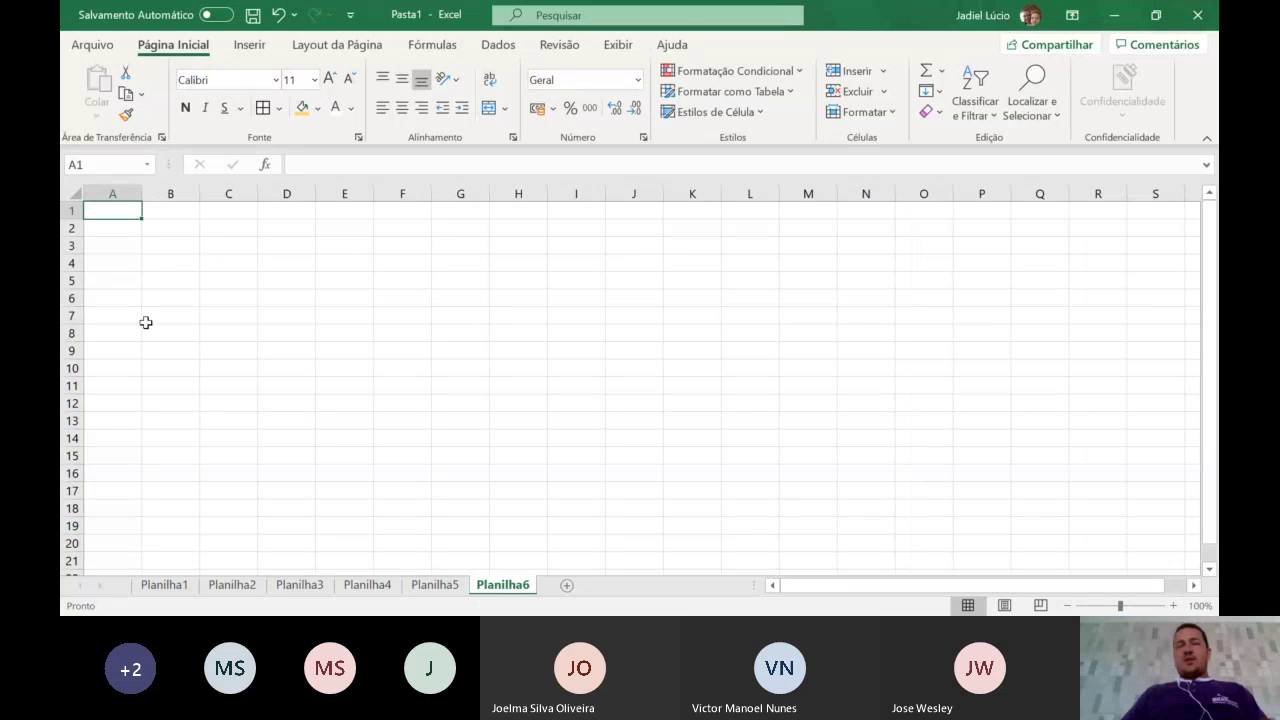
scroll(131, 216, "up", 1, "ctrl")
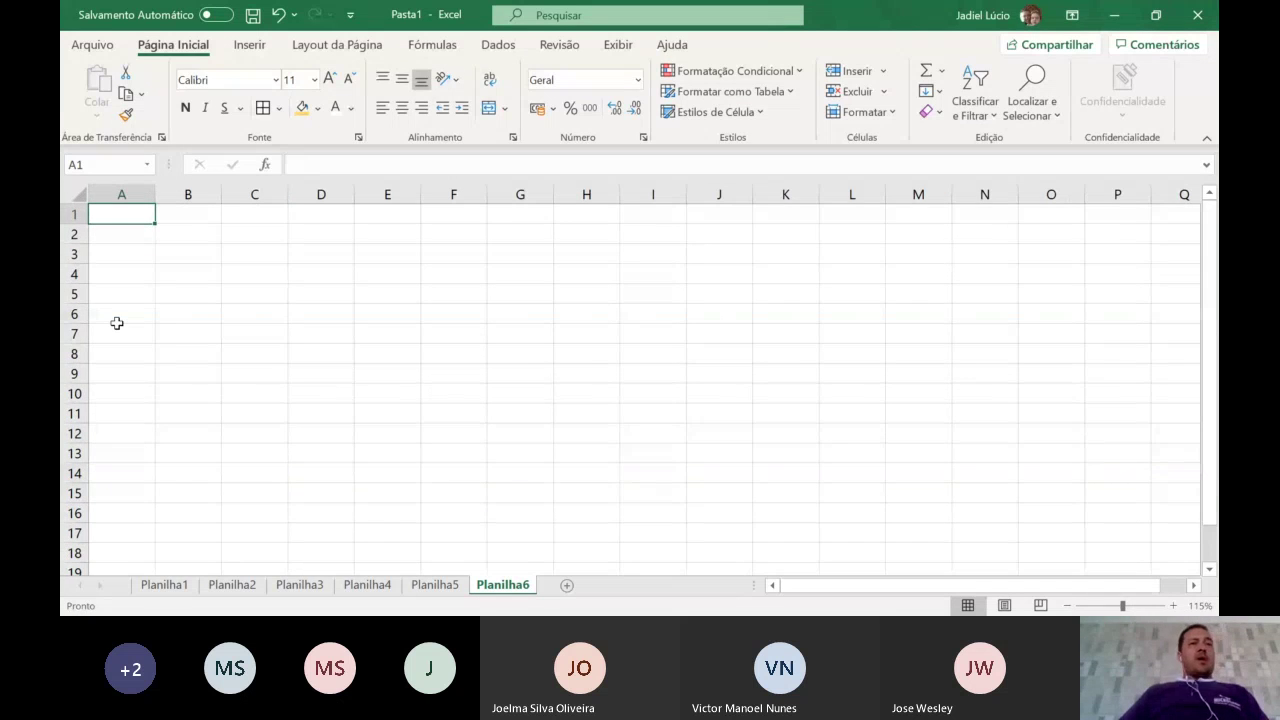
- Copy the numbers in A1:A8 of Planilha4 and paste them into Planilha6 starting at A1
left_click(434, 585)
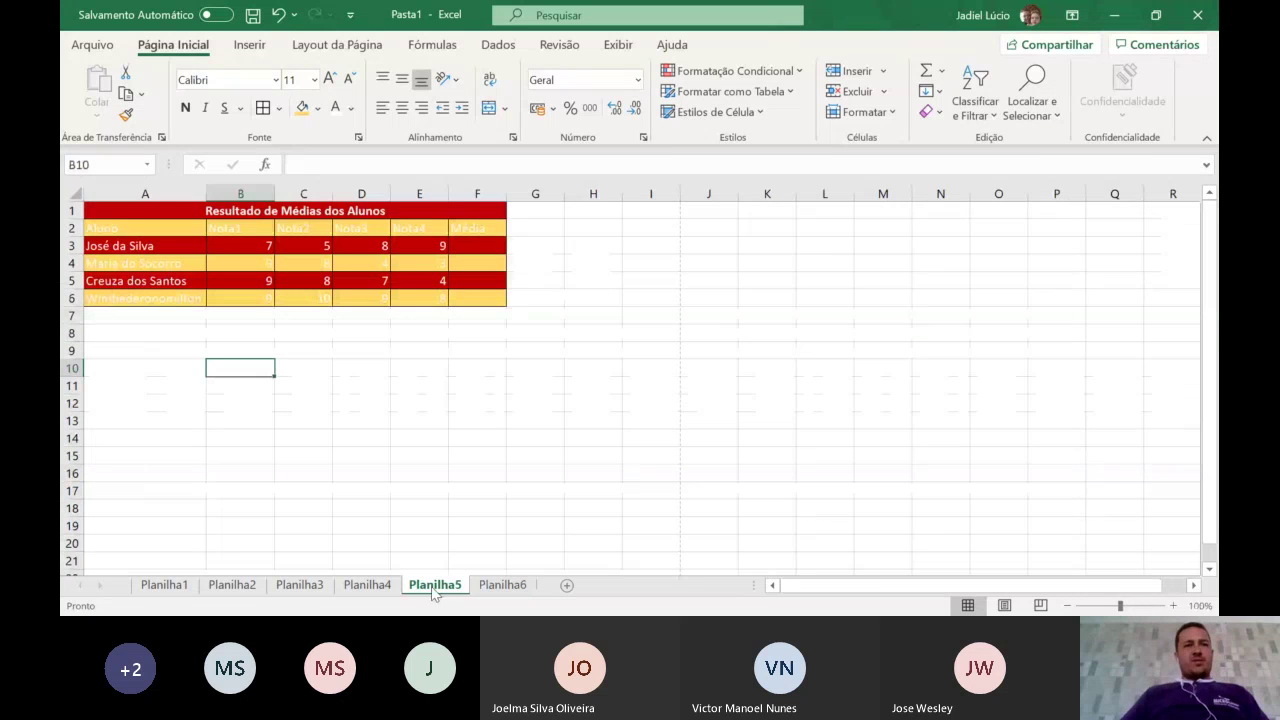
left_click(372, 587)
left_click_drag(115, 211, 105, 337)
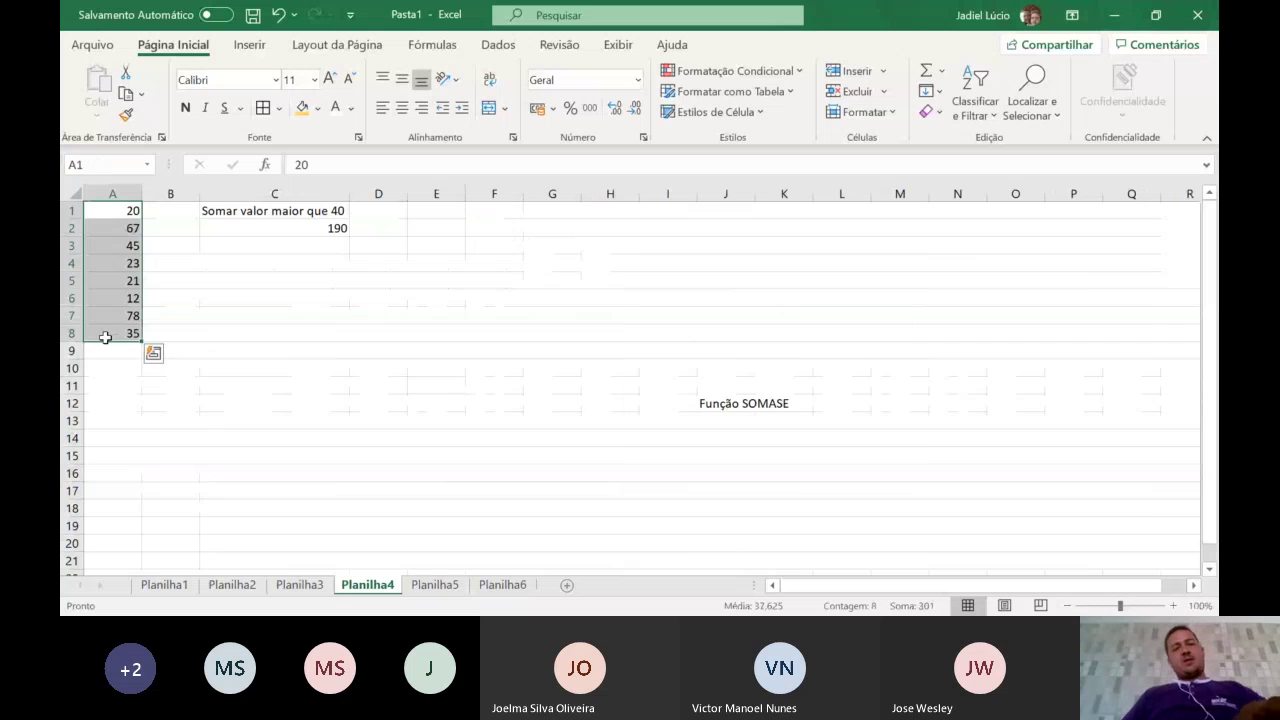
key("ctrl+c")
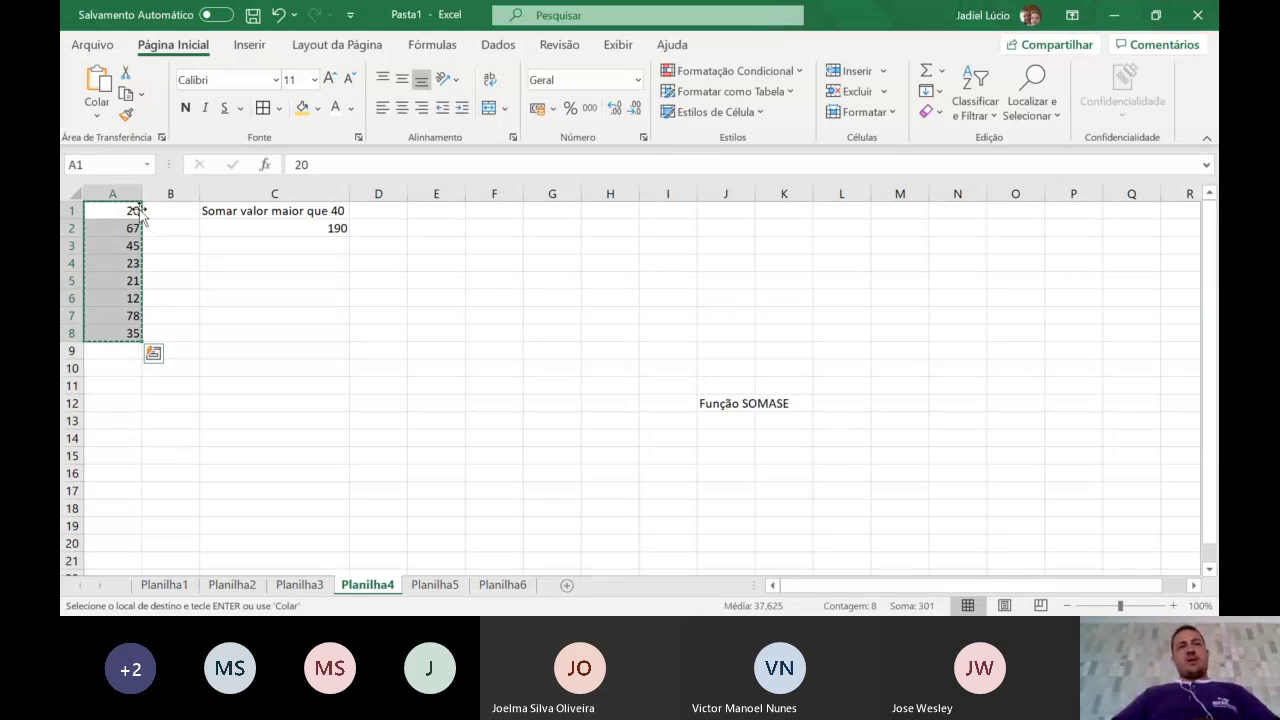
left_click(482, 588)
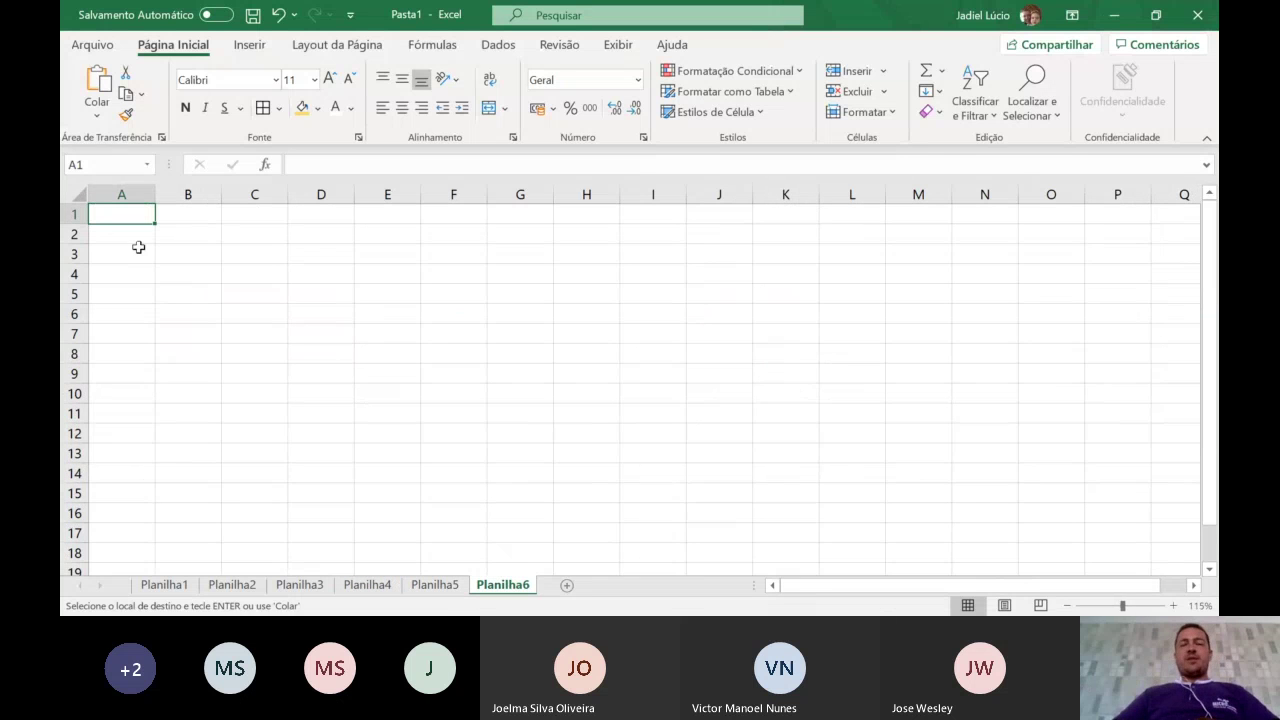
key("Return")
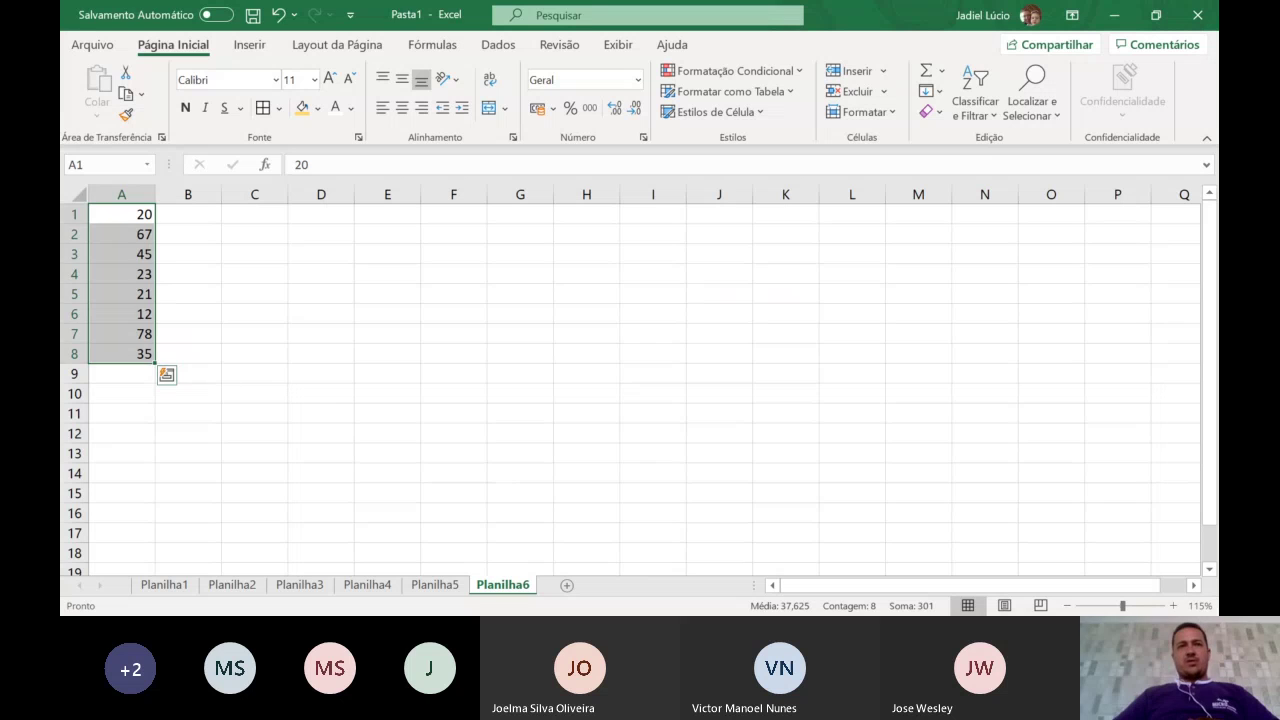
key("alt+Tab")
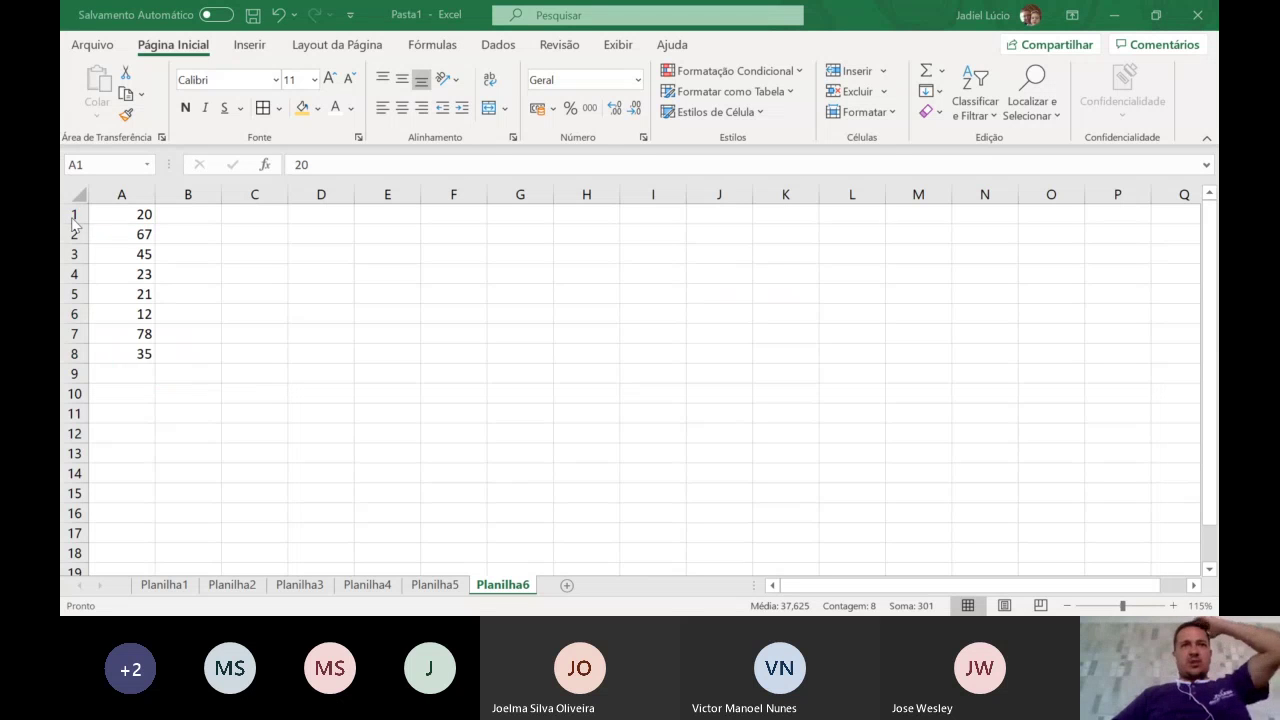
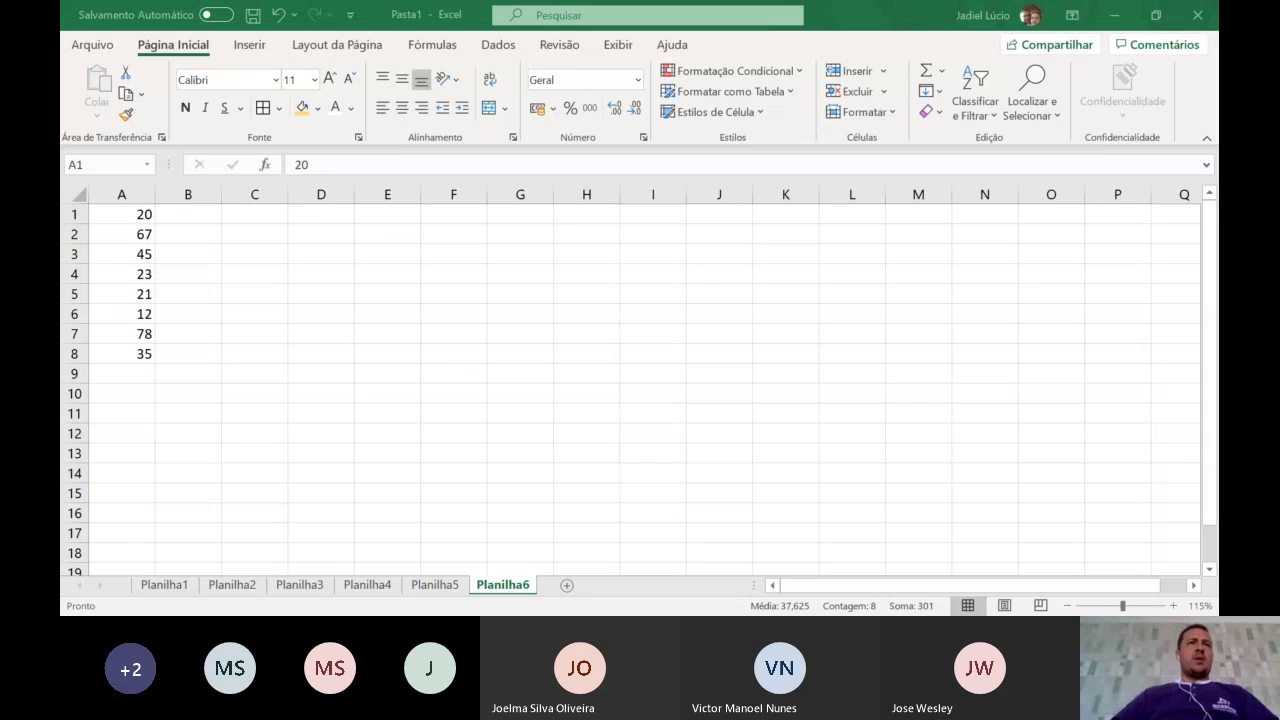
- Enter the headings Soma in C1 and Média in D1
left_click(321, 353)
left_click(228, 215)
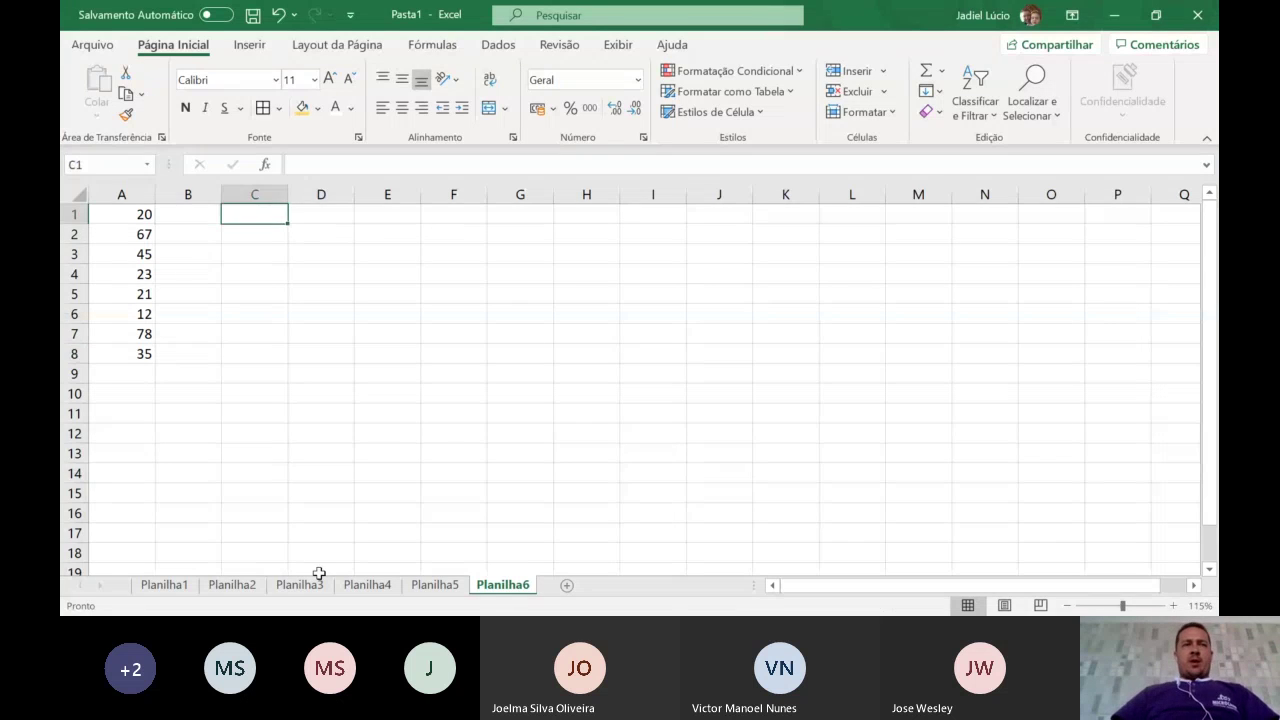
type("Soma")
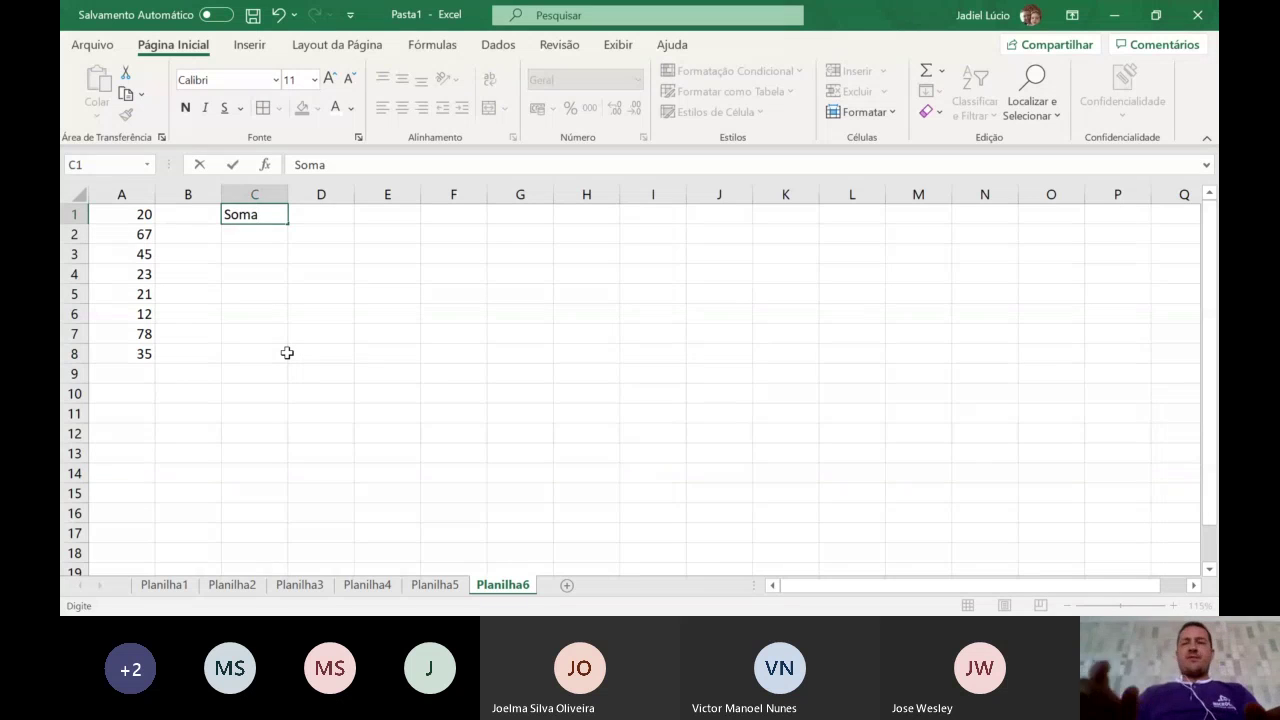
key("Tab")
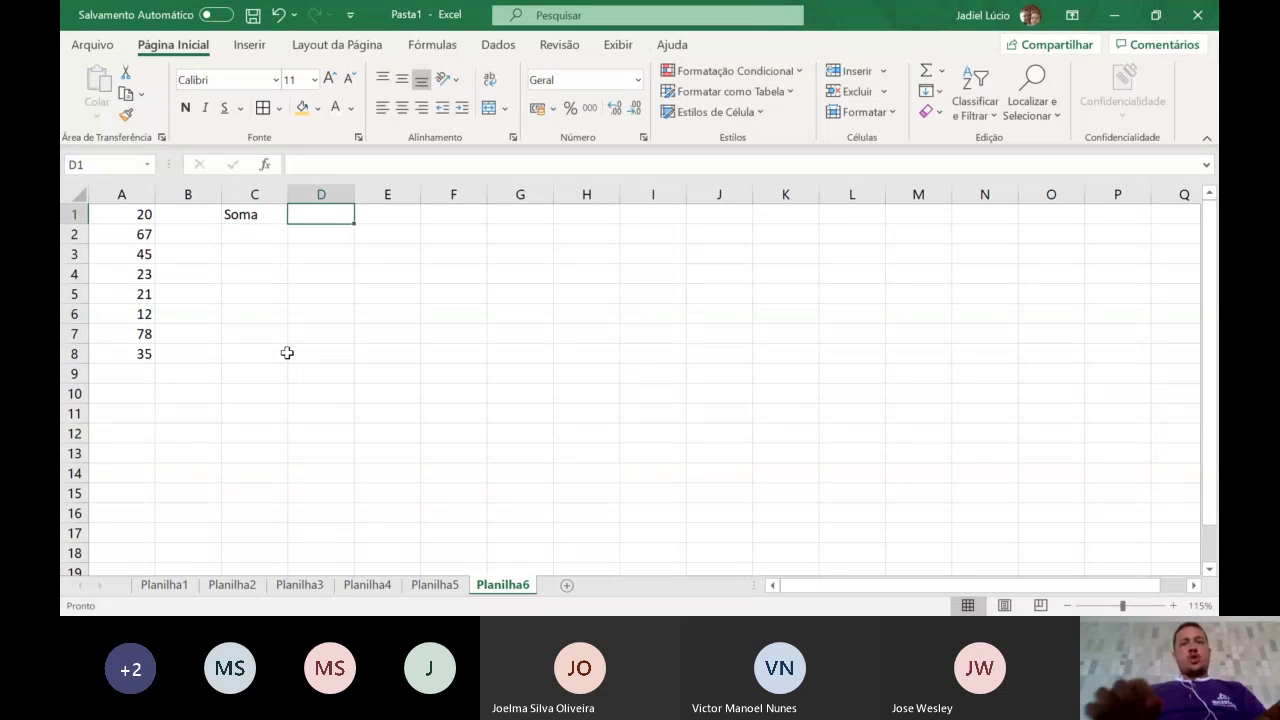
type("=")
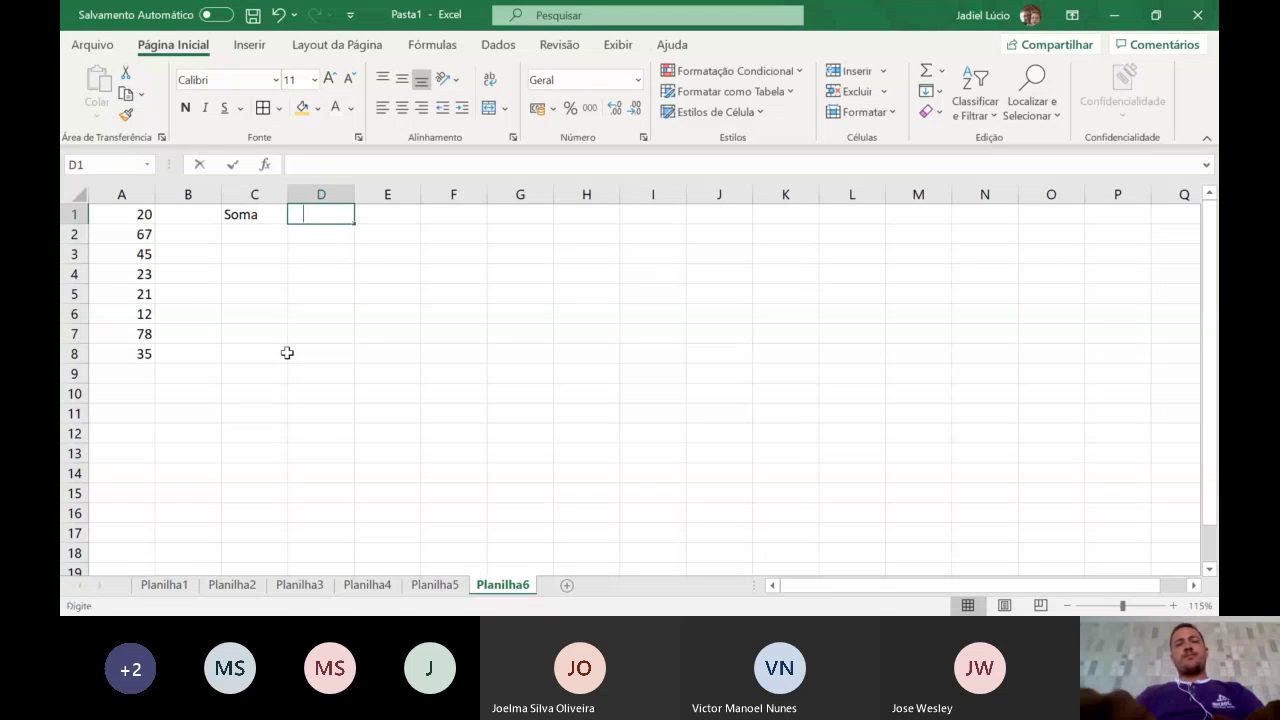
type("Média")
key("Tab")
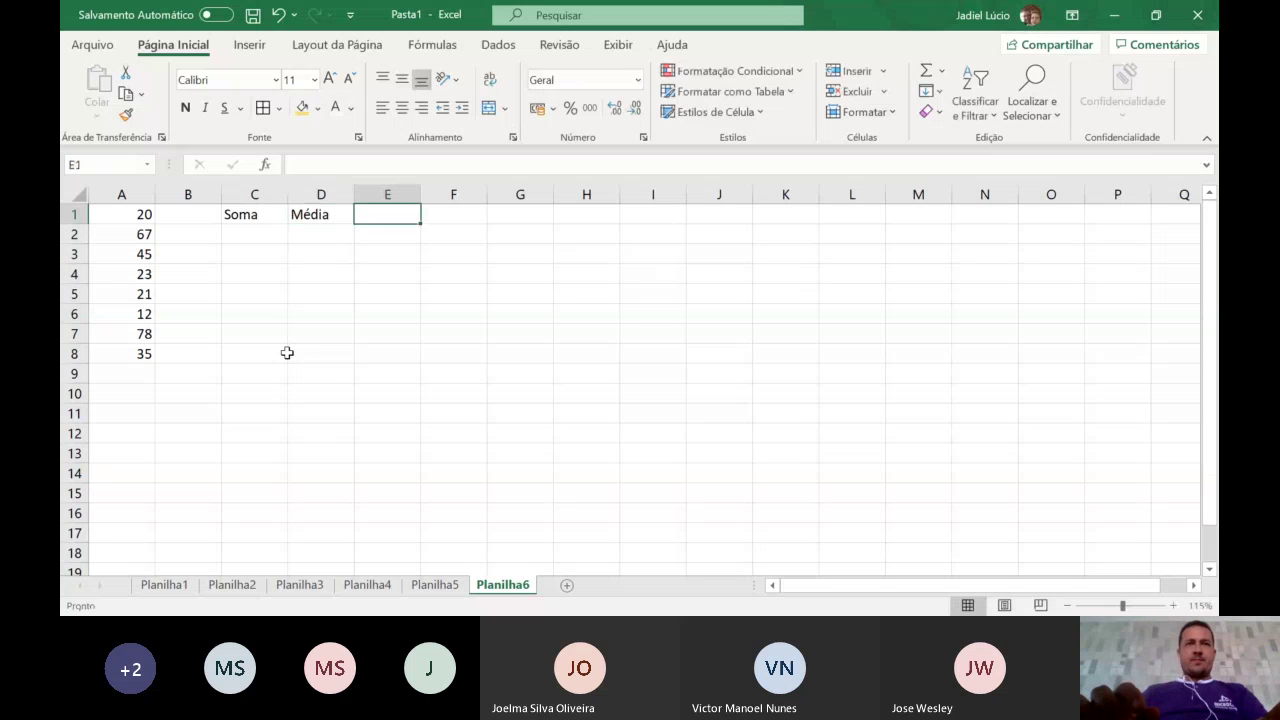
- Enter the heading Máximo in E1
type("Maáx")
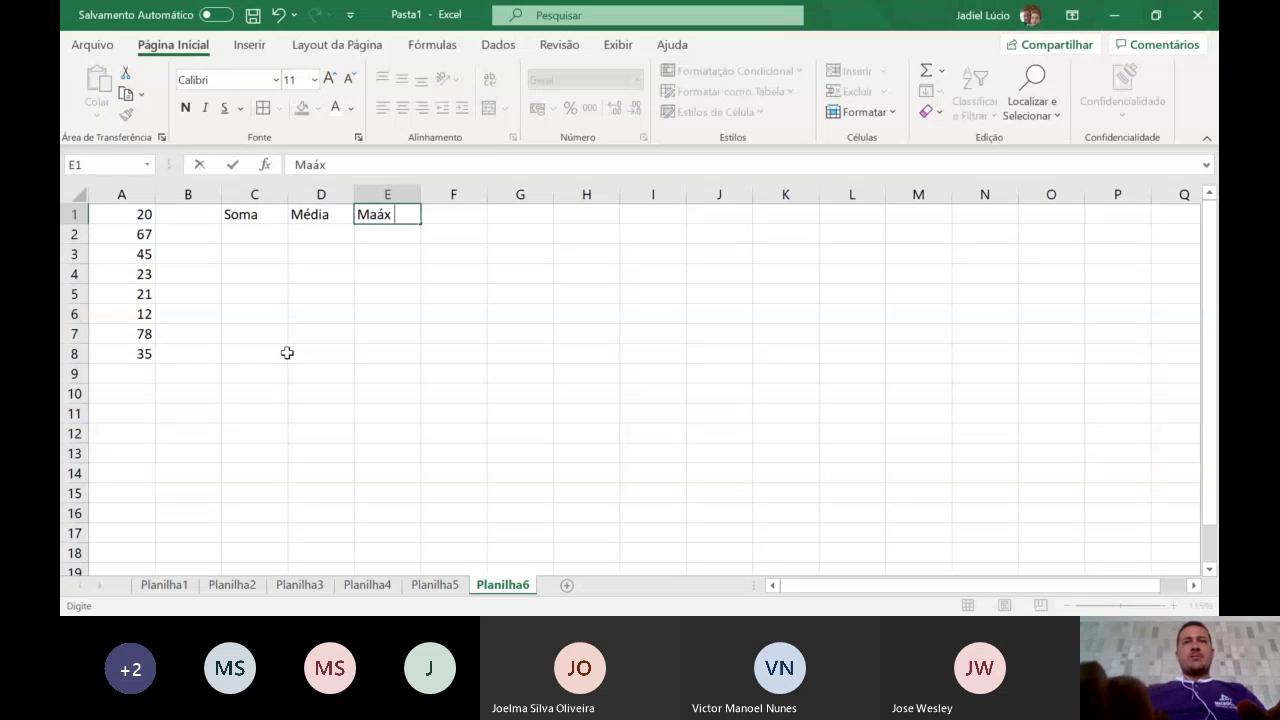
type("imo")
key("BackSpace")
key("BackSpace")
key("BackSpace")
key("BackSpace")
key("BackSpace")
key("BackSpace")
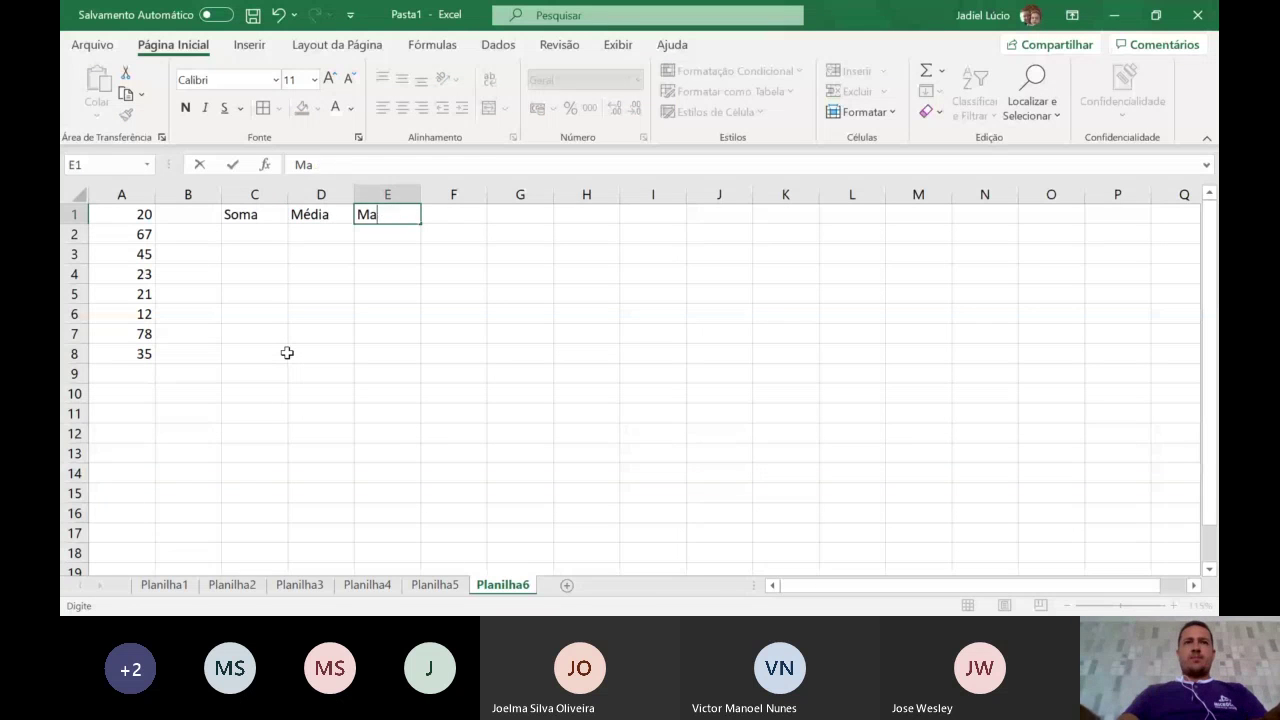
type("áximo")
key("Tab")
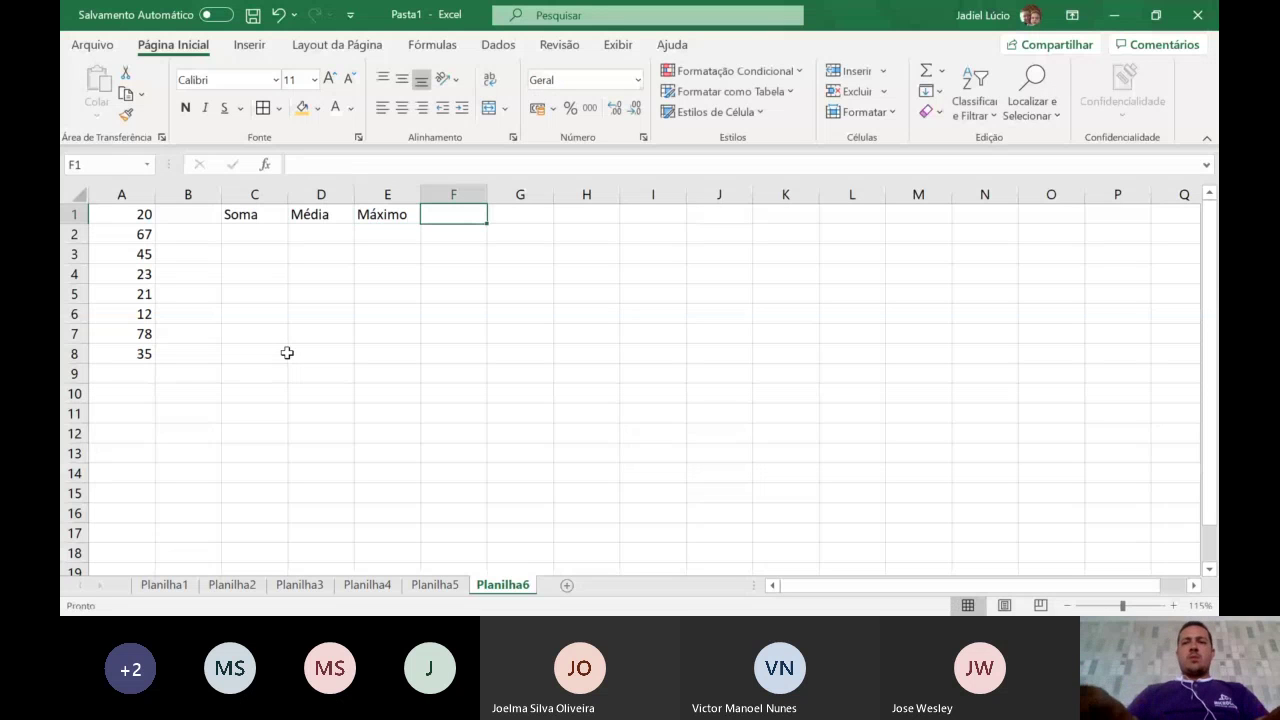
- Enter the headings Mínimo, Maior and Menor in F1, G1 and H1
type("Mínimo")
key("Tab")
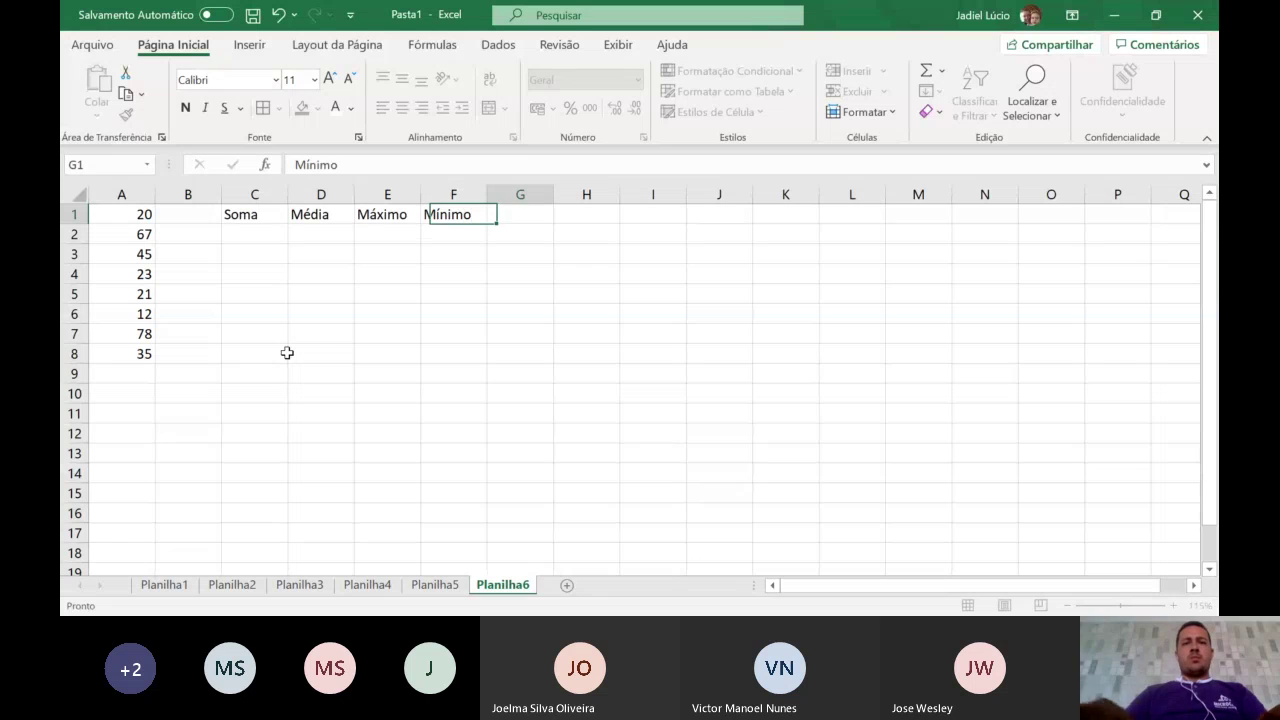
type("Maior")
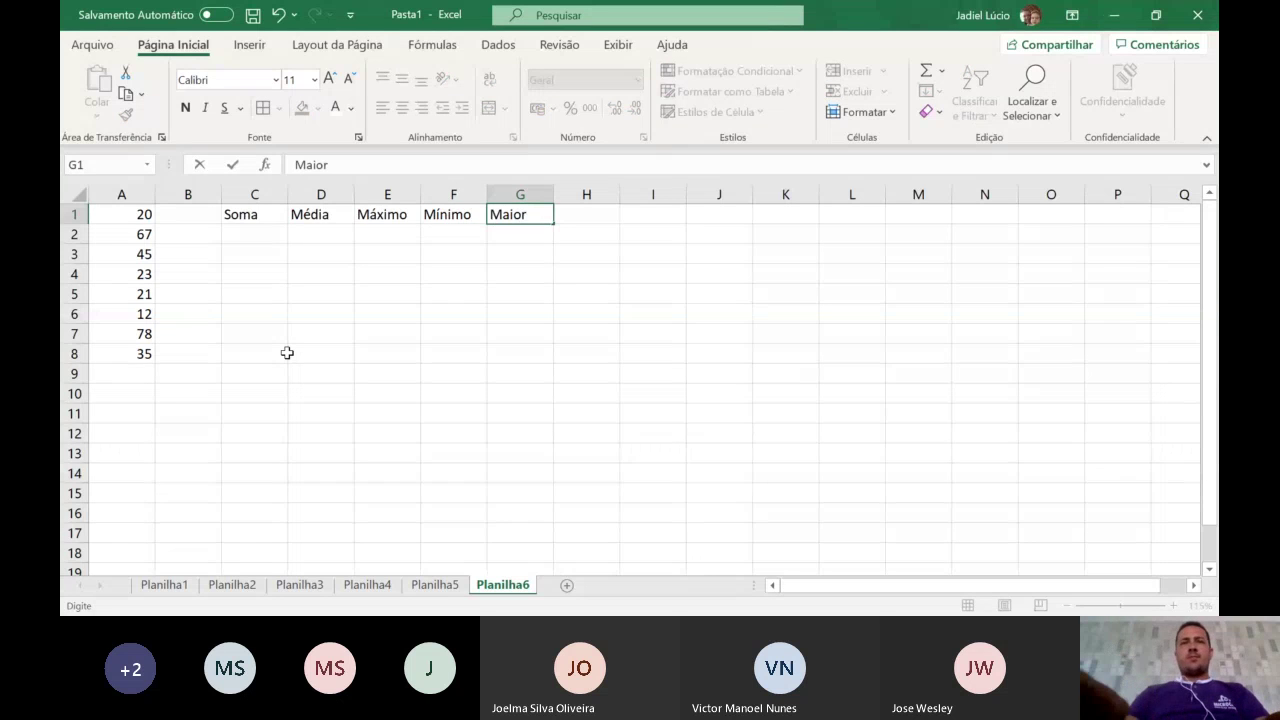
key("Tab")
type("Menor")
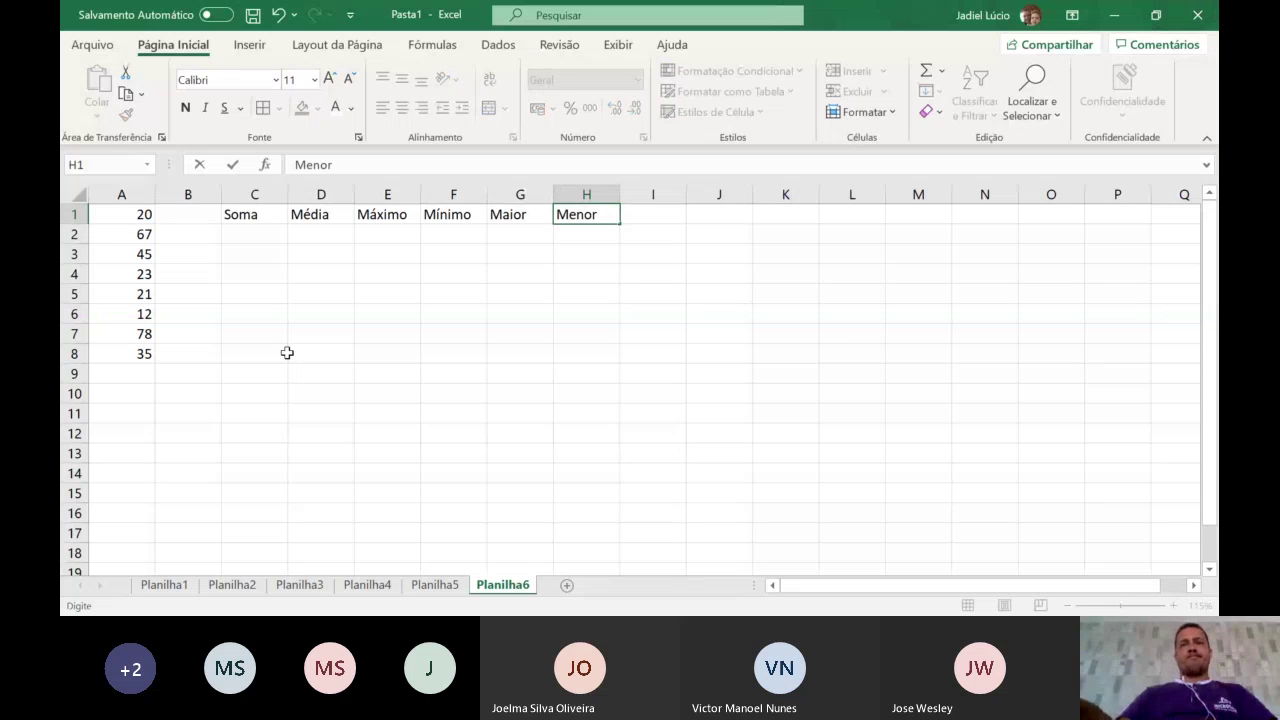
key("Return")
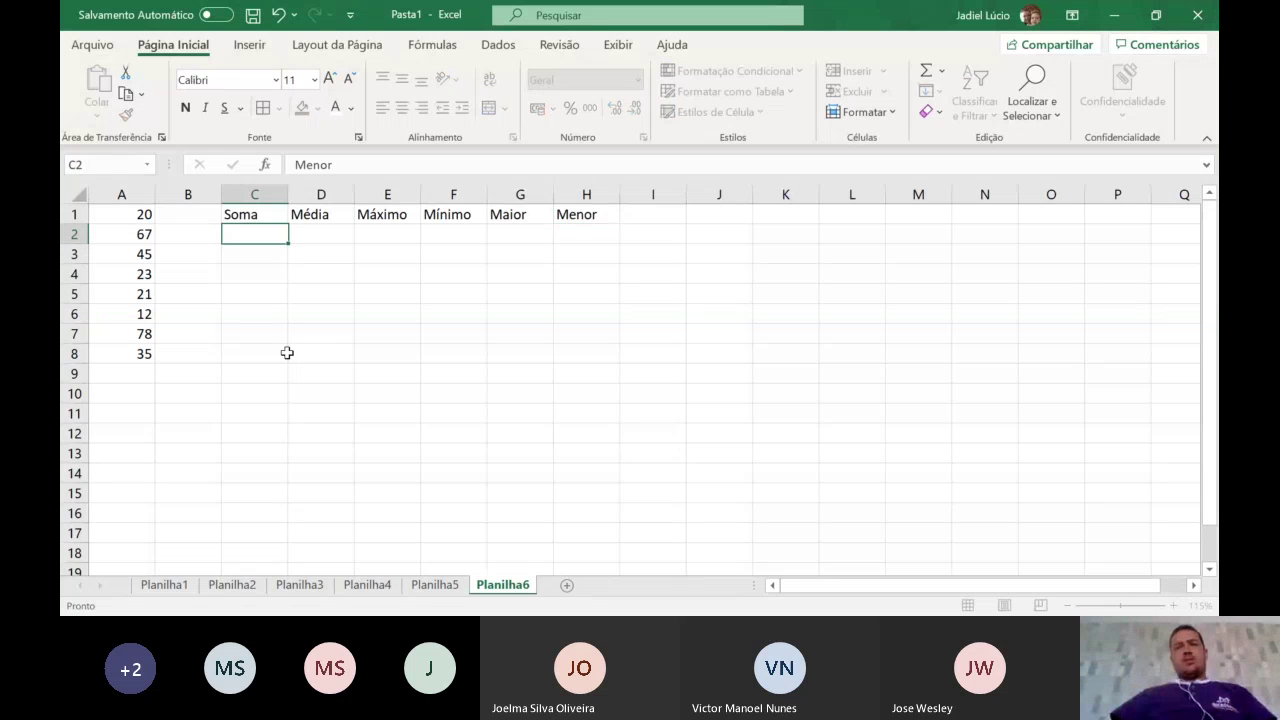
key("alt+Tab")
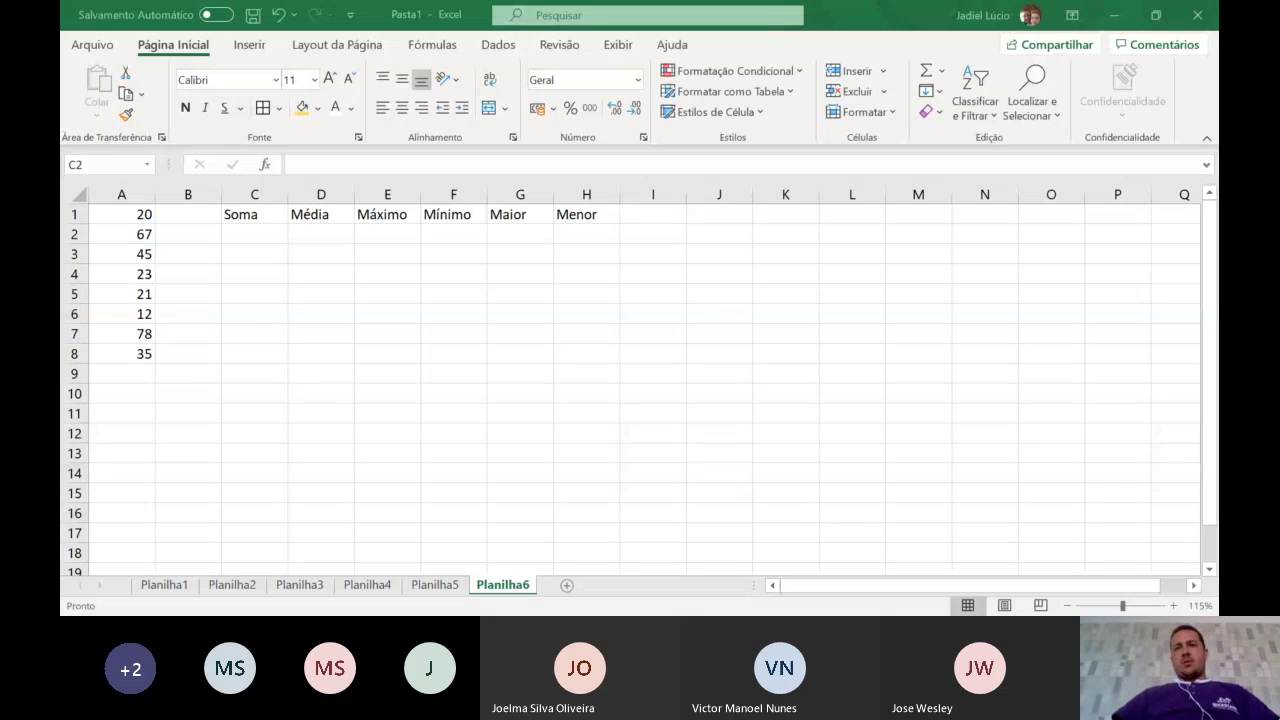
- Sum the numbers in A1:A8 in cell C2 with the formula =SOMA(A1:A8)
left_click(266, 236)
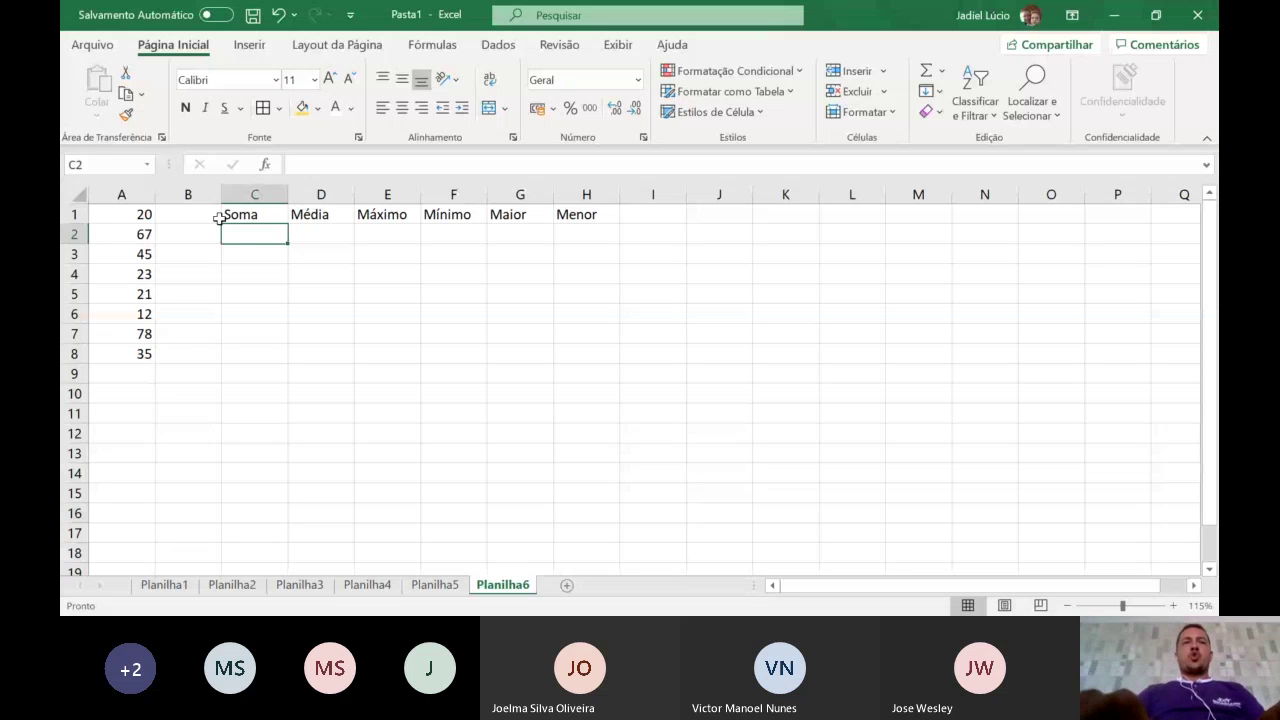
type("=soma")
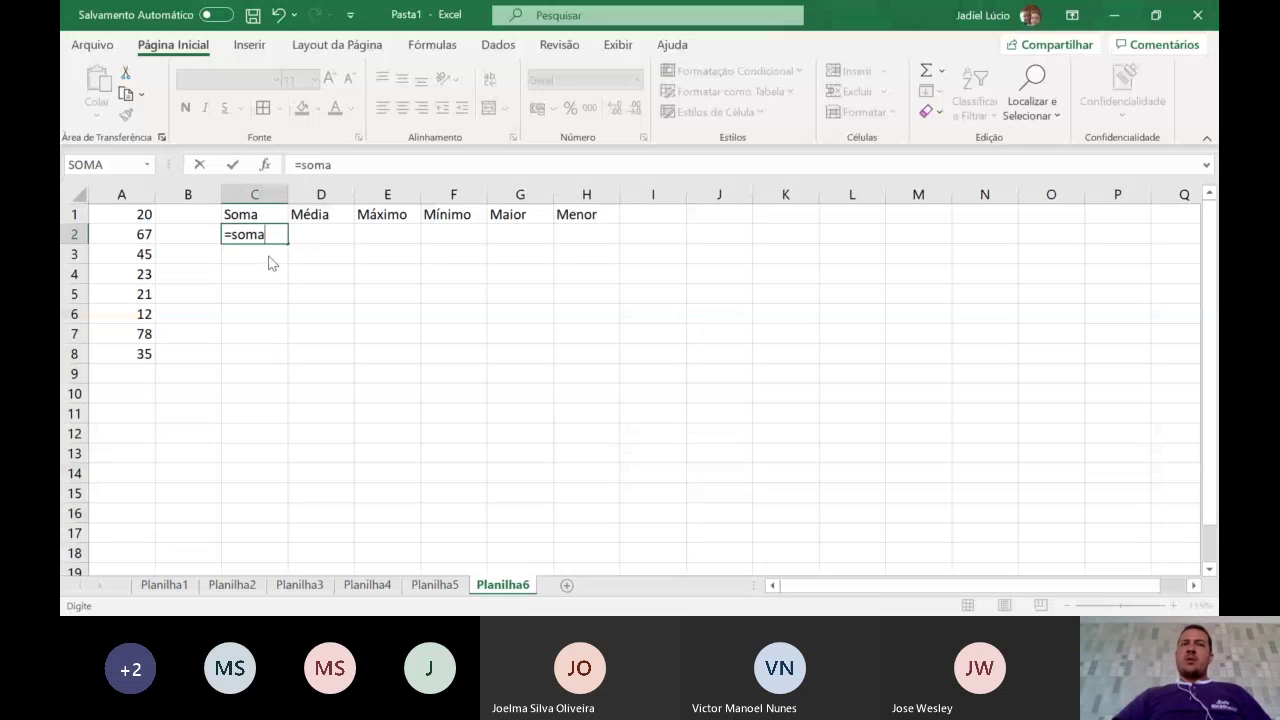
key("Tab")
left_click_drag(125, 214, 94, 360)
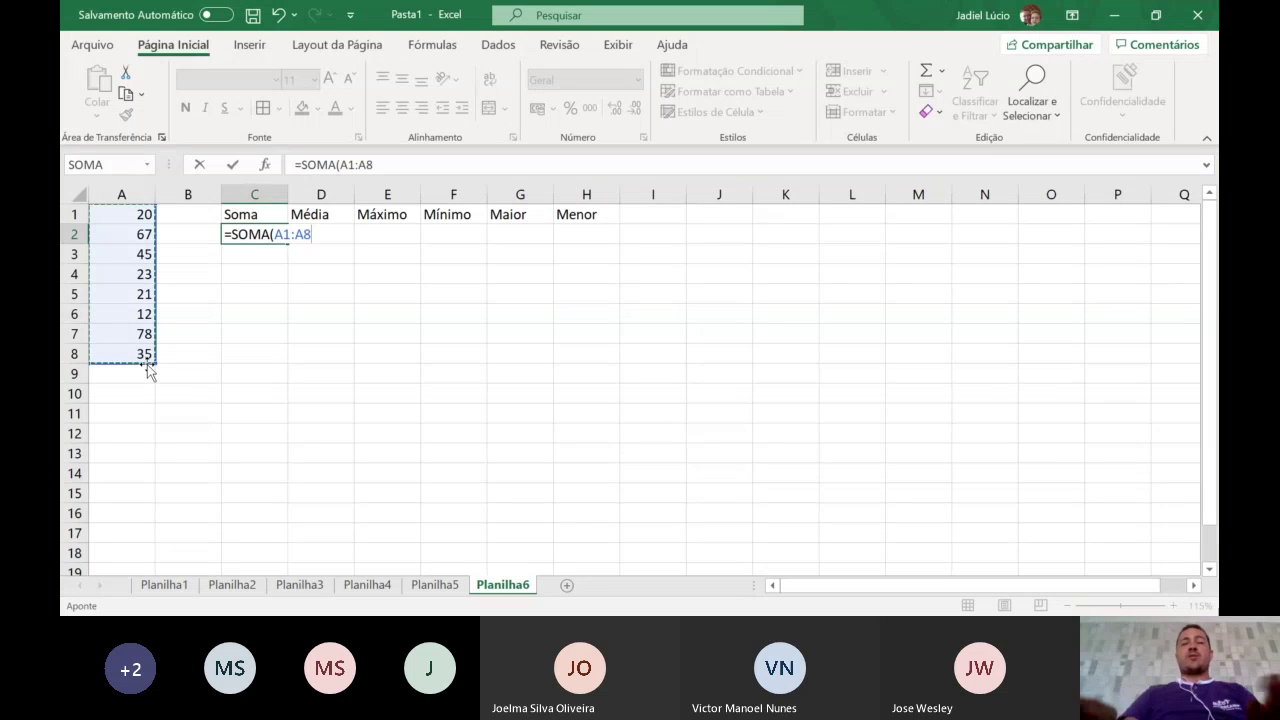
type(")")
key("Return")
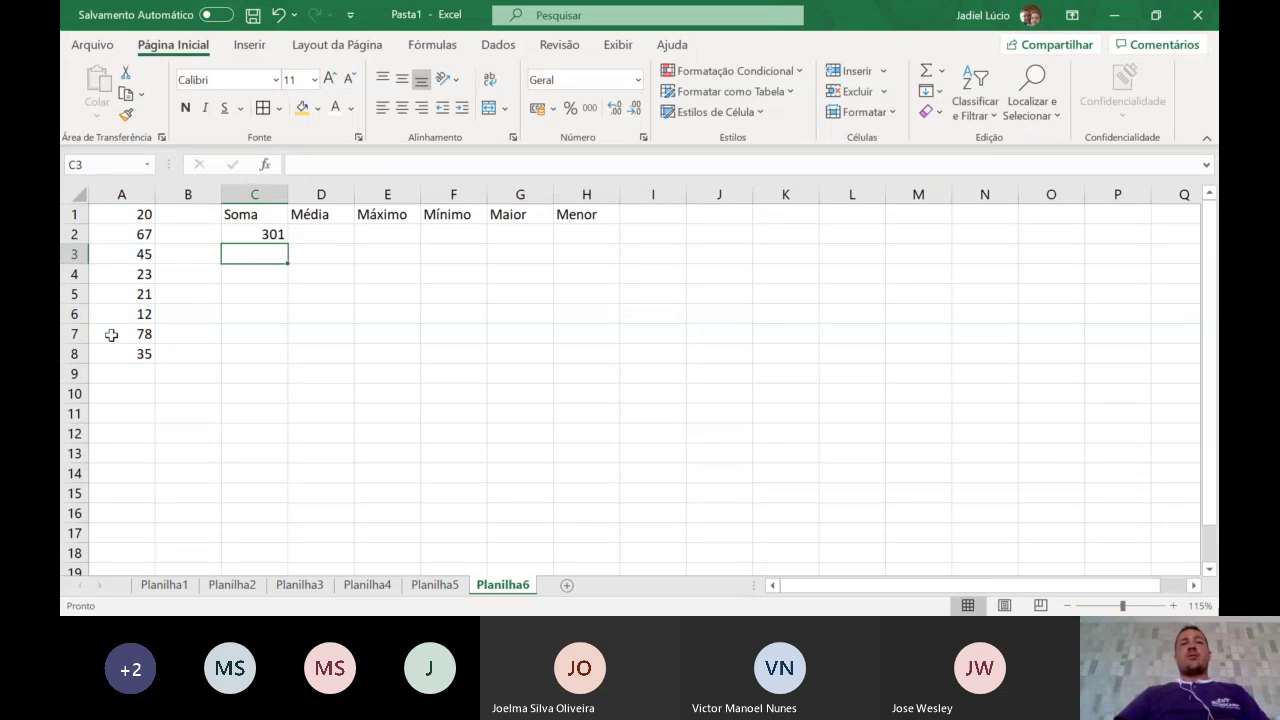
- Calculate the average of the numbers in A1:A8 in cell D2 with the formula =MÉDIA(A1:A8)
left_click(240, 232)
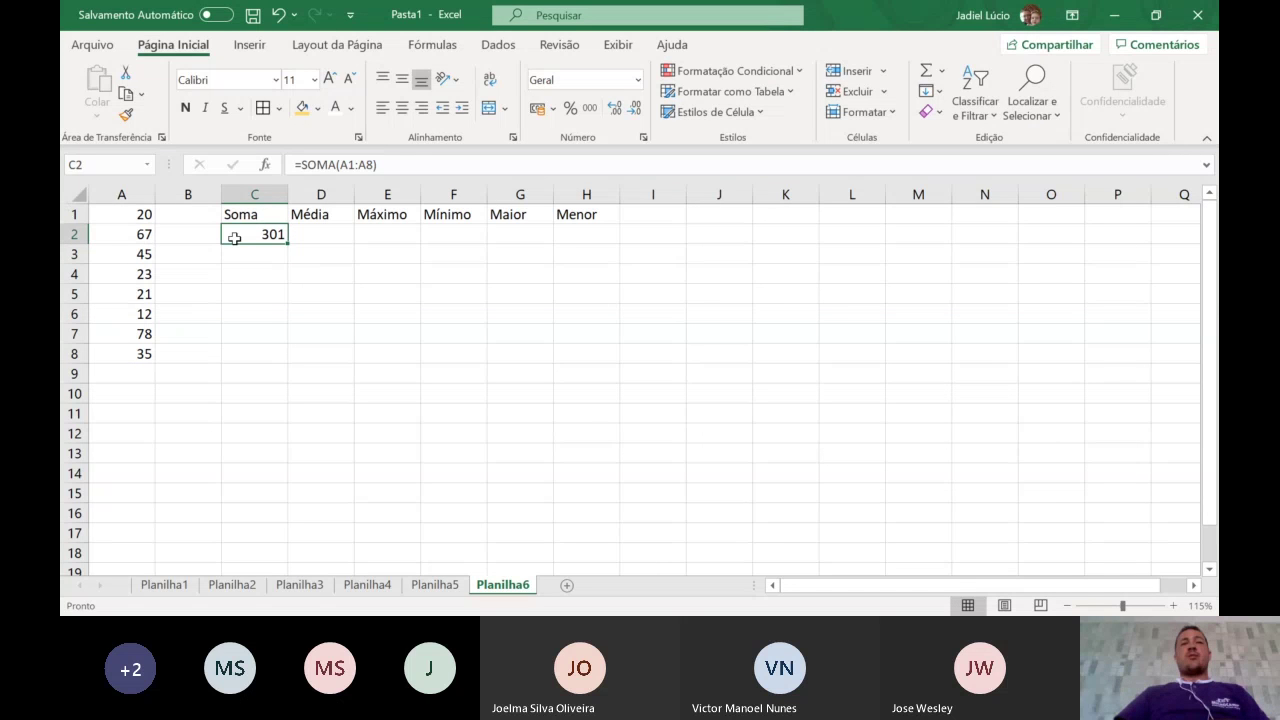
left_click(339, 240)
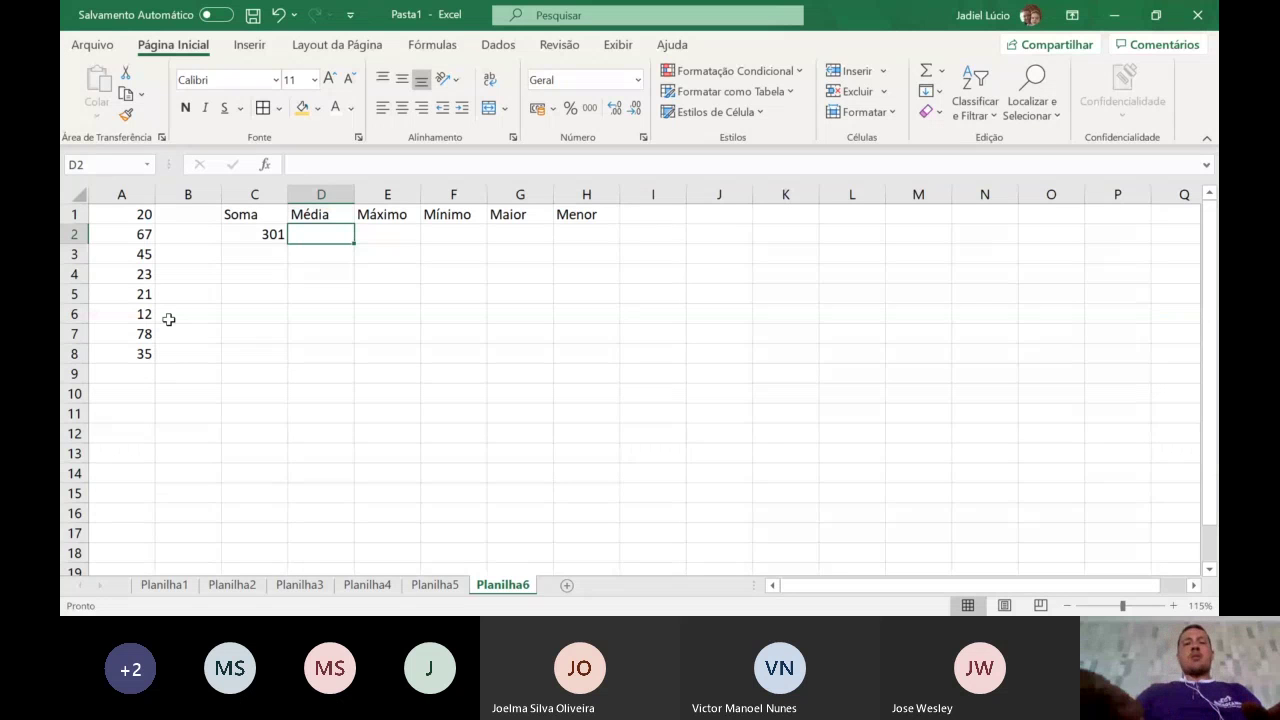
type("=mé")
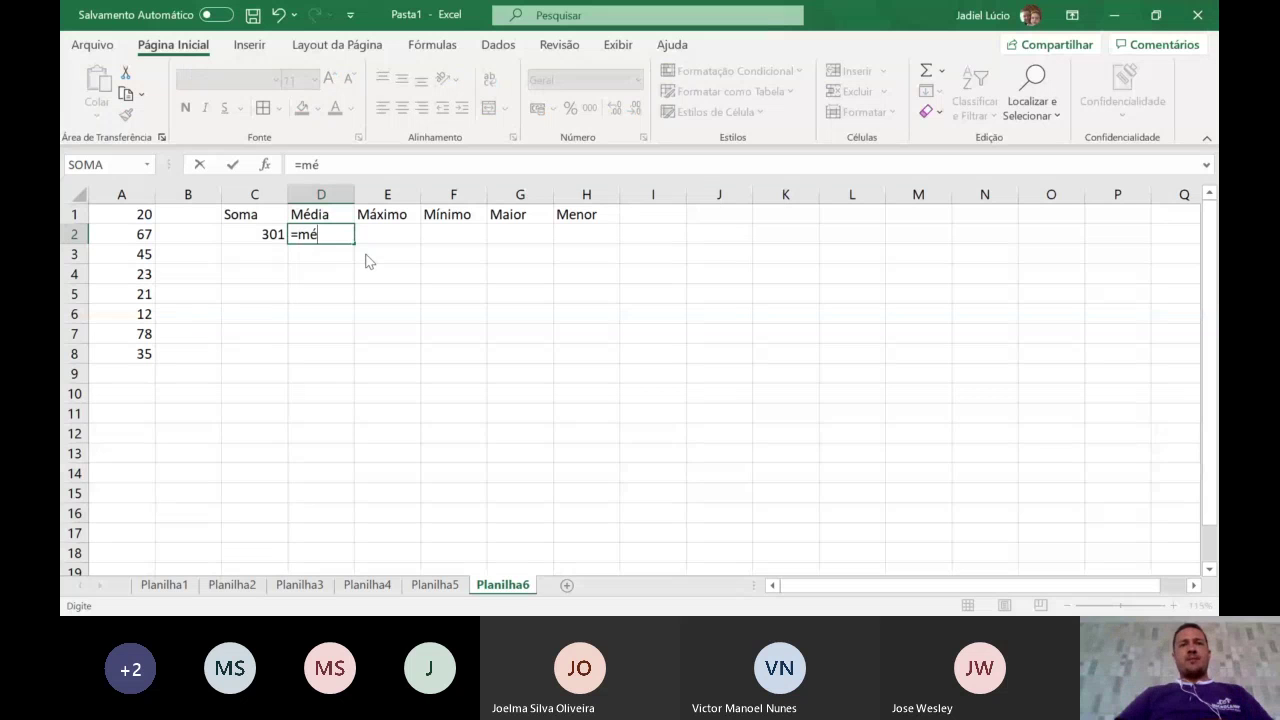
key("Tab")
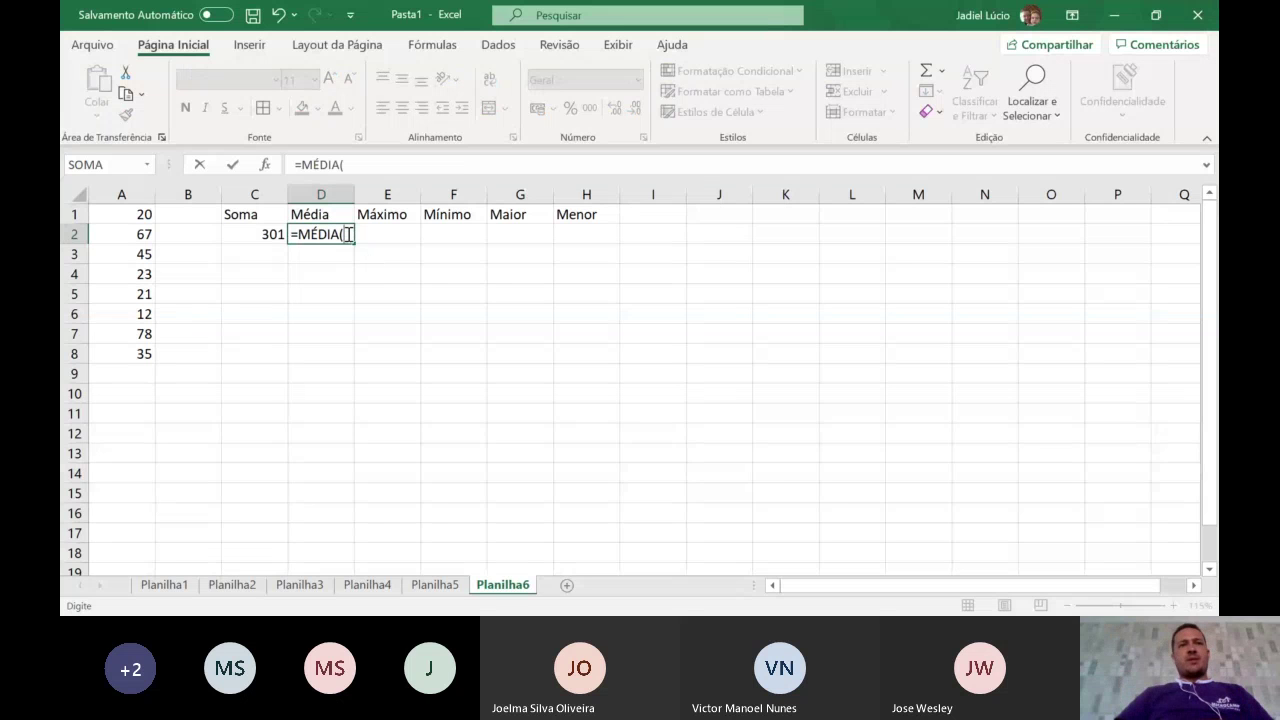
left_click(139, 214)
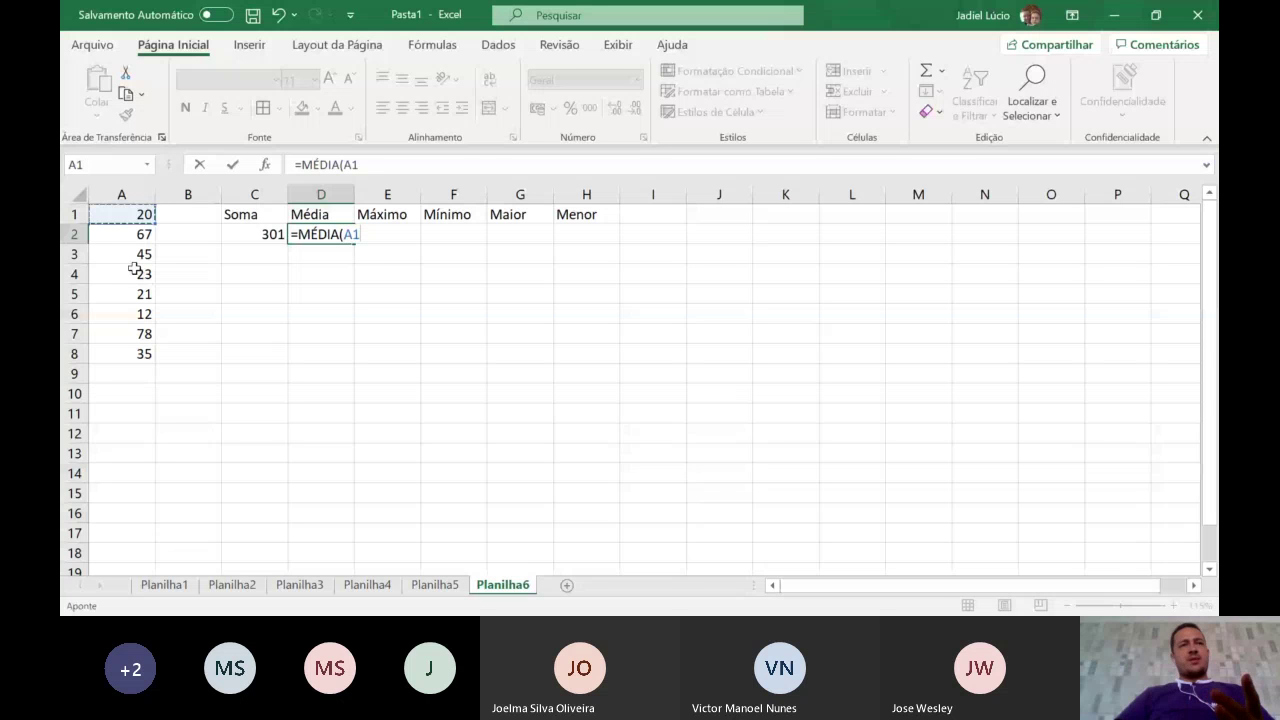
left_click_drag(134, 269, 103, 346)
key("Return")
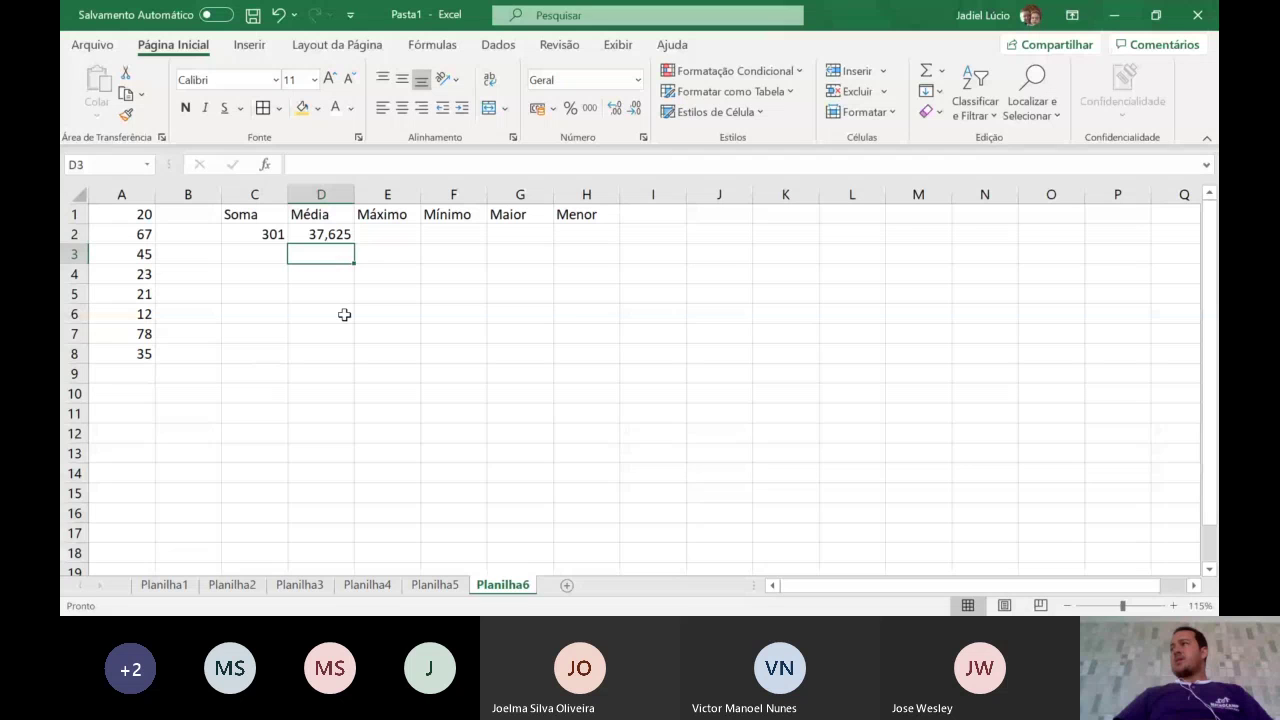
key("Up")
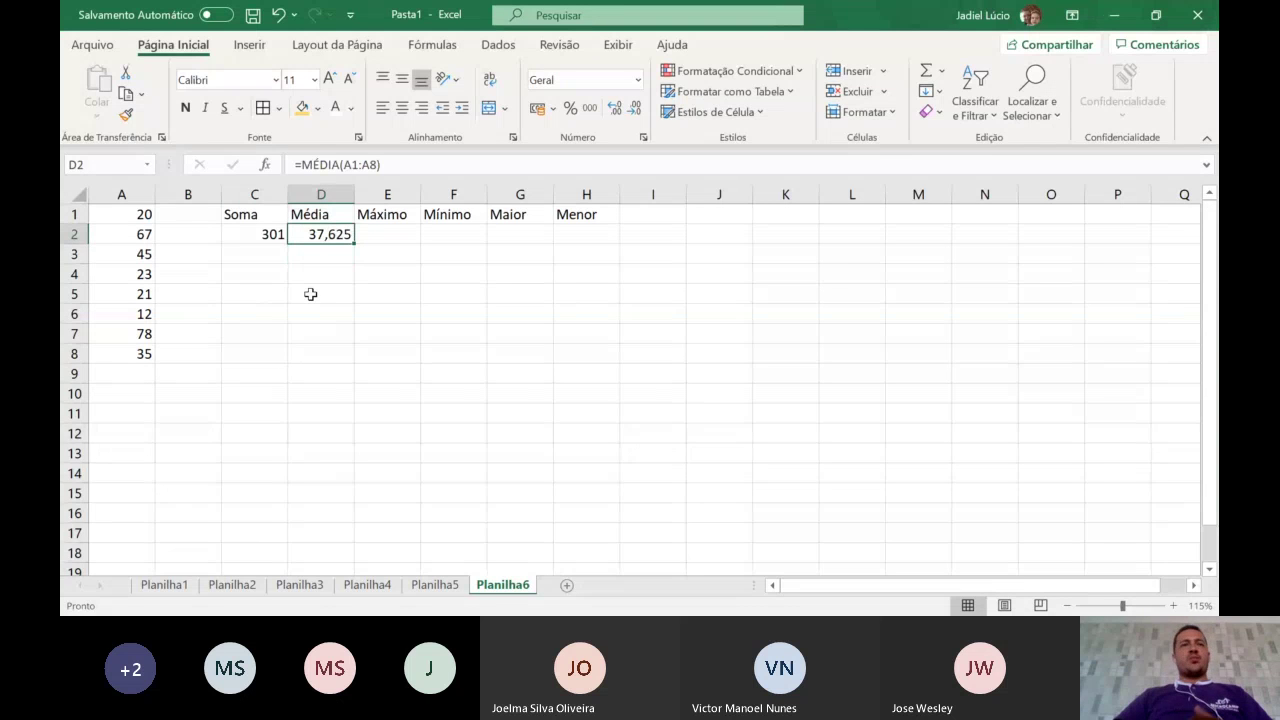
left_click(376, 238)
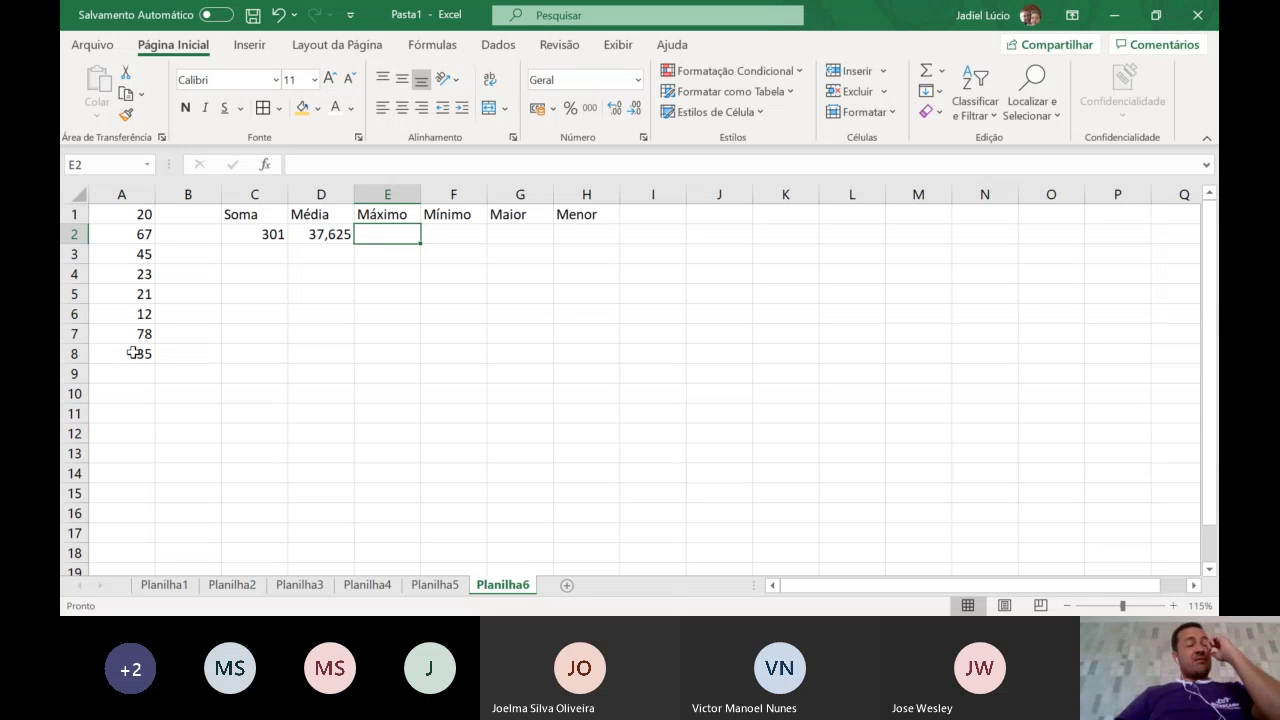
left_click(128, 340)
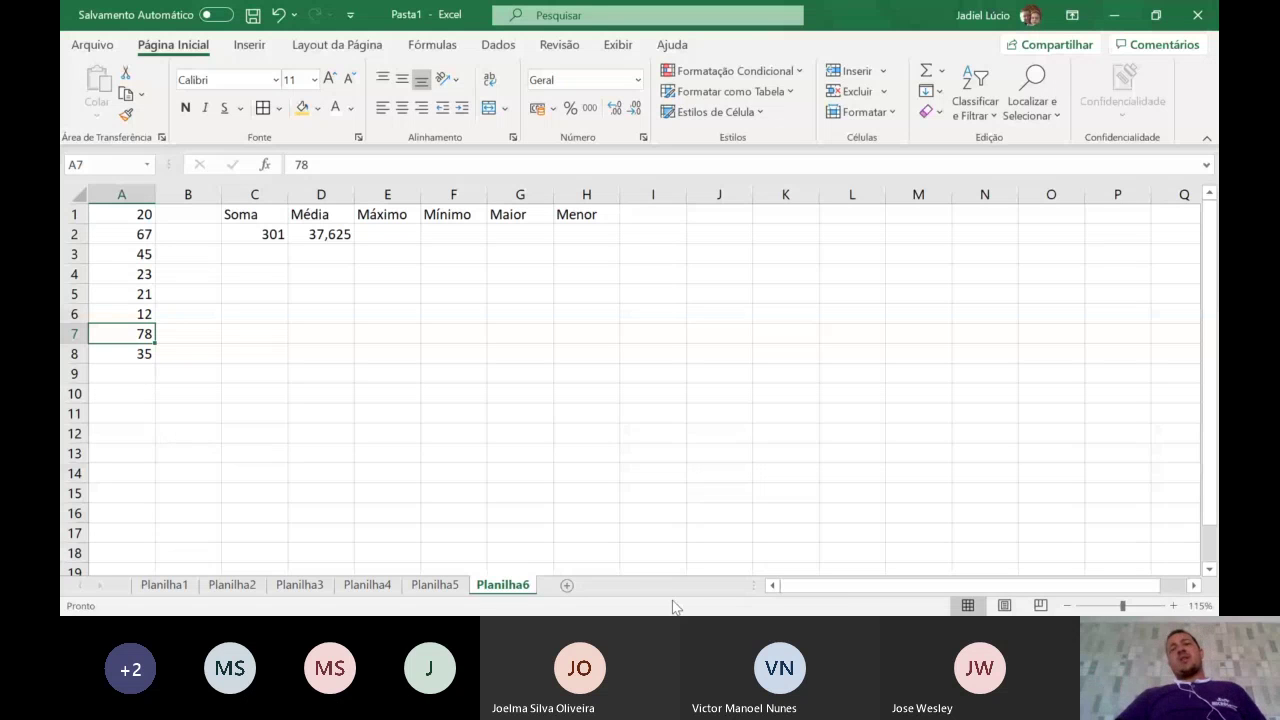
left_click(928, 567)
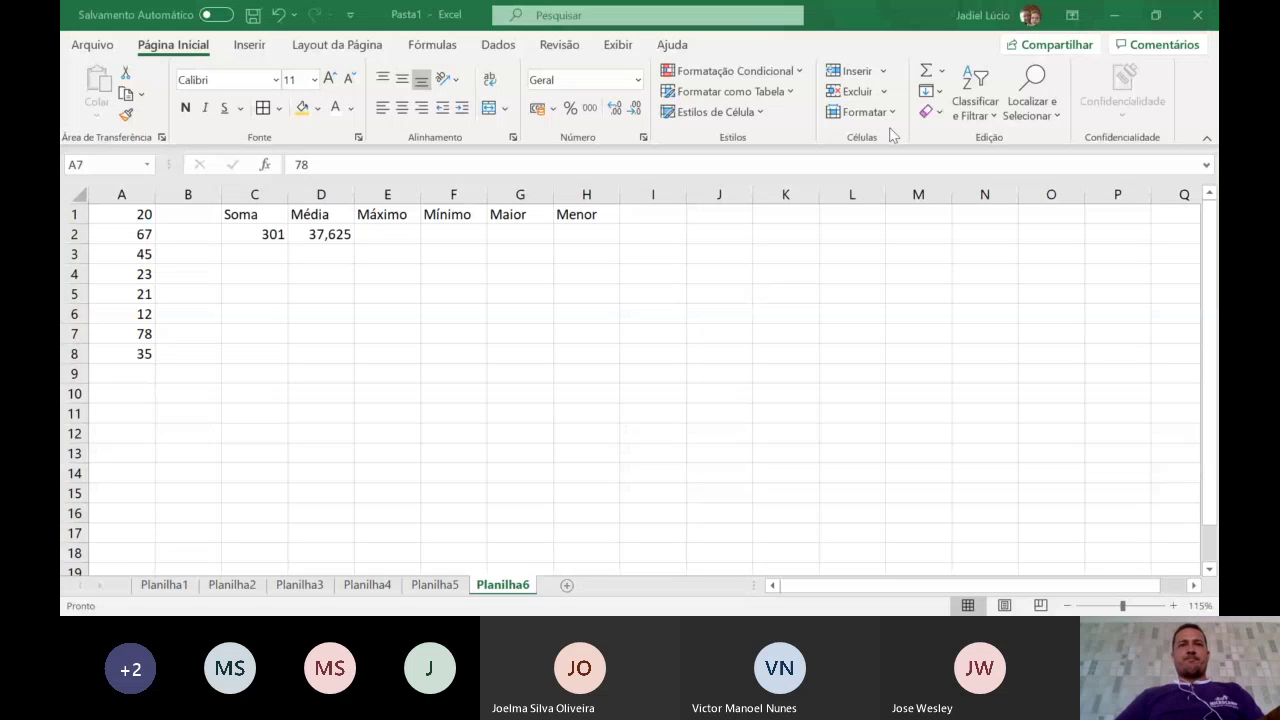
left_click(1154, 28)
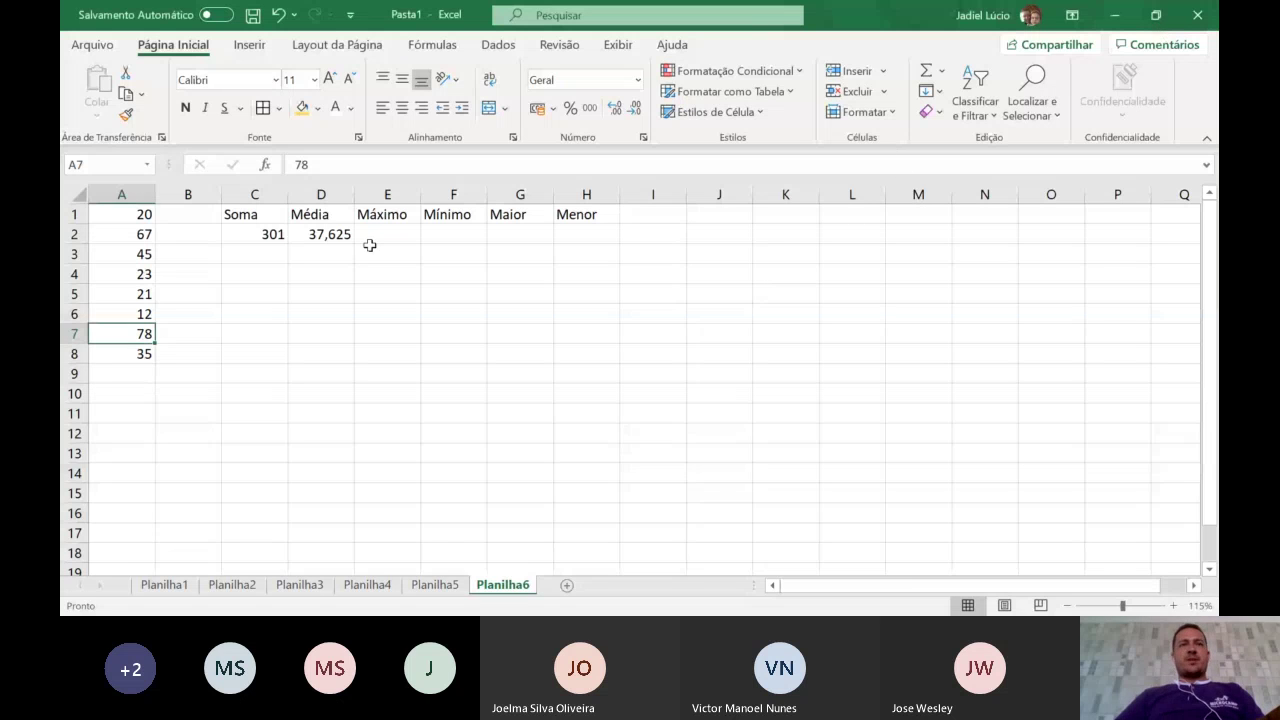
- Find the largest number of A1:A8 in cell E2 with the formula =MÁXIMO(A1:A8)
left_click(410, 236)
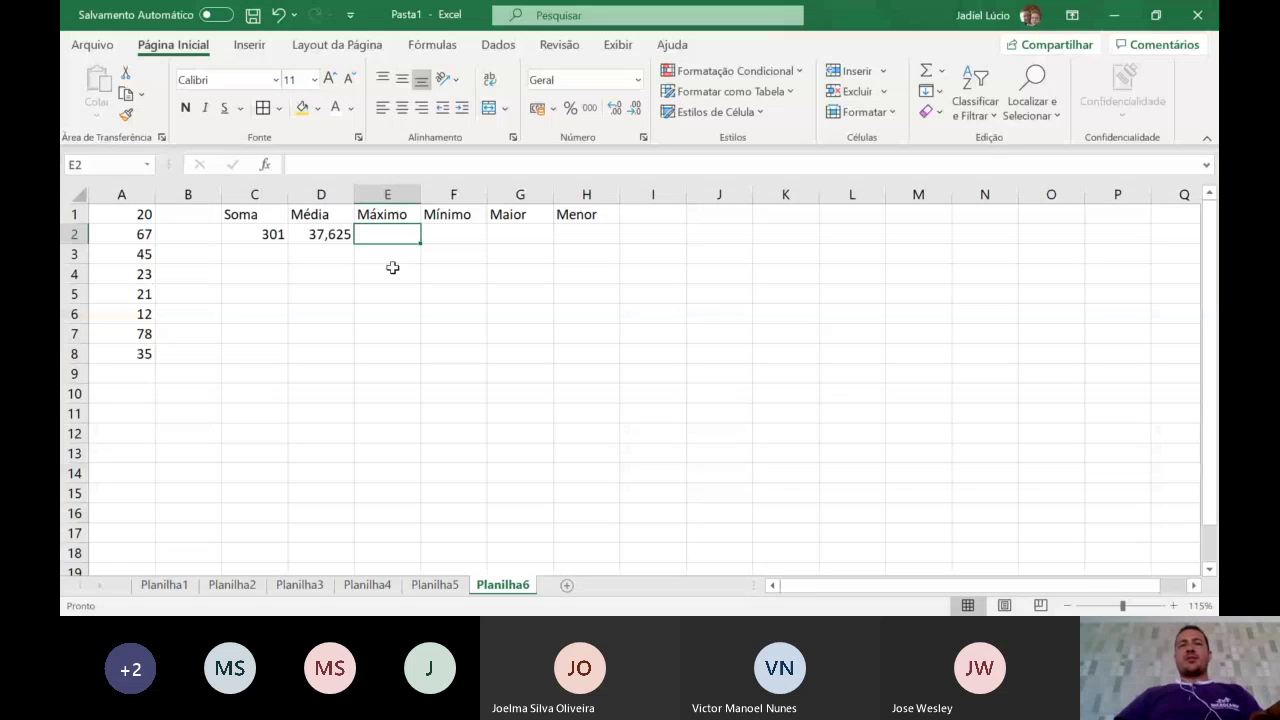
type("=MÁXIMO(")
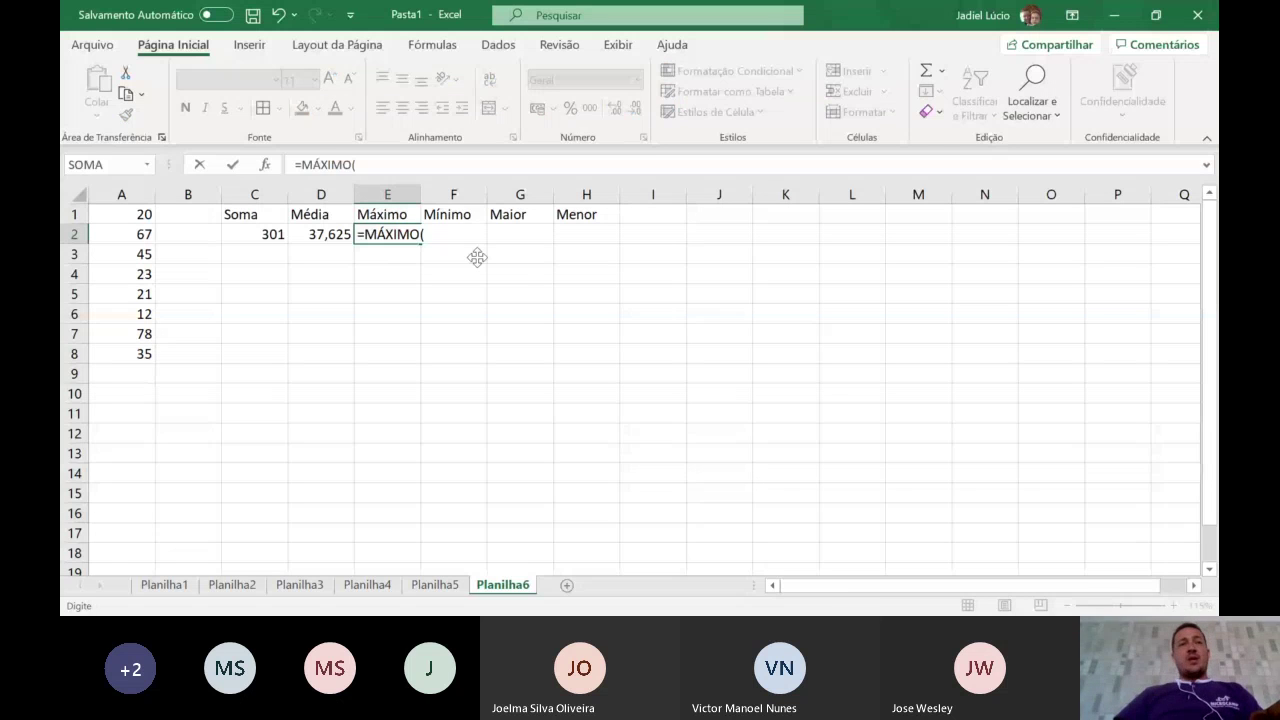
left_click_drag(122, 216, 122, 254)
left_click_drag(122, 340, 124, 352)
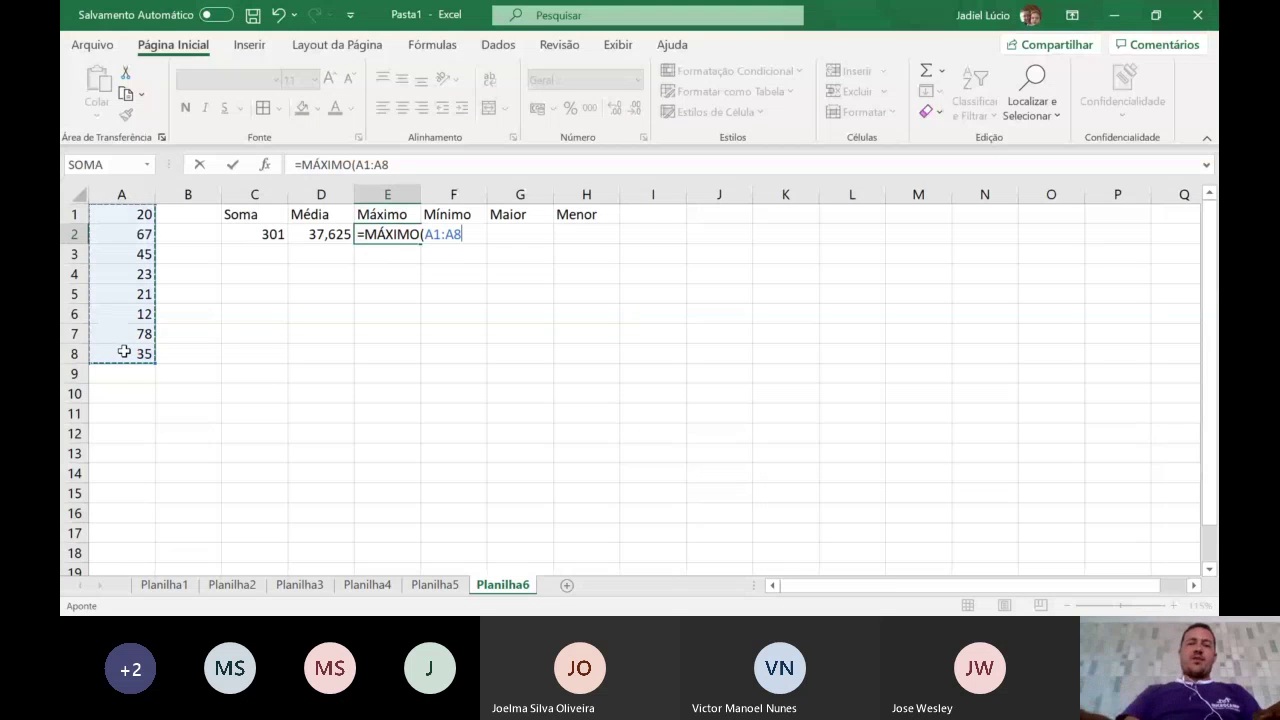
key("Return")
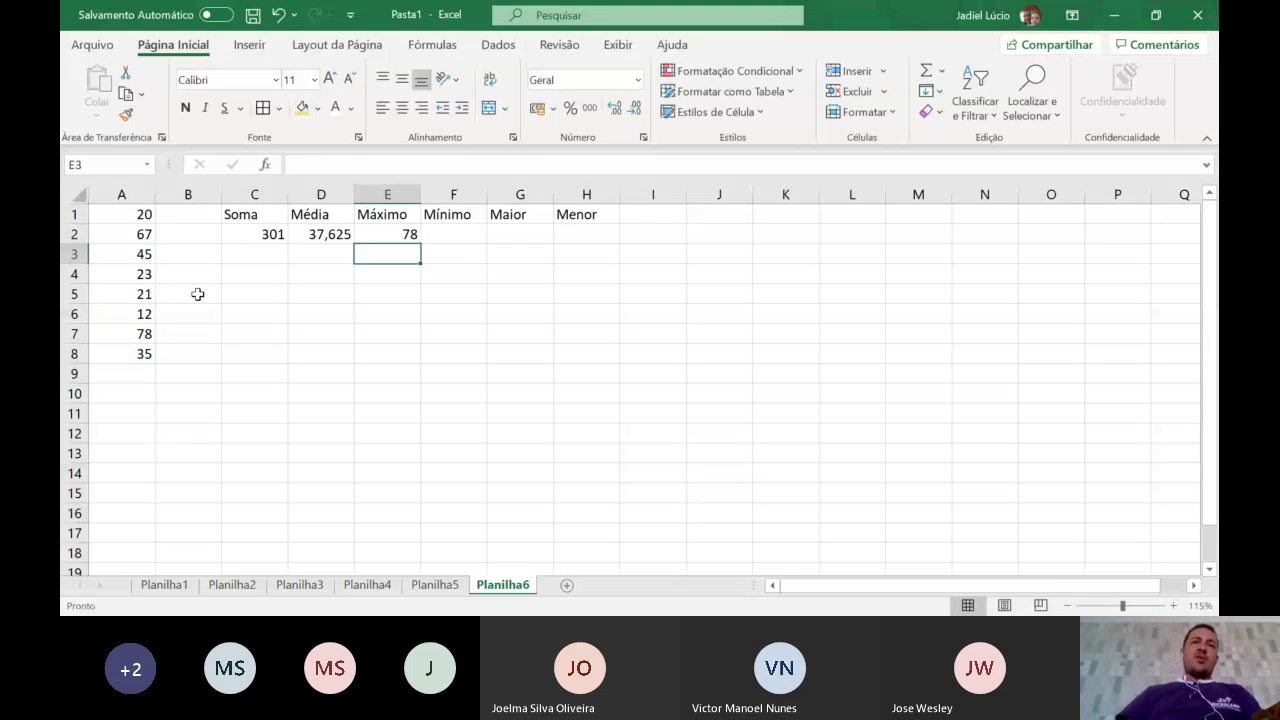
key("Up")
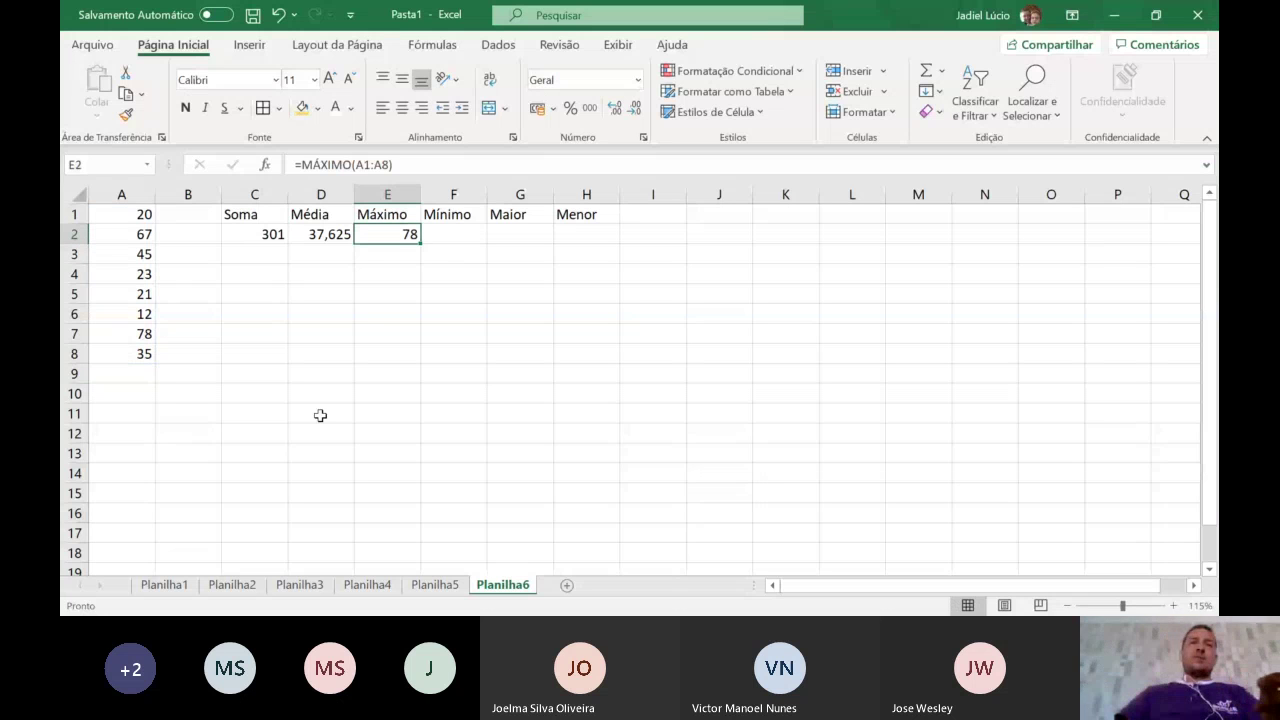
- Find the smallest number of A1:A8 in cell F2 with the formula =MÍNIMO(A1:A8)
left_click(470, 240)
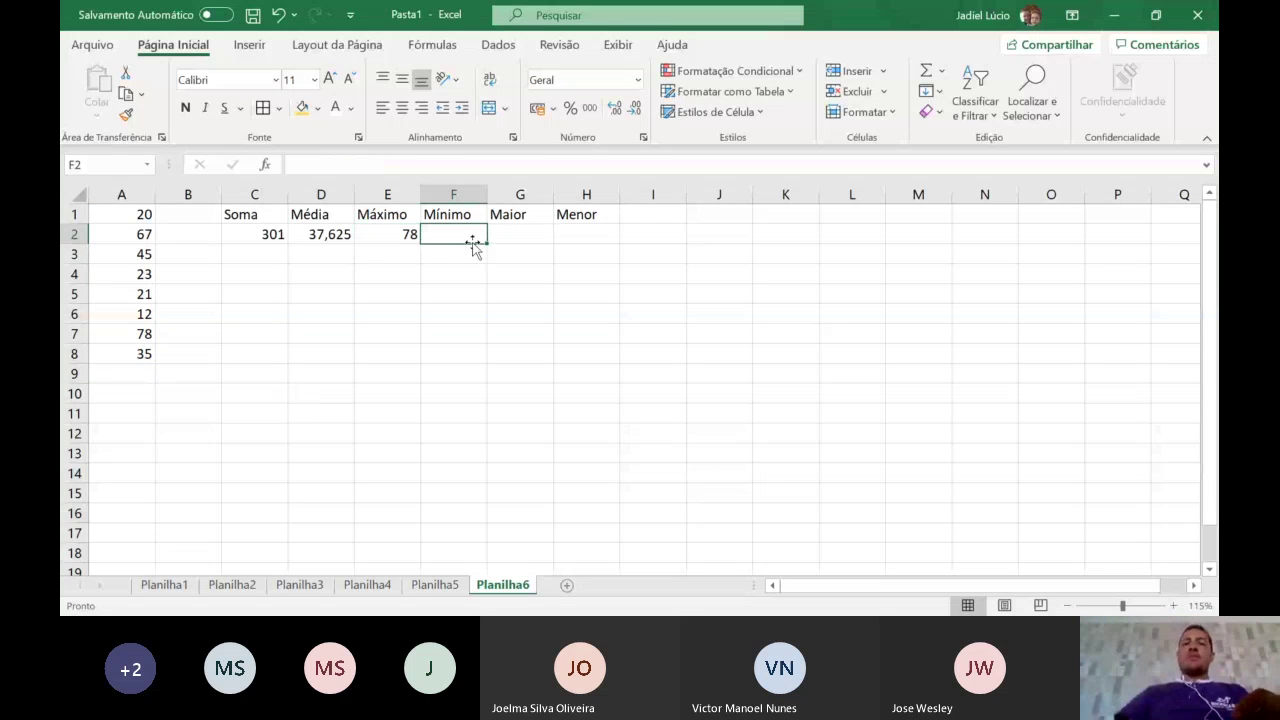
type("=mí")
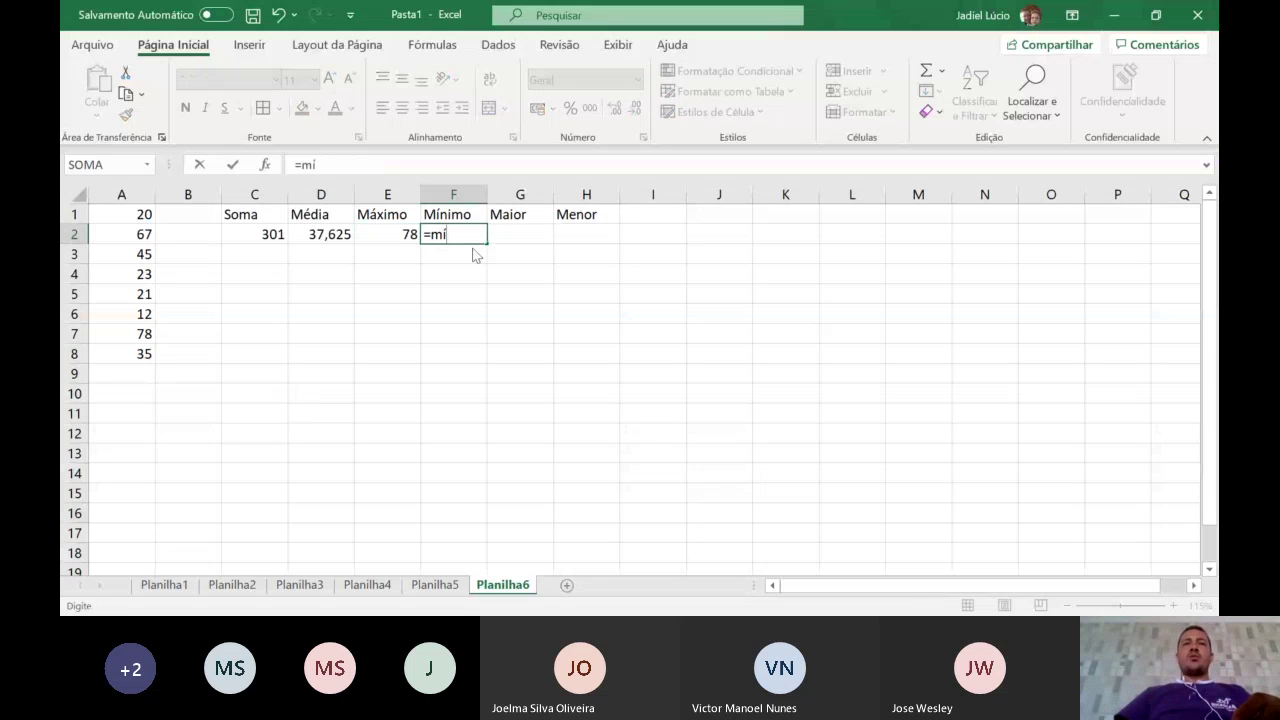
key("Tab")
left_click_drag(137, 214, 116, 372)
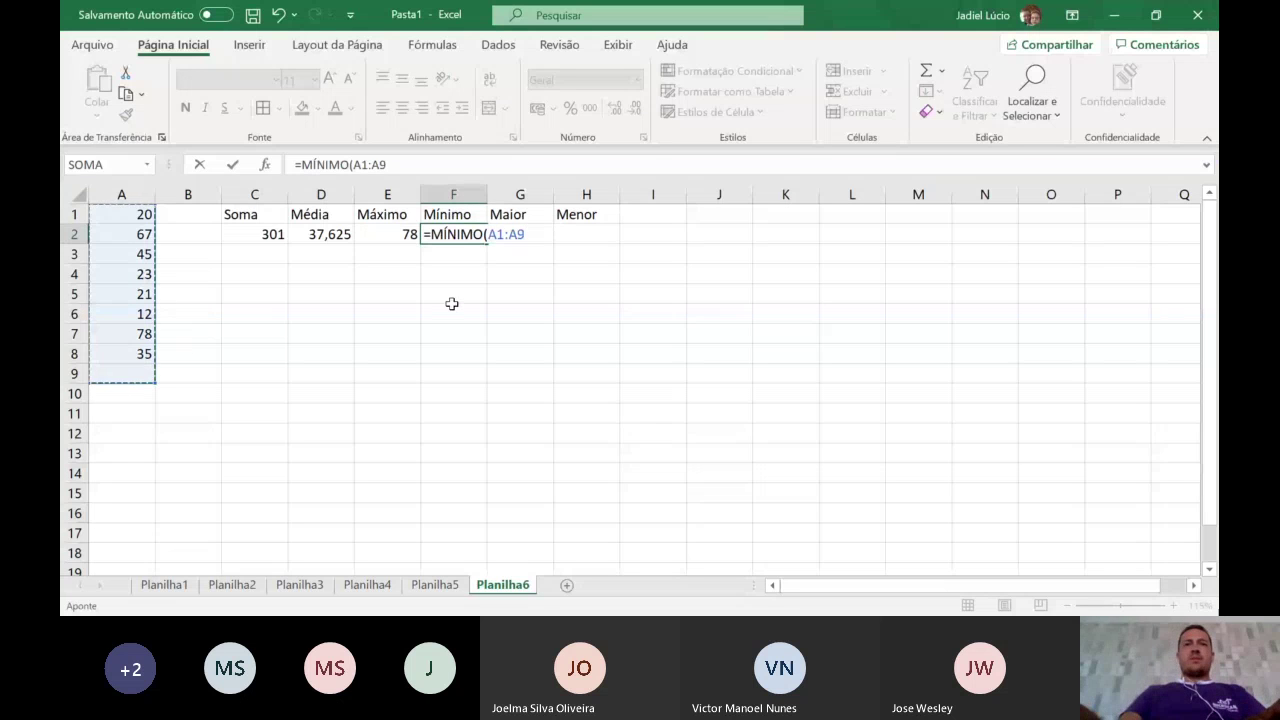
key("BackSpace")
type("8)")
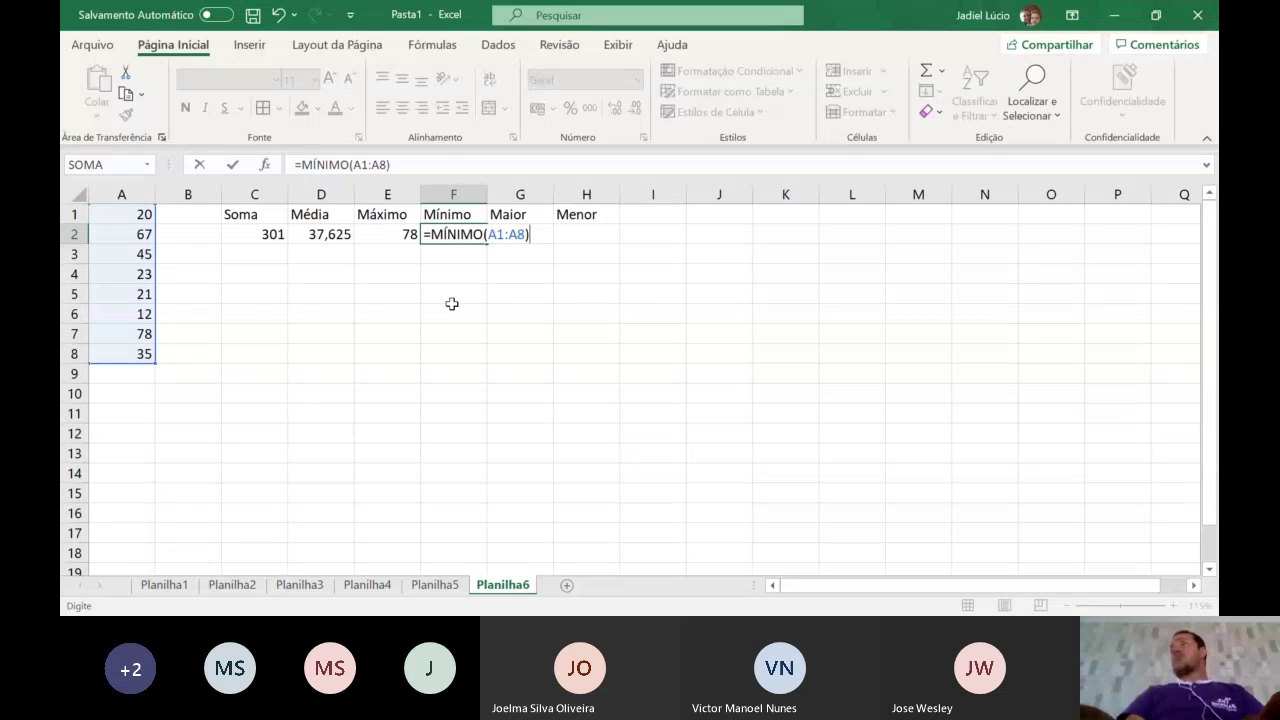
key("Return")
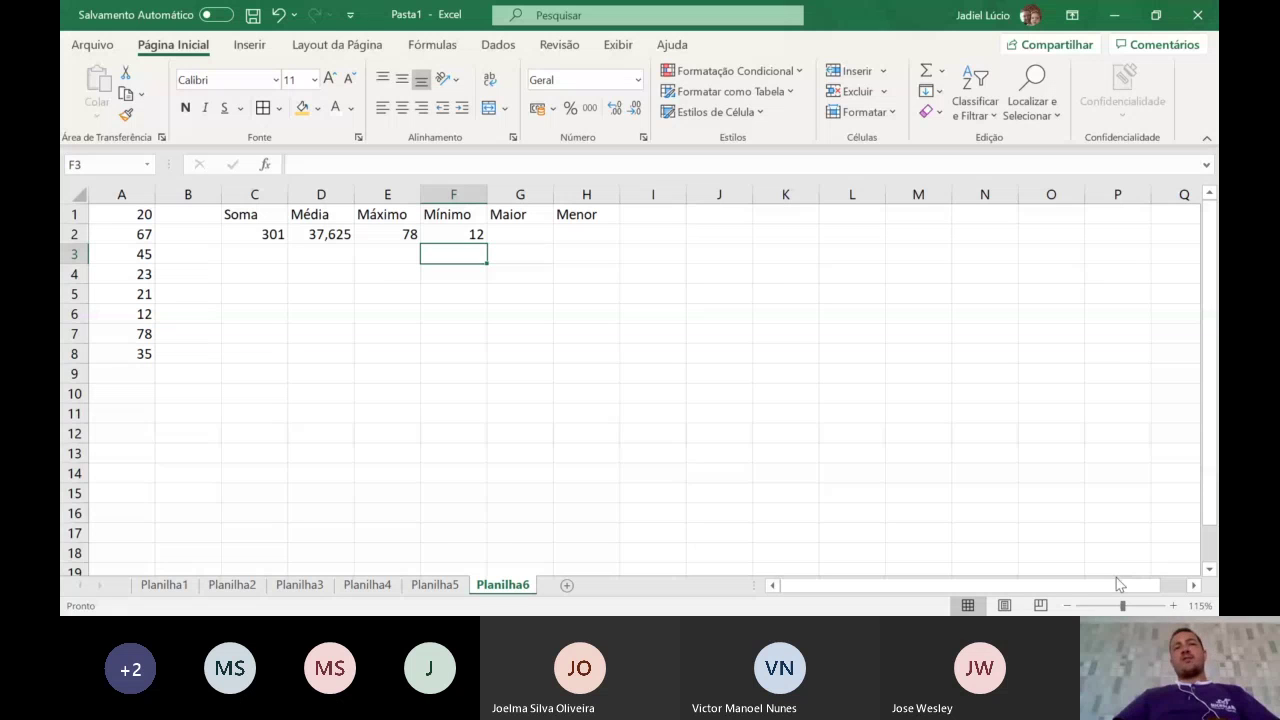
- Return the first-largest number of A1:A8 in cell G2 with the formula =MAIOR(A1:A8;1)
left_click(520, 237)
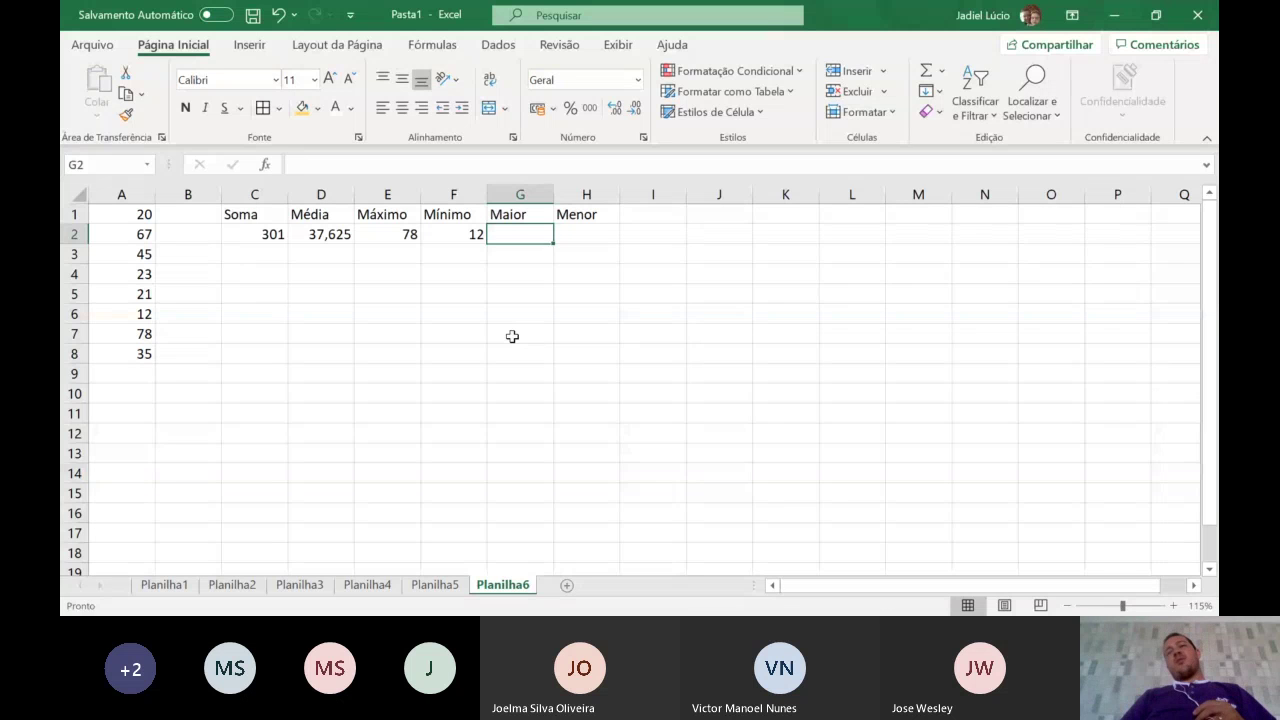
key("alt+Tab")
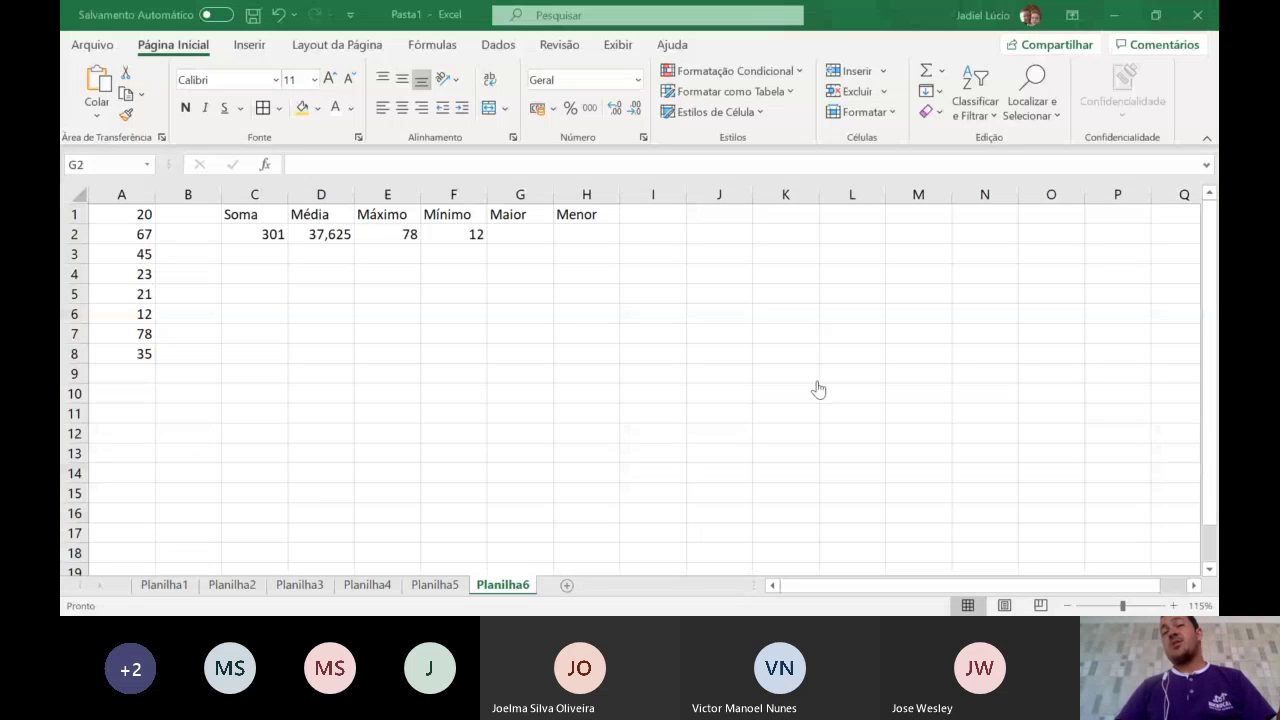
key("alt+Tab")
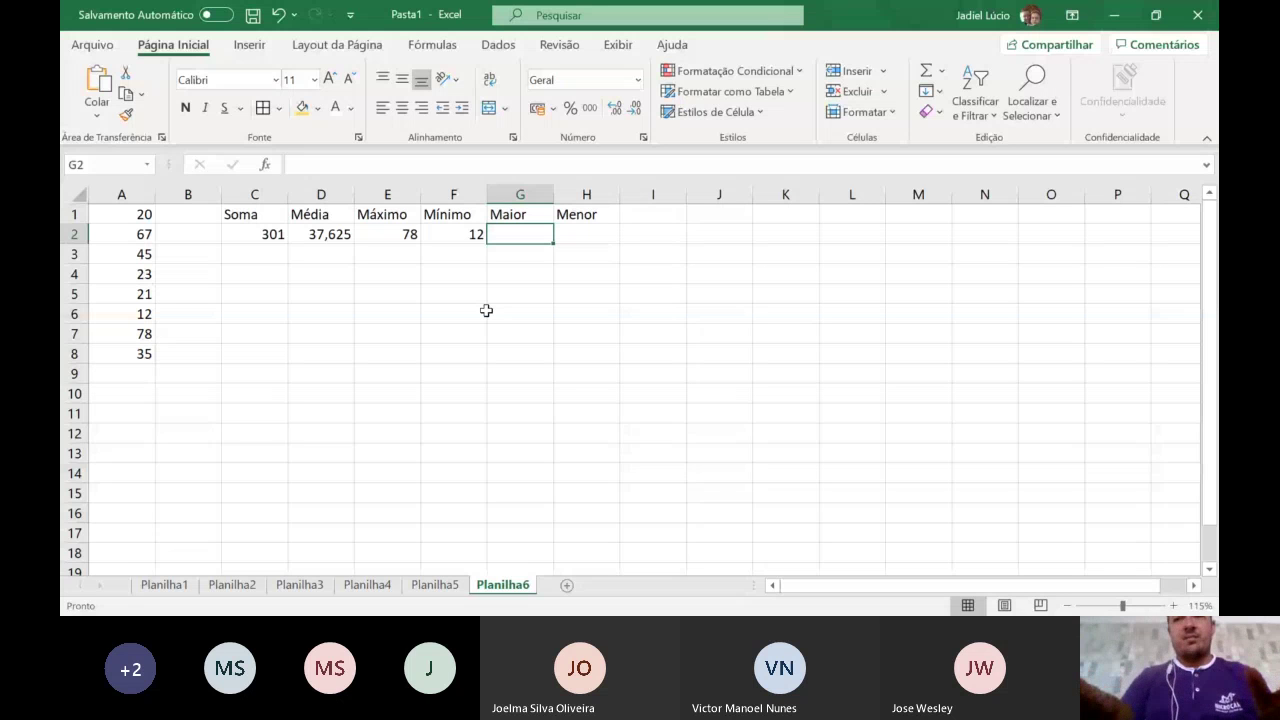
type("=maio")
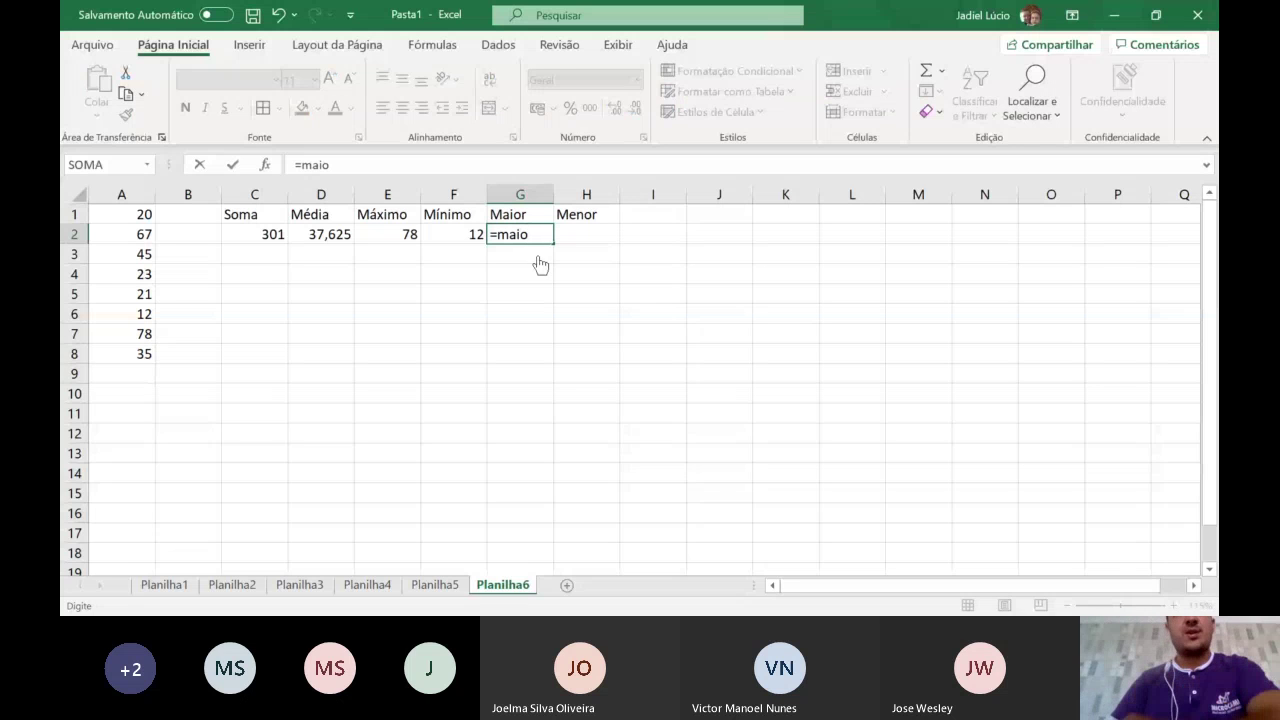
key("Tab")
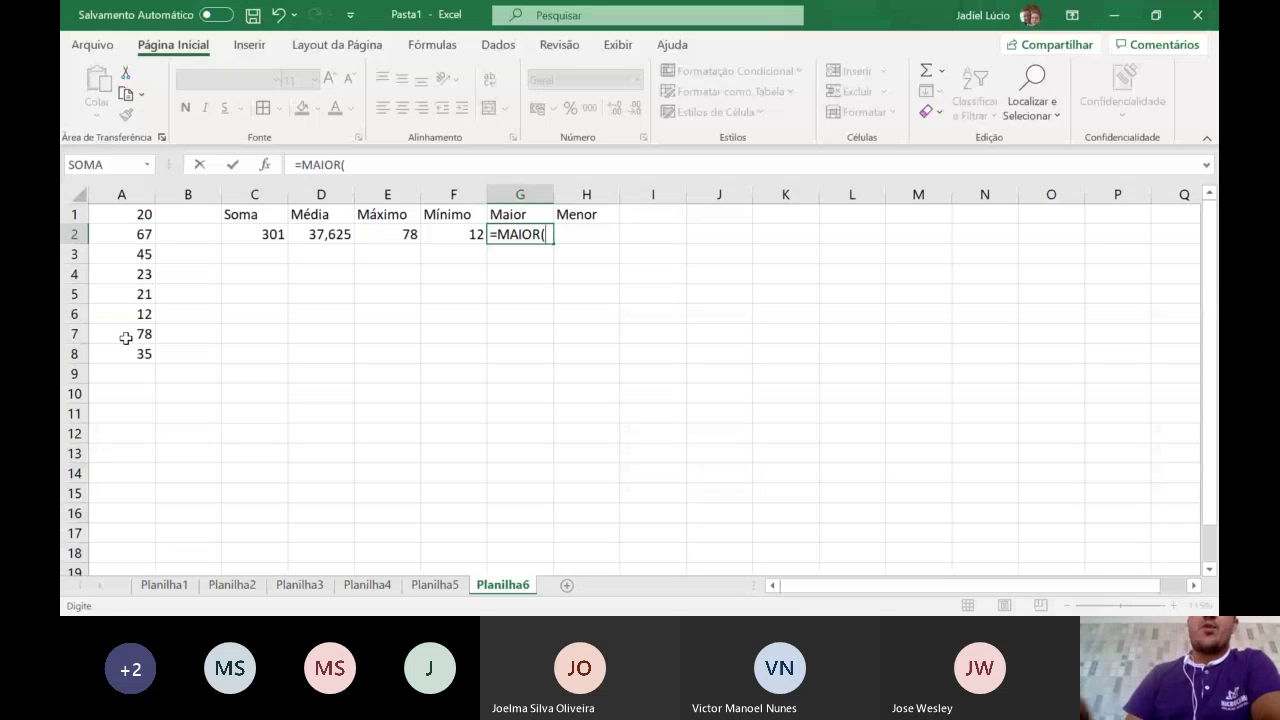
left_click_drag(126, 354, 121, 214)
type(";")
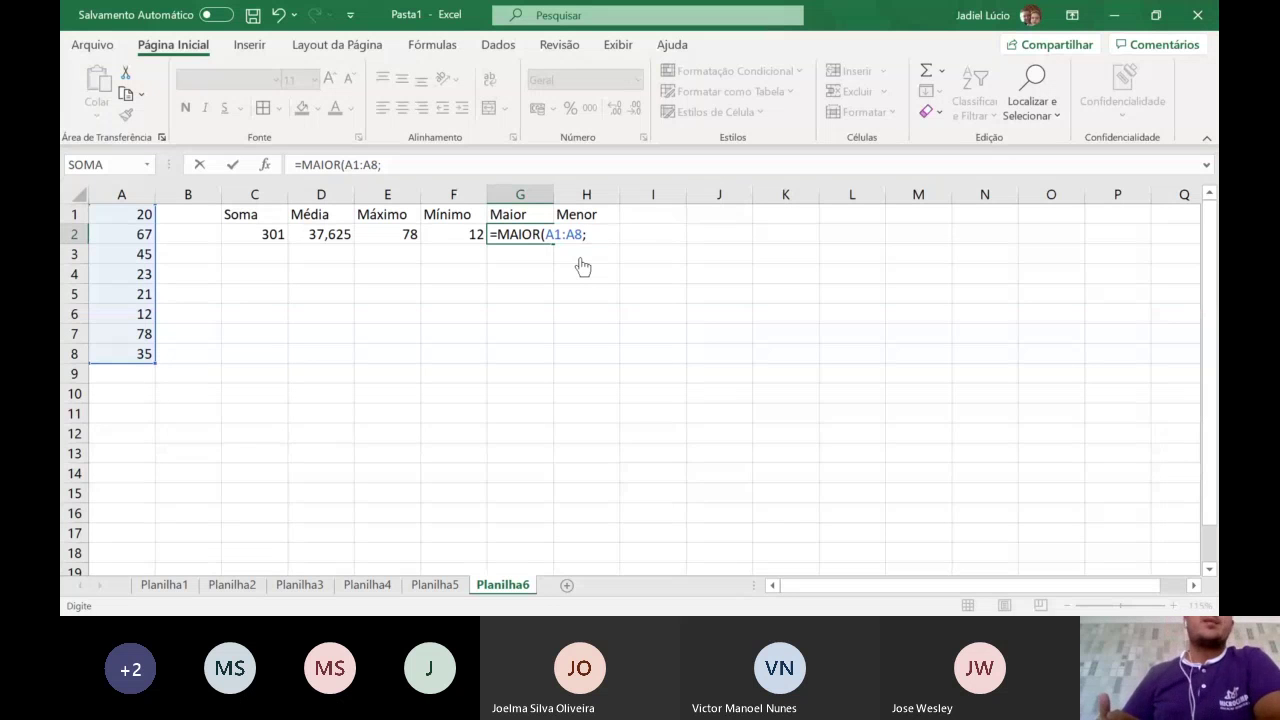
type("1")
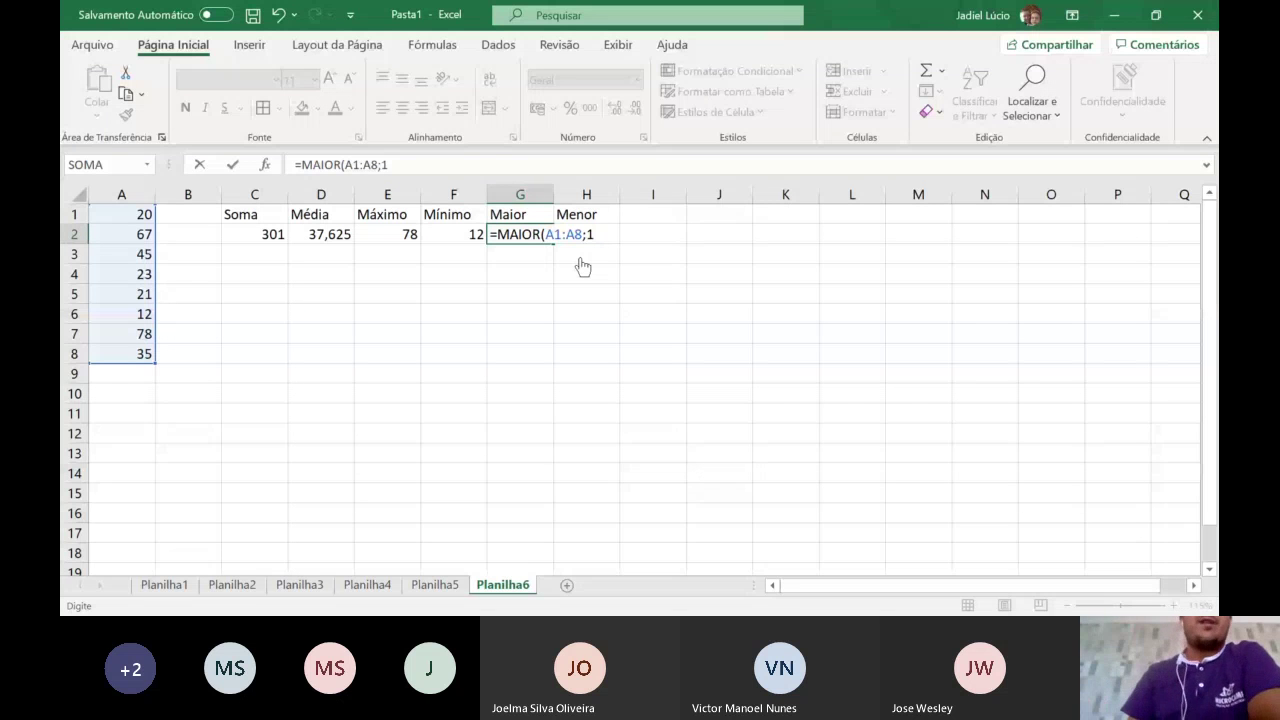
key("ctrl+Return")
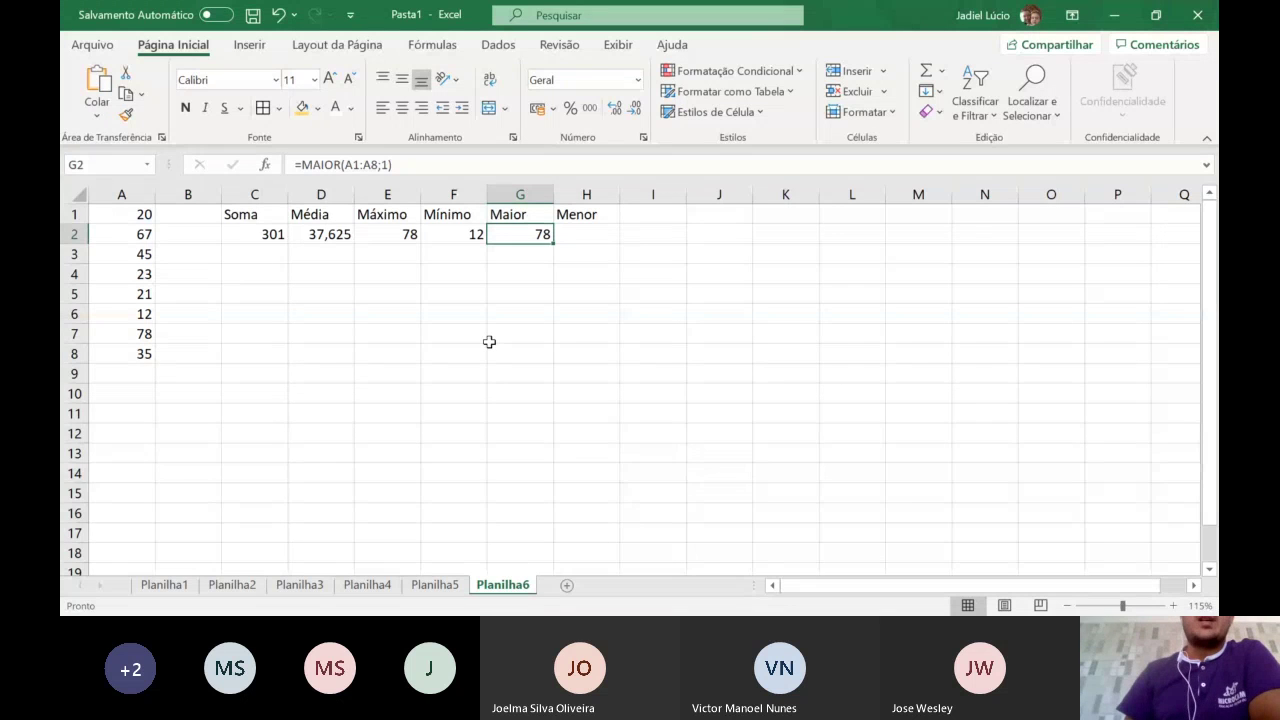
- Change the rank argument of the MAIOR formula in G2 to 3
double_click(530, 236)
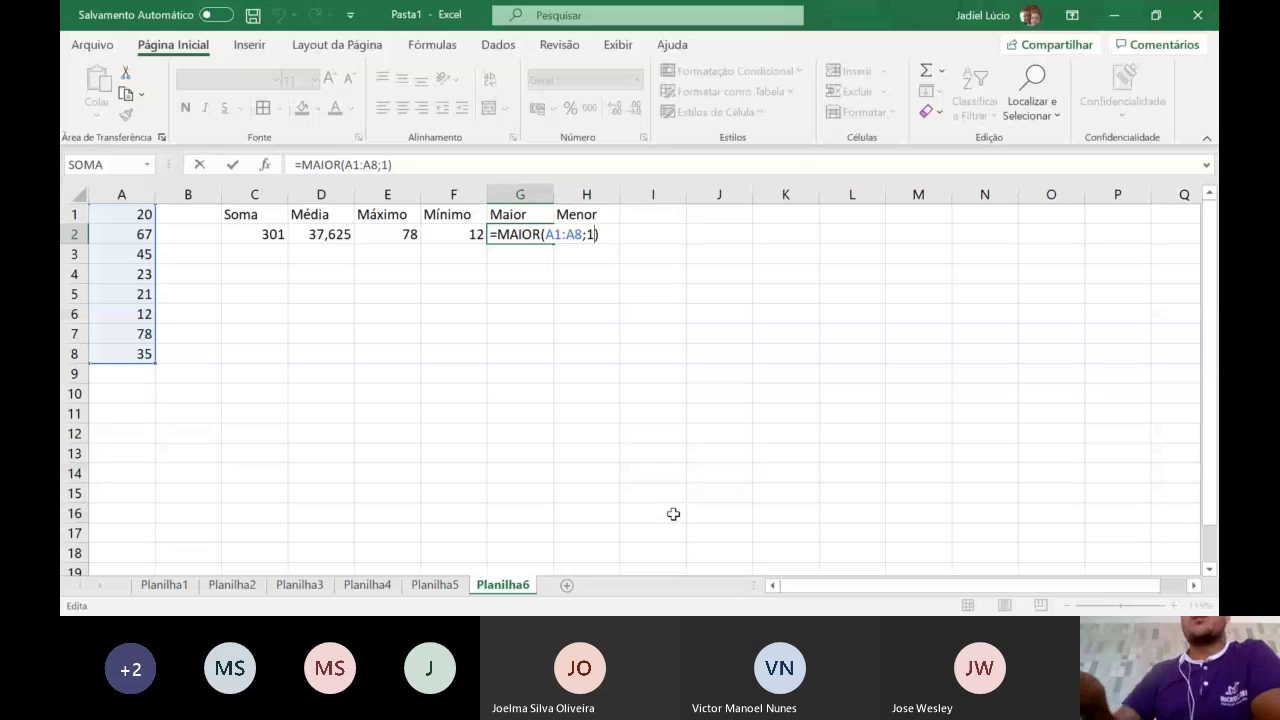
key("BackSpace")
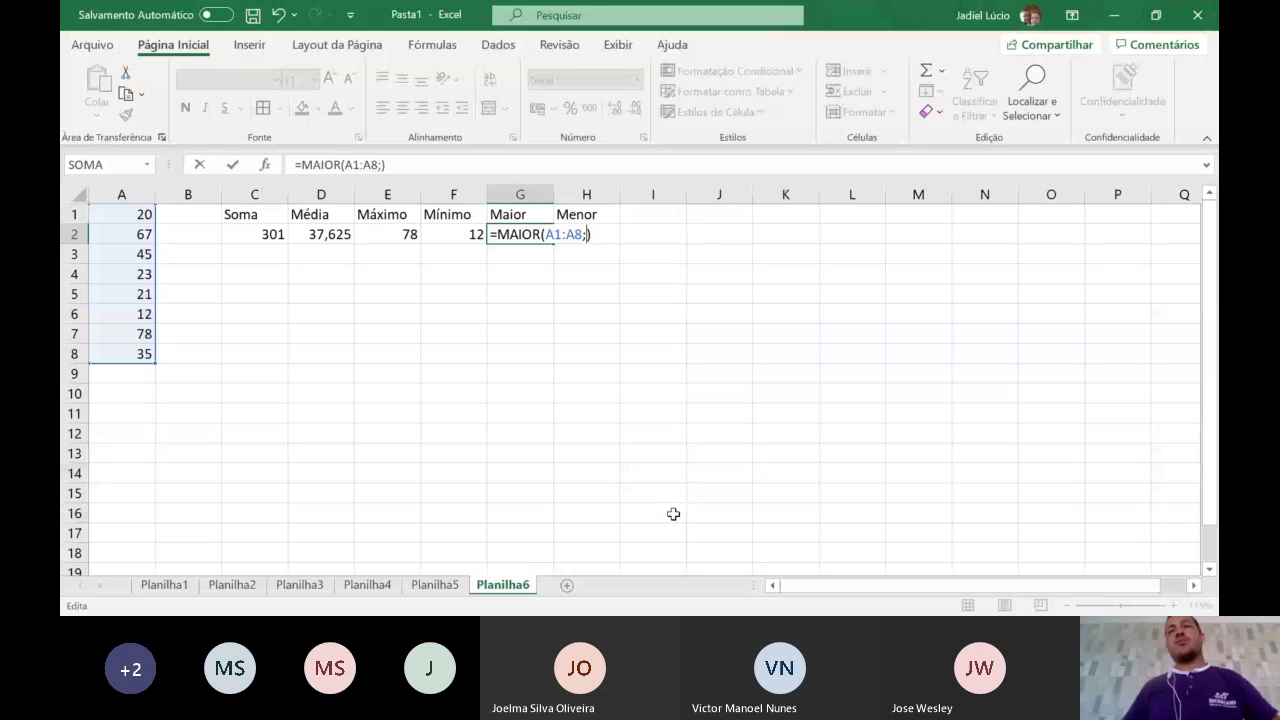
type("3")
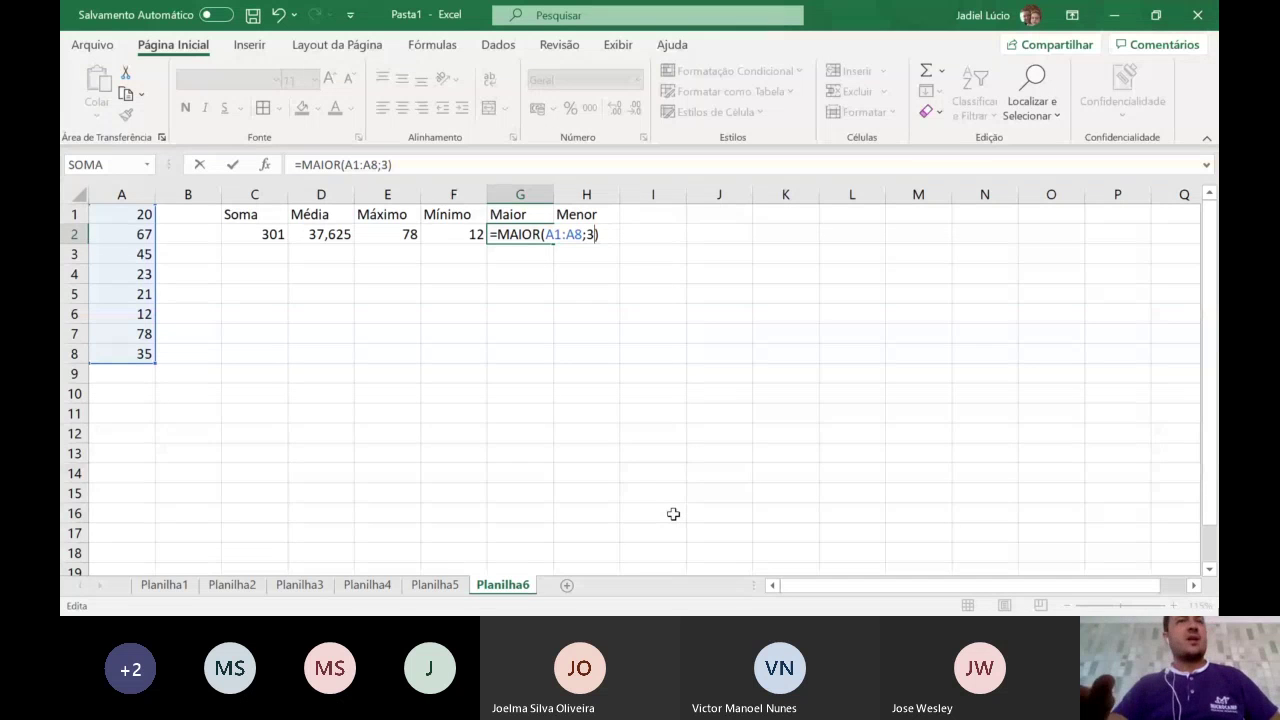
key("Return")
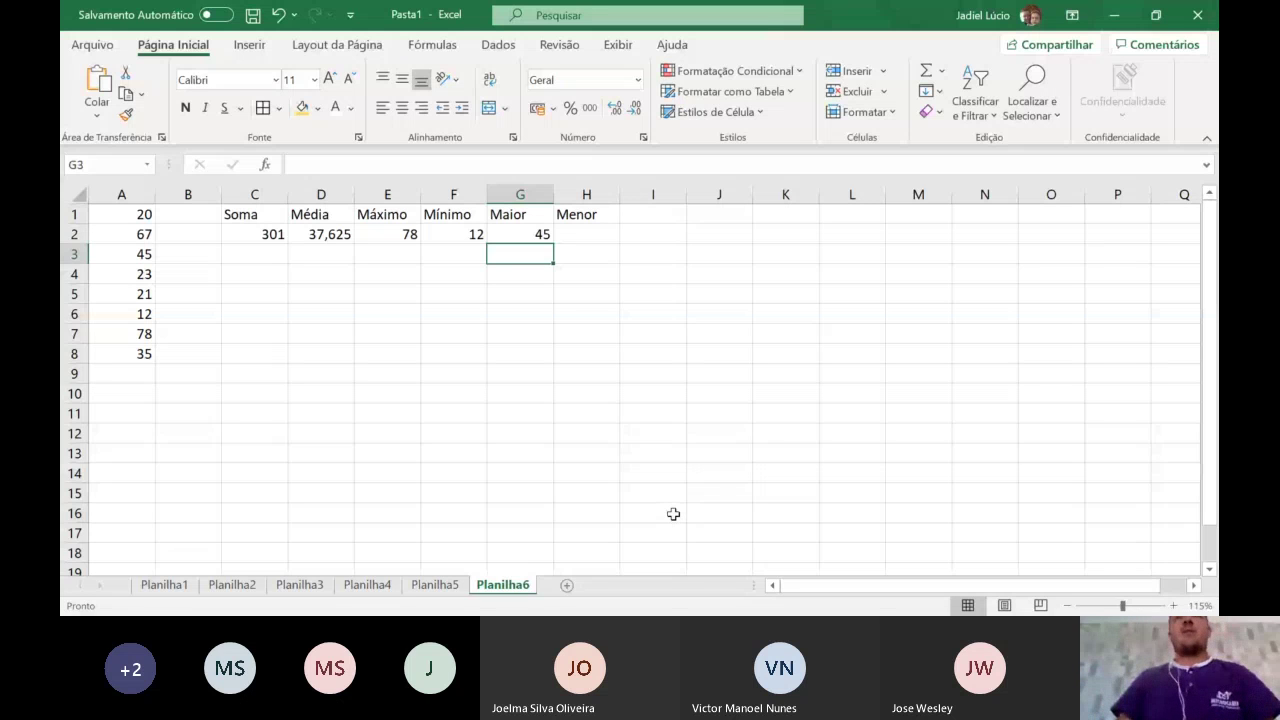
- Return the second-smallest number of A1:A8 in cell H2 with the formula =MENOR(A1:A8;2)
key("Up")
key("Right")
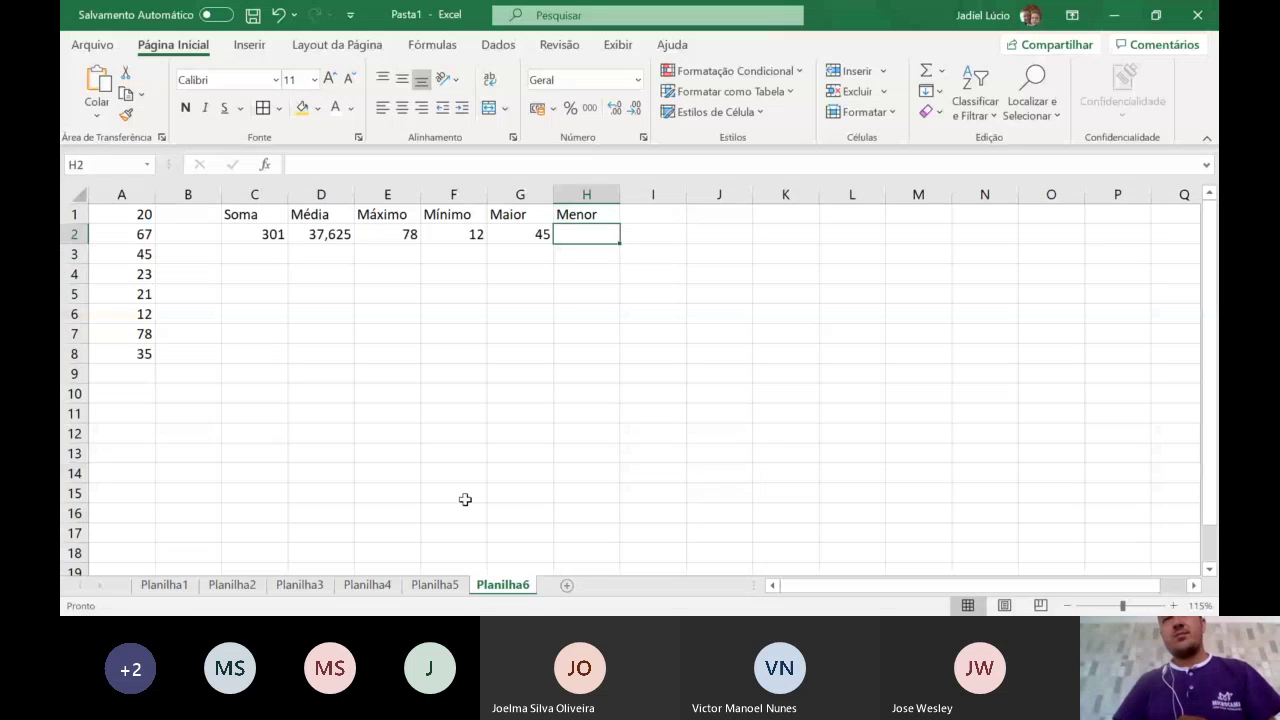
type("=")
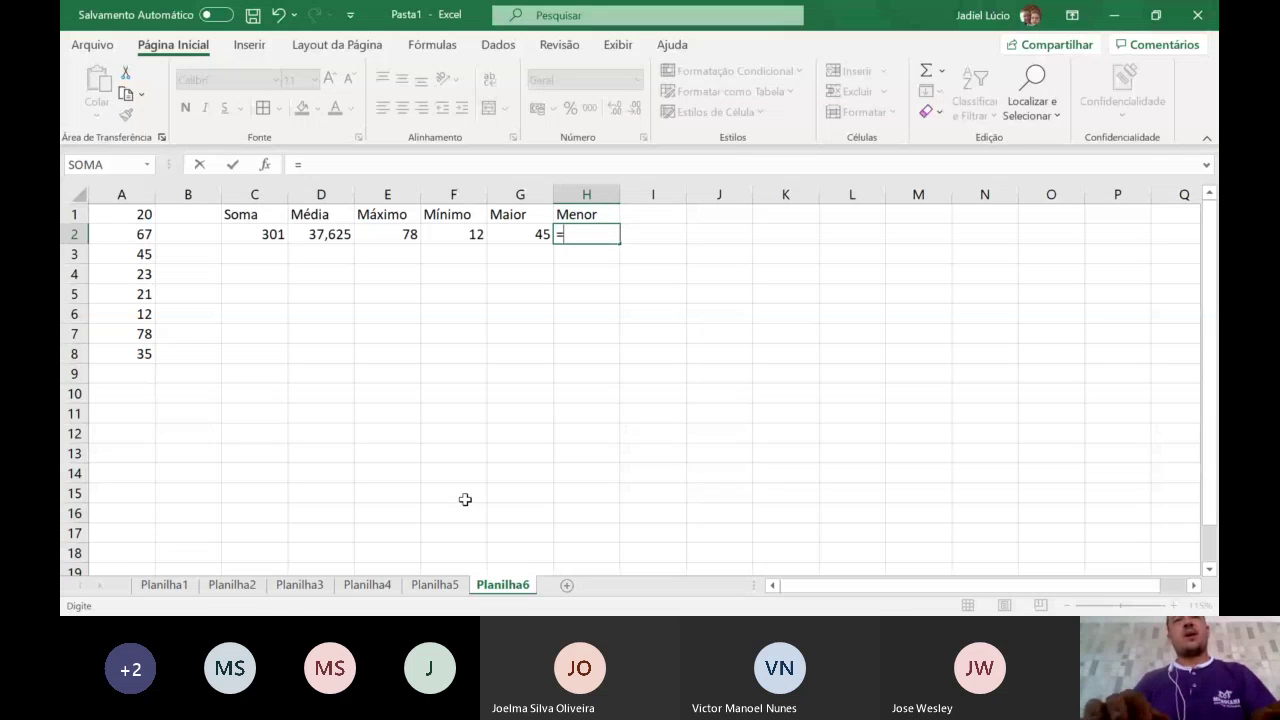
type("me")
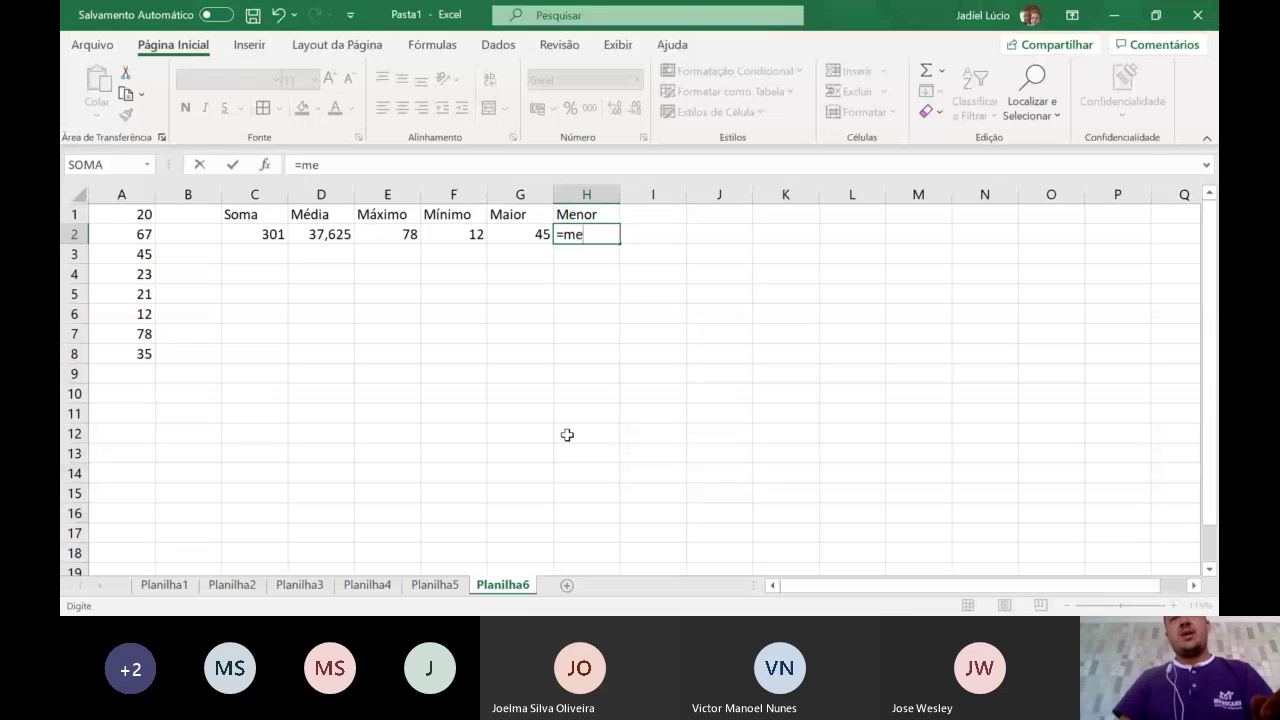
key("Tab")
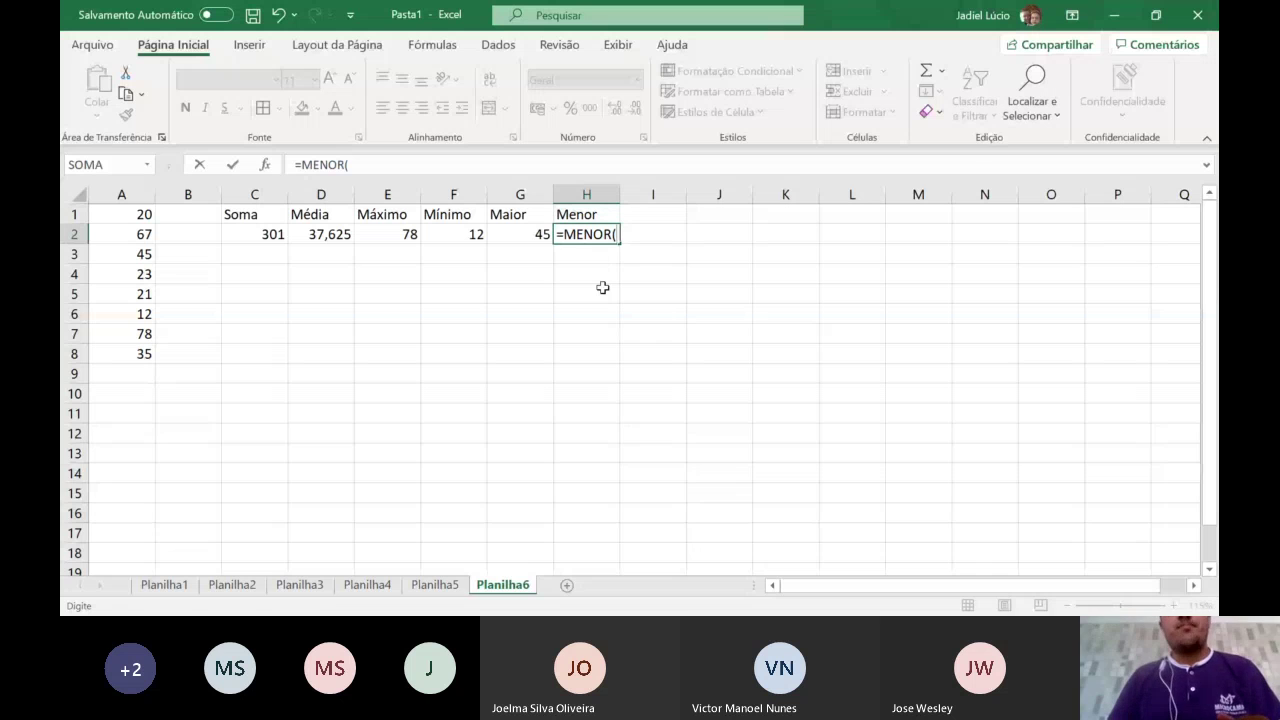
left_click_drag(120, 214, 111, 346)
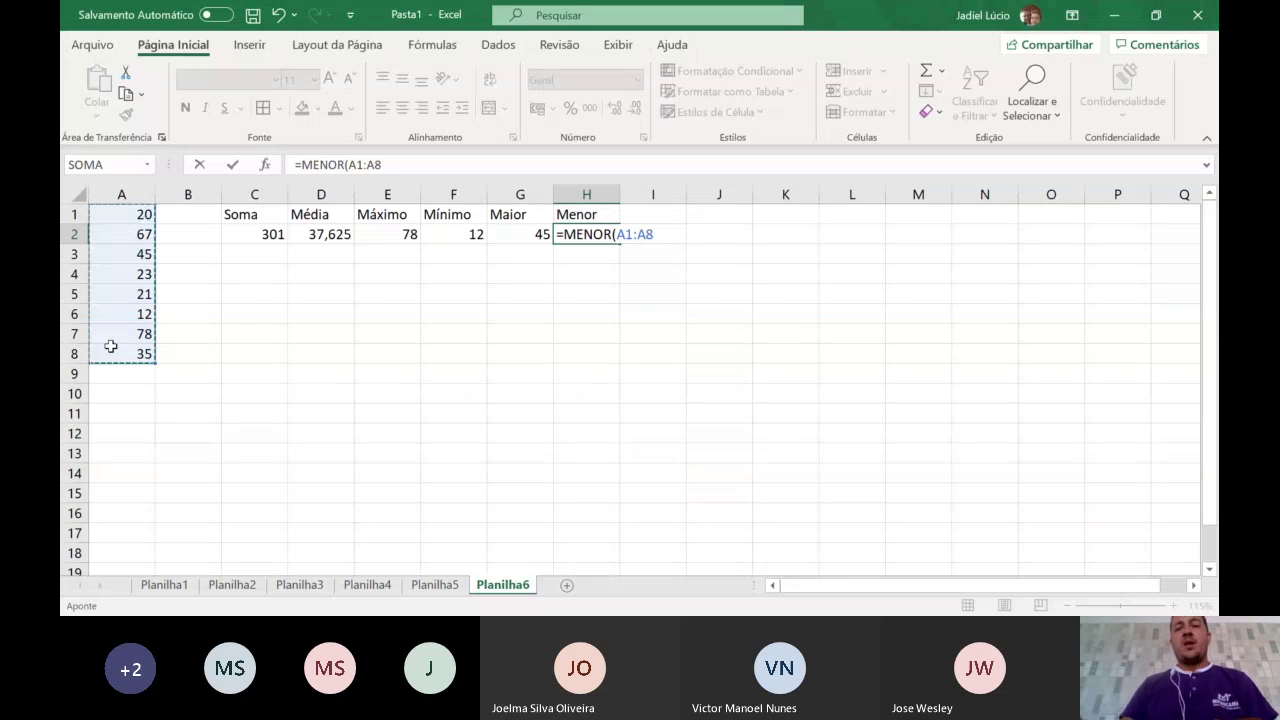
type(";")
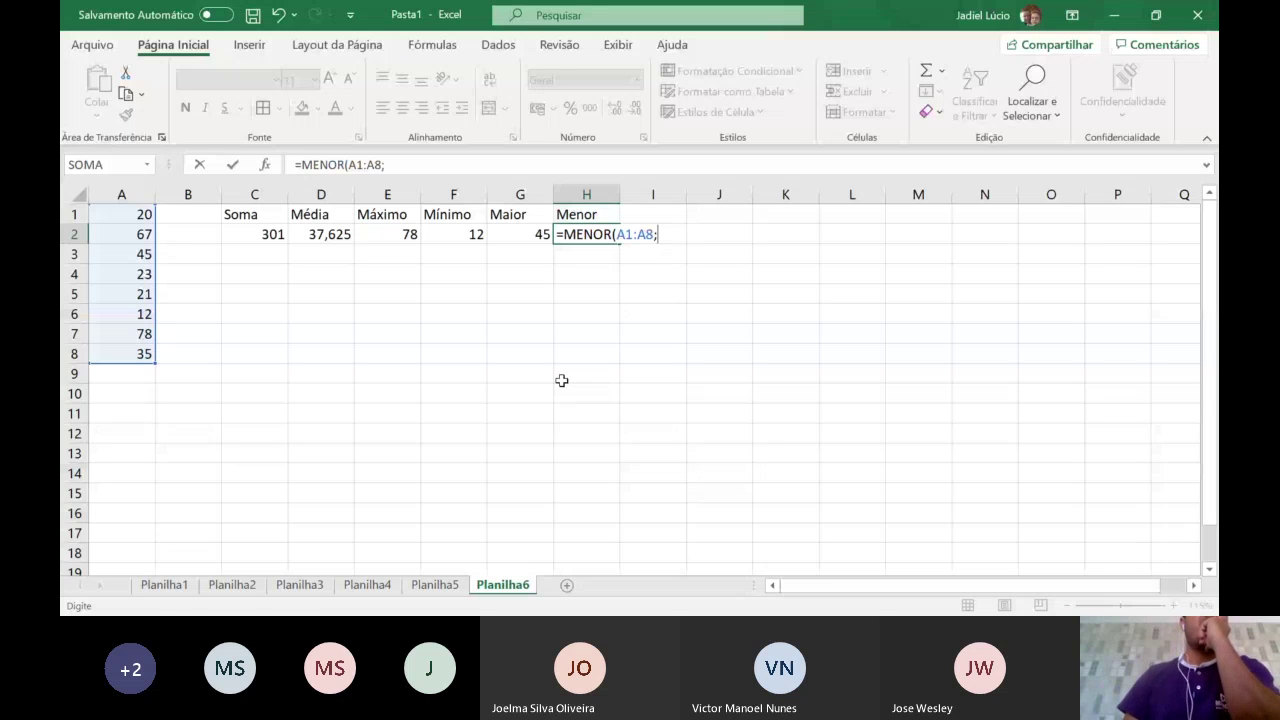
type("2")
key("Return")
- Compare the smallest numbers of the list in column A, cell by cell, with the MENOR result in H2
left_click(130, 314)
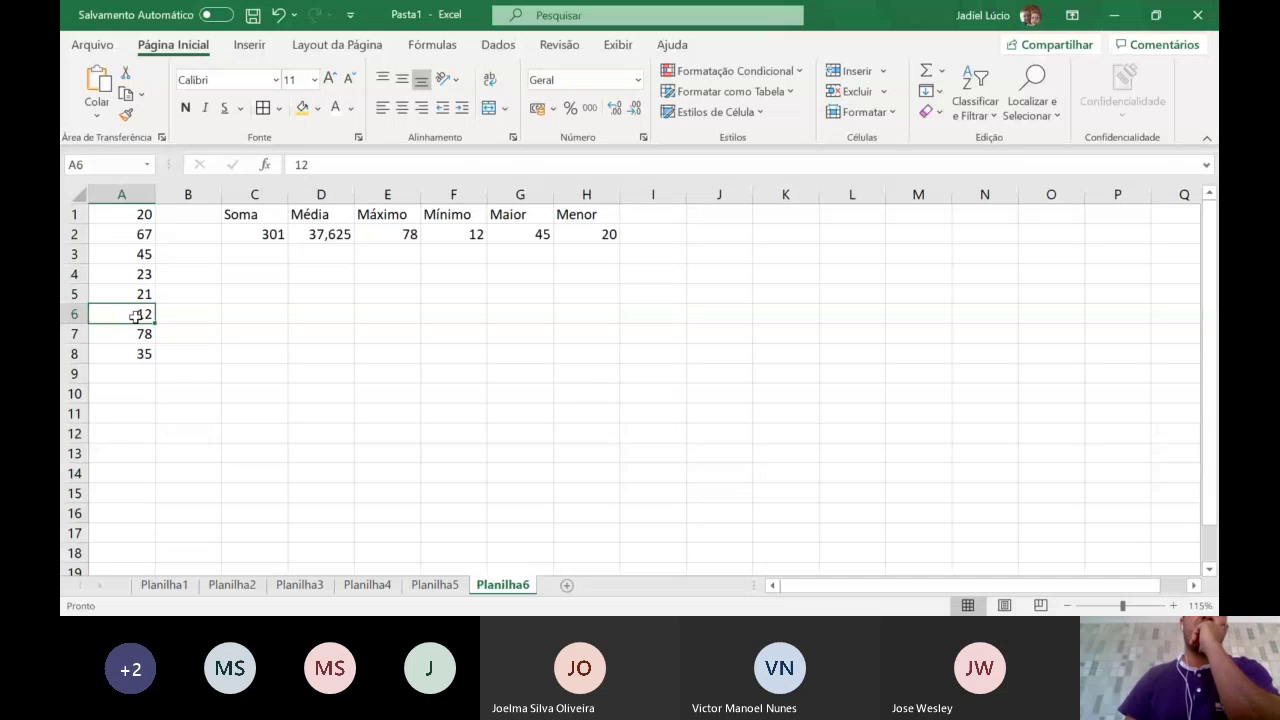
left_click(135, 215)
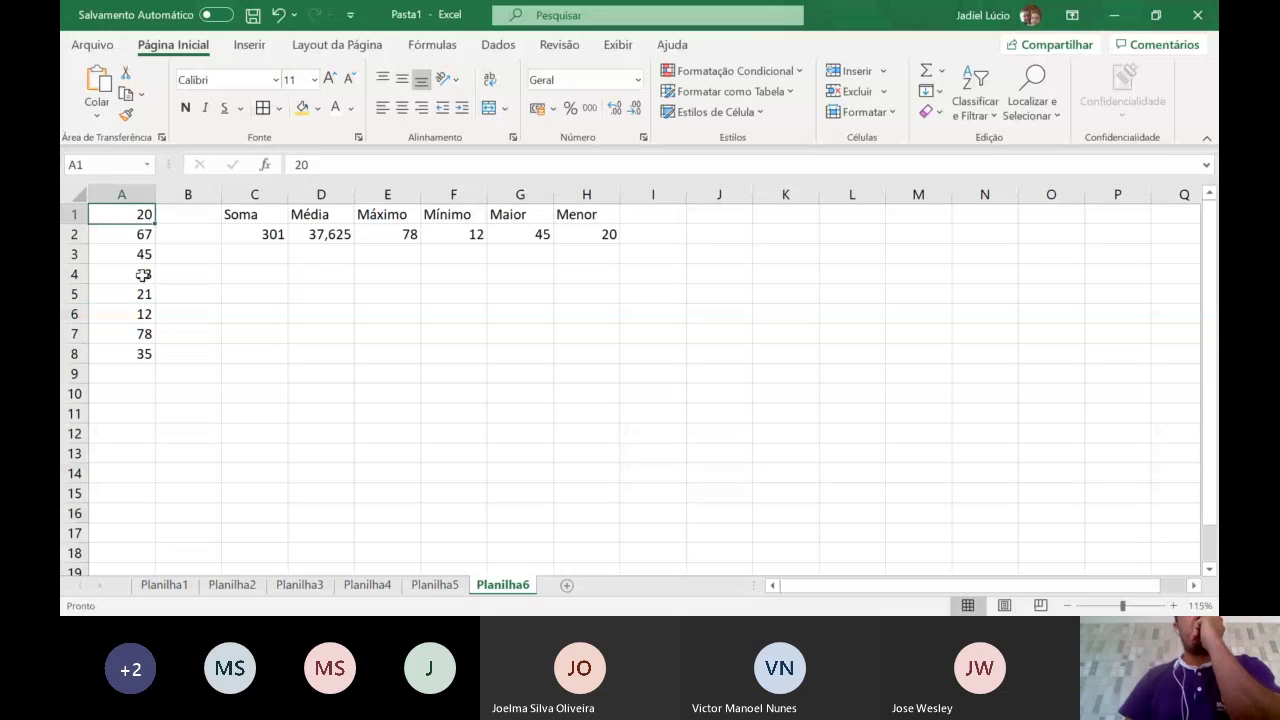
left_click(137, 318)
left_click(141, 214)
left_click(143, 291)
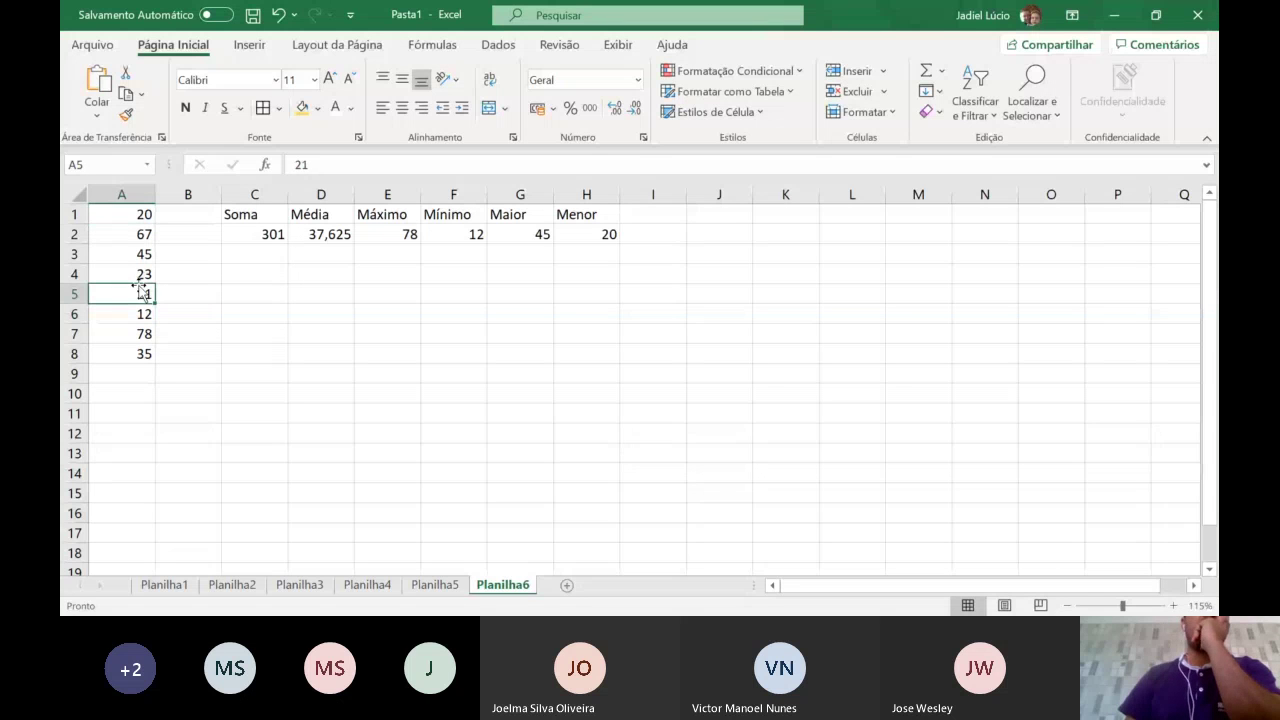
left_click(142, 276)
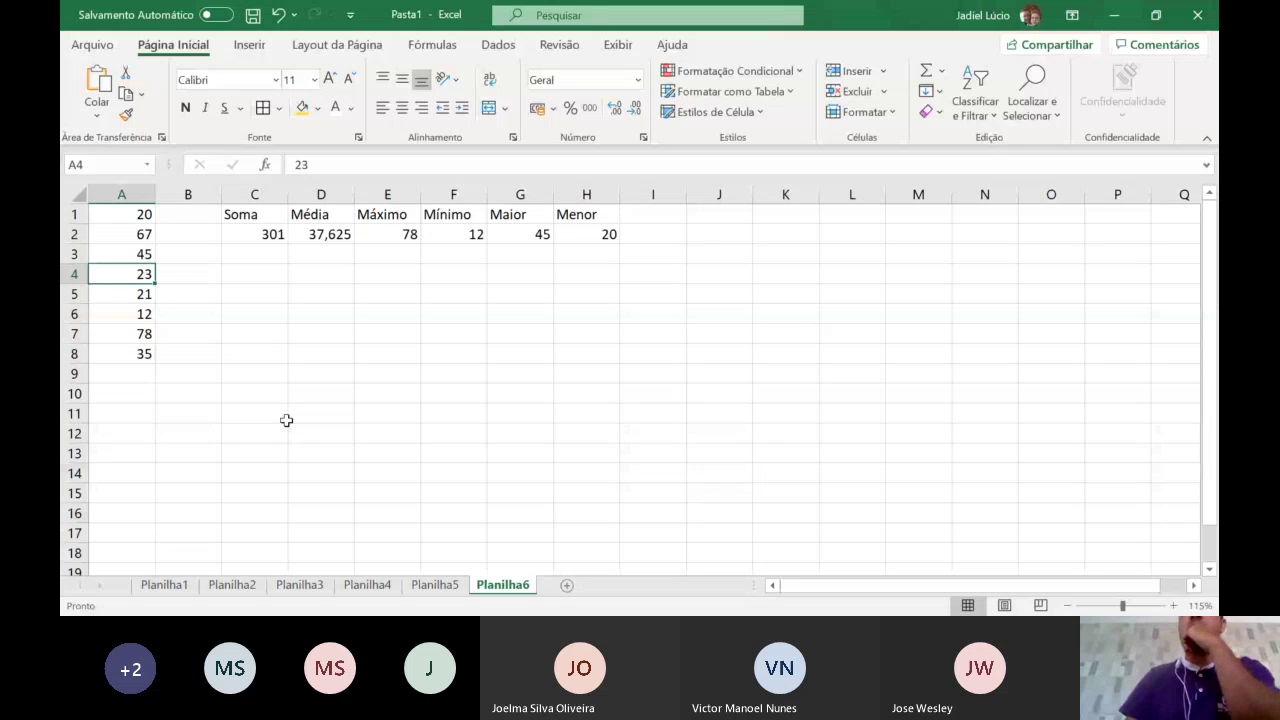
left_click(757, 557)
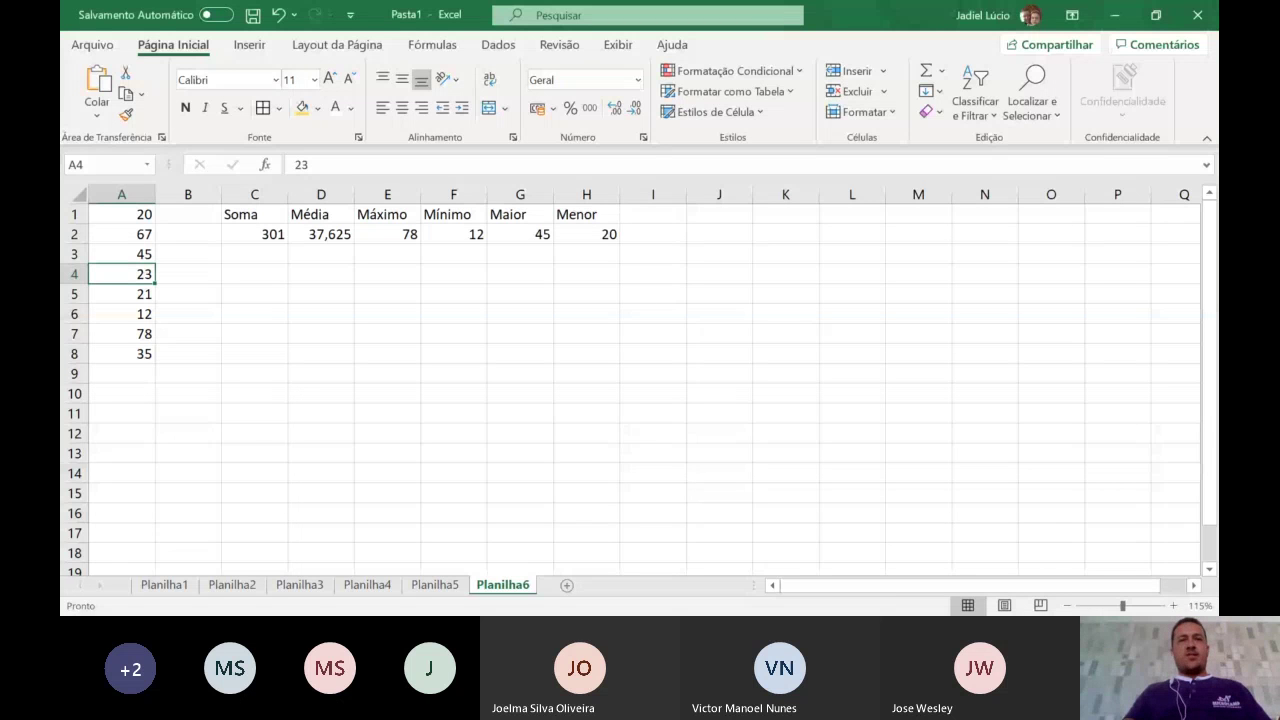
- Add a new worksheet after Planilha6 and select its cell A1
left_click(567, 586)
left_click(344, 298)
left_click(113, 211)
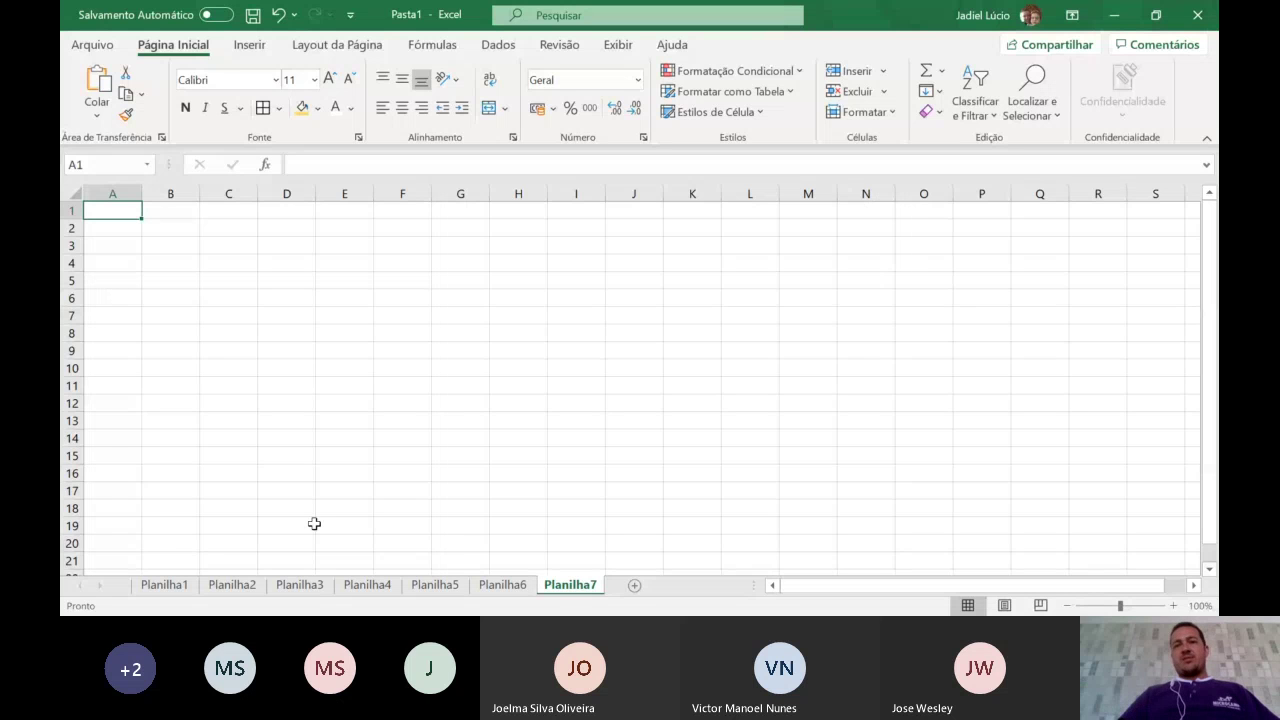
left_click(728, 532)
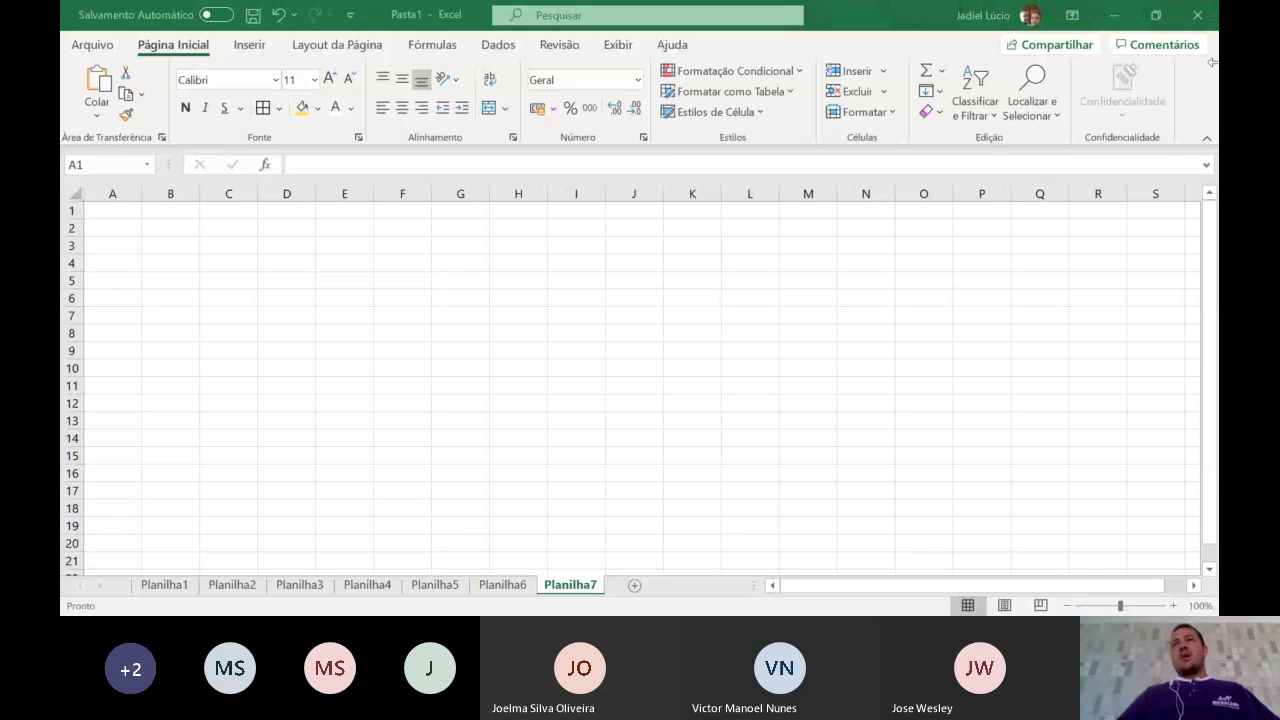
left_click(1148, 24)
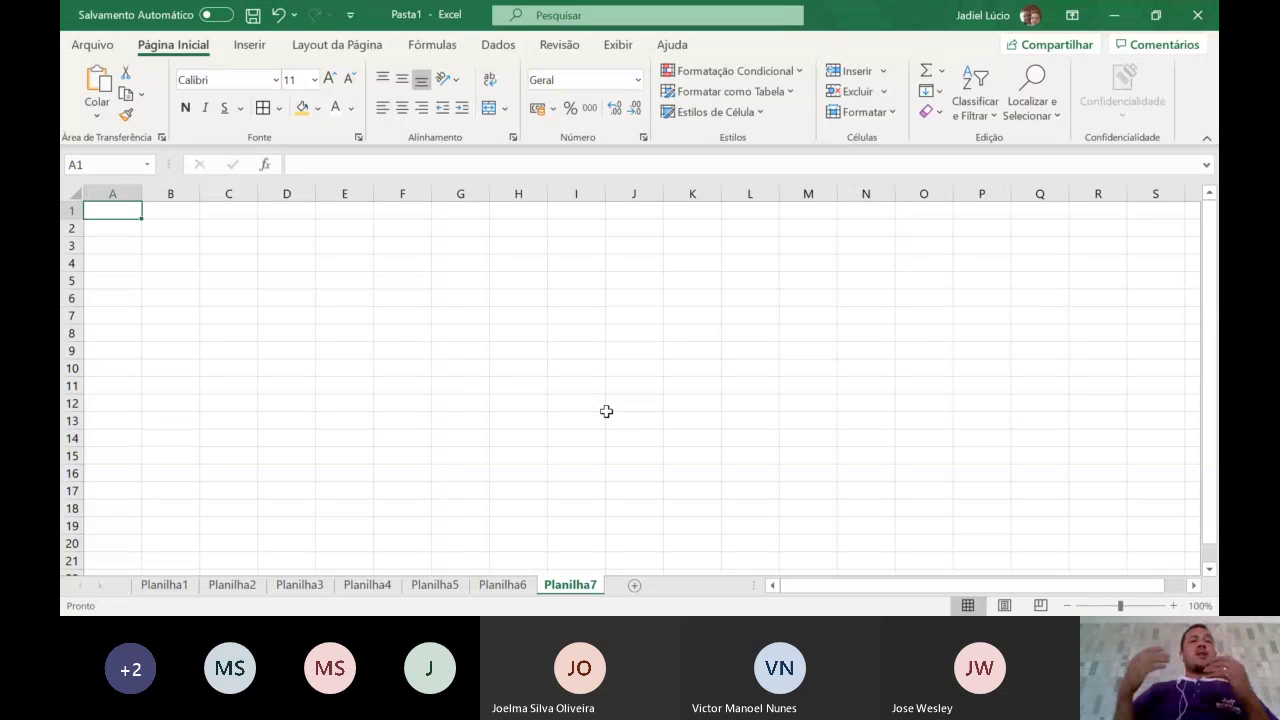
- Enter the label taxa in A1 and the rate 0,008 in B1
type("taxa")
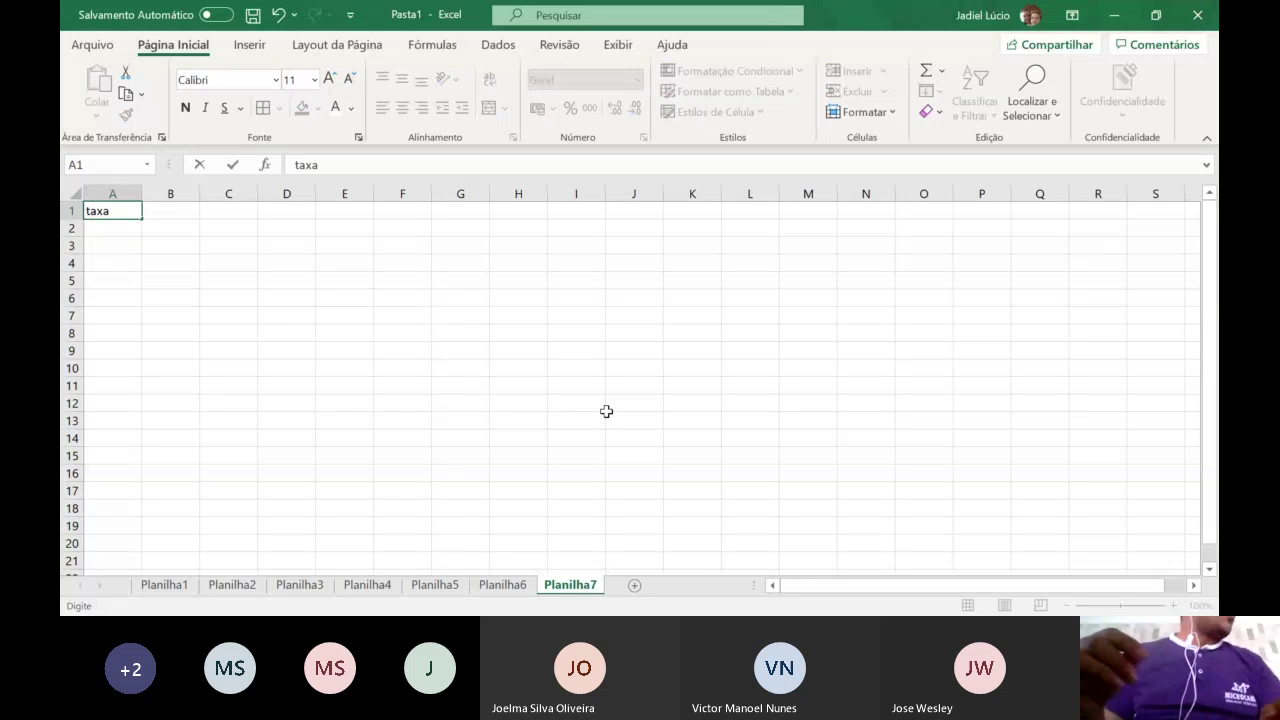
key("Tab")
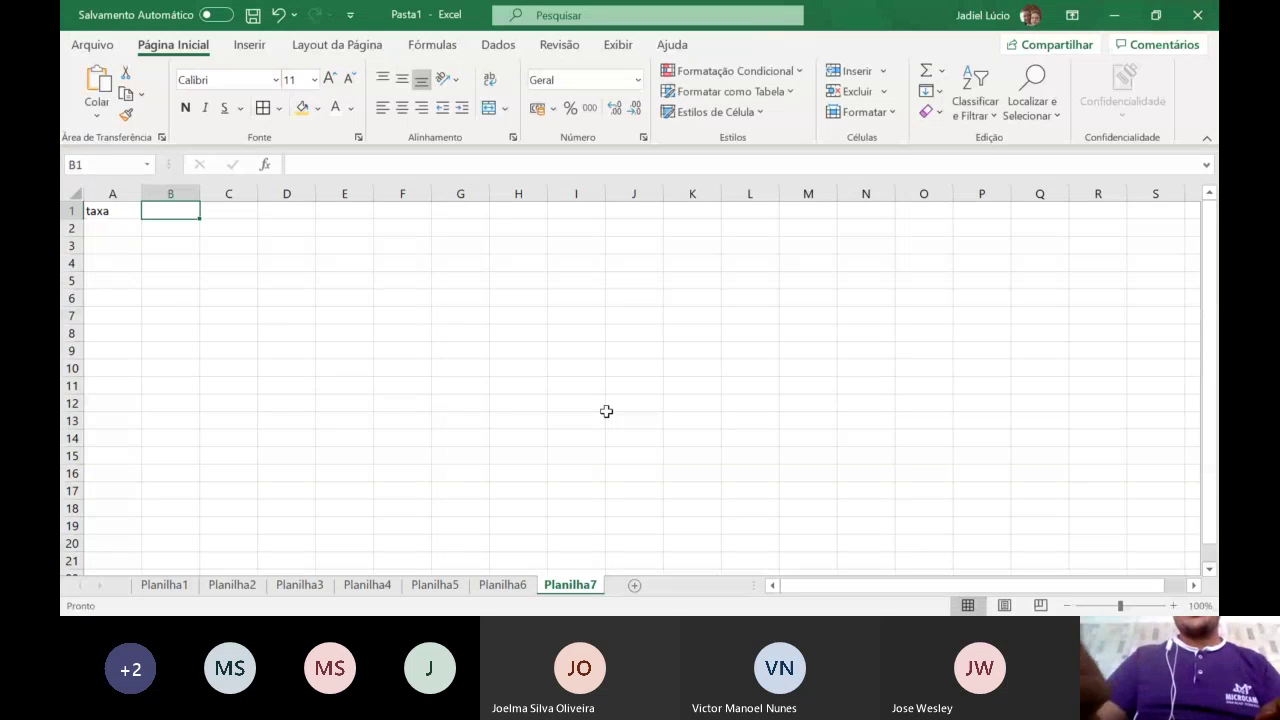
type("0,008")
key("Return")
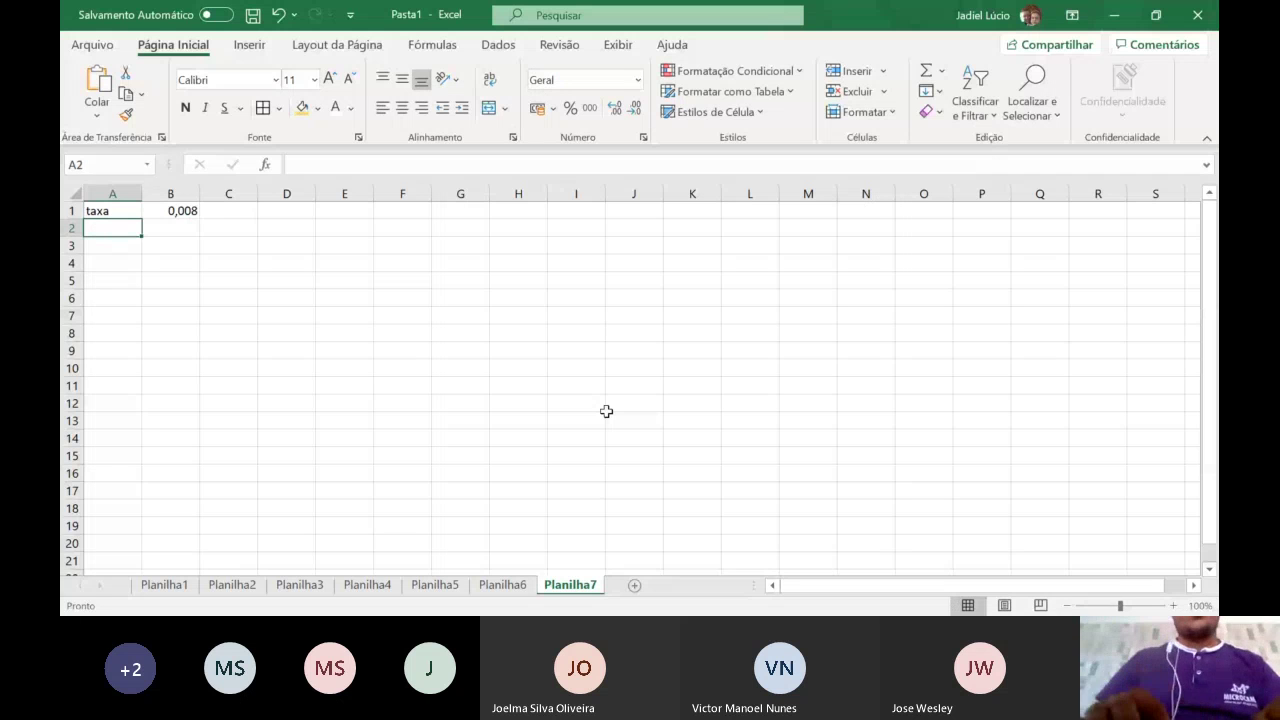
- Enter Pagamento in A2 and -R$1000 in B2, and fit column A to its contents
type("Pagame")
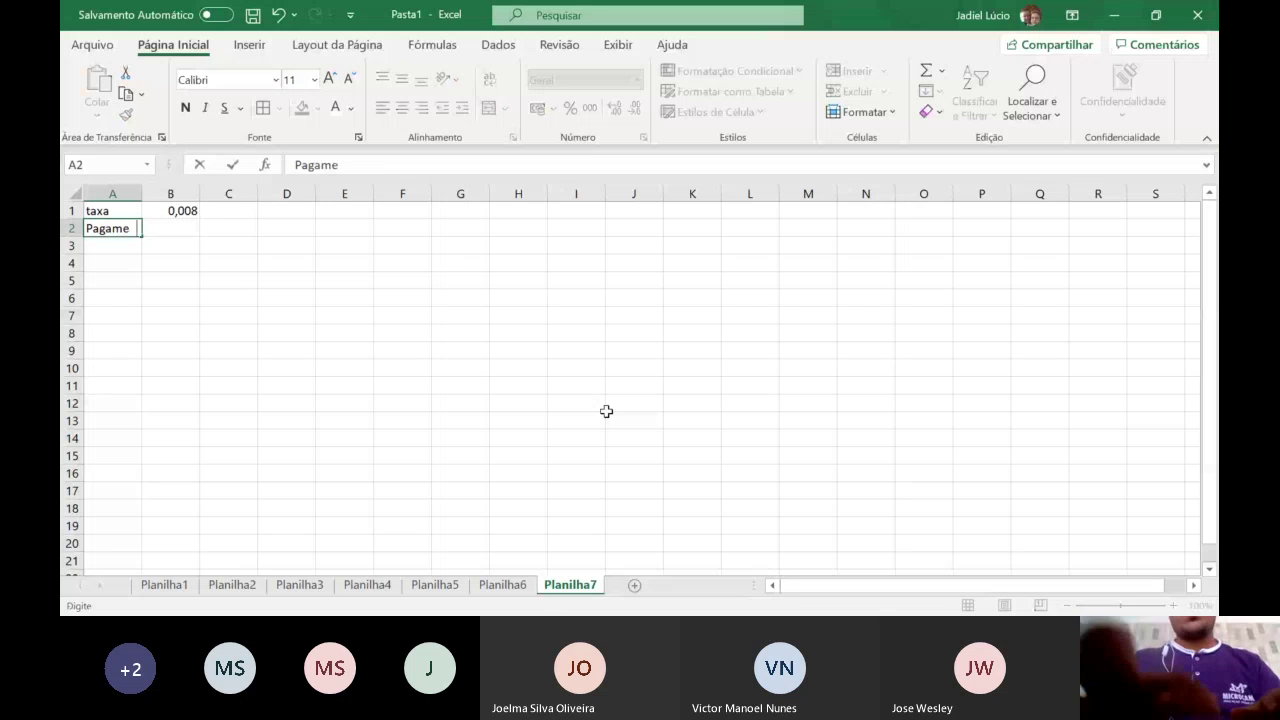
type("nto")
key("Tab")
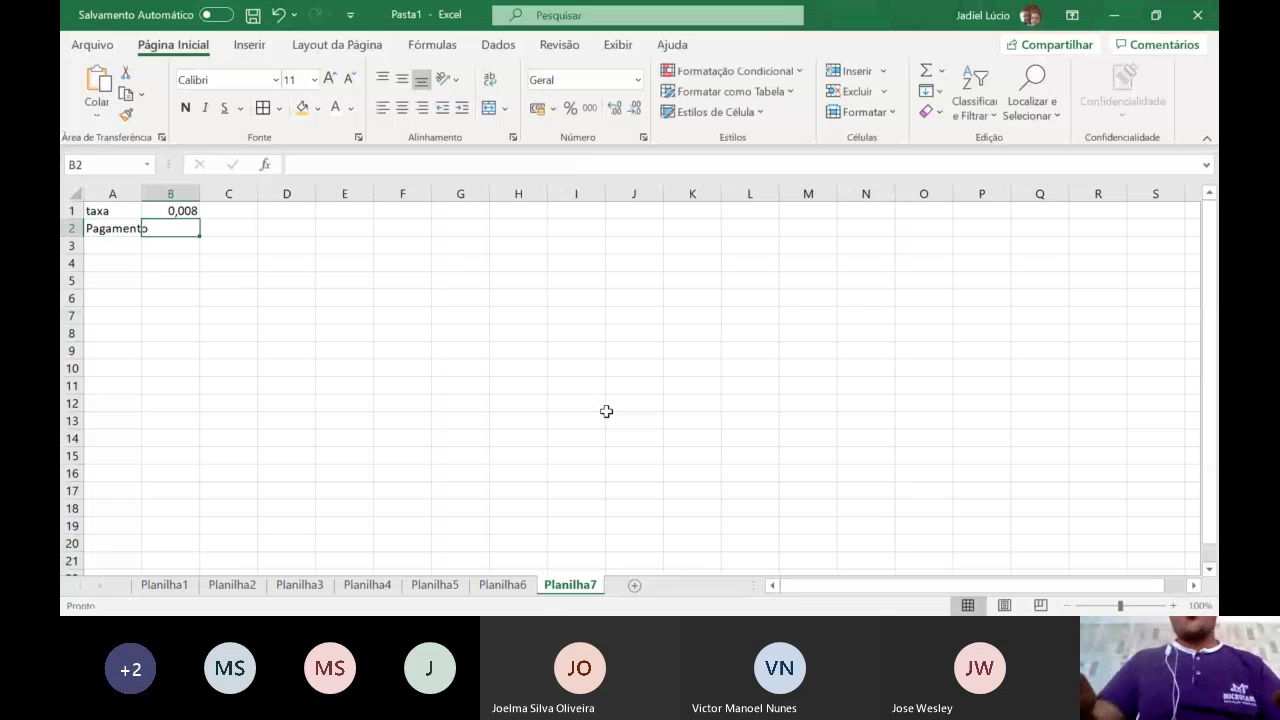
type("-")
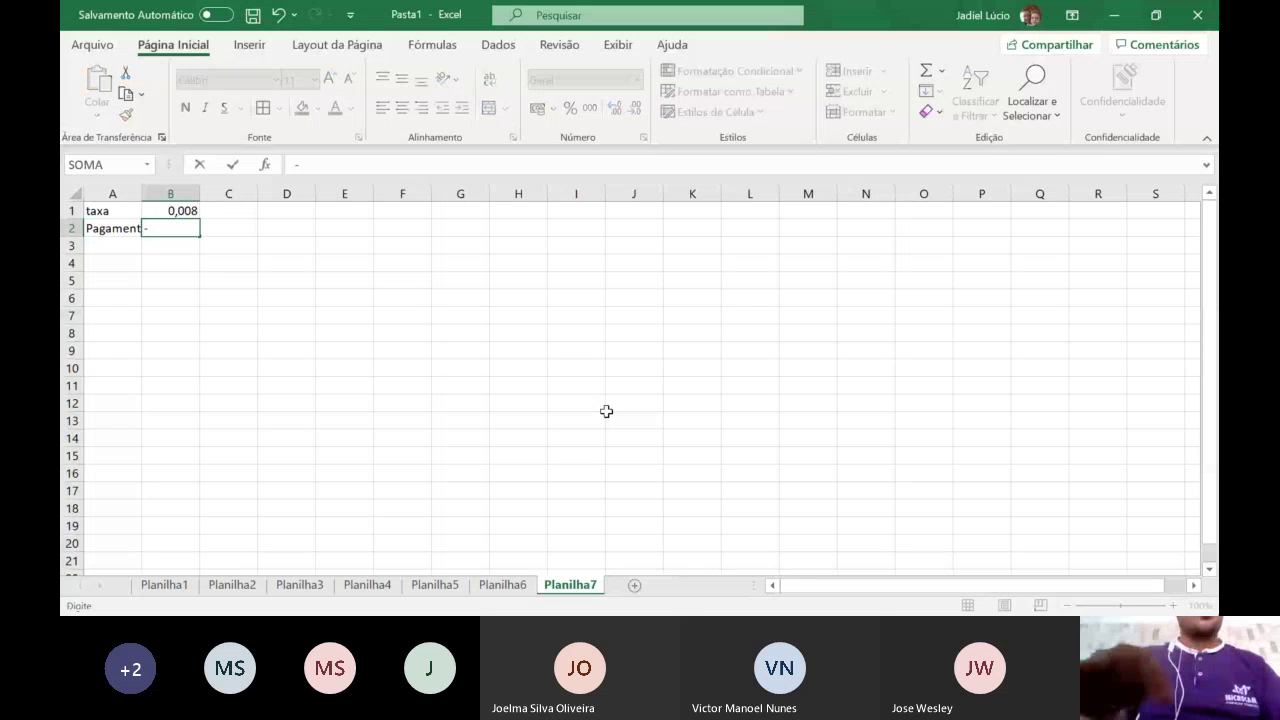
type("R$100")
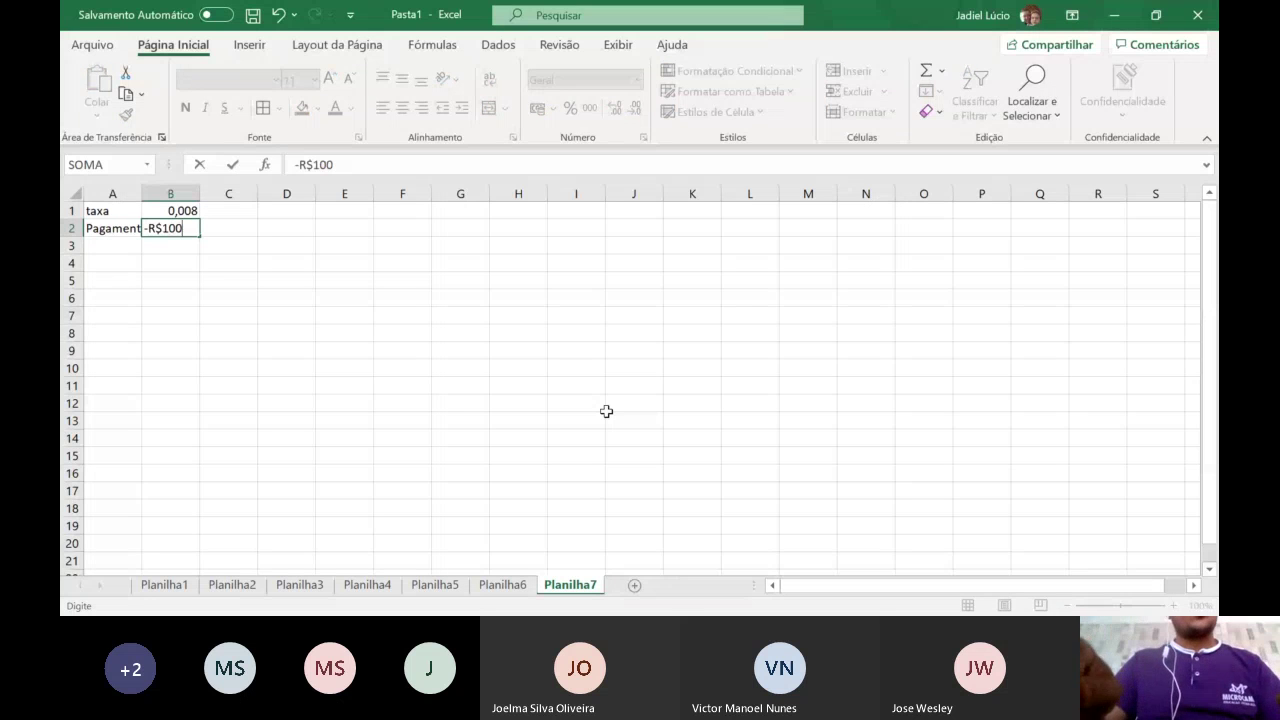
type("0")
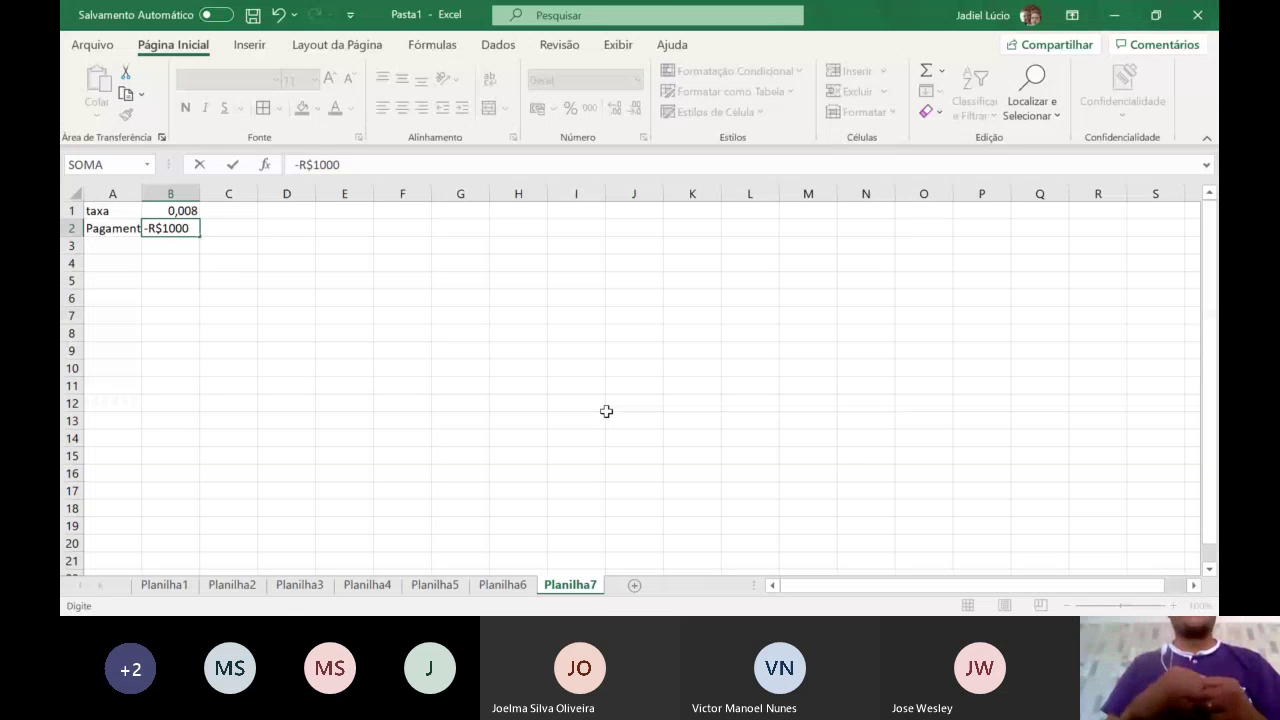
left_click(138, 250)
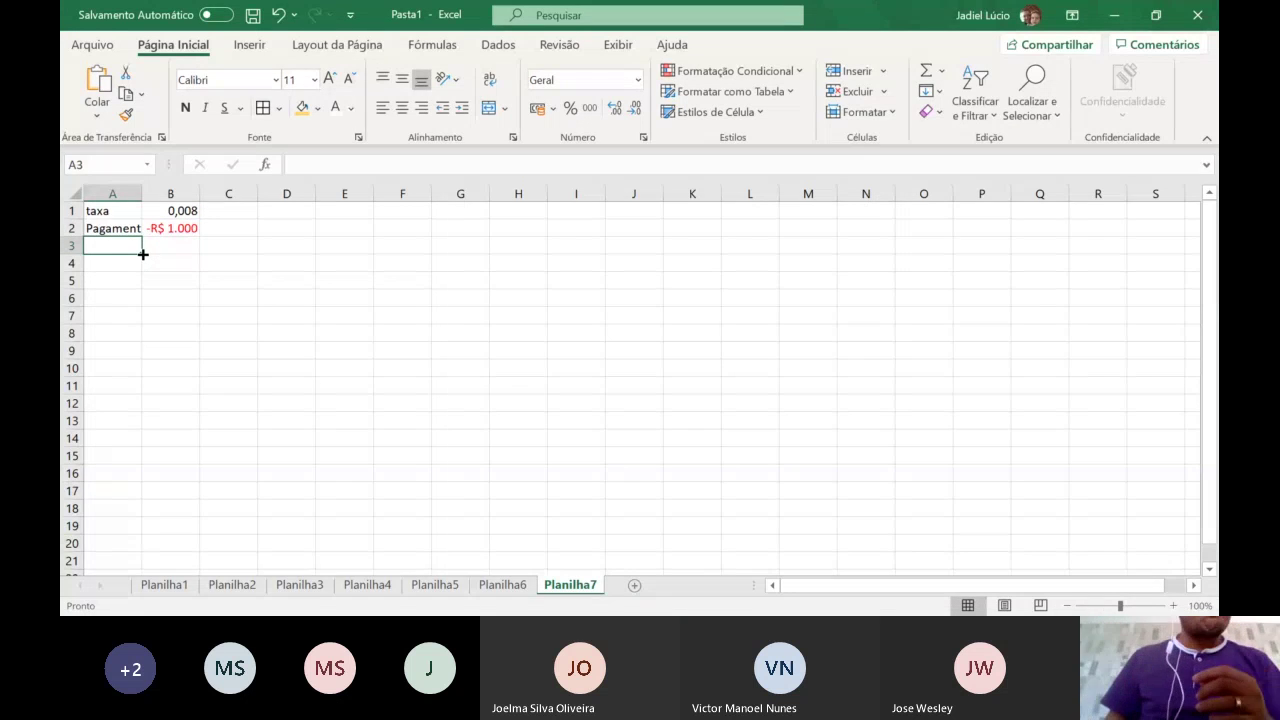
double_click(142, 194)
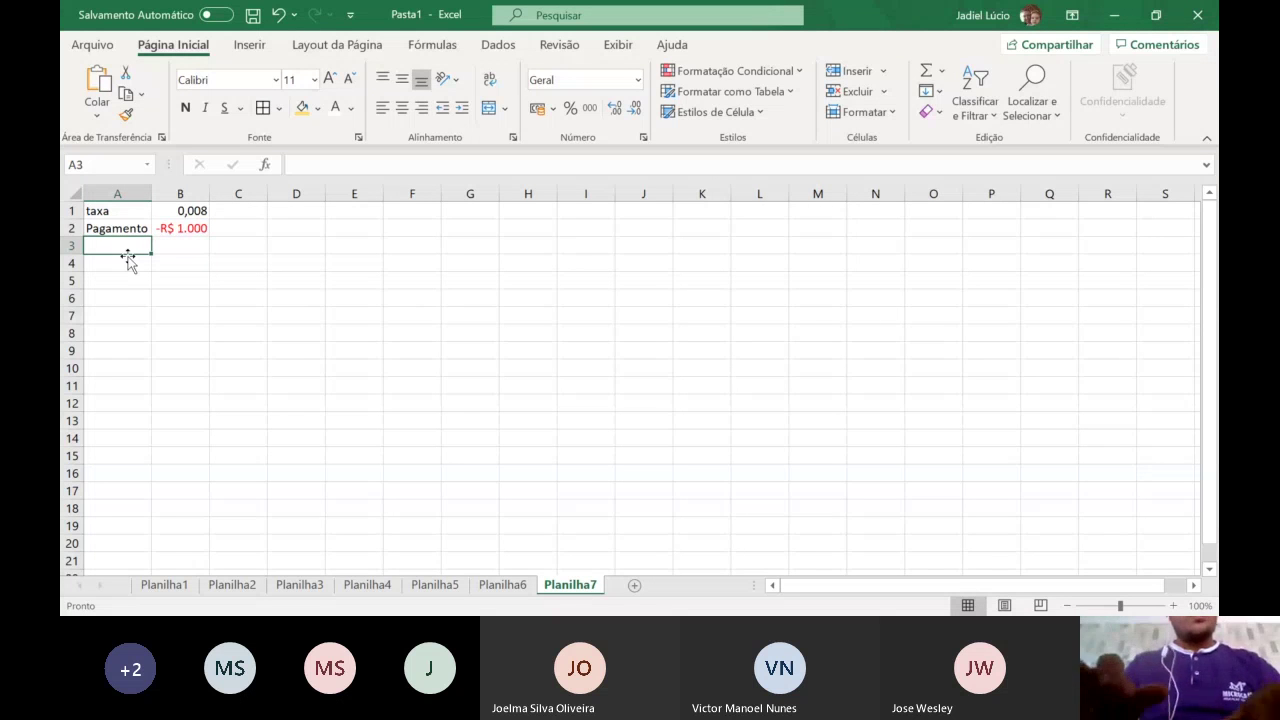
- Enter Valor Presente in A3 with column A fitted to it, and the currency amount R$ 100.000,00 in B3
type("Valor Presente")
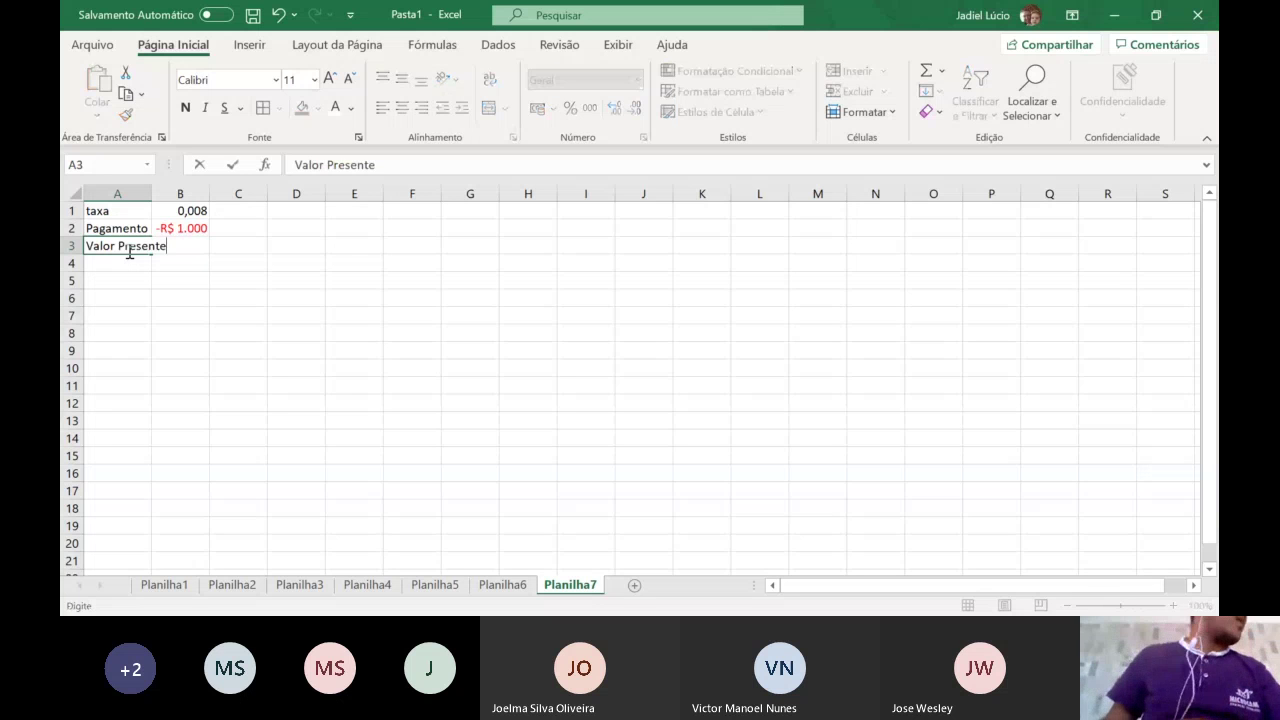
double_click(152, 194)
left_click(188, 246)
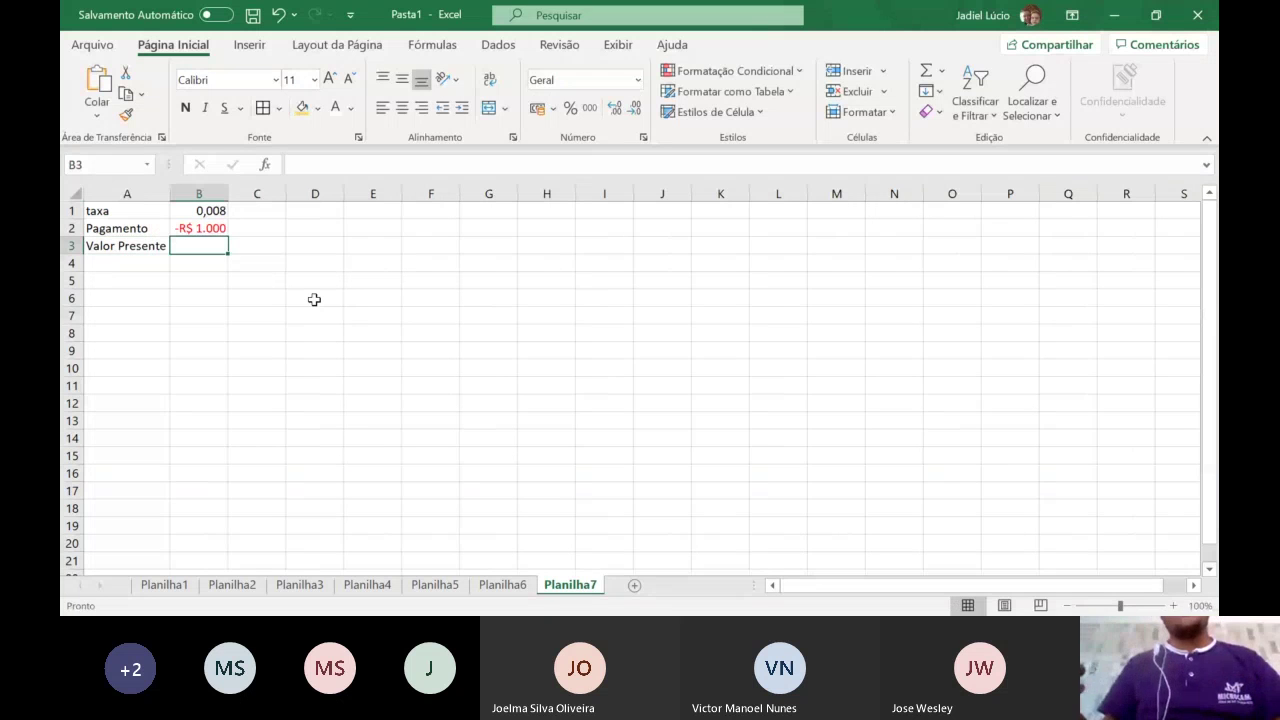
type("10")
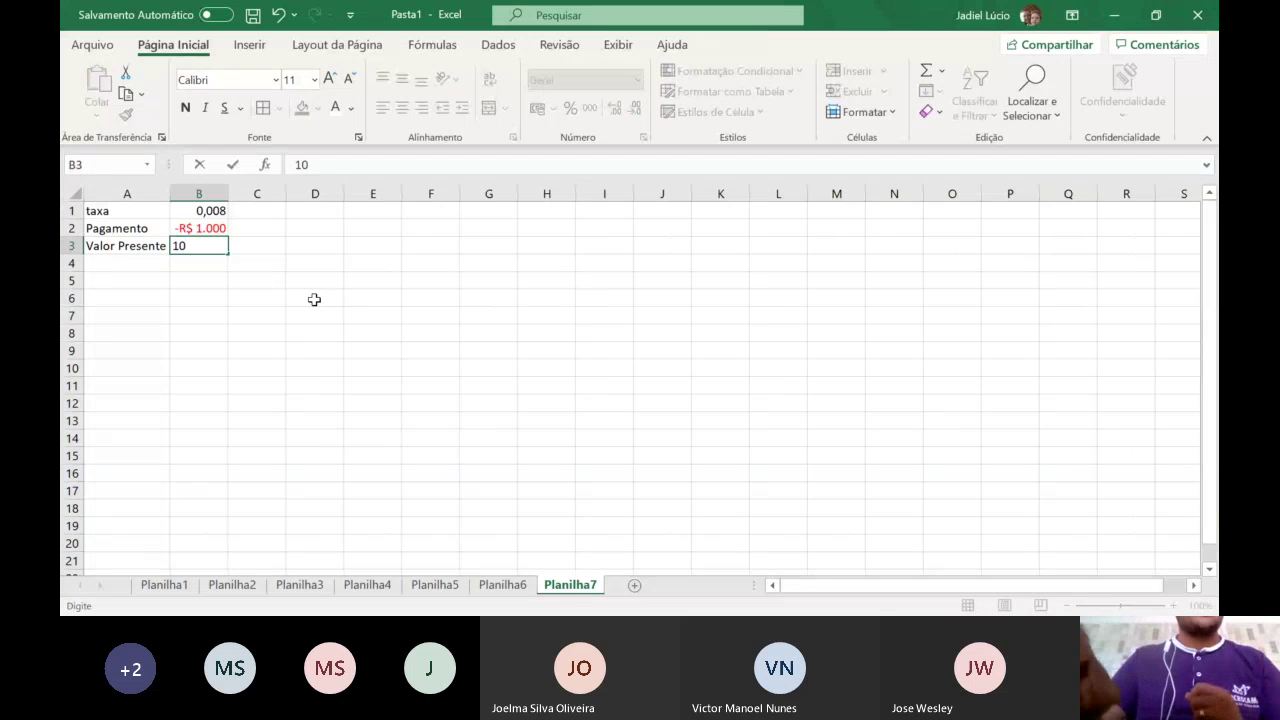
type("0000")
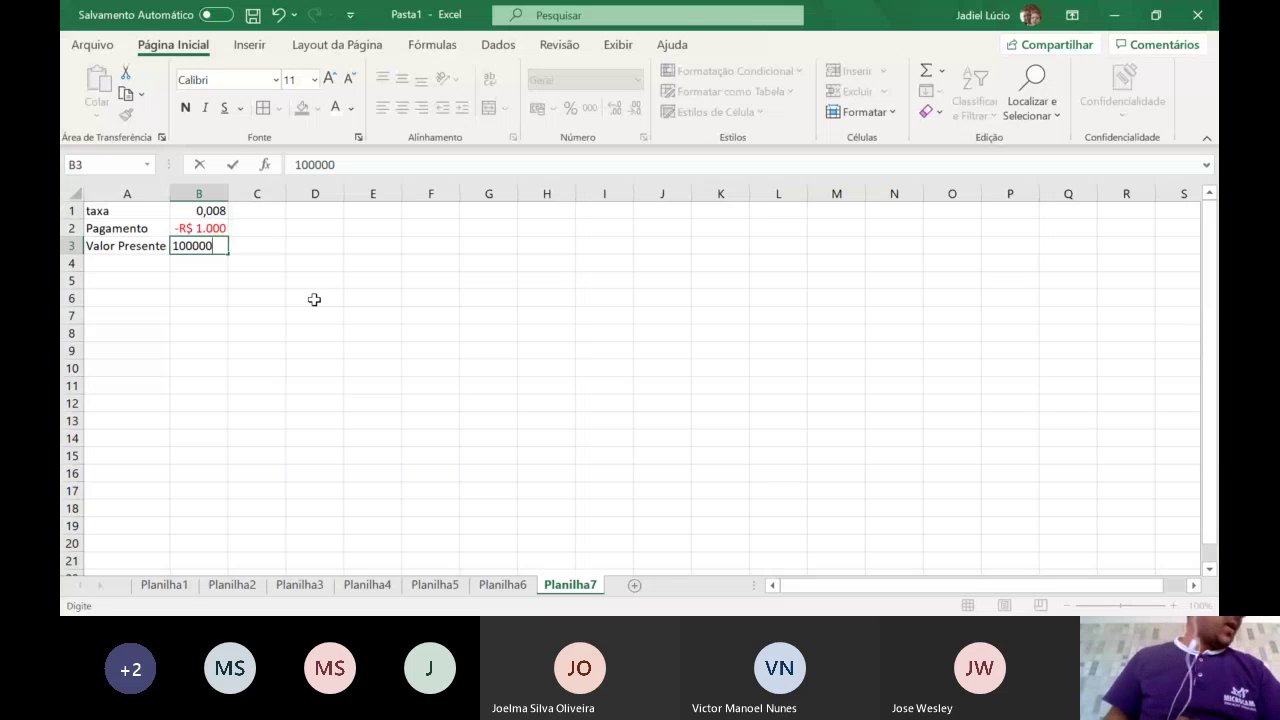
left_click(129, 263)
key("Return")
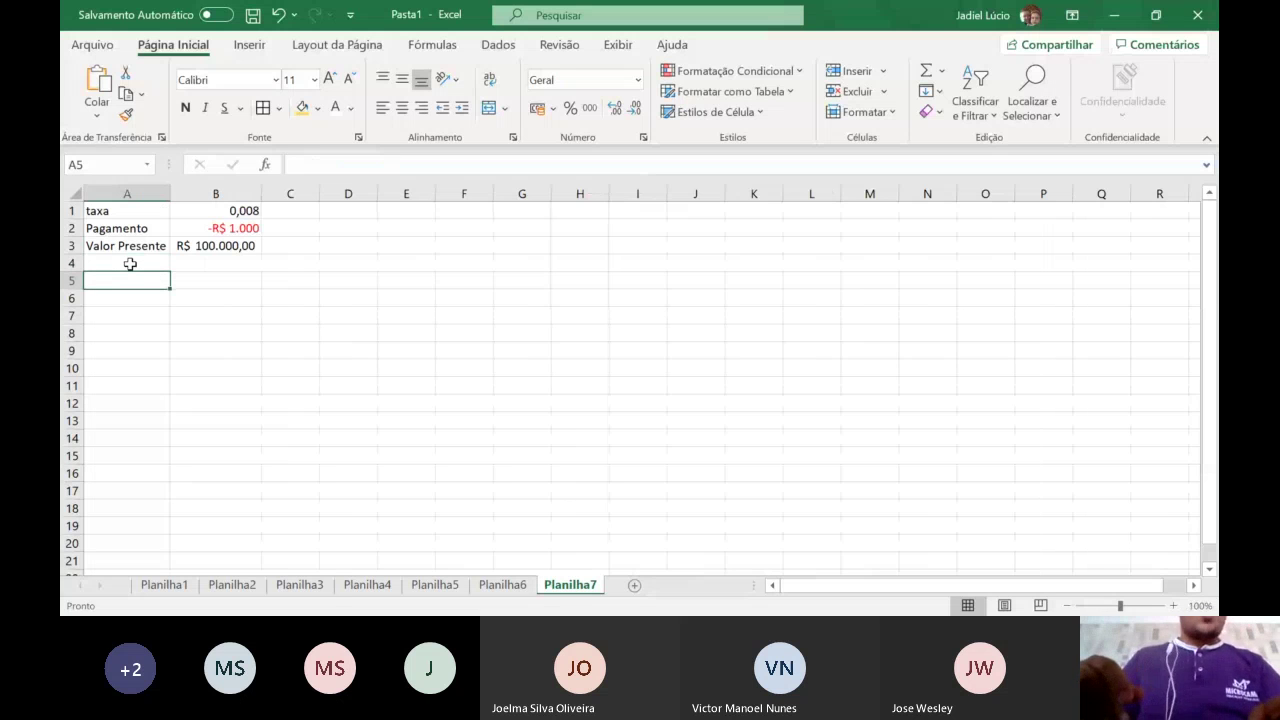
- Enter the label Parcelar a pagar in A5 and fit column A to the text
type("Parcelar a")
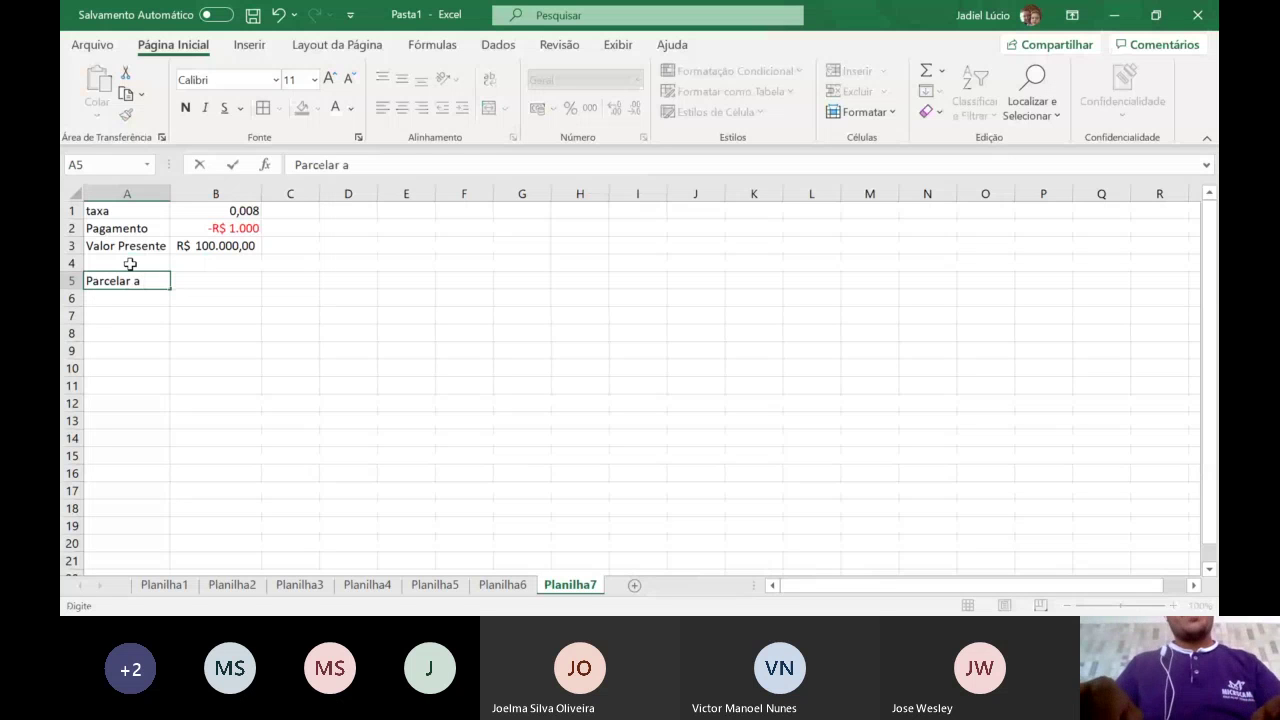
type(" pagar")
key("Tab")
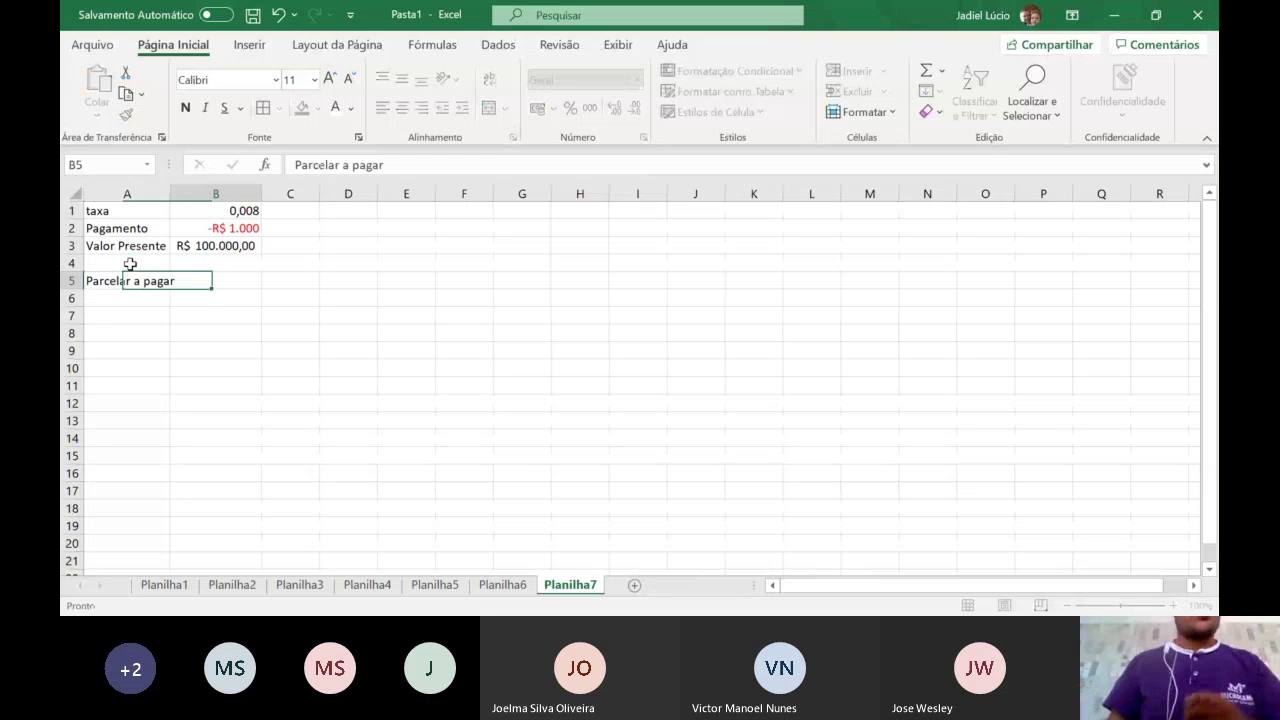
double_click(170, 193)
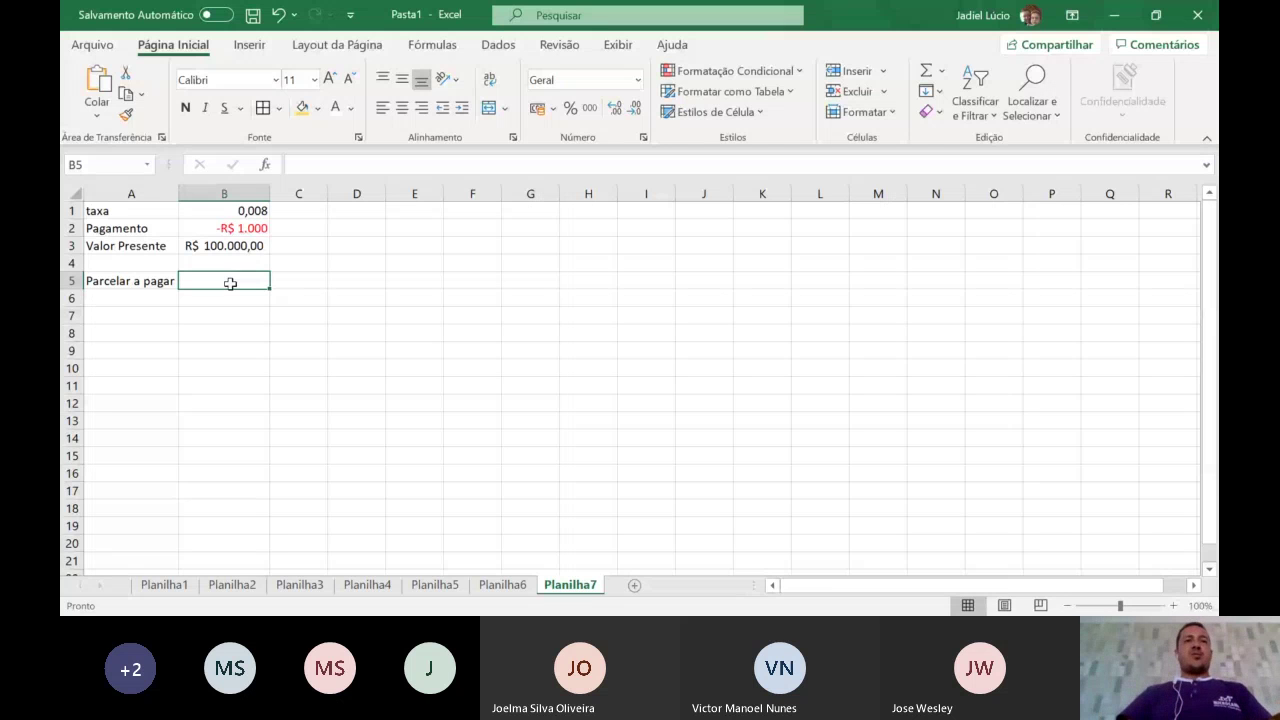
- Calculate the number of instalments in B5 with =NPER(B1;B2;B3)
type("=")
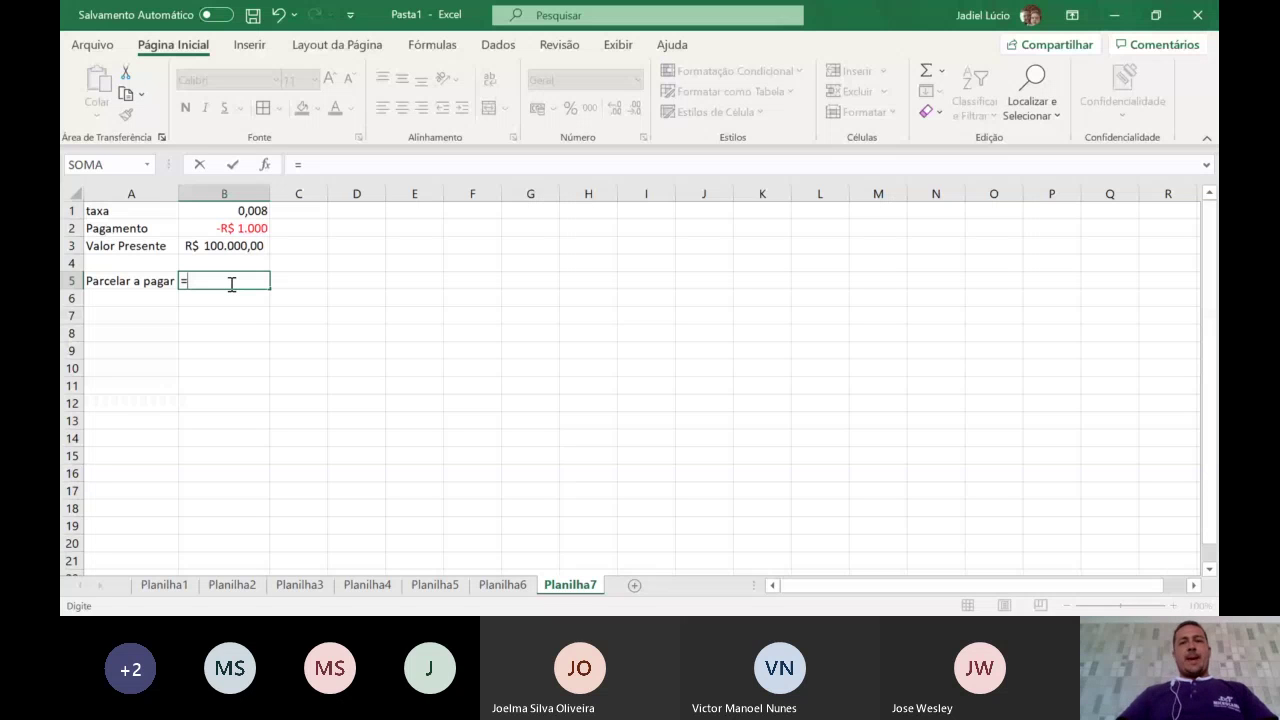
scroll(231, 284, "up", 5)
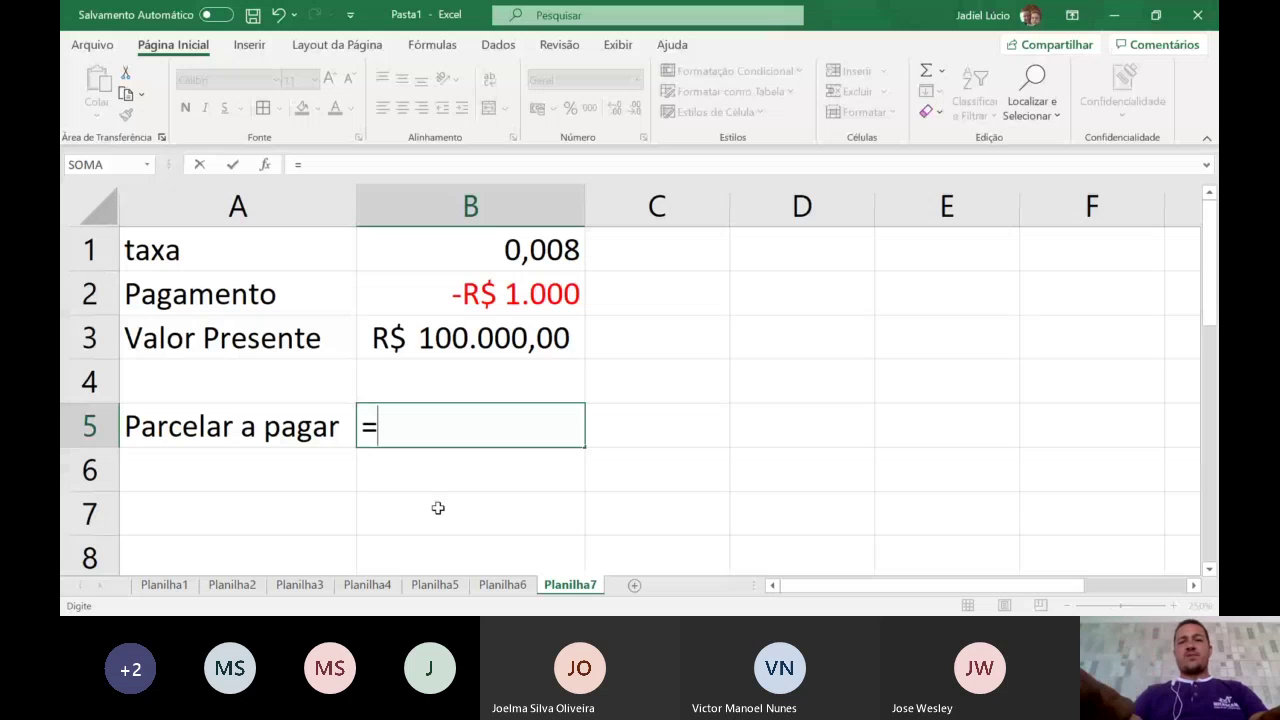
type("n")
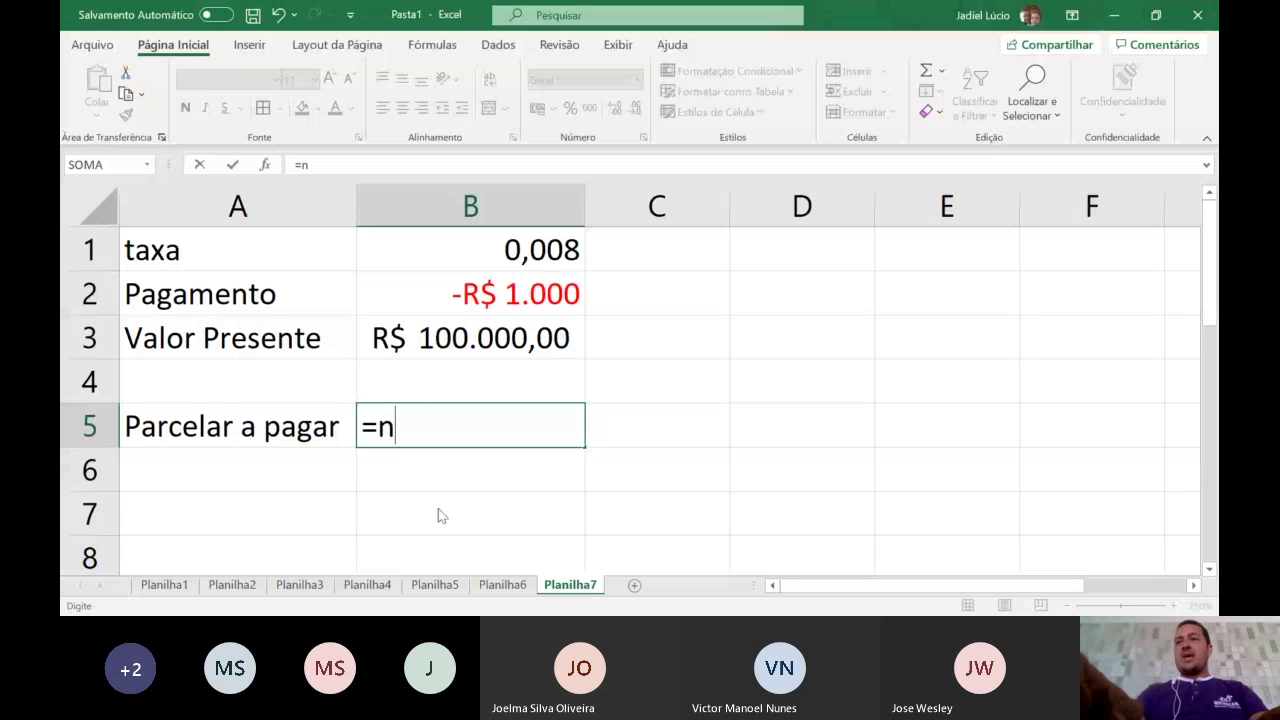
type("p")
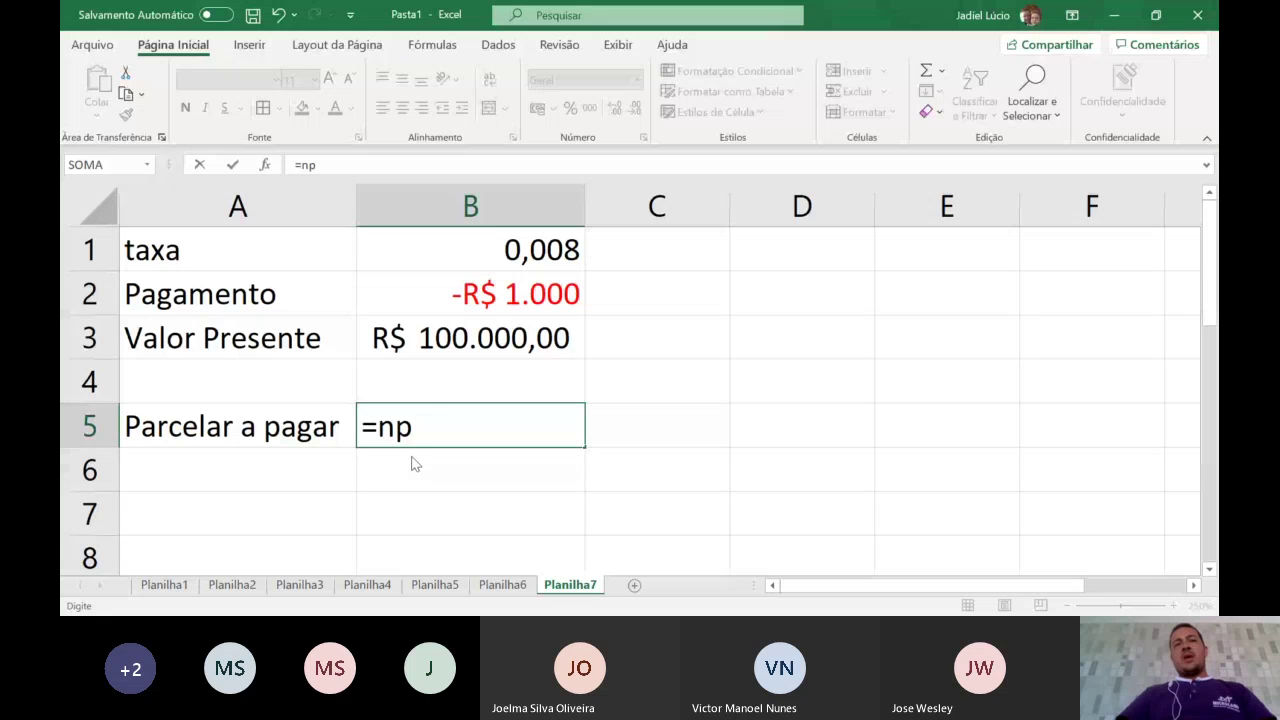
key("Tab")
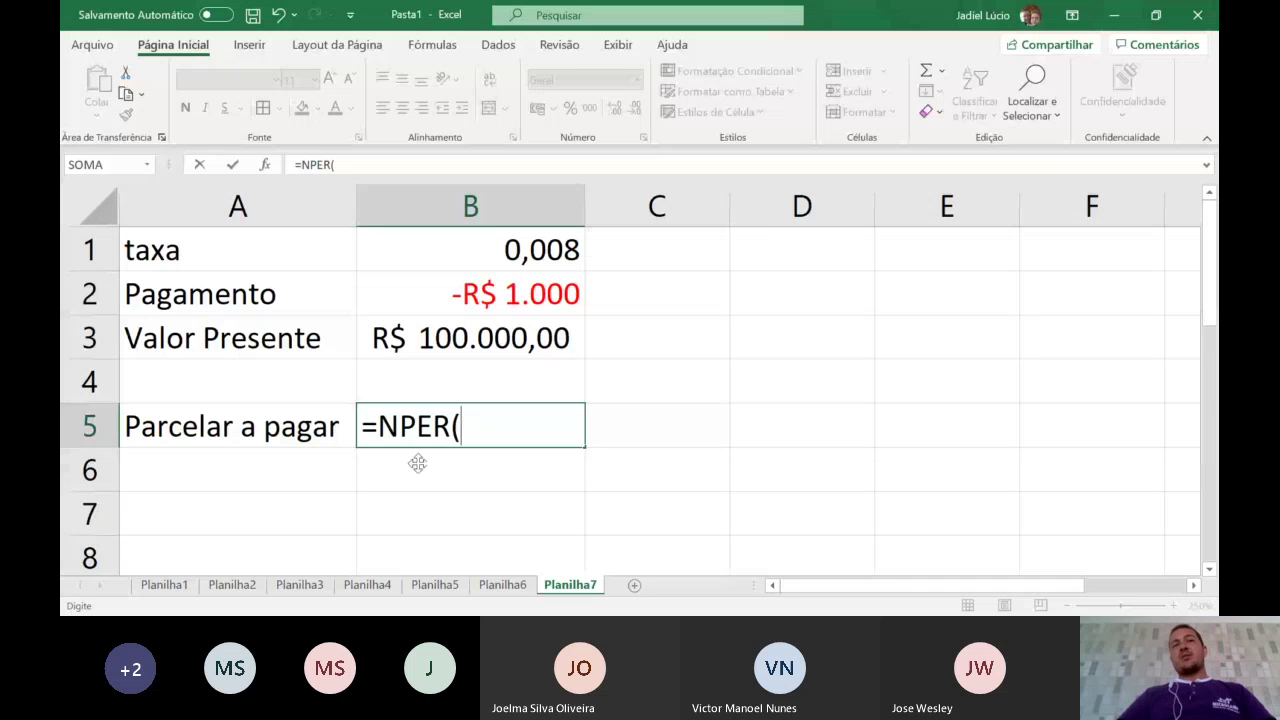
left_click(546, 253)
type(";")
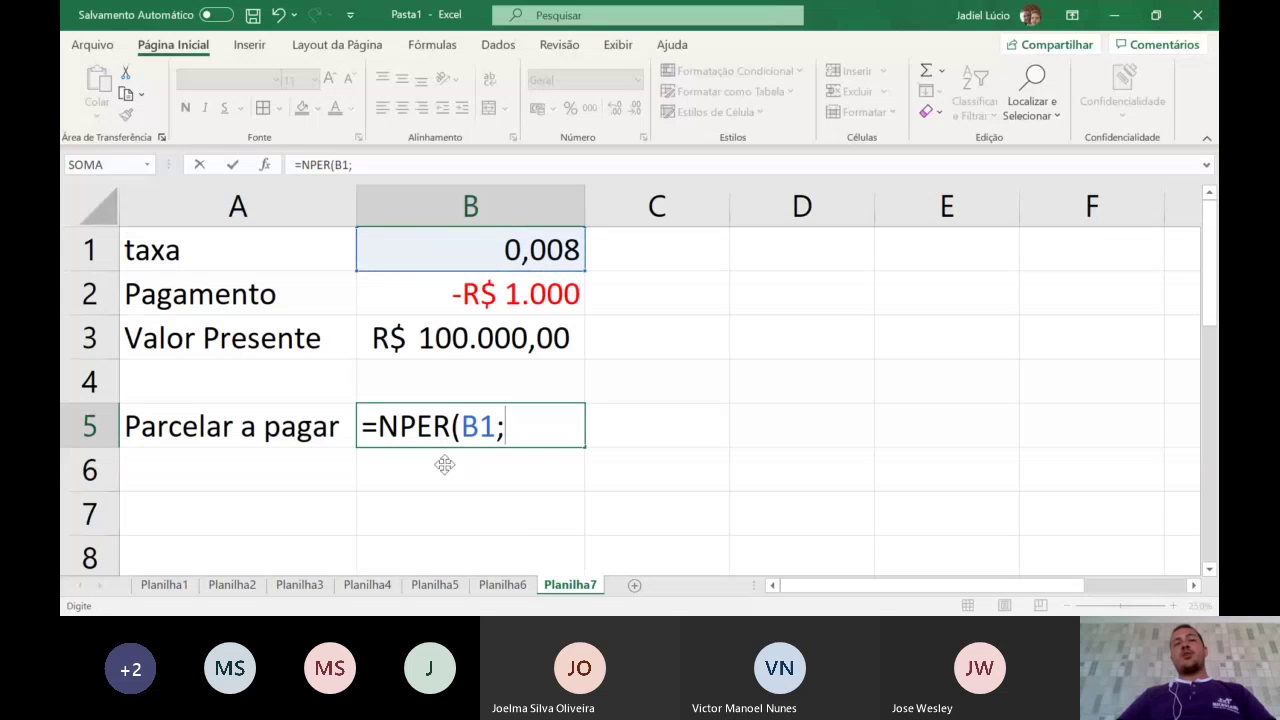
left_click(509, 293)
type(";")
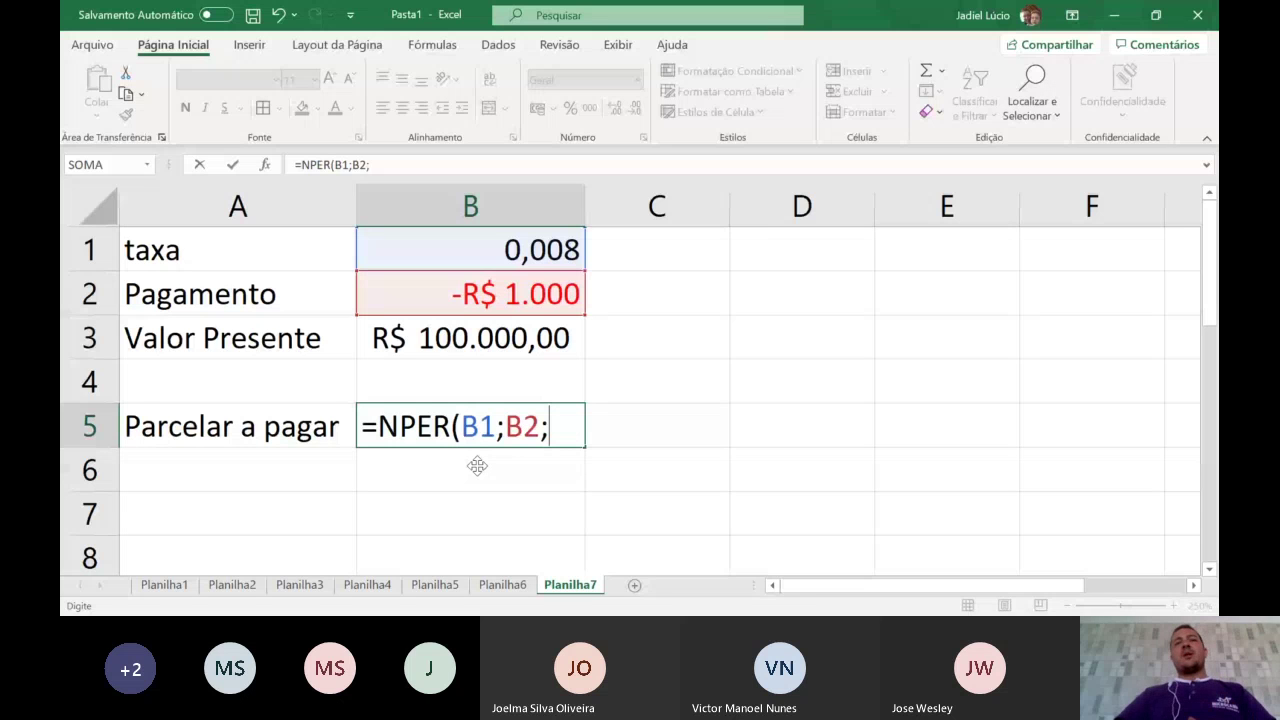
type("B3)")
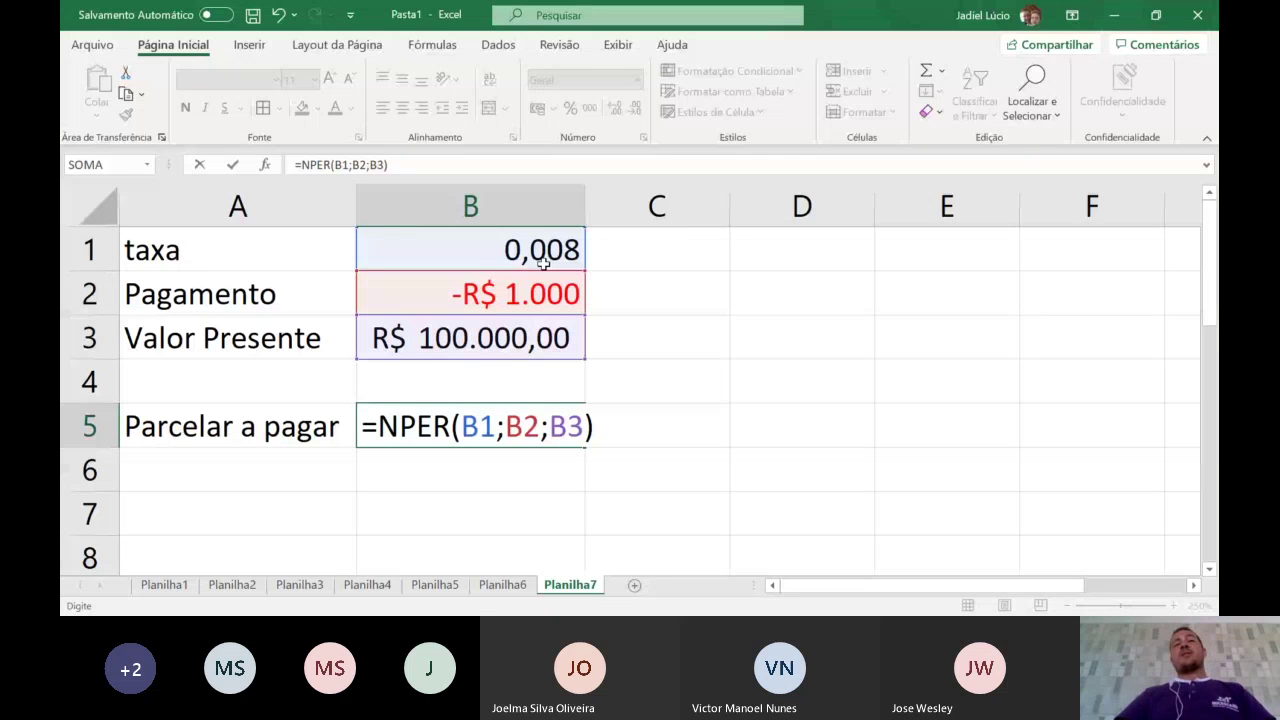
key("ctrl+Return")
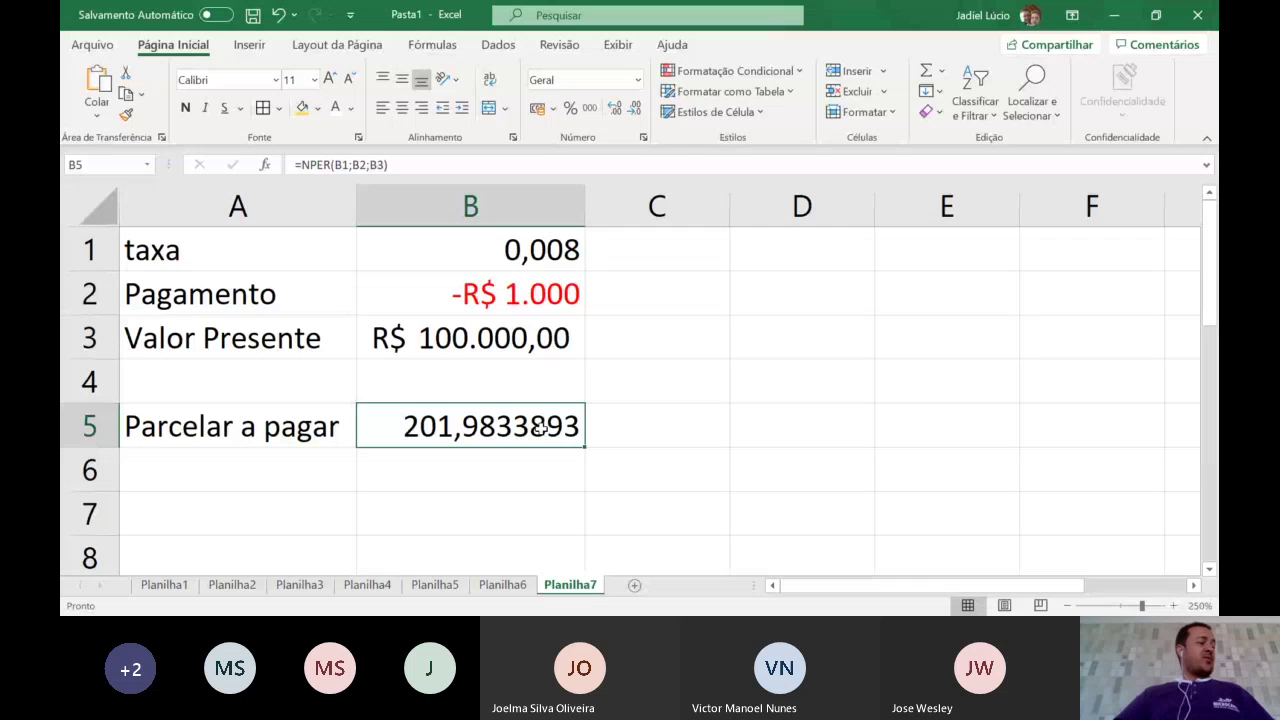
- Reduce the instalment result in B5 to zero decimal places
left_click(635, 111)
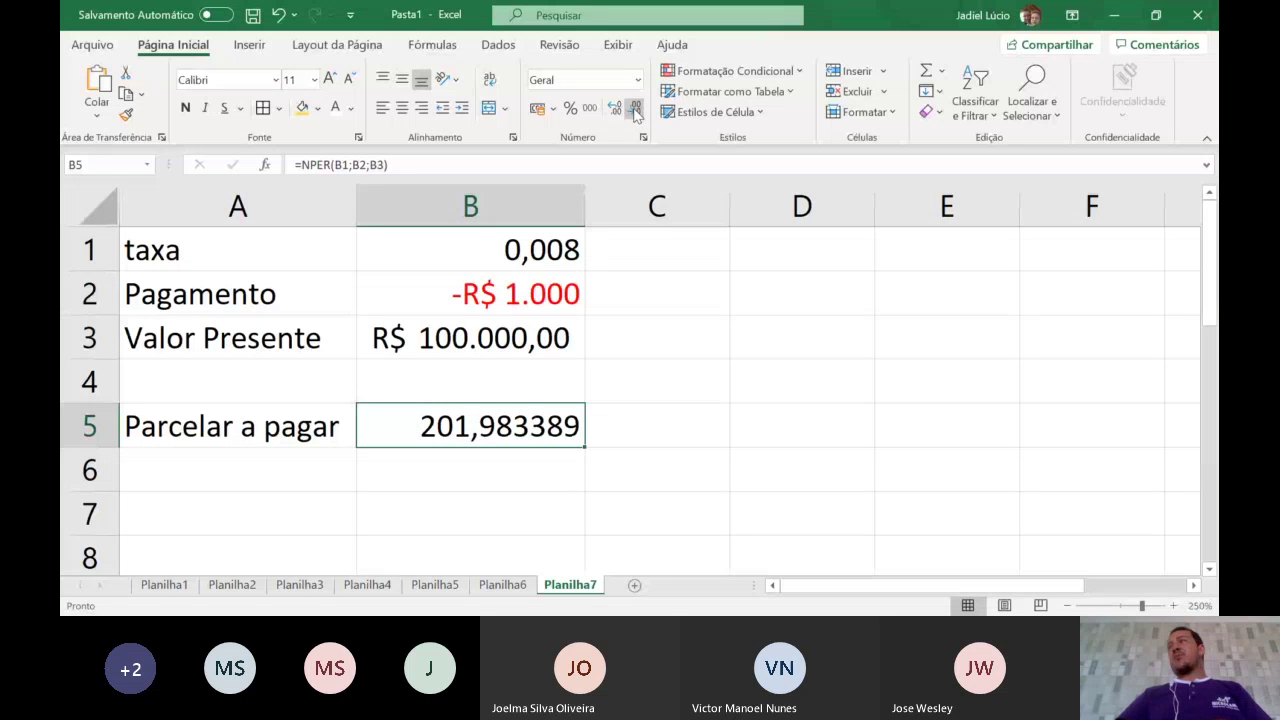
triple_click(635, 111)
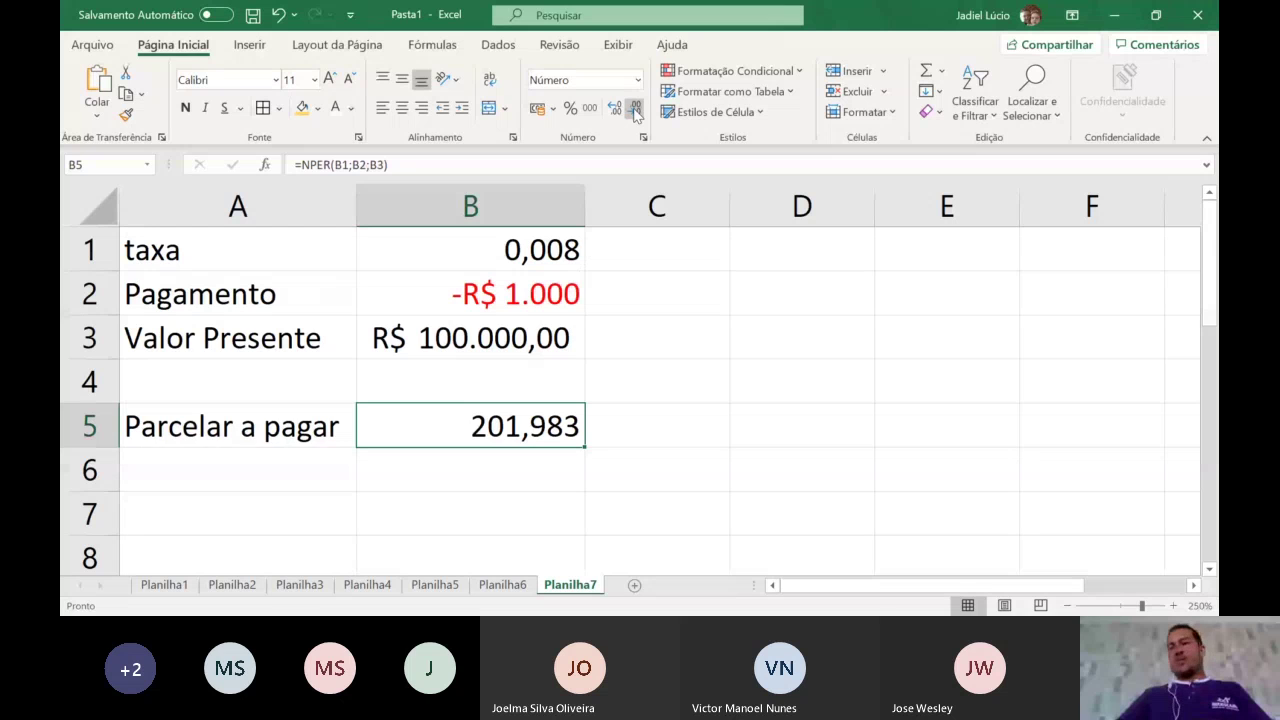
left_click(635, 111)
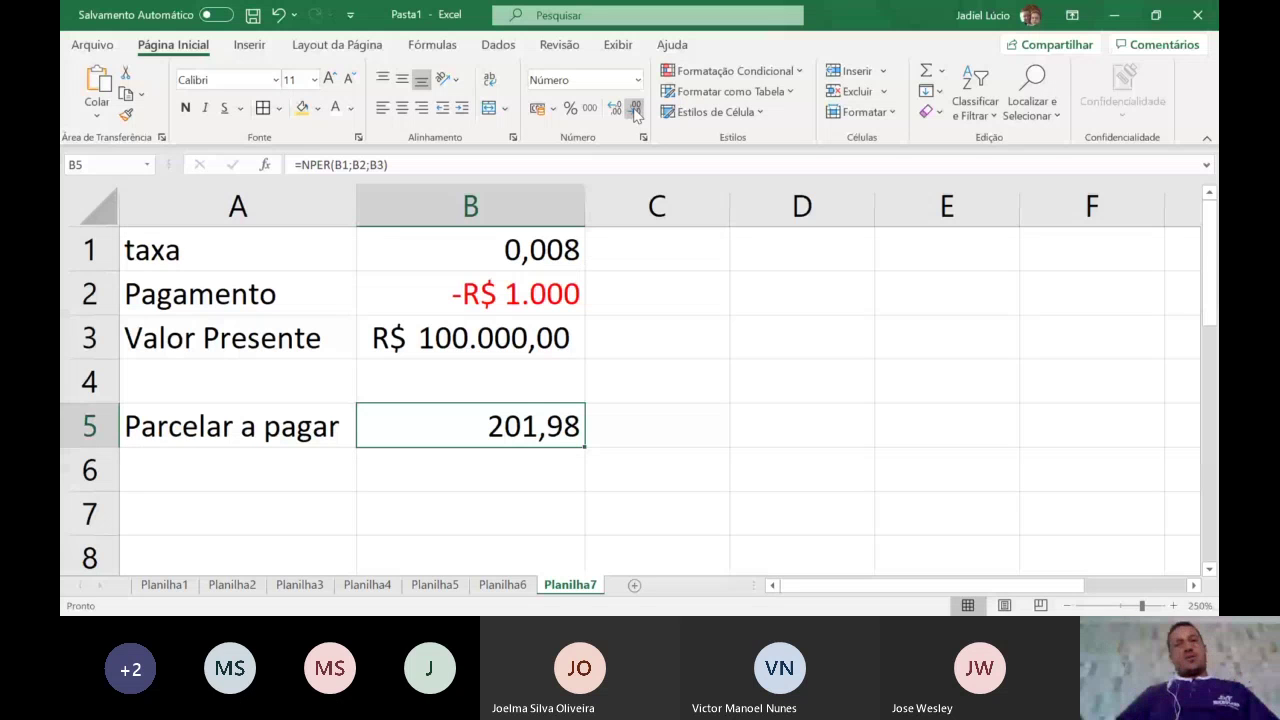
double_click(635, 111)
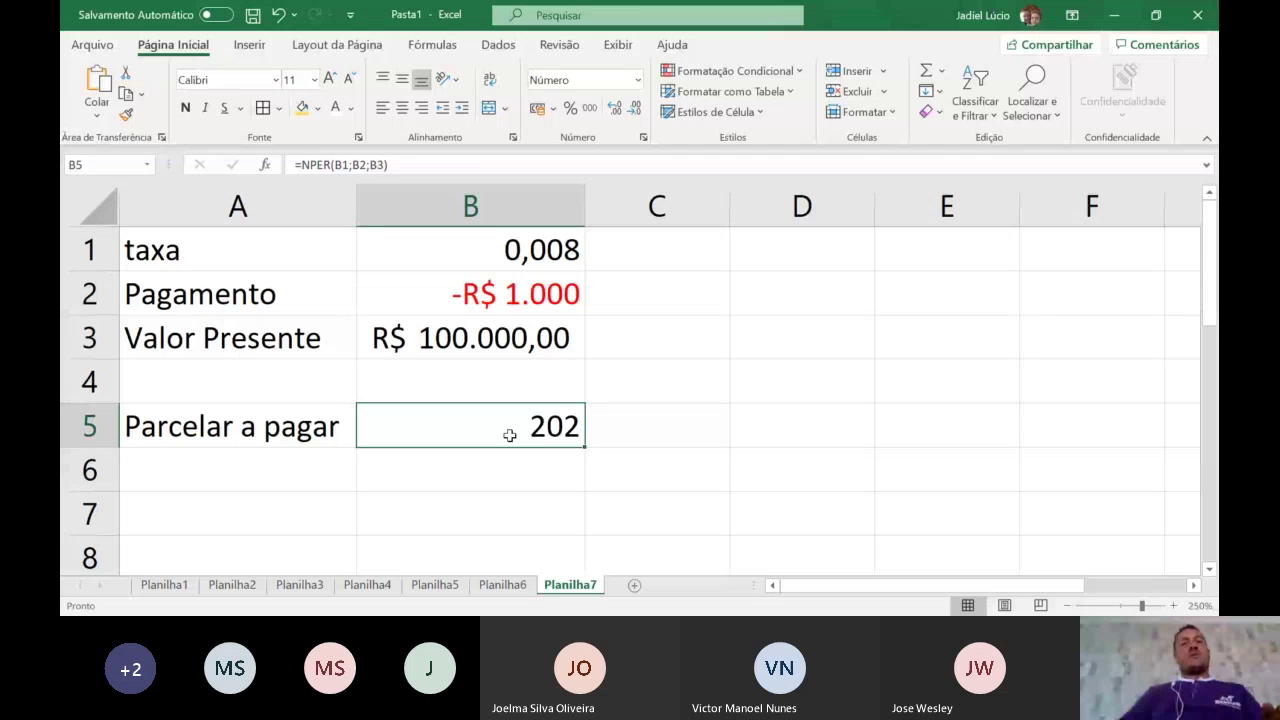
- Enter the label Anos in A7 and the formula =B5/12 in B7
left_click(507, 527)
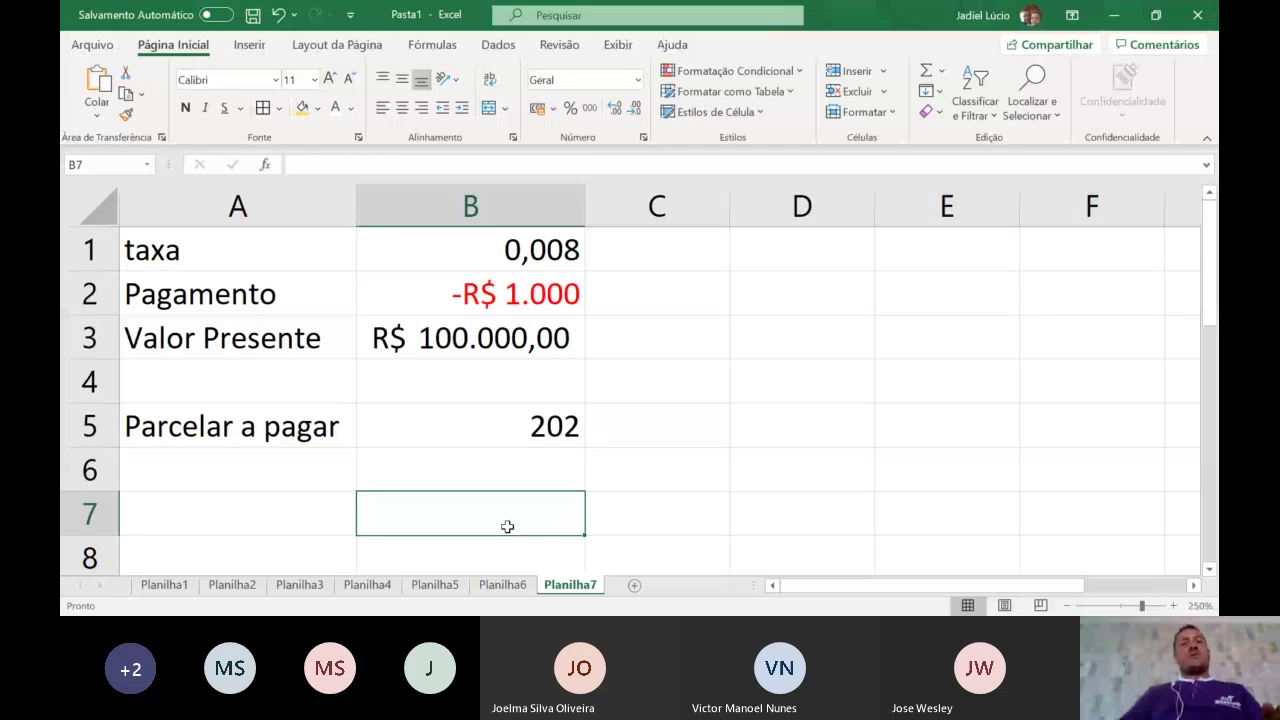
left_click(174, 510)
type("Anos")
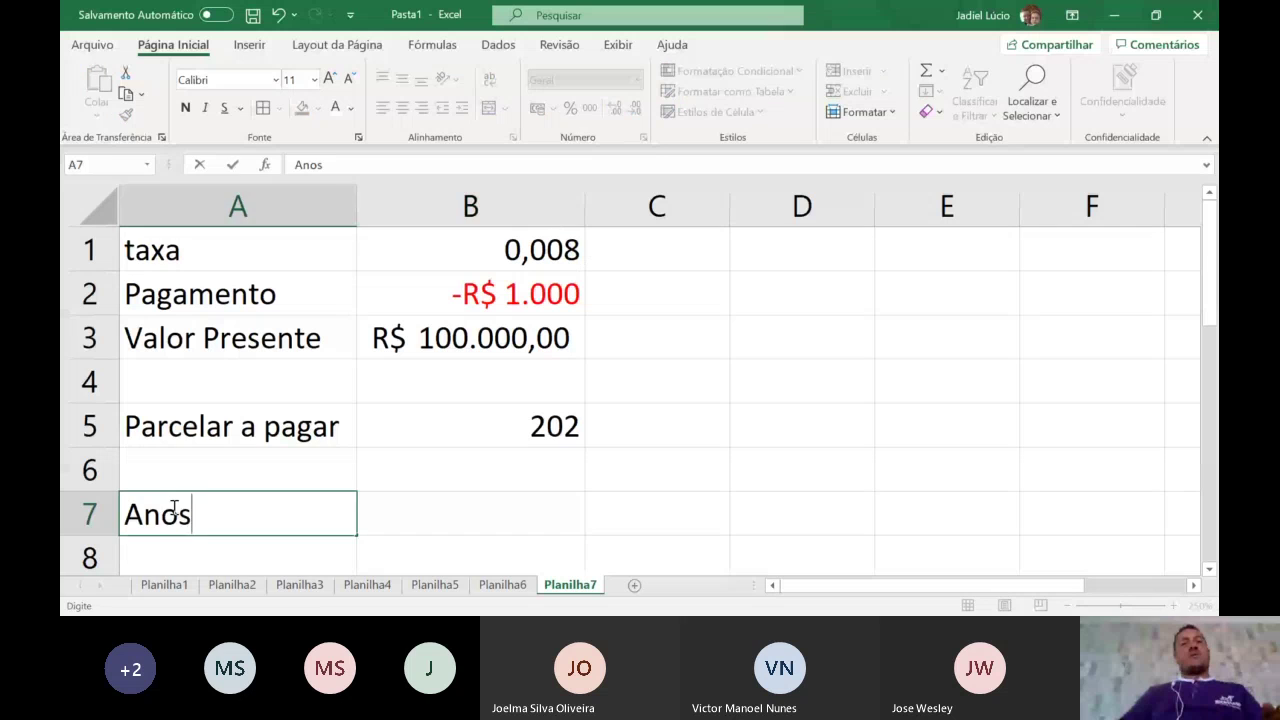
key("Tab")
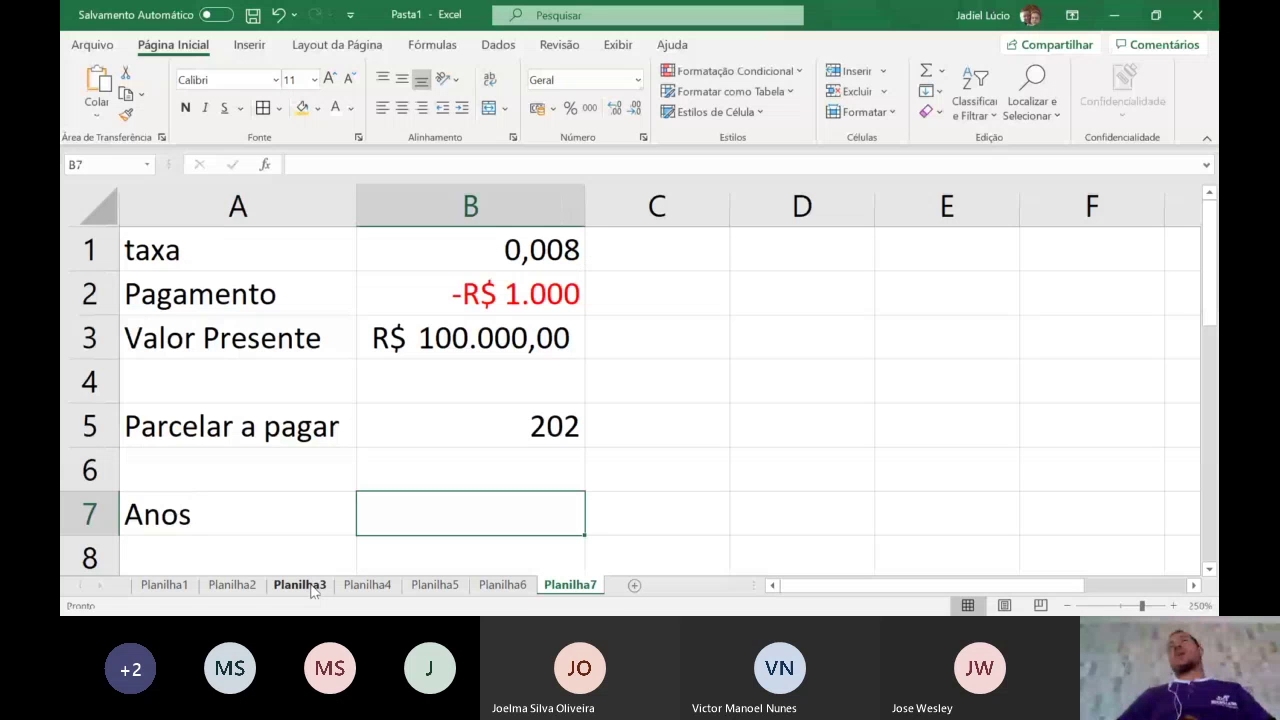
type("=")
left_click(541, 433)
type("/12")
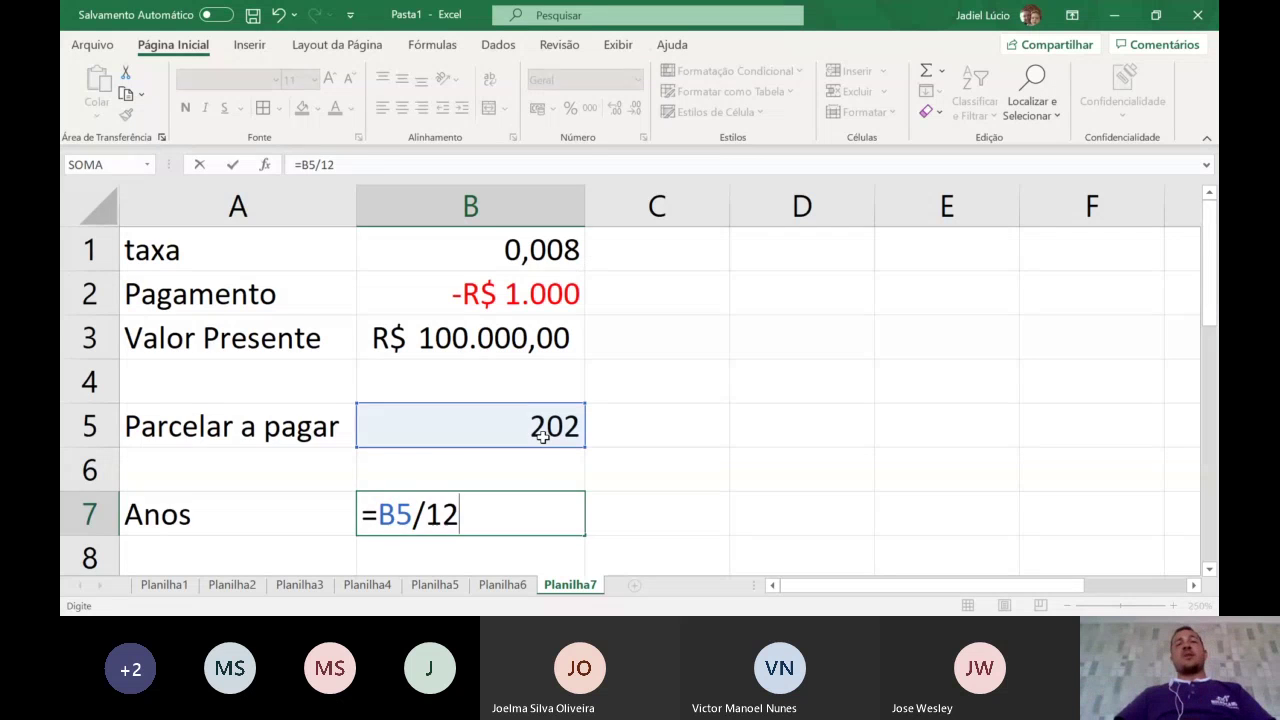
key("Return")
- Reduce the years result in B7 to zero decimal places
left_click(545, 452)
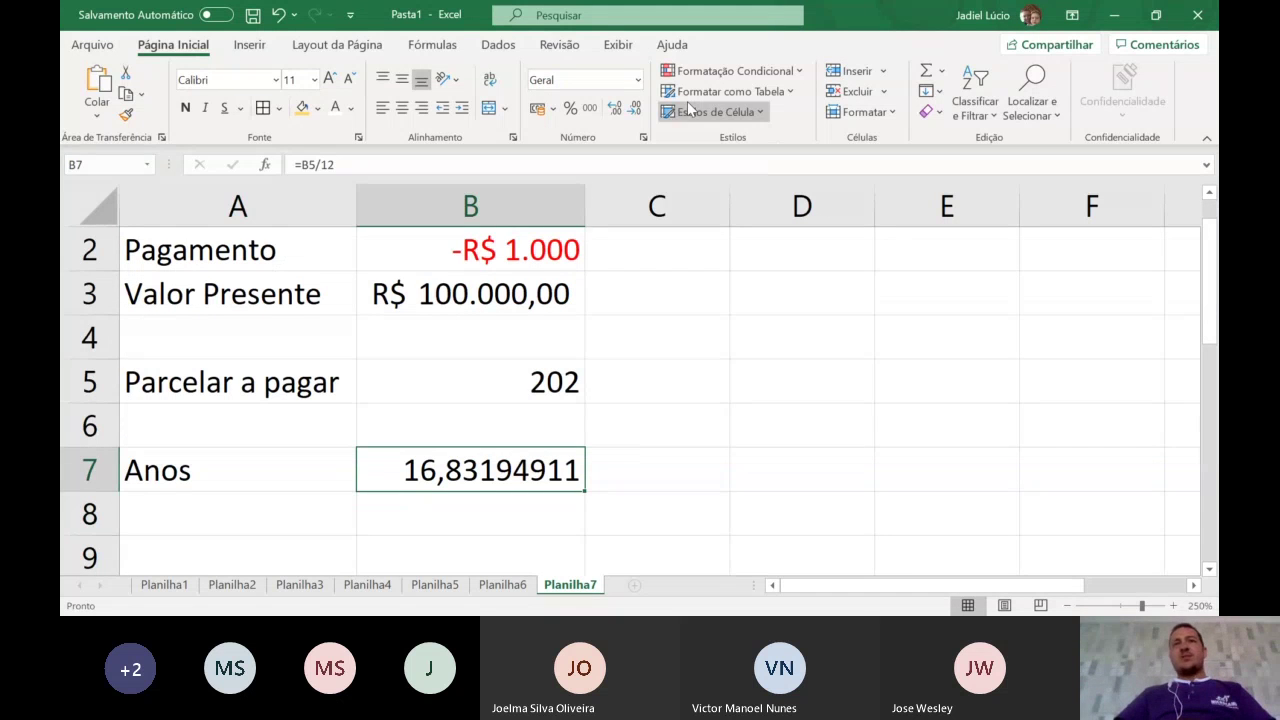
left_click(636, 110)
left_click(636, 110)
left_click(636, 110)
left_click(636, 110)
left_click(636, 110)
left_click(636, 110)
left_click(636, 110)
left_click(636, 110)
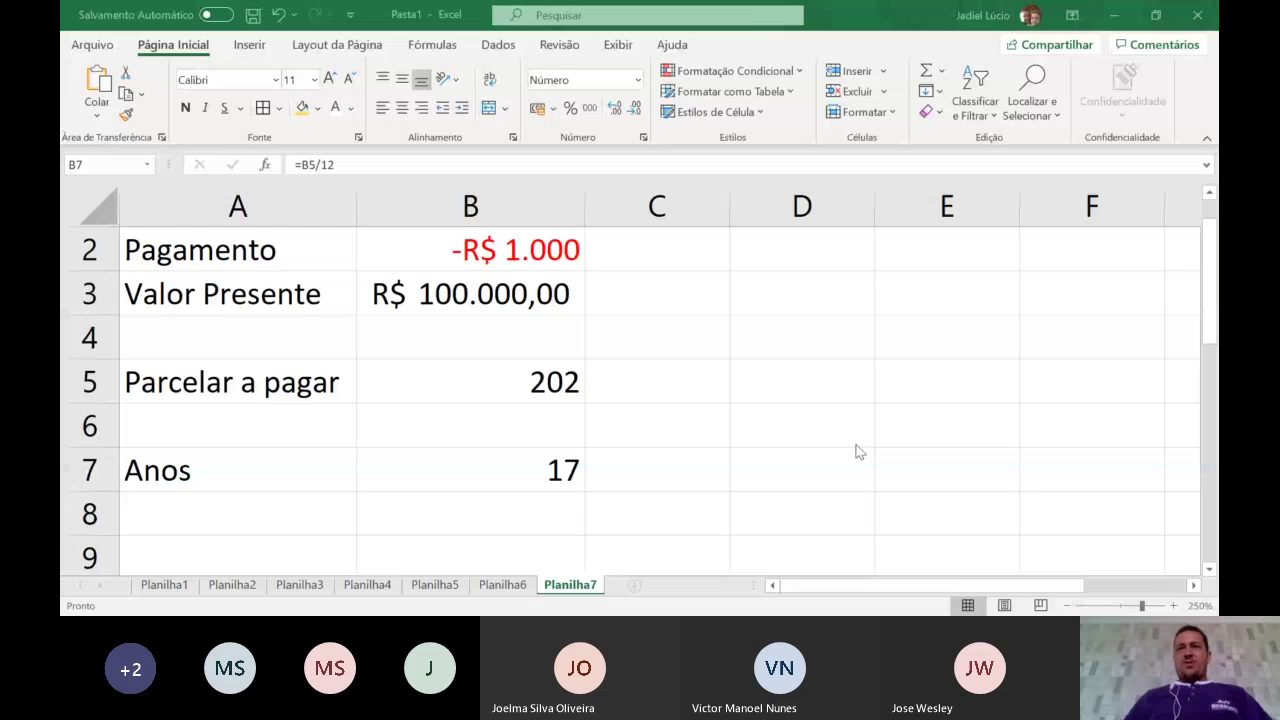
- Clear the instalment formula from B5
left_click(1149, 17)
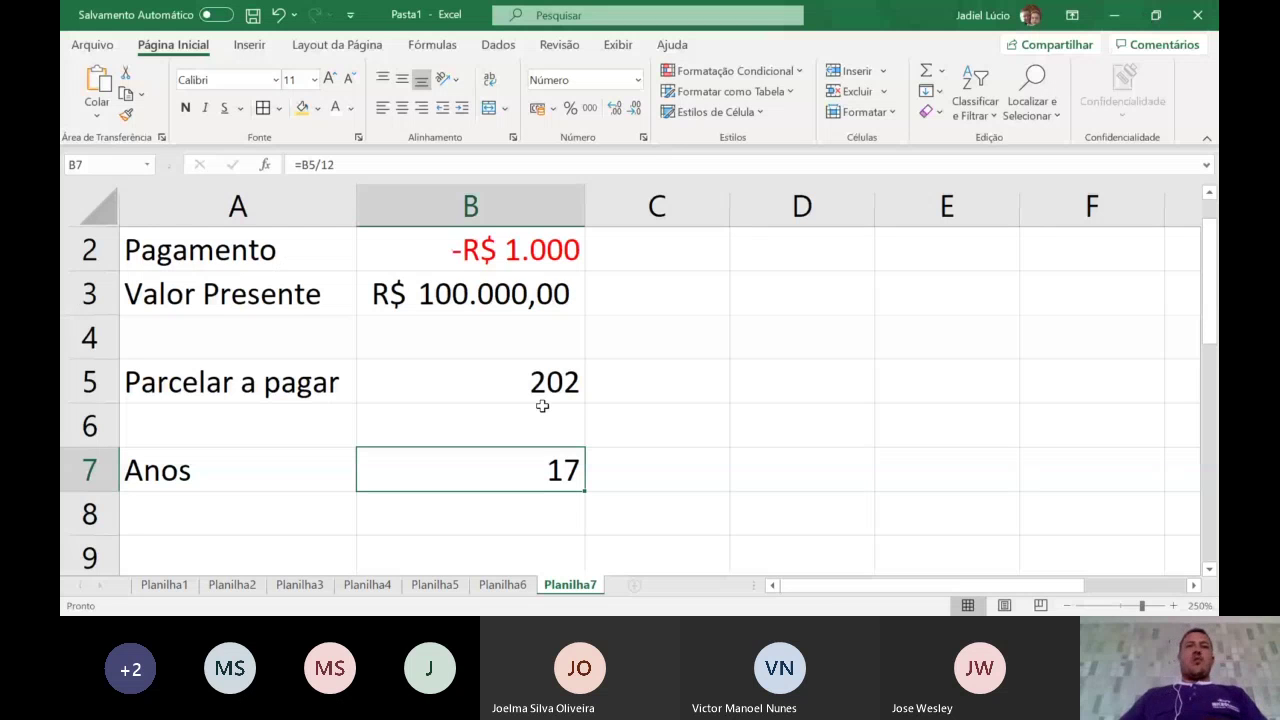
left_click(574, 374)
key("Delete")
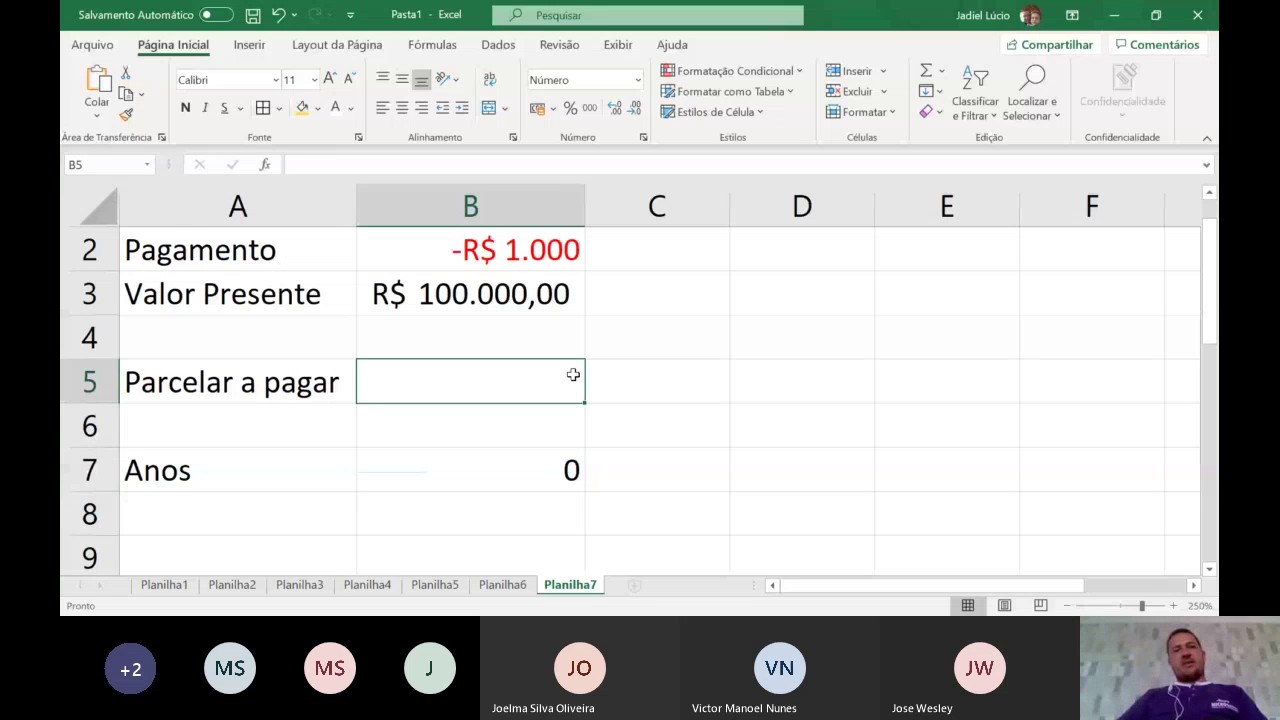
- Change the taxa in B1 to 0,006
scroll(528, 402, "up", 1)
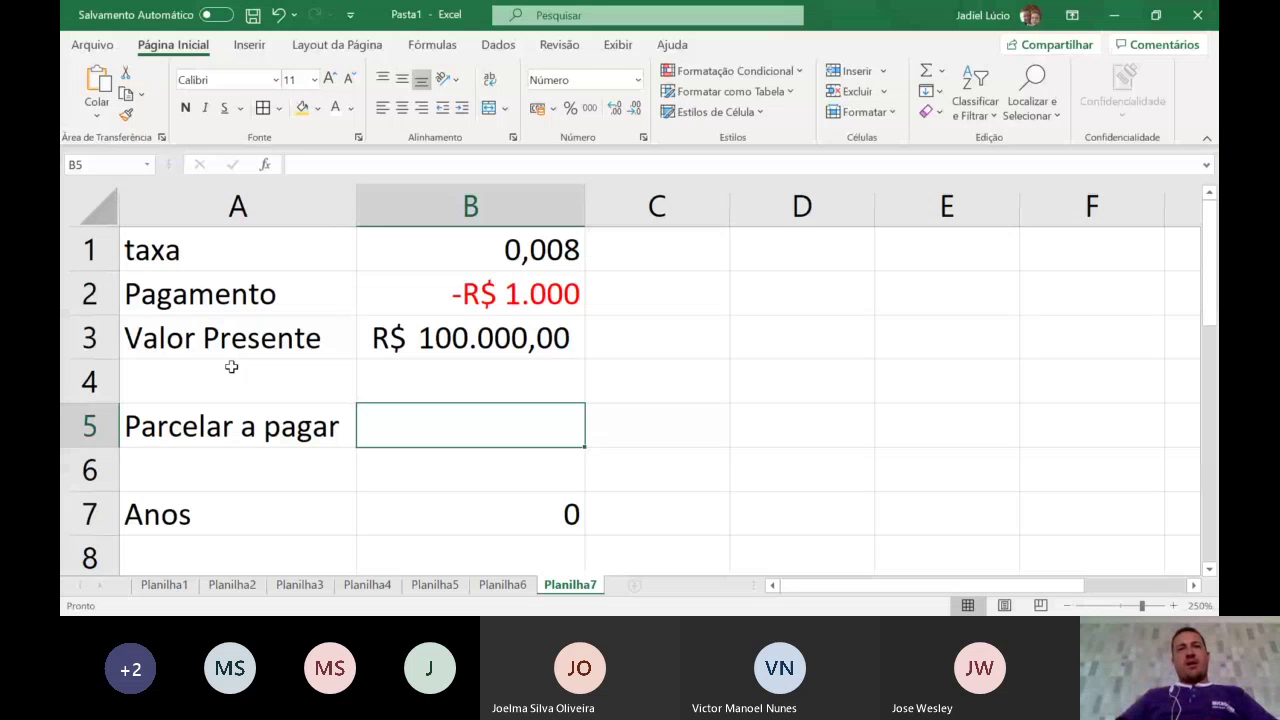
key("Up")
key("Up")
key("Up")
key("Up")
left_click(353, 165)
key("BackSpace")
type("6")
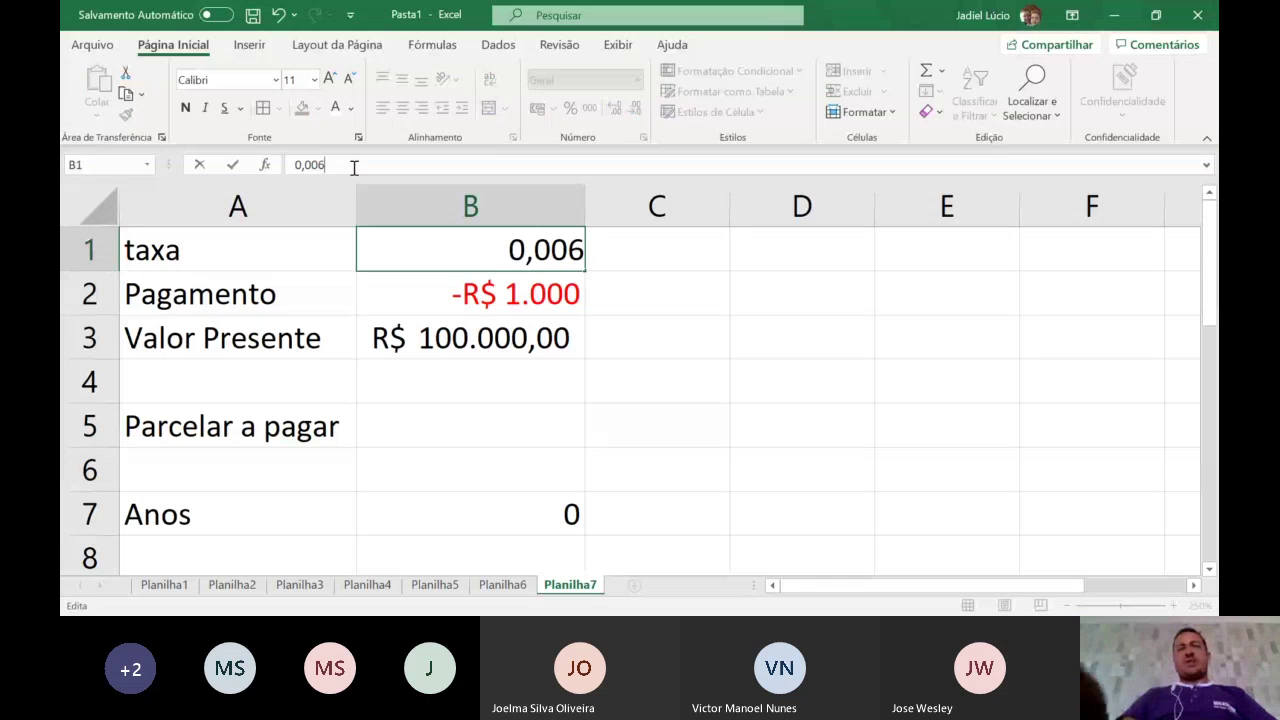
key("Return")
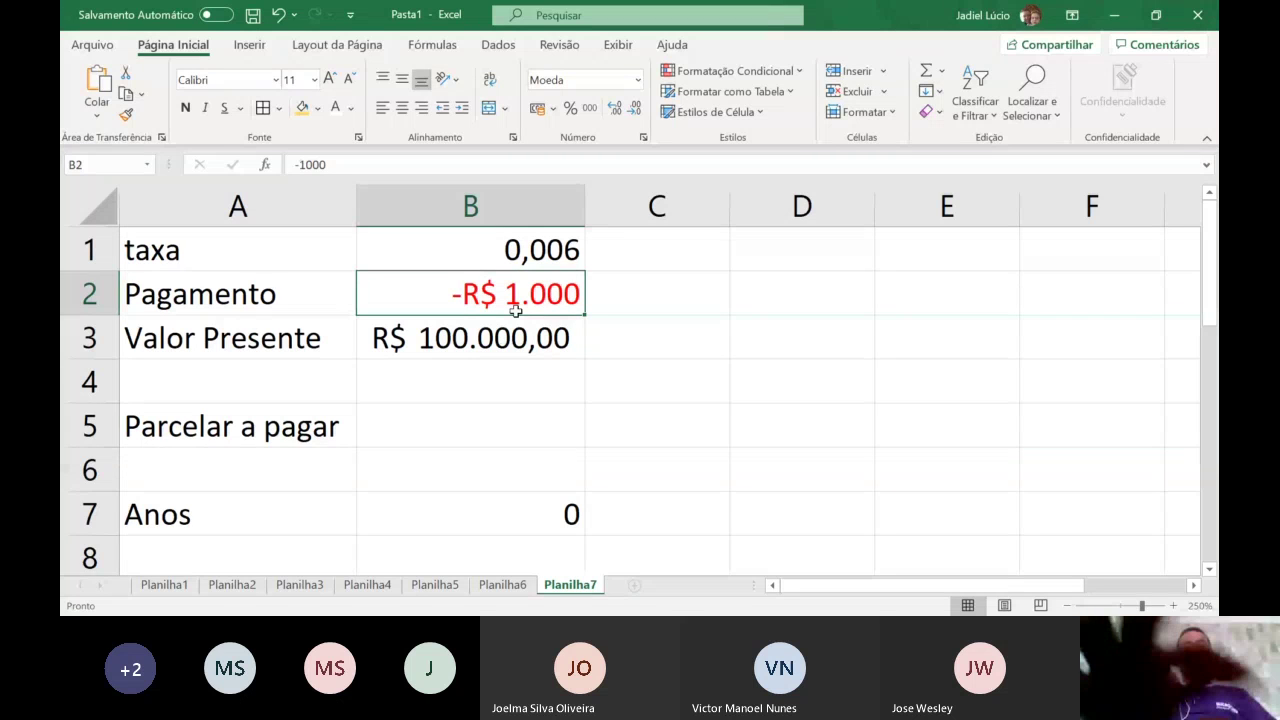
- Set the Pagamento in B2 to -500 and the Valor Presente in B3 to 58.000
type("-500")
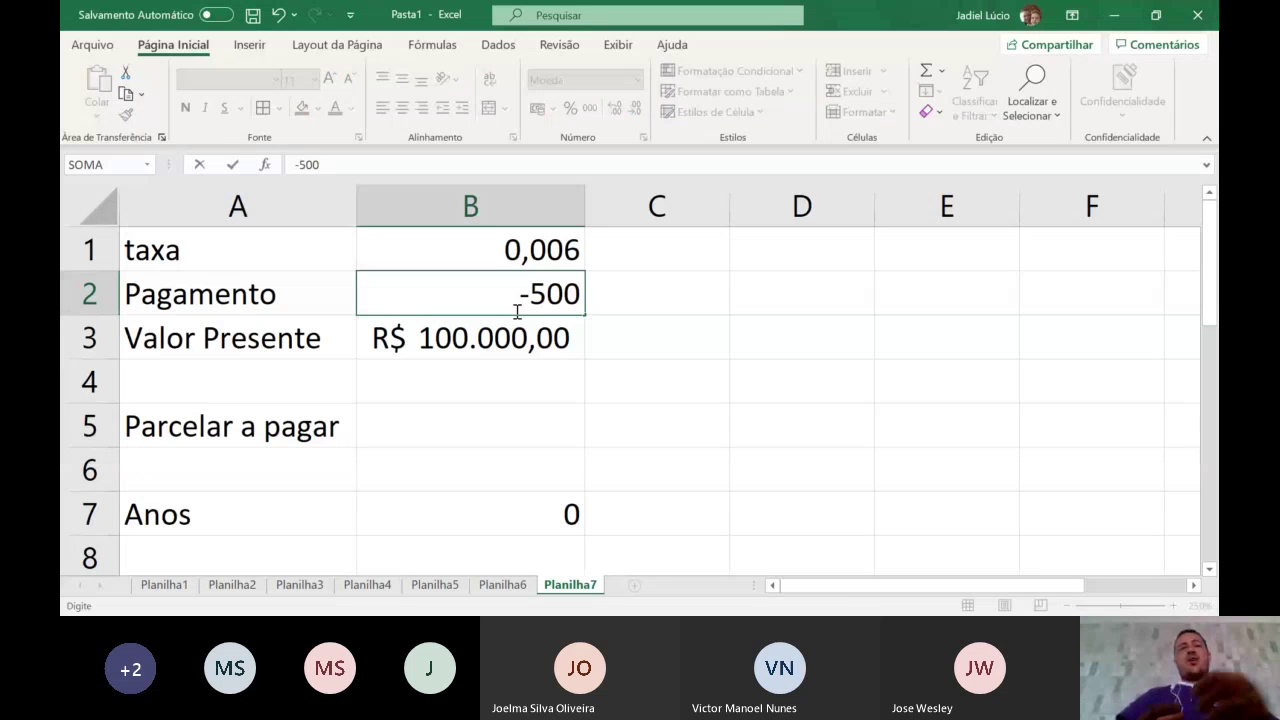
key("Return")
type("58")
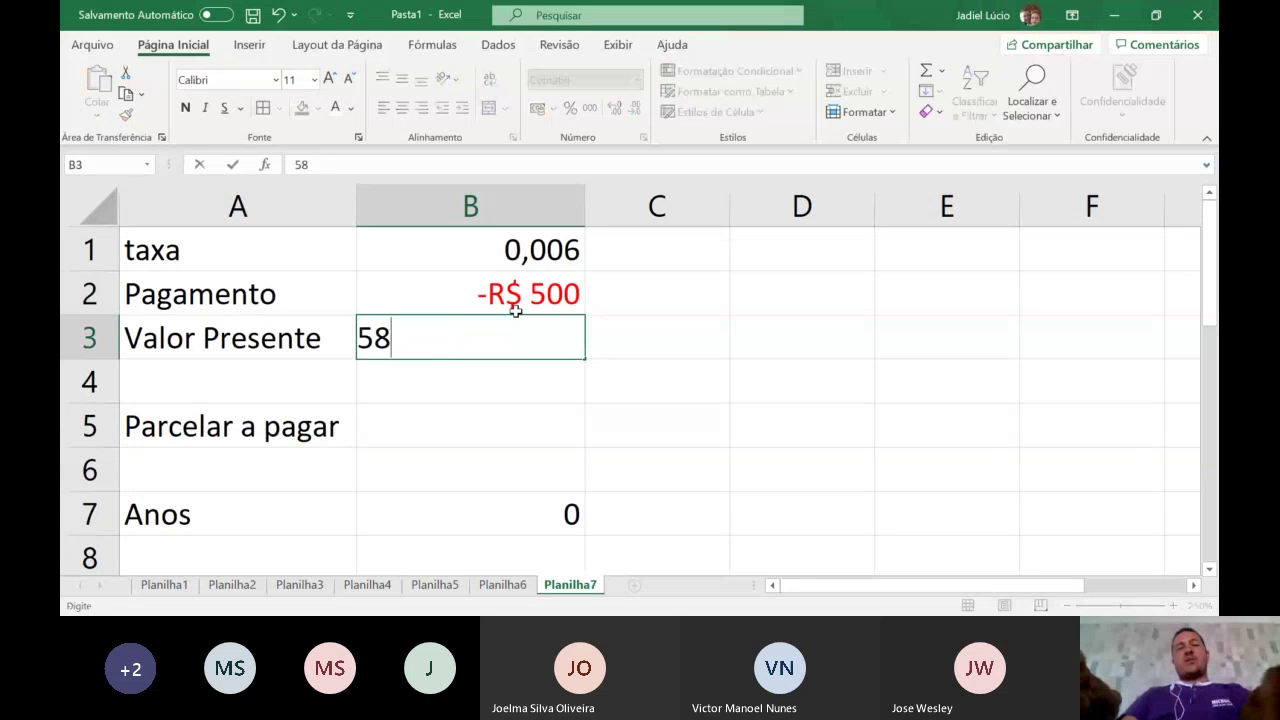
type(".000")
key("Return")
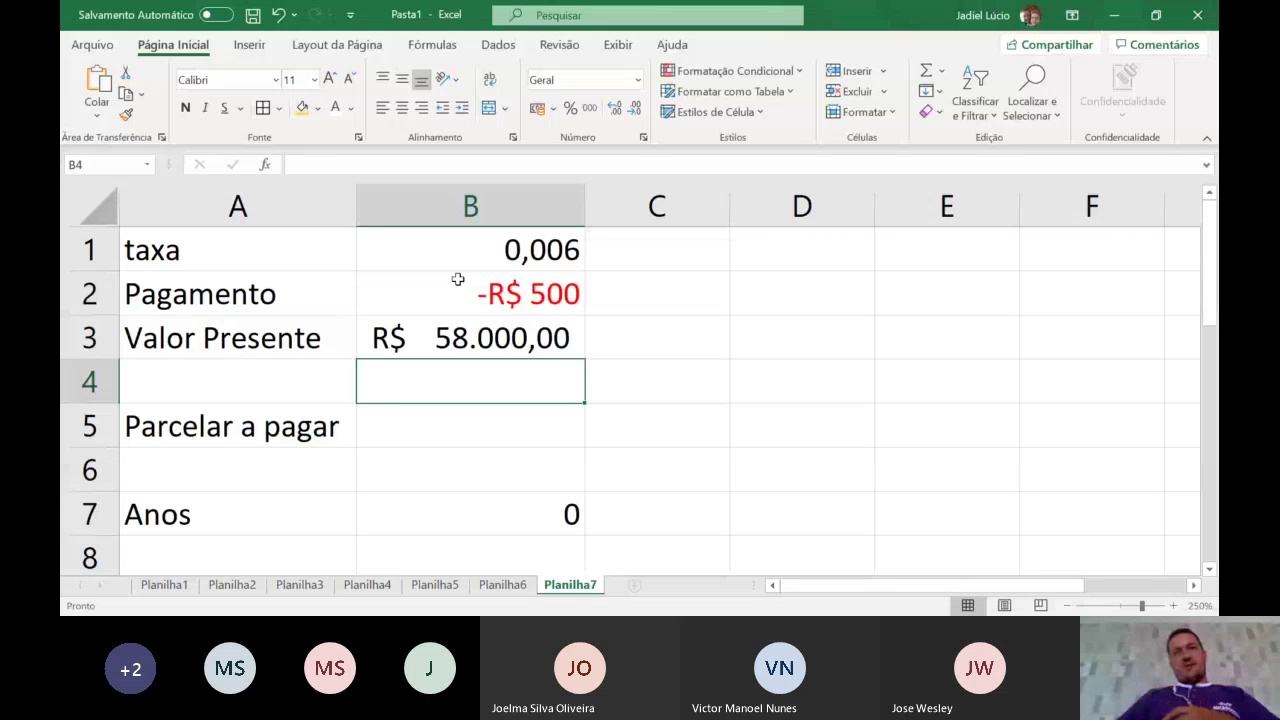
left_click(462, 409)
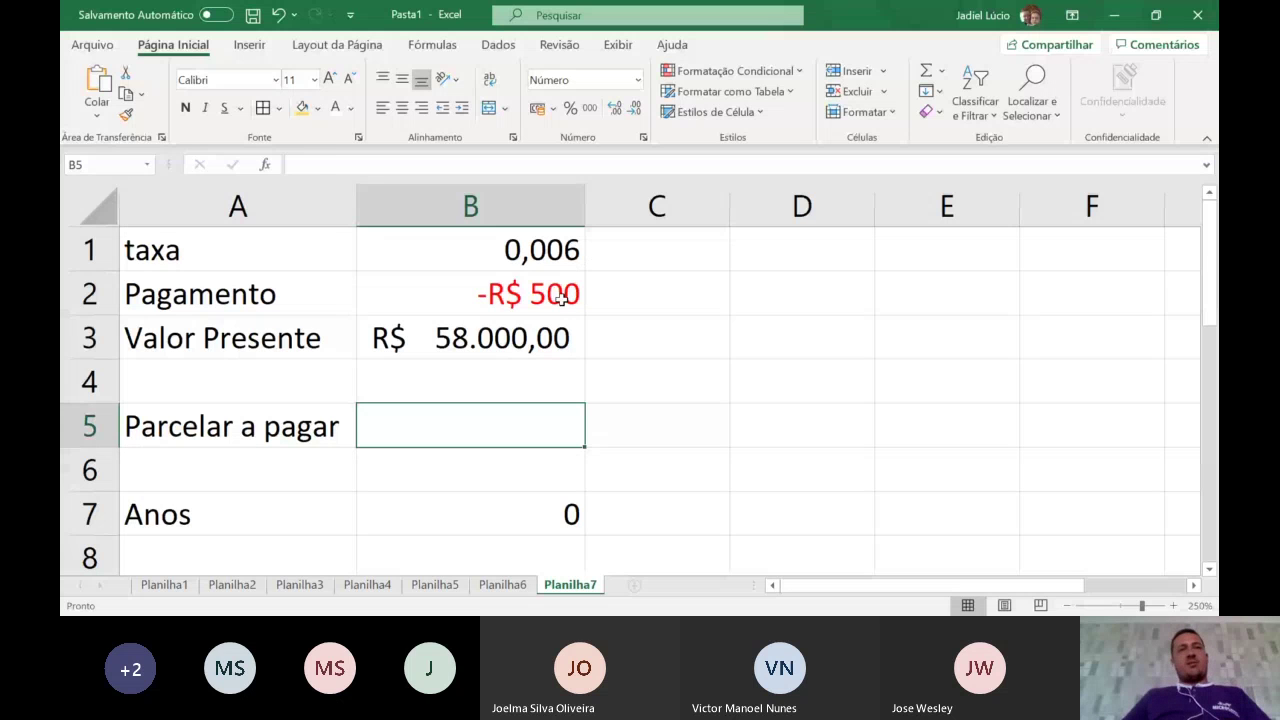
- Change the Pagamento in B2 to -700
left_click(562, 299)
left_click(305, 163)
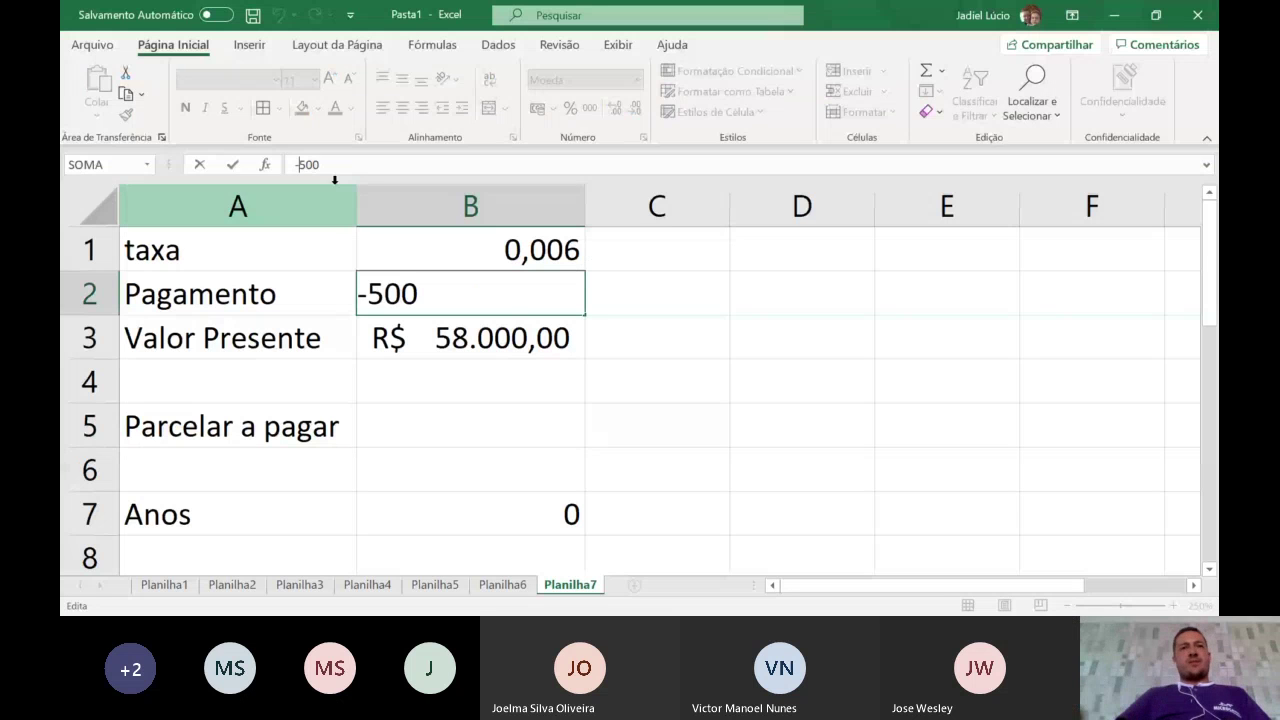
key("Delete")
type("7")
key("Return")
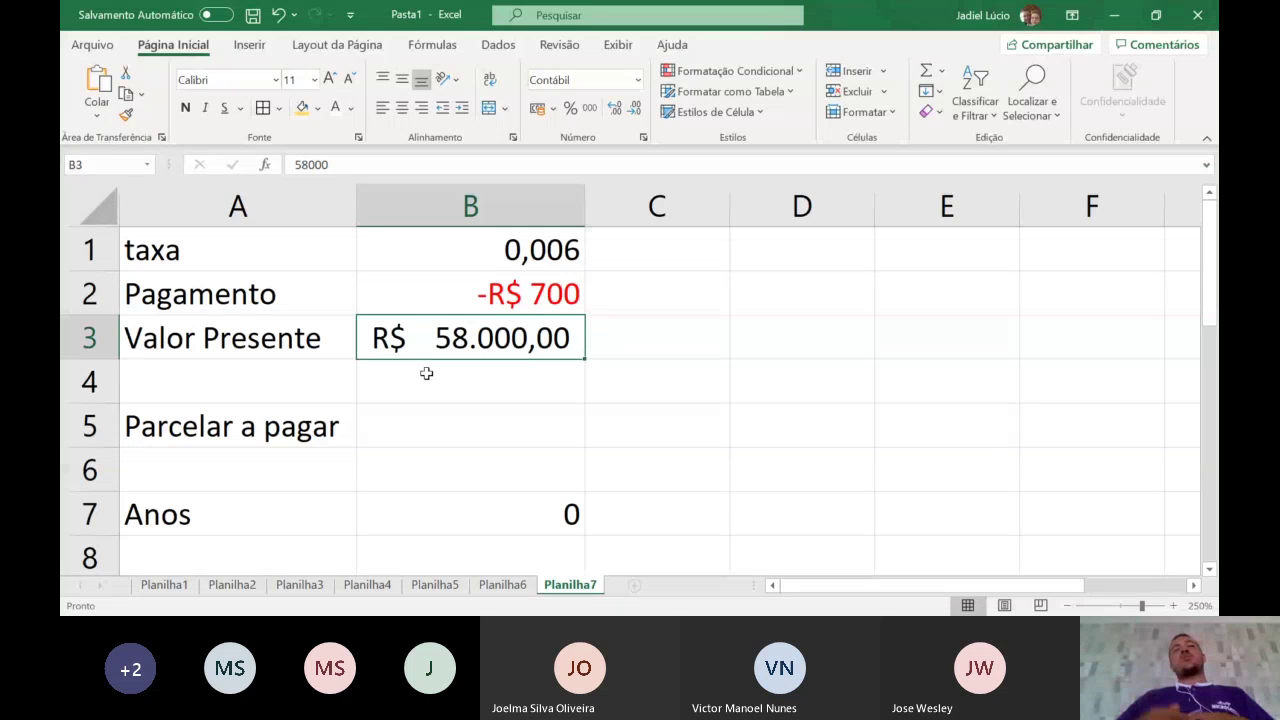
left_click(516, 425)
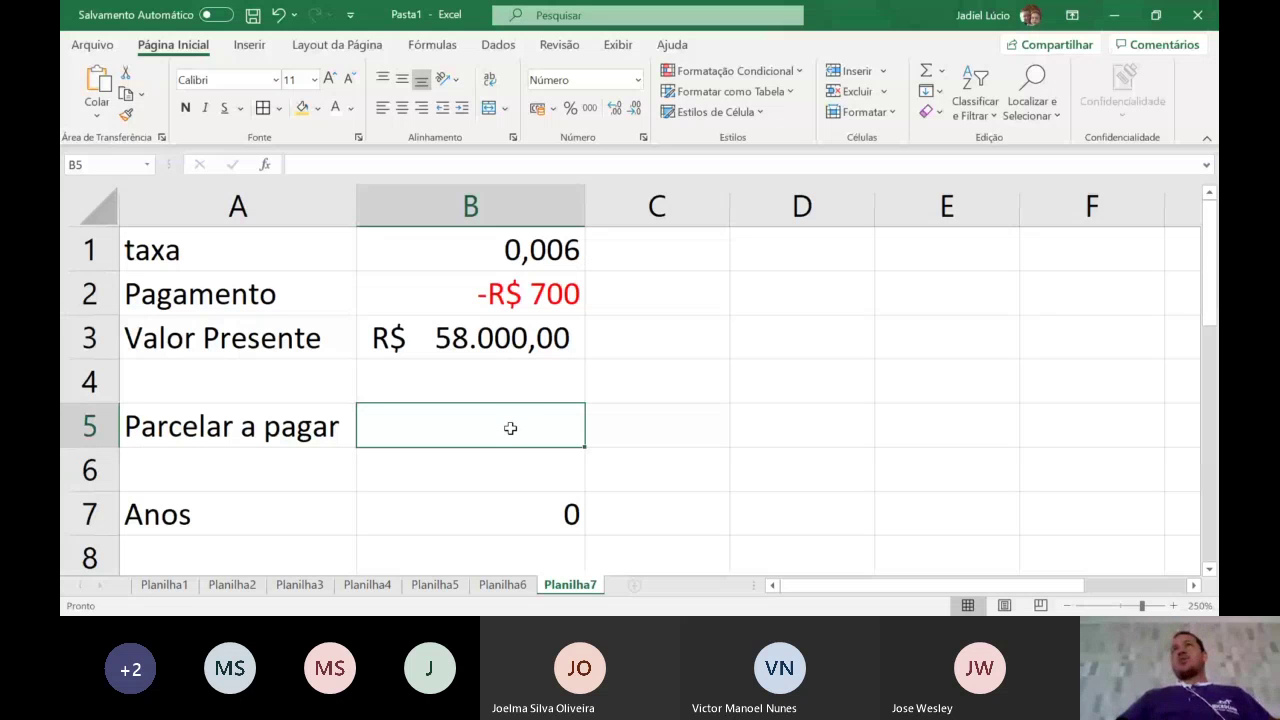
- Change the Pagamento in B2 to -600
double_click(543, 293)
left_click(388, 293)
key("BackSpace")
type("6")
key("Return")
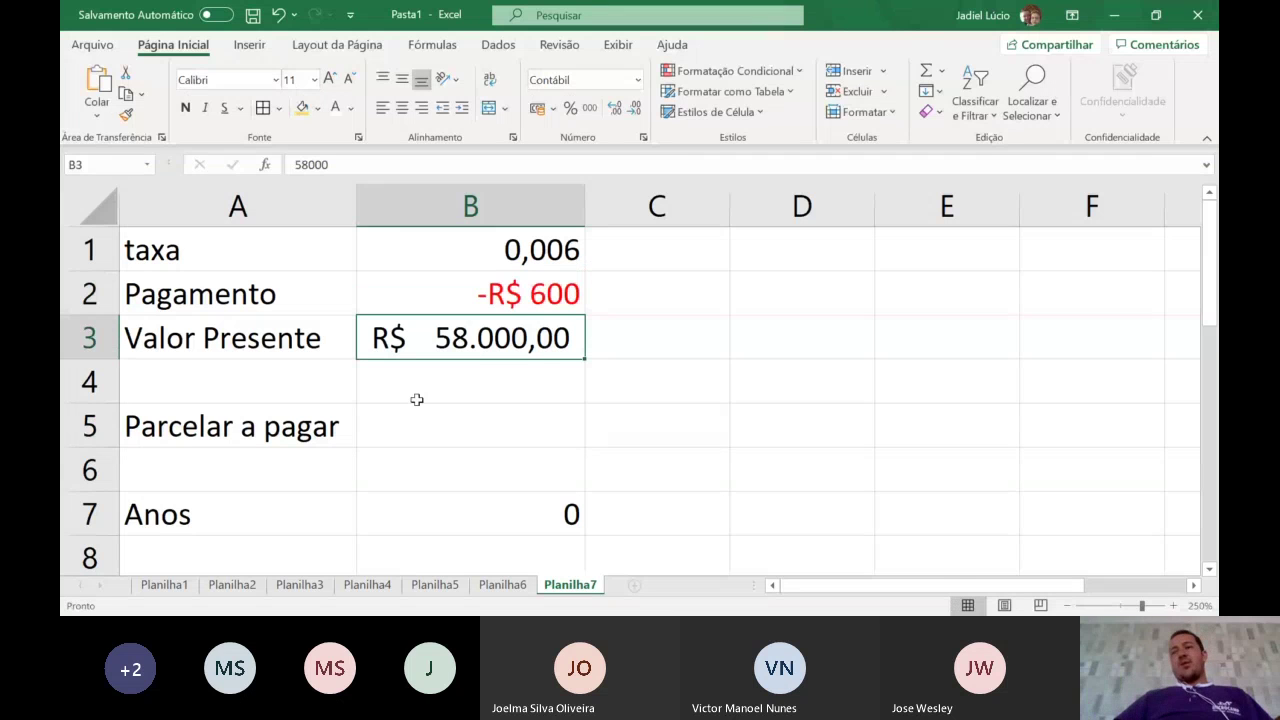
- Calculate the Parcelar a pagar in B5 with the formula =NPER(B1;B2;B3)
left_click(431, 425)
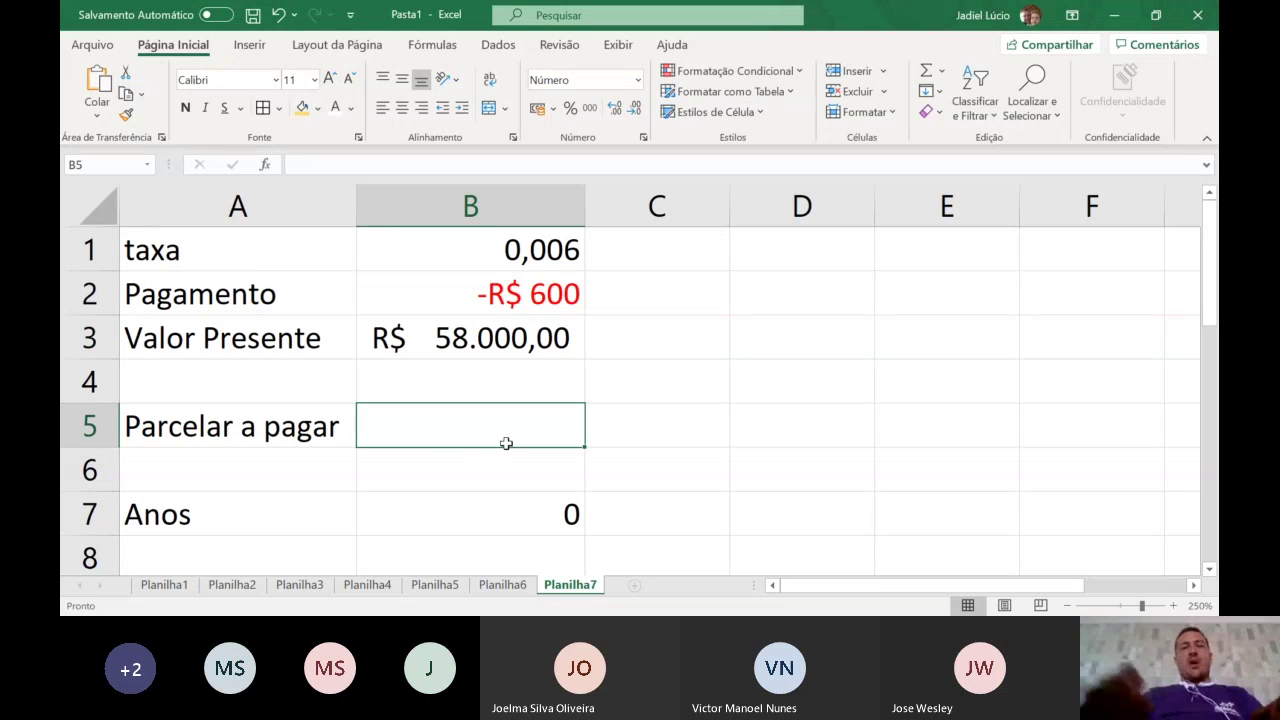
type("=")
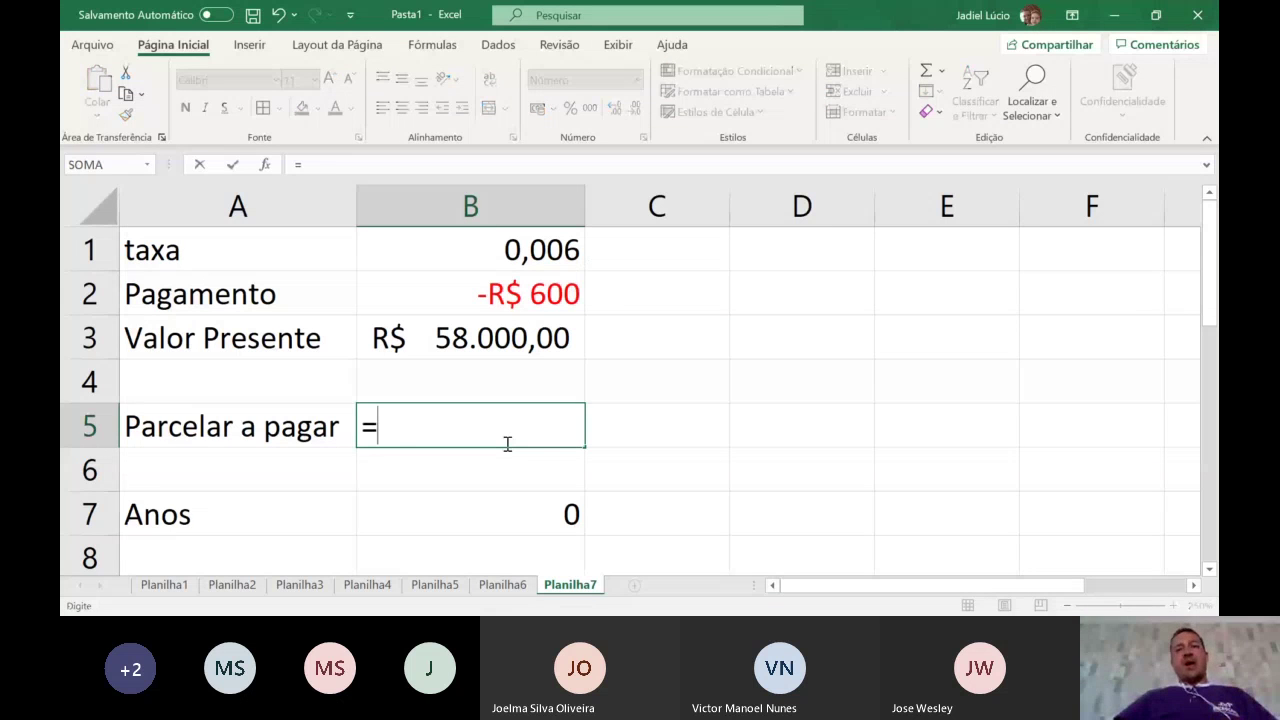
type("npe")
key("Tab")
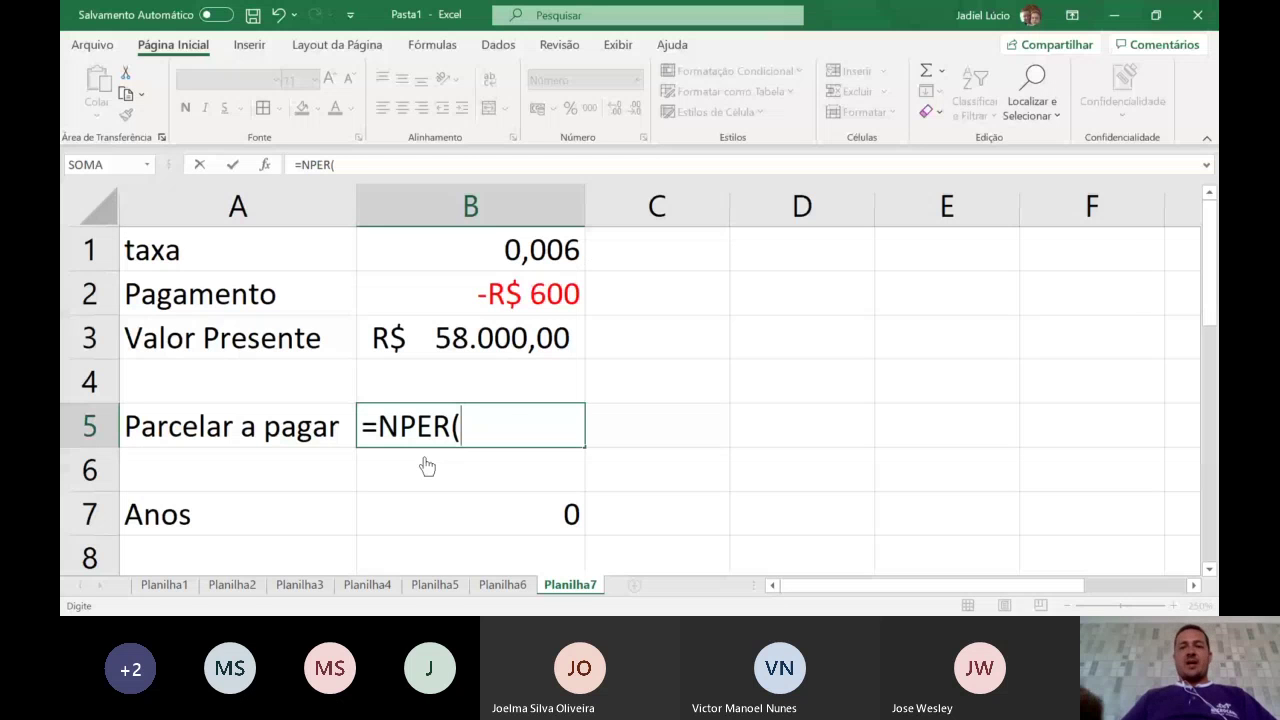
left_click(500, 250)
type(";")
left_click(530, 298)
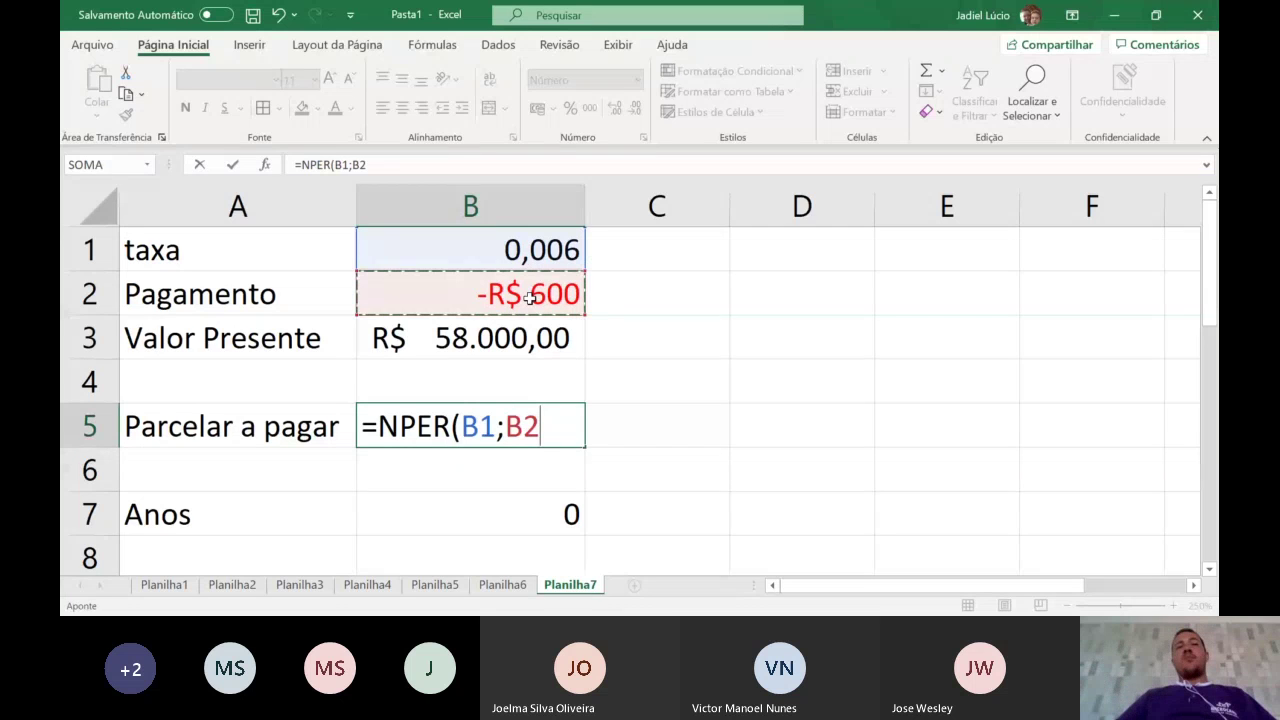
type(";")
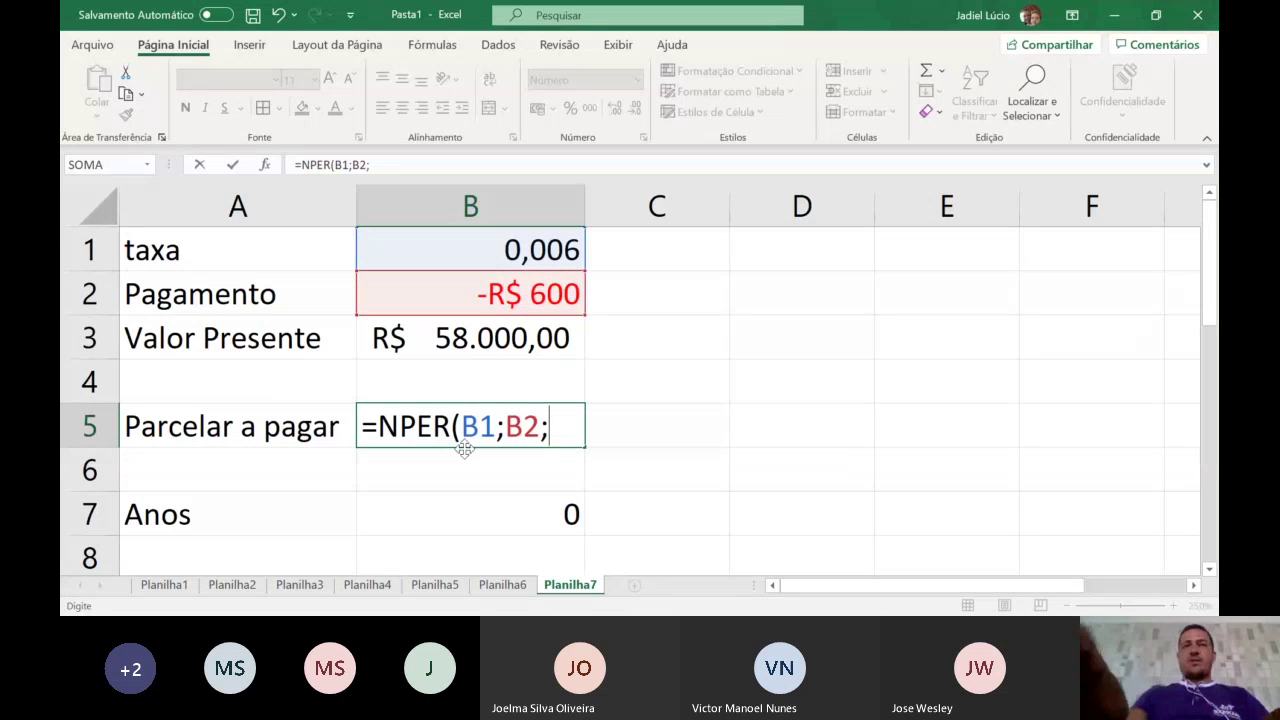
left_click(473, 345)
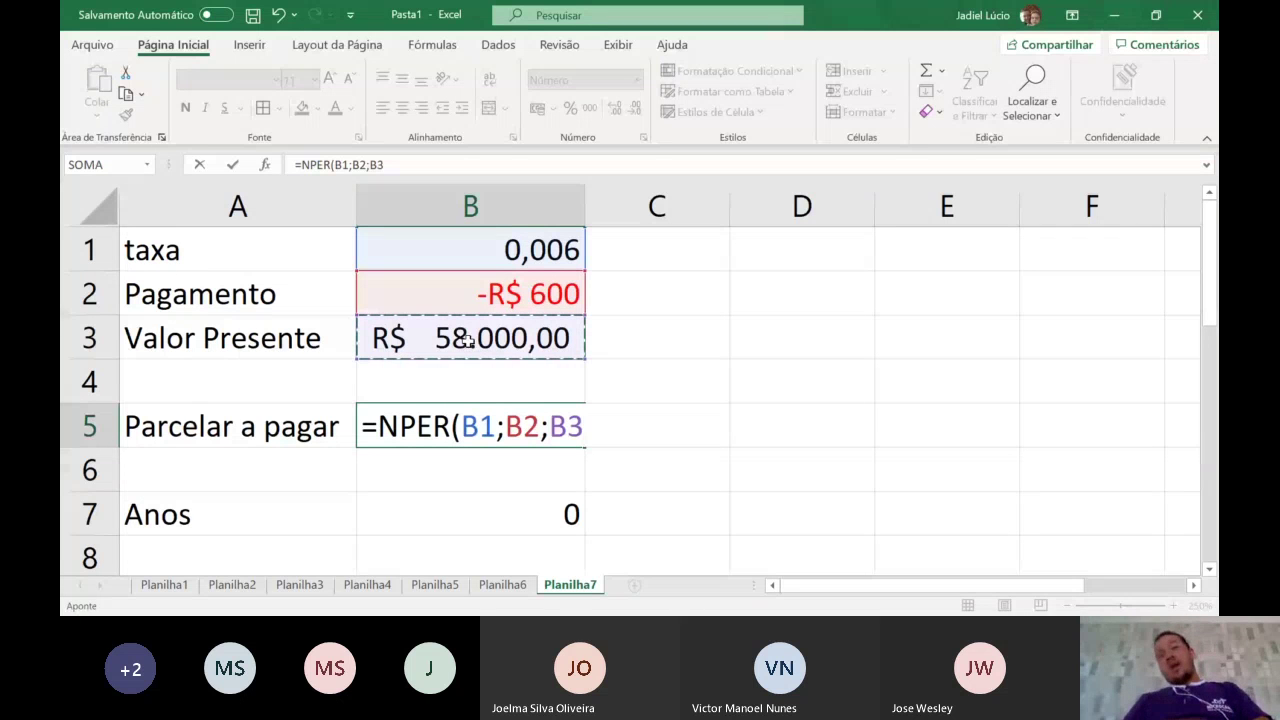
type(")")
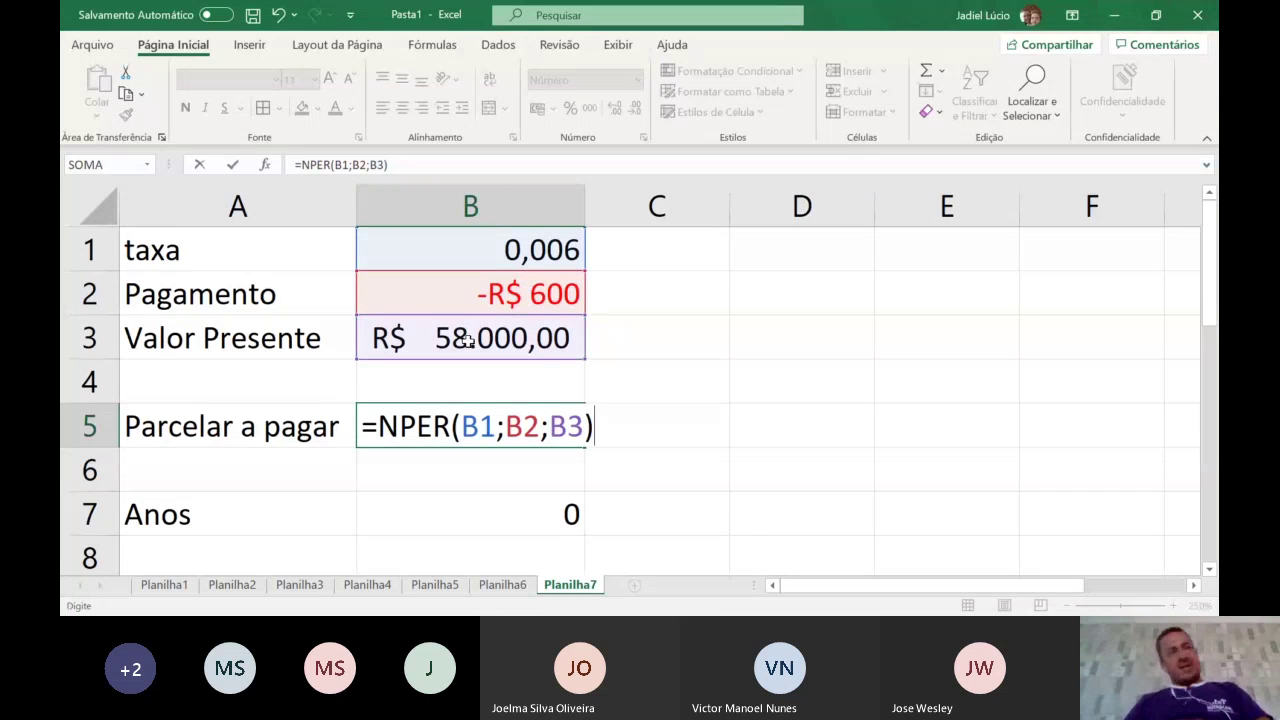
key("Return")
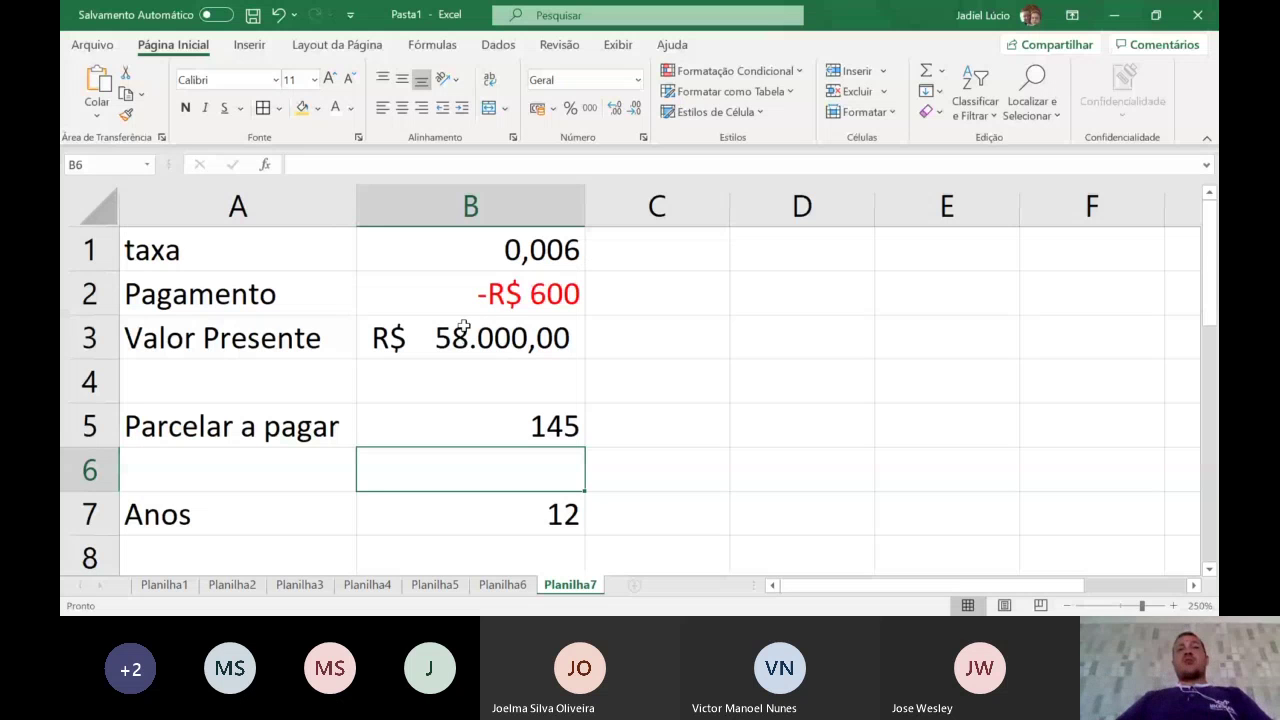
- Change the taxa in B1 to 0,004
left_click(570, 250)
type("0,004")
key("Return")
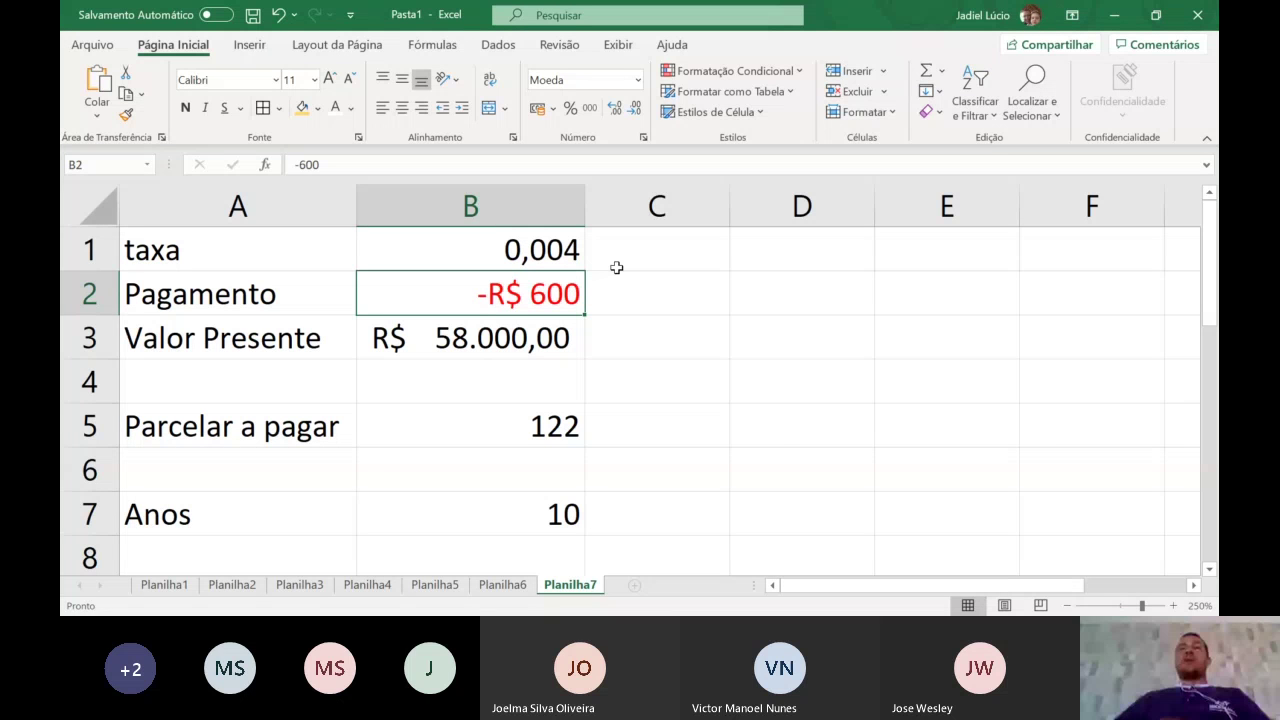
- Open the Pagamento value in B2 for editing
double_click(385, 294)
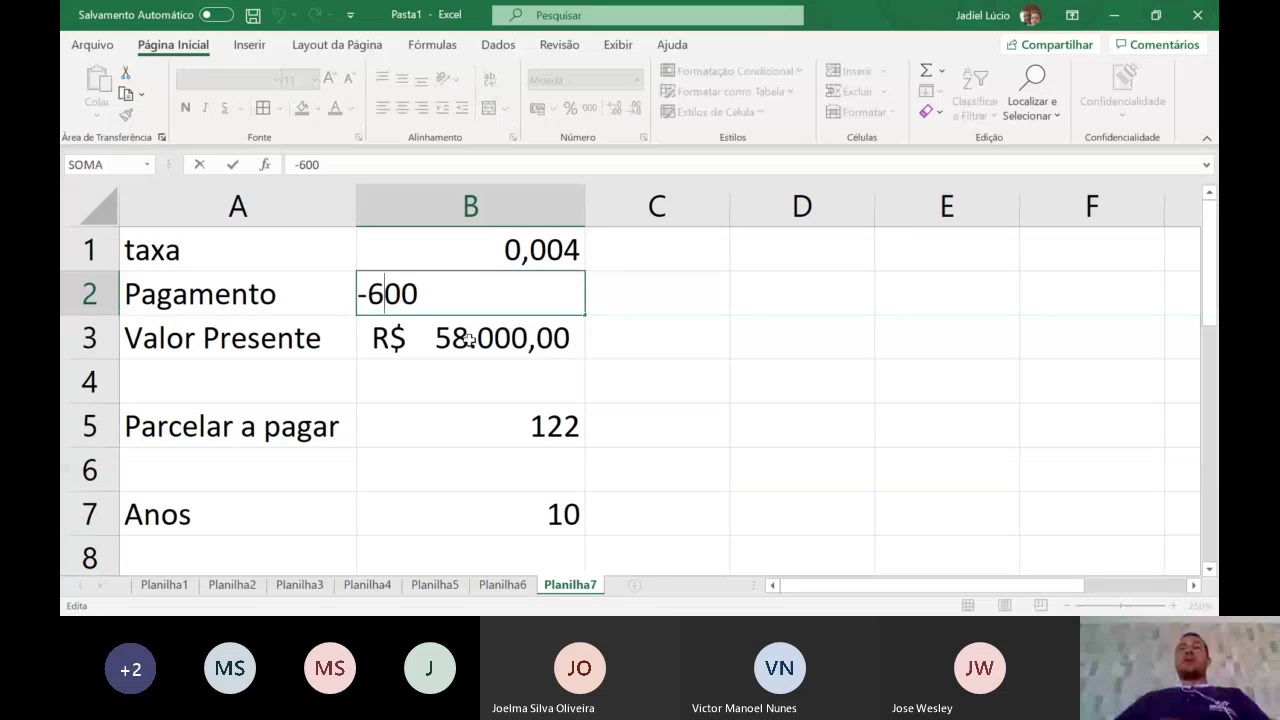